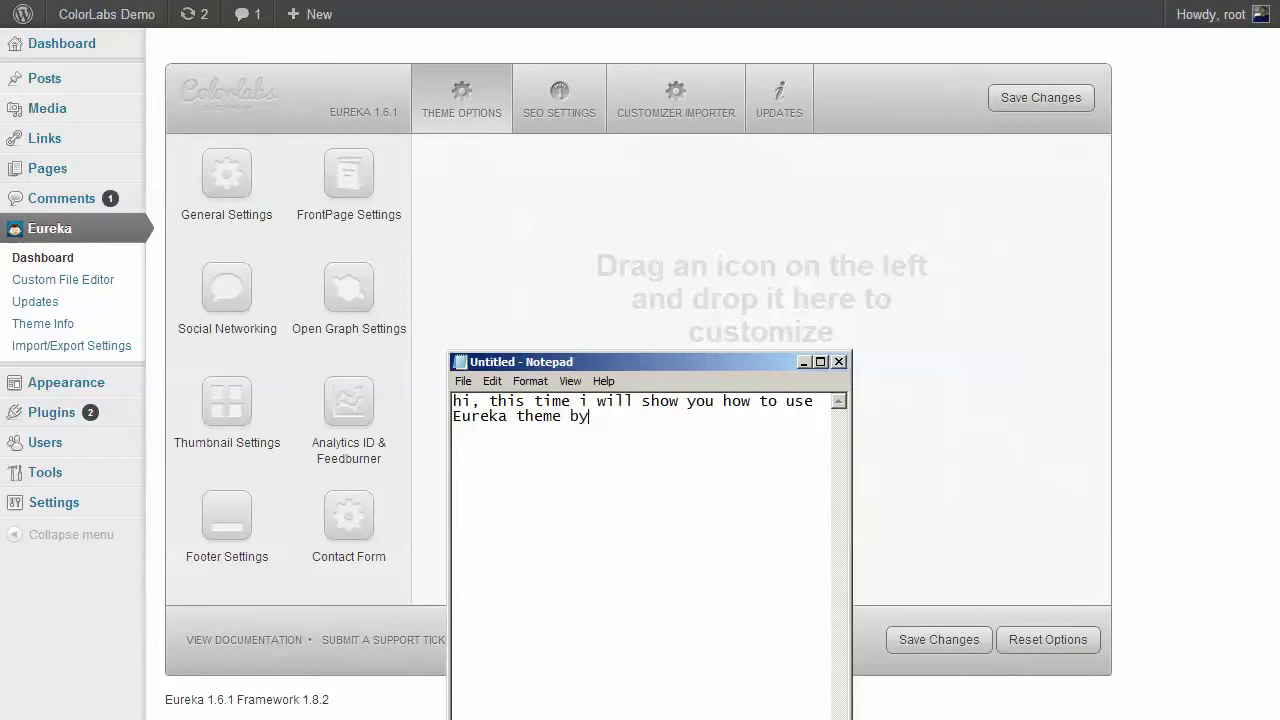
# - Complete the note with "ColorLabs & Company" and add "Eureka is an apps theme which couldn't run perfectly without a third party plugin"
pyautogui.write('Labs & Company')
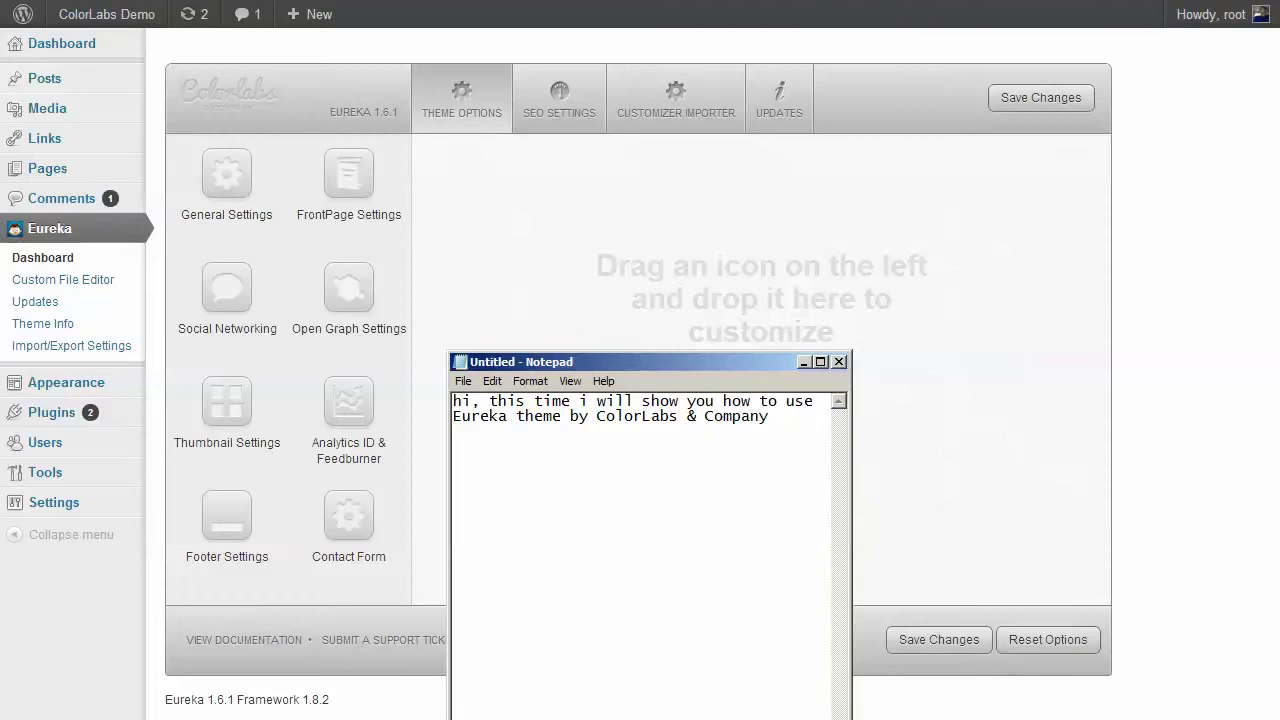
pyautogui.press('Return')
pyautogui.press('Return')
pyautogui.write('Eureka is an apps the')
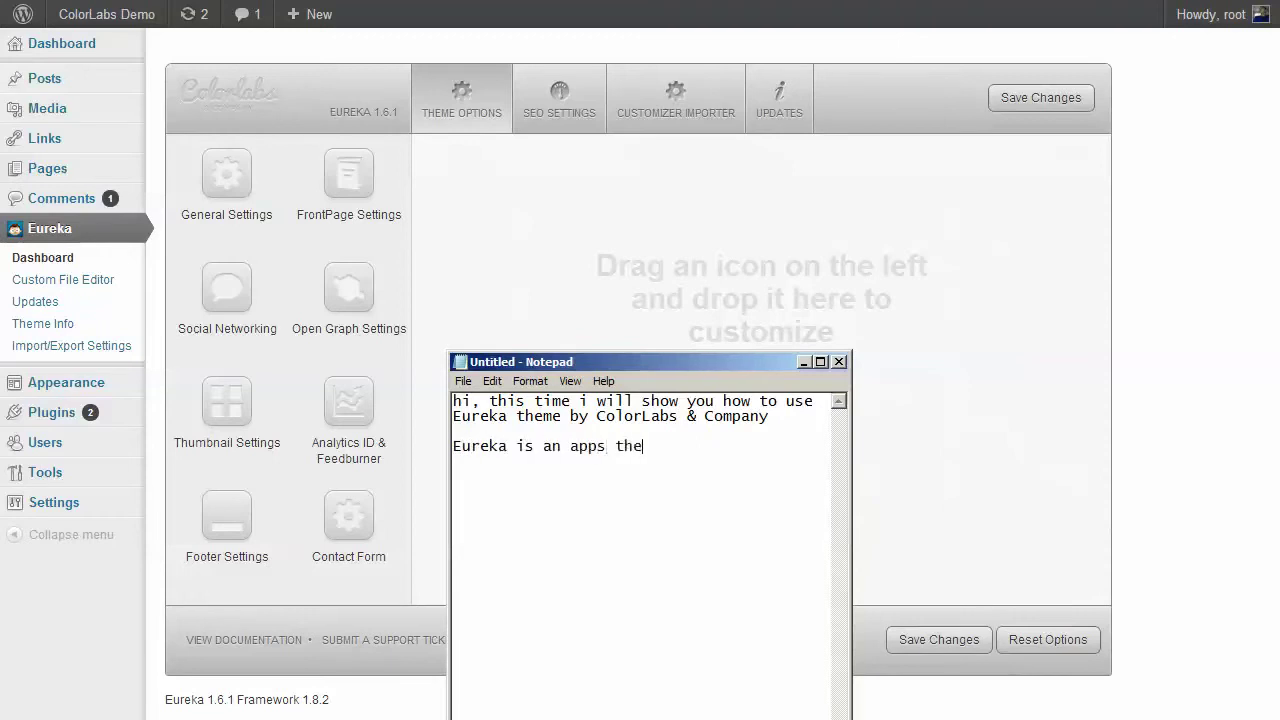
pyautogui.write('me whic')
pyautogui.press('BackSpace')
pyautogui.write("ich couldn't ")
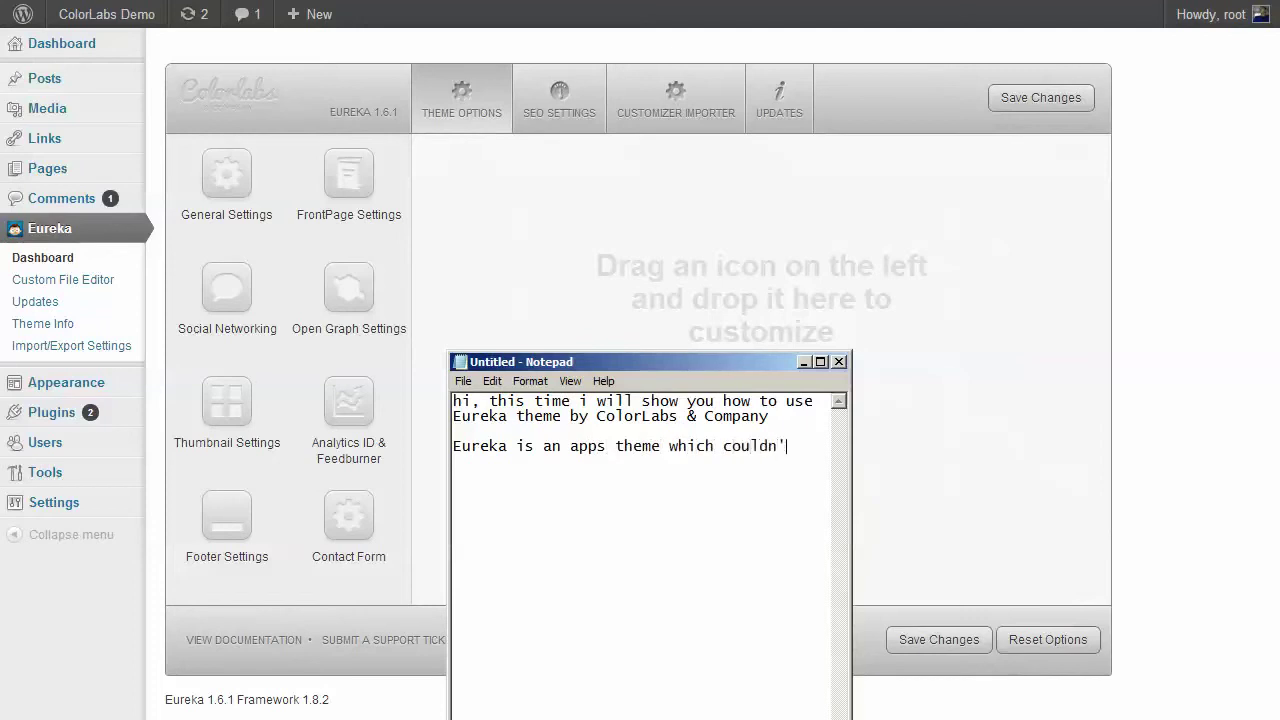
pyautogui.write('run perfectly without a')
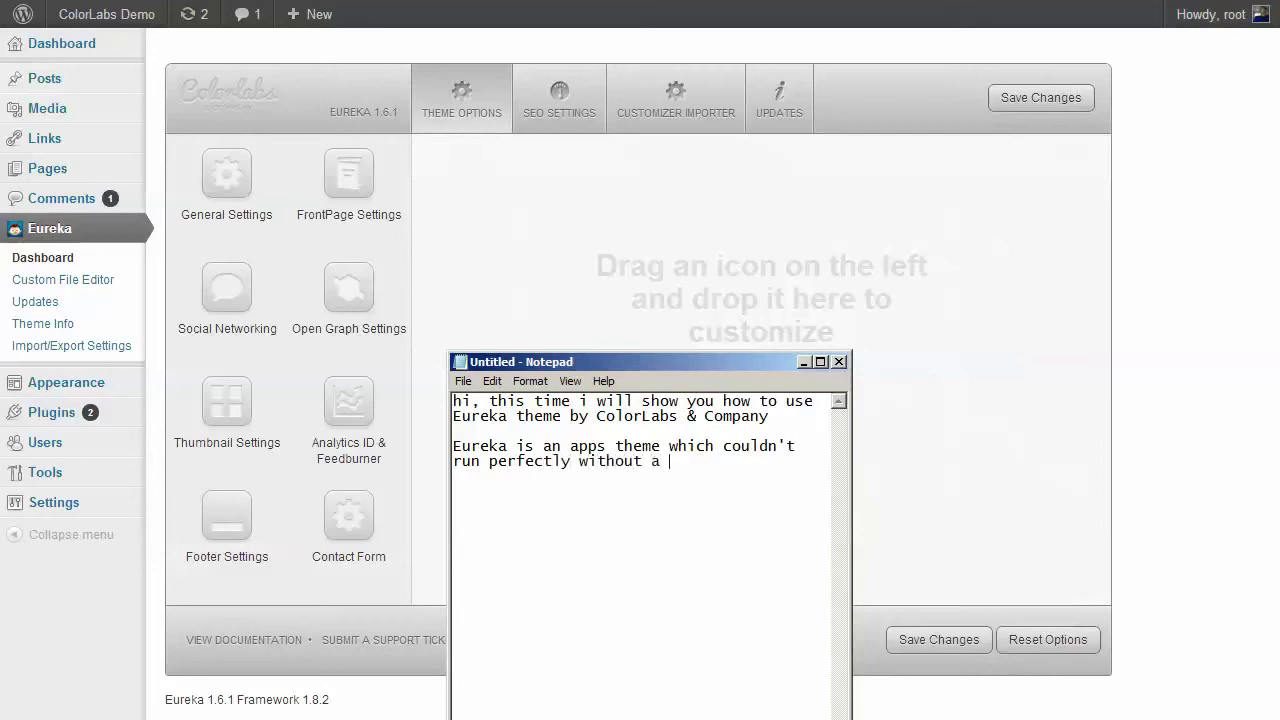
pyautogui.write(' third party plugin')
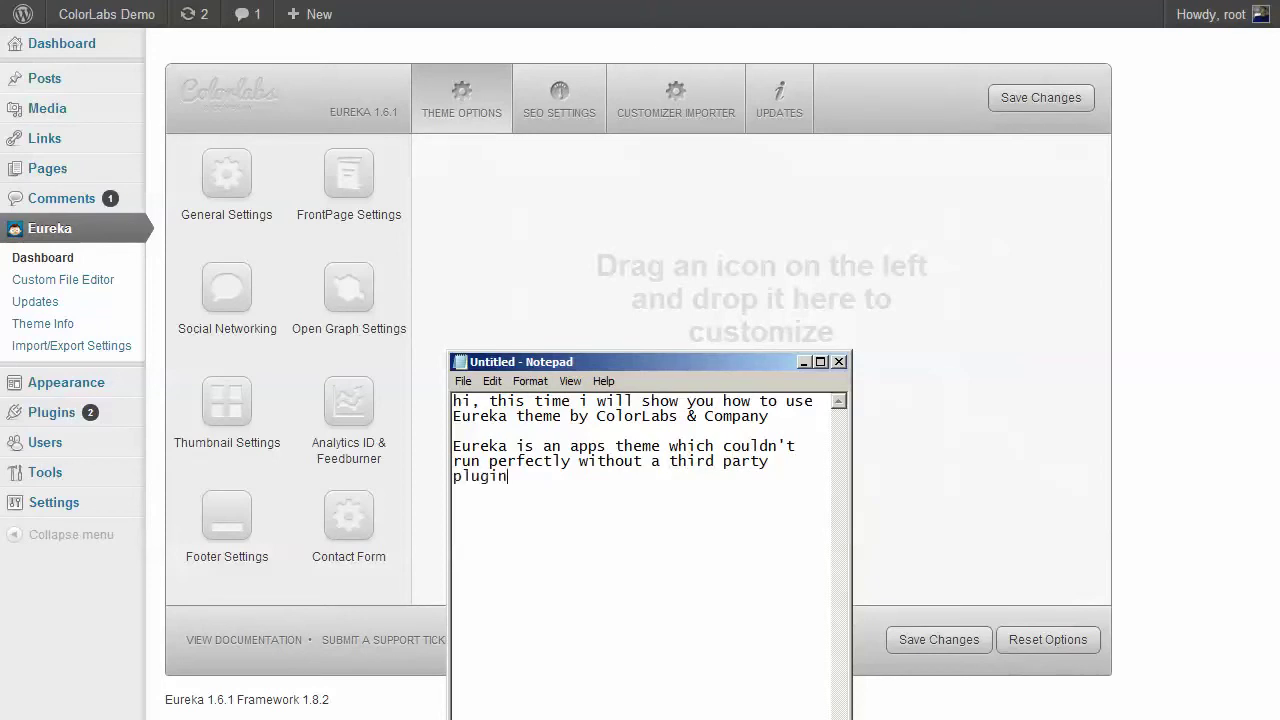
# - Add a new paragraph to the note reading "this theme is integrated with three biggest e-commerce plugin on WordPress:"
pyautogui.press('Return')
pyautogui.press('Return')
pyautogui.write('this theme is integrea')
pyautogui.press('BackSpace')
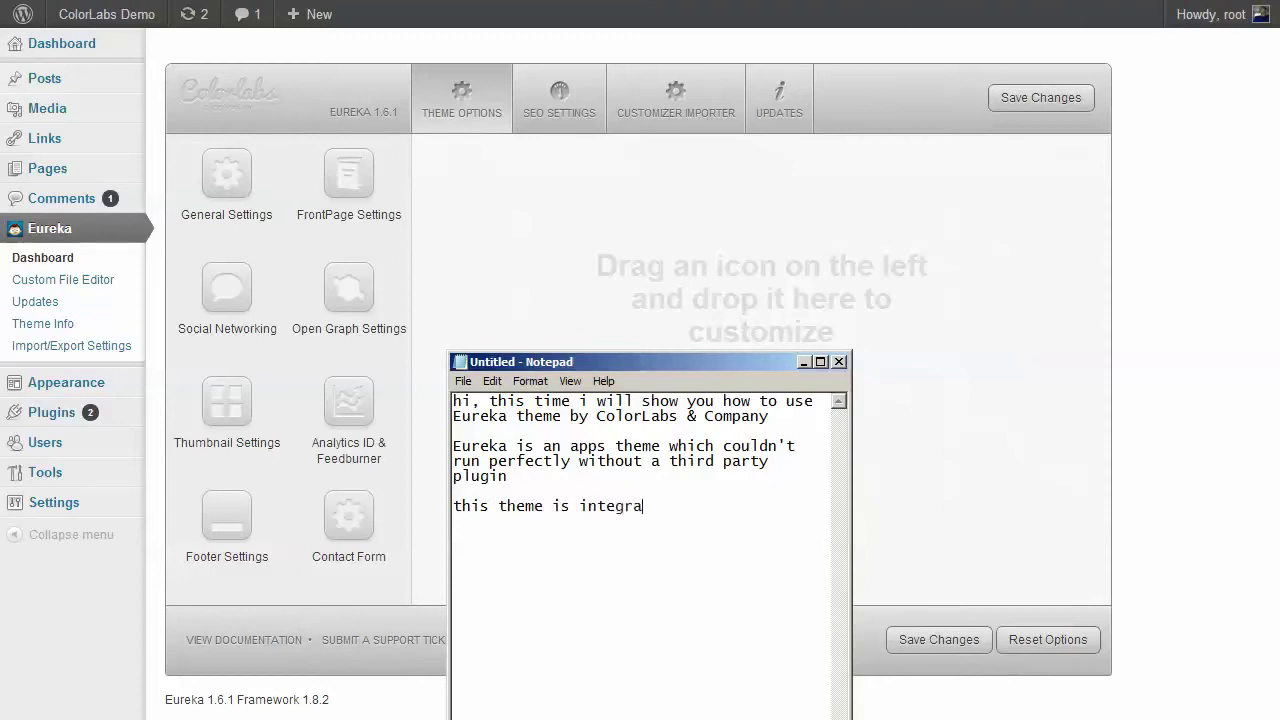
pyautogui.write('ted with three')
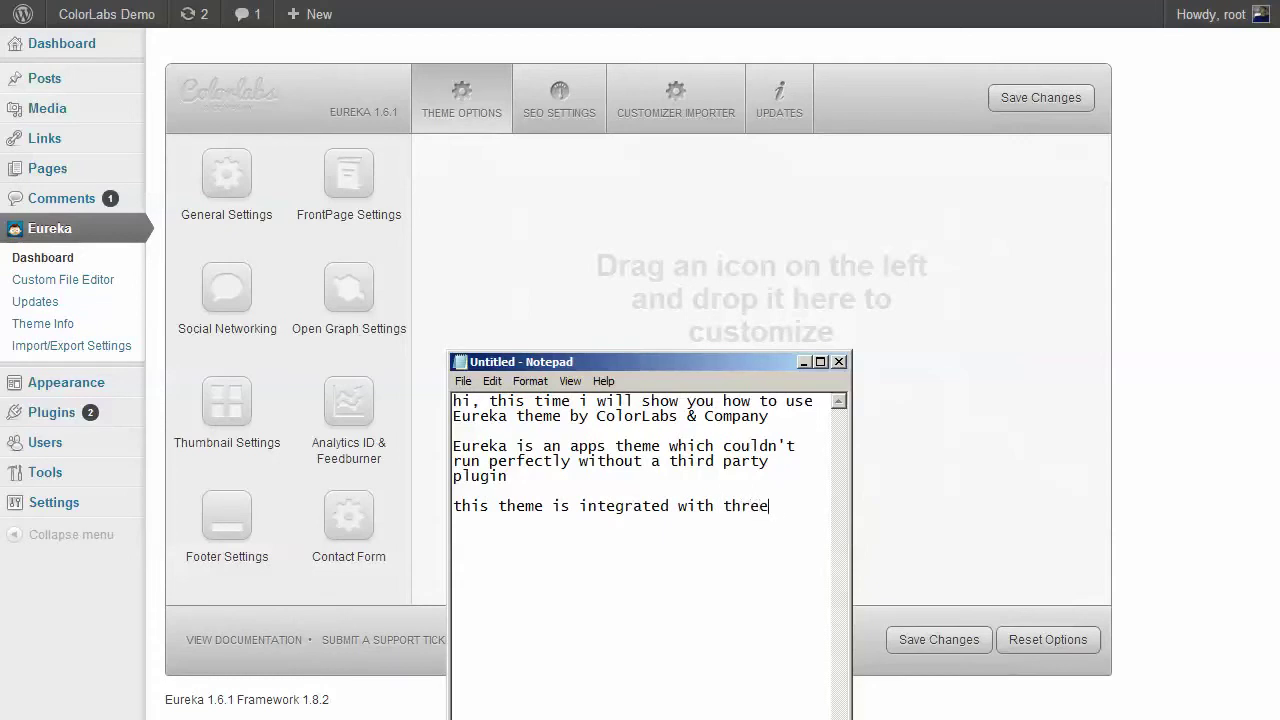
pyautogui.write(' bigge')
pyautogui.press('BackSpace')
pyautogui.press('BackSpace')
pyautogui.write('gest e-commerce ')
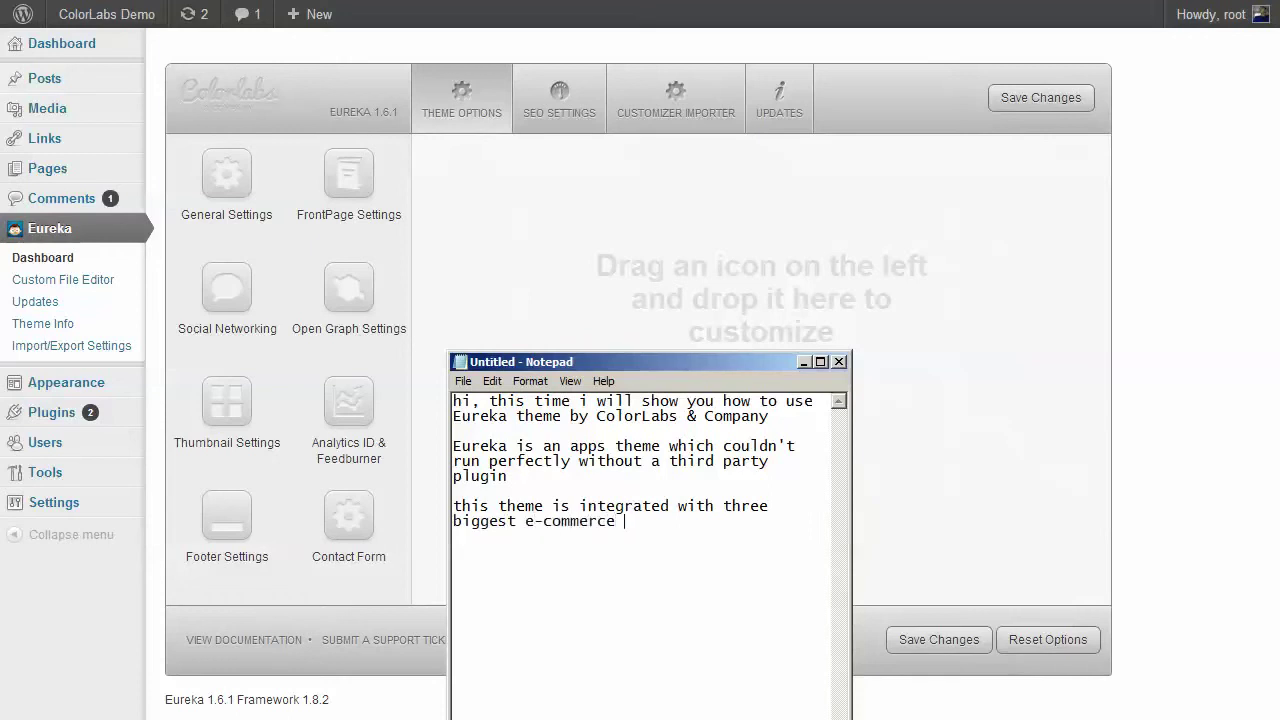
pyautogui.write('plugin on WordPres')
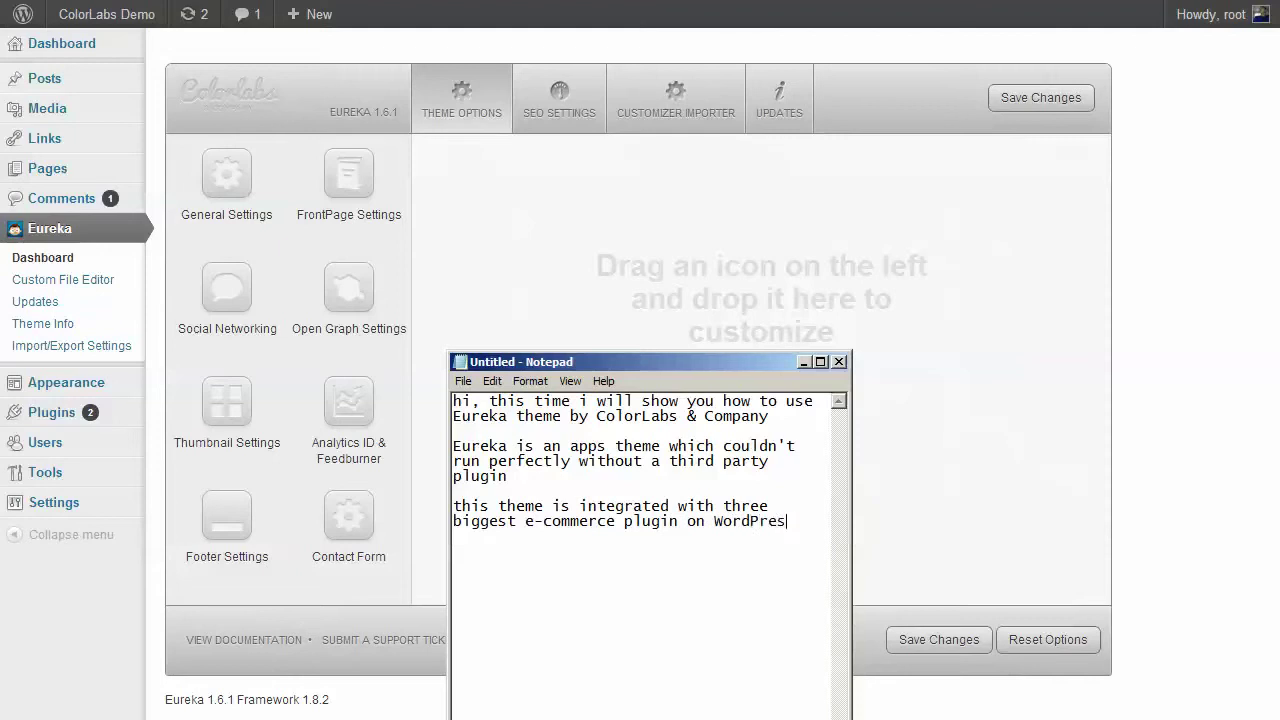
pyautogui.write('s:')
# - List "1. woocommerce", "2. jigoshop" and "3. wp e-commerce" on separate lines below the plugin paragraph
pyautogui.write('1. woocomme')
pyautogui.write('rce')
pyautogui.write('2. ')
pyautogui.write('jigoshop')
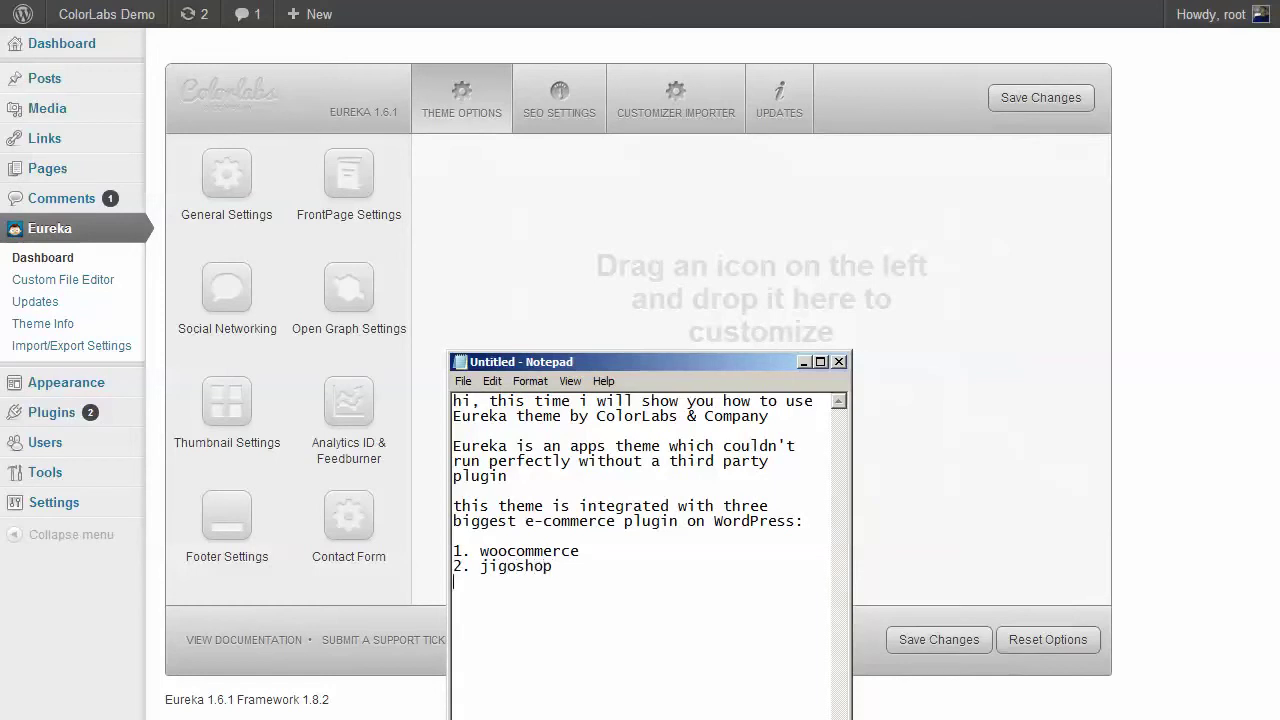
pyautogui.write('3. wp e-commerceright ')
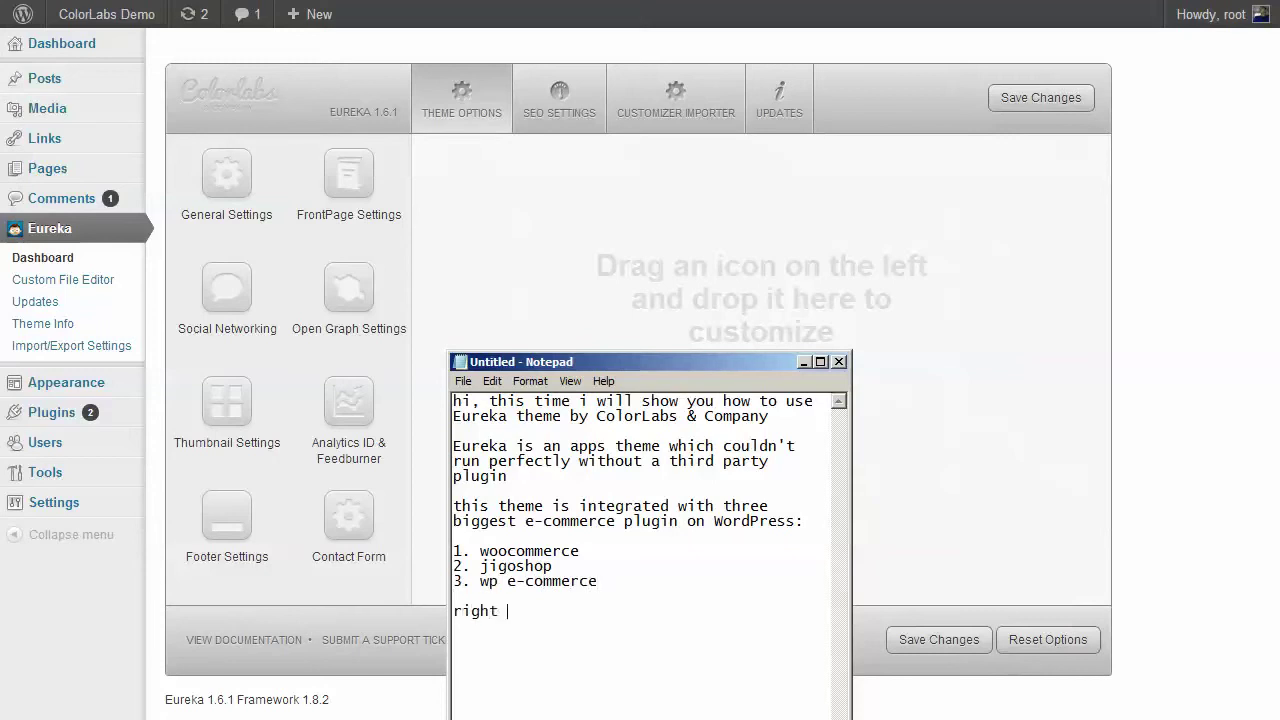
# - Write "right now, what i want to show you is eureka with woocommerce, but don't worry" below the plugin list
pyautogui.write('kow, what i want to show yo')
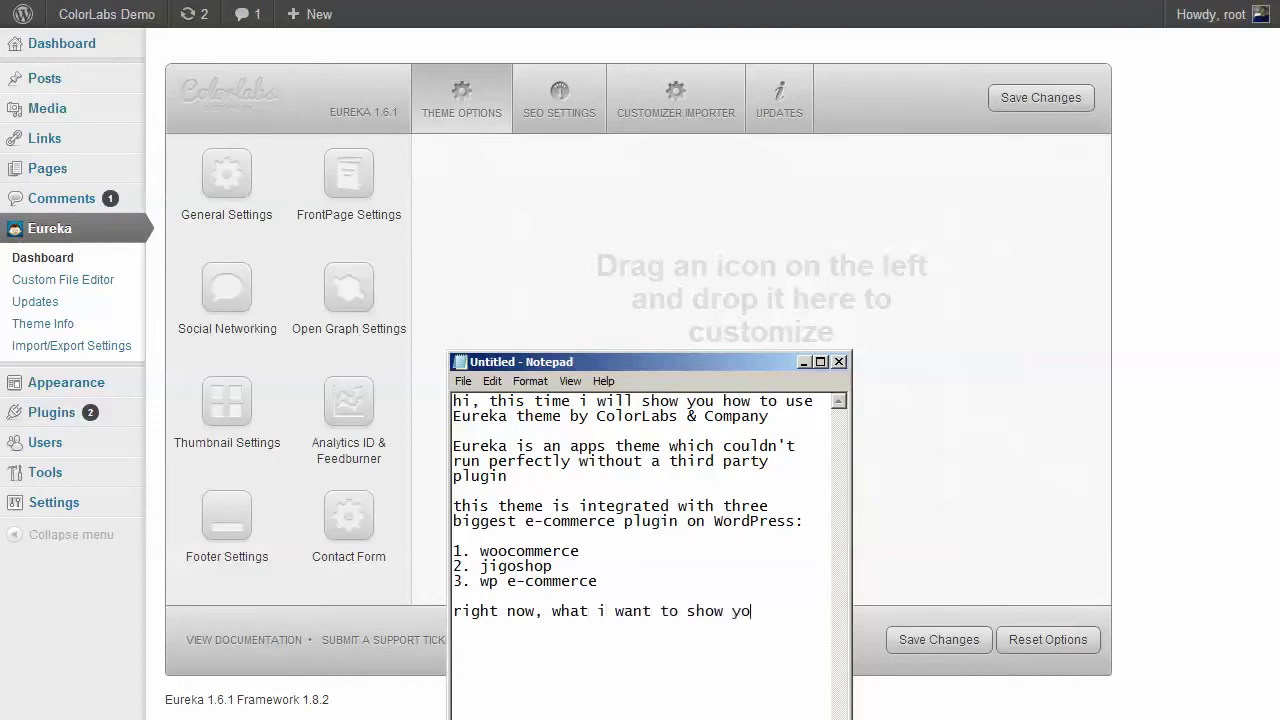
pyautogui.write('u is eureka with woocm')
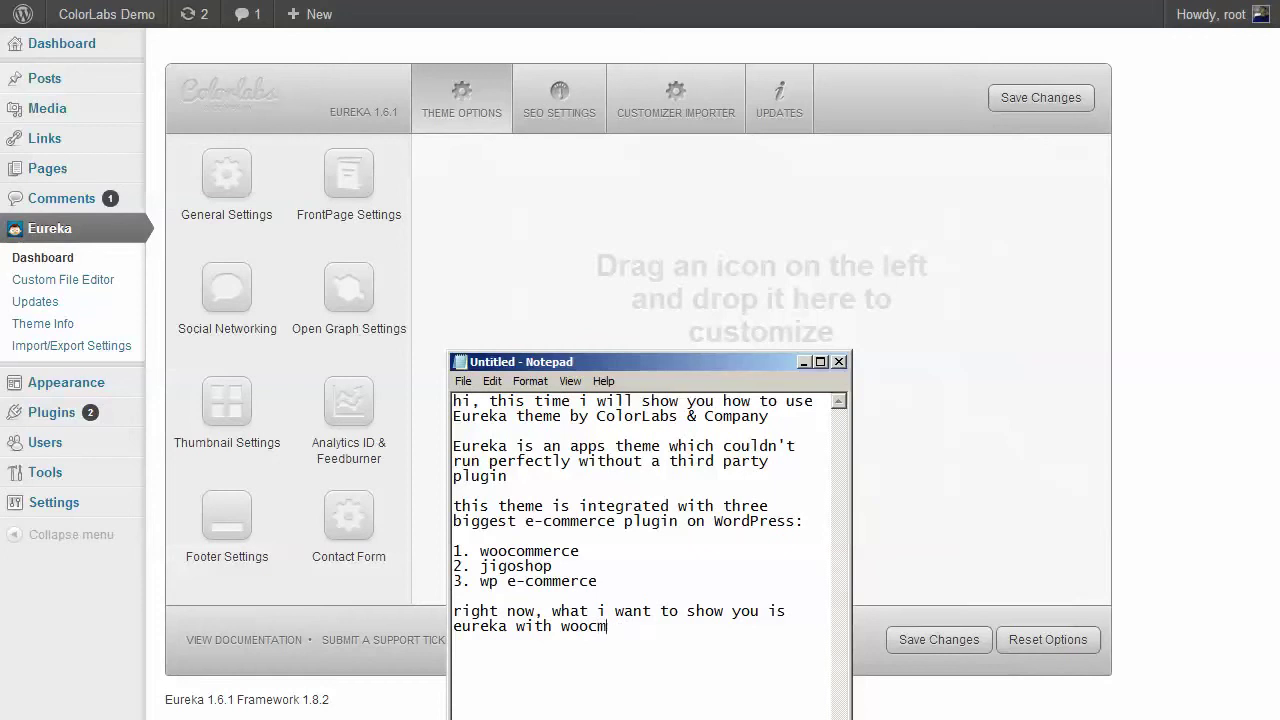
pyautogui.press('BackSpace')
pyautogui.write('ommerc')
pyautogui.press('BackSpace')
pyautogui.press('BackSpace')
pyautogui.press('BackSpace')
pyautogui.write("erce, but don't worr")
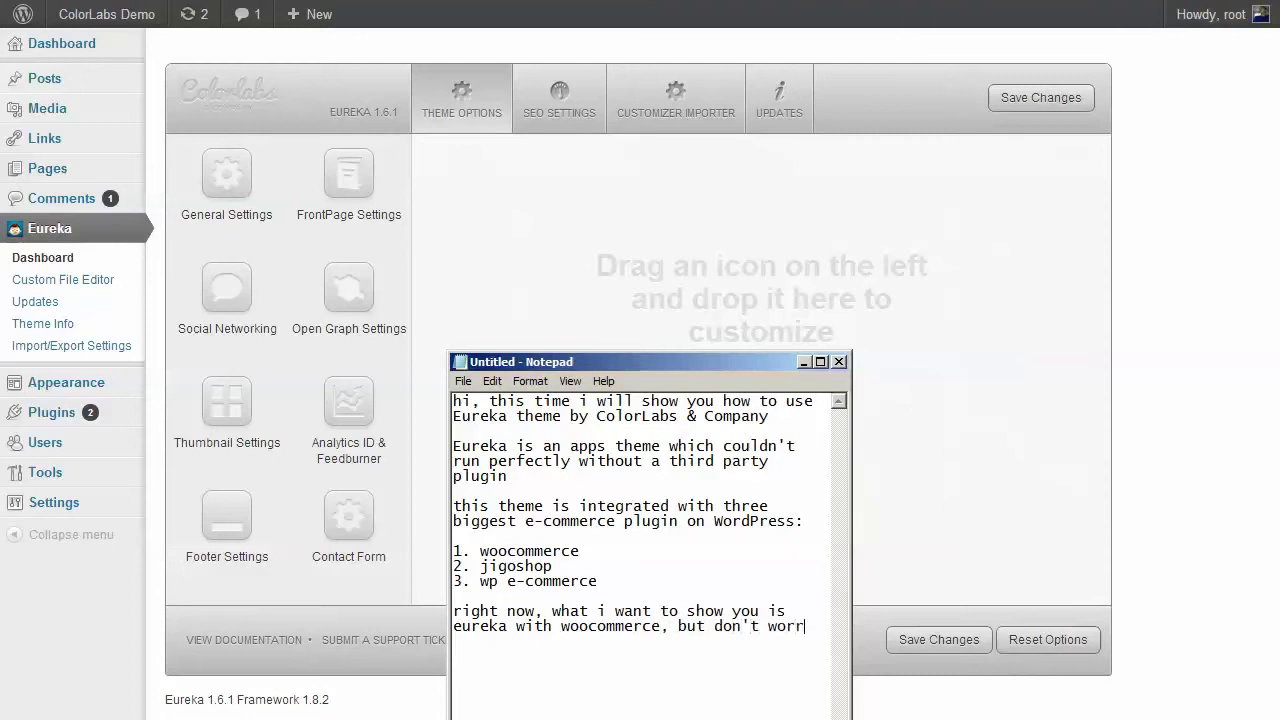
pyautogui.write('y eb')
pyautogui.press('BackSpace')
pyautogui.press('BackSpace')
# - Continue the note with "because overall how to use the theme is the same with the other plugin (jigoshop and wp e-commerce)"
pyautogui.write('because overall how to u')
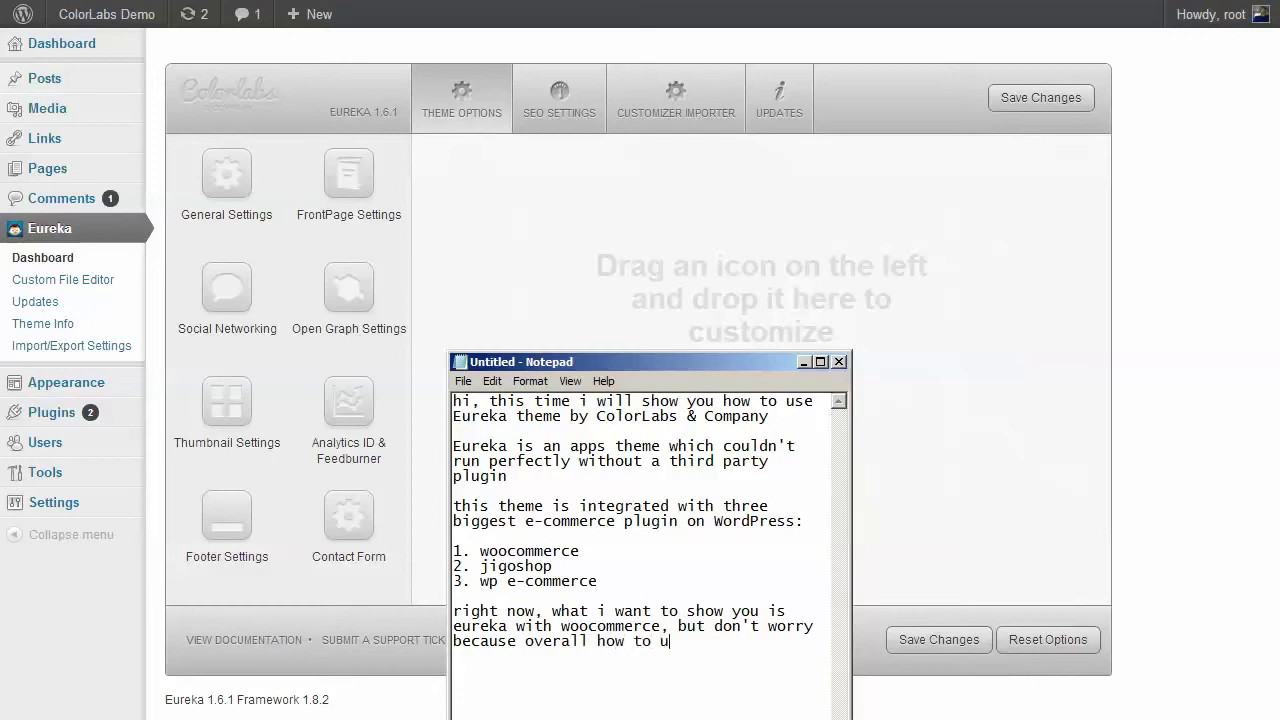
pyautogui.write('se the theme')
pyautogui.write(' is the')
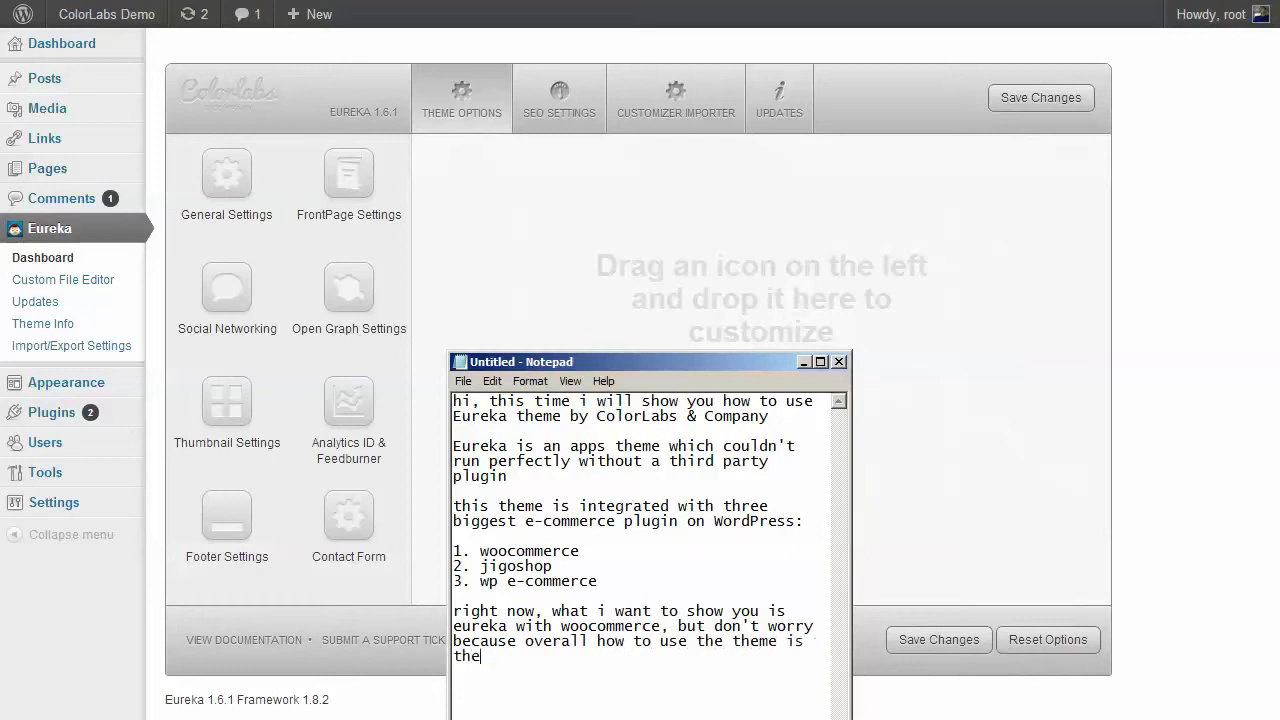
pyautogui.write(' same with the others')
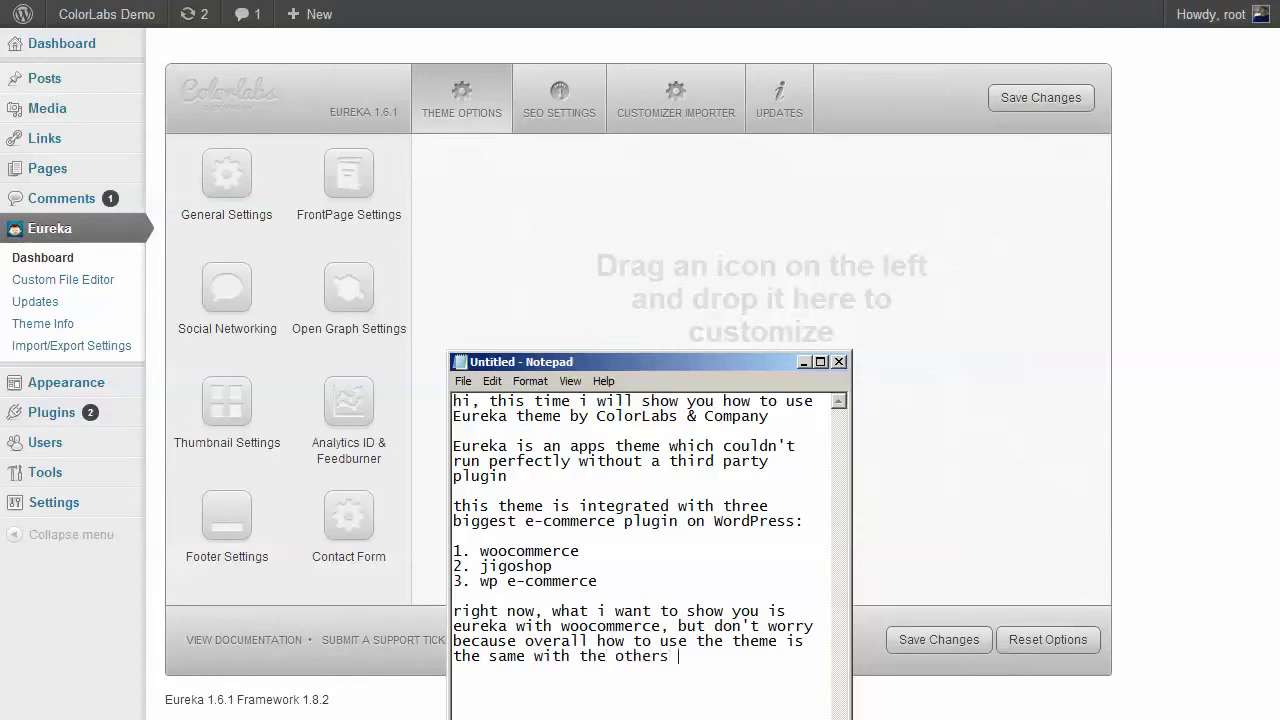
pyautogui.press('BackSpace')
pyautogui.write('plugin (jigoshop and wp')
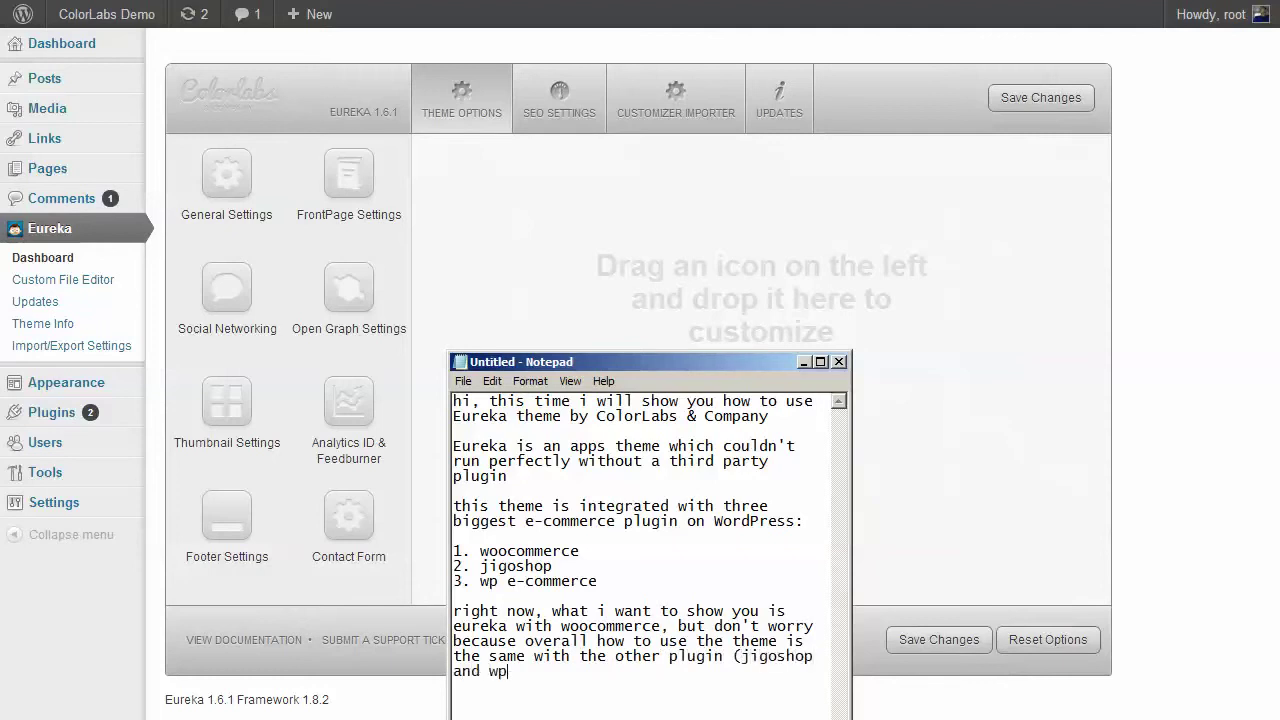
pyautogui.write(' e-commerce)')
# - Replace the whole note with "ok, before we start using this theme, let us install and activate woocommerce plugin"
pyautogui.hotkey('ctrl', 'a')
pyautogui.press('BackSpace')
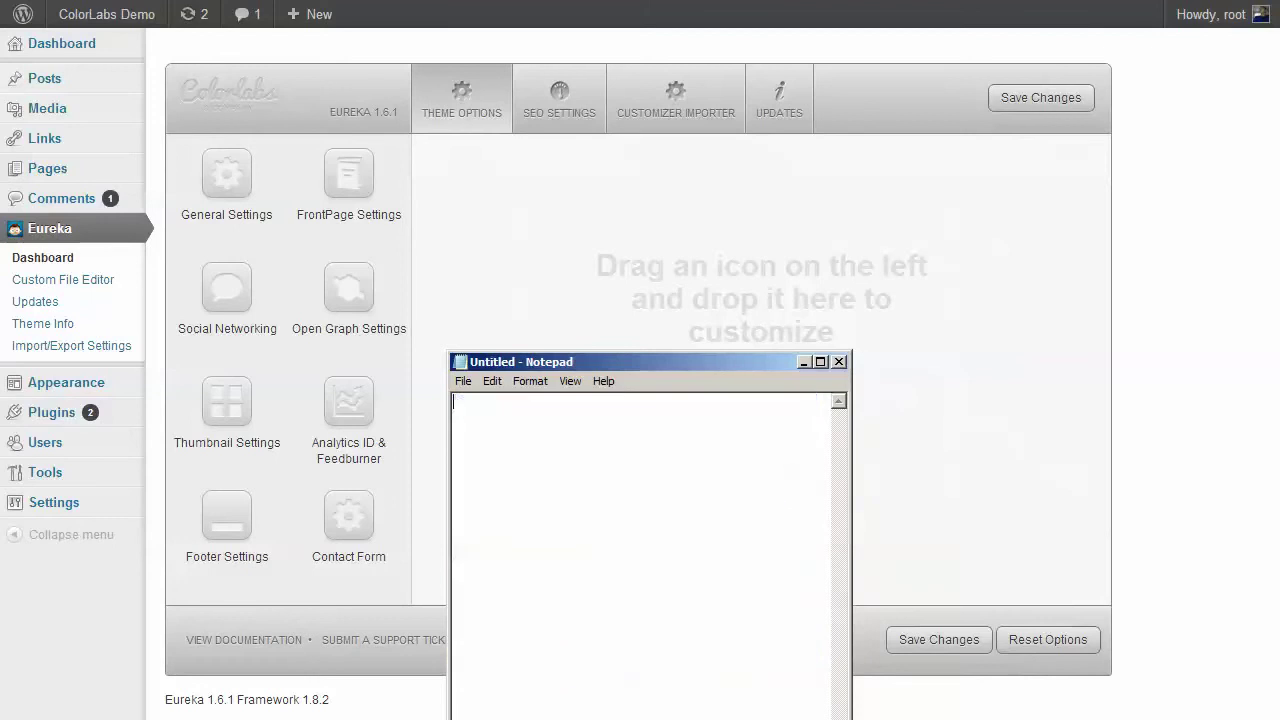
pyautogui.write('ok, before we start ys')
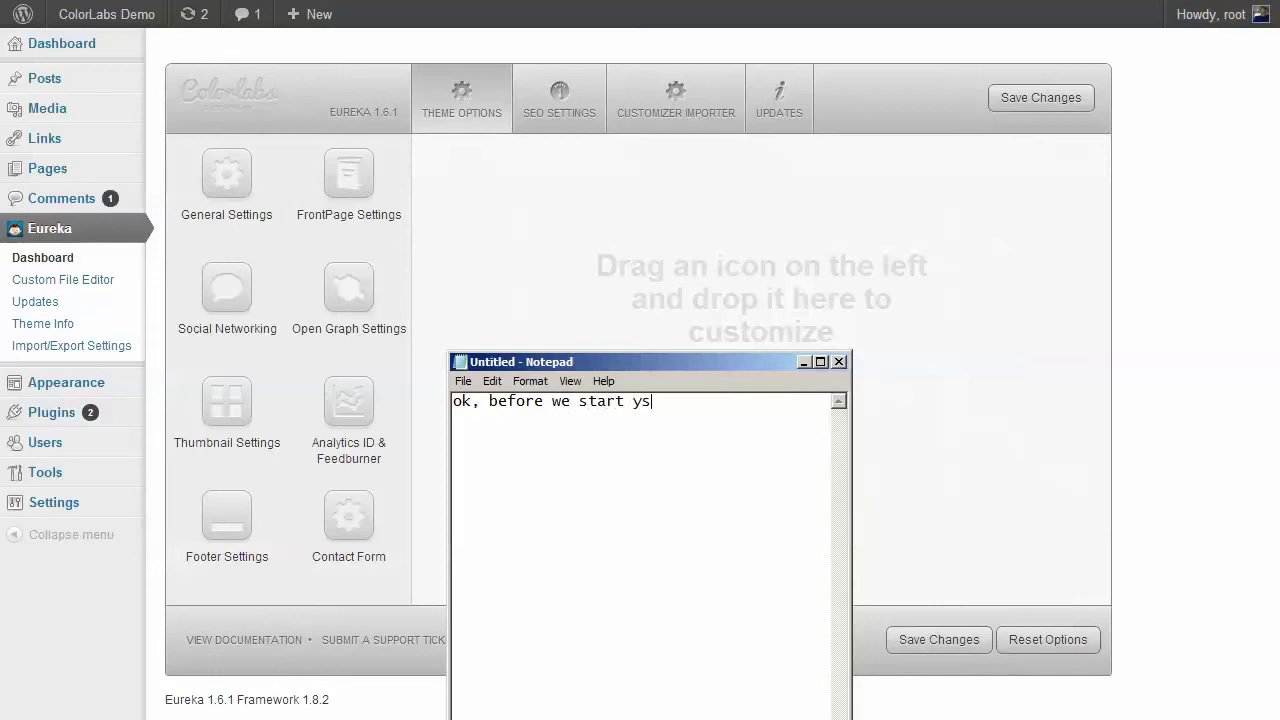
pyautogui.press('BackSpace')
pyautogui.press('BackSpace')
pyautogui.write('using this theme, let us')
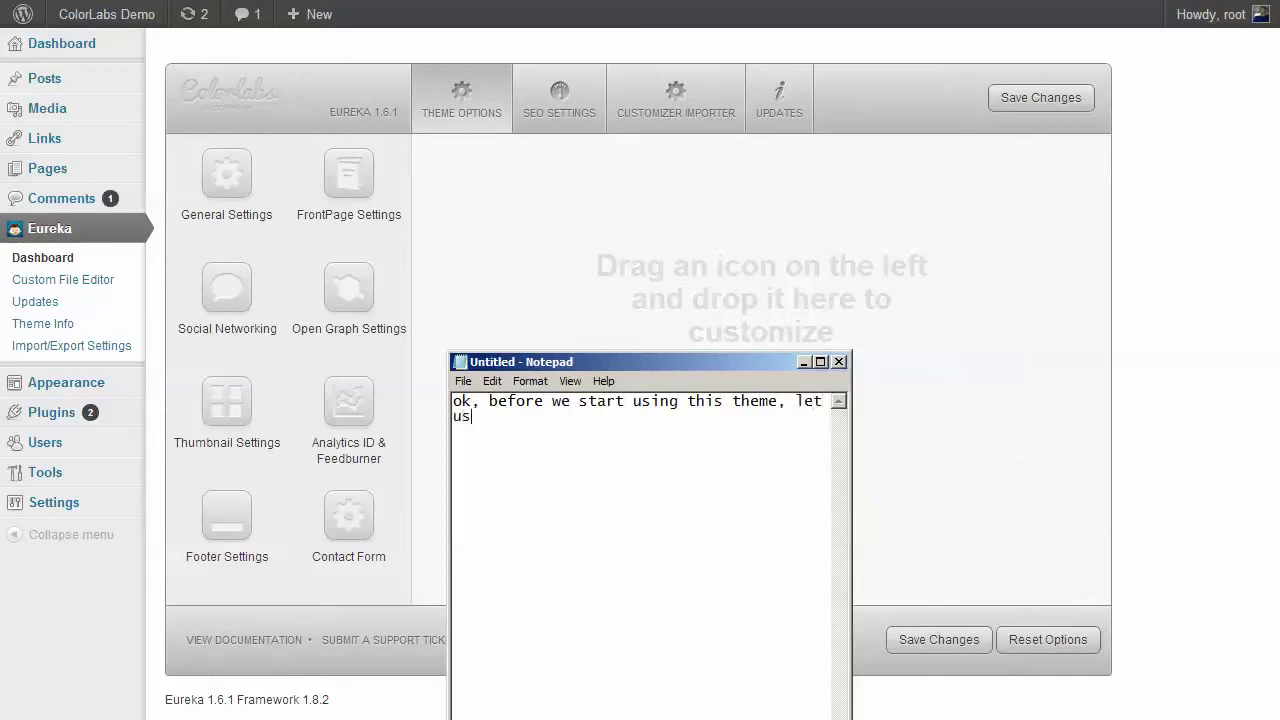
pyautogui.write(' install and ')
pyautogui.write('act')
pyautogui.press('BackSpace')
pyautogui.write('tivate wo')
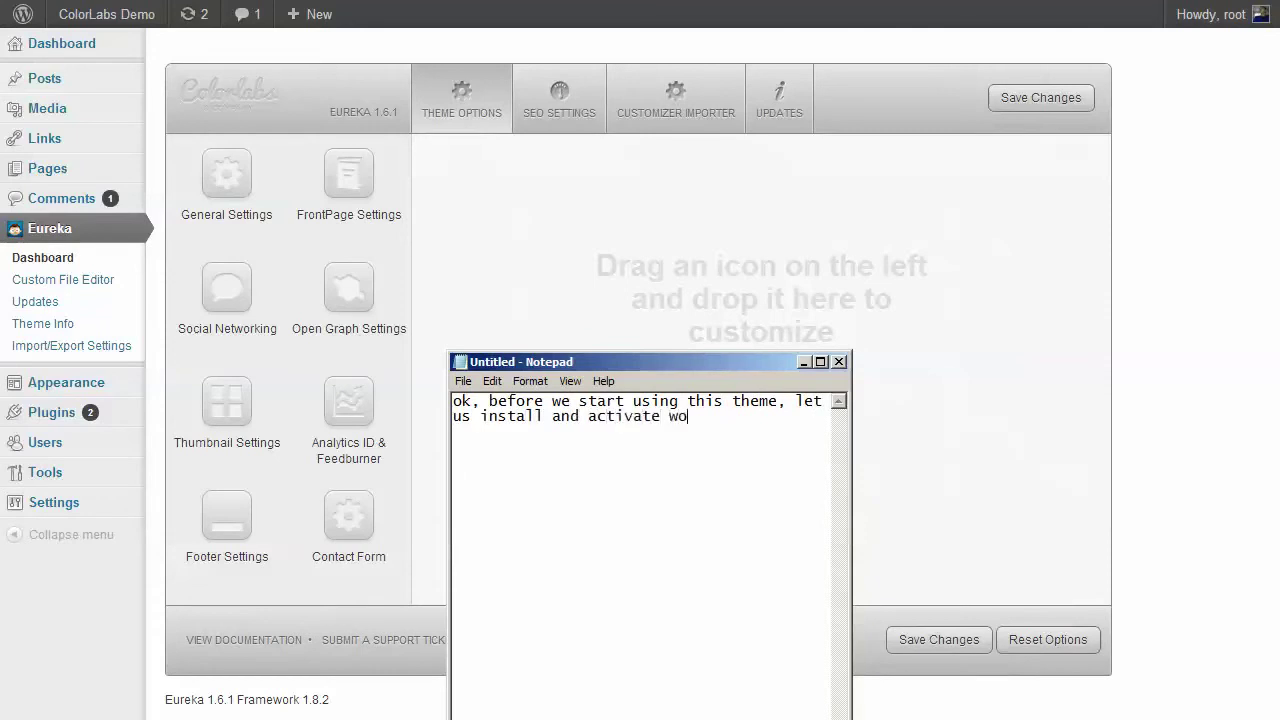
pyautogui.write('ocommerce plugin')
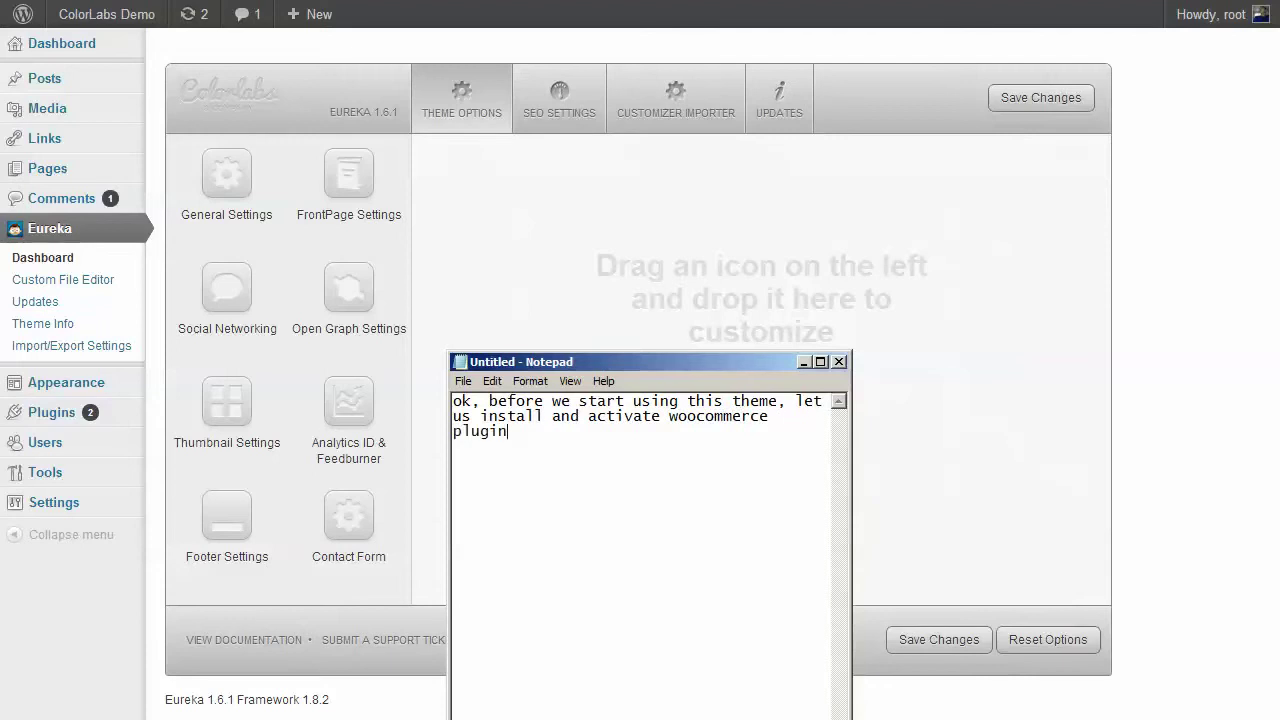
# - Switch to the WordPress admin and open the list of installed plugins
pyautogui.click(662, 300)
pyautogui.moveTo(105, 420)
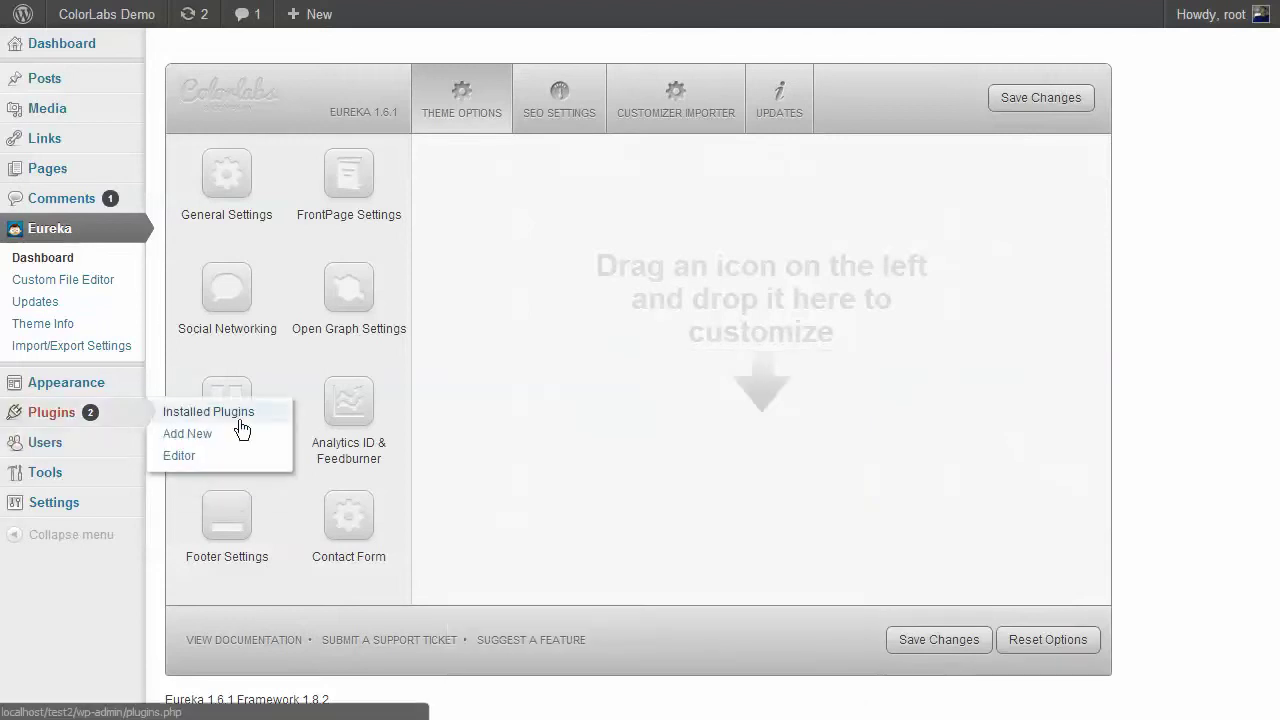
pyautogui.click(242, 429)
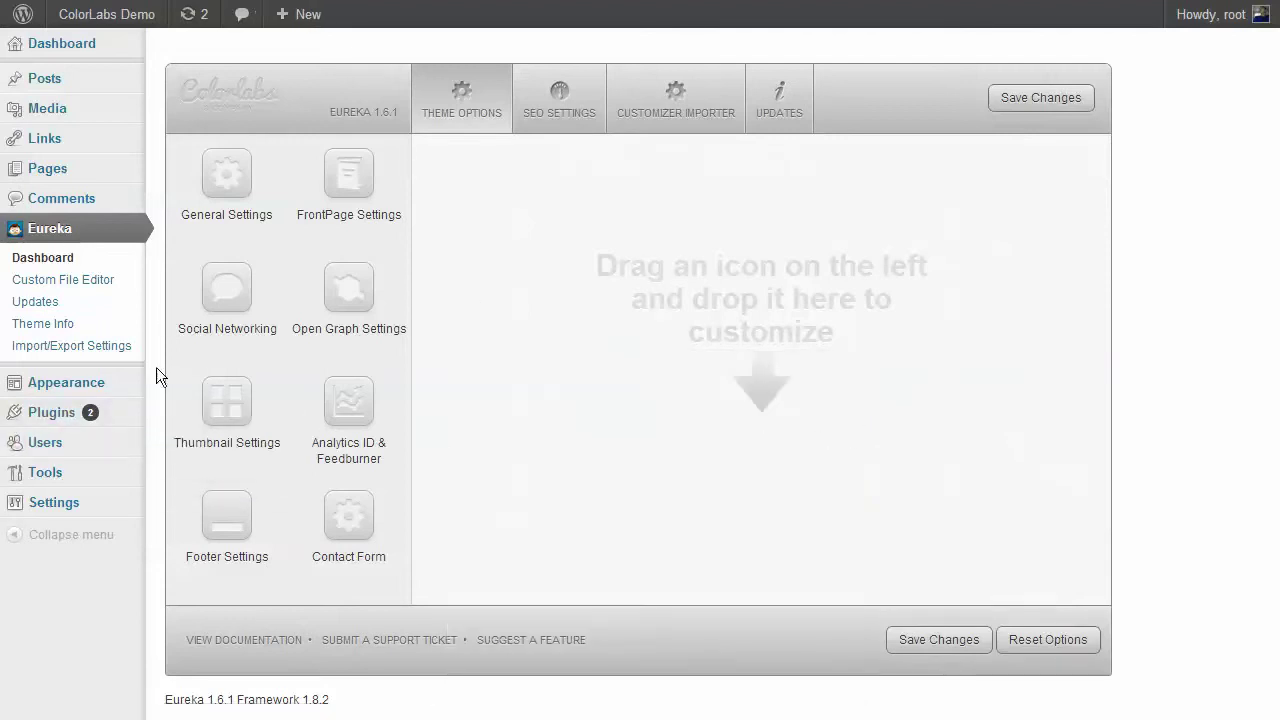
pyautogui.moveTo(66, 412)
pyautogui.click(163, 427)
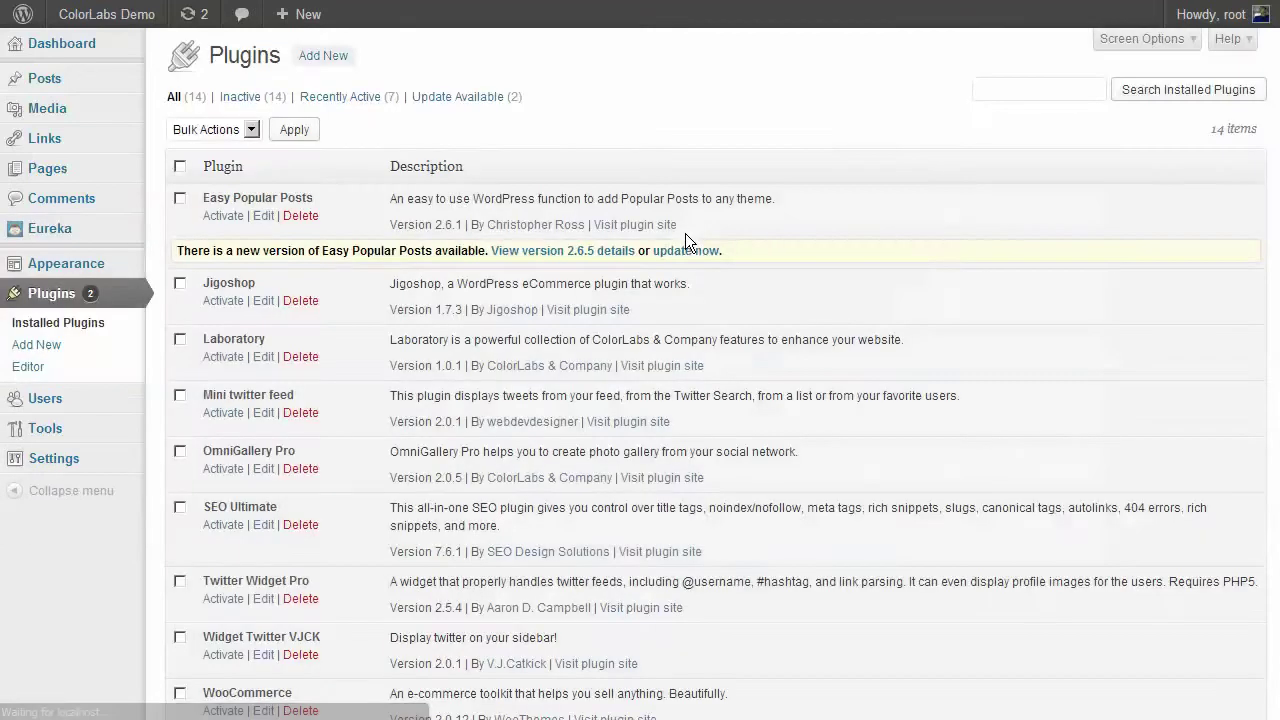
# - Update the WooCommerce plugin to version 2.0.13 and activate it
pyautogui.scroll(-3, 457, 195)
pyautogui.scroll(-1, 457, 195)
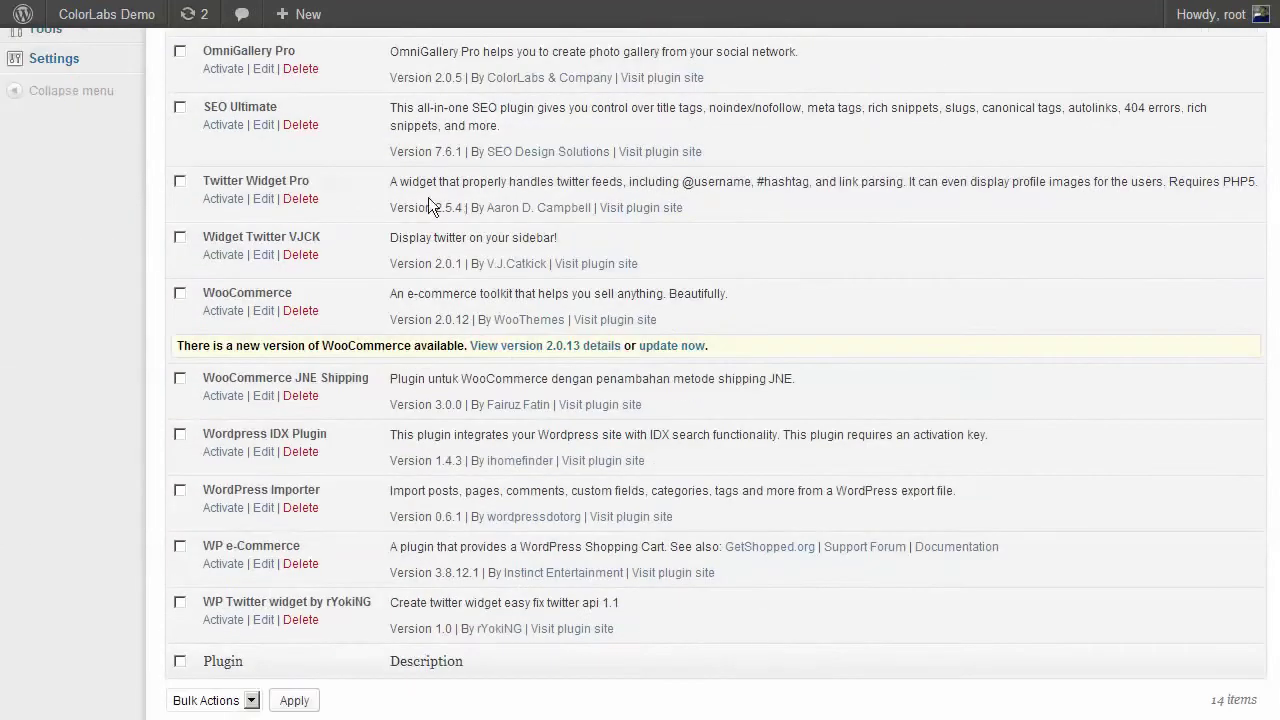
pyautogui.click(684, 347)
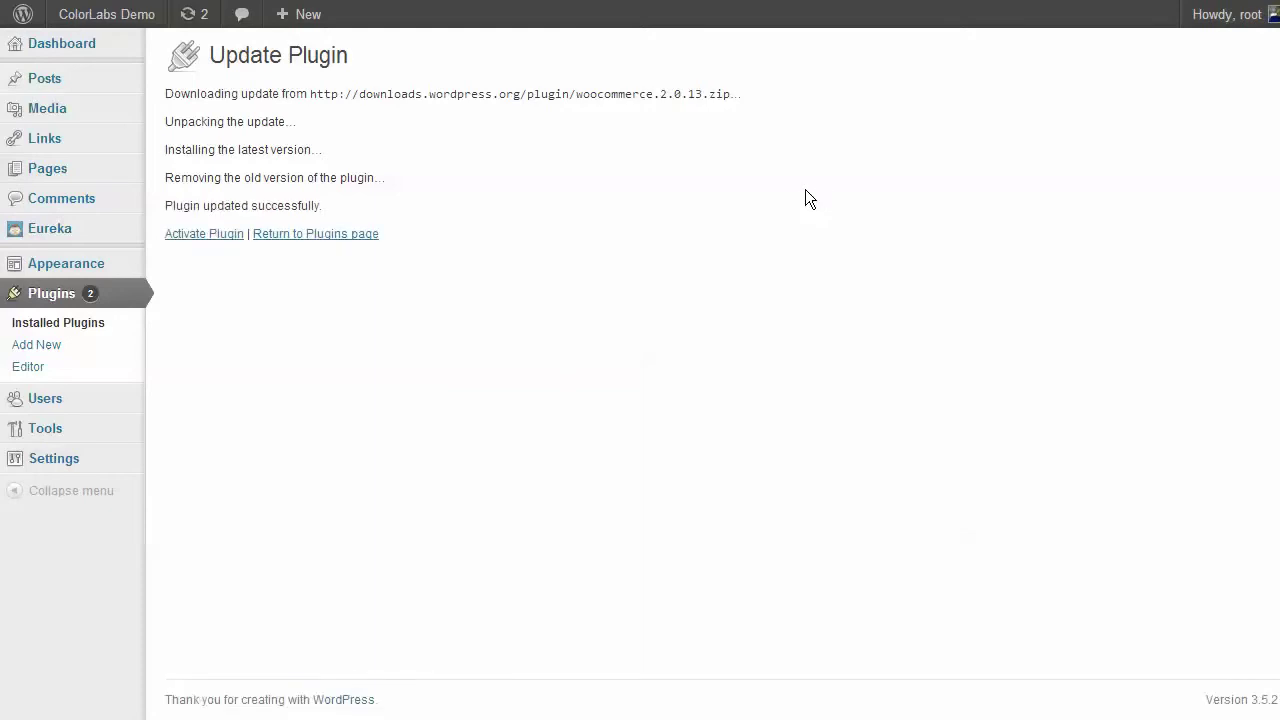
pyautogui.click(195, 236)
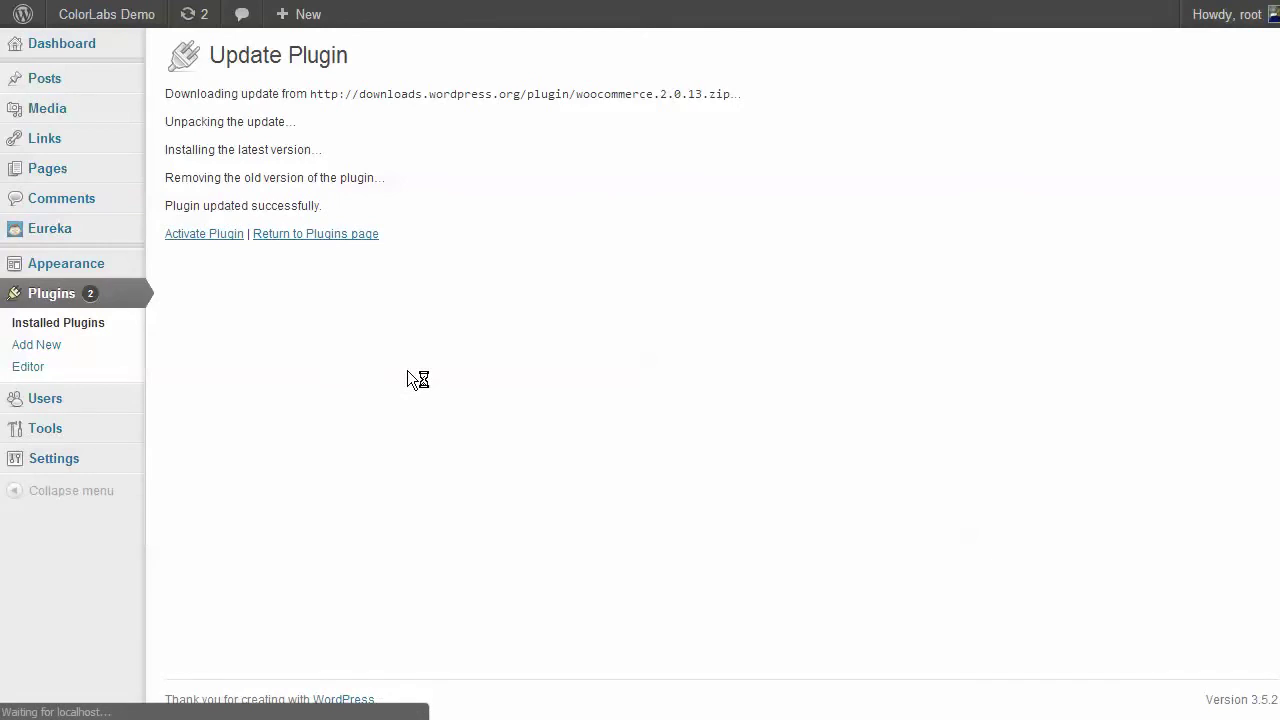
# - Switch to Notepad, replace the note with "ok, the plugin already active" and "now, let's check the theme dashboard", and return to WordPress
pyautogui.hotkey('alt', 'Tab')
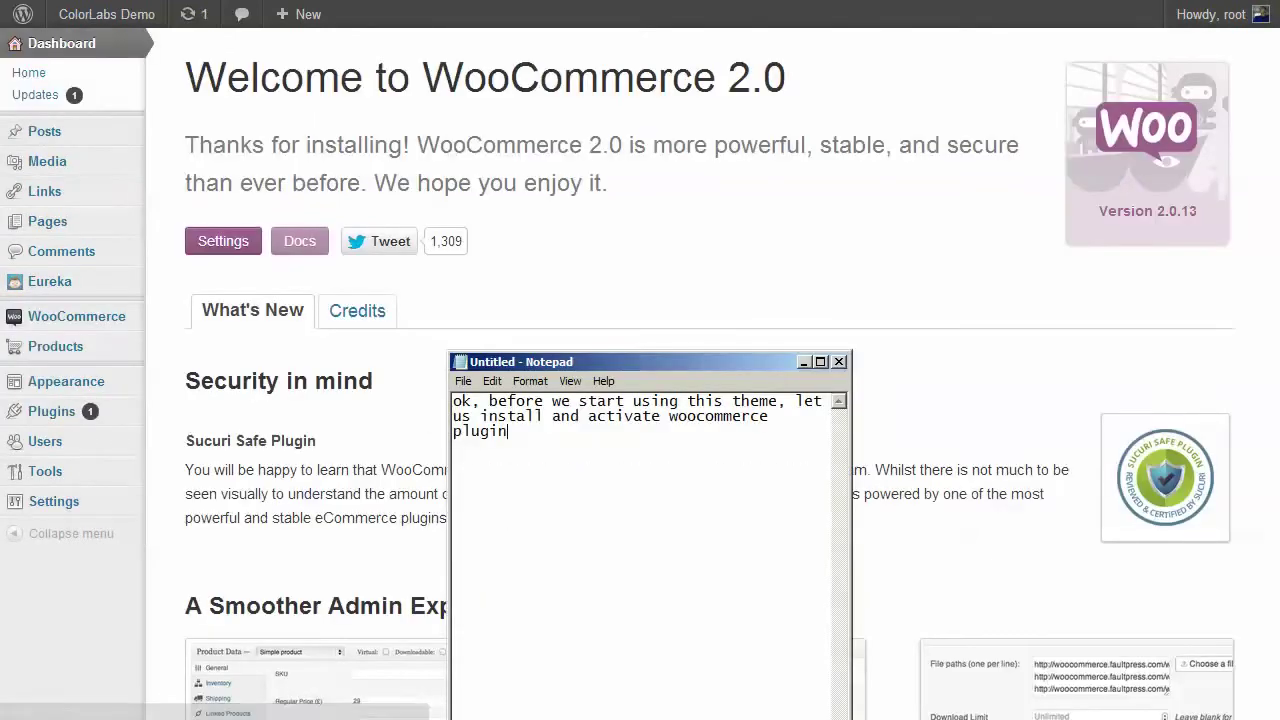
pyautogui.hotkey('ctrl', 'a')
pyautogui.hotkey('ctrl', 's')
pyautogui.press('Escape')
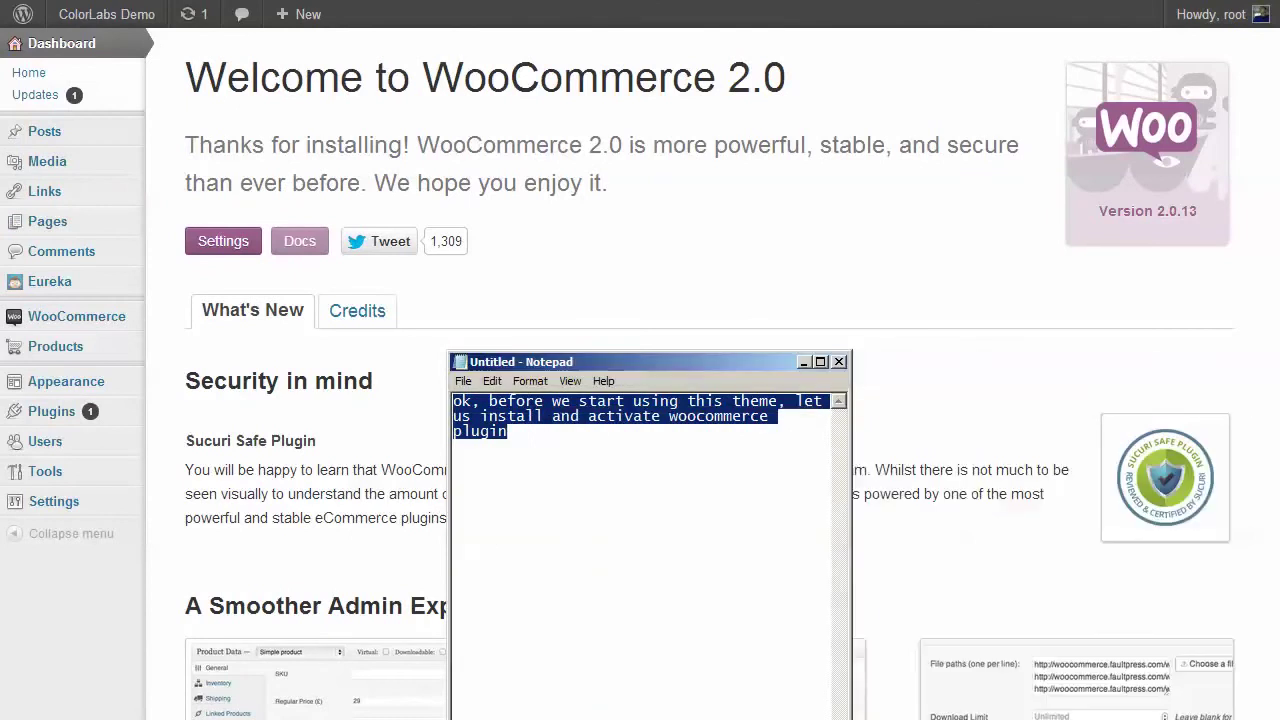
pyautogui.write('ok, th')
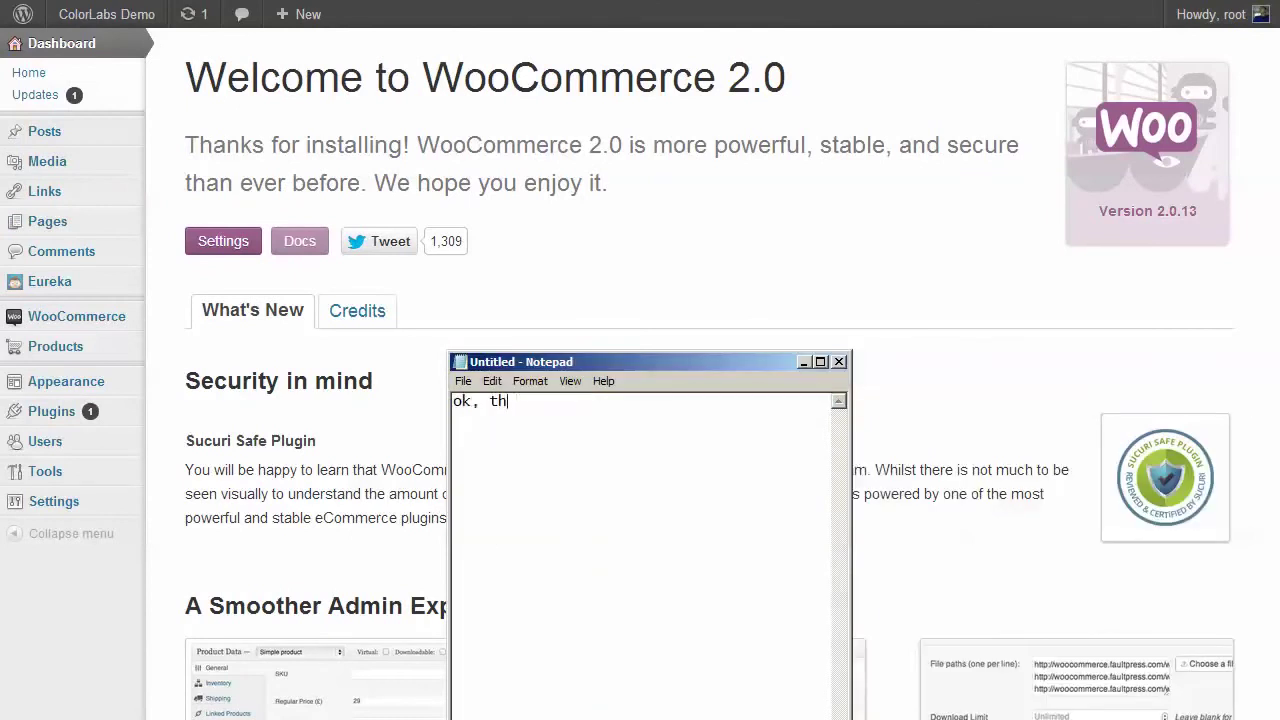
pyautogui.write('e plugin already active  ')
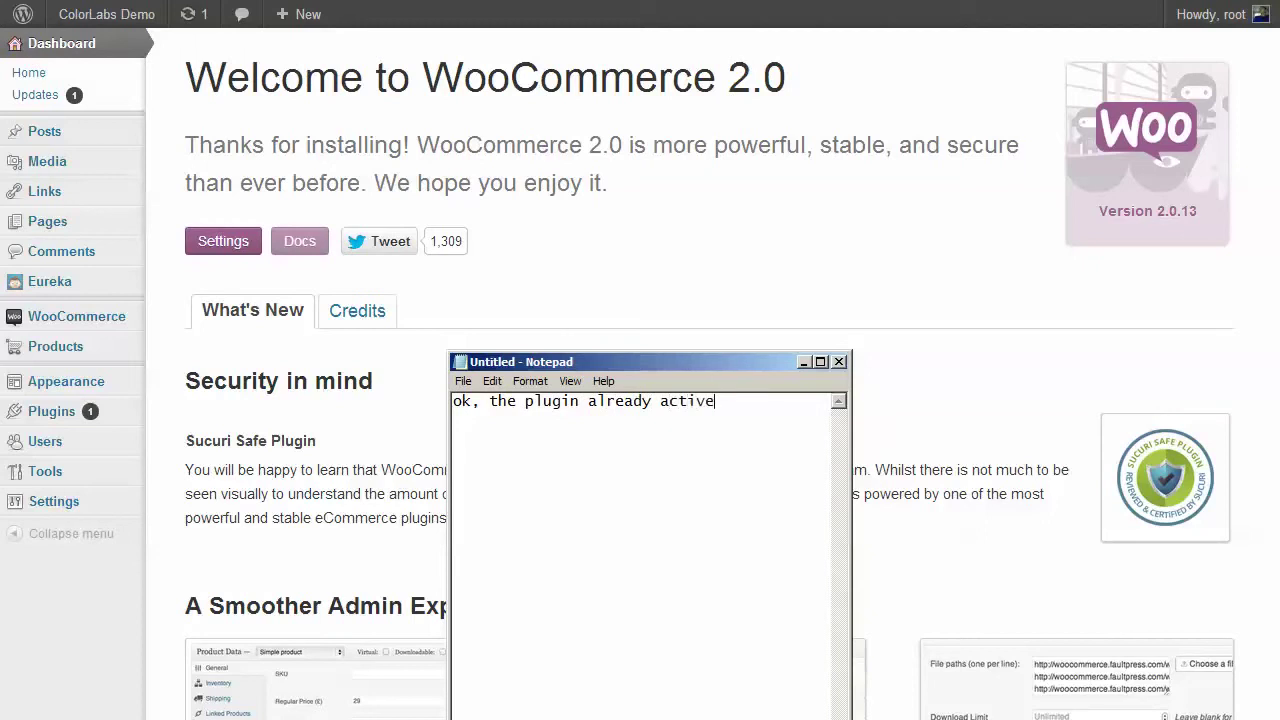
pyautogui.write("now, let's check the theme dash")
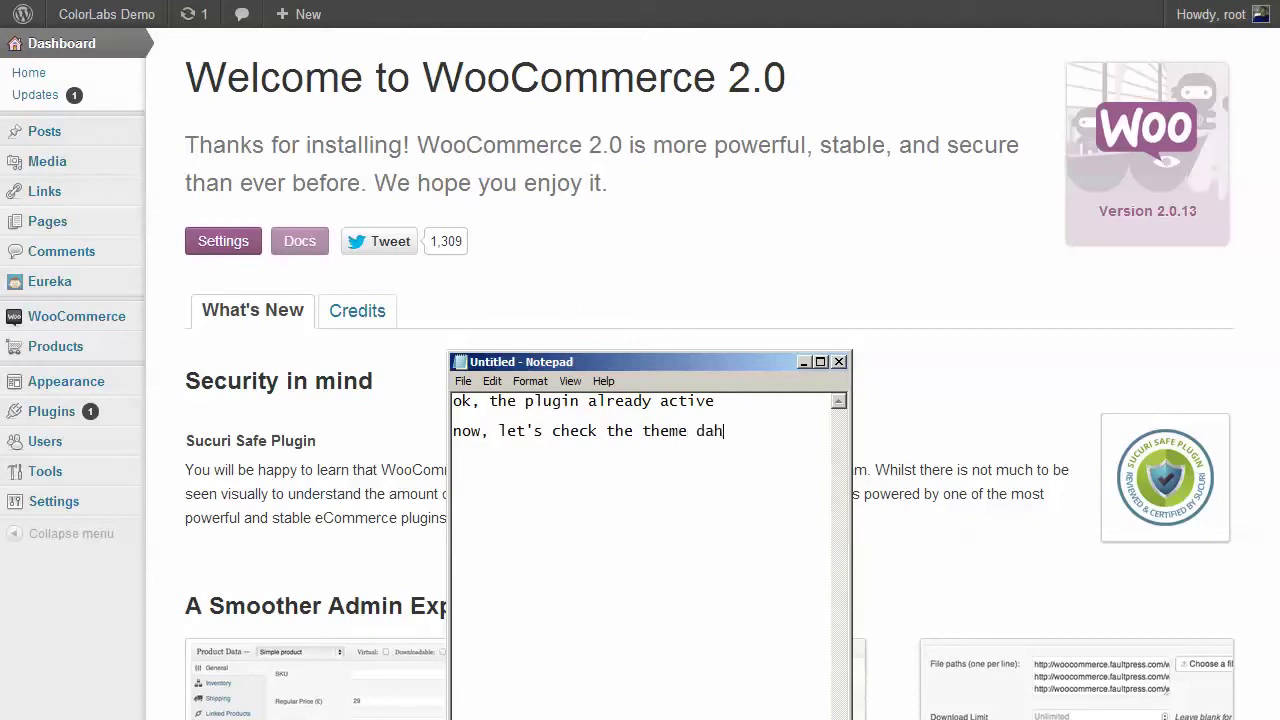
pyautogui.press('BackSpace')
pyautogui.write('shboard')
pyautogui.click(645, 274)
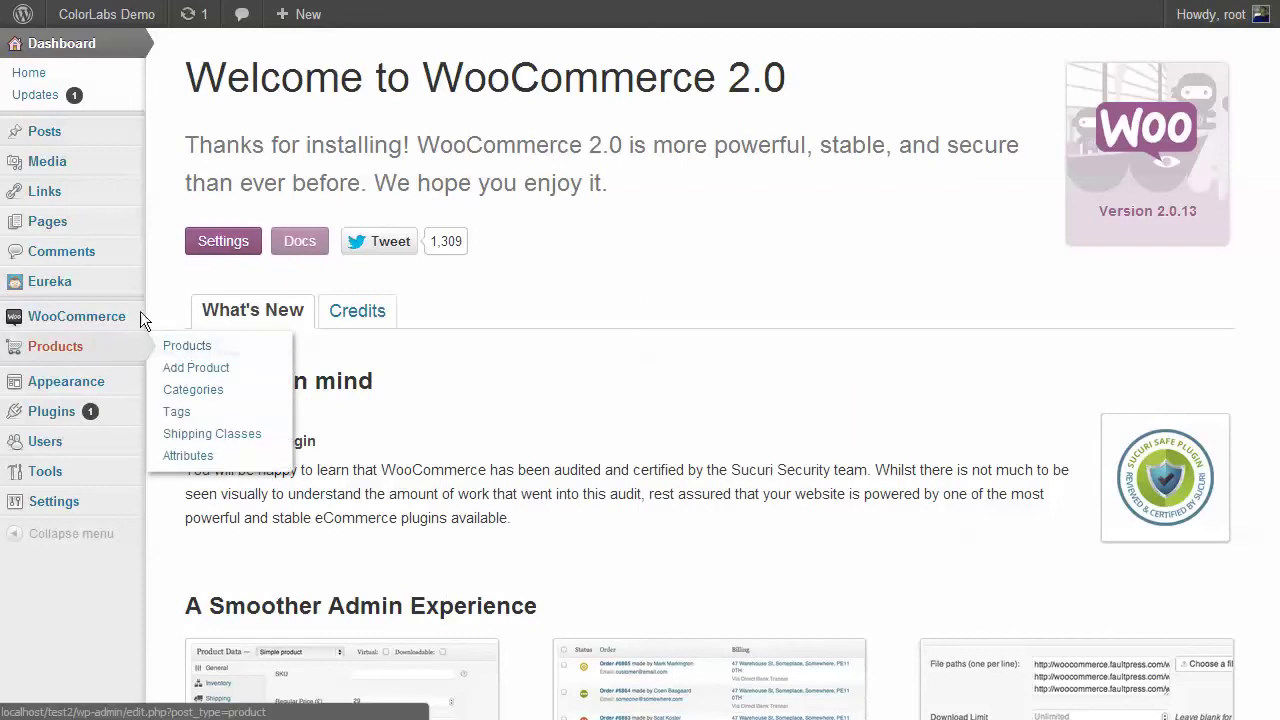
# - Open the Eureka theme dashboard, then switch to Notepad and replace the note with "this is the theme dashboard of eureka"
pyautogui.click(184, 281)
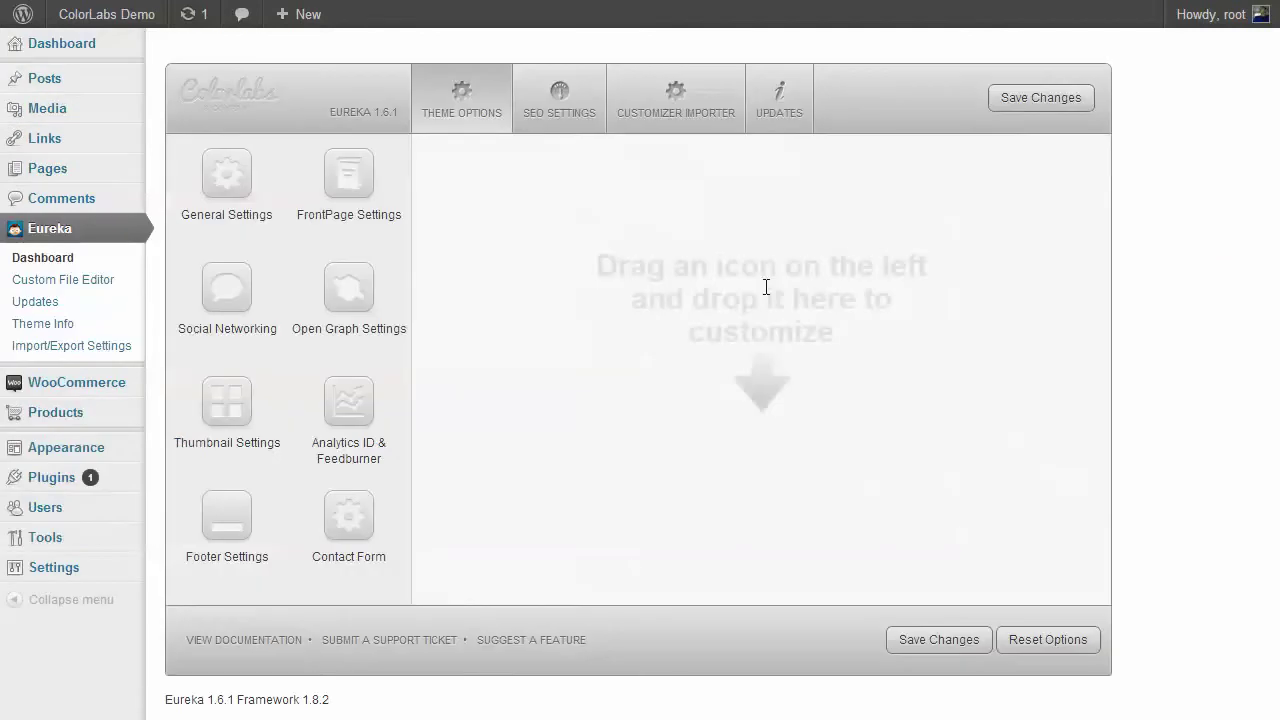
pyautogui.hotkey('alt', 'Tab')
pyautogui.hotkey('ctrl', 'a')
pyautogui.write('this')
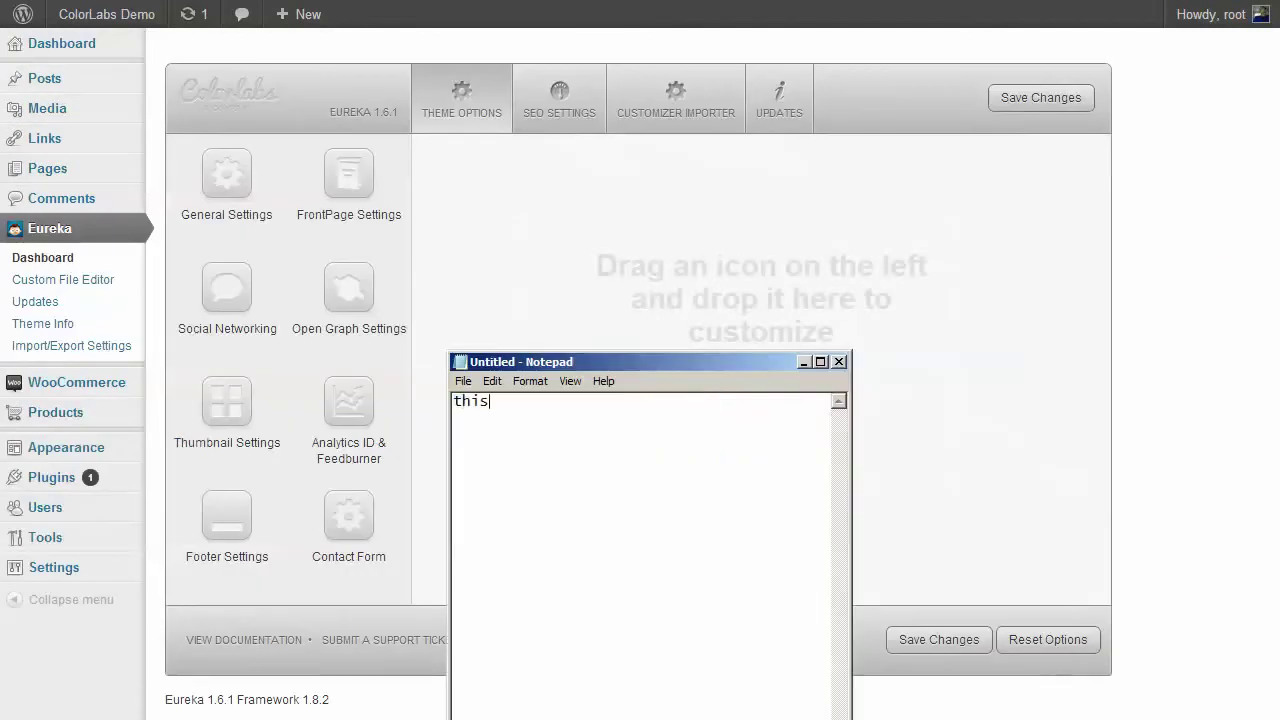
pyautogui.write(' is the theme dashboard')
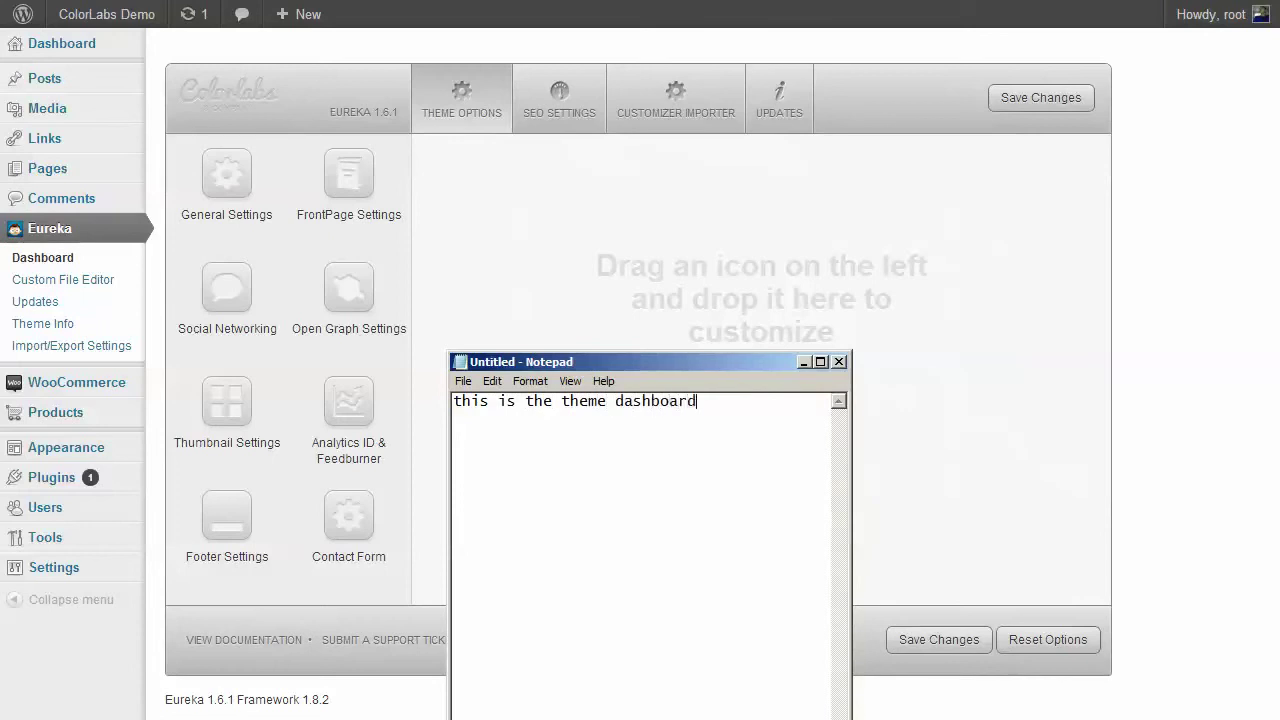
pyautogui.write(' of eurek')
pyautogui.press('BackSpace')
pyautogui.write('eka')
pyautogui.press('Return')
# - Add a second paragraph to the note starting "make sure if you check whether there is an update or not, if"
pyautogui.write('make sure if you')
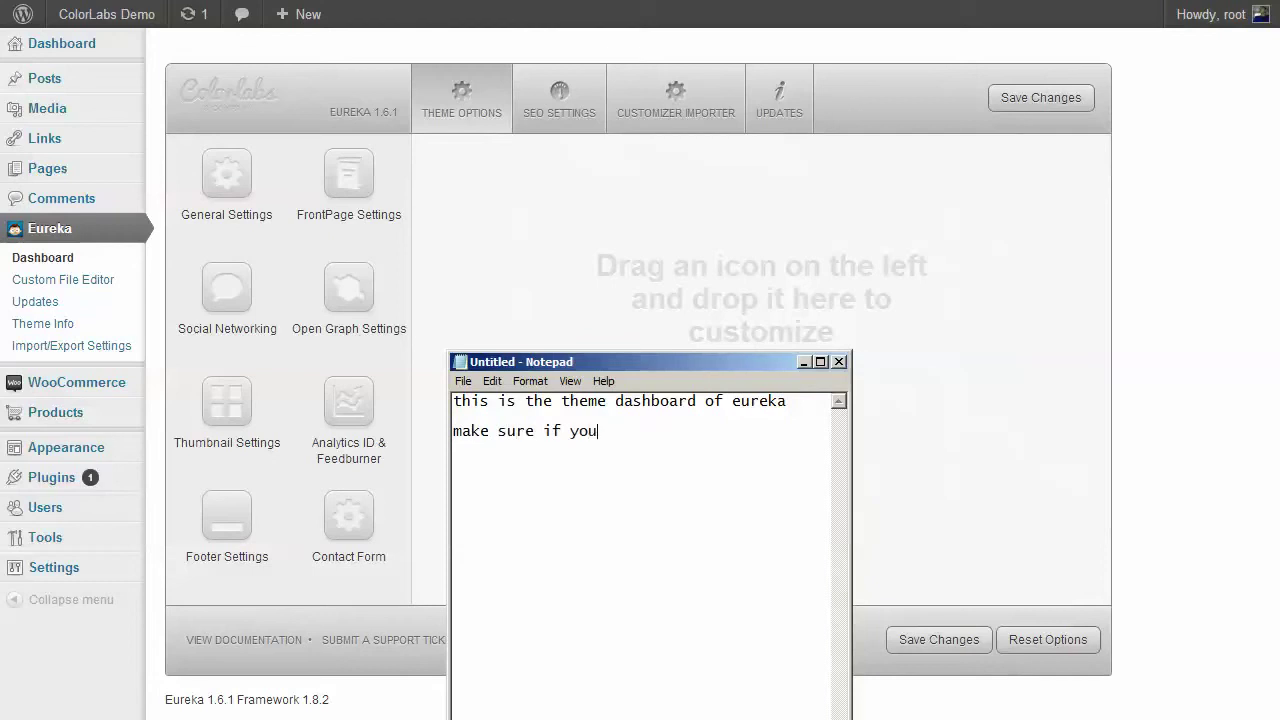
pyautogui.write(' check w')
pyautogui.press('BackSpace')
pyautogui.write('wheth')
pyautogui.write('er if t')
pyautogui.press('BackSpace')
pyautogui.write('if thr')
pyautogui.press('BackSpace')
pyautogui.press('BackSpace')
pyautogui.press('BackSpace')
pyautogui.press('BackSpace')
pyautogui.press('BackSpace')
pyautogui.press('BackSpace')
pyautogui.write('there is')
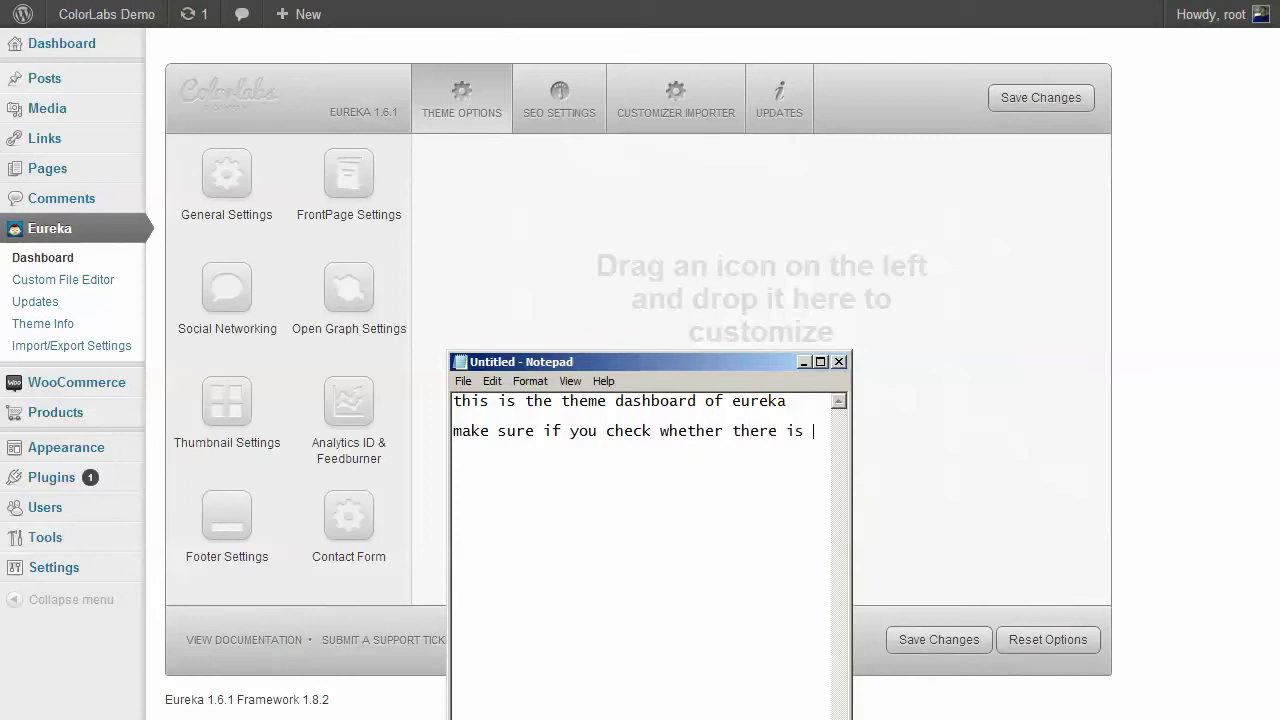
pyautogui.write(' an update or not, if')
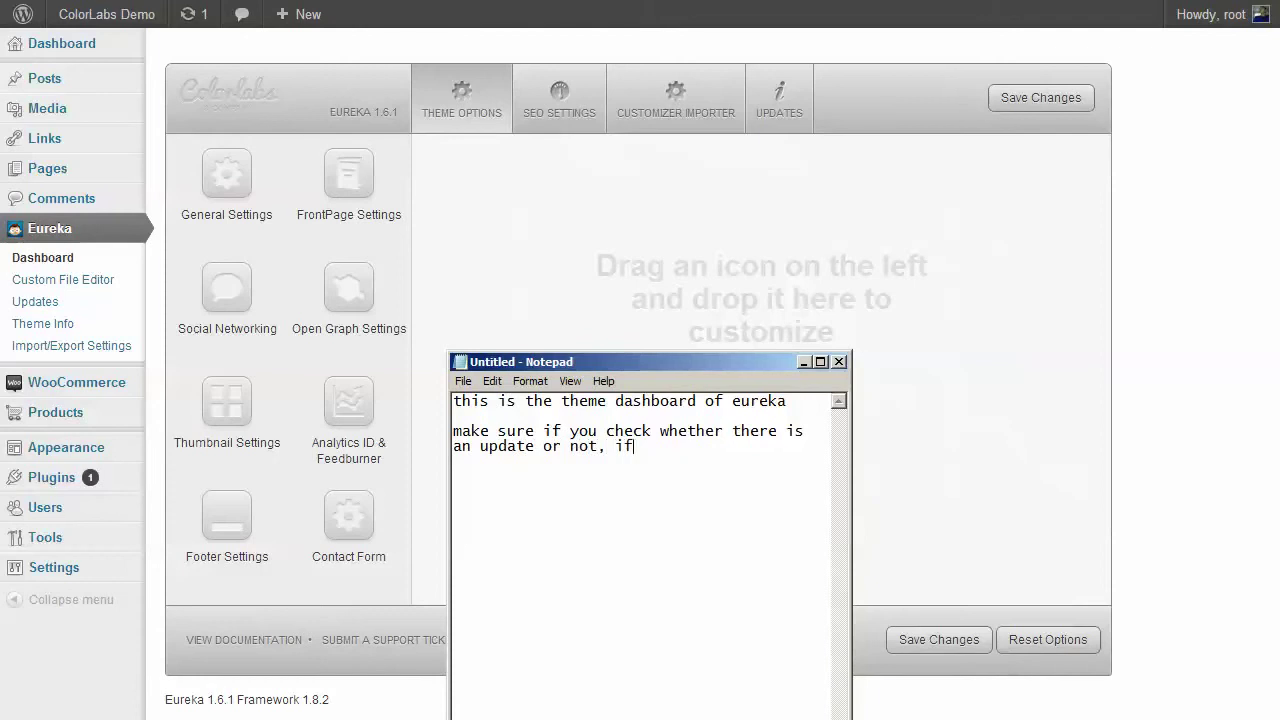
# - Continue the paragraph with "there is an update available please do the update first before using the theme"
pyautogui.write(' there is an update a ')
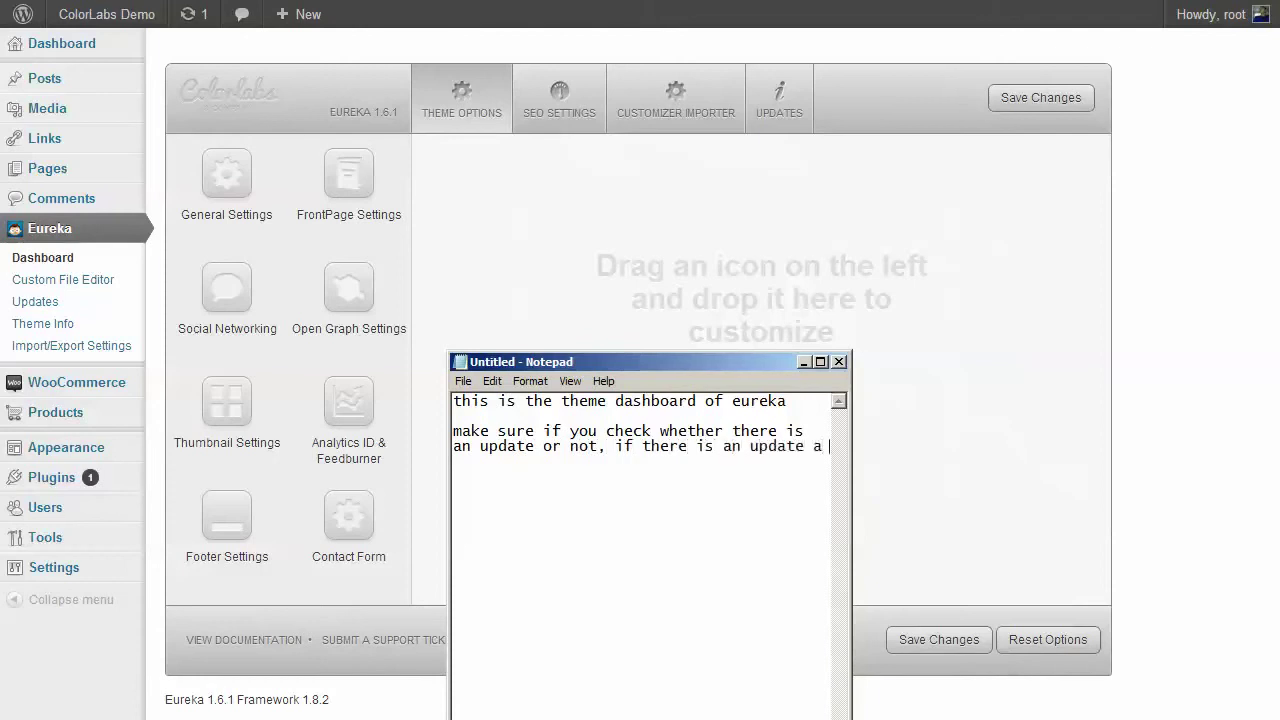
pyautogui.write('va')
pyautogui.press('BackSpace')
pyautogui.press('BackSpace')
pyautogui.press('BackSpace')
pyautogui.write('vailable please')
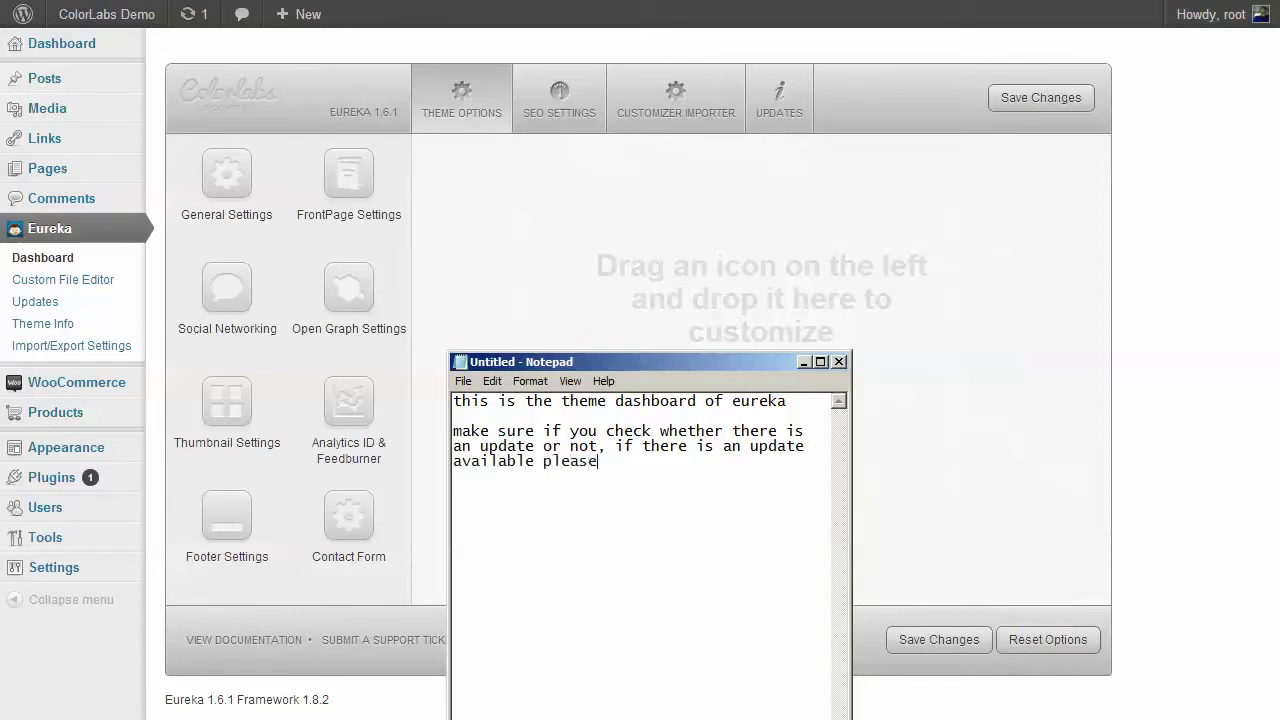
pyautogui.write(' do the update fir')
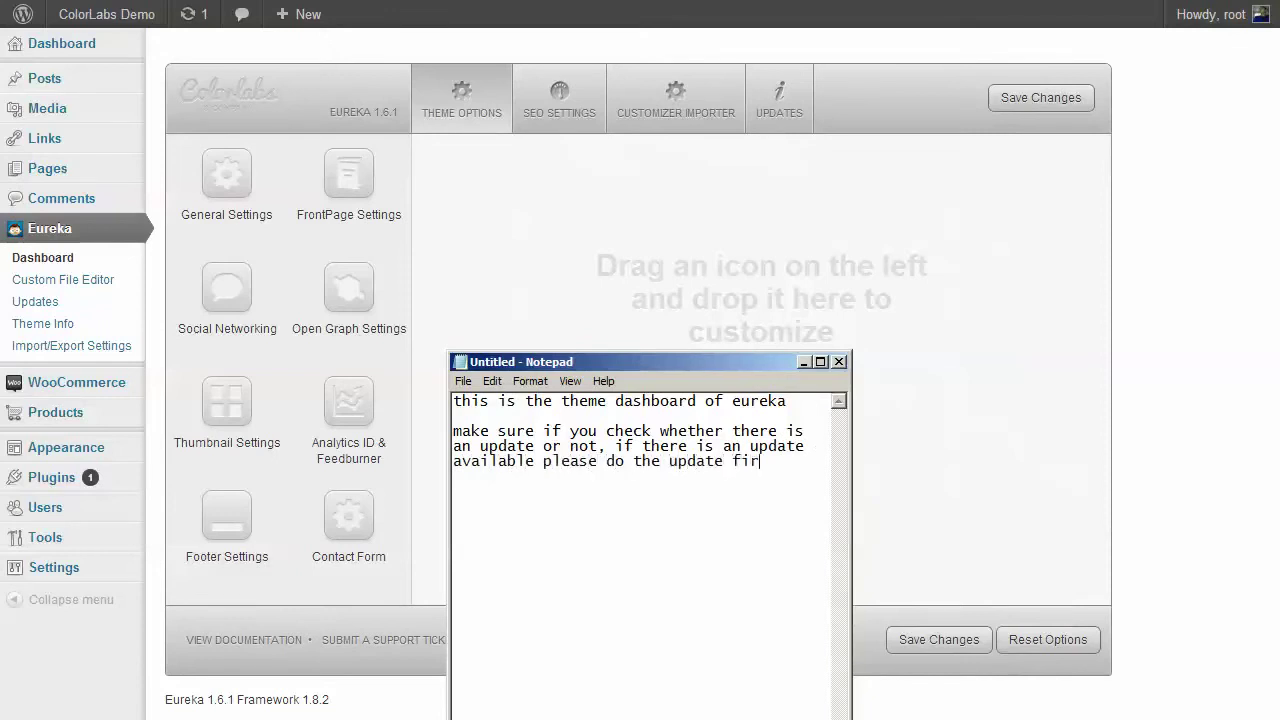
pyautogui.write('st before usin')
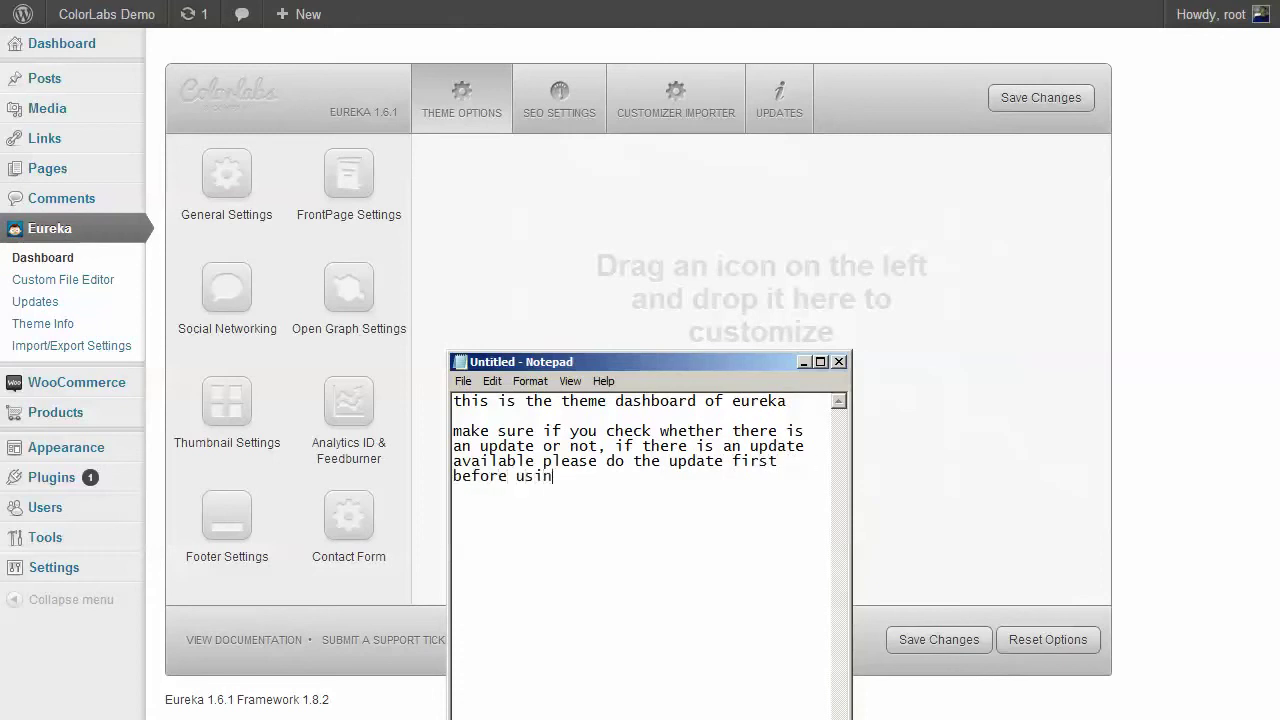
pyautogui.write('g the theme')
# - Open the Eureka theme's Updates page in WordPress and replace the Notepad note with "theme update will be available here"
pyautogui.click(776, 128)
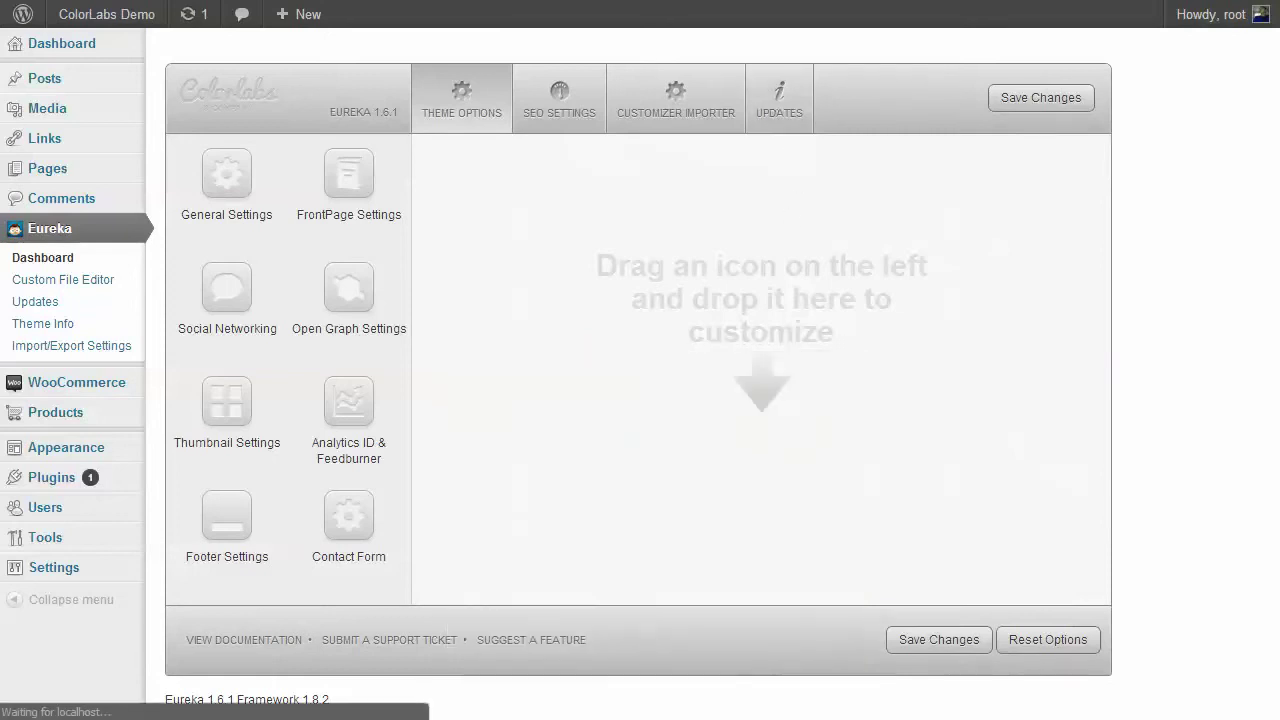
pyautogui.hotkey('alt', 'Tab')
pyautogui.hotkey('ctrl', 'a')
pyautogui.write('them')
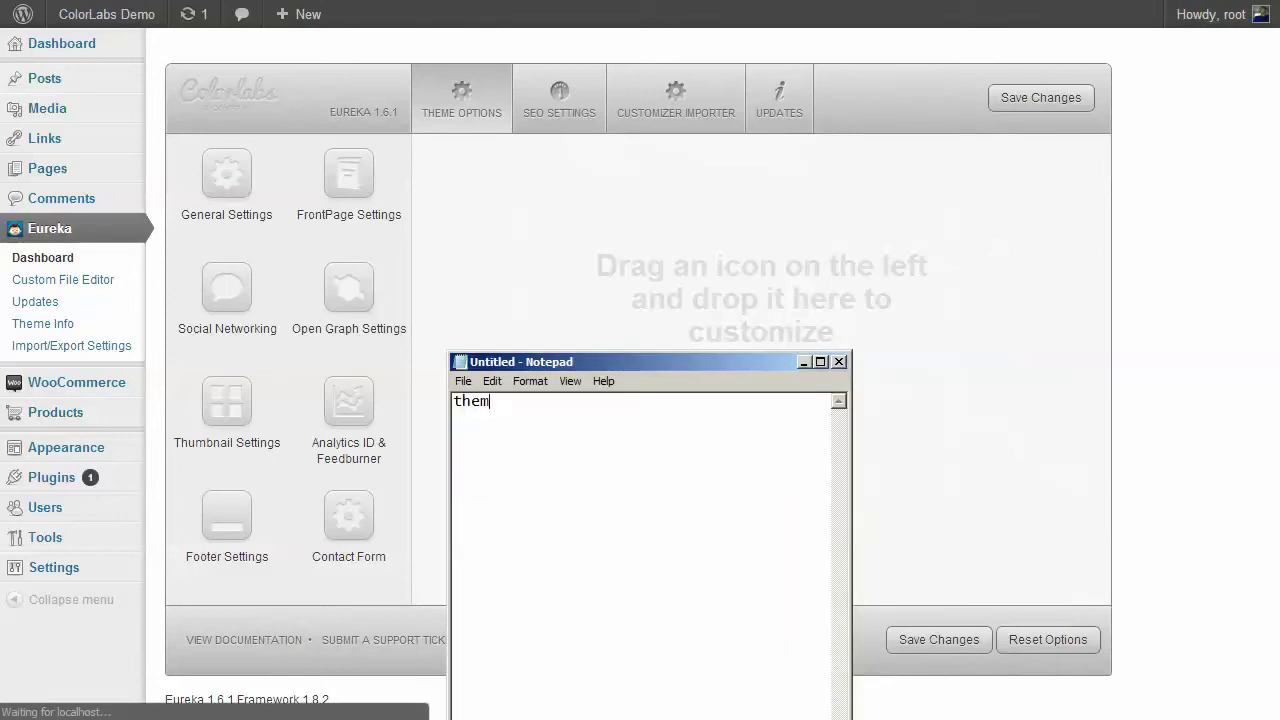
pyautogui.write('e update will be availab')
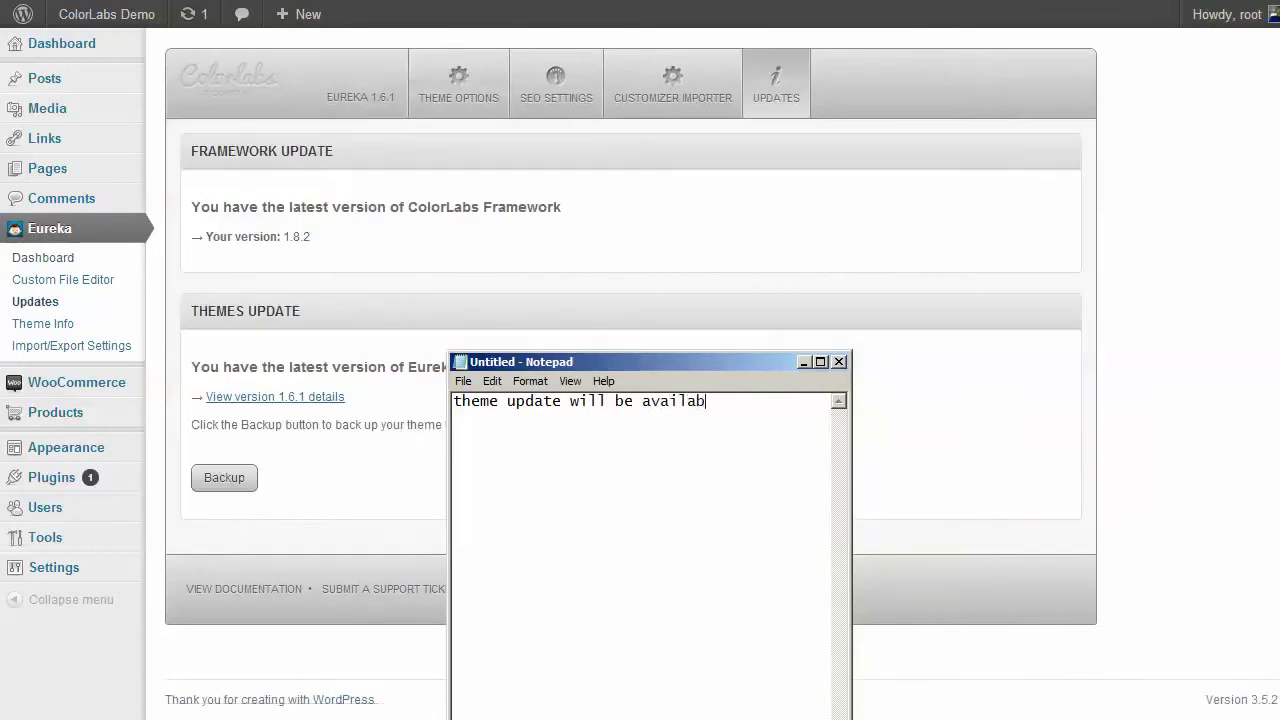
pyautogui.write('le here  ')
# - Add "there are 2 updates for every ColorLabs themes:" followed by the list "1. framework update" and "2. theme update"
pyautogui.write('there are 2')
pyautogui.write(' upda')
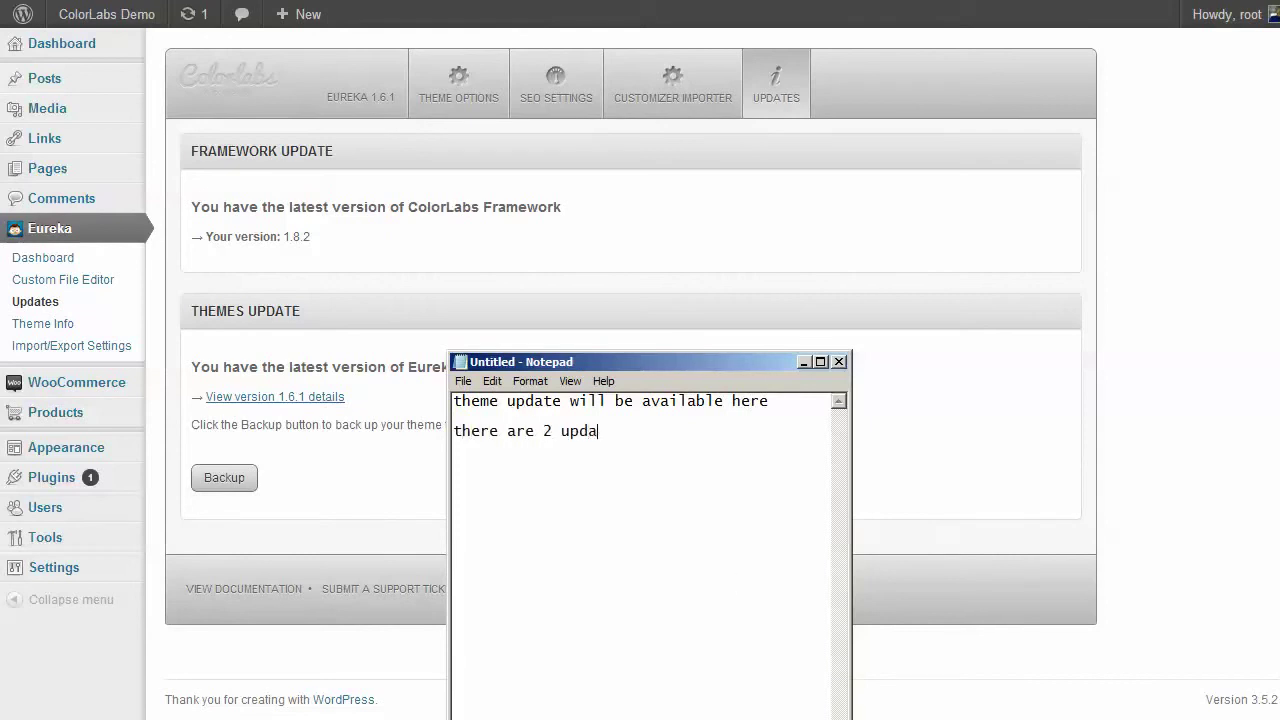
pyautogui.write('tes for every ColorLab')
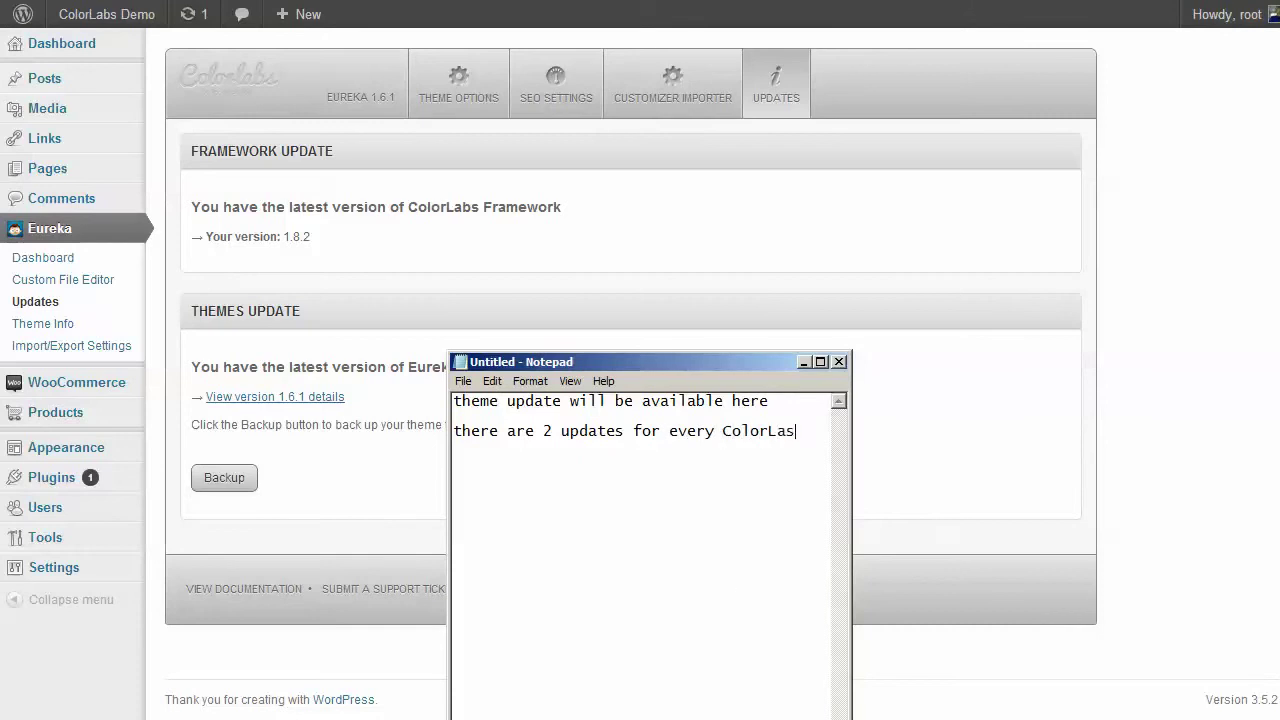
pyautogui.write('s themes:')
pyautogui.press('Return')
pyautogui.press('Return')
pyautogui.write('1. framewo')
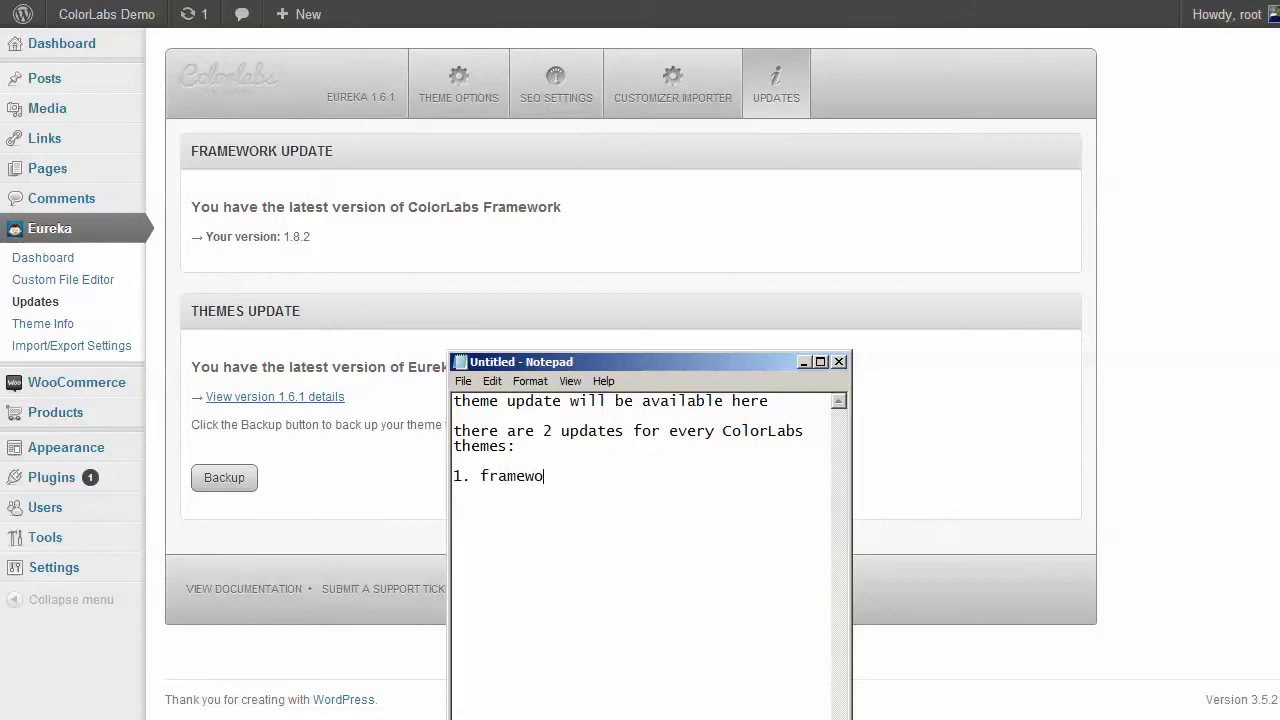
pyautogui.write('rk update')
pyautogui.press('Return')
pyautogui.write('2. theme')
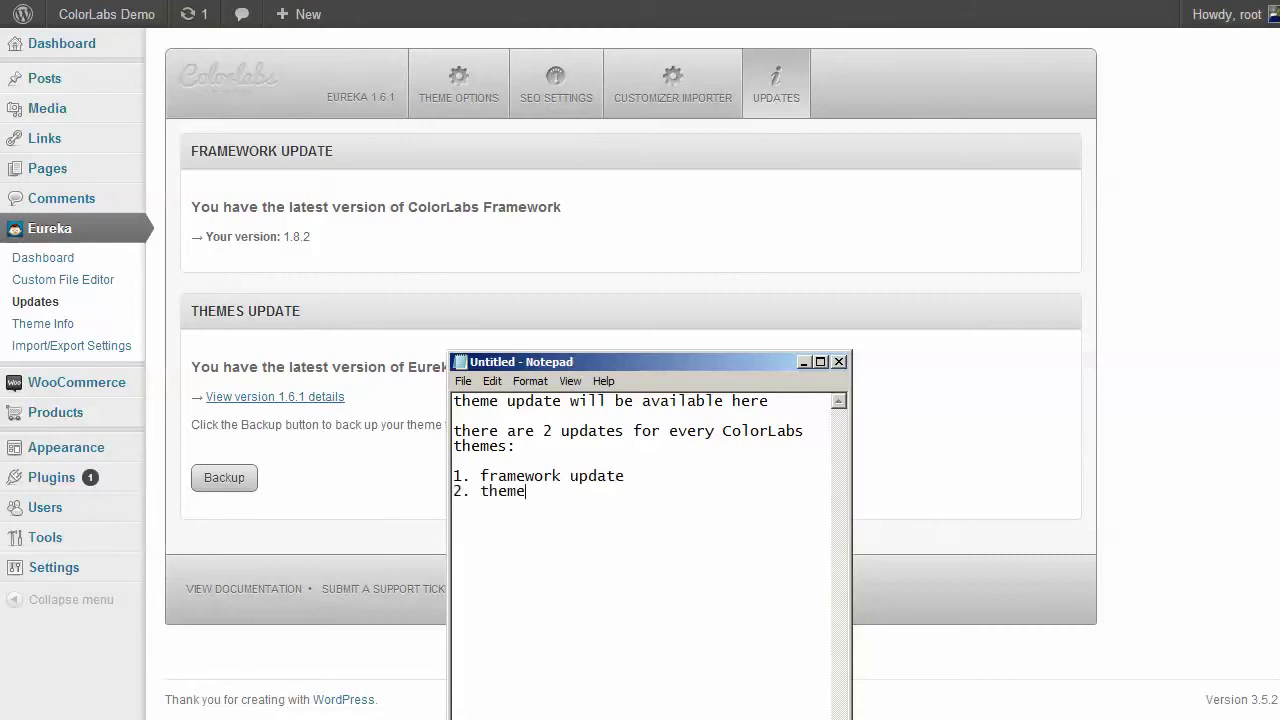
pyautogui.write(' update')
pyautogui.press('Return')
pyautogui.press('Return')
# - Add the paragraph "framework update is like the functions behind the theme, such as shortcodes, how the theme should act, etc."
pyautogui.write('framework u')
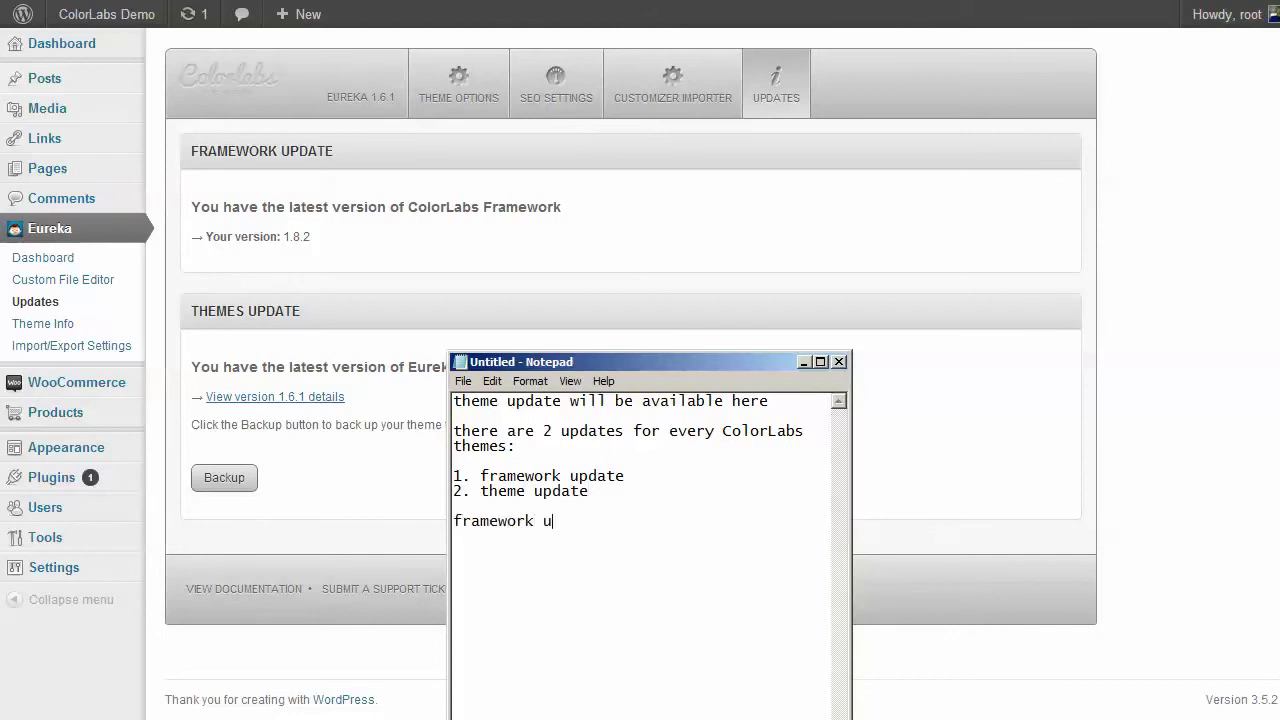
pyautogui.write('pdate is like the funct')
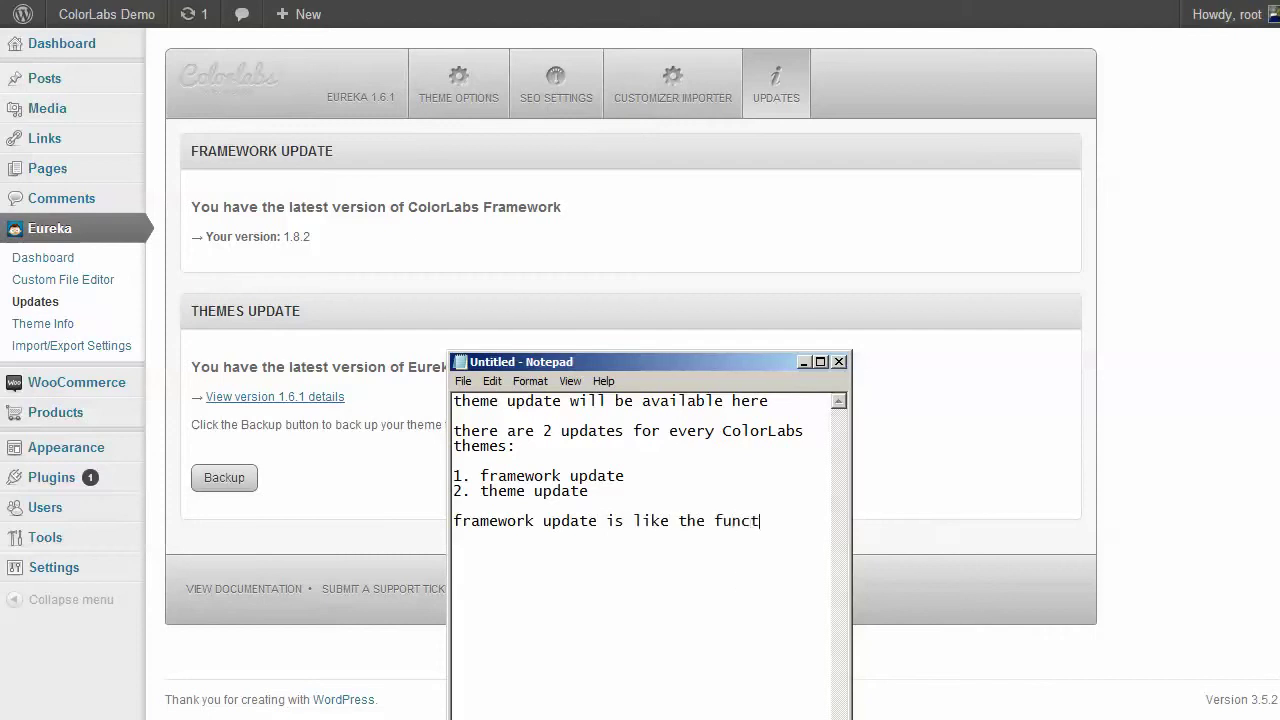
pyautogui.write('ions behind the them')
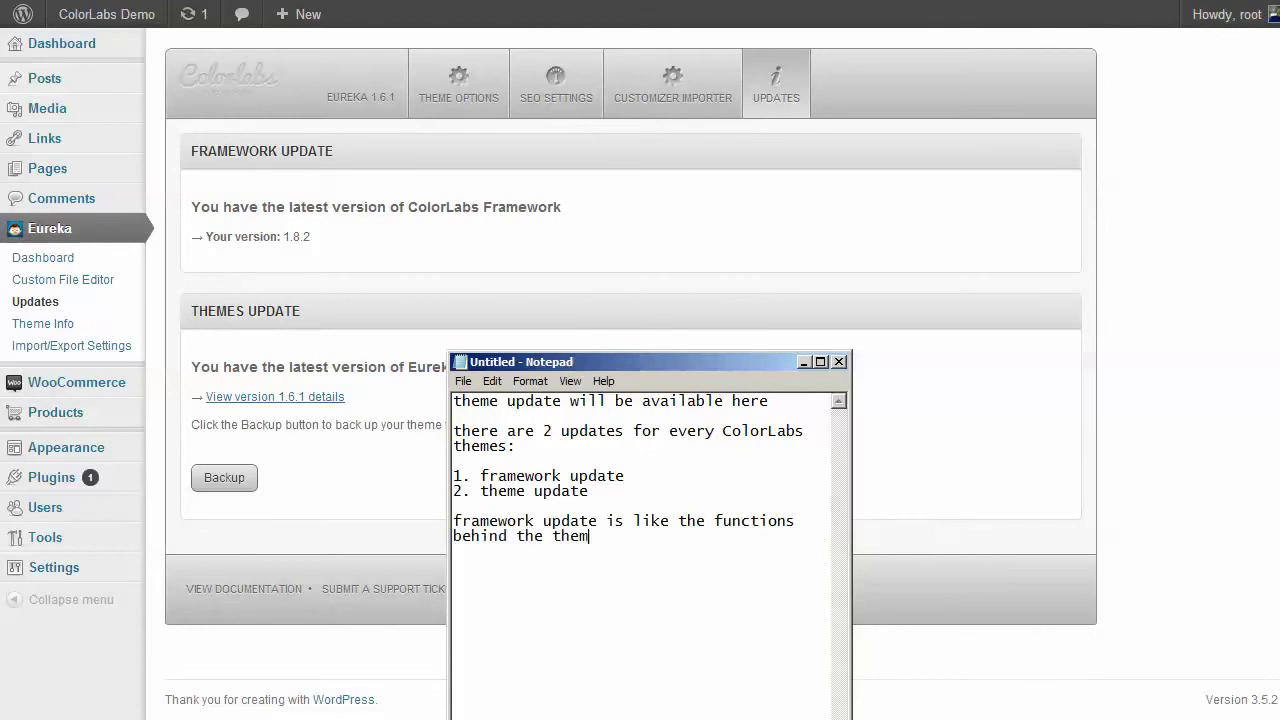
pyautogui.write('e, such as shortco')
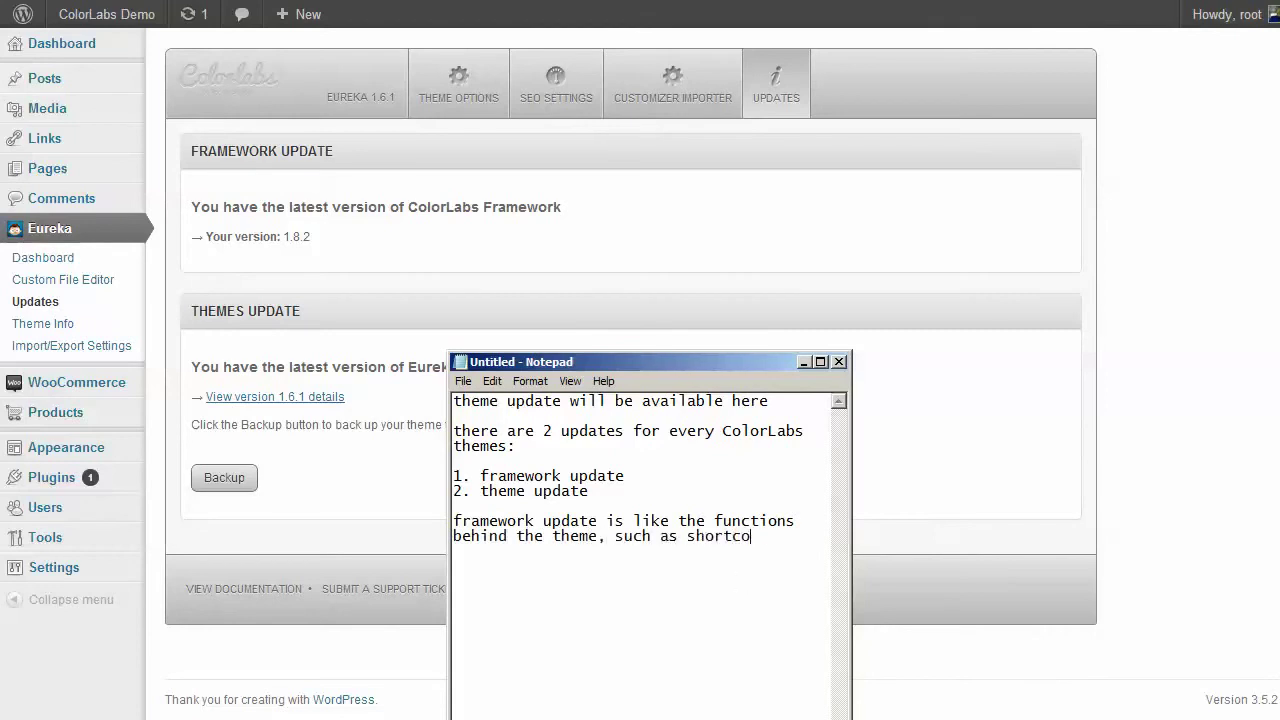
pyautogui.write('des, how the theme')
pyautogui.write(' shoul')
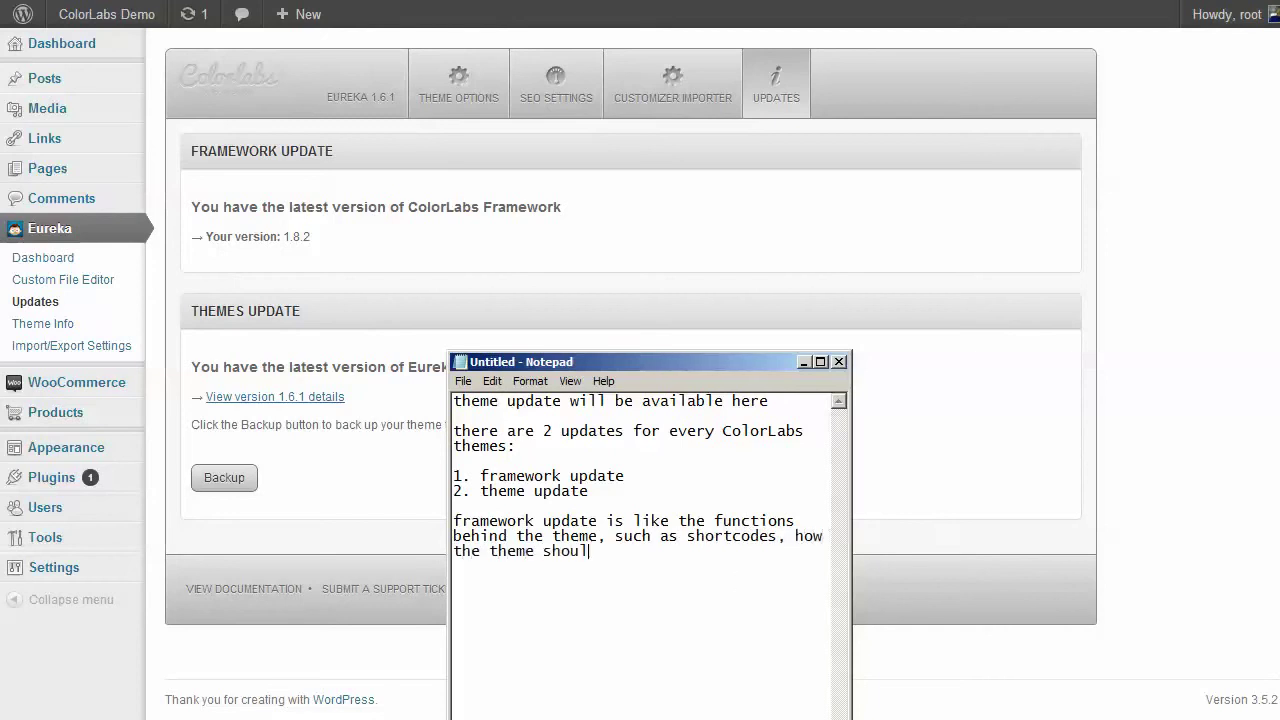
pyautogui.write('d act')
pyautogui.write(', etc.')
# - Add the paragraph "2. theme update is like the main site codes, all codes will be available here."
pyautogui.write('2. theme upda')
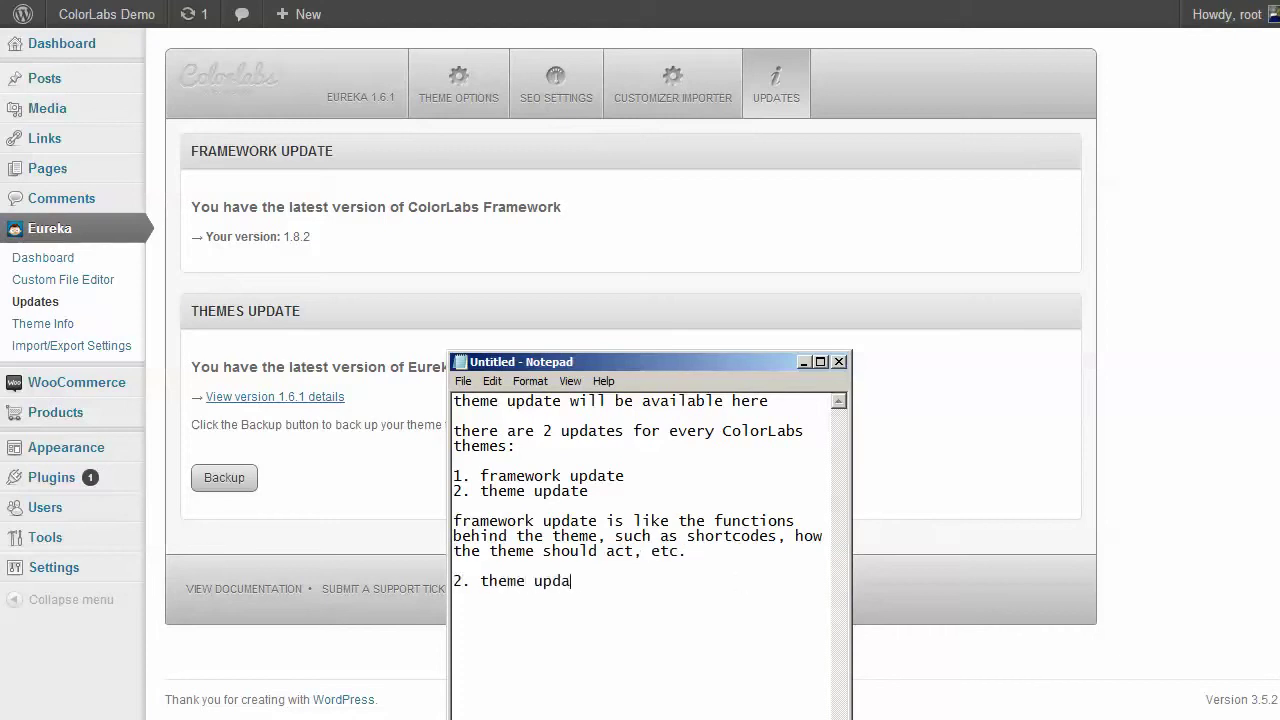
pyautogui.write('te is like the main site')
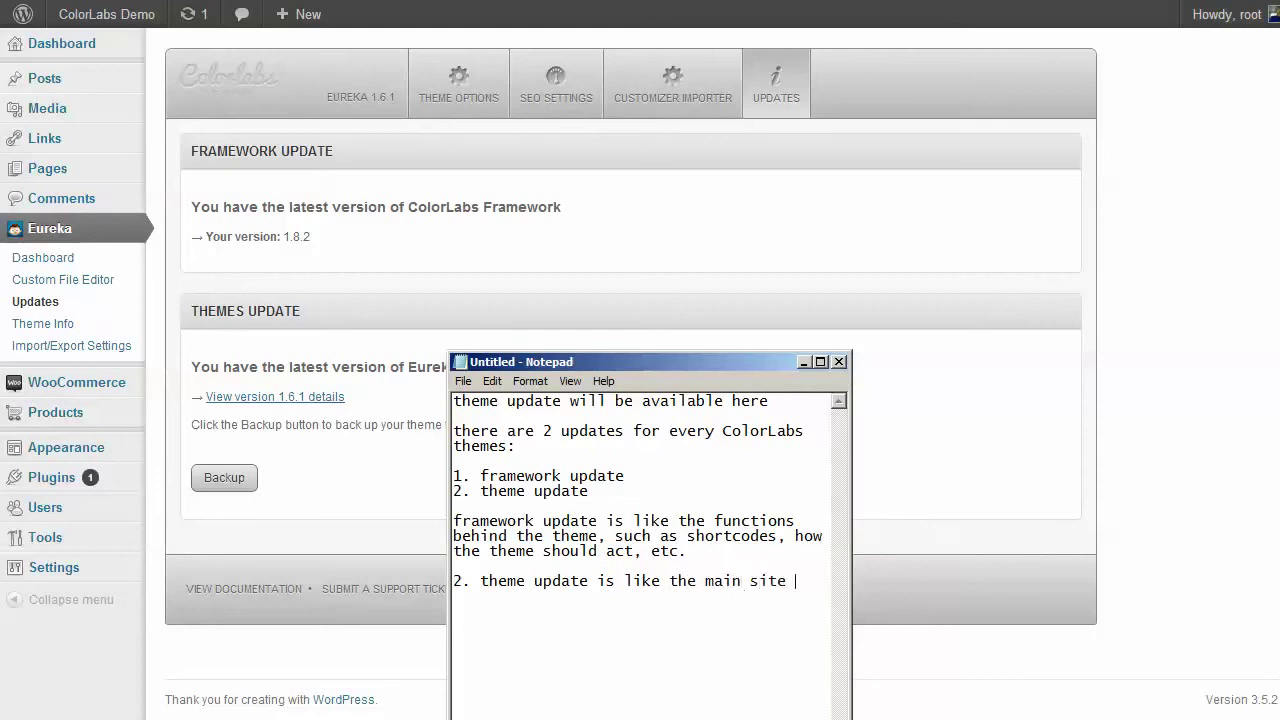
pyautogui.write(' codes, all oodes will')
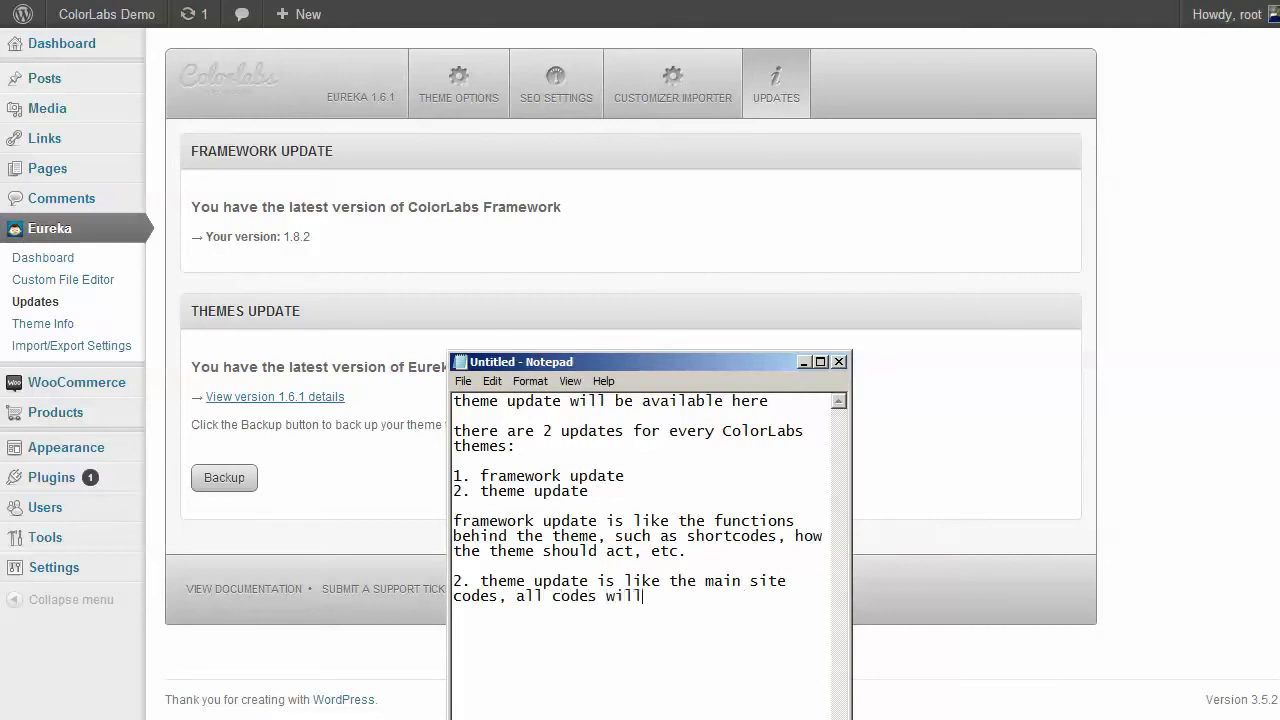
pyautogui.write(' be available here')
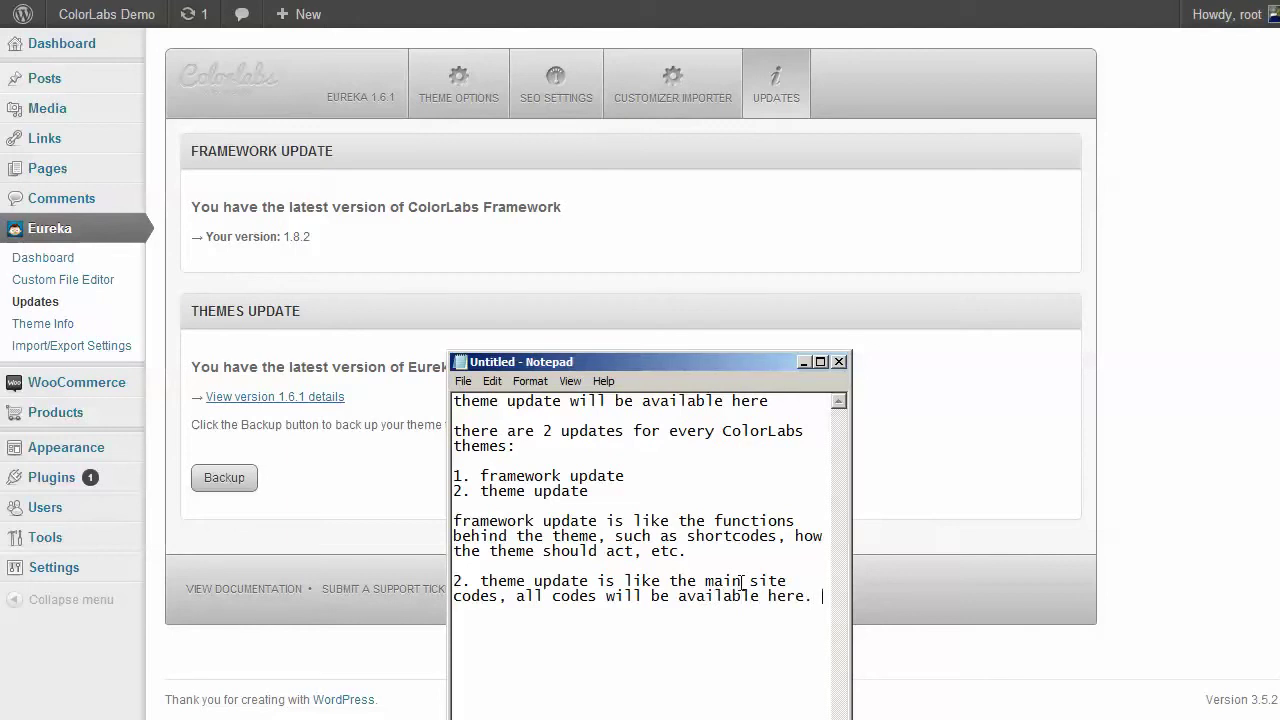
pyautogui.write('.')
pyautogui.press('Return')
# - Append "note: if you already modify your theme and you click on 'update' button, then all of your work will be gone (replaced by the new update"
pyautogui.write('note: if you already modif')
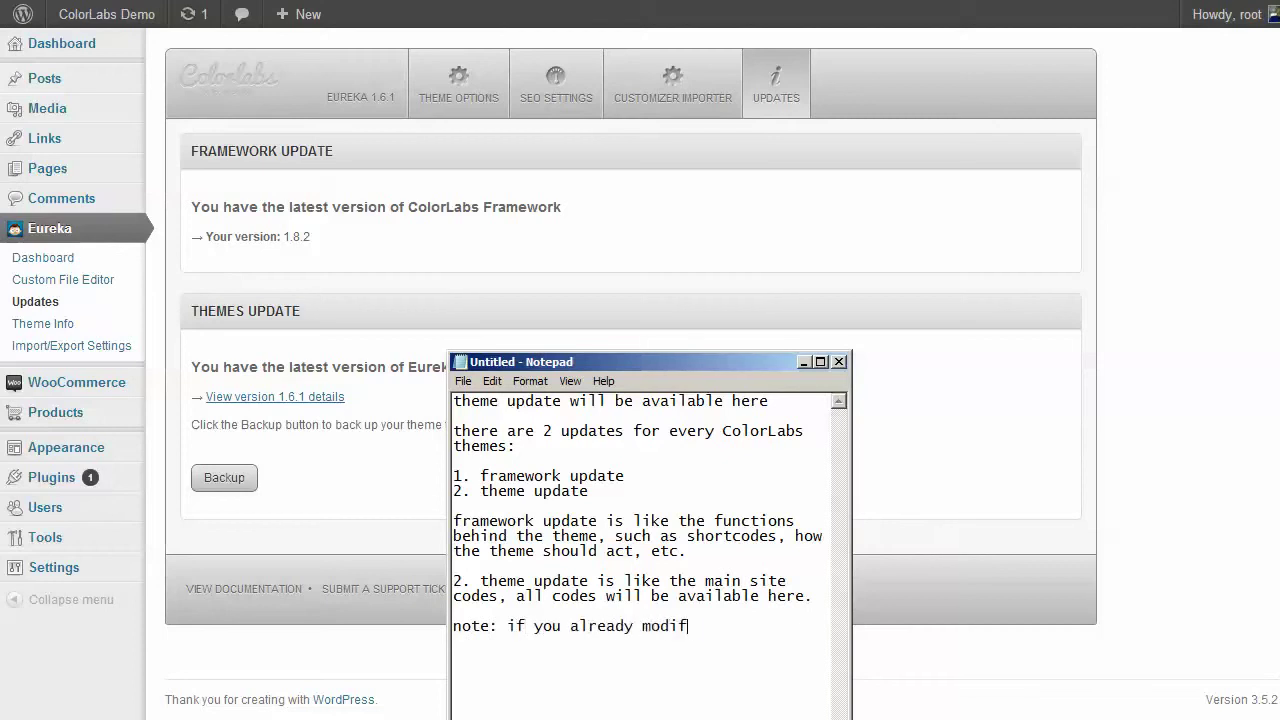
pyautogui.write('y your theme and you cloc')
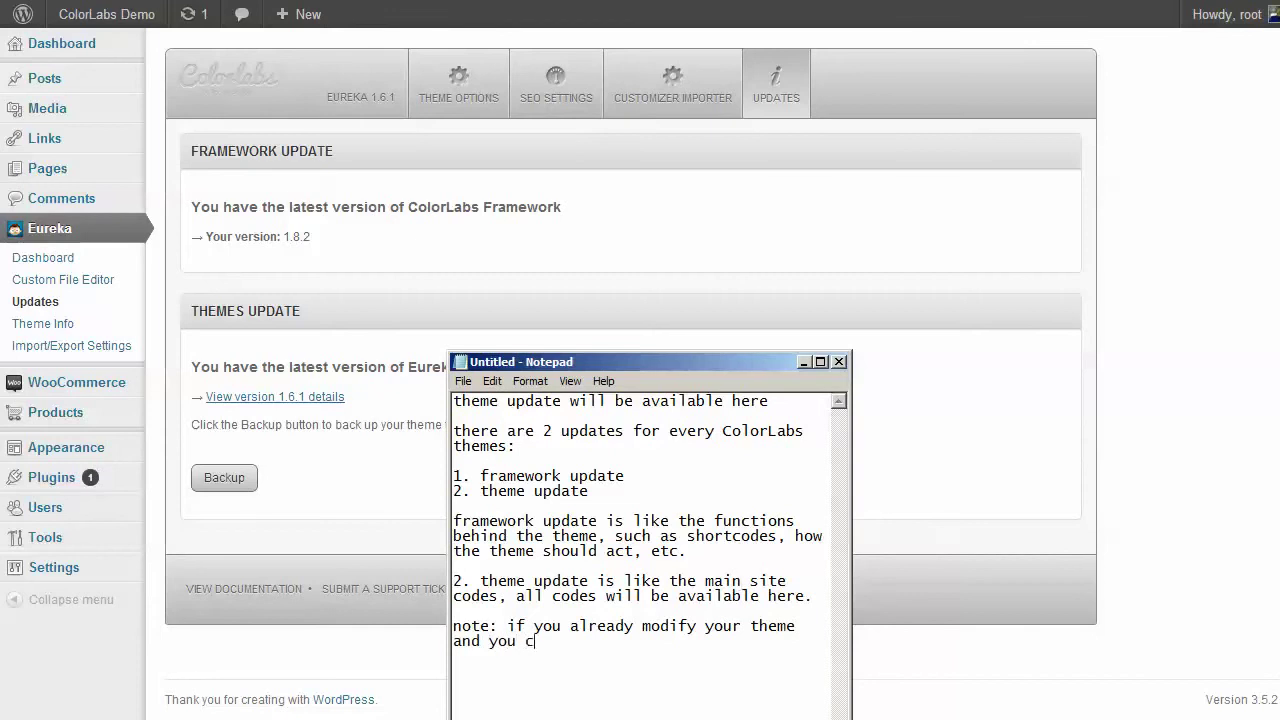
pyautogui.press('BackSpace')
pyautogui.press('BackSpace')
pyautogui.write("ick on 'update' button")
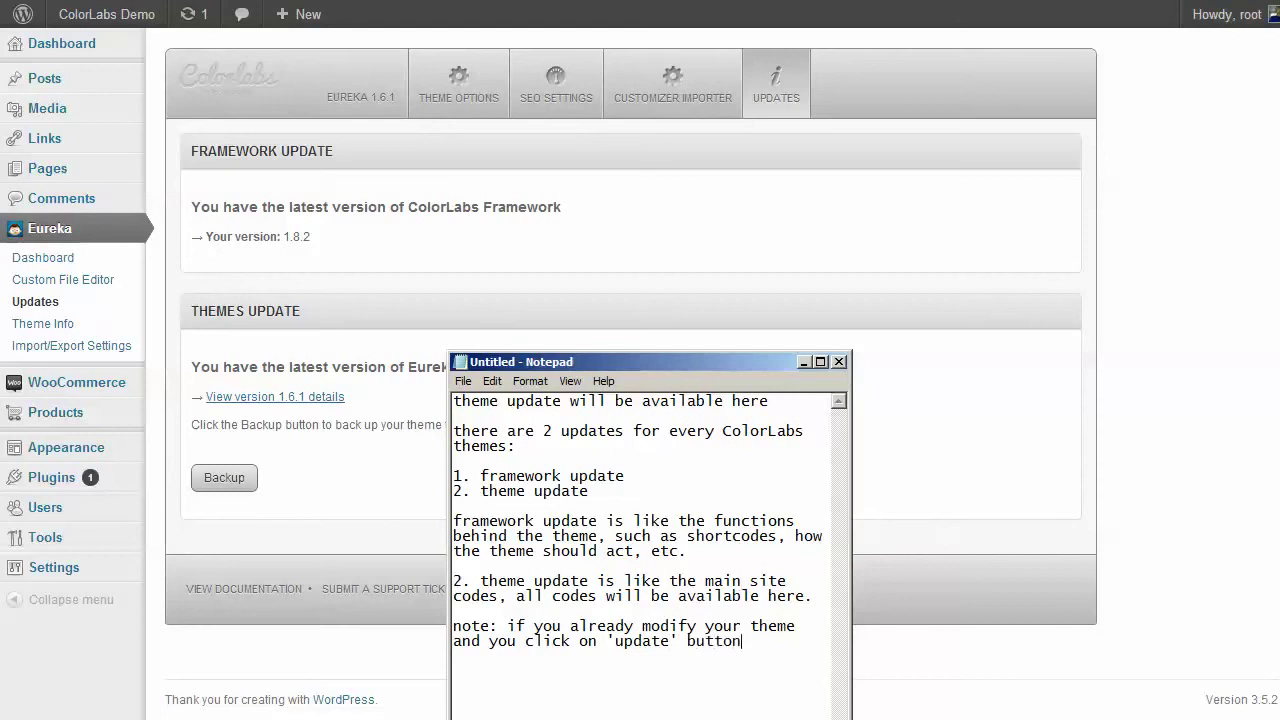
pyautogui.write(', then all of your work wil')
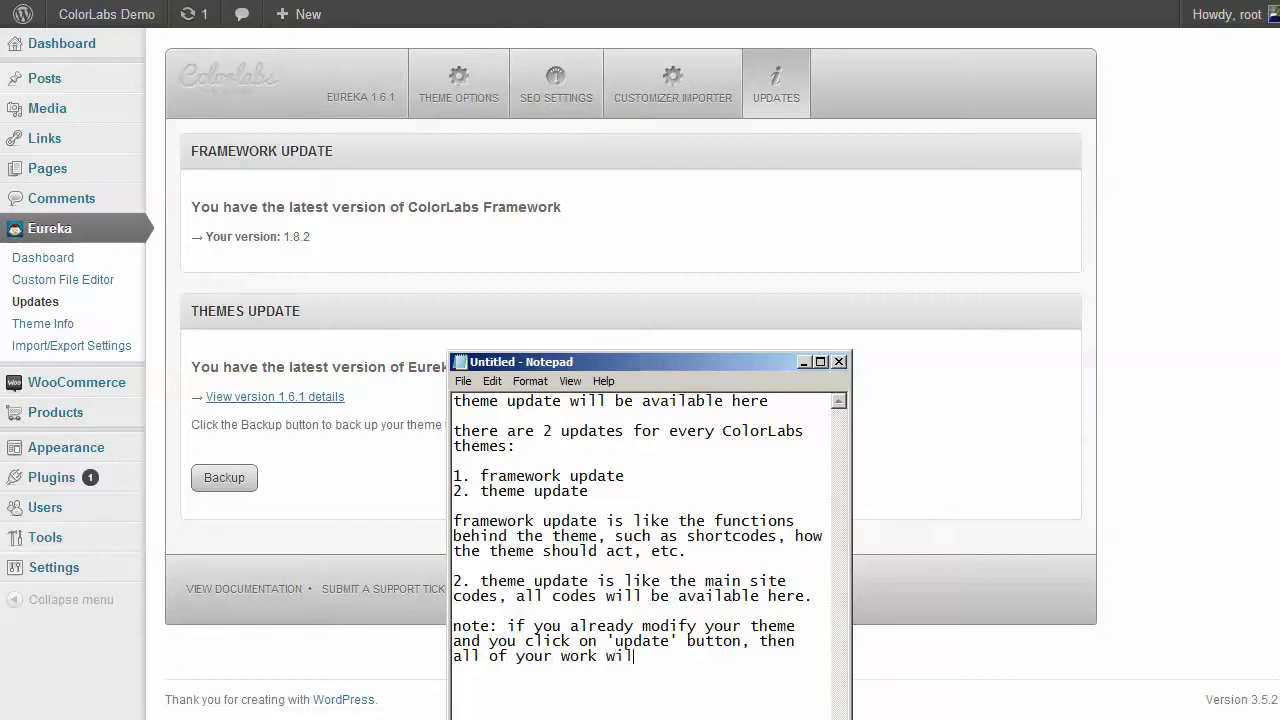
pyautogui.write('l be gone (replaced ')
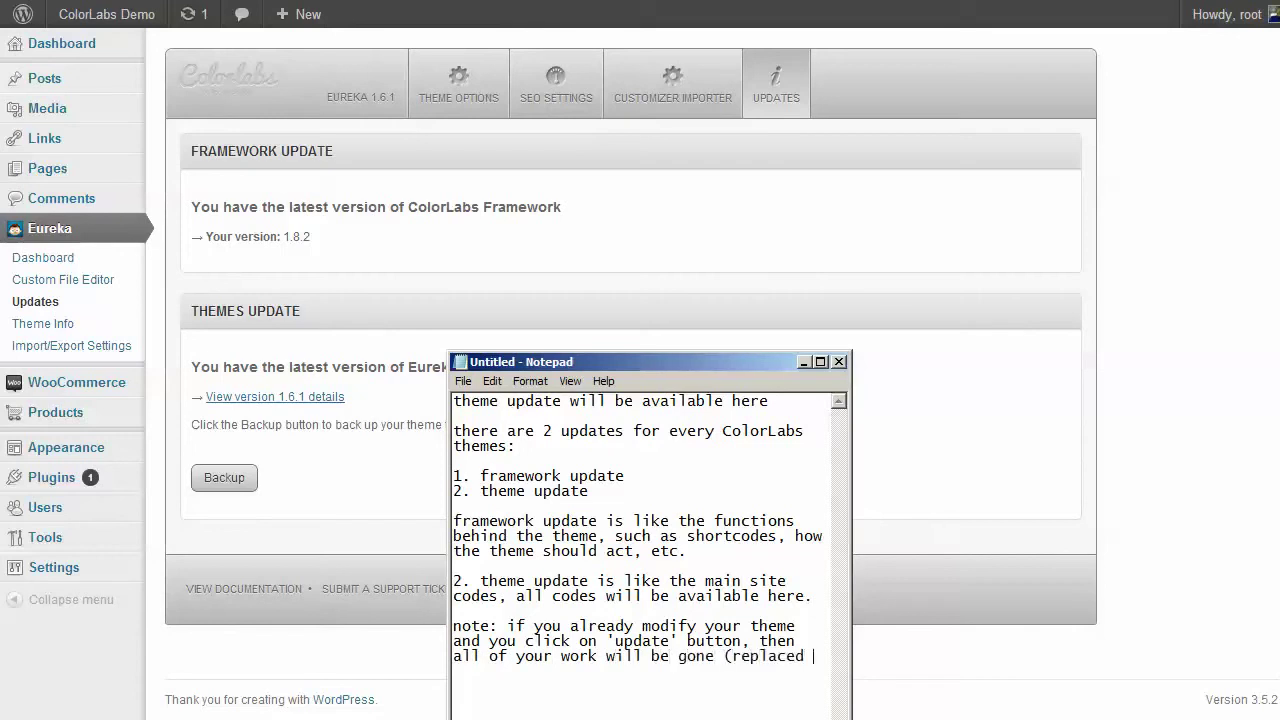
pyautogui.write('by the new update')
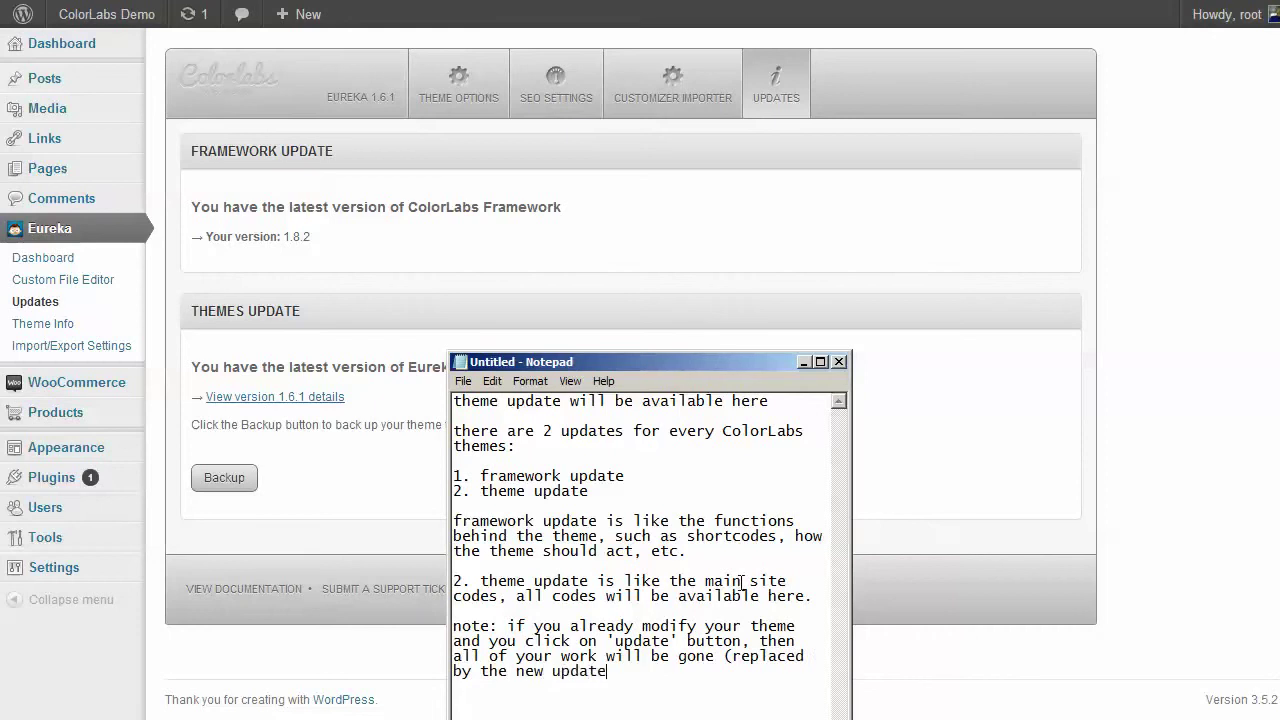
# - Close the parenthesis and add a final paragraph reading "so, make sure if you often make a backup"
pyautogui.write(').  so, mak')
pyautogui.press('BackSpace')
pyautogui.write('make sure if yo')
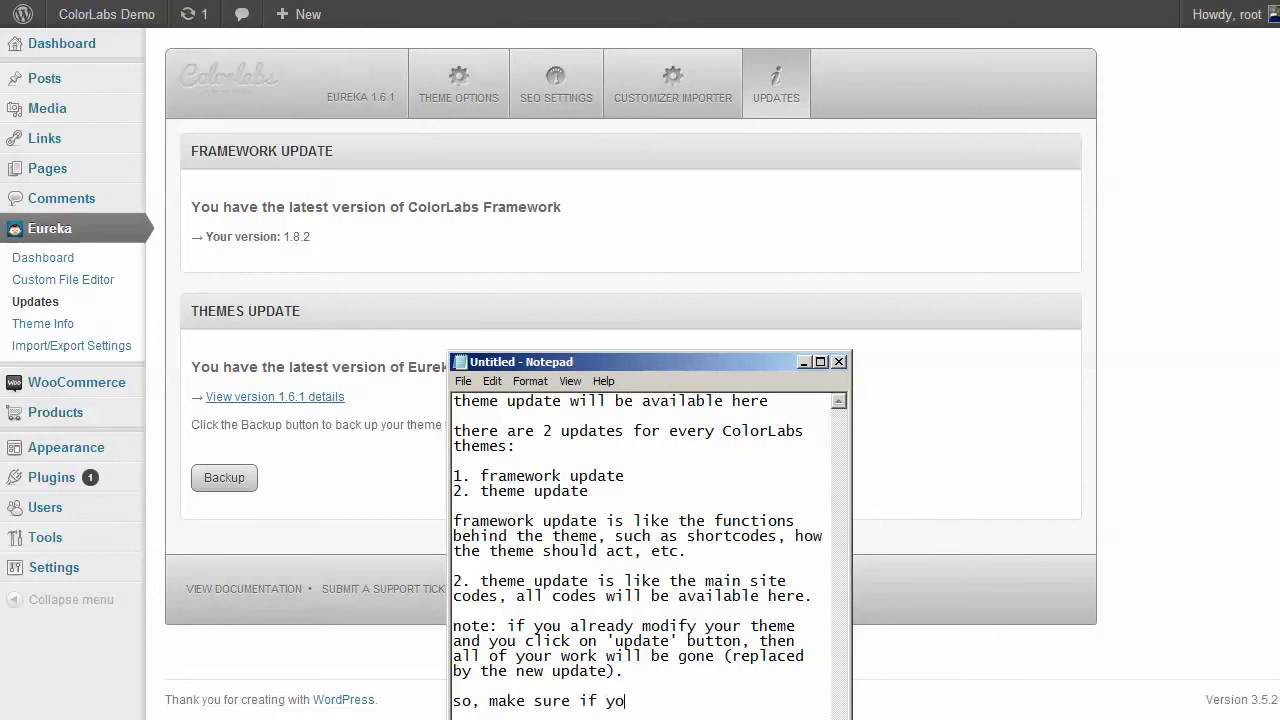
pyautogui.write('u often make a backup')
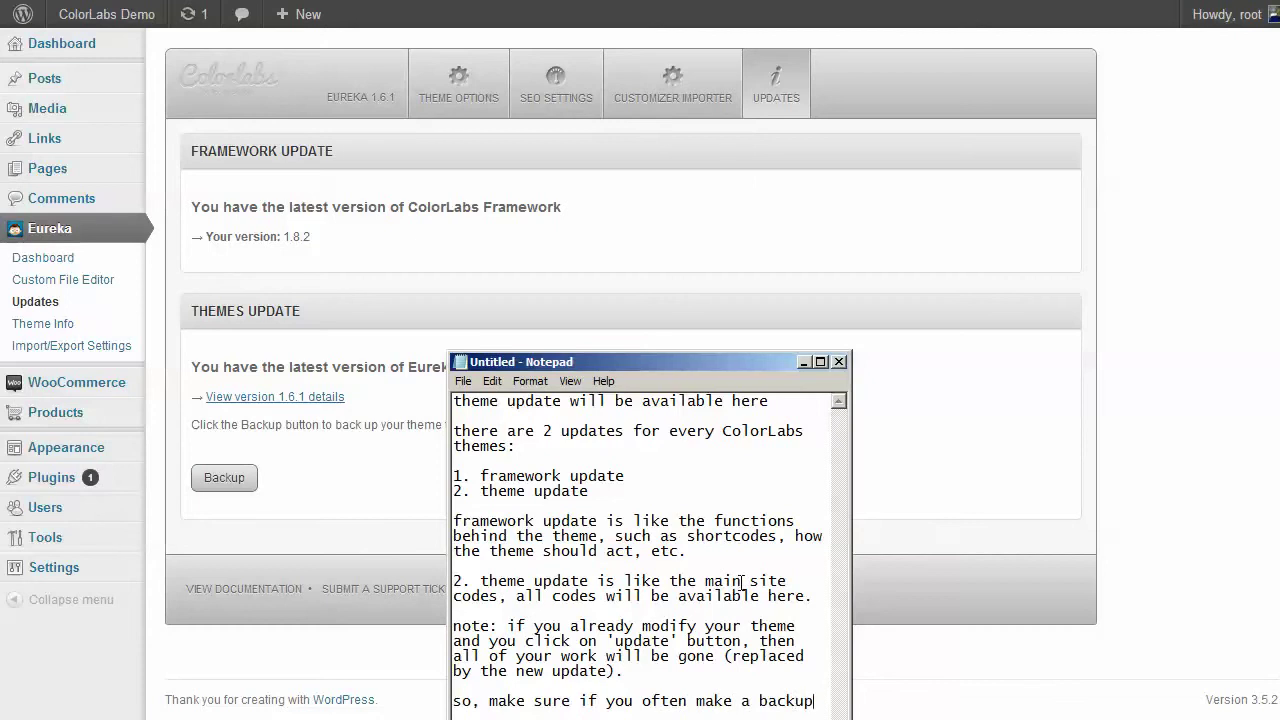
# - Switch to WordPress, open the Eureka theme options, and return to Notepad
pyautogui.click(723, 212)
pyautogui.click(463, 86)
pyautogui.hotkey('alt', 'Tab')
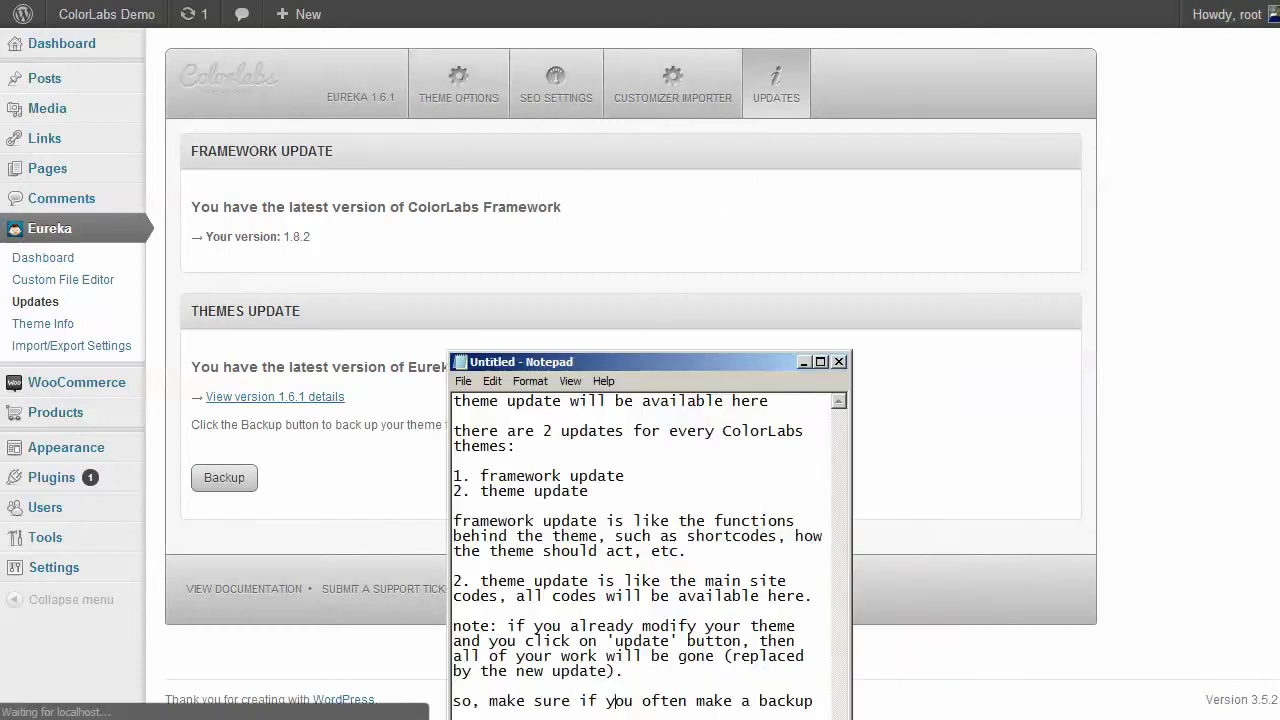
# - Replace the entire Notepad note with "in all ColorLabs themes, the settings are available on the theme dashboard, such as"
pyautogui.hotkey('ctrl', 'a')
pyautogui.press('Delete')
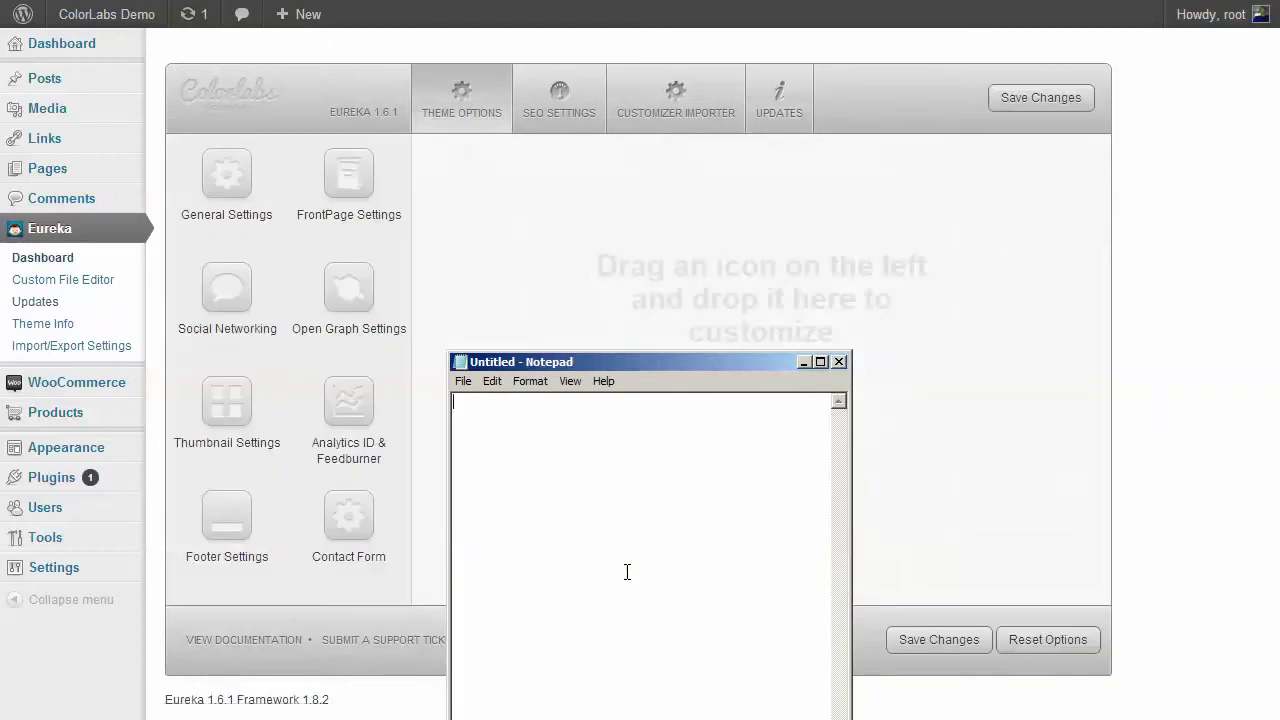
pyautogui.write('in all ColorLasb')
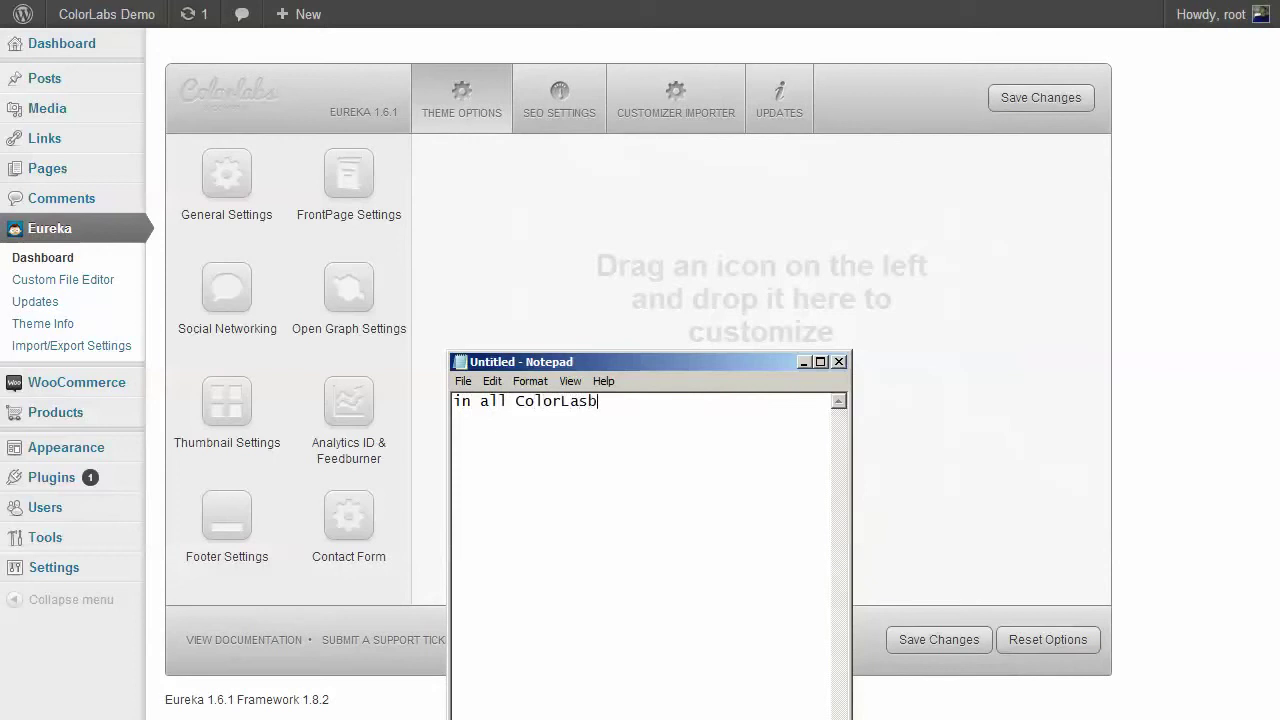
pyautogui.press('BackSpace')
pyautogui.press('BackSpace')
pyautogui.write('bs themes, the')
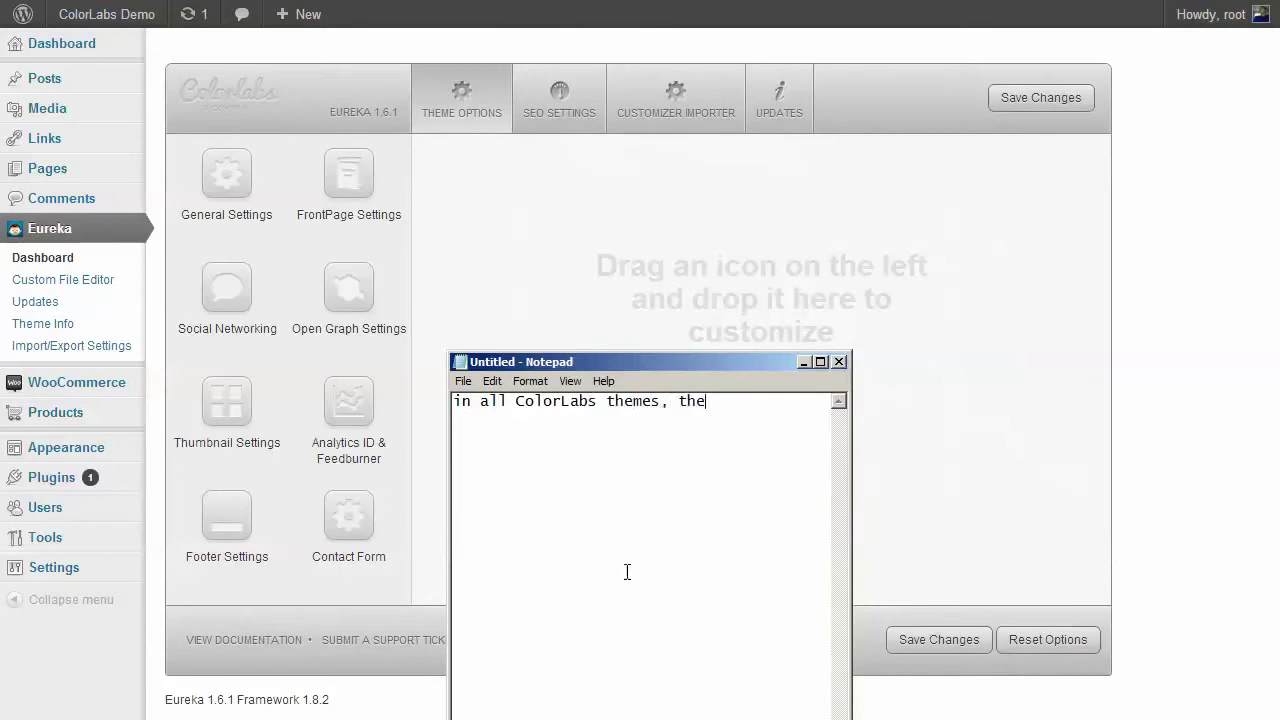
pyautogui.write(' setting')
pyautogui.write('s are')
pyautogui.write('ila')
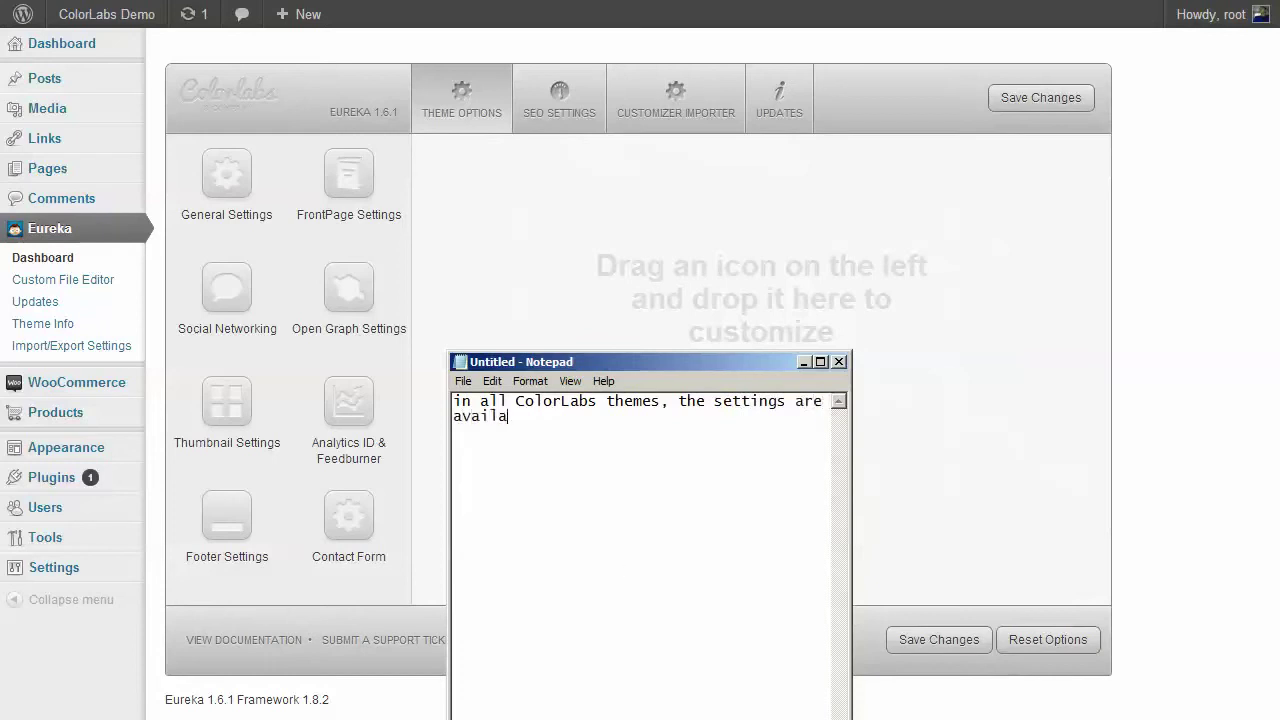
pyautogui.write('ble on the theme das')
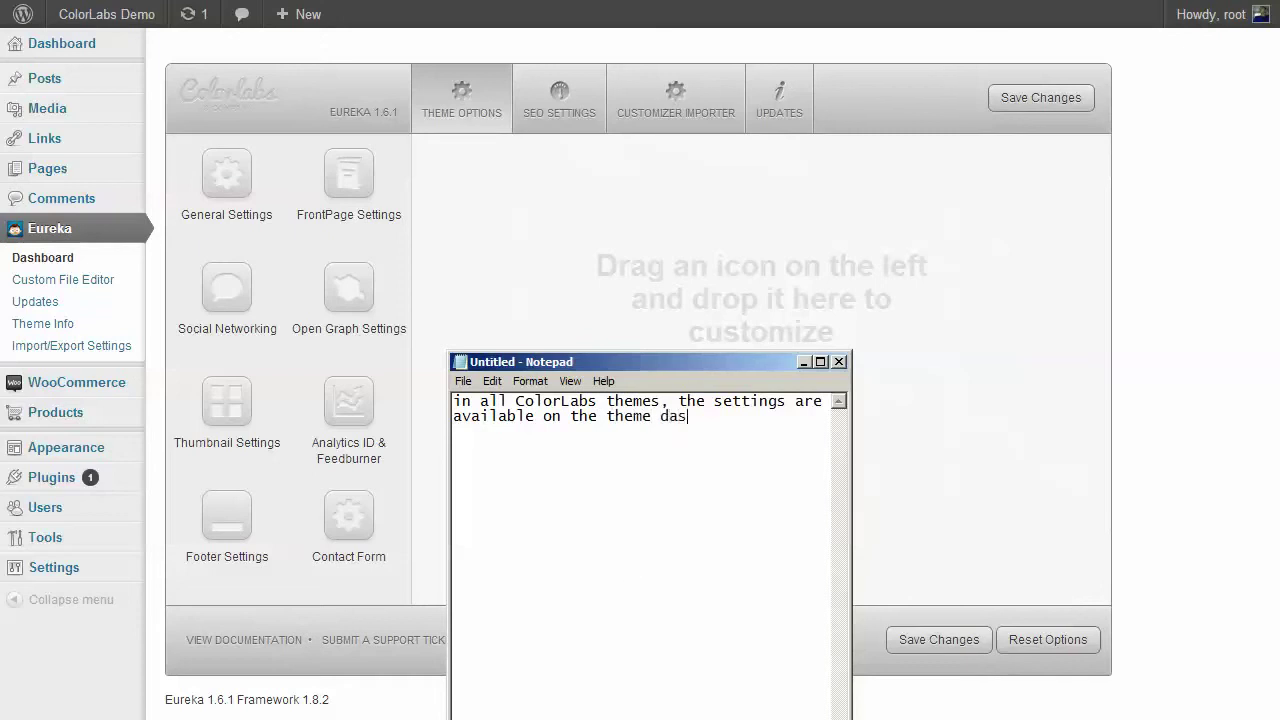
pyautogui.write('hboard, such as ')
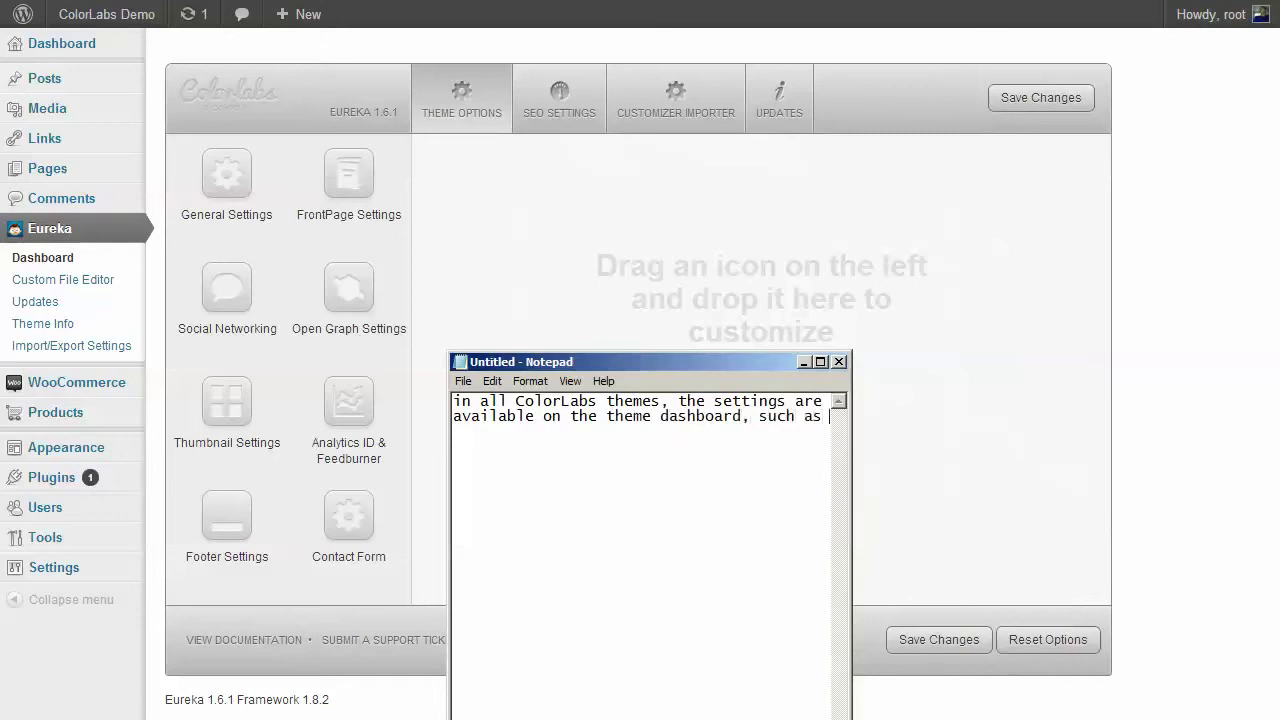
# - Complete the sentence with the examples "front page settings, general settings, etc."
pyautogui.write('front page settings, ')
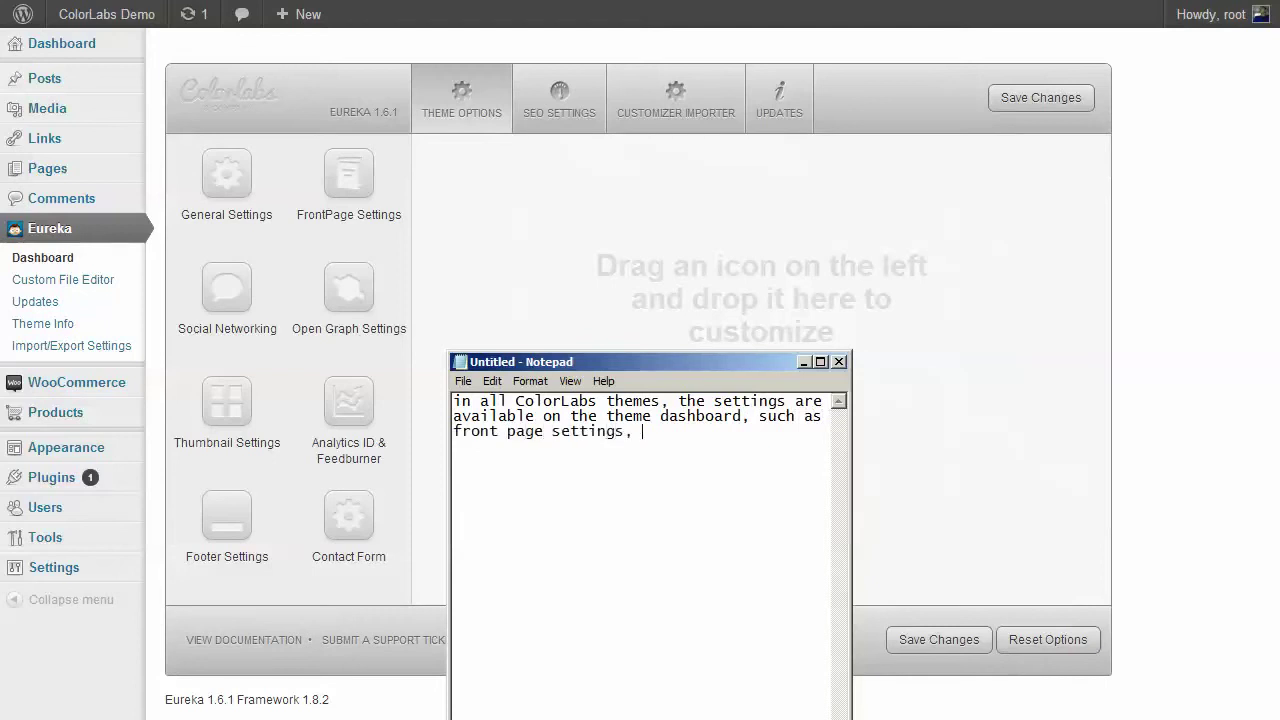
pyautogui.write('genre')
pyautogui.press('BackSpace')
pyautogui.press('BackSpace')
pyautogui.write('eral settings, etc.')
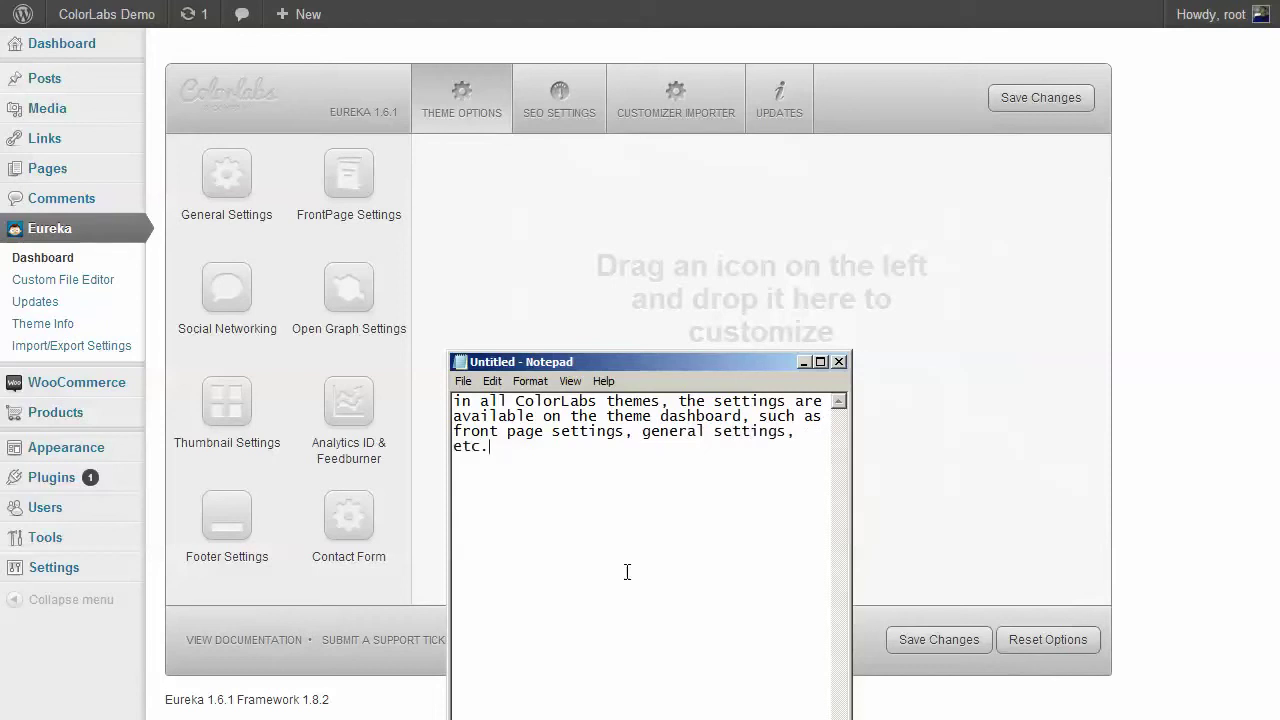
# - Add a new paragraph reading "let's check it start from general settings"
pyautogui.press('BackSpace')
pyautogui.write("let's check it start f")
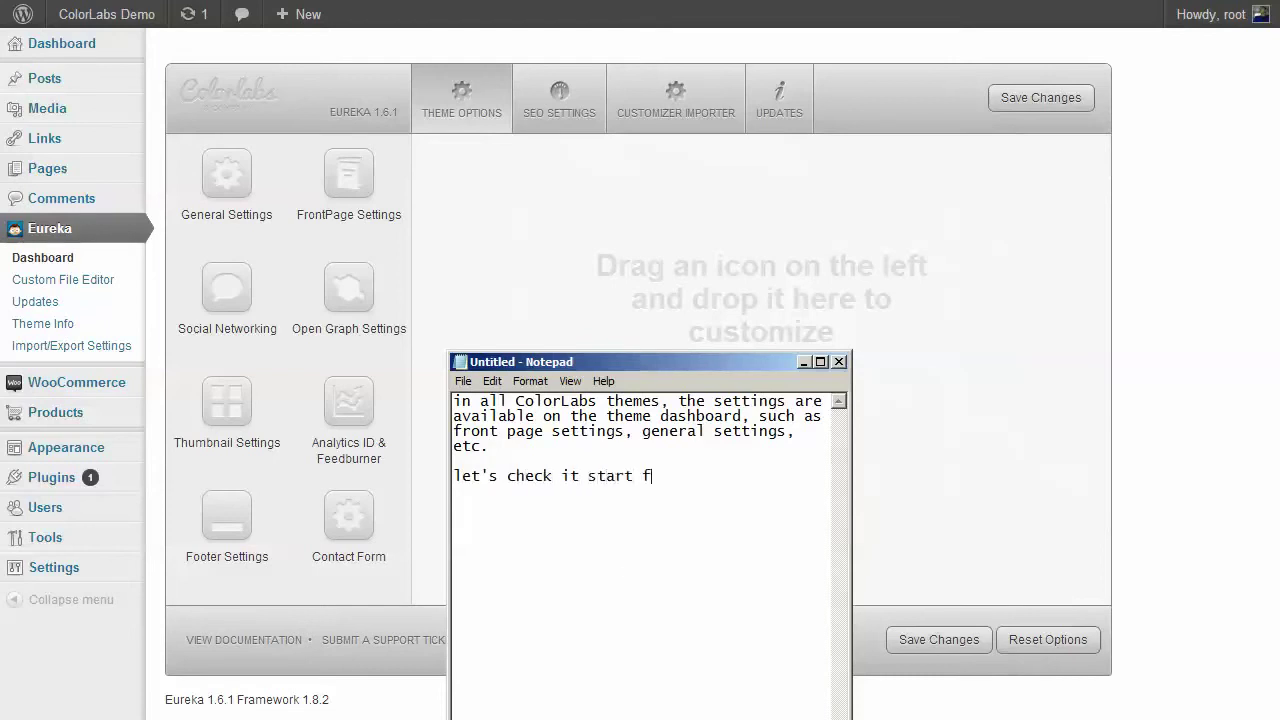
pyautogui.write('rom general setti')
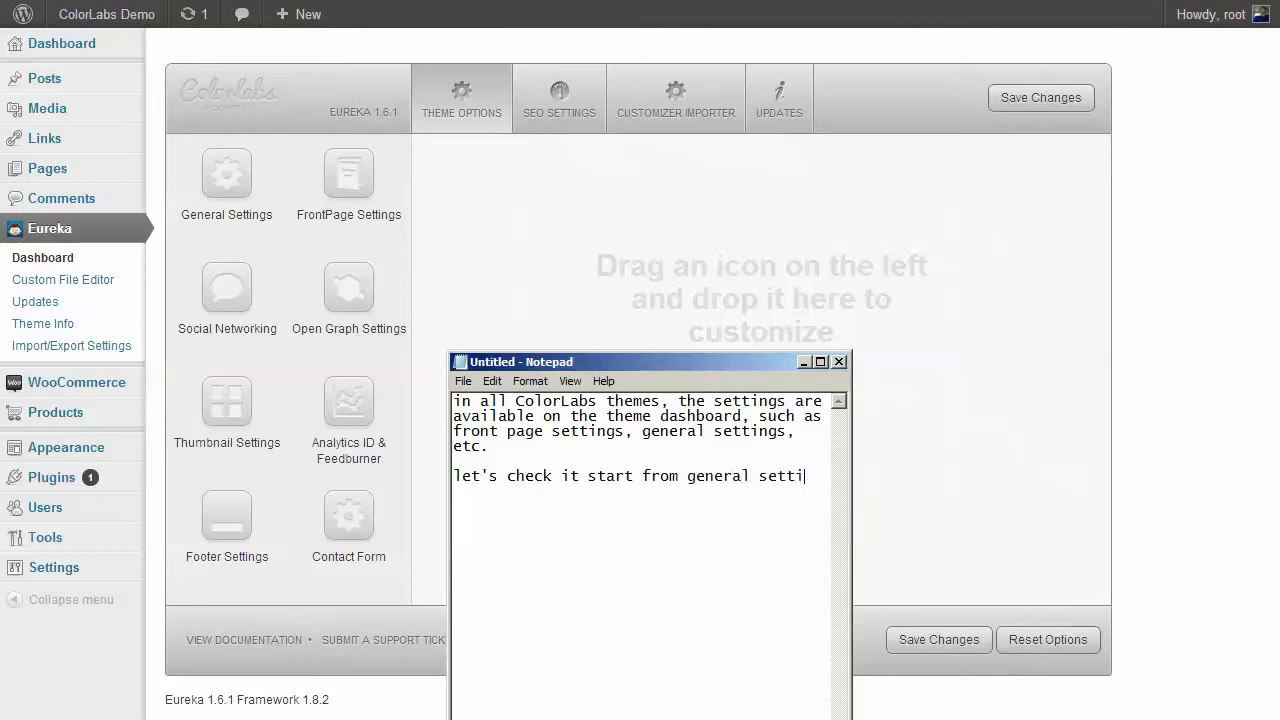
pyautogui.write('ngs')
# - Switch to WordPress, load General Settings into the theme options customization area, and look through its options
pyautogui.click(937, 443)
pyautogui.moveTo(252, 176); pyautogui.dragTo(683, 250)
pyautogui.scroll(-4, 820, 332)
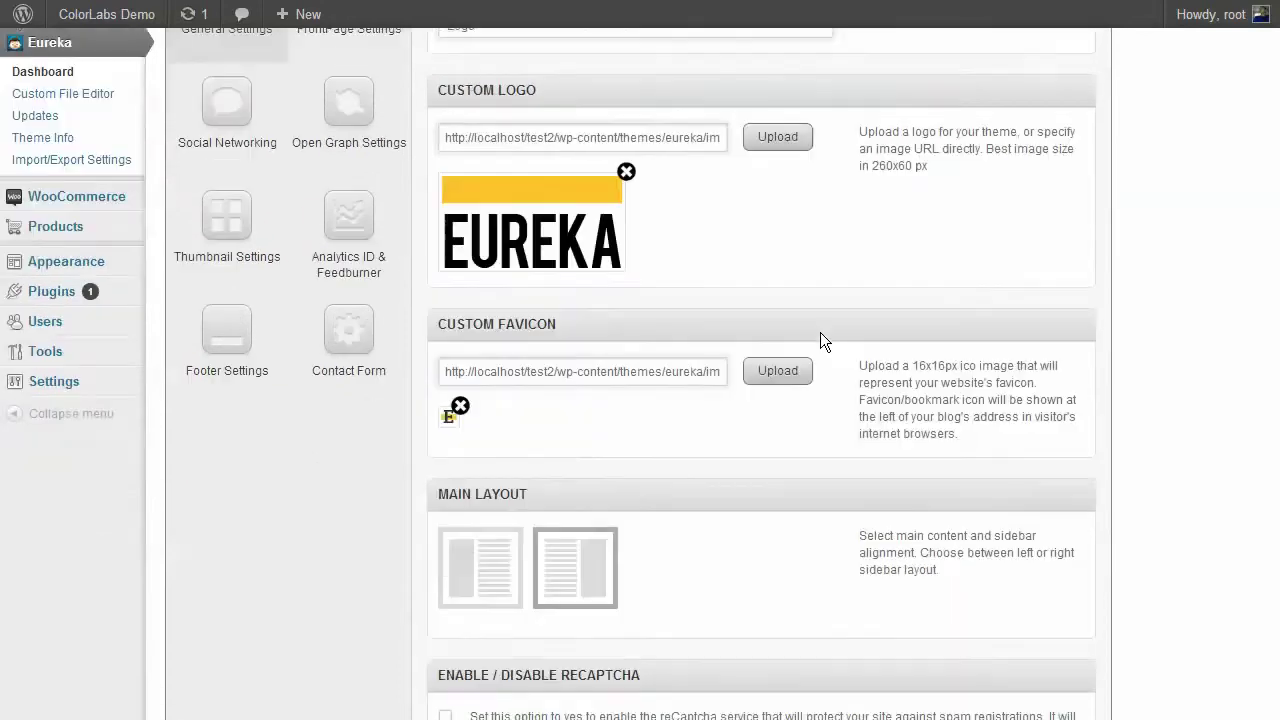
pyautogui.scroll(5, 820, 345)
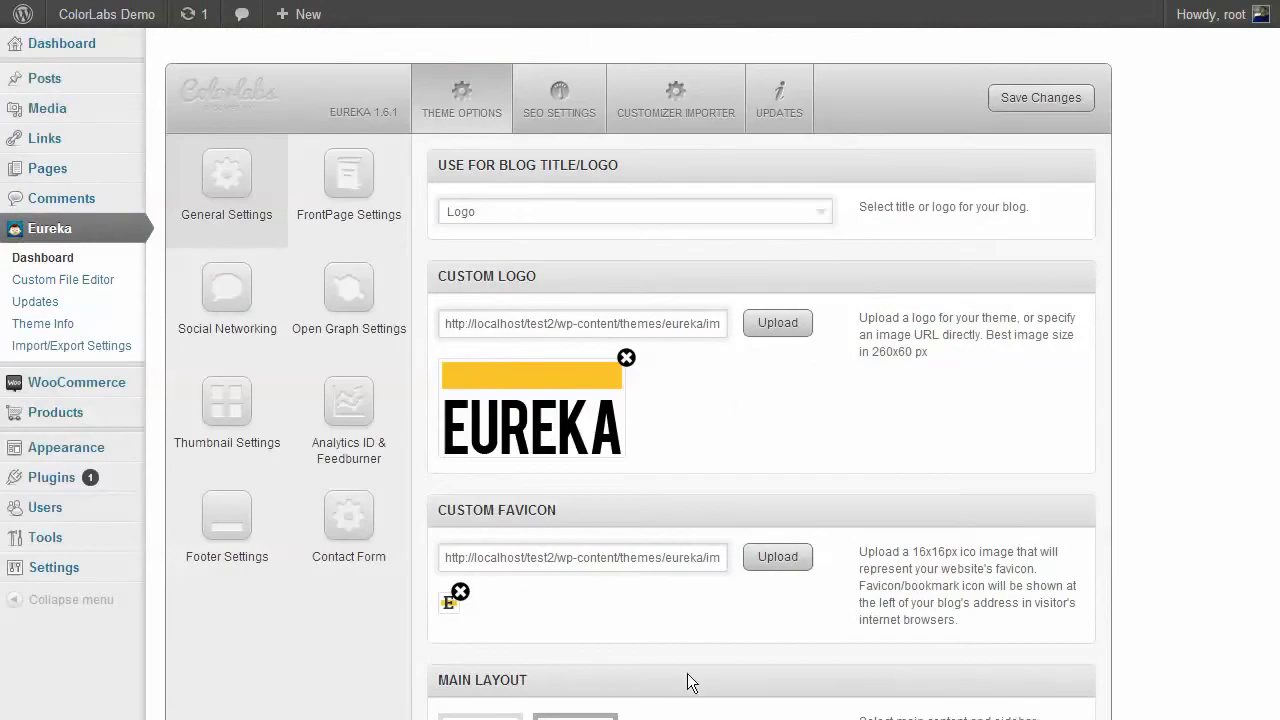
# - Return to Notepad, move its window clear of the logo and favicon settings, and replace the note with "at general settings, you can do:"
pyautogui.hotkey('alt', 'Tab')
pyautogui.moveTo(650, 361); pyautogui.dragTo(1065, 326)
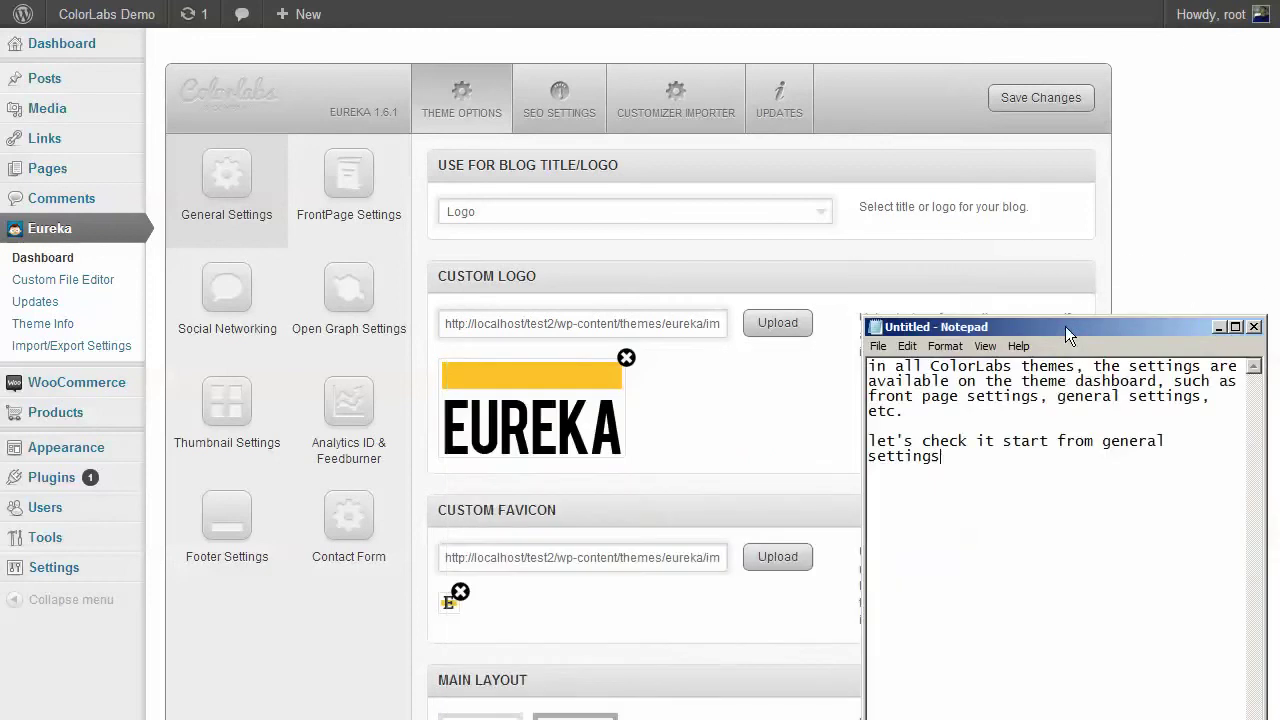
pyautogui.hotkey('ctrl', 'a')
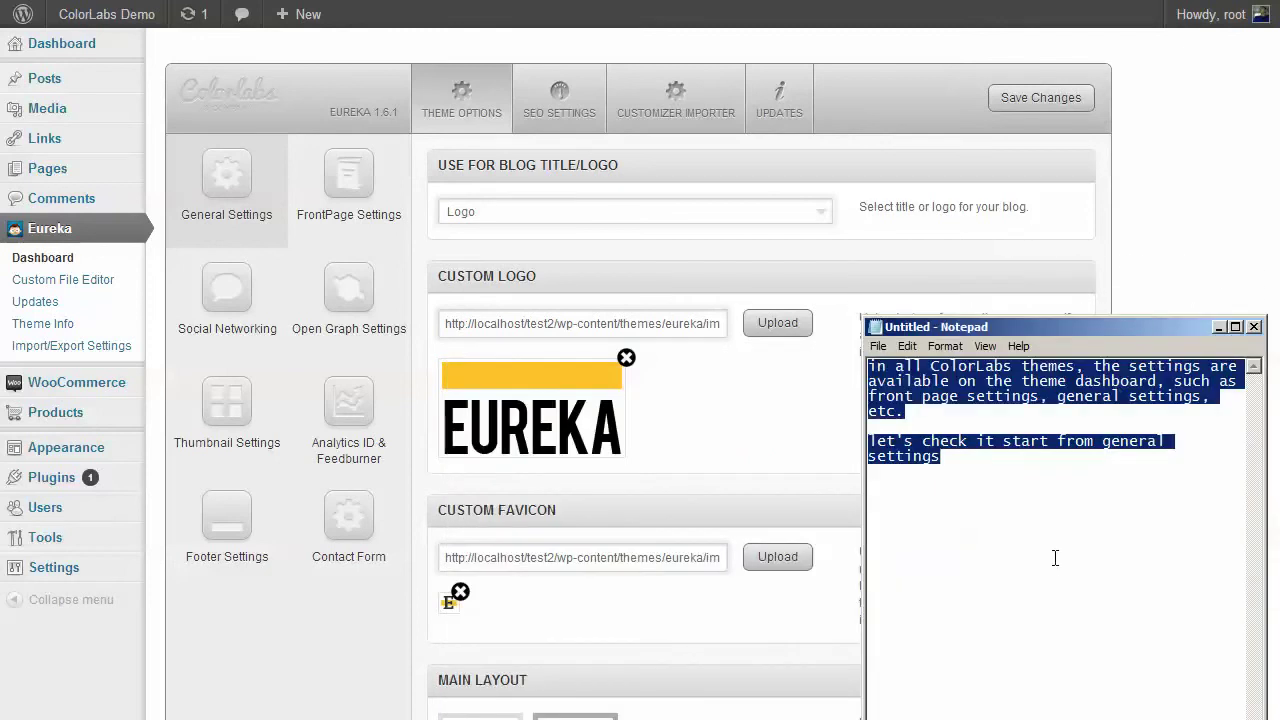
pyautogui.write('at')
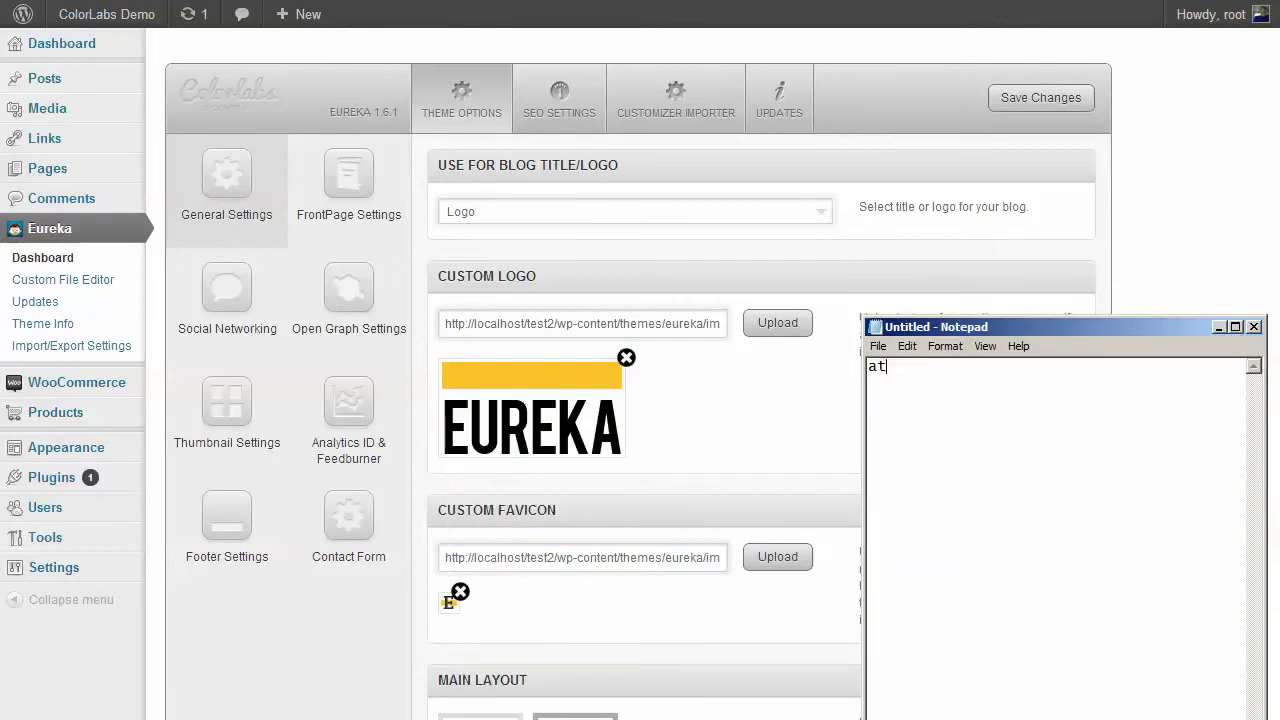
pyautogui.write(' general settings')
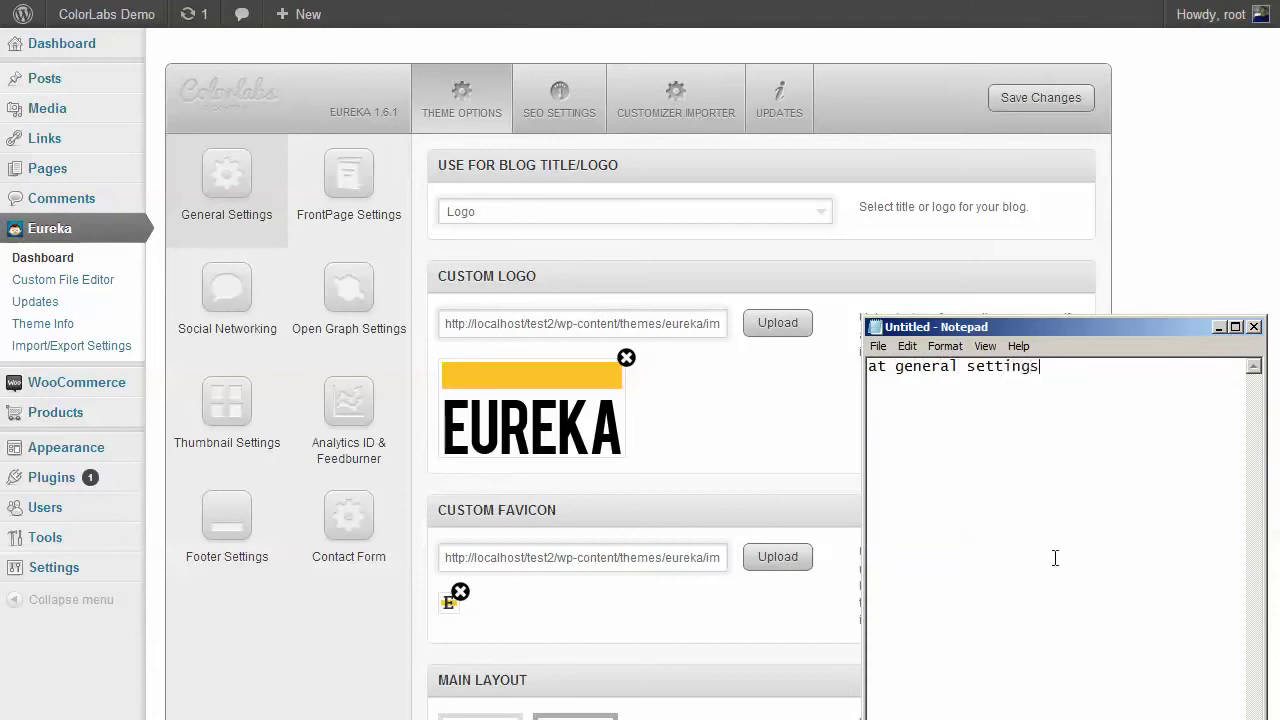
pyautogui.write(', w')
pyautogui.press('BackSpace')
pyautogui.write('you can do:')
# - Start the list below the heading line with "1. choose to displaying a custom logo"
pyautogui.press('Return')
pyautogui.write('1. choos')
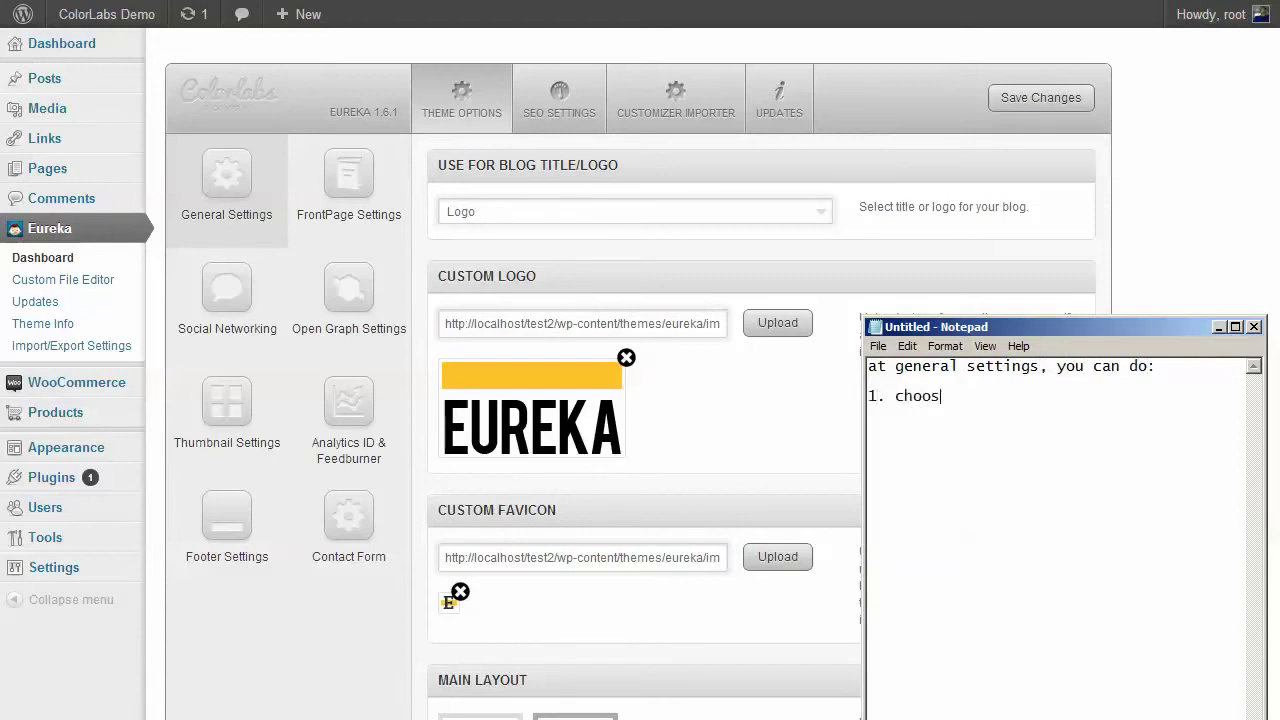
pyautogui.write('e to do')
pyautogui.press('BackSpace')
pyautogui.write('isplaying a')
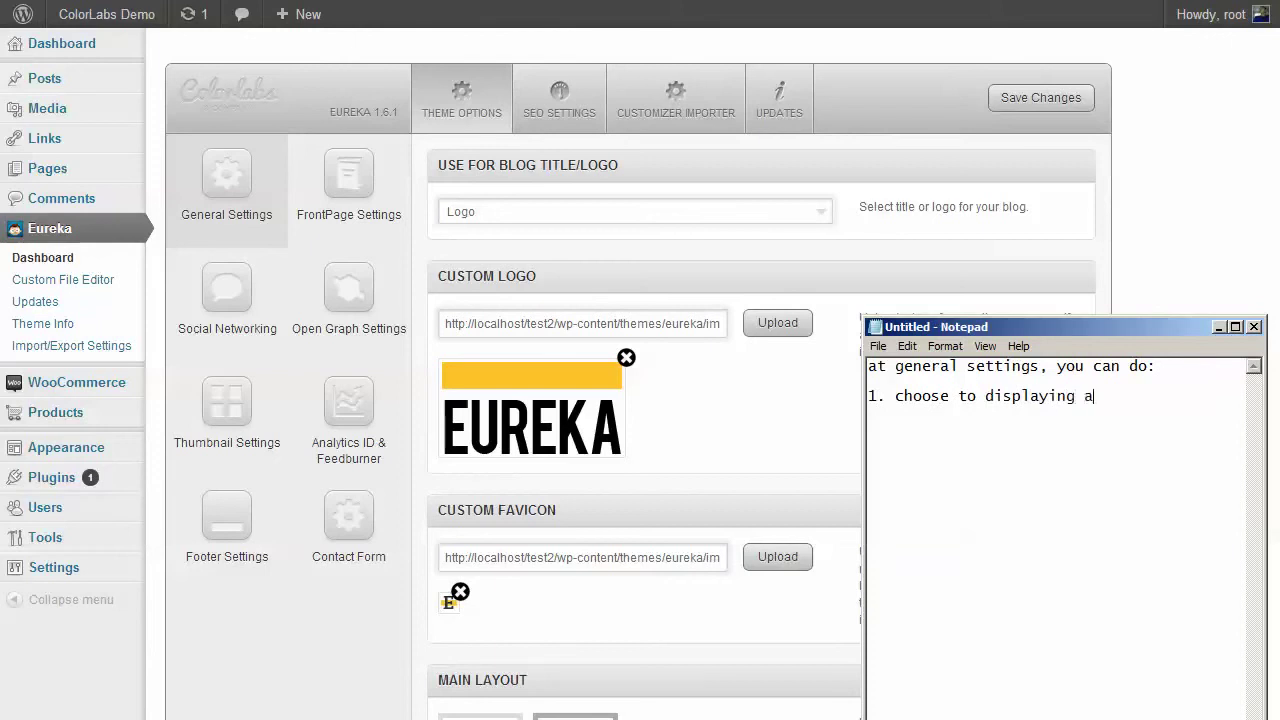
pyautogui.write(' logo')
pyautogui.press('BackSpace')
pyautogui.press('BackSpace')
pyautogui.press('BackSpace')
pyautogui.press('BackSpace')
pyautogui.write('cut')
pyautogui.press('BackSpace')
pyautogui.write('stom loho')
pyautogui.press('BackSpace')
pyautogui.press('BackSpace')
pyautogui.write('go (216 x')
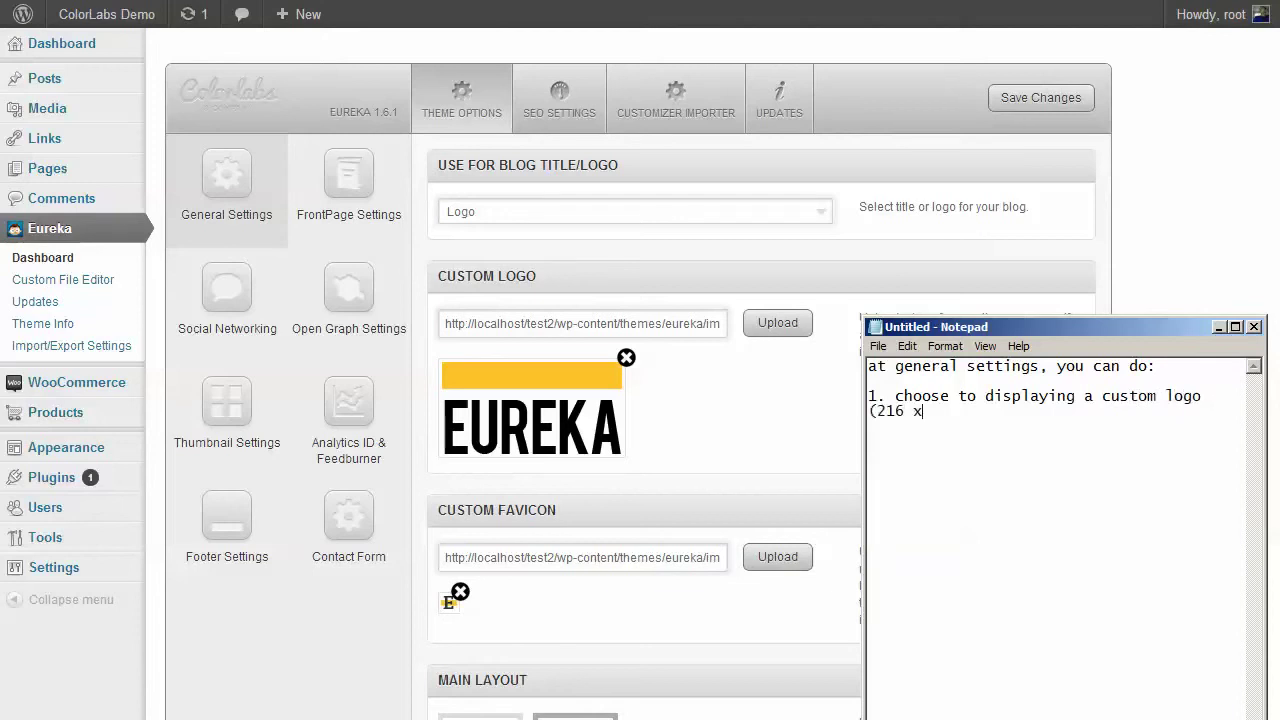
# - Correct the logo size in item 1 to "(260 x 60 px)" and finish the item with "or displaying your site title"
pyautogui.press('BackSpace')
pyautogui.press('BackSpace')
pyautogui.press('BackSpace')
pyautogui.press('BackSpace')
pyautogui.write('60 x 6')
pyautogui.press('BackSpace')
pyautogui.write('60 px) or displayui')
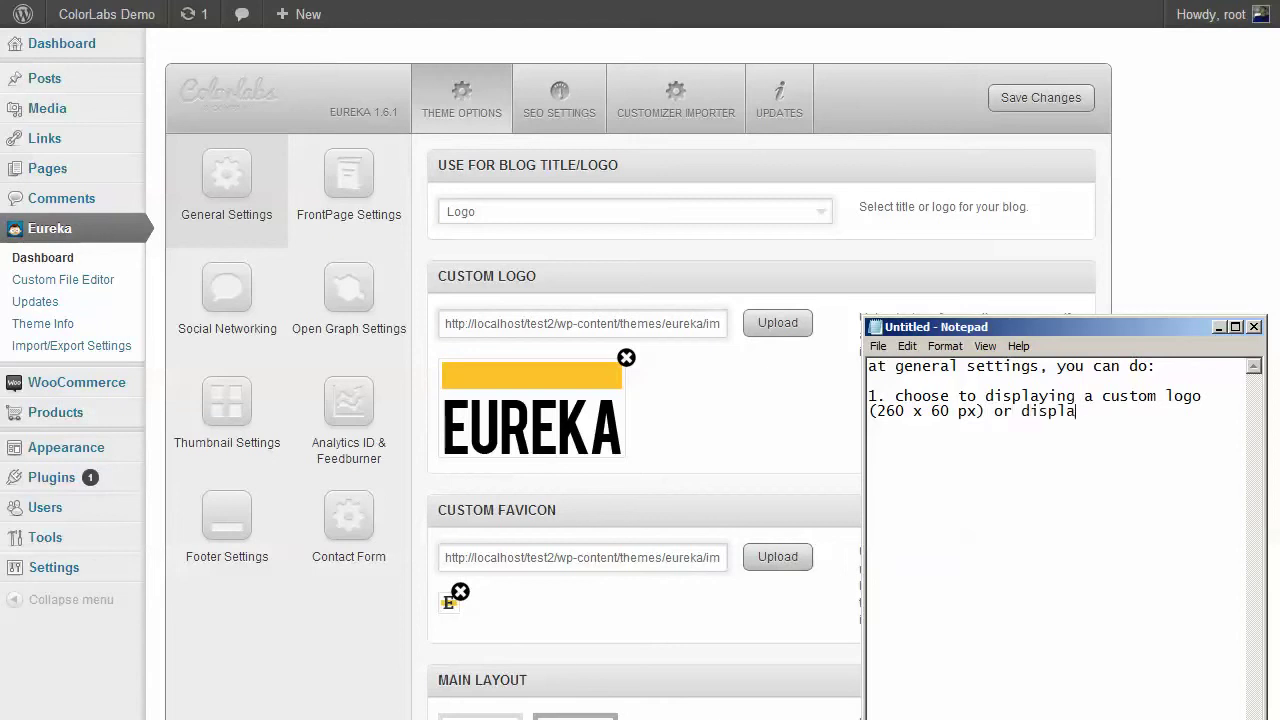
pyautogui.press('BackSpace')
pyautogui.press('BackSpace')
pyautogui.write('ing your site title  ')
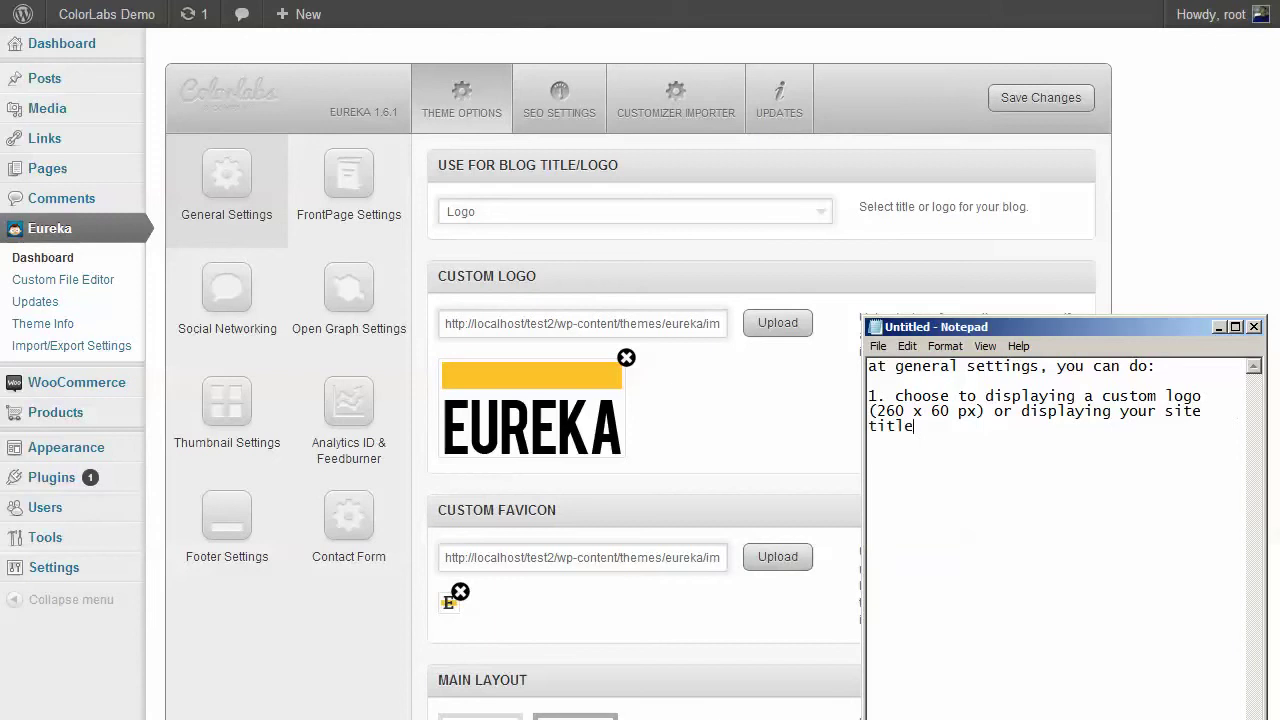
# - Add the items "2. custom favicon" and "3. Custom page layout (set the sidebar position, it can be displayed on left/right)"
pyautogui.write('2. custom favicon  3. ')
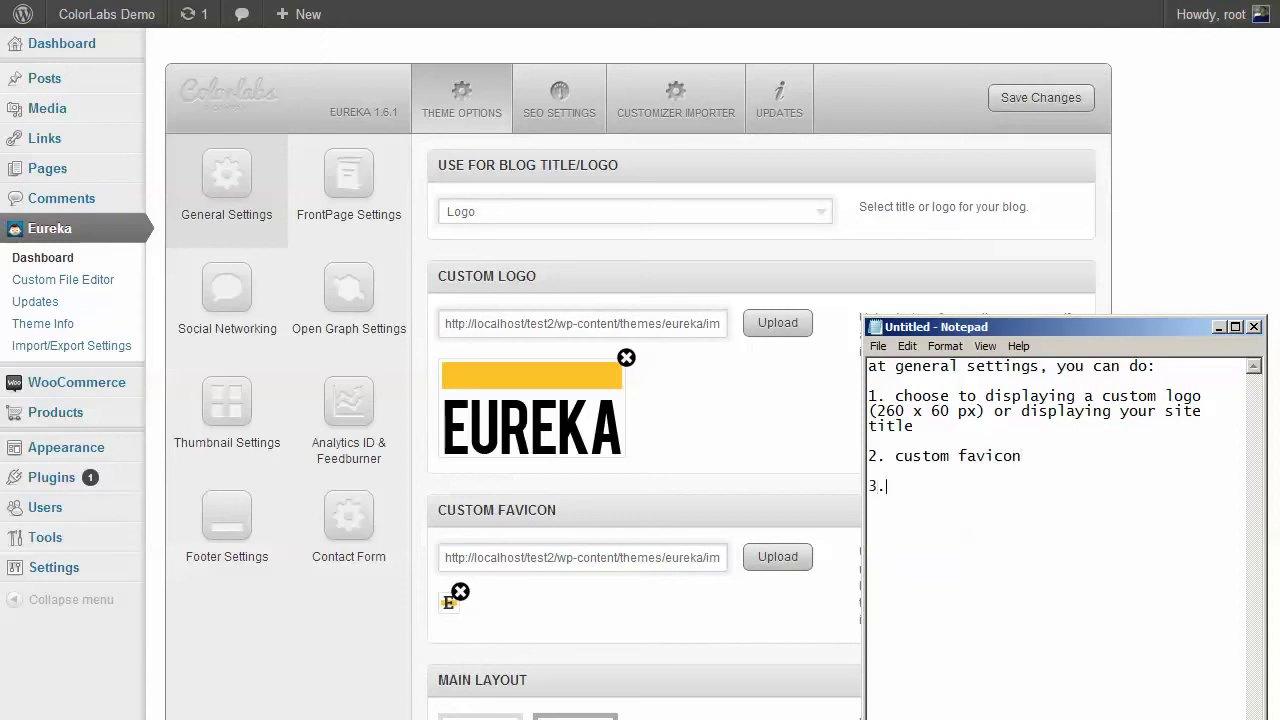
pyautogui.write('Custom page layo')
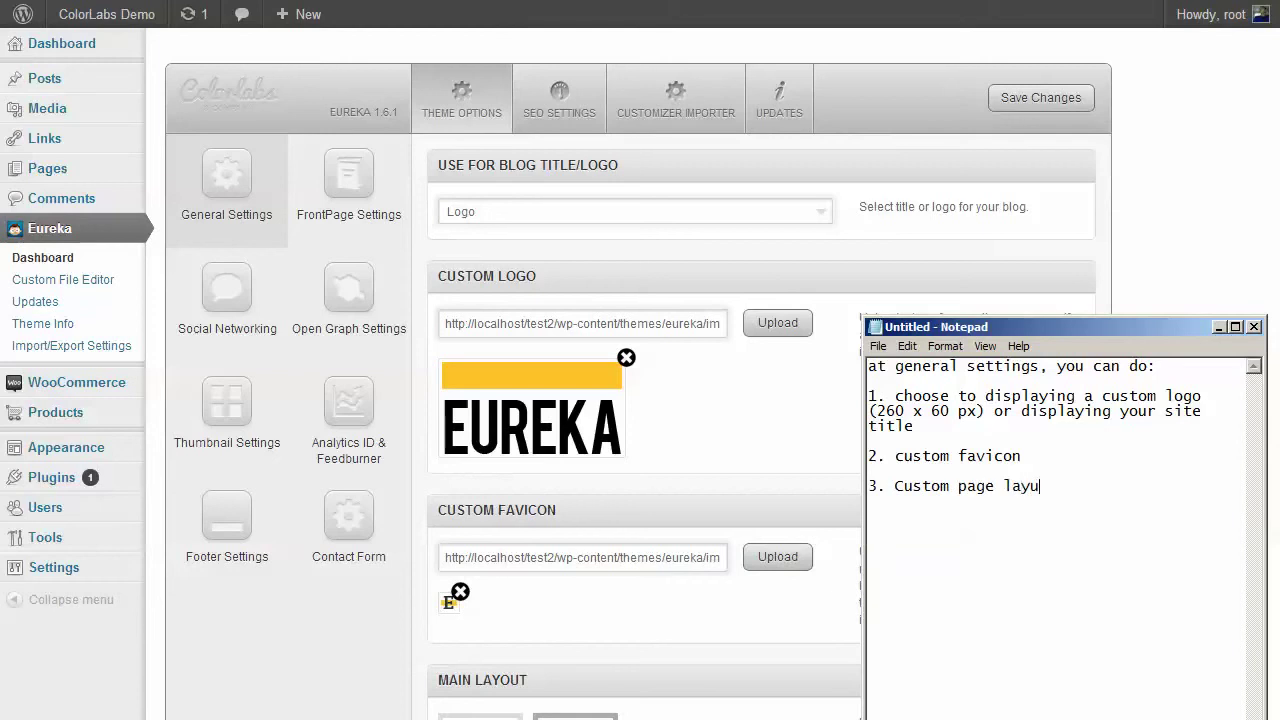
pyautogui.write('ut (set the sidebar positi')
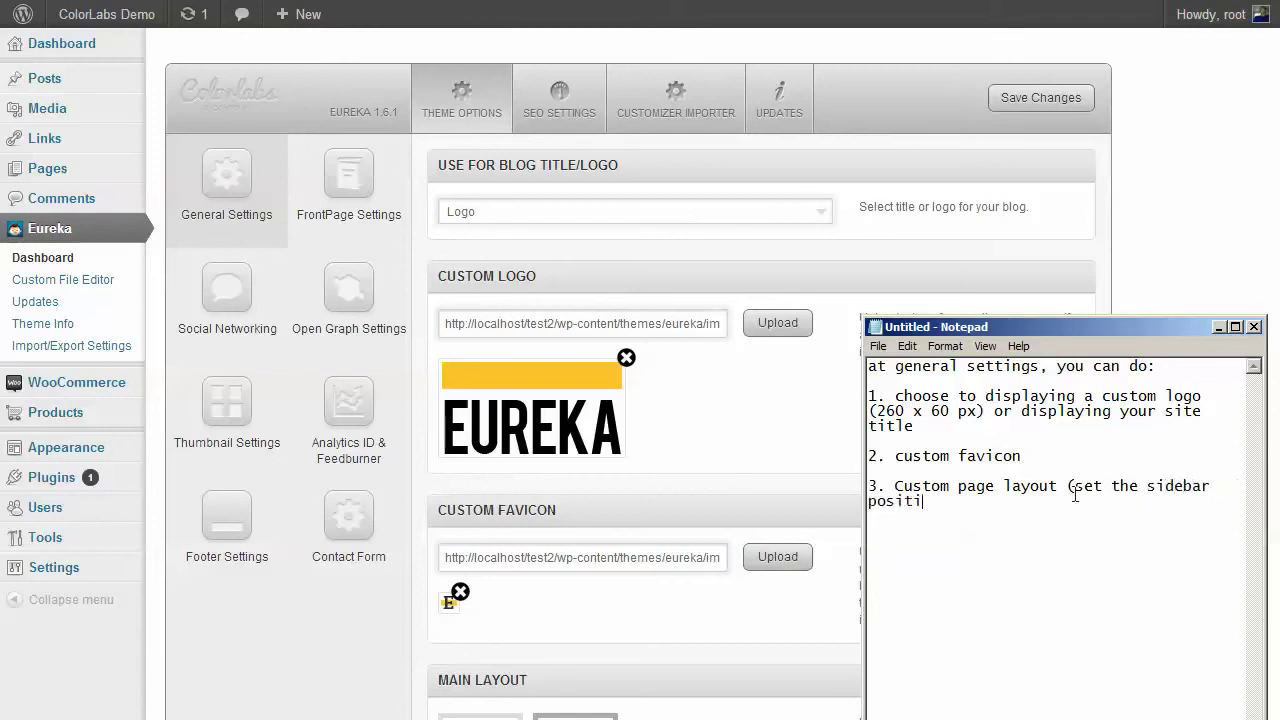
pyautogui.write('on, it can be displayed on ')
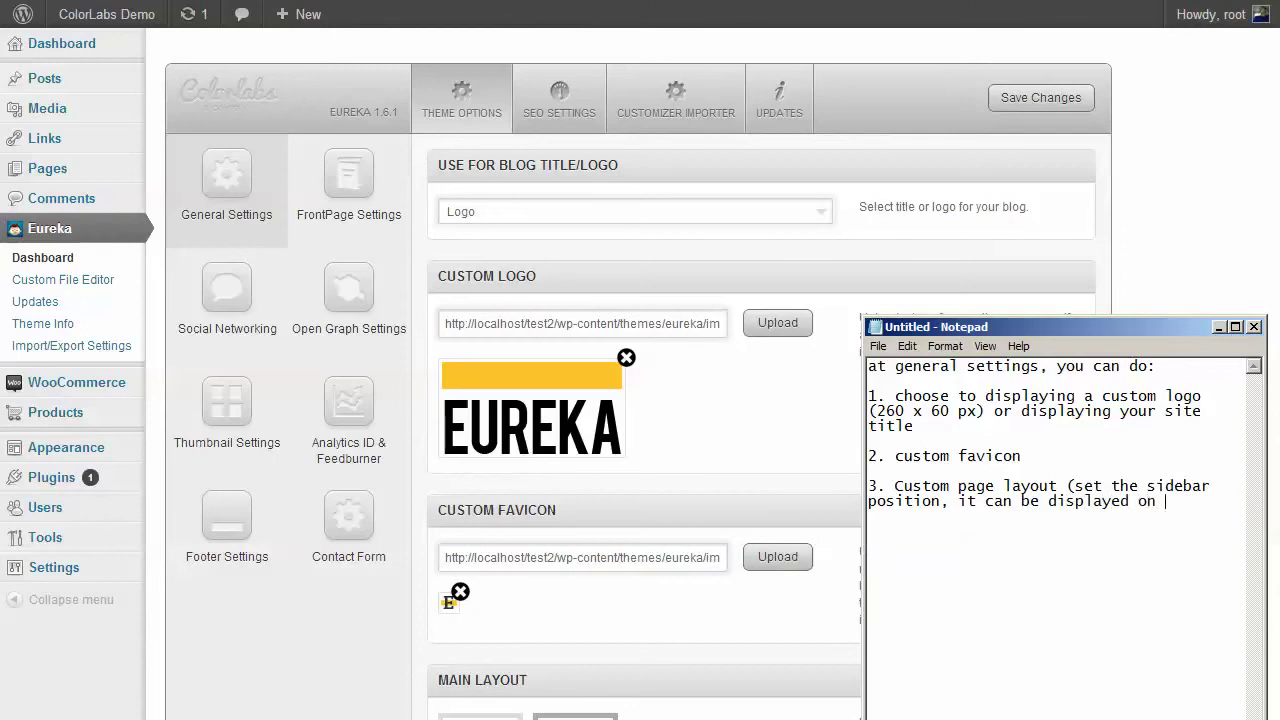
pyautogui.write('left/right)')
# - Add the item "4. re-captcha feature (this feature will be displayed only on registration page)"
pyautogui.press('Return')
pyautogui.press('Return')
pyautogui.write('4. re-ca')
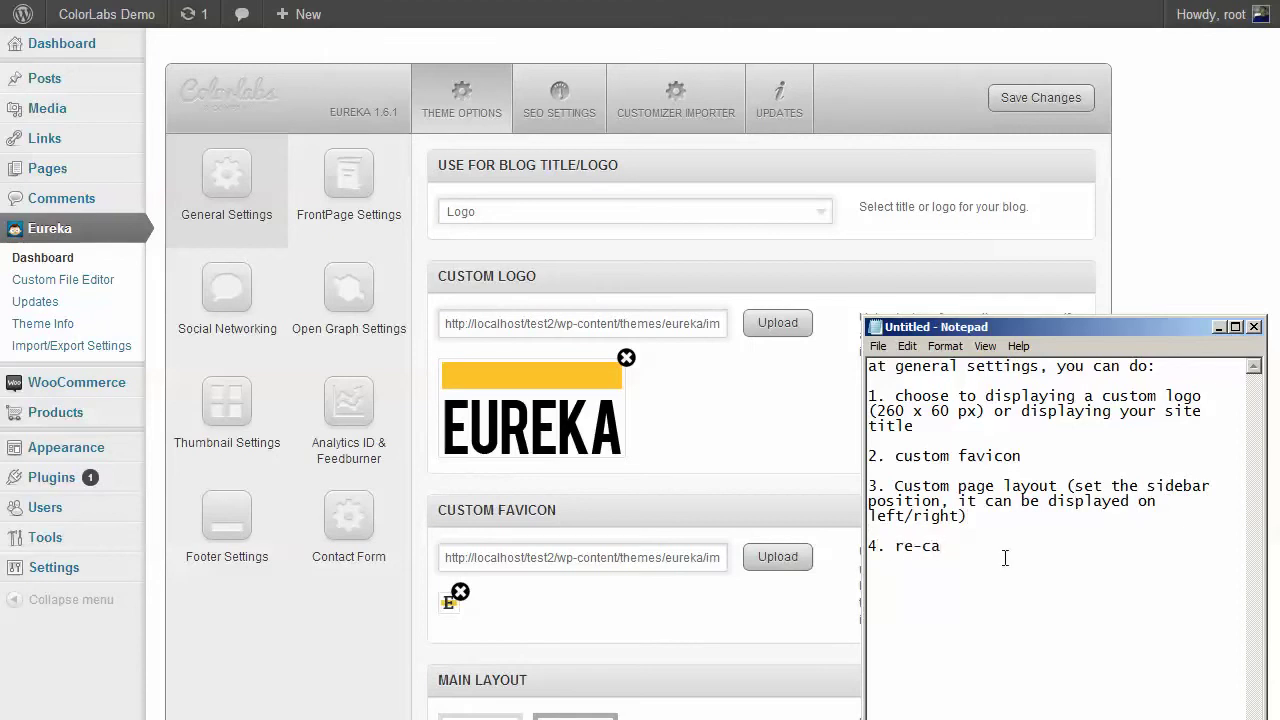
pyautogui.write('ptcha feature (this feature wi')
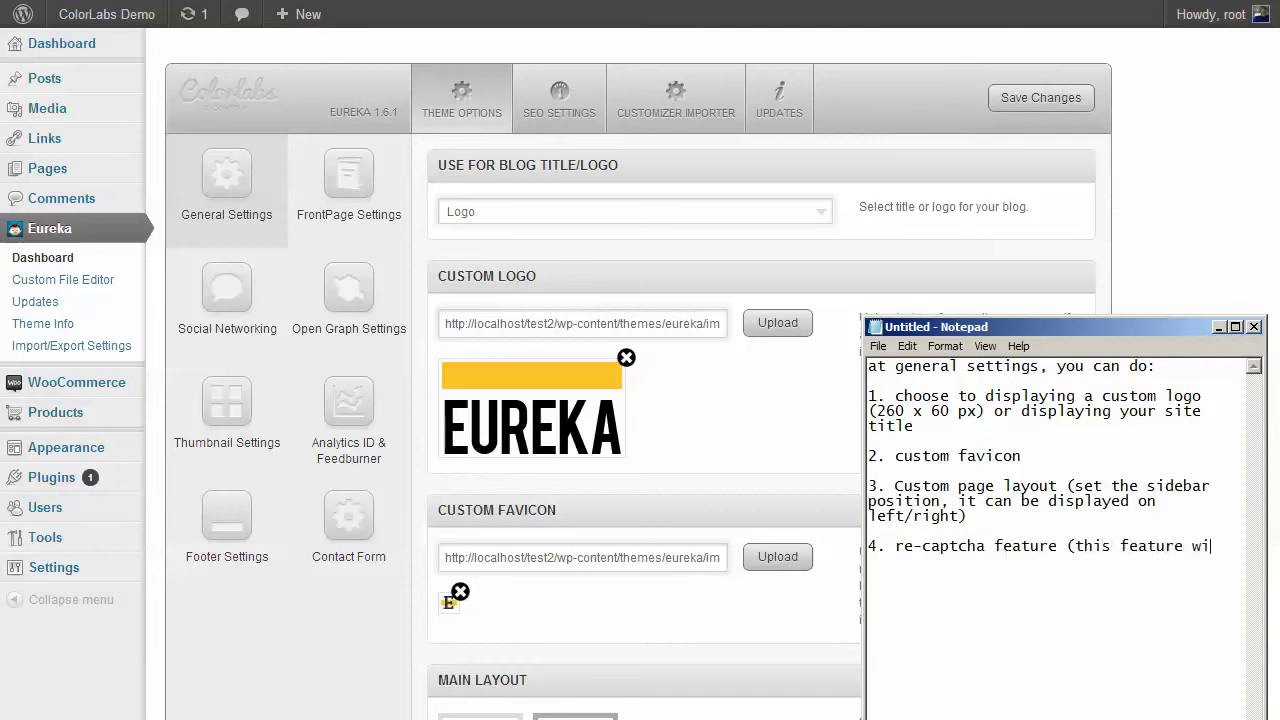
pyautogui.write('ll be displayed')
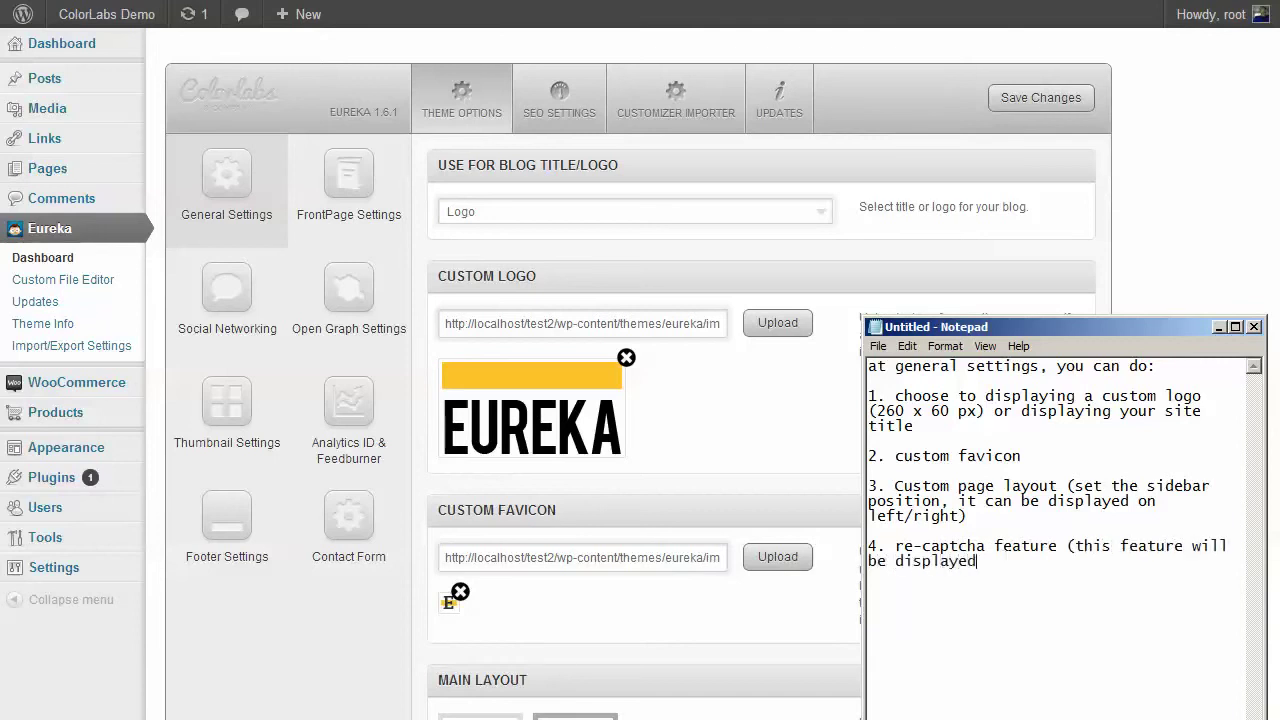
pyautogui.write(' onlu')
pyautogui.press('BackSpace')
pyautogui.write('y on registratio')
pyautogui.write('n ap')
pyautogui.press('BackSpace')
pyautogui.press('BackSpace')
pyautogui.write('pa')
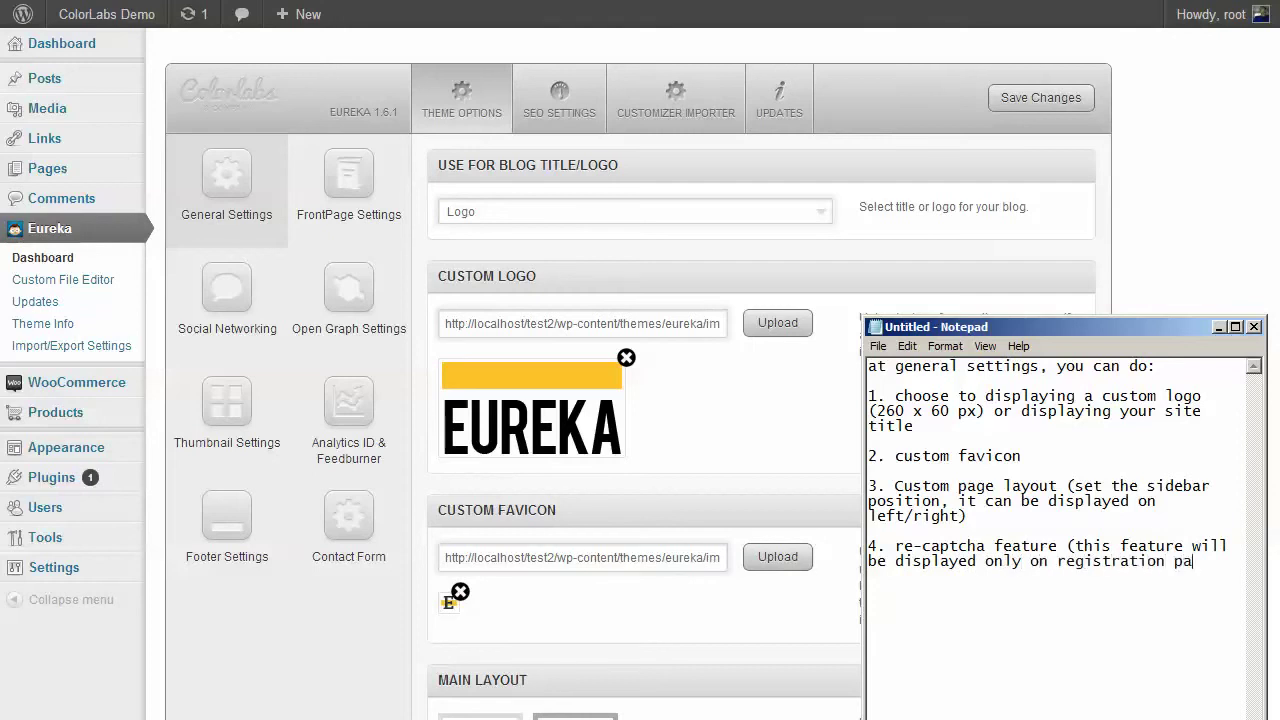
pyautogui.write('ge)  ')
# - Add item 5, beginning "5. press trends tracking (this feature will help ColorLabs to check whether"
pyautogui.write('4')
pyautogui.press('BackSpace')
pyautogui.write('5. press trends tra')
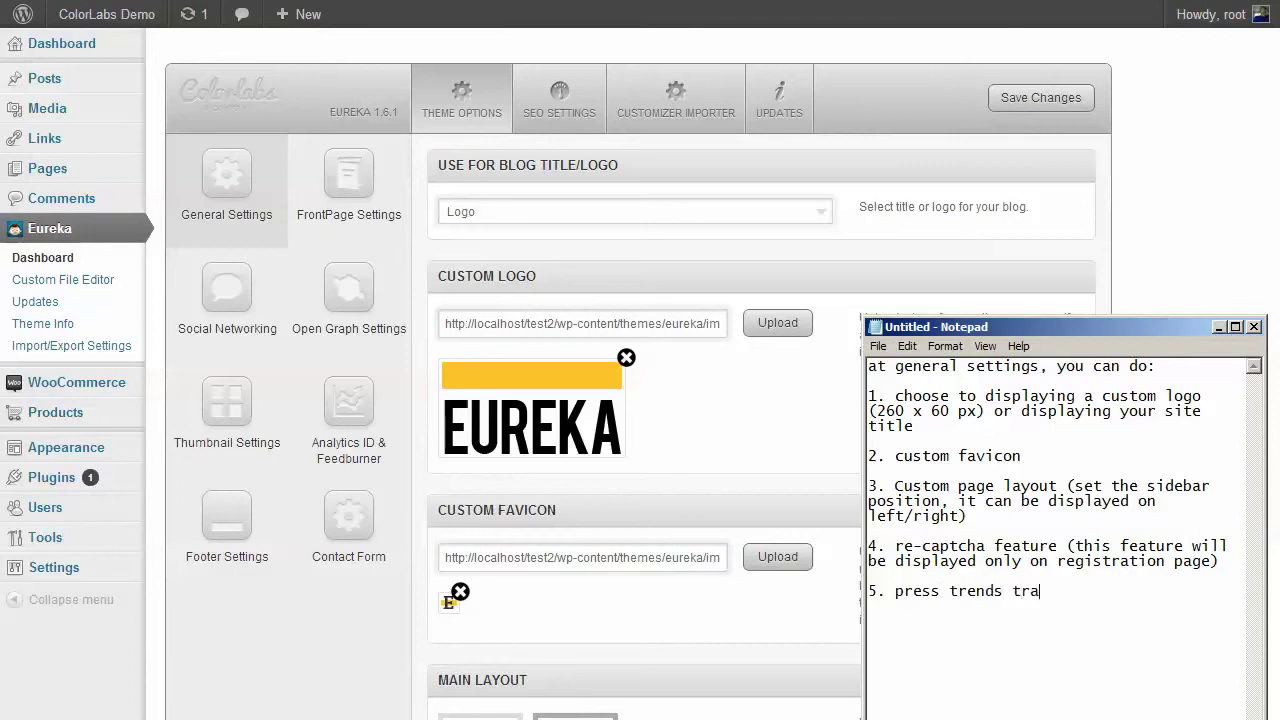
pyautogui.write('cking (this fet')
pyautogui.press('BackSpace')
pyautogui.write('ature (this')
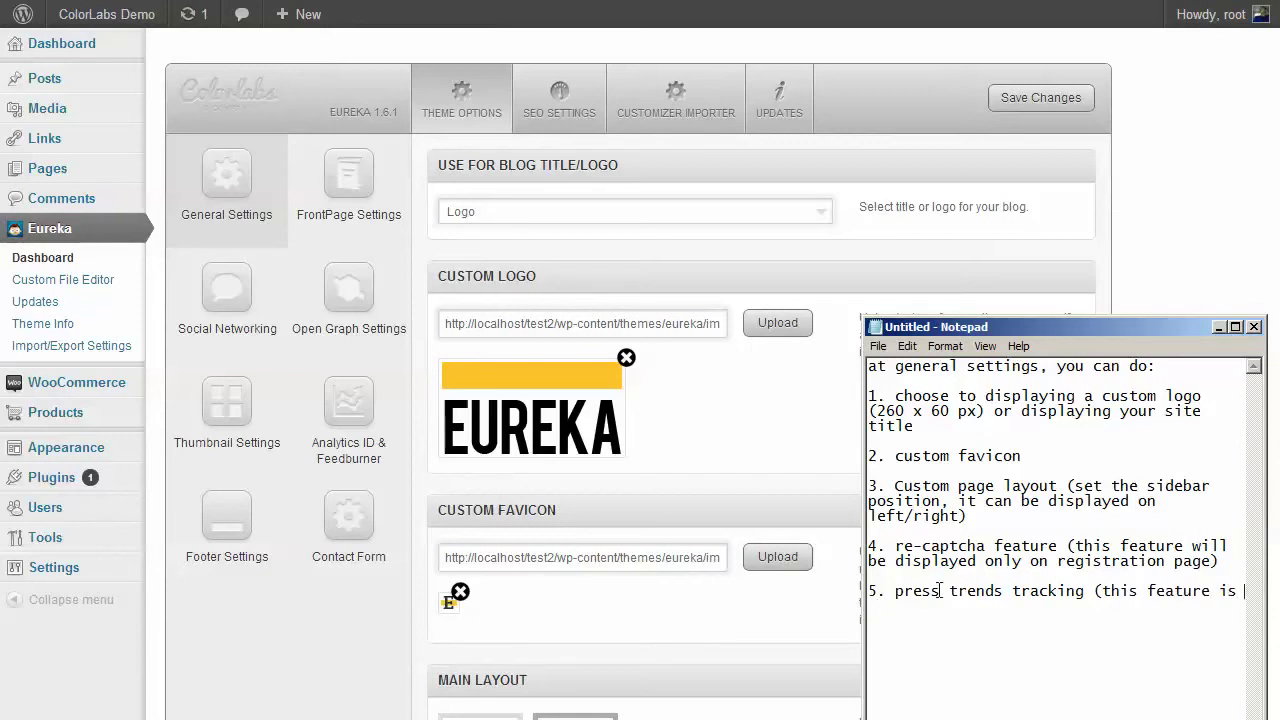
pyautogui.press('BackSpace')
pyautogui.press('BackSpace')
pyautogui.press('BackSpace')
pyautogui.write('will help Color')
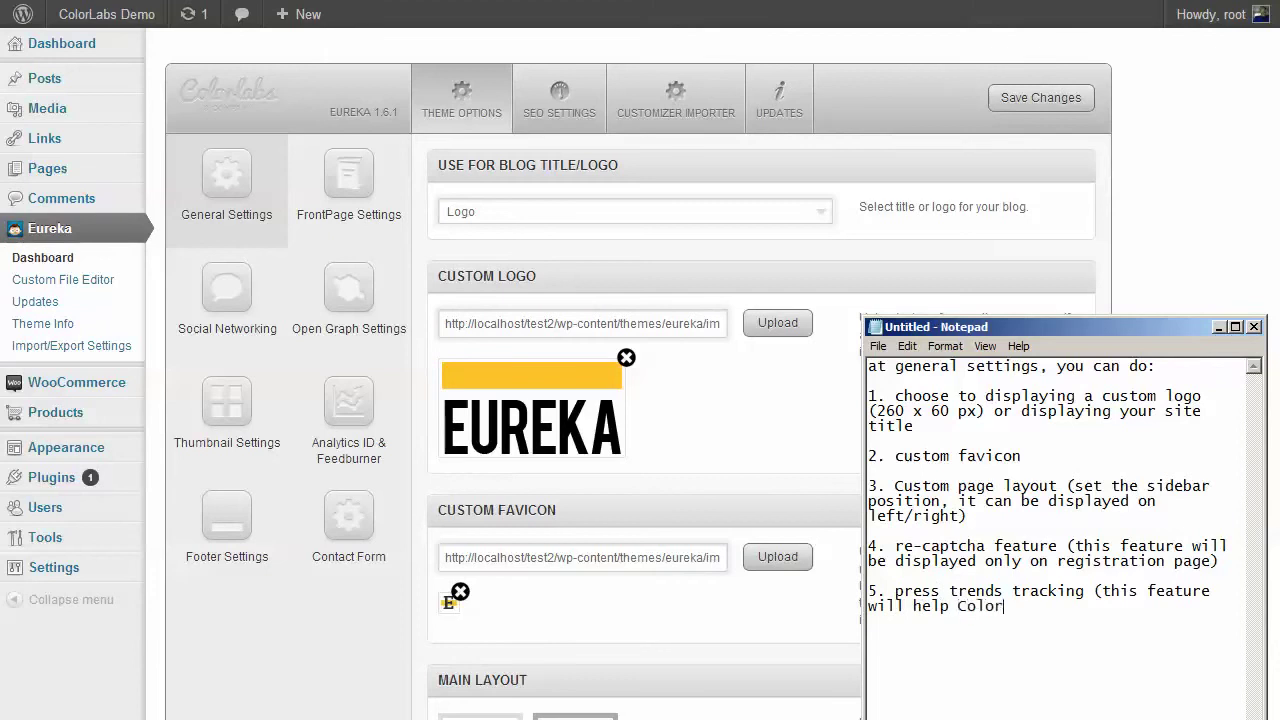
pyautogui.write('Labs to check whether')
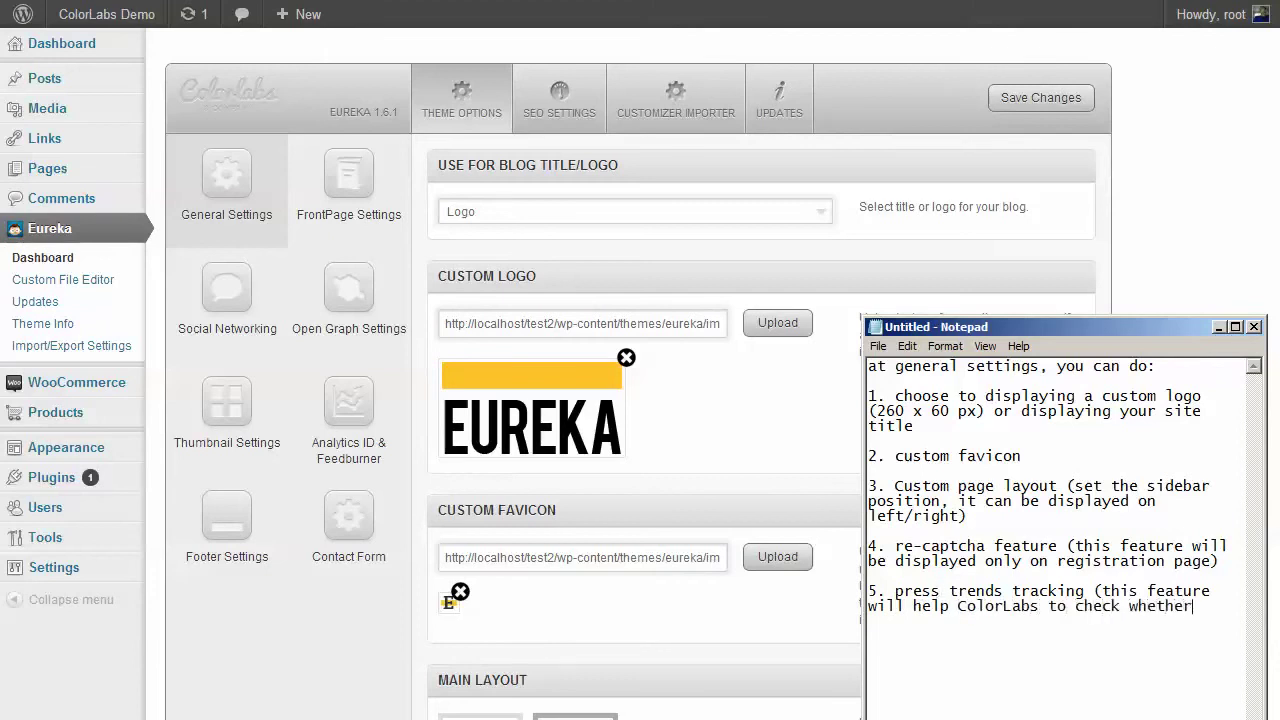
# - Continue item 5 of the note with "there is a bug on theme you are using or not, also it"
pyautogui.write(' thereiis a bug on theme you are ')
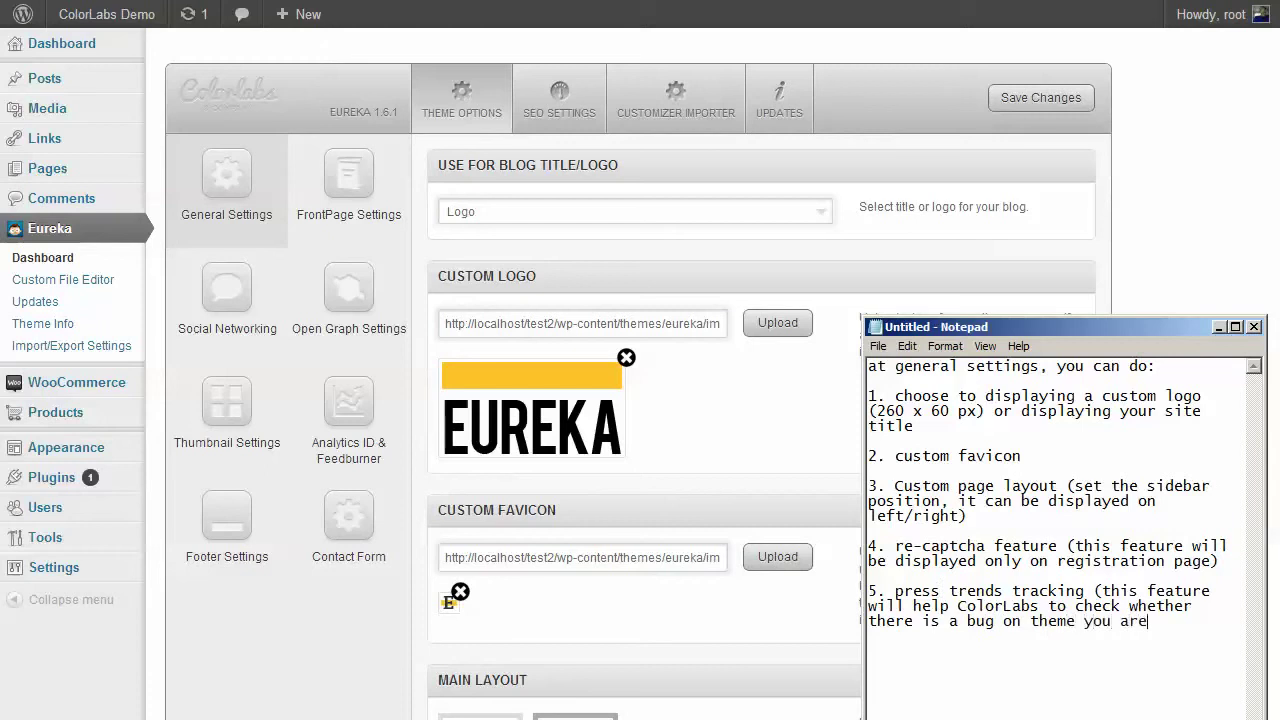
pyautogui.write('using or not')
pyautogui.write(')')
pyautogui.write(' also it')
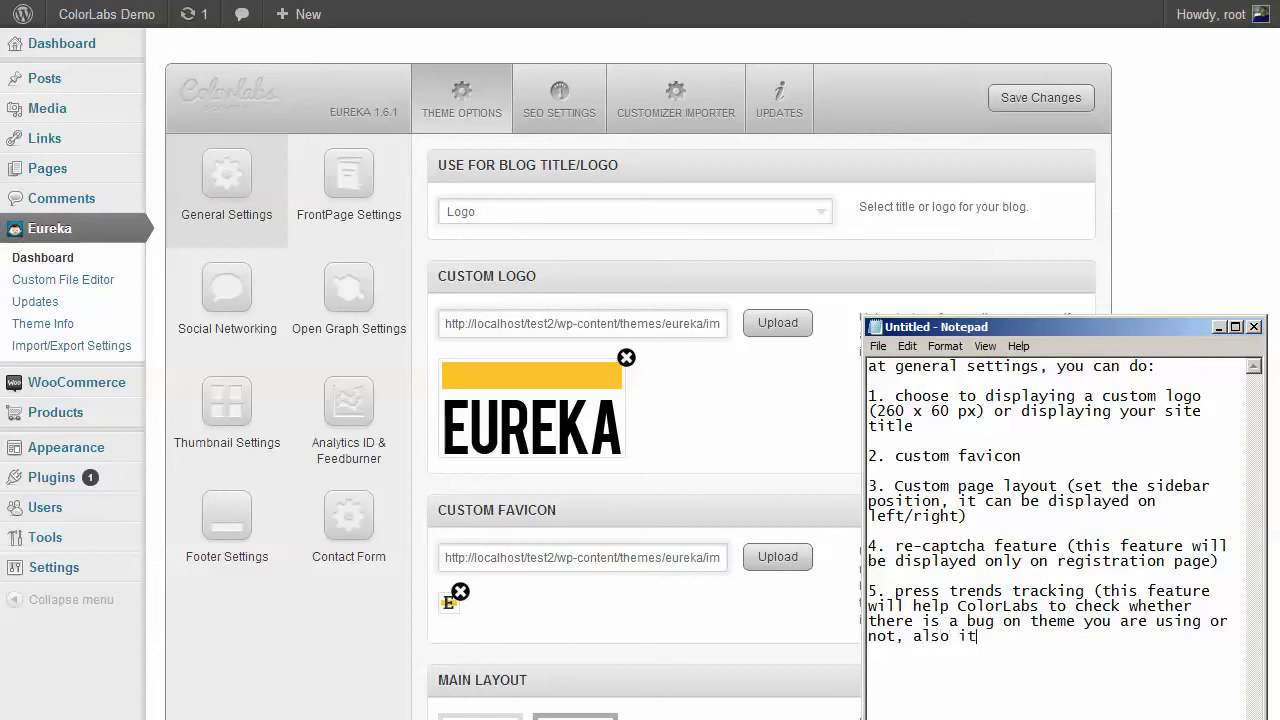
# - Extend item 5 with "will send some information such as: what file you modify"
pyautogui.write(' will se')
pyautogui.press('BackSpace')
pyautogui.press('BackSpace')
pyautogui.write('send some info')
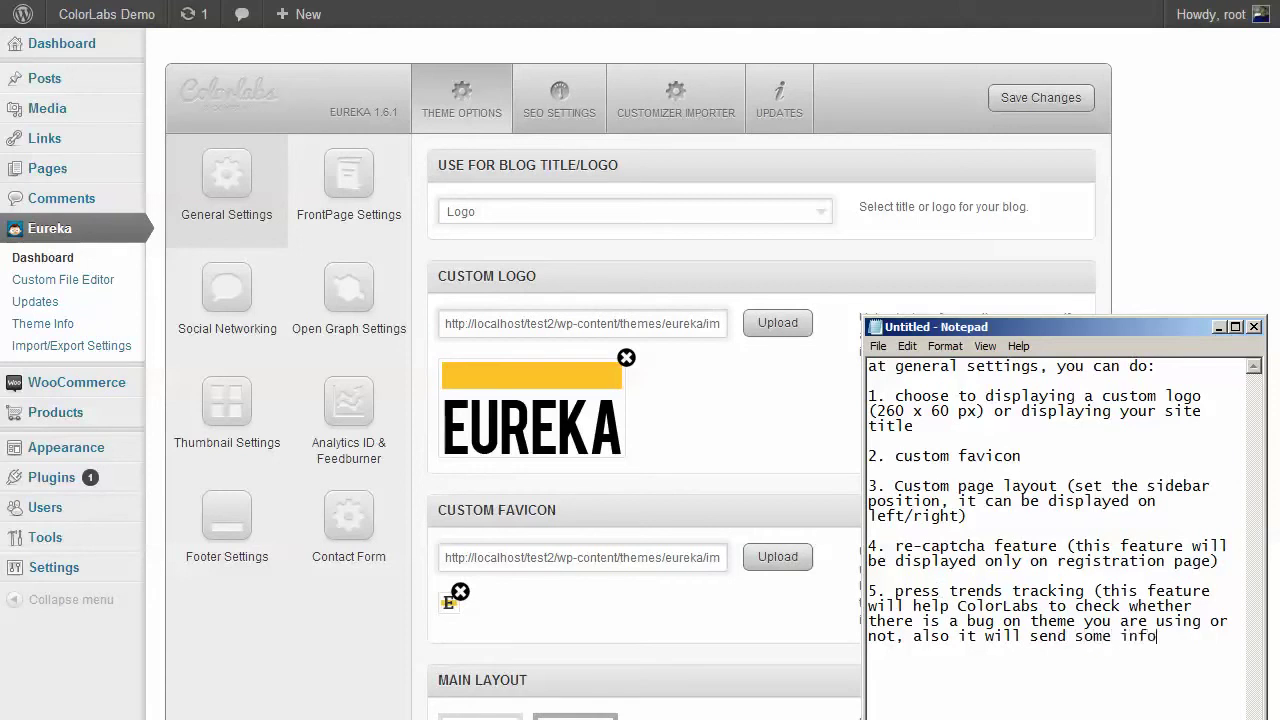
pyautogui.write('rmation such asL')
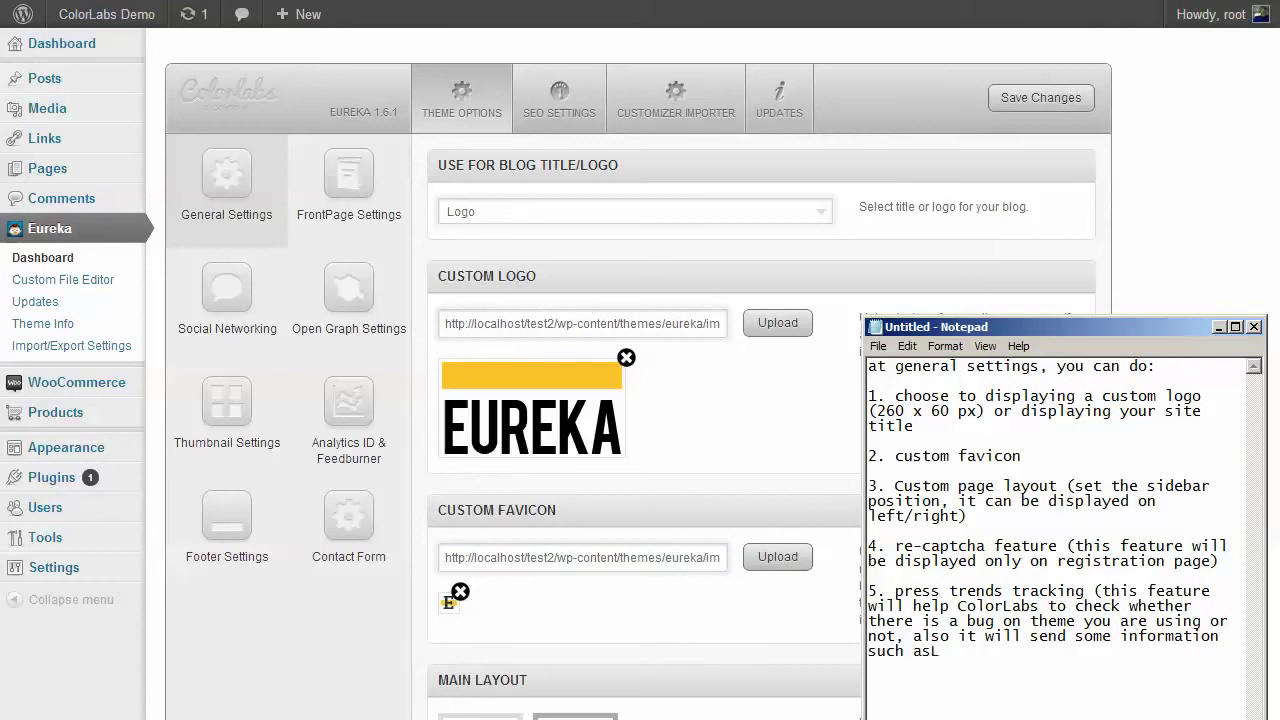
pyautogui.press('BackSpace')
pyautogui.write(': what file you modify')
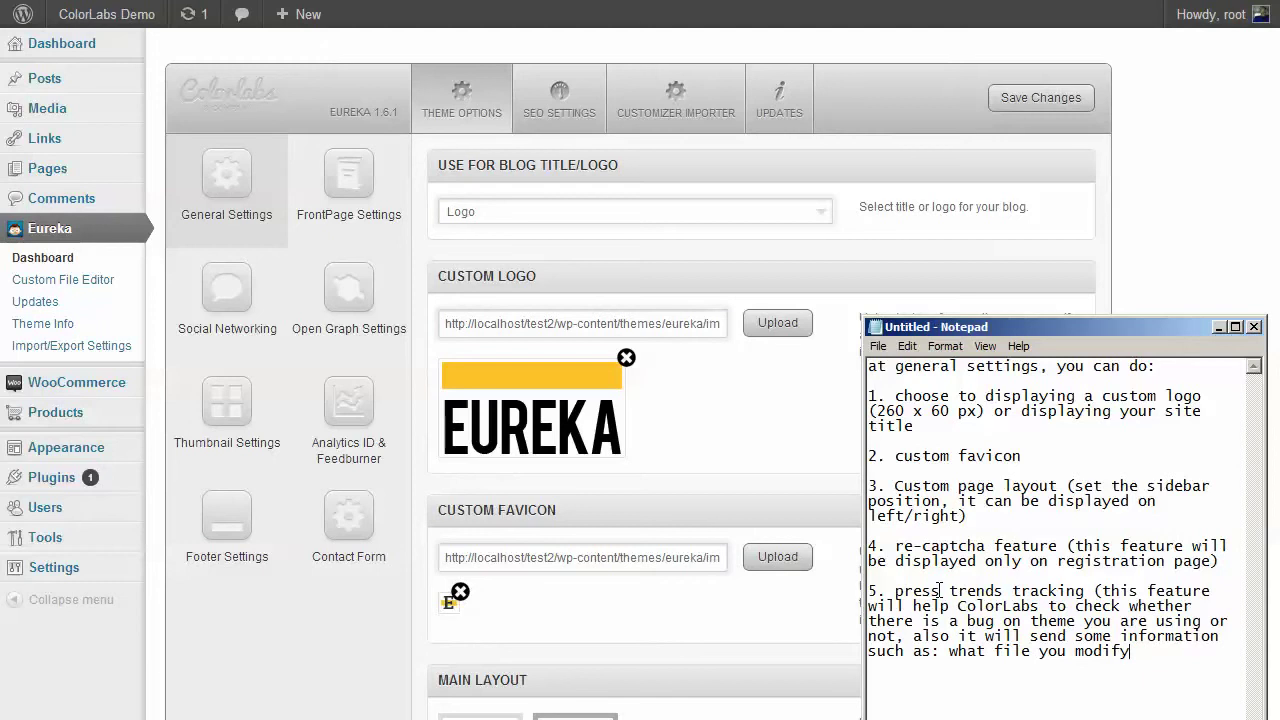
# - Finish item 5 with "- this information is needed for theme improvement)"
pyautogui.write(')')
pyautogui.press('BackSpace')
pyautogui.write('- fo')
pyautogui.press('BackSpace')
pyautogui.press('BackSpace')
pyautogui.write('this informatio')
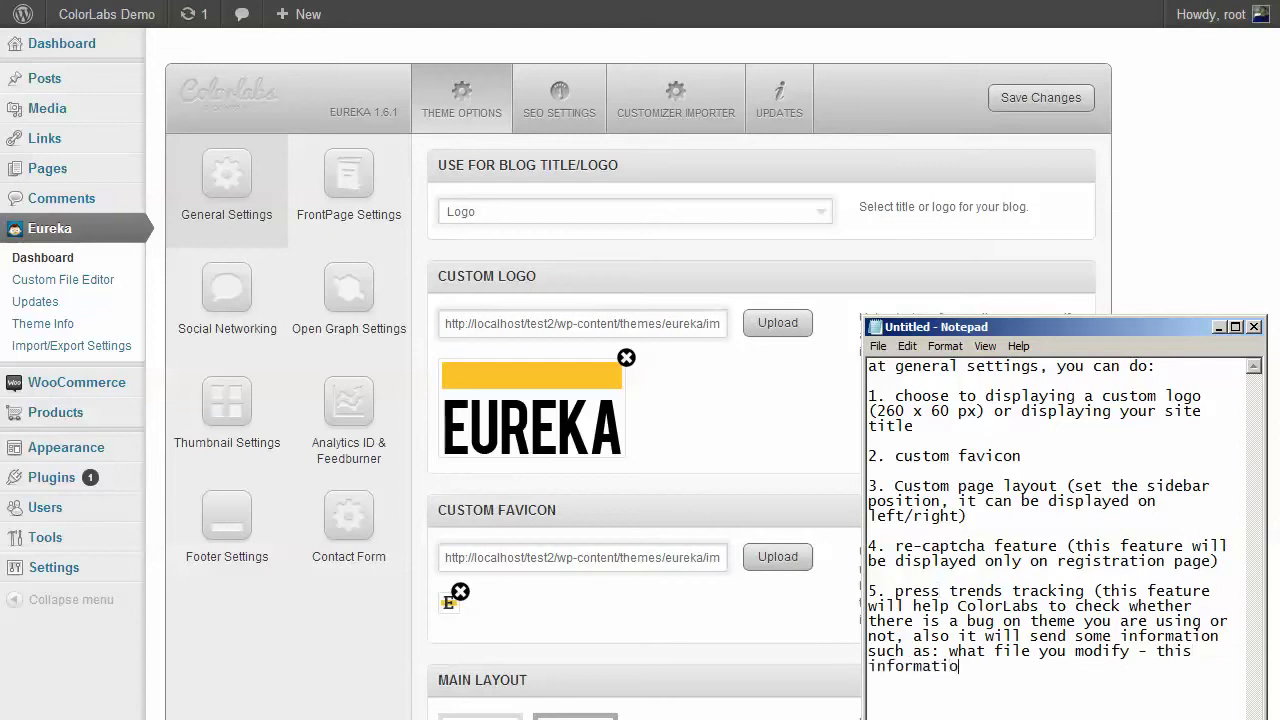
pyautogui.write('n is needed for them')
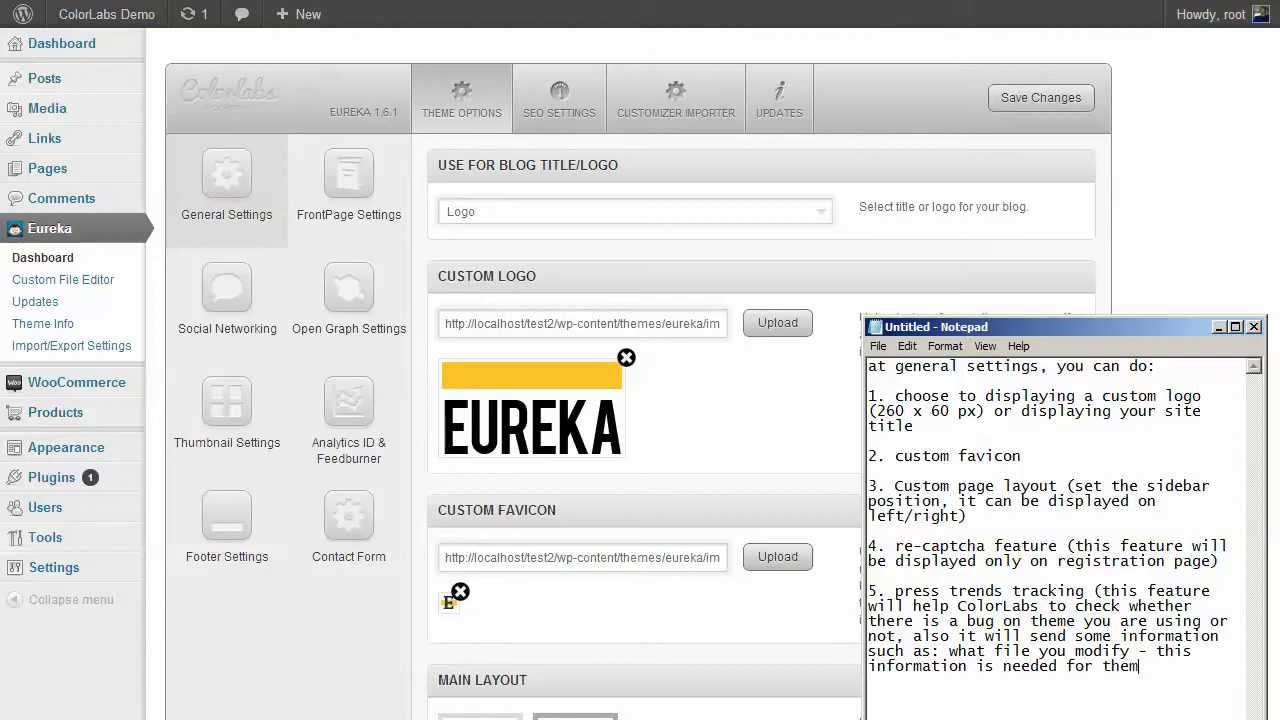
pyautogui.write('e improvement)')
# - Replace the whole note with the heading "6. enable/disable responsive design"
pyautogui.hotkey('ctrl', 'a')
pyautogui.press('BackSpace')
pyautogui.write('6.')
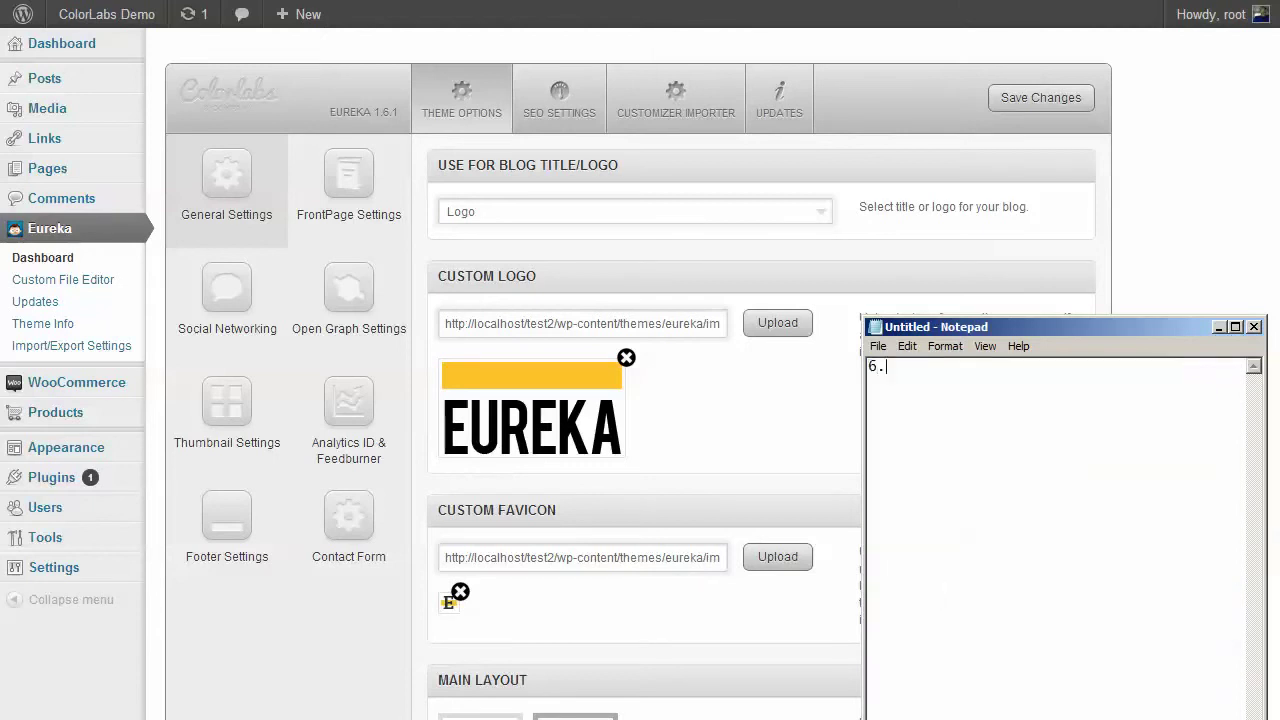
pyautogui.write(' enable/disab;e')
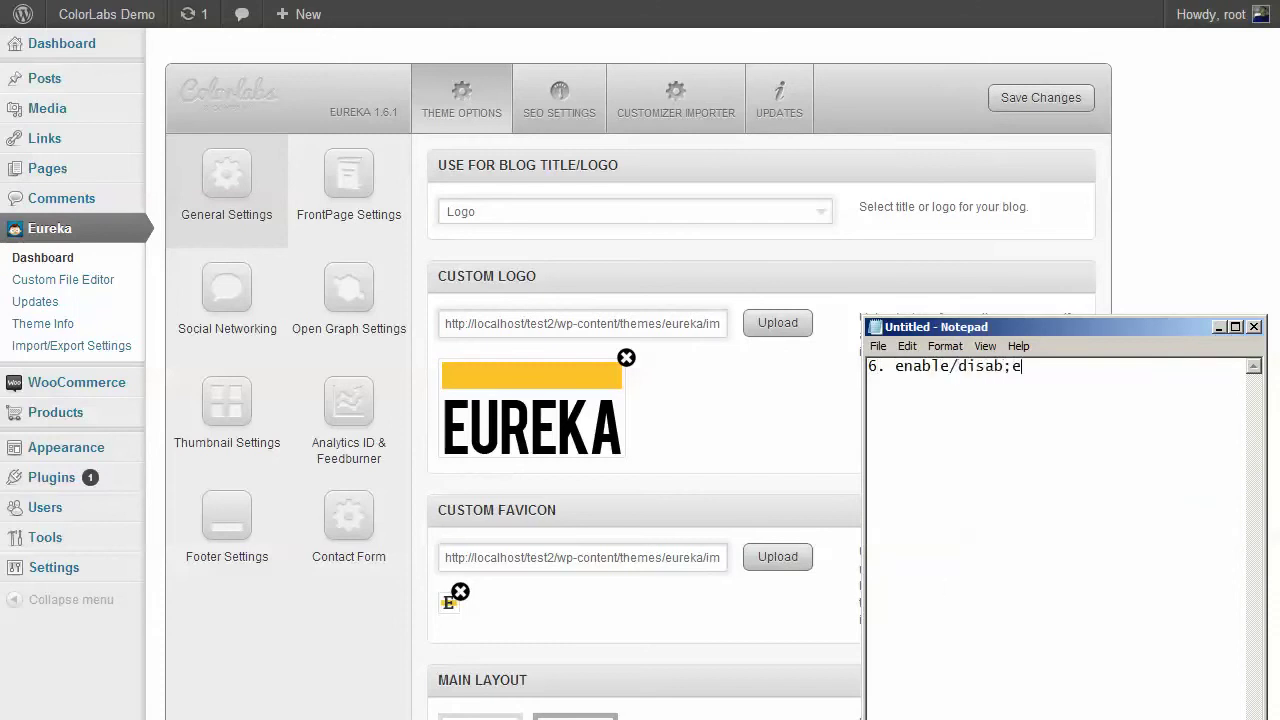
pyautogui.press('BackSpace')
pyautogui.press('BackSpace')
pyautogui.write('le responsive design  ')
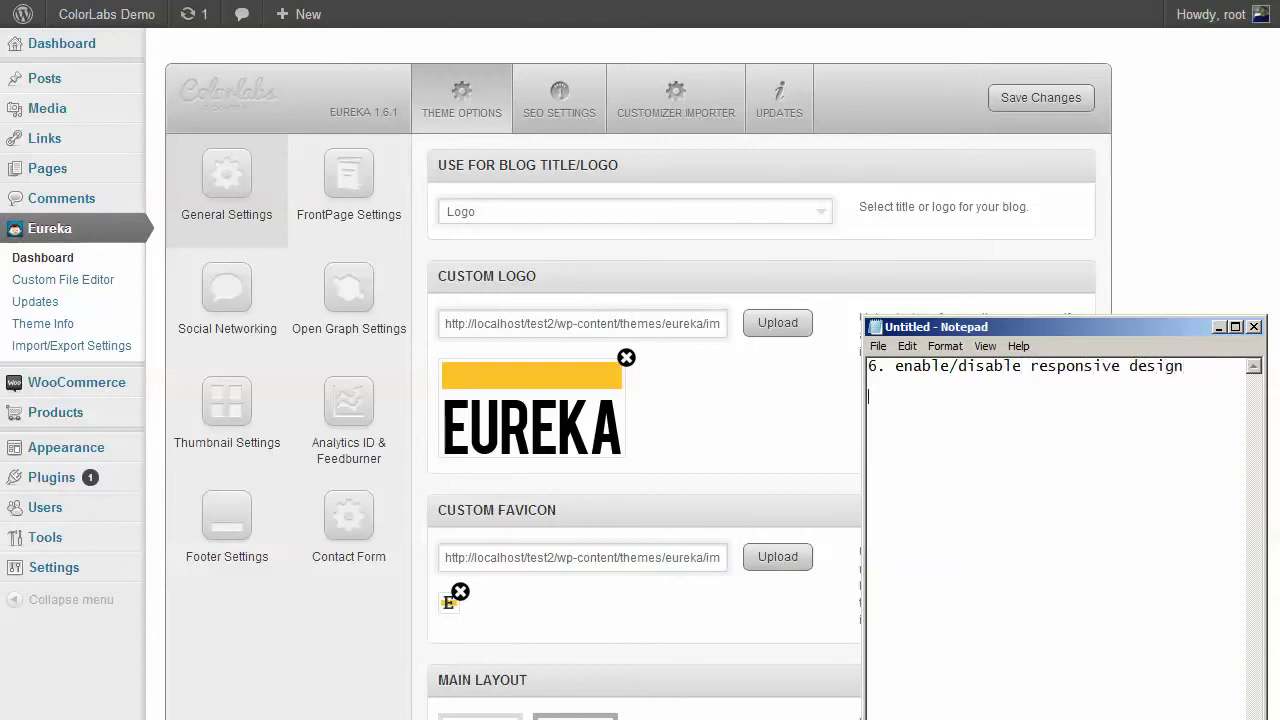
# - Begin a paragraph under item 6 with "by default all of ColorLabs theme already have responsive design when the"
pyautogui.write('by de')
pyautogui.press('BackSpace')
pyautogui.press('BackSpace')
pyautogui.write('default all of')
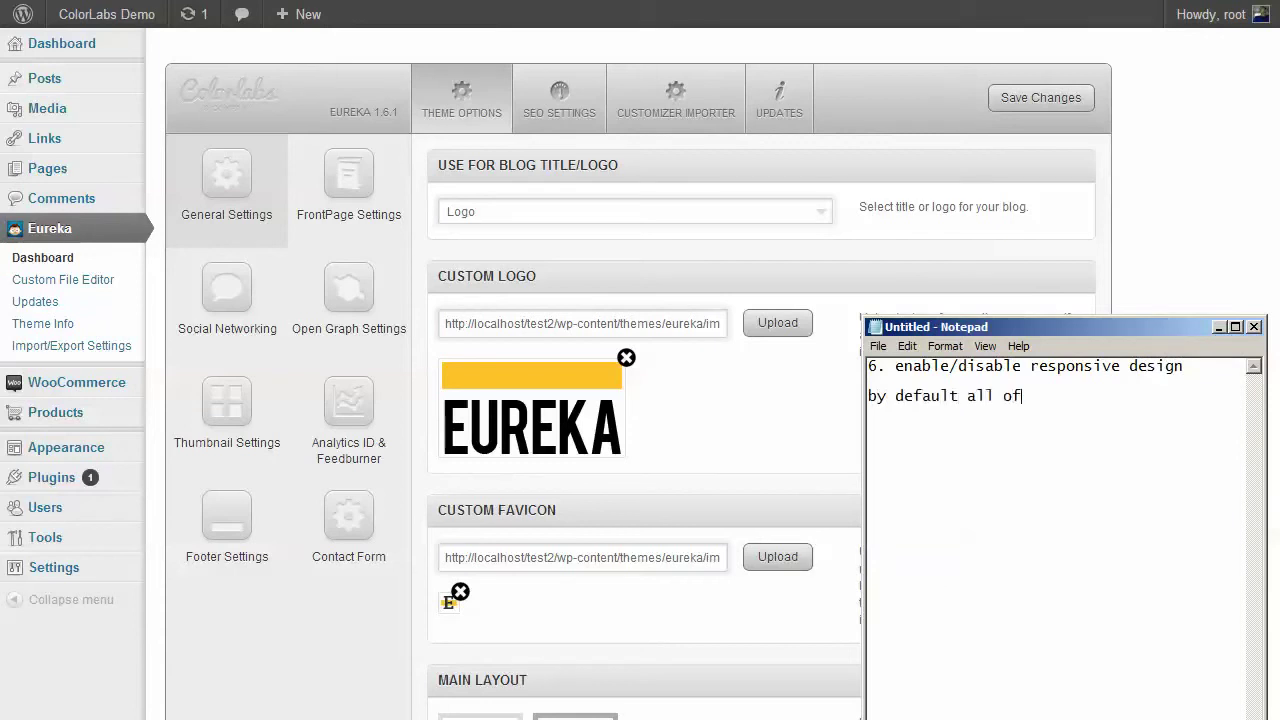
pyautogui.write(' ColorLabs theme')
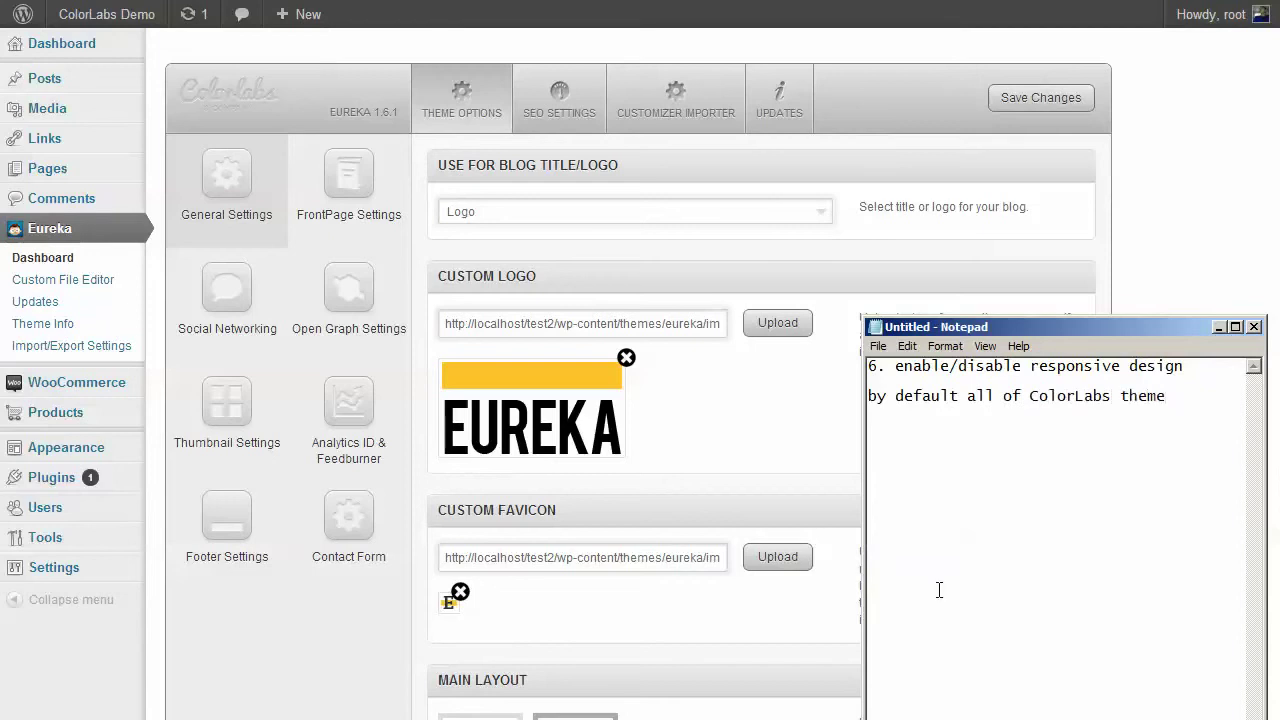
pyautogui.write(' already have')
pyautogui.write('respon')
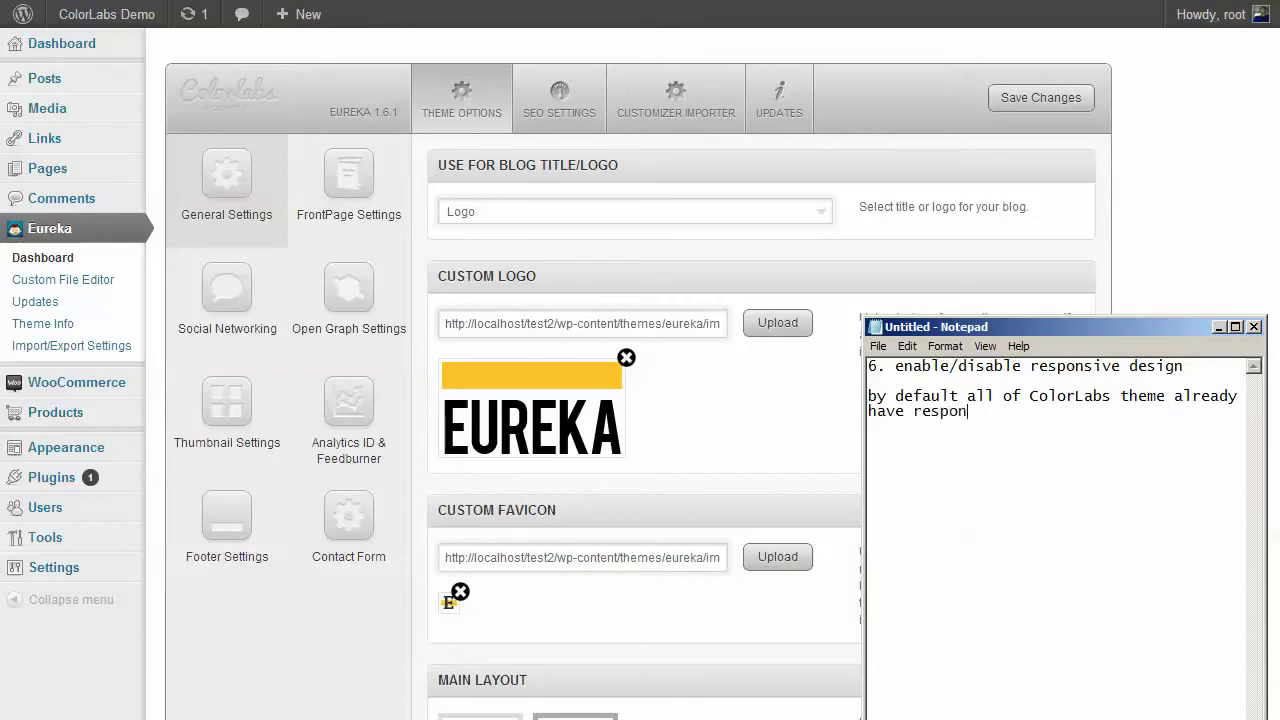
pyautogui.write('sive design when the')
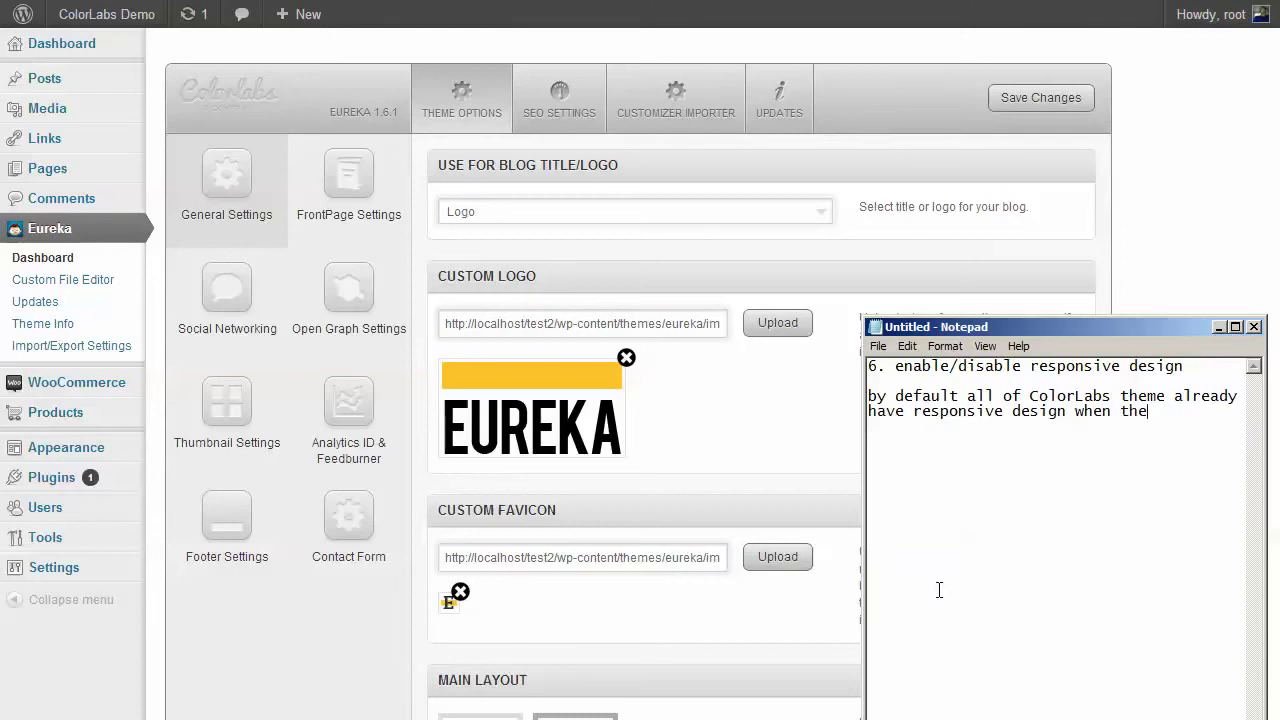
# - Complete the paragraph with "site is accessed using a smaller screen (below 977px, such as tablet or smartphone)."
pyautogui.write(' site is accessed us')
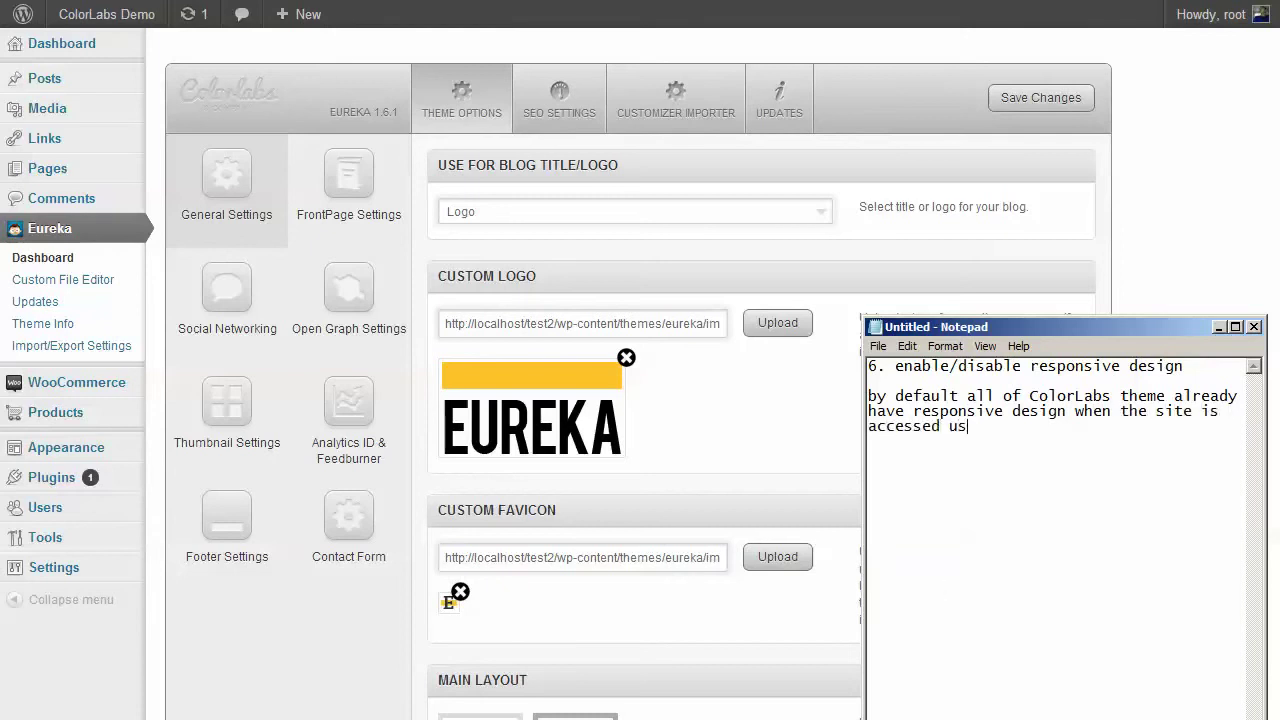
pyautogui.write('ing a sam')
pyautogui.press('BackSpace')
pyautogui.press('BackSpace')
pyautogui.write('maller screen (')
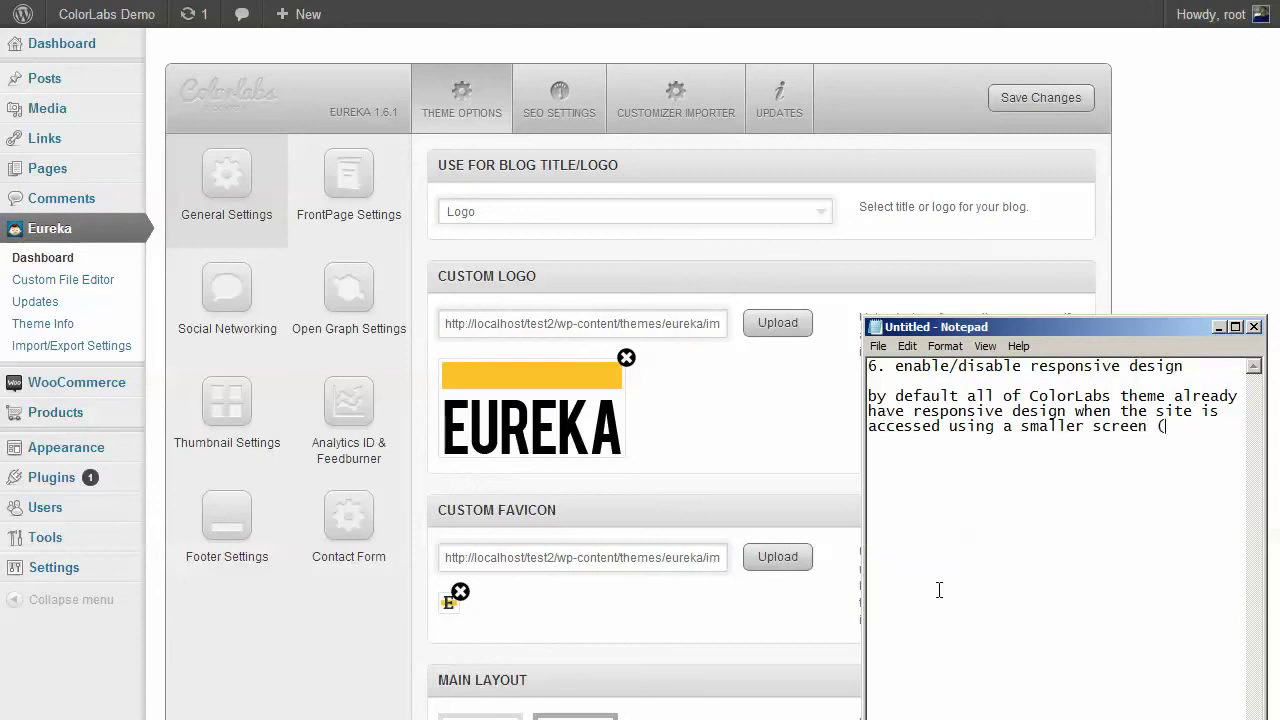
pyautogui.write('below 977px, such as table')
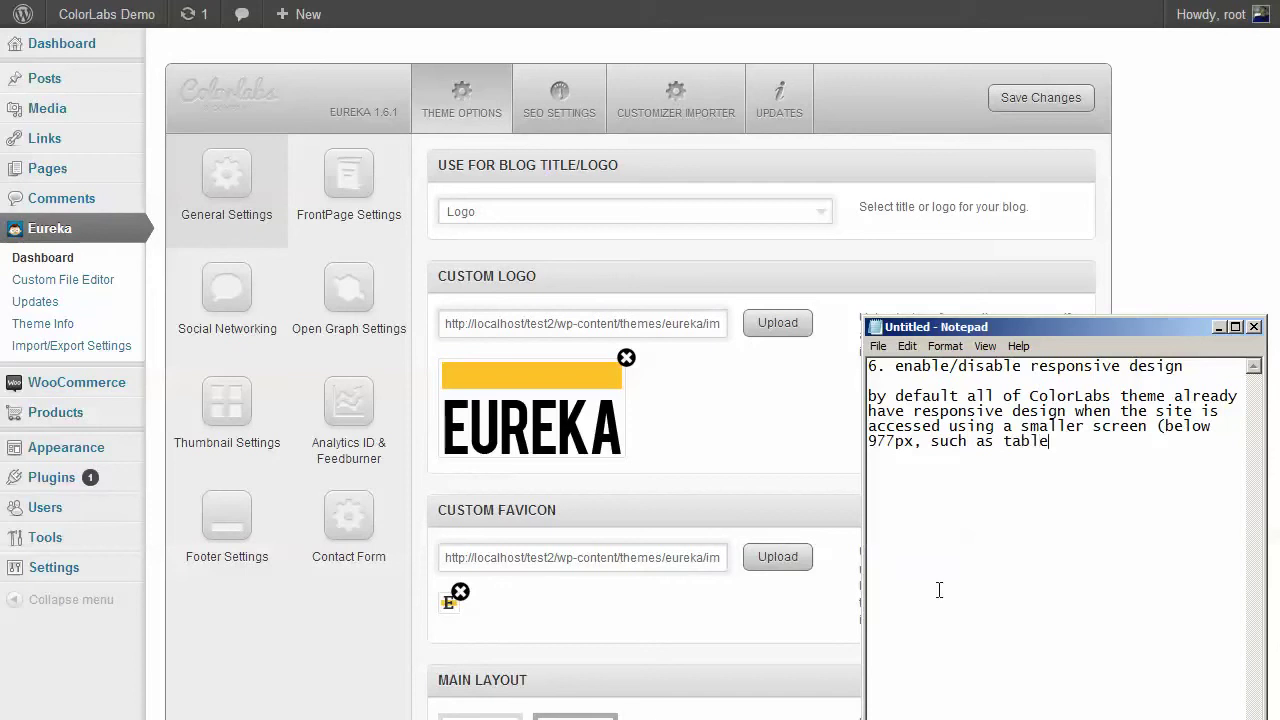
pyautogui.write('t or smartphone).  ')
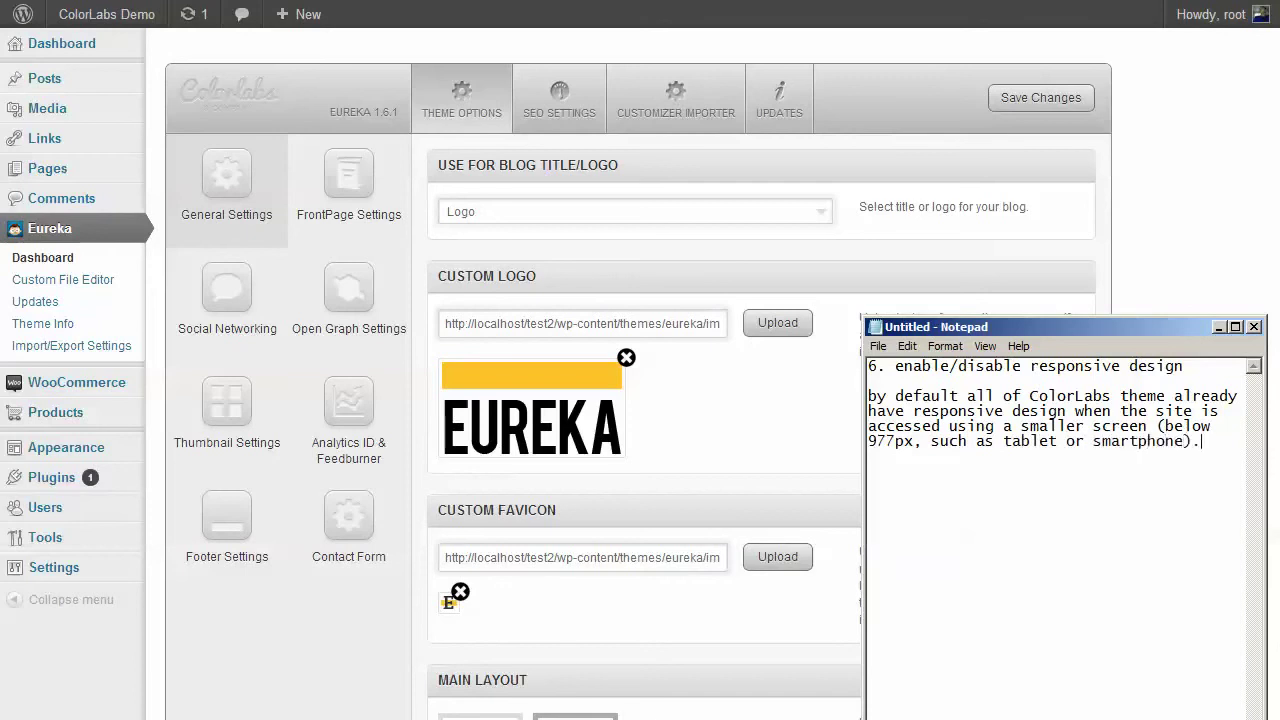
# - Start a second paragraph in the note with "when you choose to disable this feature, make sure if"
pyautogui.write('when you choose to disbale')
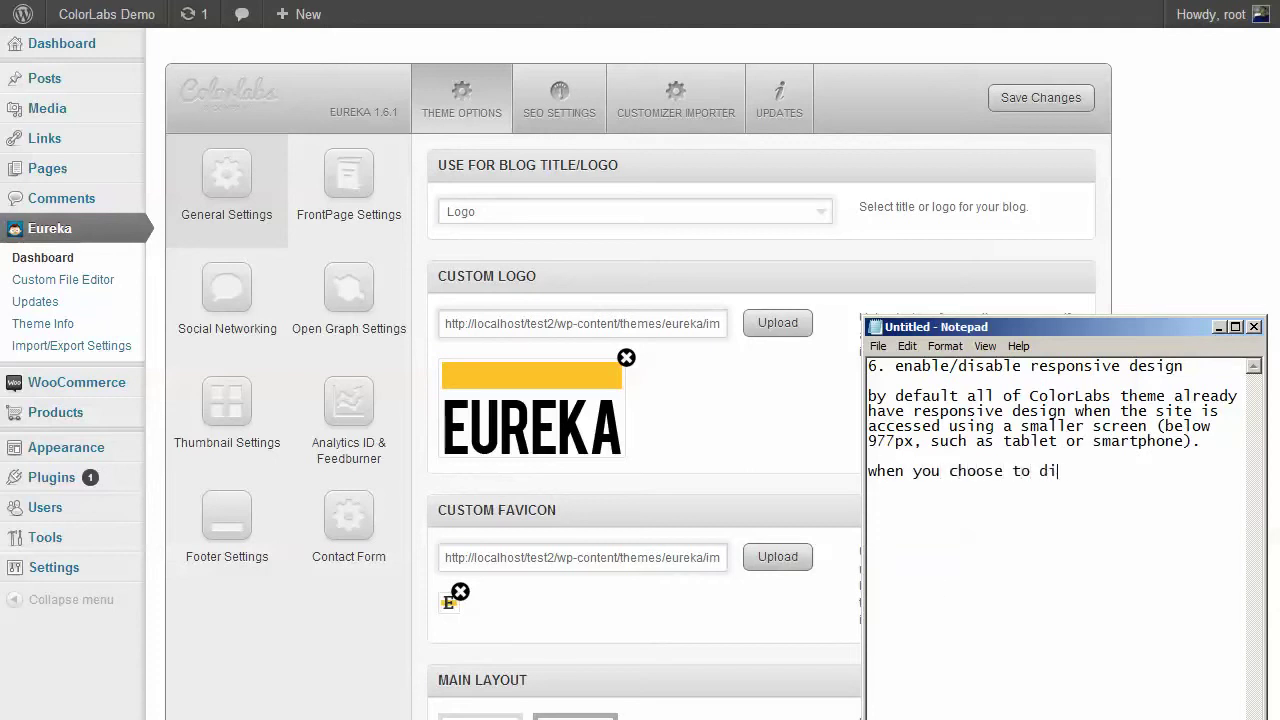
pyautogui.press('BackSpace')
pyautogui.press('BackSpace')
pyautogui.press('BackSpace')
pyautogui.press('BackSpace')
pyautogui.write('able this feature, make sure if ')
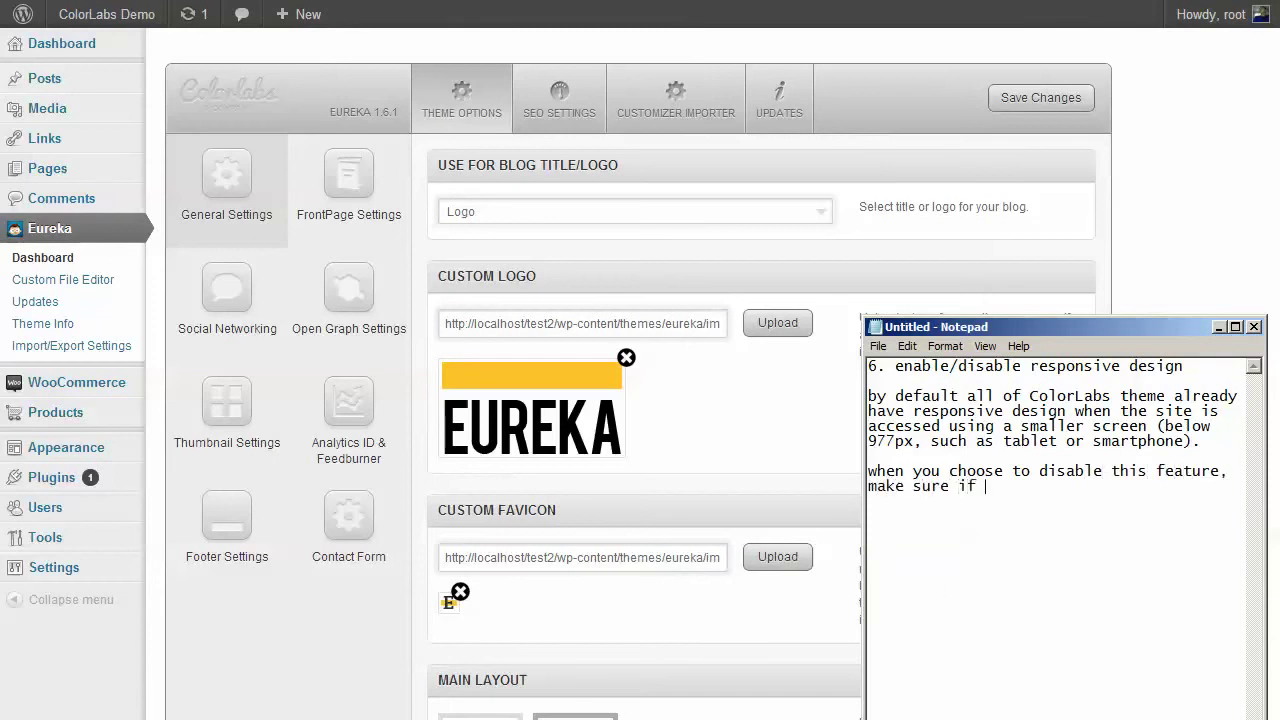
# - Finish the second paragraph with "at your browser view setting, you set the display as 'display pc display'"
pyautogui.write('at your browsew')
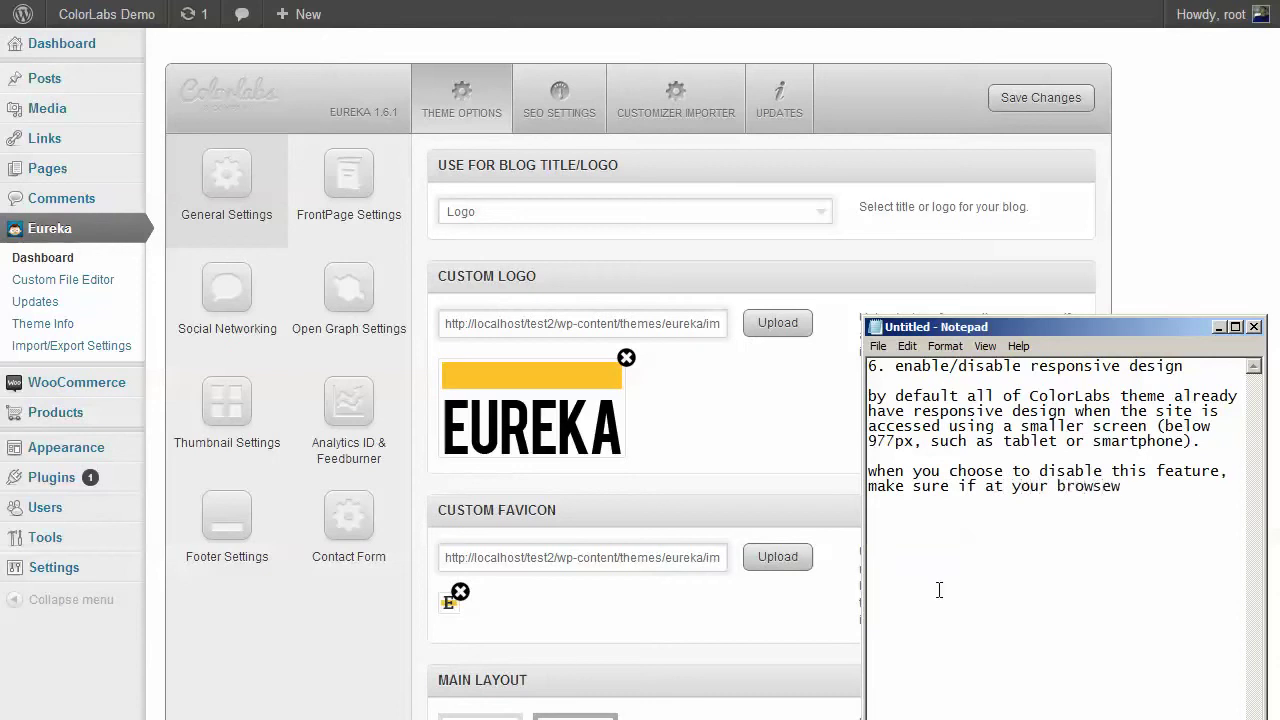
pyautogui.press('BackSpace')
pyautogui.write('r vide')
pyautogui.write(' s')
pyautogui.press('BackSpace')
pyautogui.press('BackSpace')
pyautogui.press('BackSpace')
pyautogui.press('BackSpace')
pyautogui.write('ew setting, you')
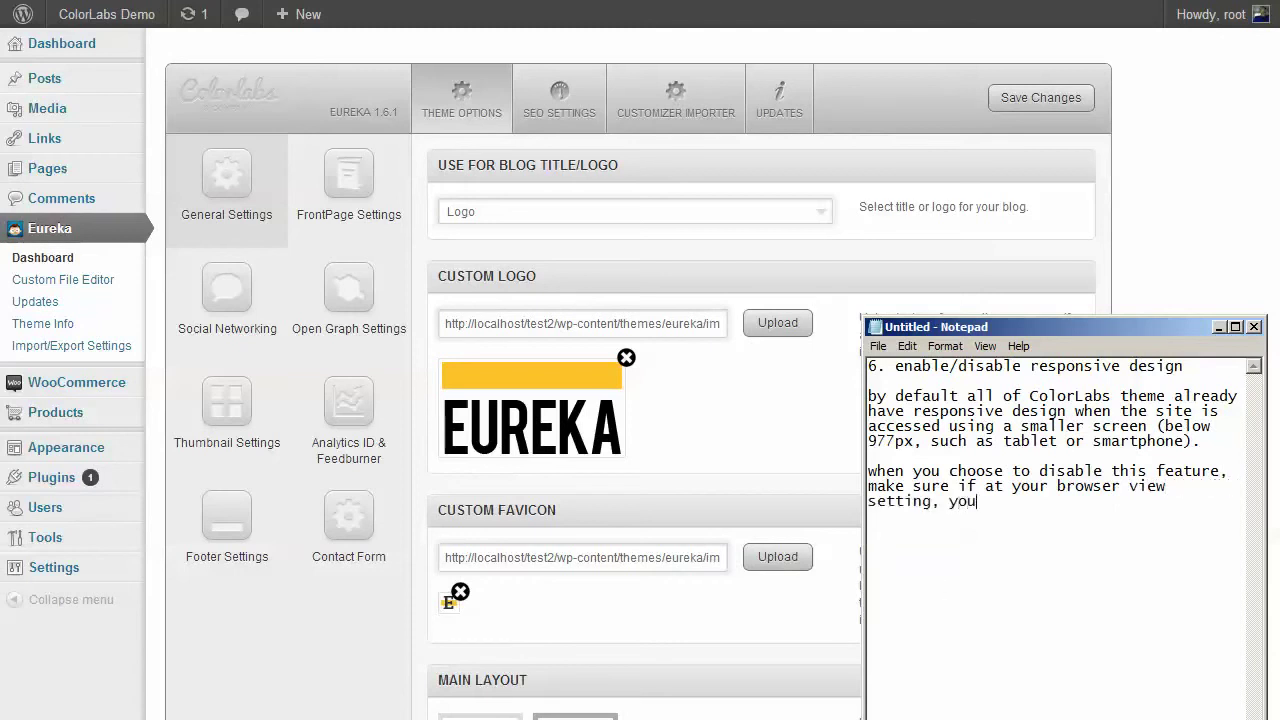
pyautogui.write(" set the display as 'dis")
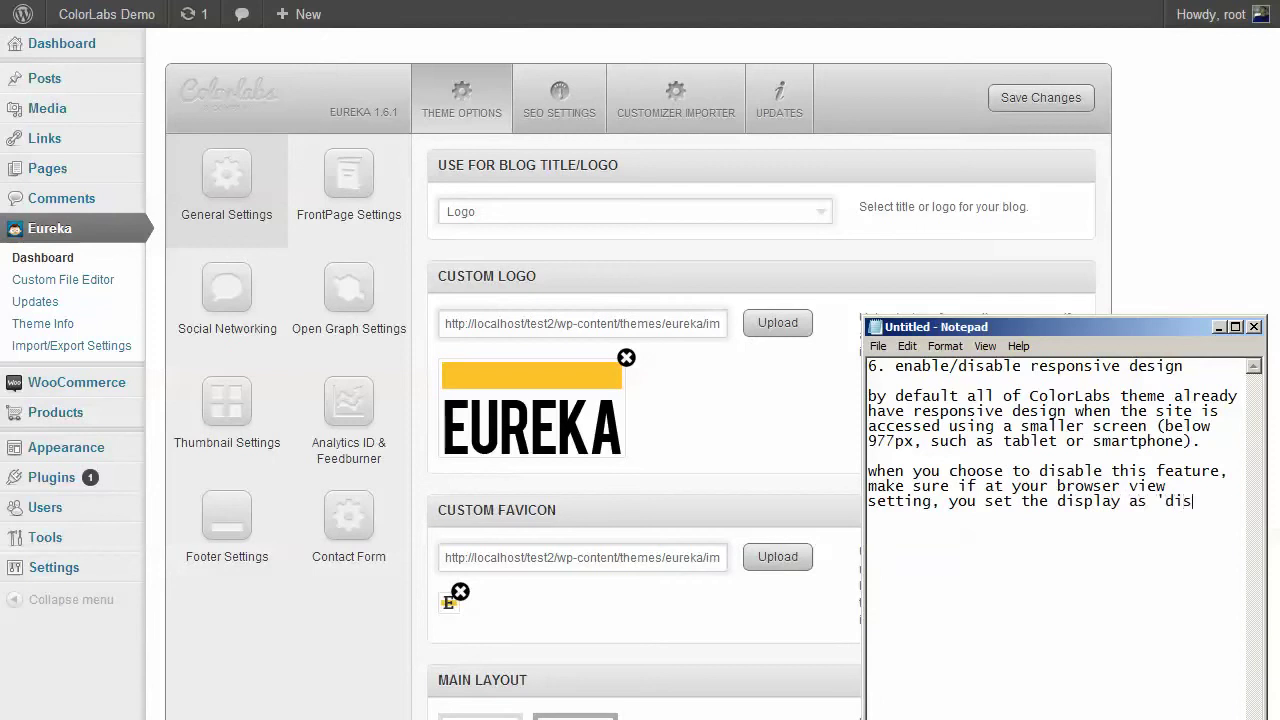
pyautogui.write('play pc display')
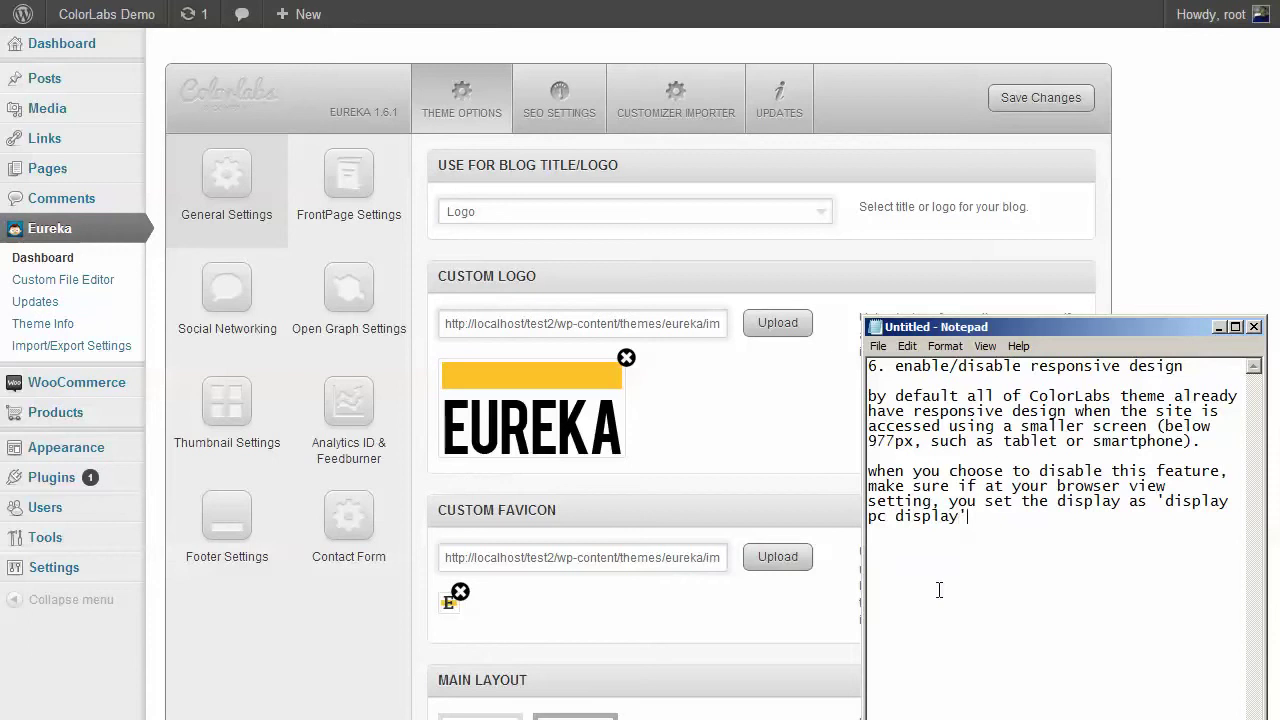
pyautogui.write("'")
# - Replace the note with "ok let's test it" and return to the theme options page
pyautogui.hotkey('ctrl', 'a')
pyautogui.press('BackSpace')
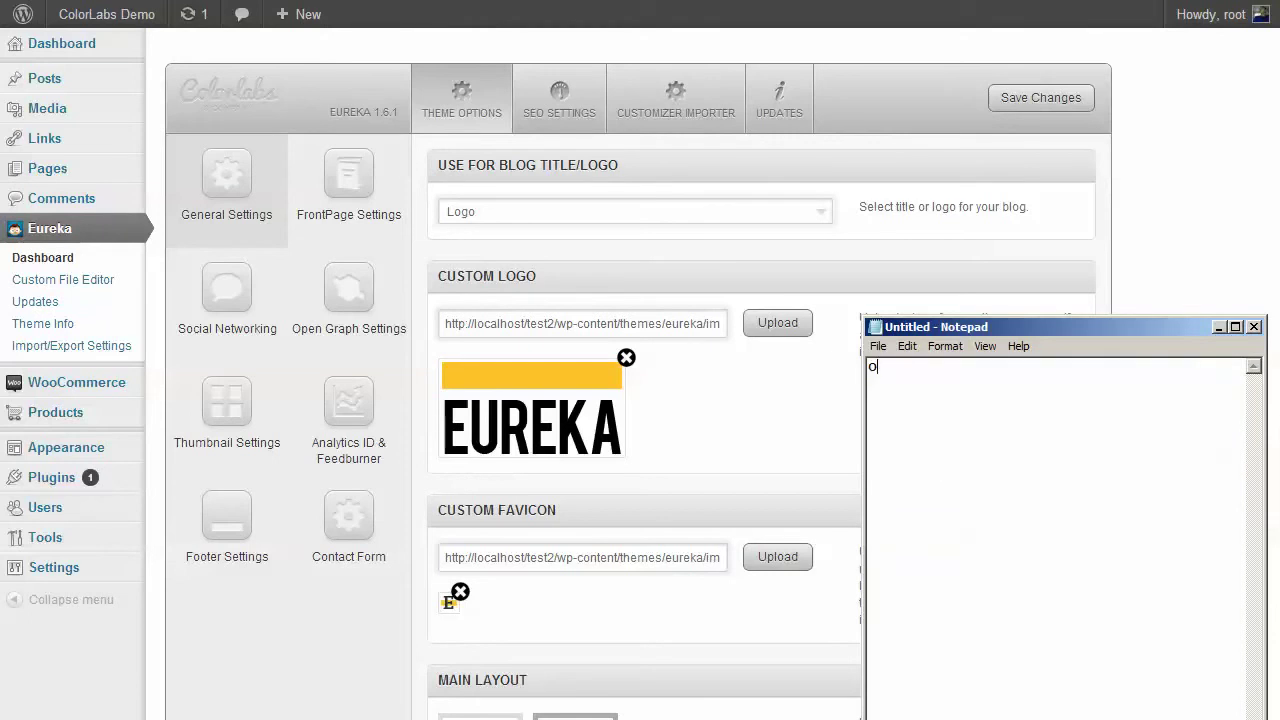
pyautogui.write("ok let's test it")
pyautogui.click(779, 418)
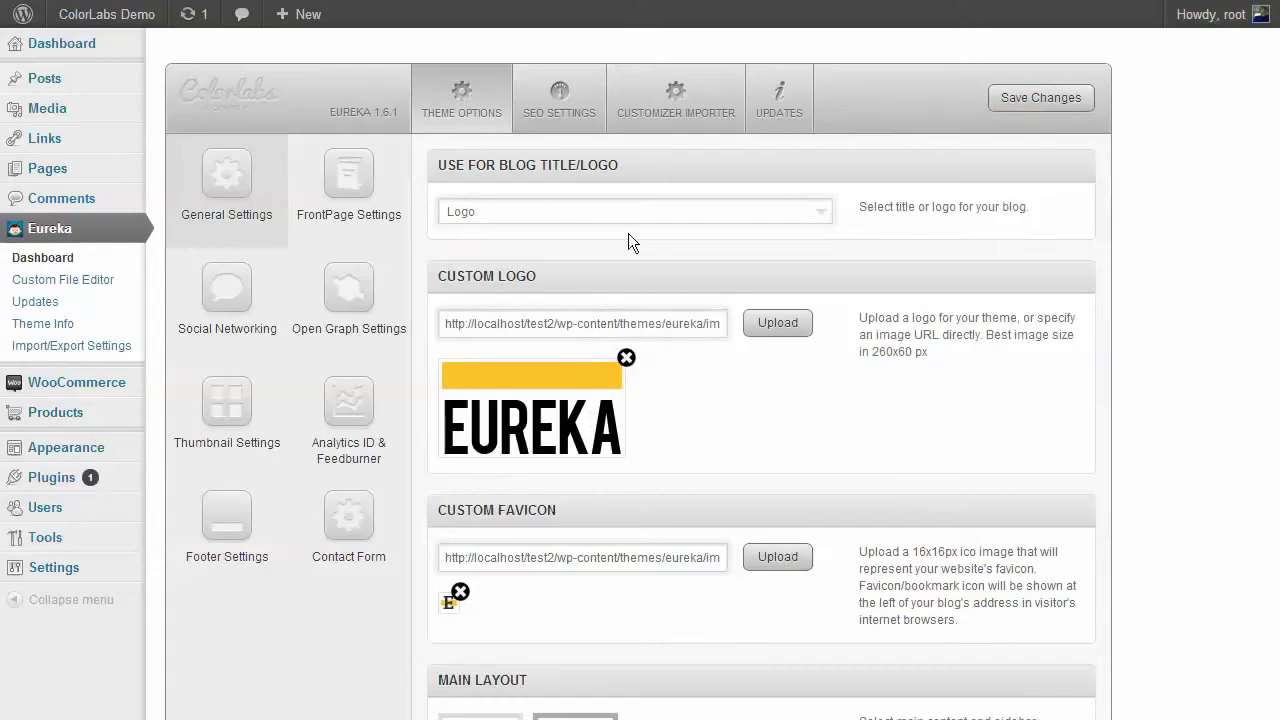
# - Set the blog title/logo option to Title, save the changes, and reload the site's front page to check the header
pyautogui.click(546, 214)
pyautogui.click(493, 246)
pyautogui.click(1048, 96)
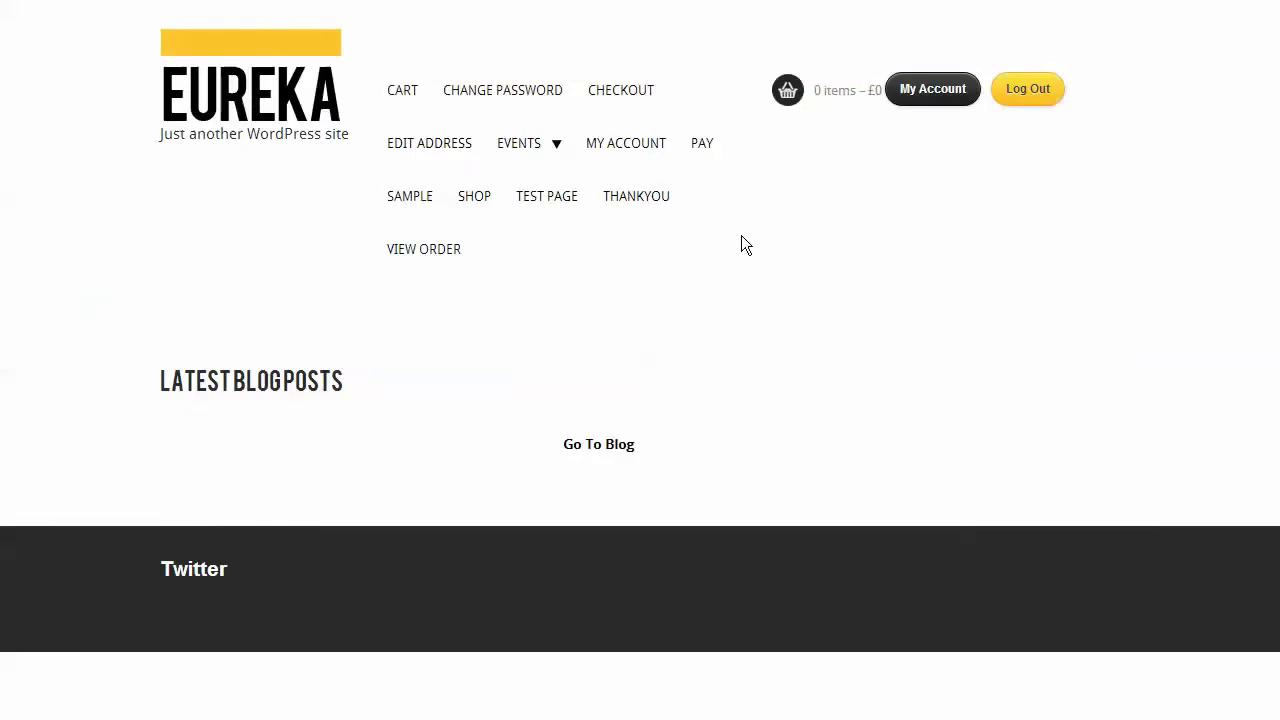
pyautogui.rightClick(741, 235)
pyautogui.click(824, 296)
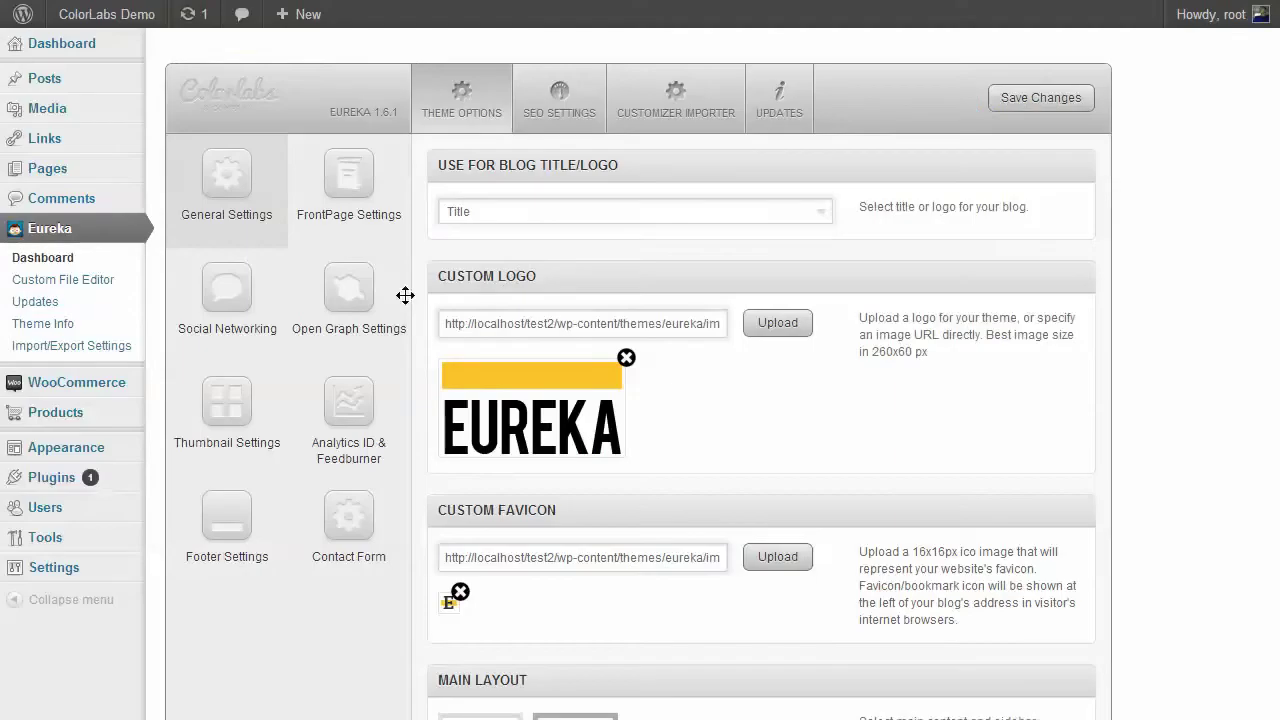
# - Set the blog title/logo option to Logo and select the left sidebar for the main layout
pyautogui.click(507, 215)
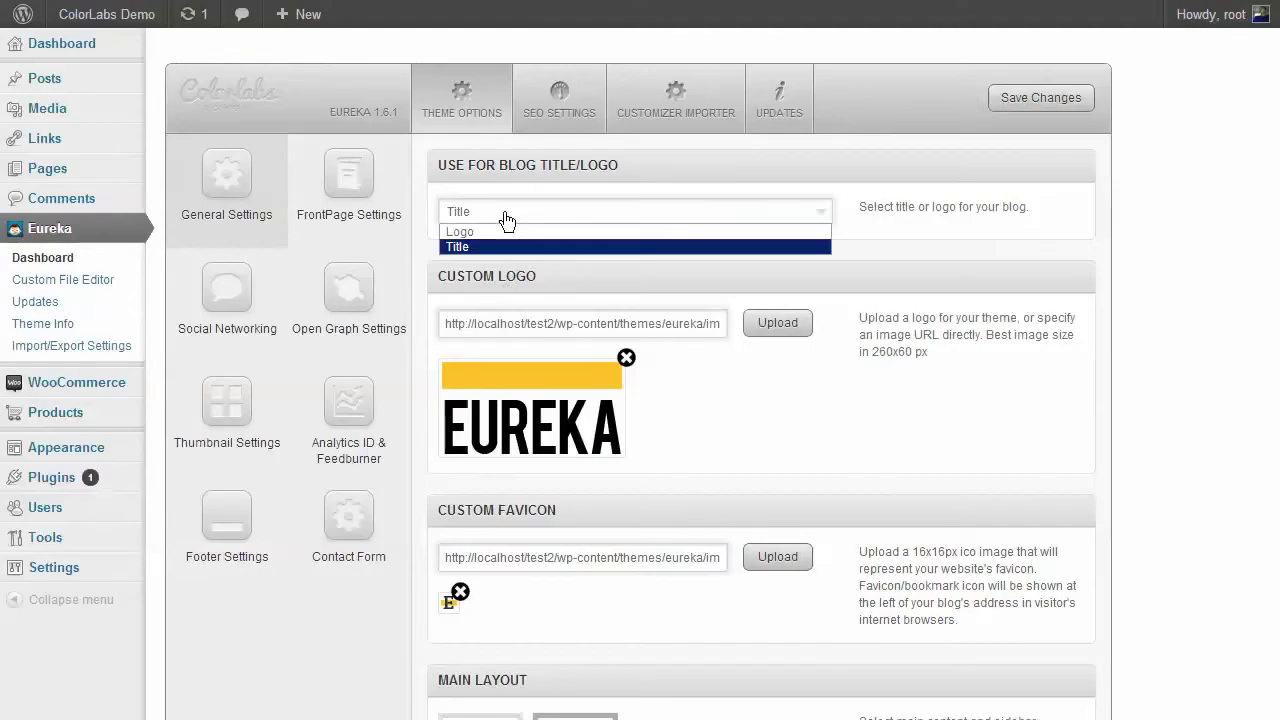
pyautogui.click(497, 232)
pyautogui.scroll(-4, 761, 360)
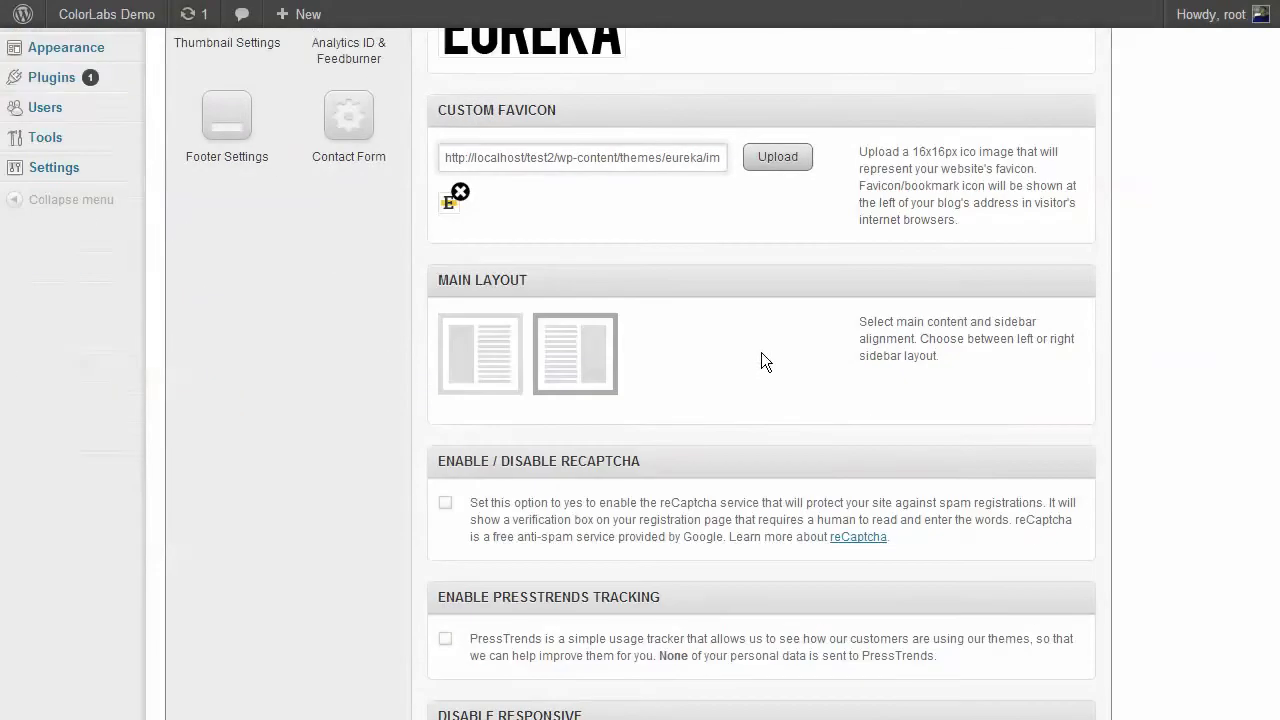
pyautogui.click(486, 357)
# - Replace the note with "main layout only visible on the single post/page/product" and return to the theme options page
pyautogui.hotkey('alt', 'Tab')
pyautogui.hotkey('ctrl', 'a')
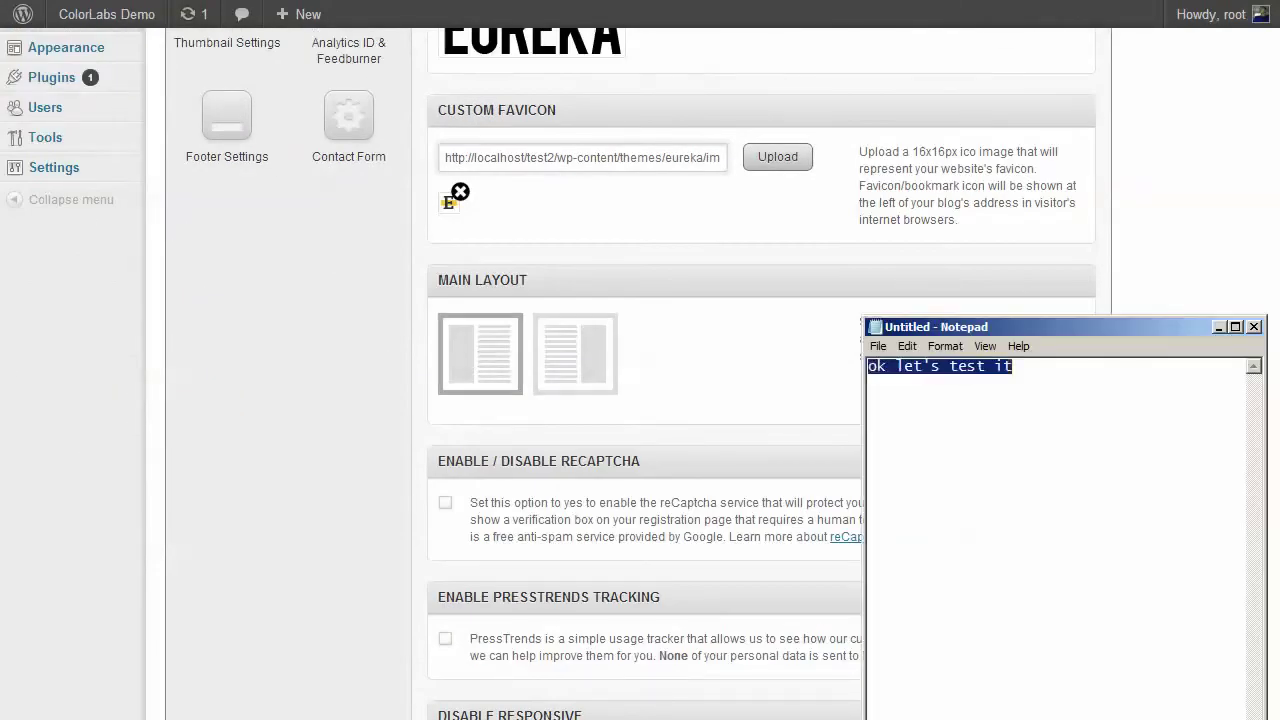
pyautogui.write('main lay')
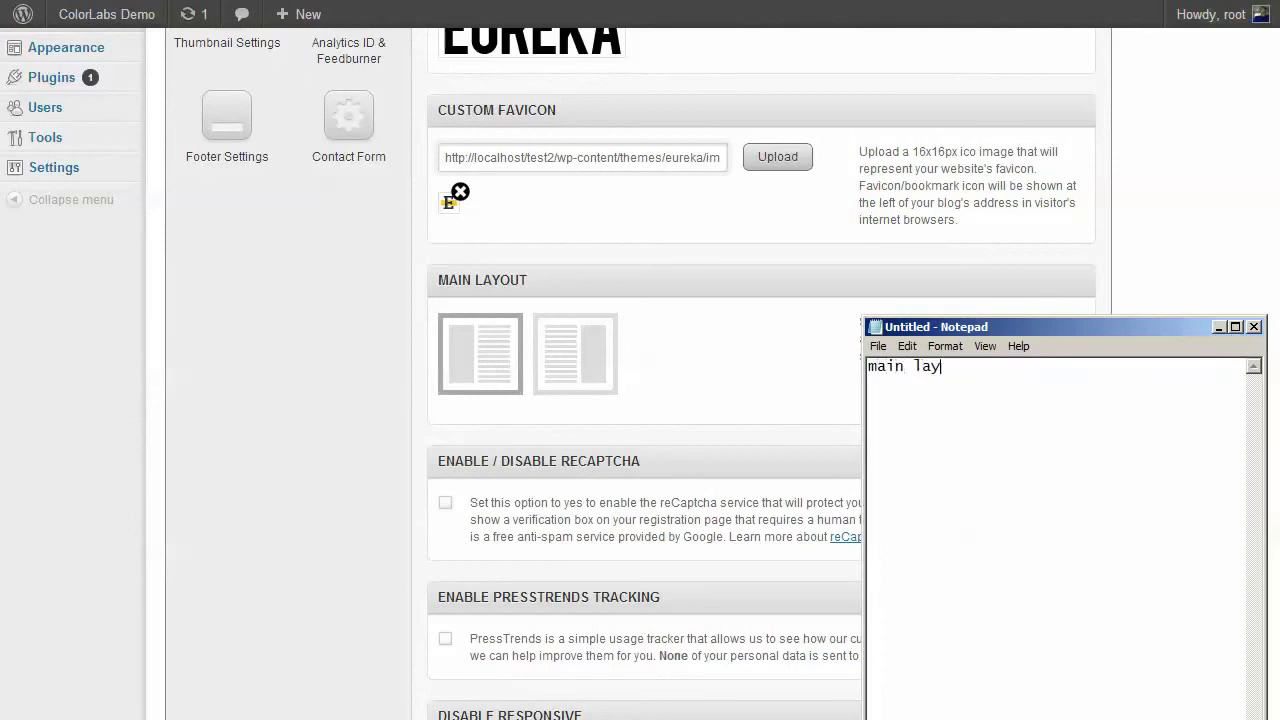
pyautogui.write('out onlu')
pyautogui.press('BackSpace')
pyautogui.write('y visible on the')
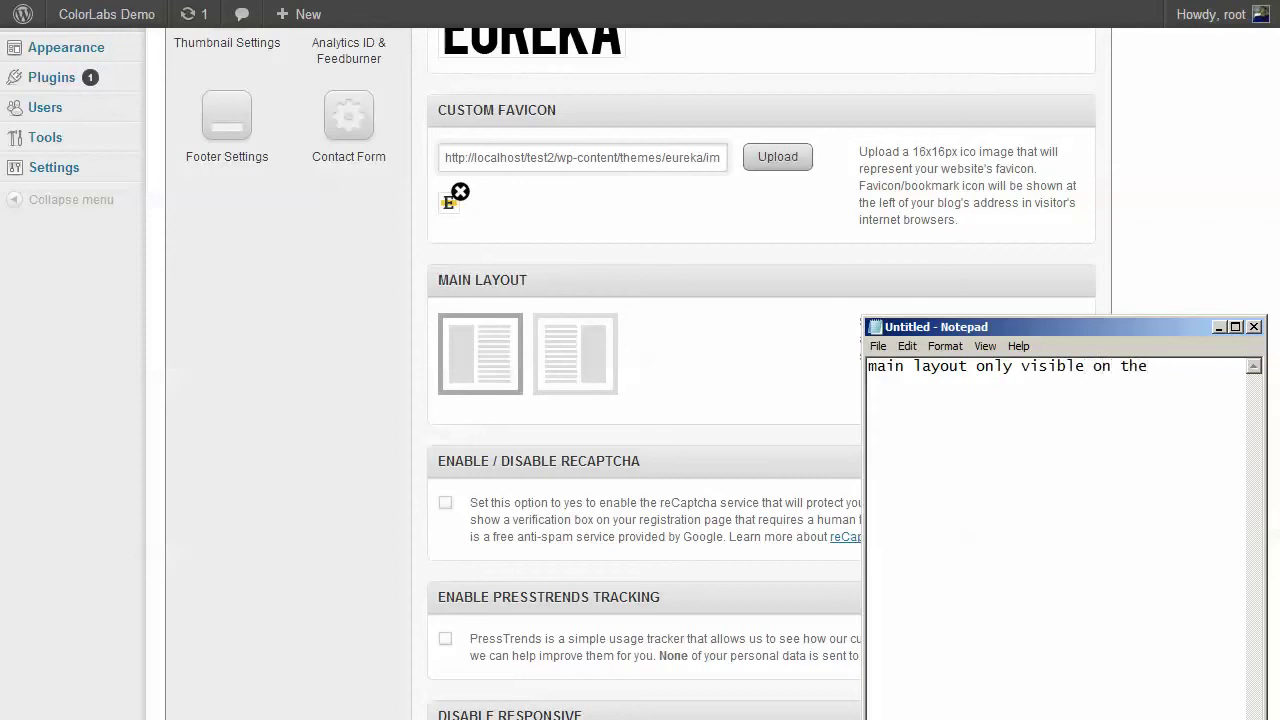
pyautogui.write(' single post/page/product')
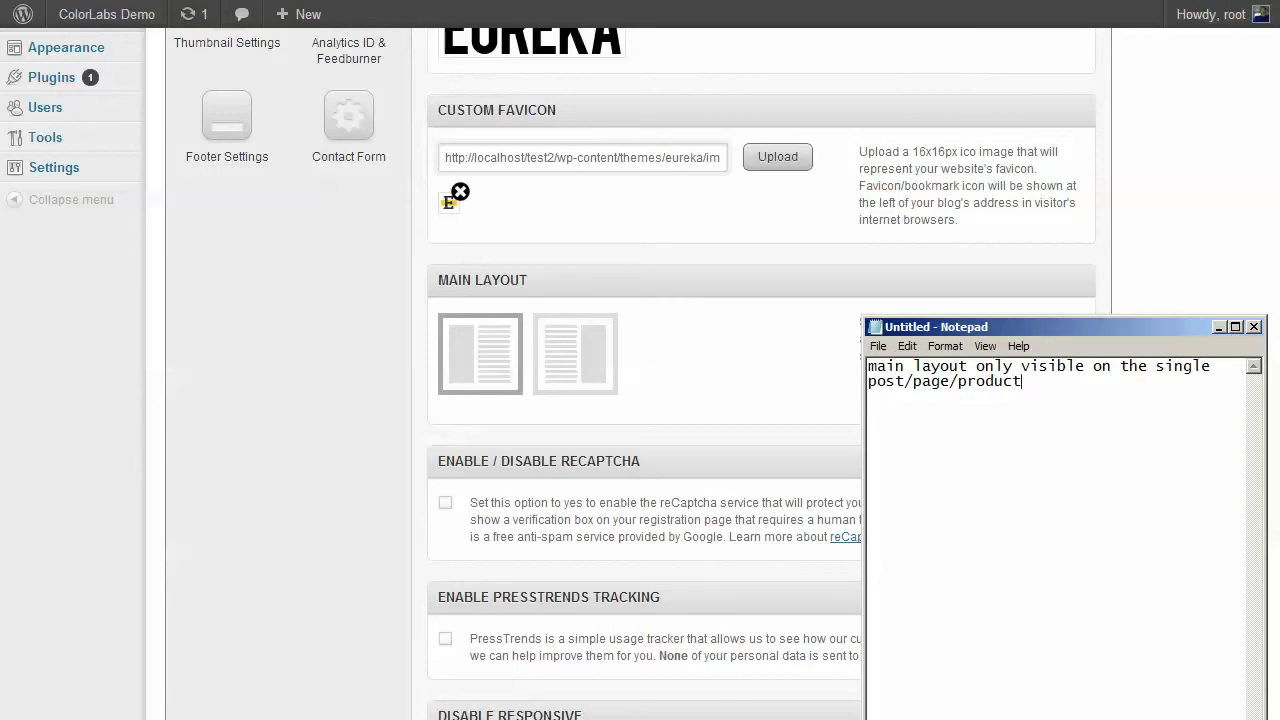
pyautogui.click(326, 399)
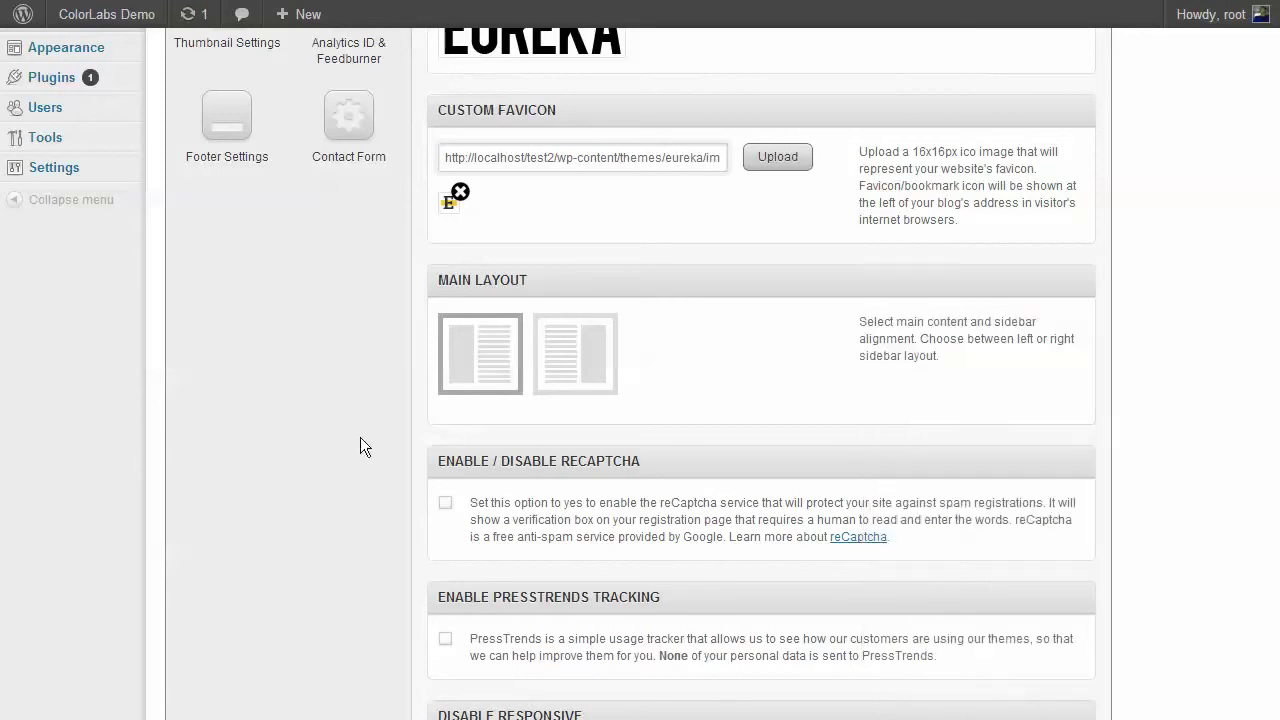
# - Try the right sidebar for the main layout and select the left sidebar again
pyautogui.click(569, 357)
pyautogui.click(491, 380)
pyautogui.scroll(4, 1107, 211)
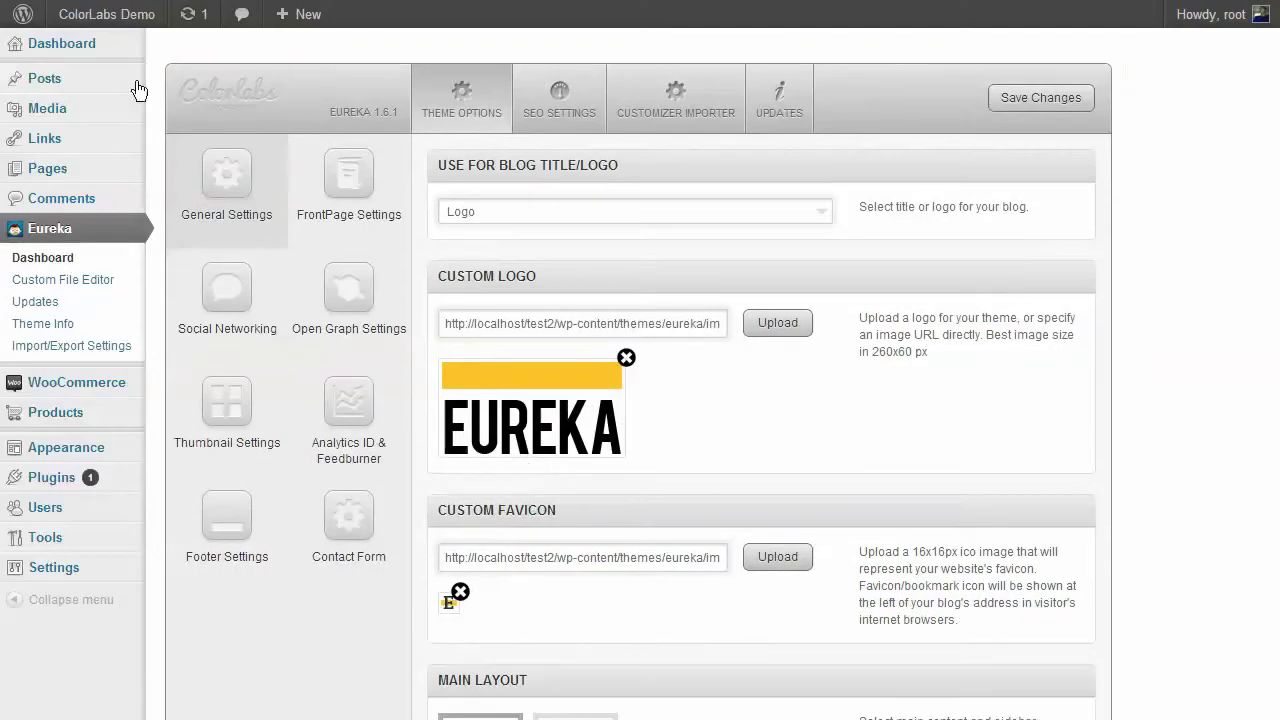
# - Open a new post for editing and copy the first three Lorem Ipsum paragraphs from the bookmarked generator page
pyautogui.moveTo(60, 82)
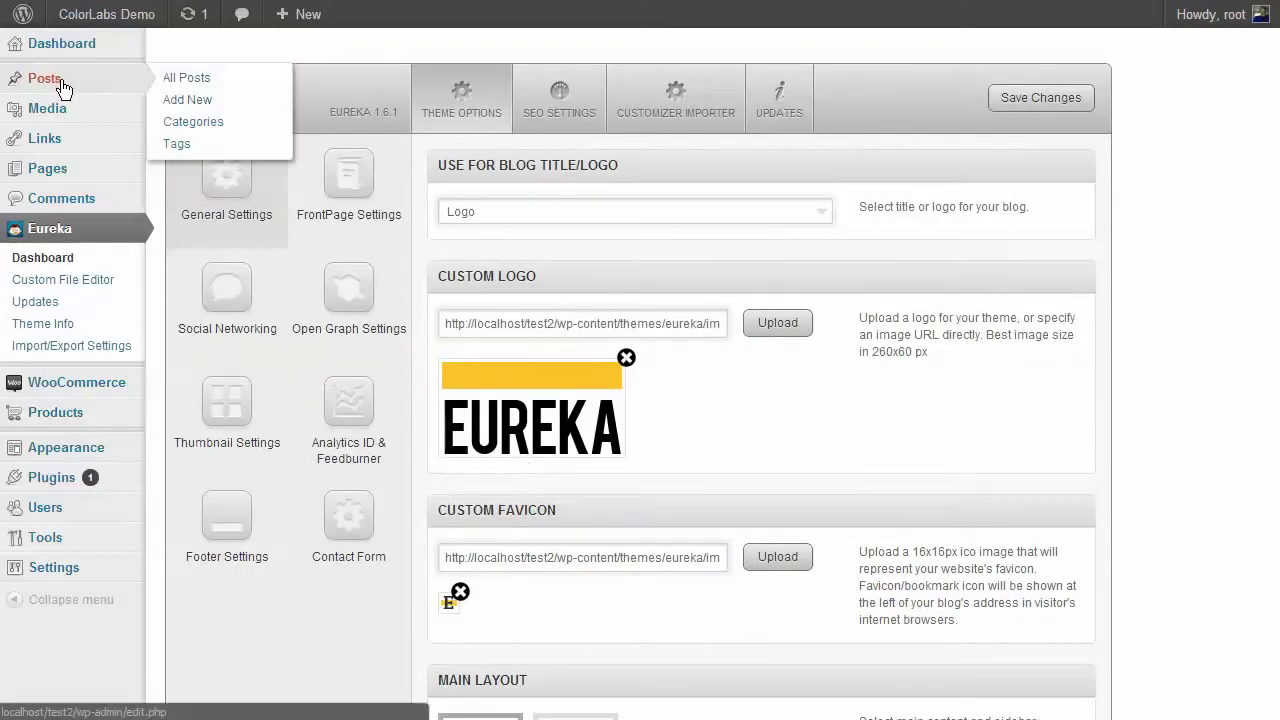
pyautogui.click(173, 101)
pyautogui.hotkey('ctrl', 't')
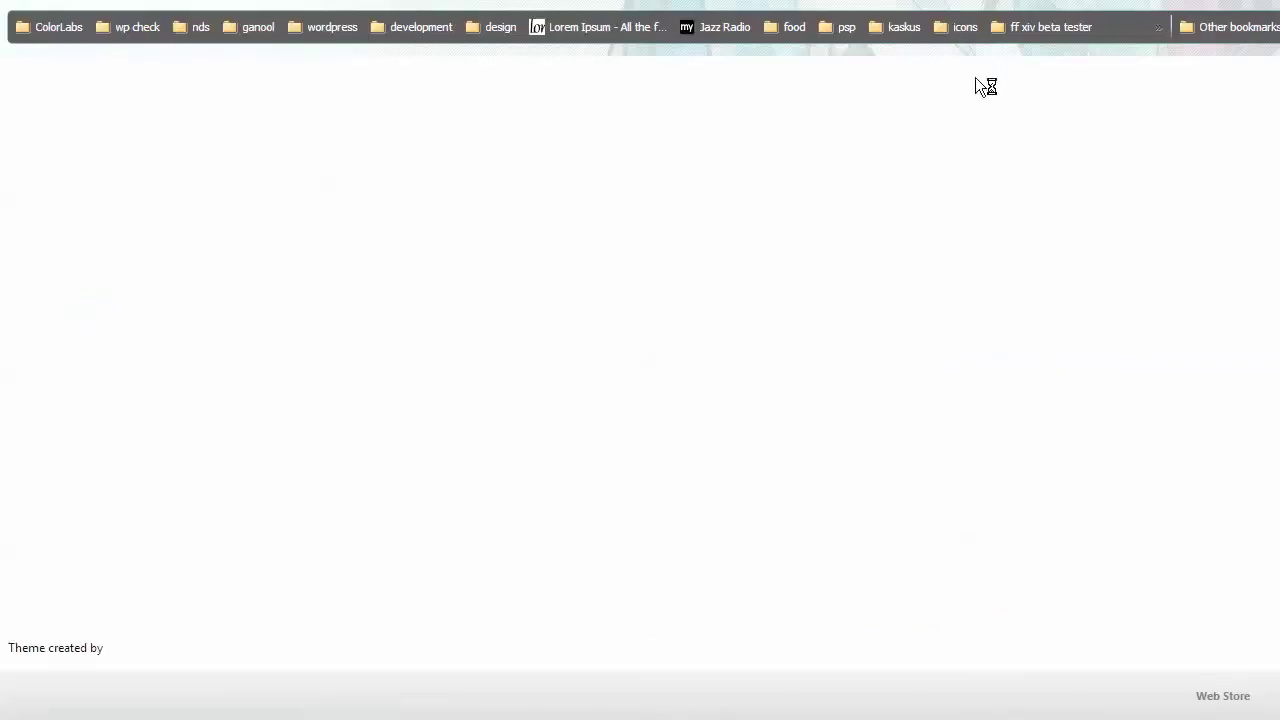
pyautogui.click(594, 37)
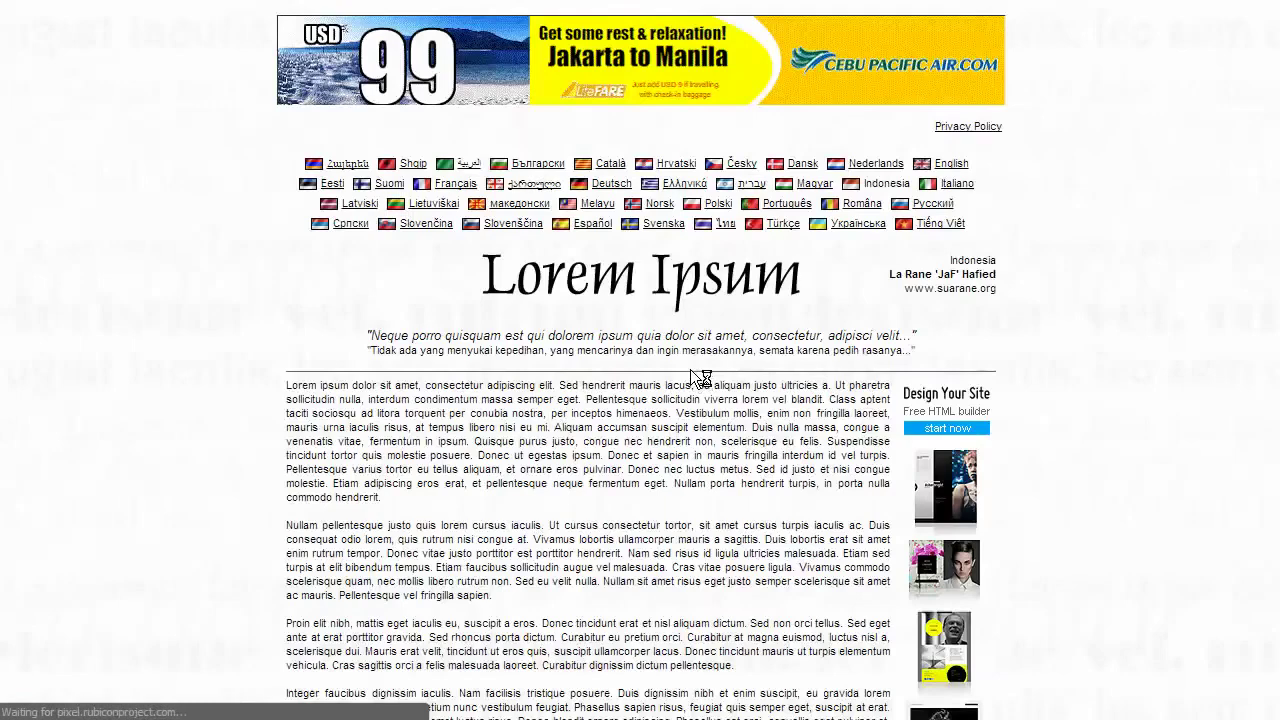
pyautogui.scroll(-2, 648, 432)
pyautogui.moveTo(289, 187); pyautogui.dragTo(736, 467)
pyautogui.rightClick(649, 451)
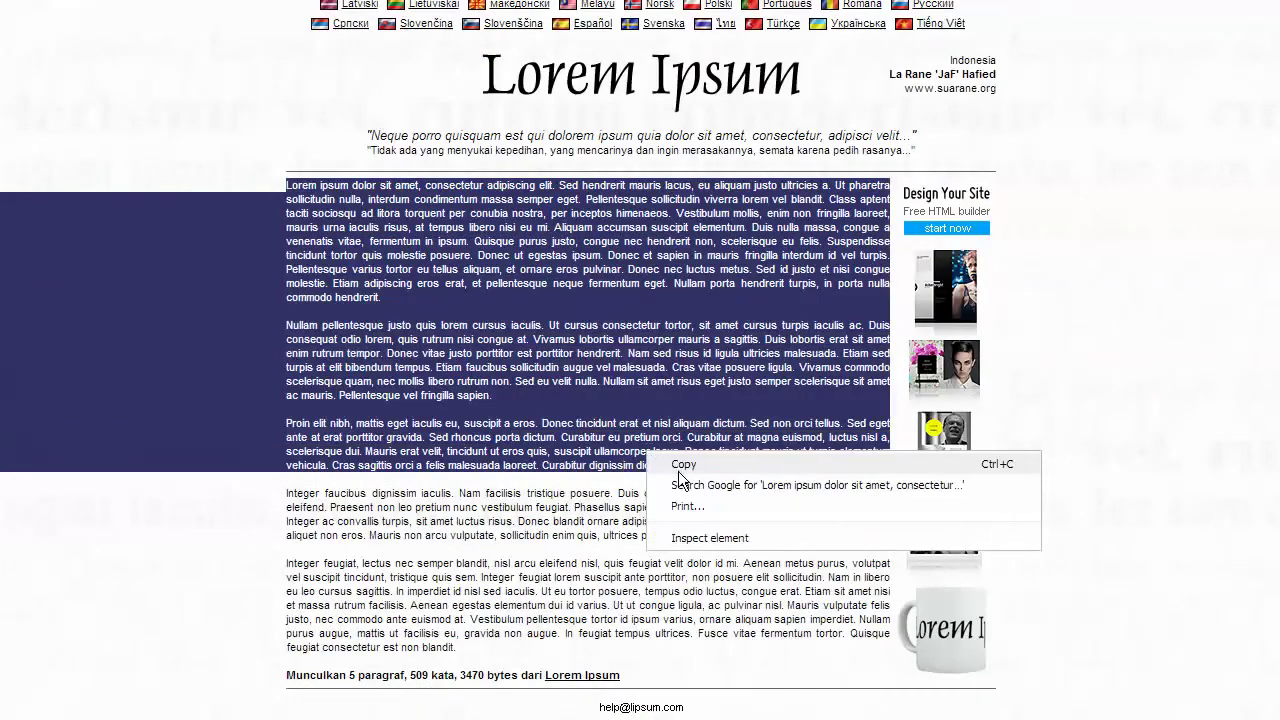
pyautogui.click(678, 458)
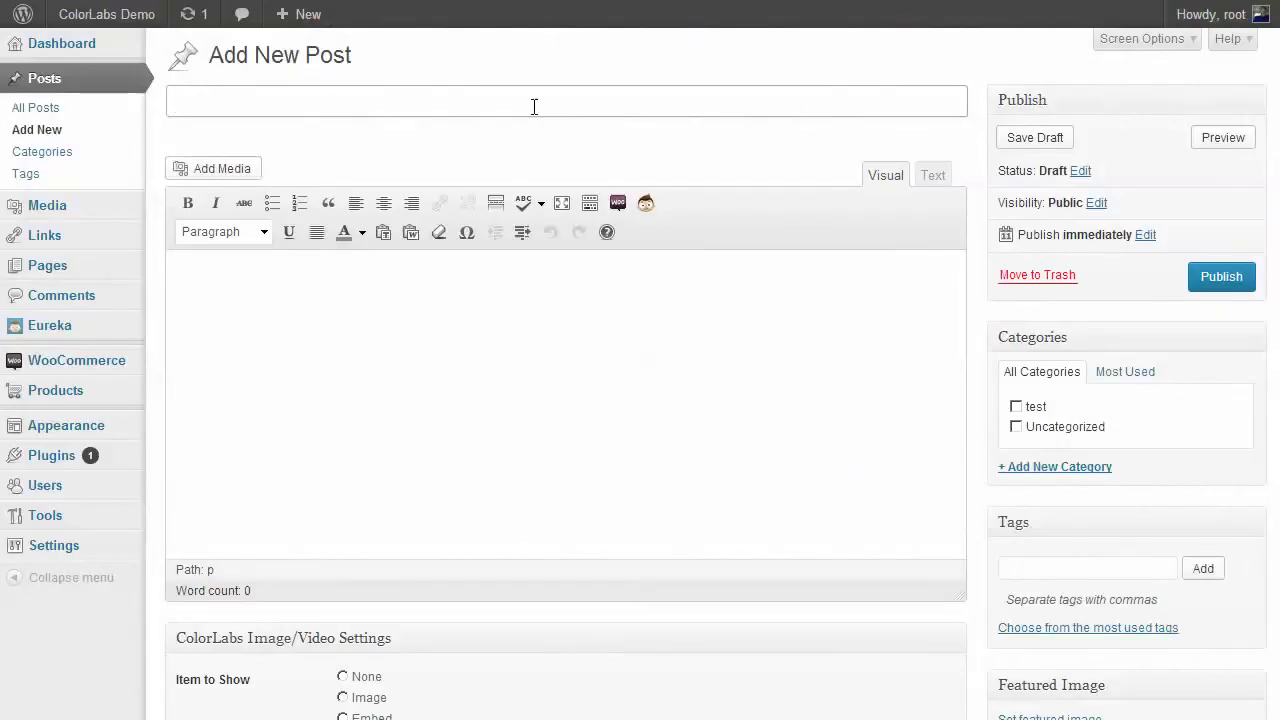
# - Publish a post titled "sample post" with the copied Lorem Ipsum paragraphs and view it on the site to check the sidebar
pyautogui.write('sample post')
pyautogui.press('Tab')
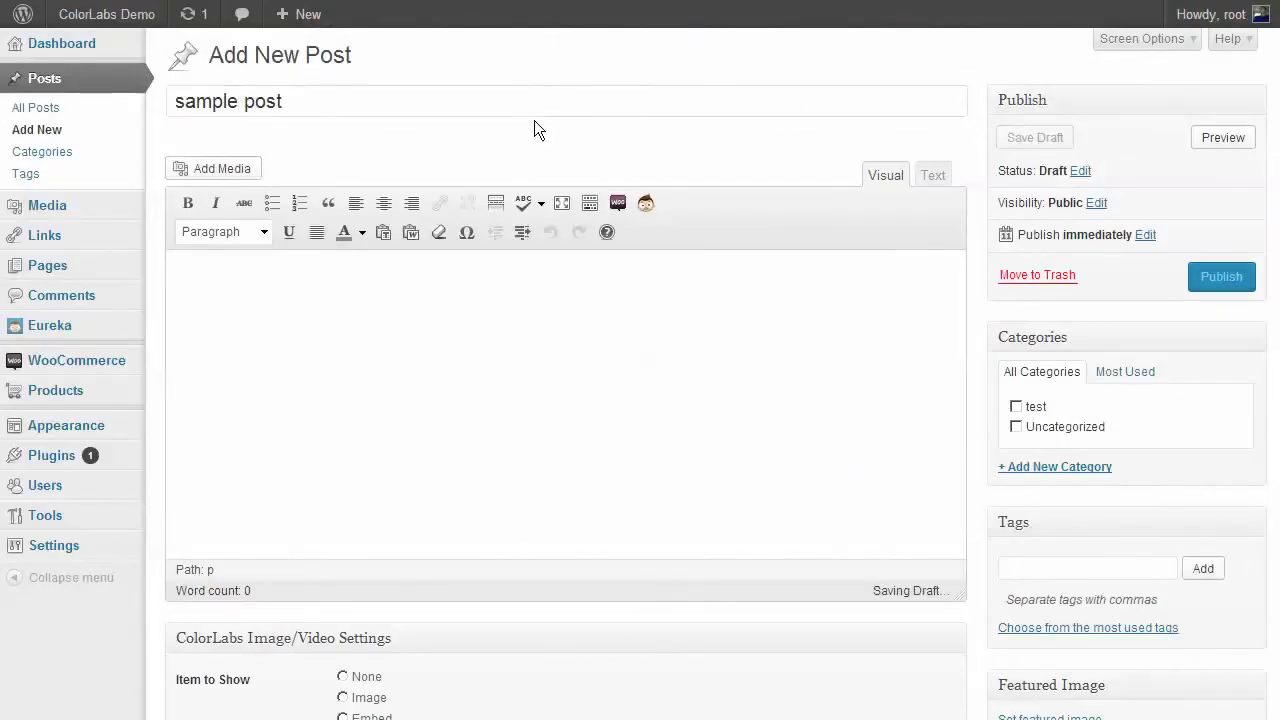
pyautogui.hotkey('ctrl', 'v')
pyautogui.click(1221, 277)
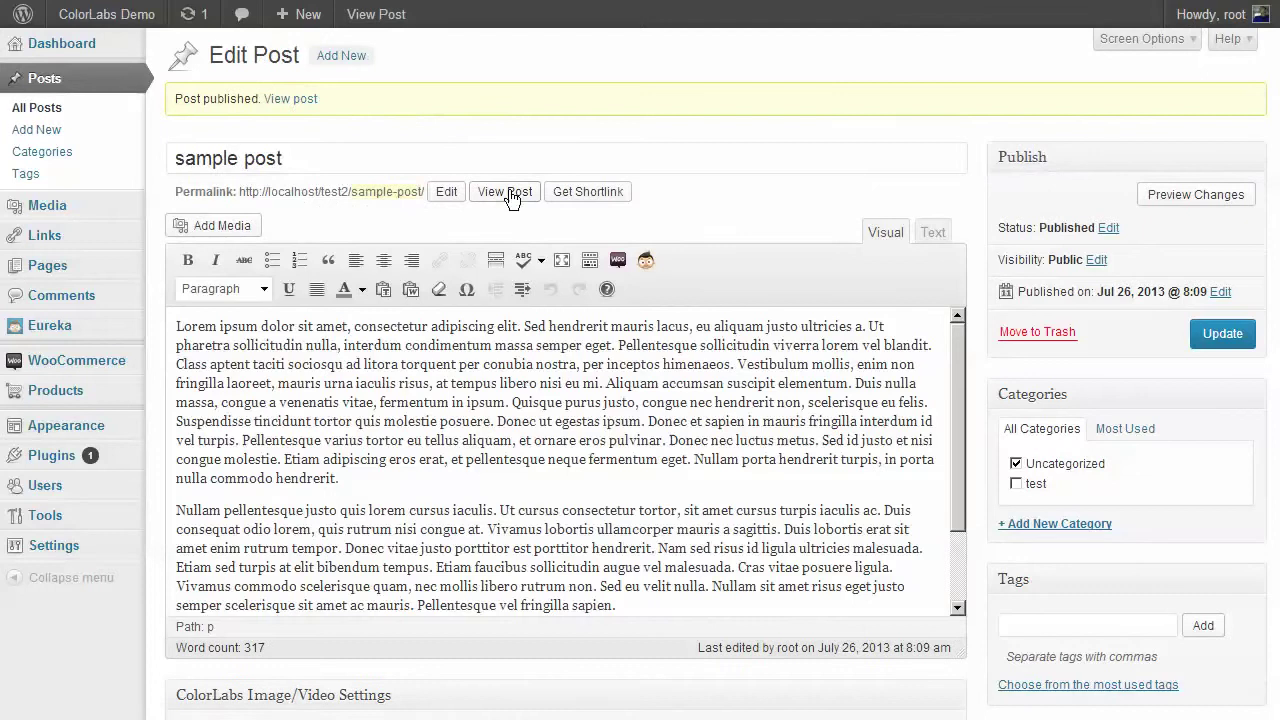
pyautogui.click(606, 199)
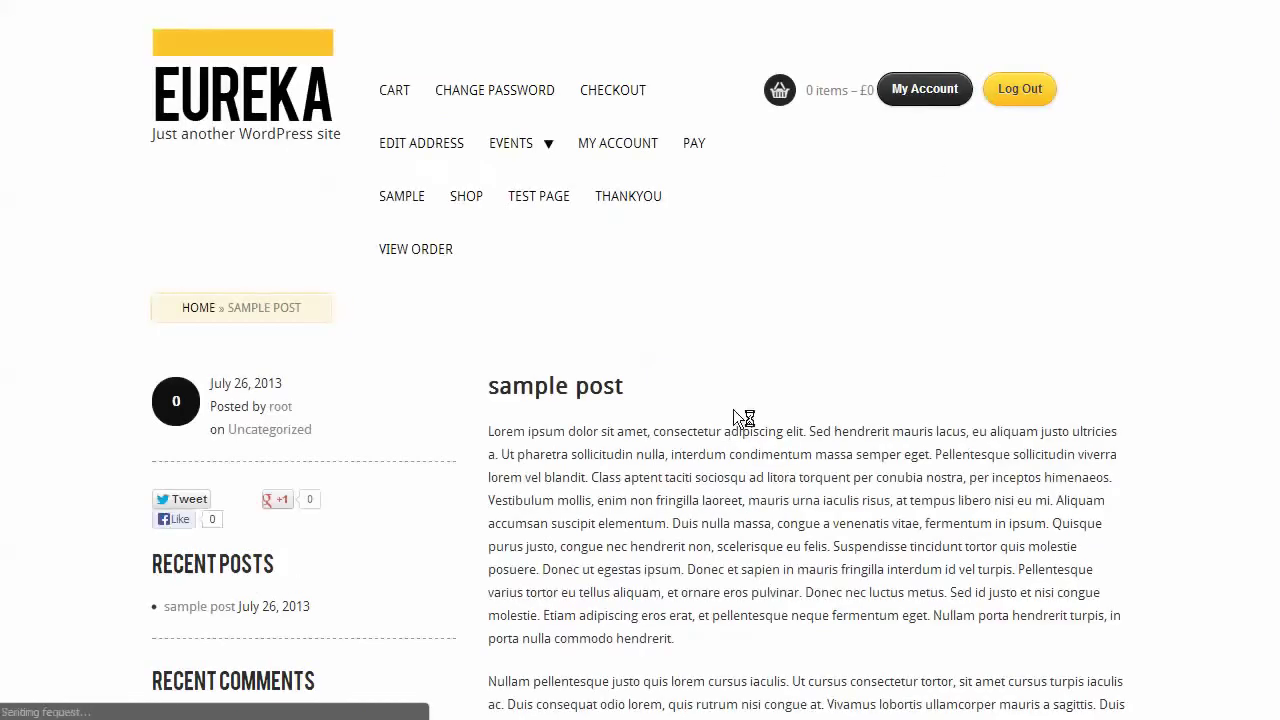
pyautogui.scroll(-5, 737, 420)
pyautogui.scroll(3, 729, 363)
pyautogui.scroll(2, 741, 363)
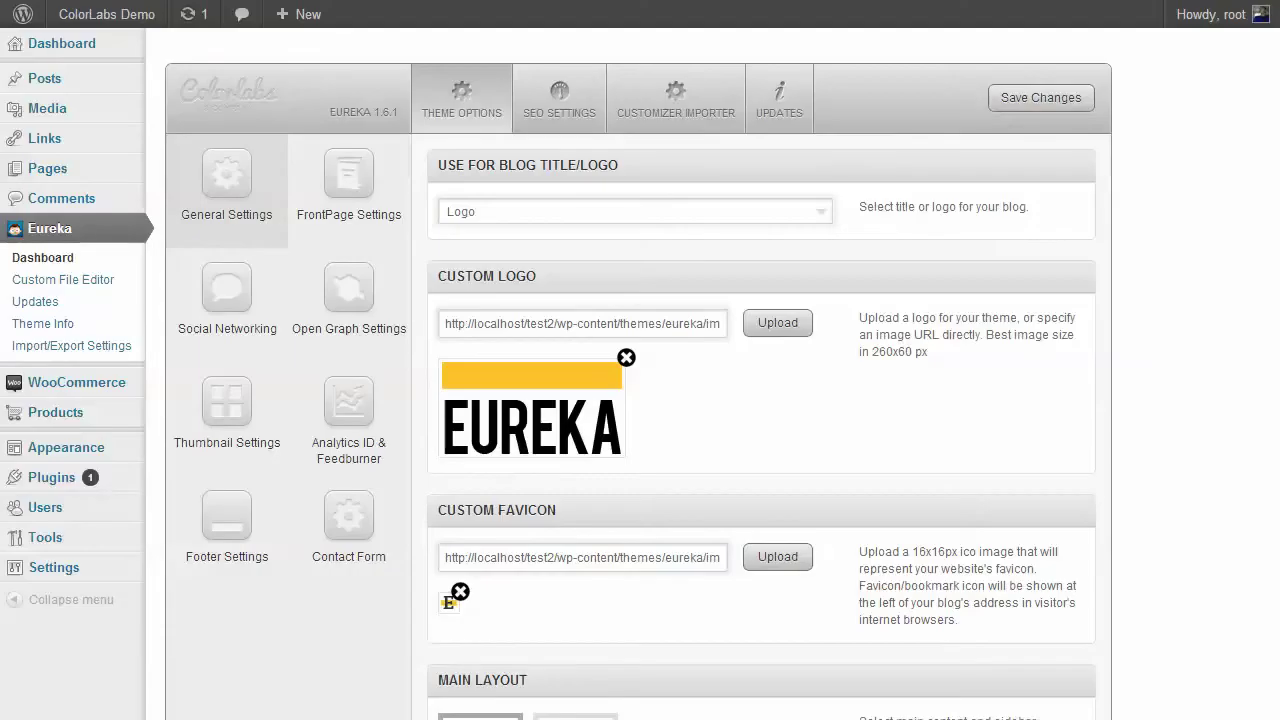
# - Set the main layout to the right sidebar, save the changes, and reload the sample post to check it
pyautogui.scroll(-5, 680, 309)
pyautogui.scroll(5, 906, 457)
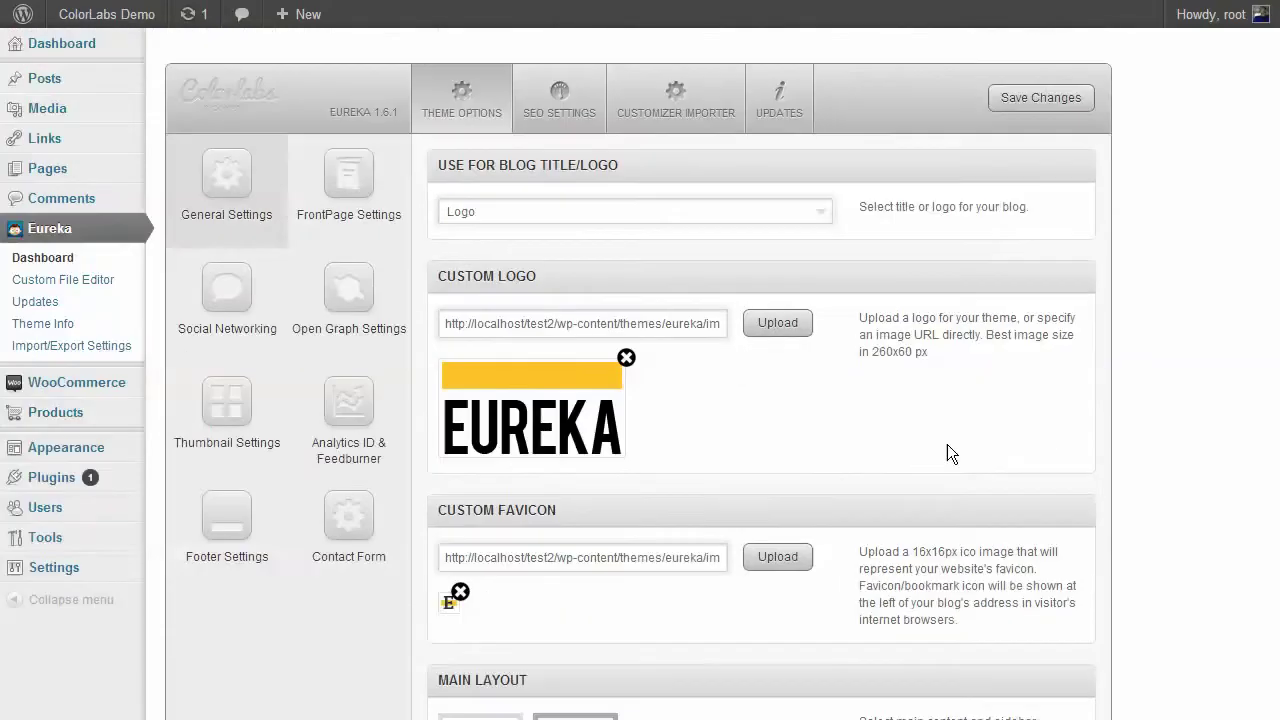
pyautogui.click(1046, 99)
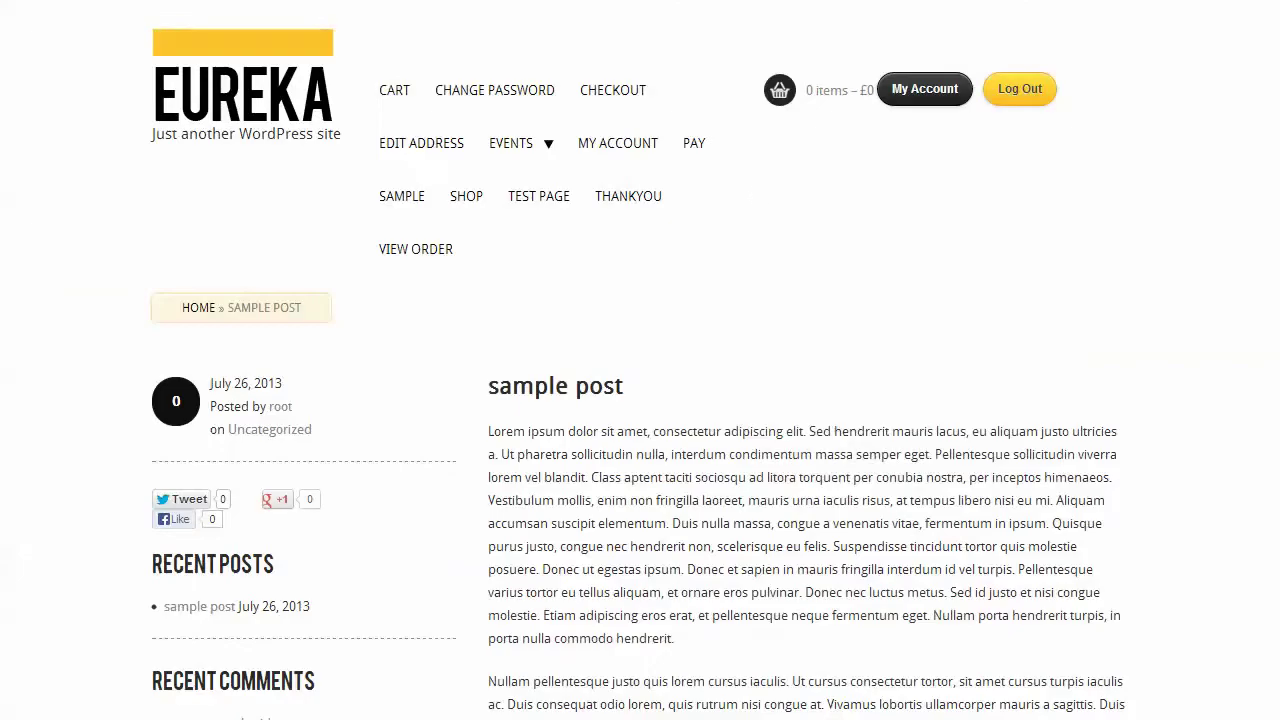
pyautogui.rightClick(755, 184)
pyautogui.click(782, 248)
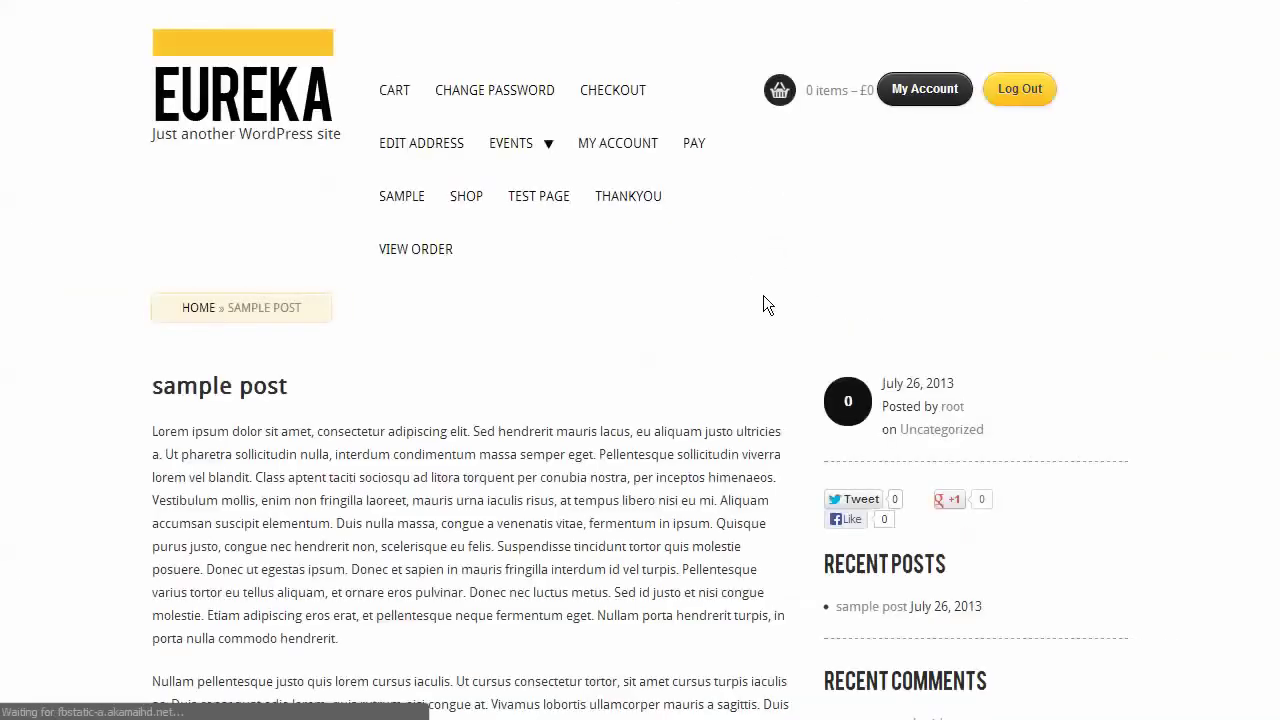
pyautogui.scroll(-4, 767, 419)
# - Replace the note with "the sidebar will change its position" and return to the theme options page
pyautogui.hotkey('alt', 'Tab')
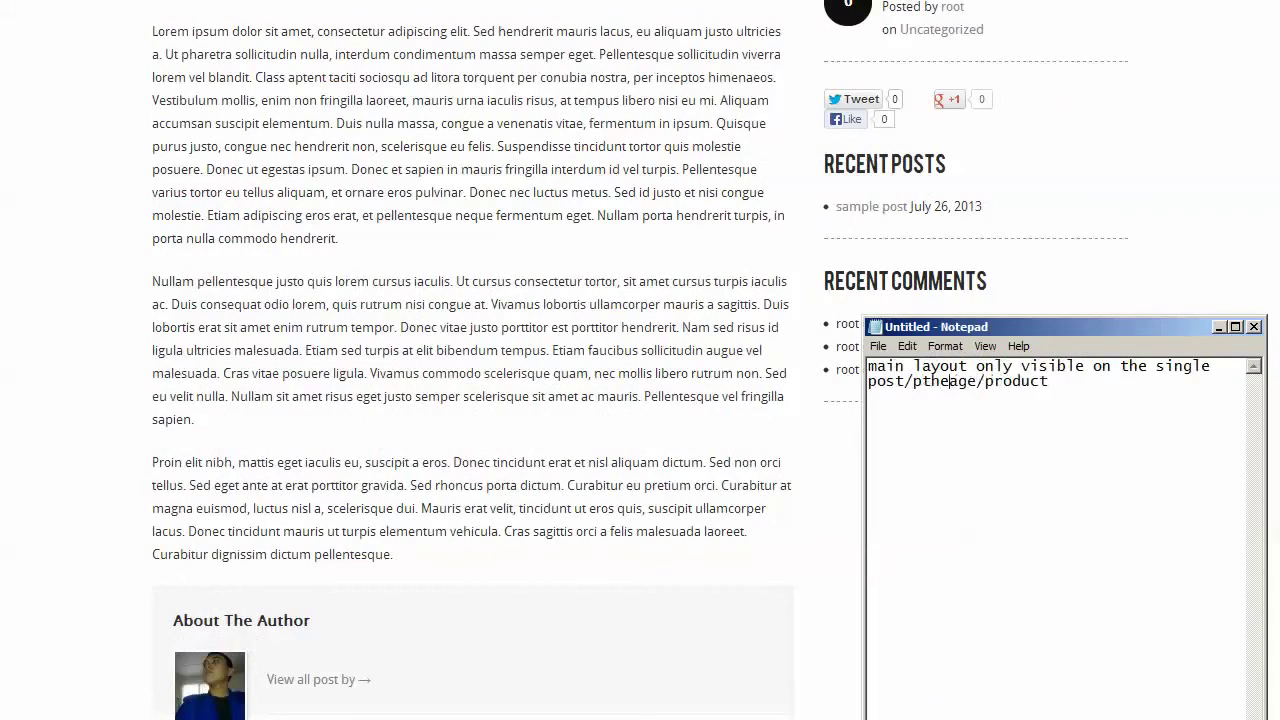
pyautogui.hotkey('ctrl', 'a')
pyautogui.write('the sideba')
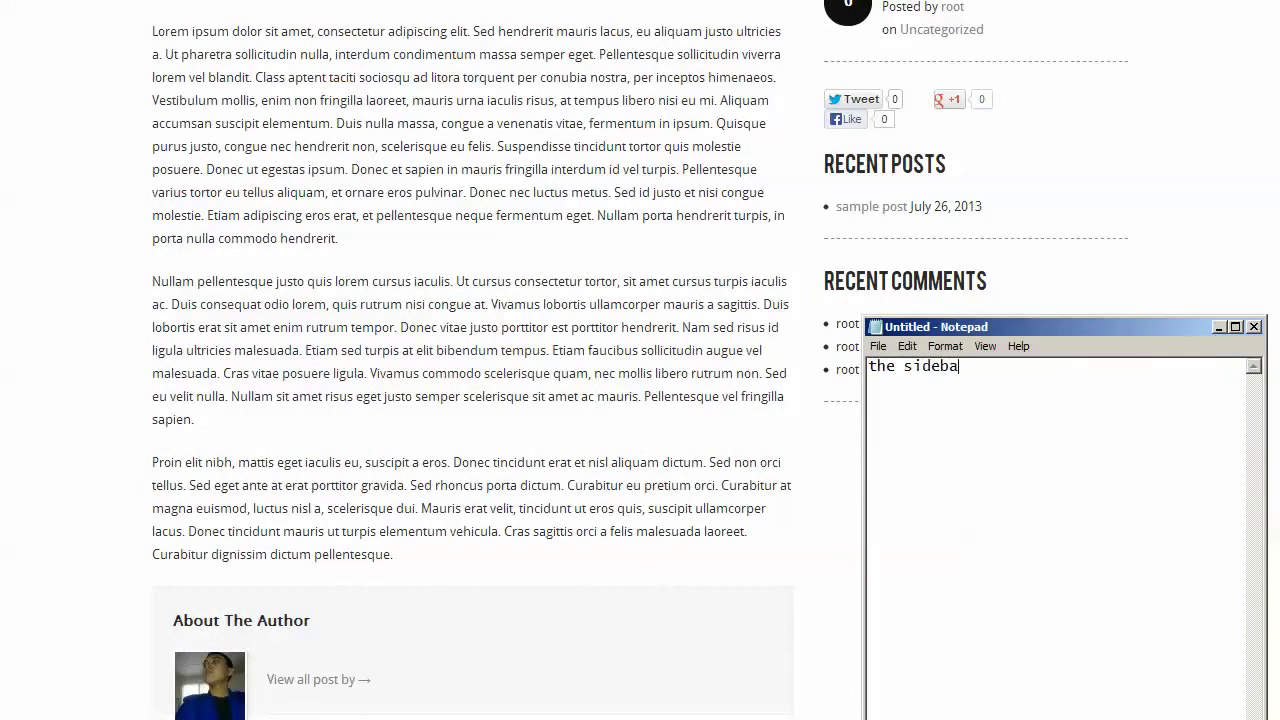
pyautogui.write('r will change it position')
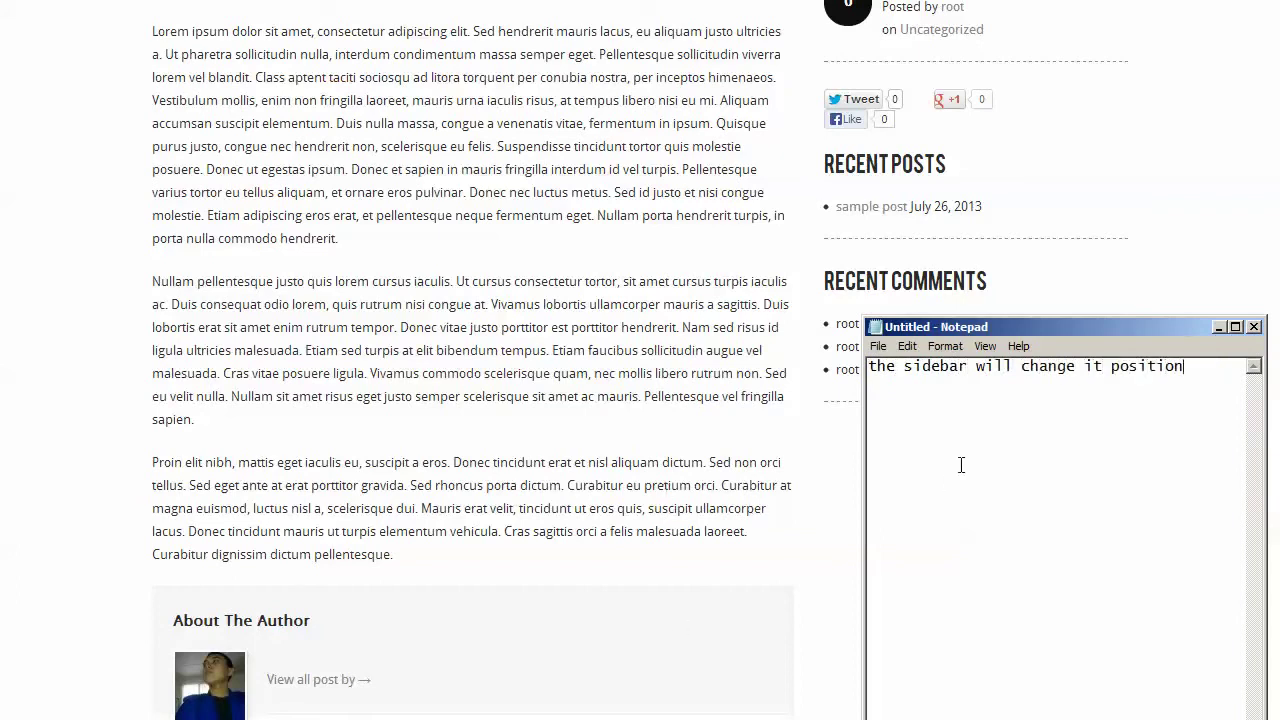
pyautogui.click(1103, 360)
pyautogui.write('s')
pyautogui.click(558, 242)
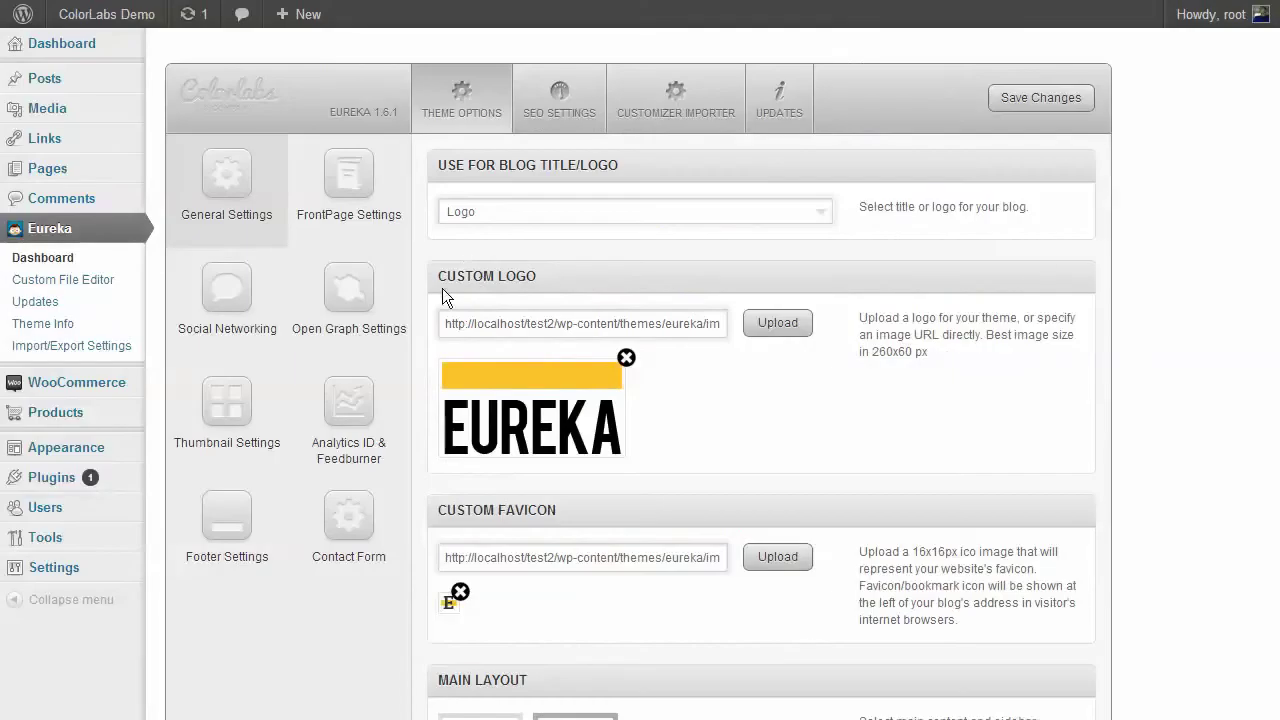
# - Enable the reCaptcha option and clear the reCaptcha public key and private key fields
pyautogui.scroll(-2, 446, 300)
pyautogui.scroll(-3, 450, 318)
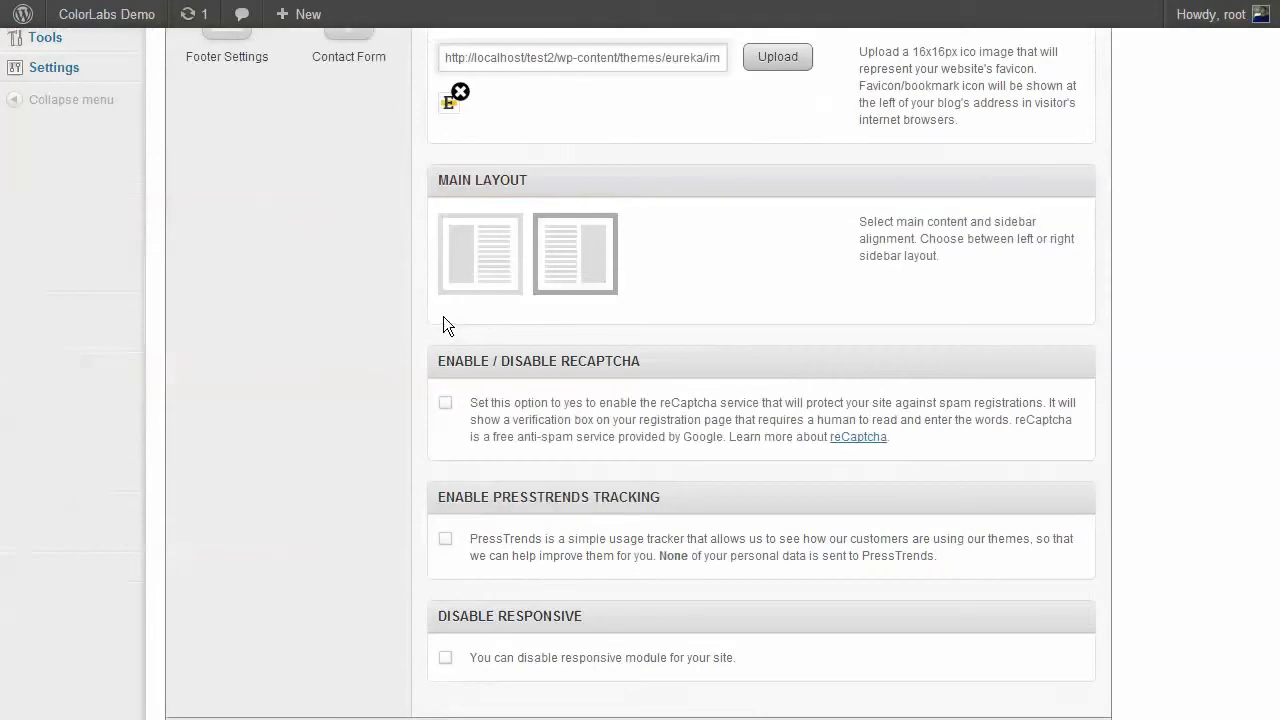
pyautogui.click(586, 405)
pyautogui.scroll(-5, 728, 493)
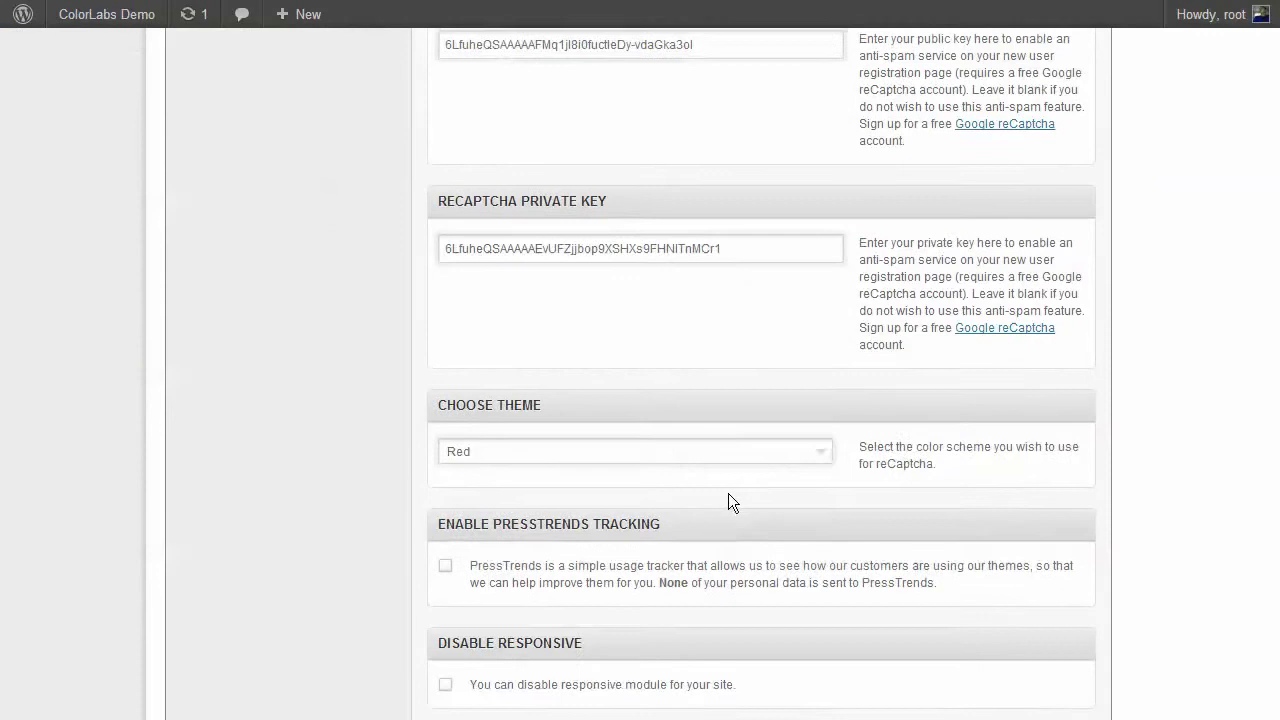
pyautogui.scroll(5, 728, 493)
pyautogui.moveTo(760, 541); pyautogui.dragTo(351, 549)
pyautogui.press('BackSpace')
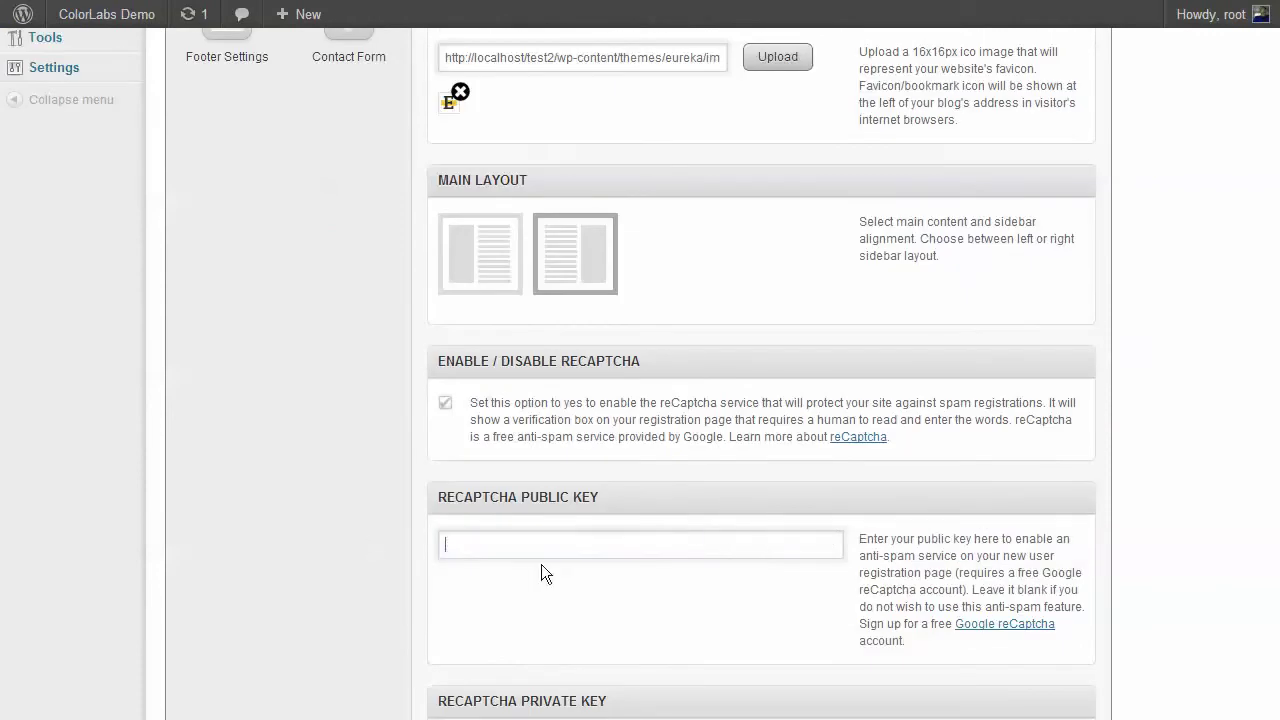
pyautogui.scroll(-2, 640, 560)
pyautogui.moveTo(731, 557); pyautogui.dragTo(337, 543)
pyautogui.press('BackSpace')
pyautogui.scroll(-2, 540, 535)
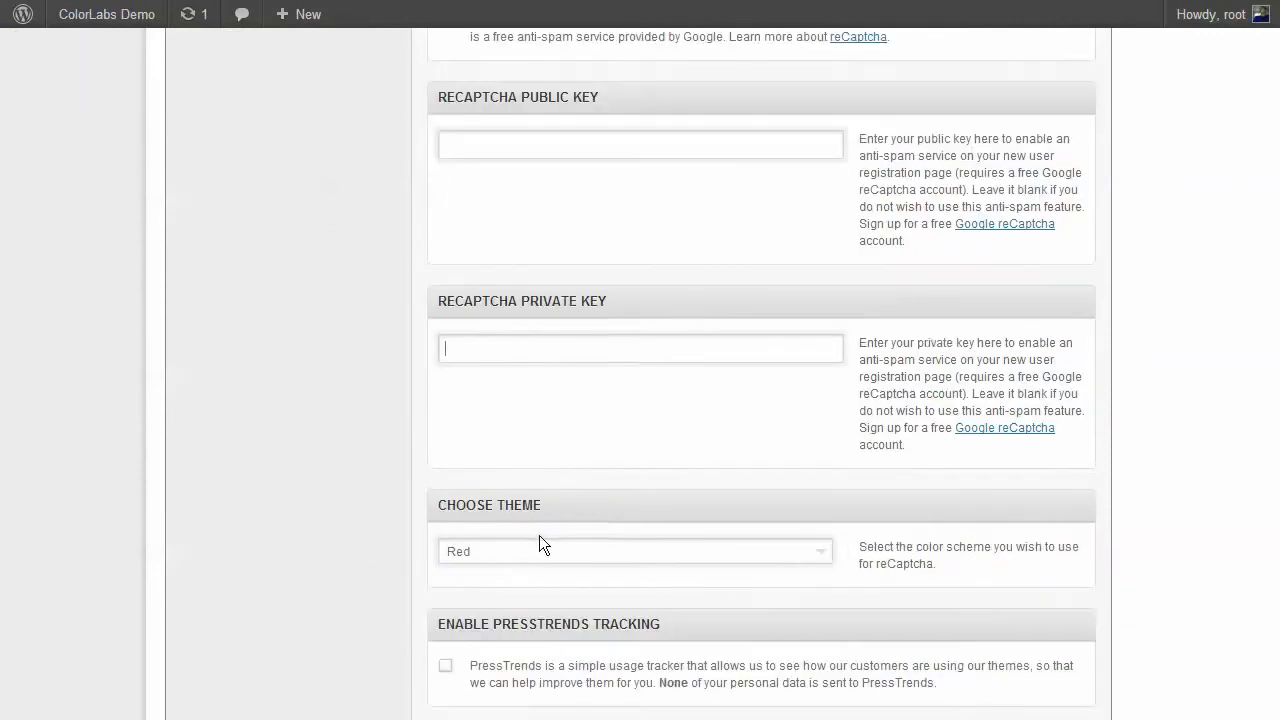
# - Replace the note with "before you are able to use recapthca feature, make sure if you already have recaptcha:"
pyautogui.scroll(1, 491, 400)
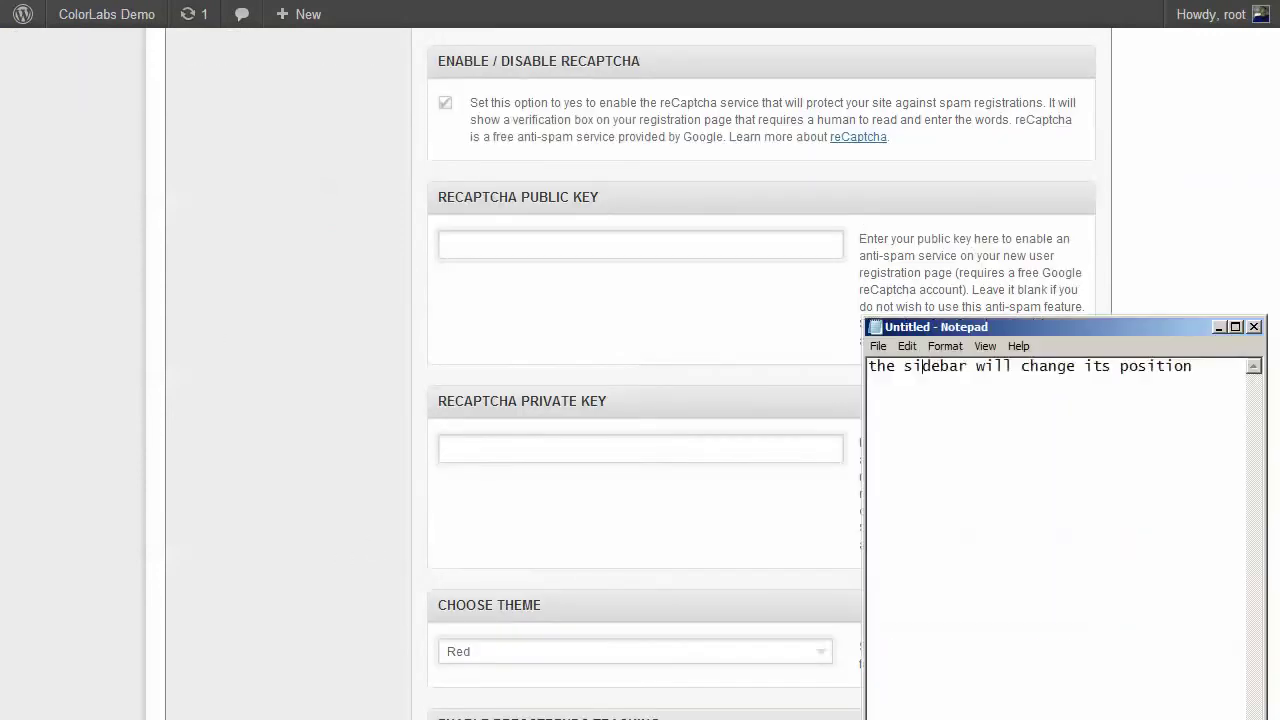
pyautogui.hotkey('ctrl', 'a')
pyautogui.press('BackSpace')
pyautogui.write('before')
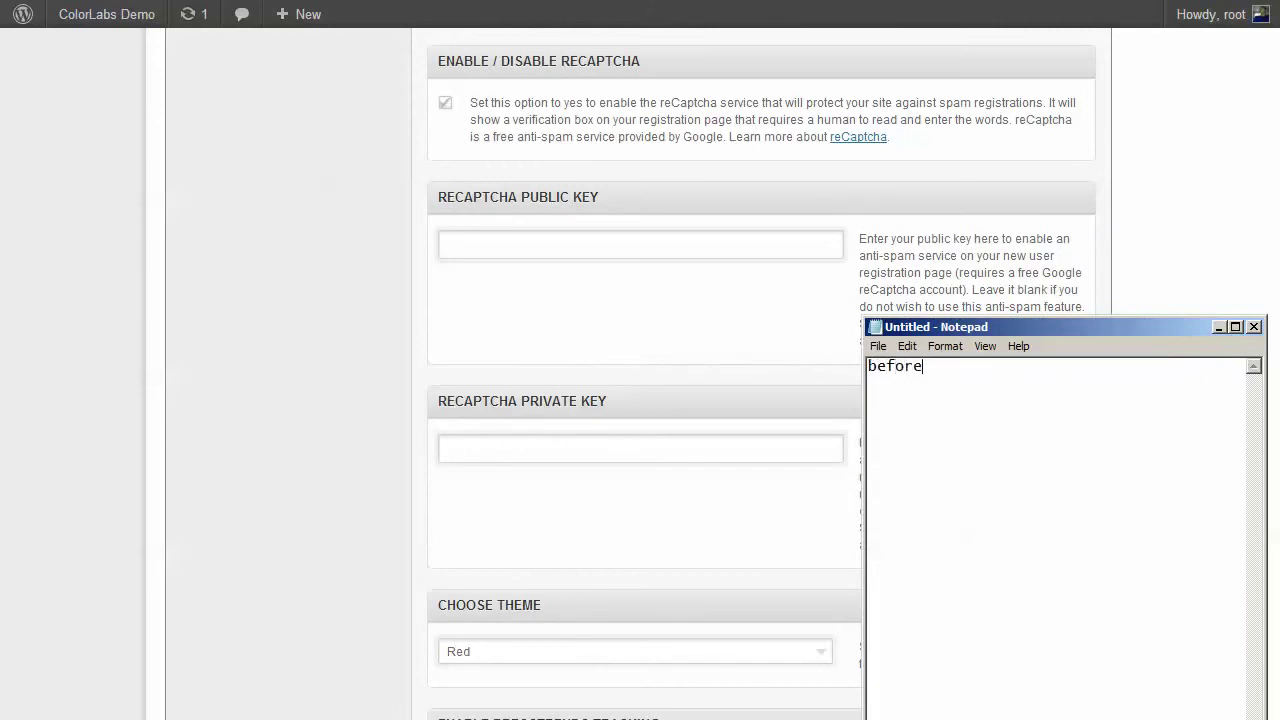
pyautogui.write(' usin')
pyautogui.press('BackSpace')
pyautogui.press('BackSpace')
pyautogui.press('BackSpace')
pyautogui.press('BackSpace')
pyautogui.write('you are able to')
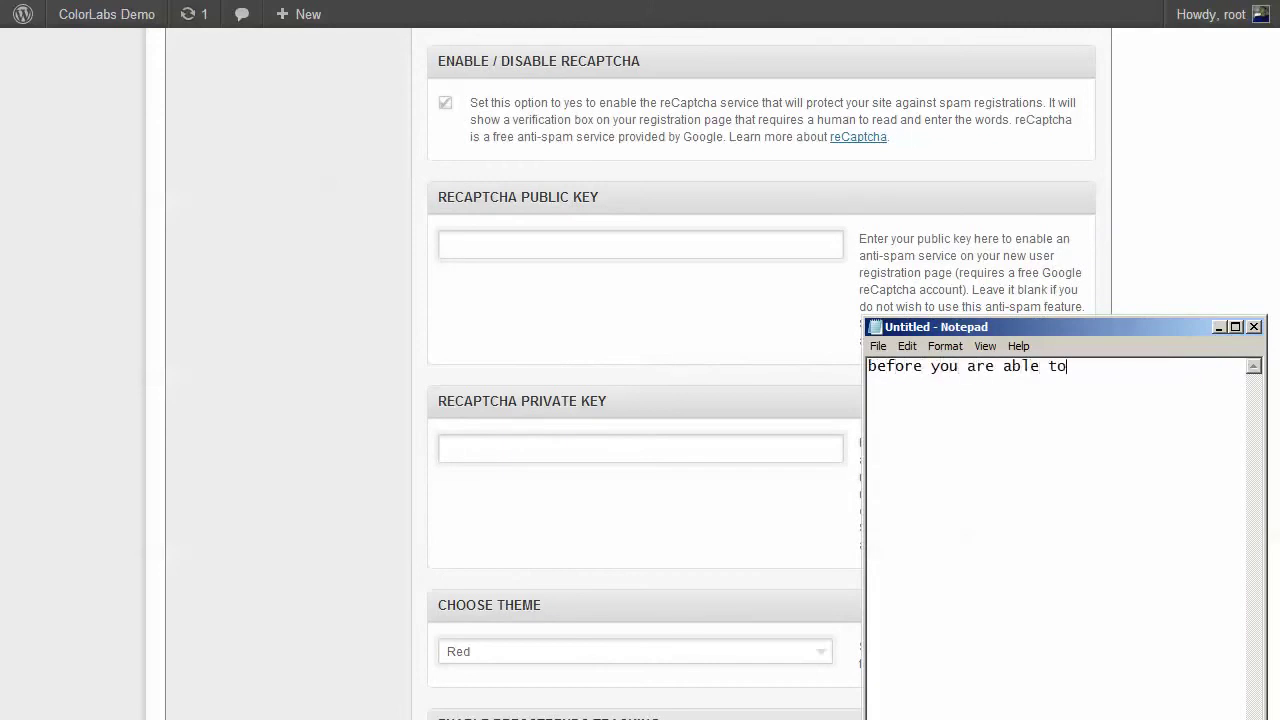
pyautogui.write(' use rea')
pyautogui.write('apthca featu')
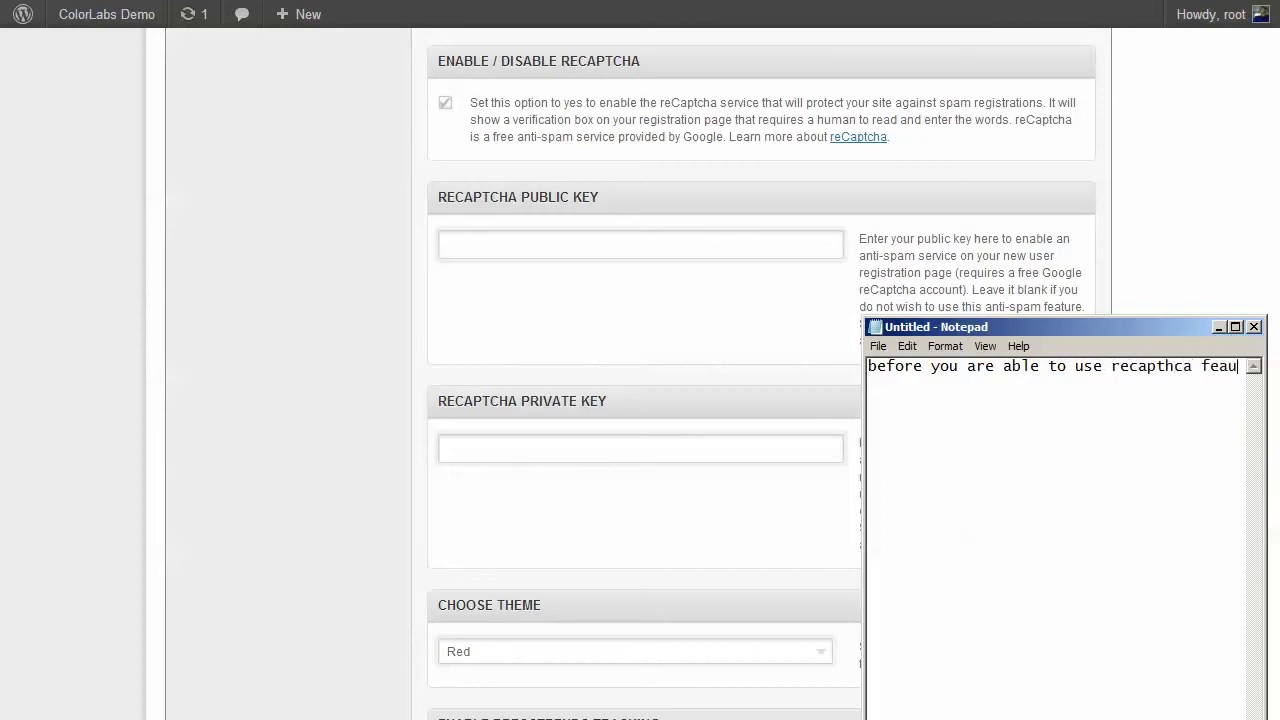
pyautogui.press('BackSpace')
pyautogui.press('BackSpace')
pyautogui.press('BackSpace')
pyautogui.write('ature, make sure if ')
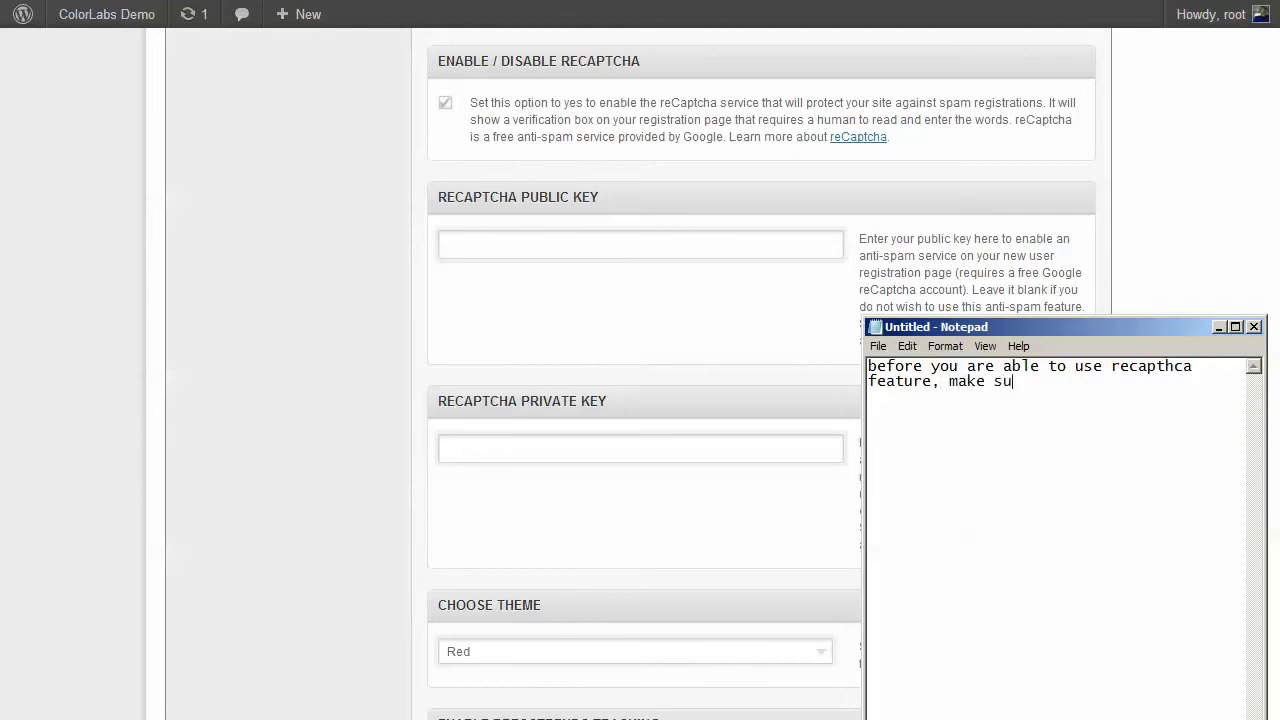
pyautogui.write('you already have')
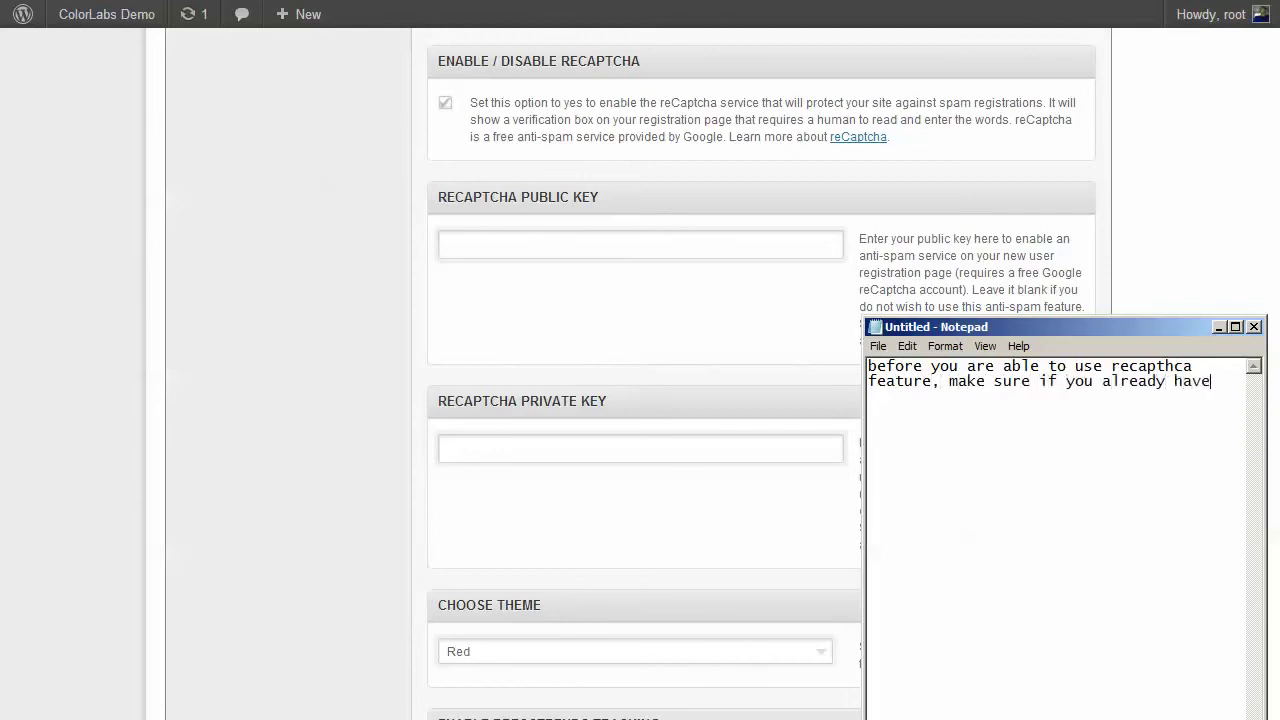
pyautogui.write(' recap')
pyautogui.write('tcha:  -')
# - List "public key" and "private key" as two dashed lines below the note's first sentence
pyautogui.write('publ')
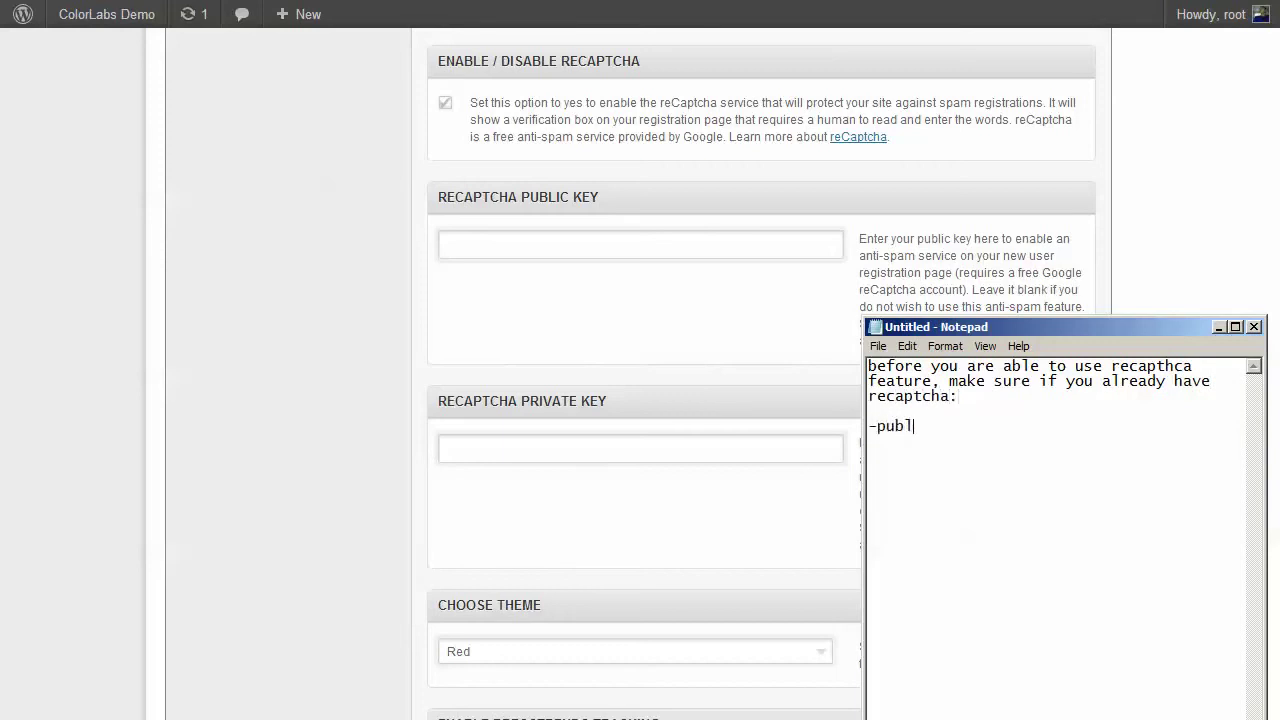
pyautogui.write('ic key')
pyautogui.press('Return')
pyautogui.write('-private ke')
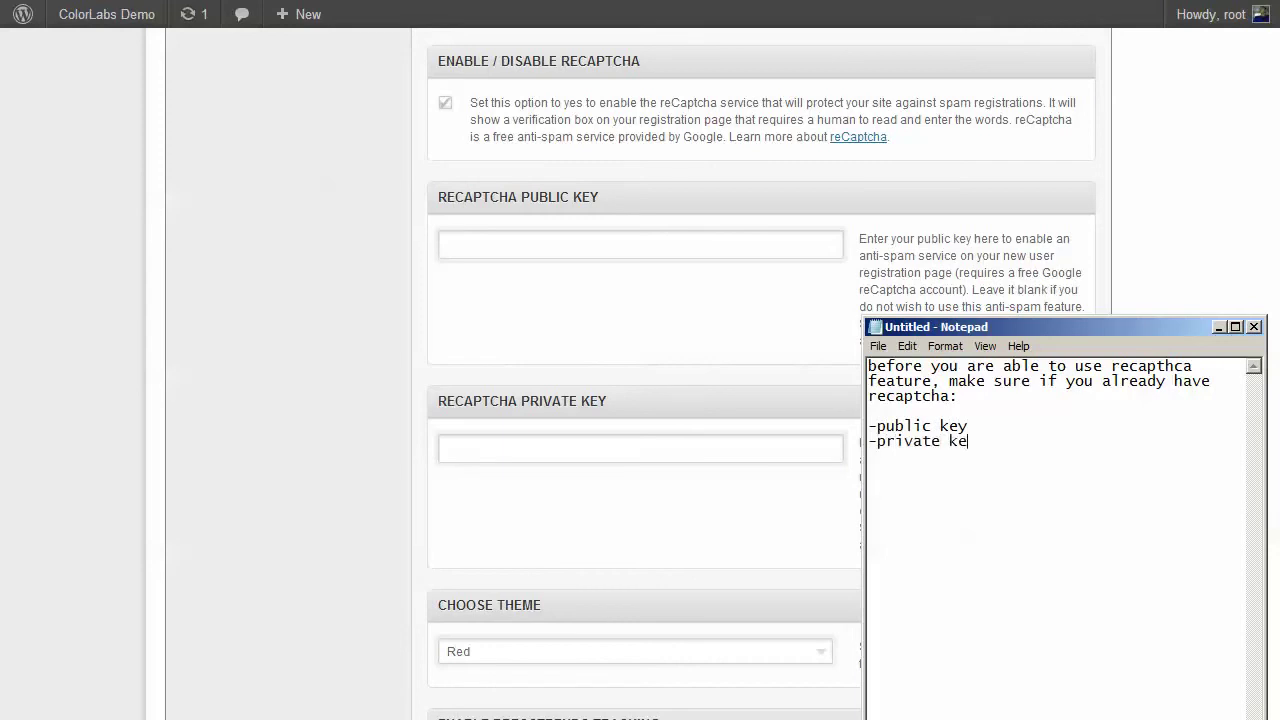
pyautogui.write('y  ')
# - Add "please rememmber if this feature will only available on the registration page (new member registration page" to the note and return to the remaining theme options
pyautogui.write('please remm')
pyautogui.press('BackSpace')
pyautogui.write('emmber ')
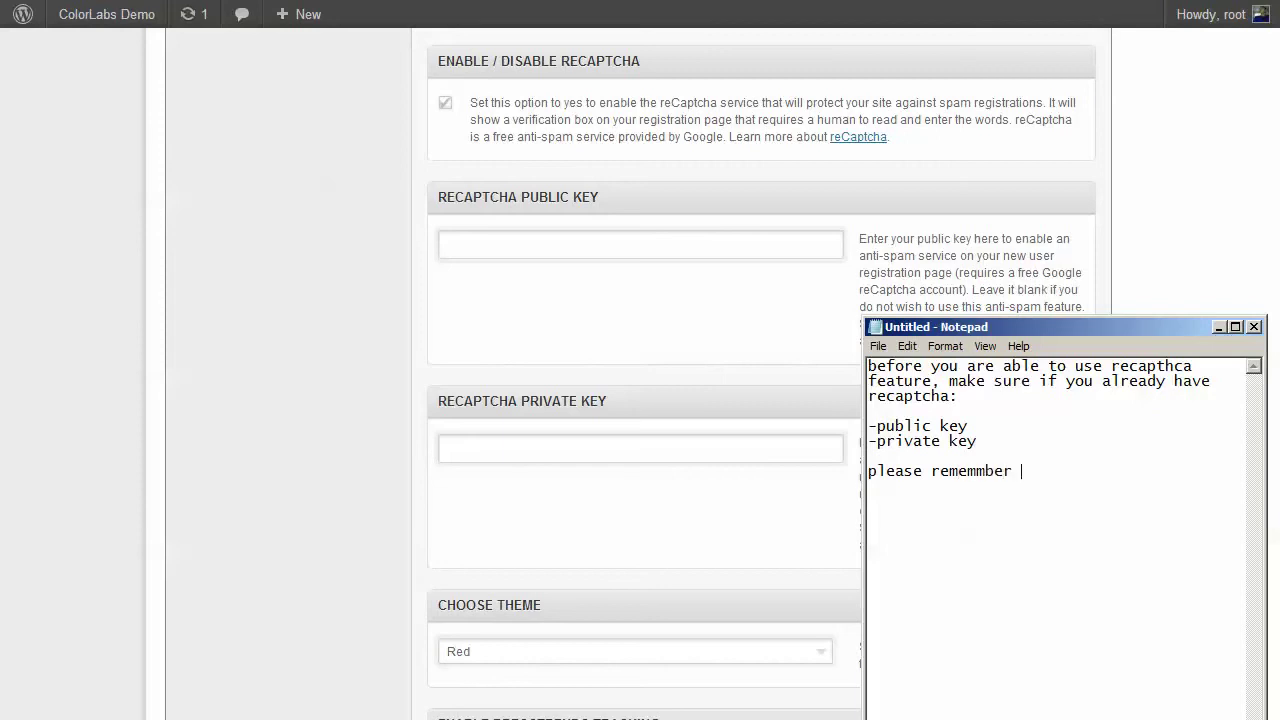
pyautogui.write('if this feature will on')
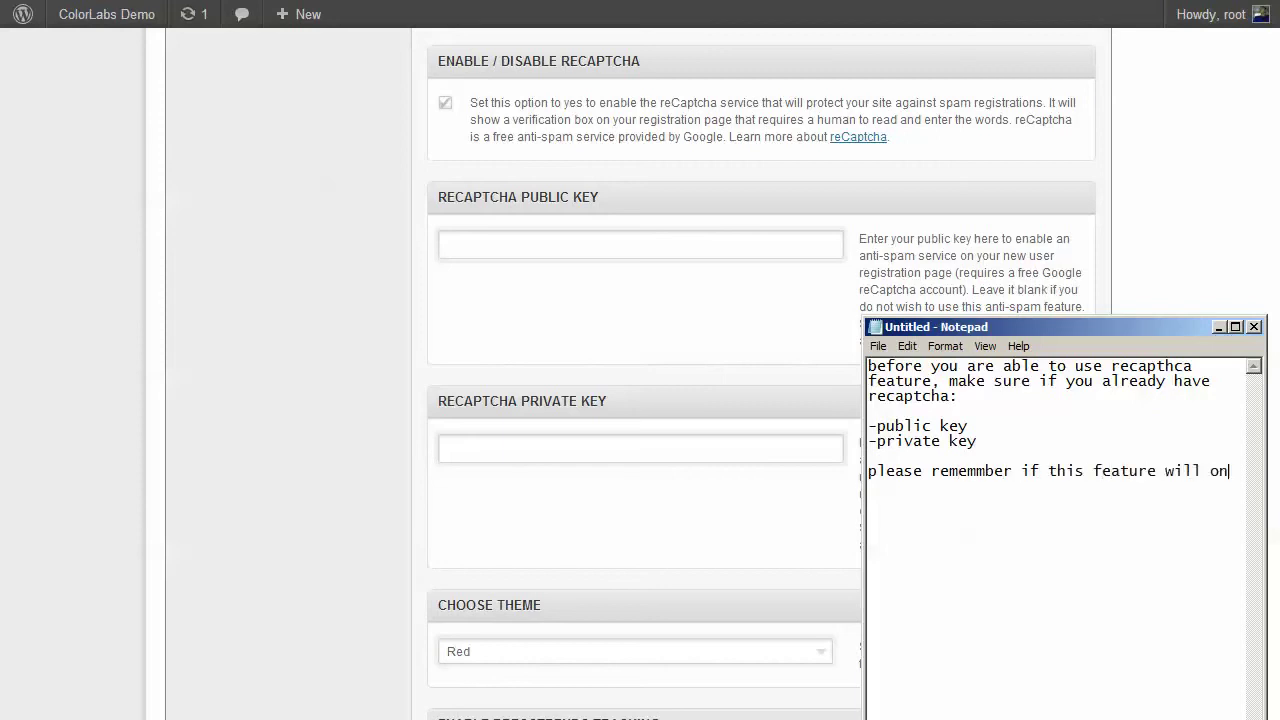
pyautogui.write('ly')
pyautogui.press('BackSpace')
pyautogui.press('BackSpace')
pyautogui.write('nly available on the re')
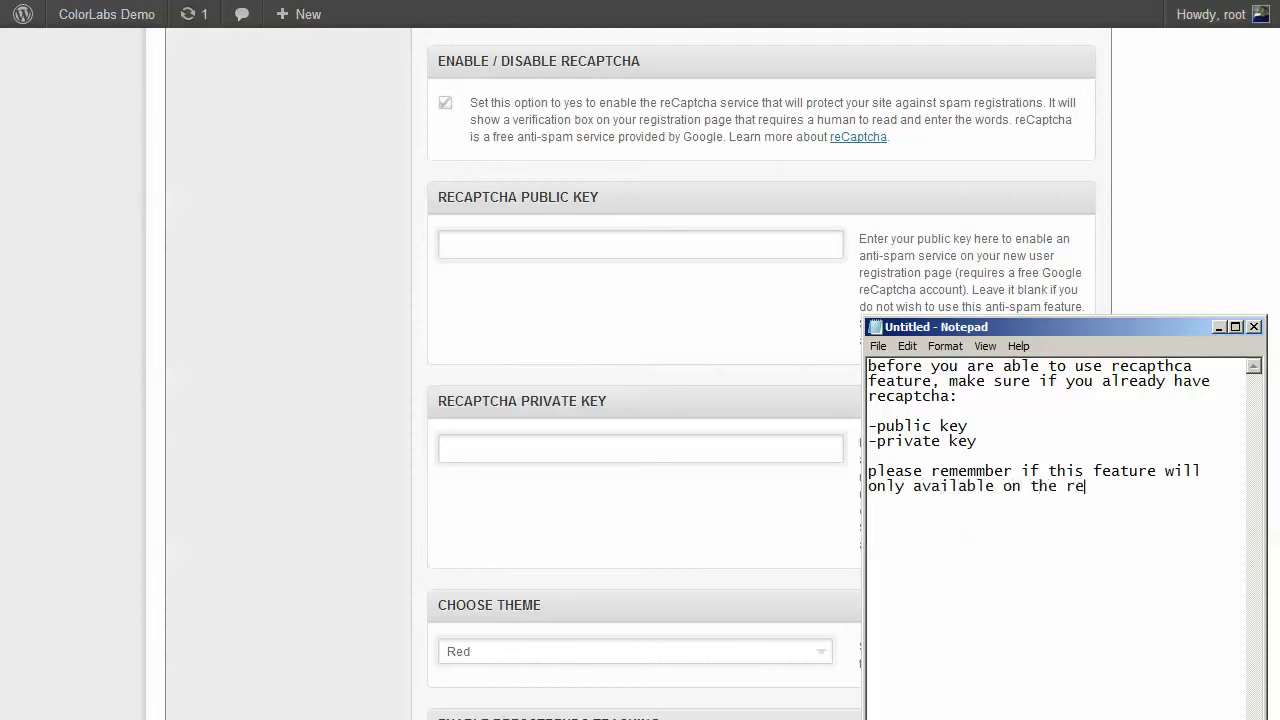
pyautogui.write('gistration page (')
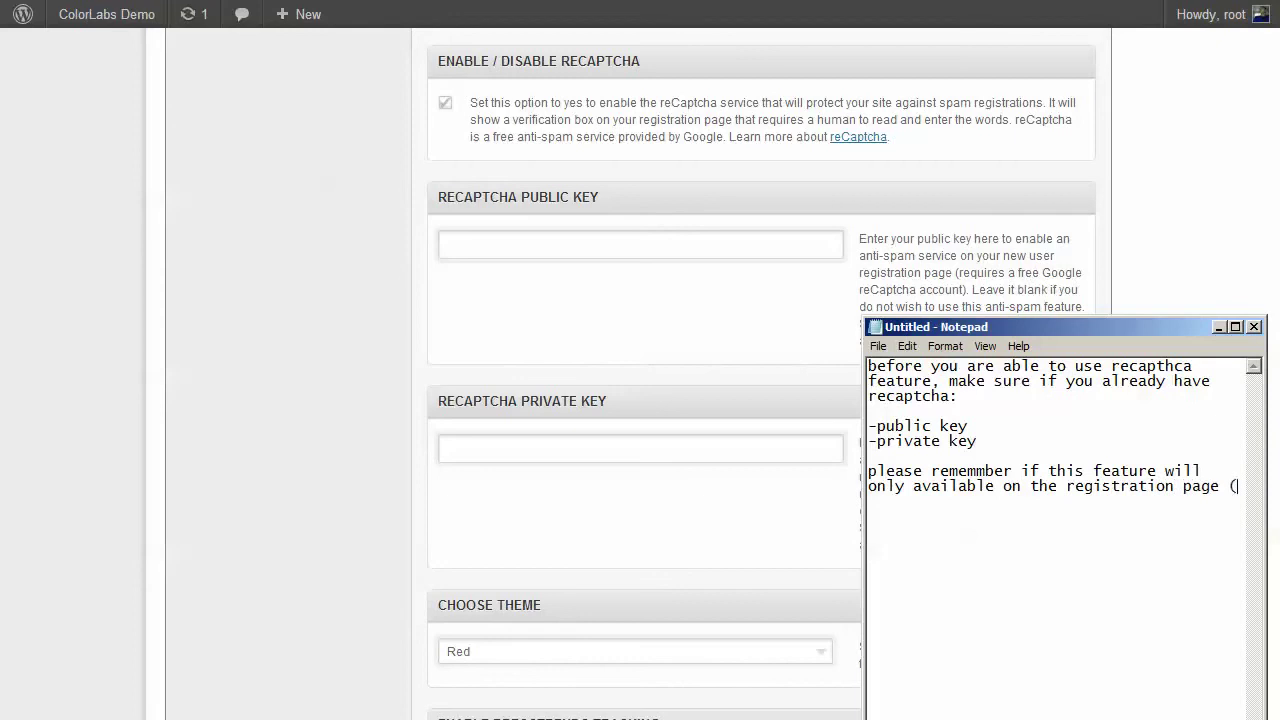
pyautogui.write('new a')
pyautogui.press('BackSpace')
pyautogui.write('member registra')
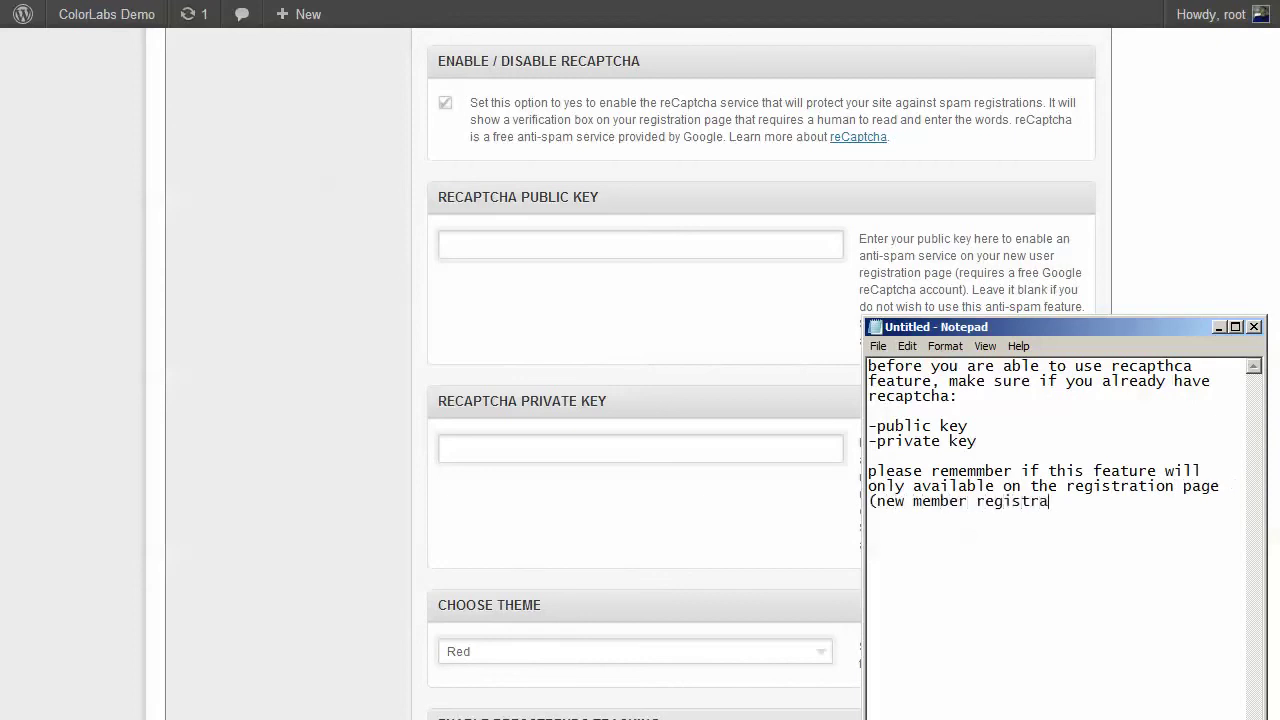
pyautogui.write('tion page')
pyautogui.click(238, 345)
pyautogui.scroll(-3, 238, 346)
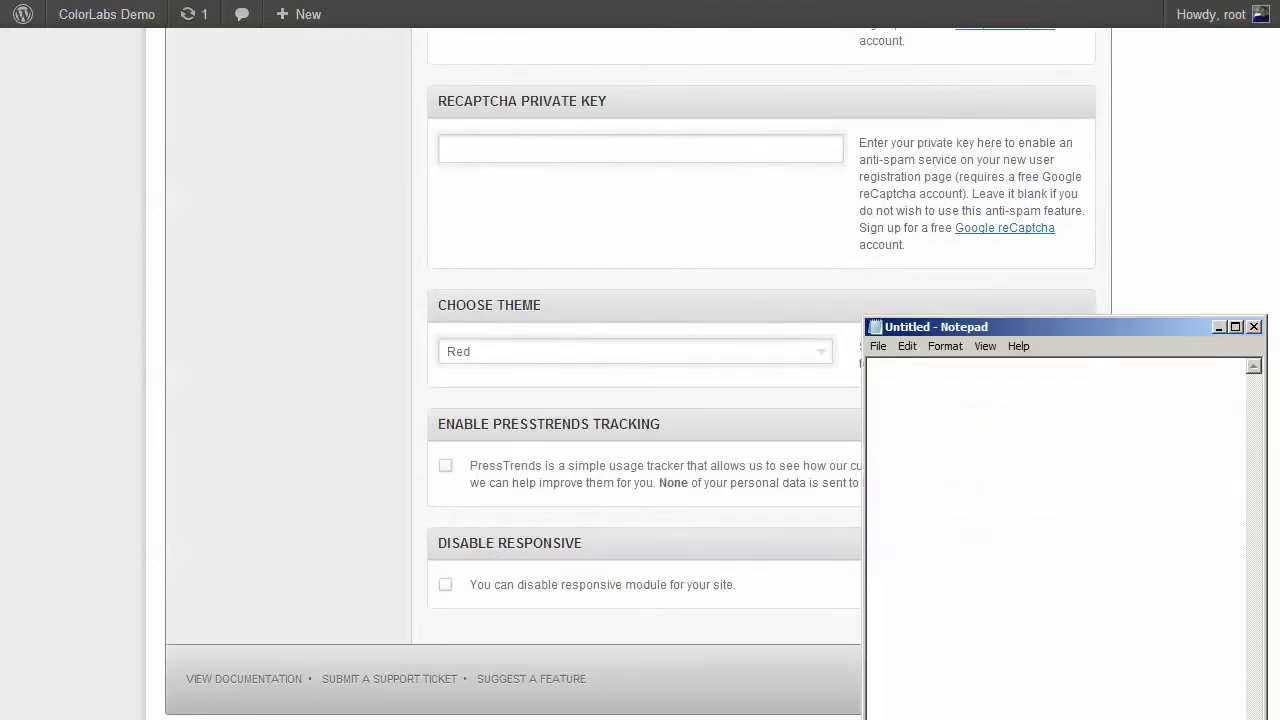
# - Replace the note with "you can also choose the recaptcha template, there are black, red, etc."
pyautogui.hotkey('ctrl', 'a')
pyautogui.write('you can also choose the ')
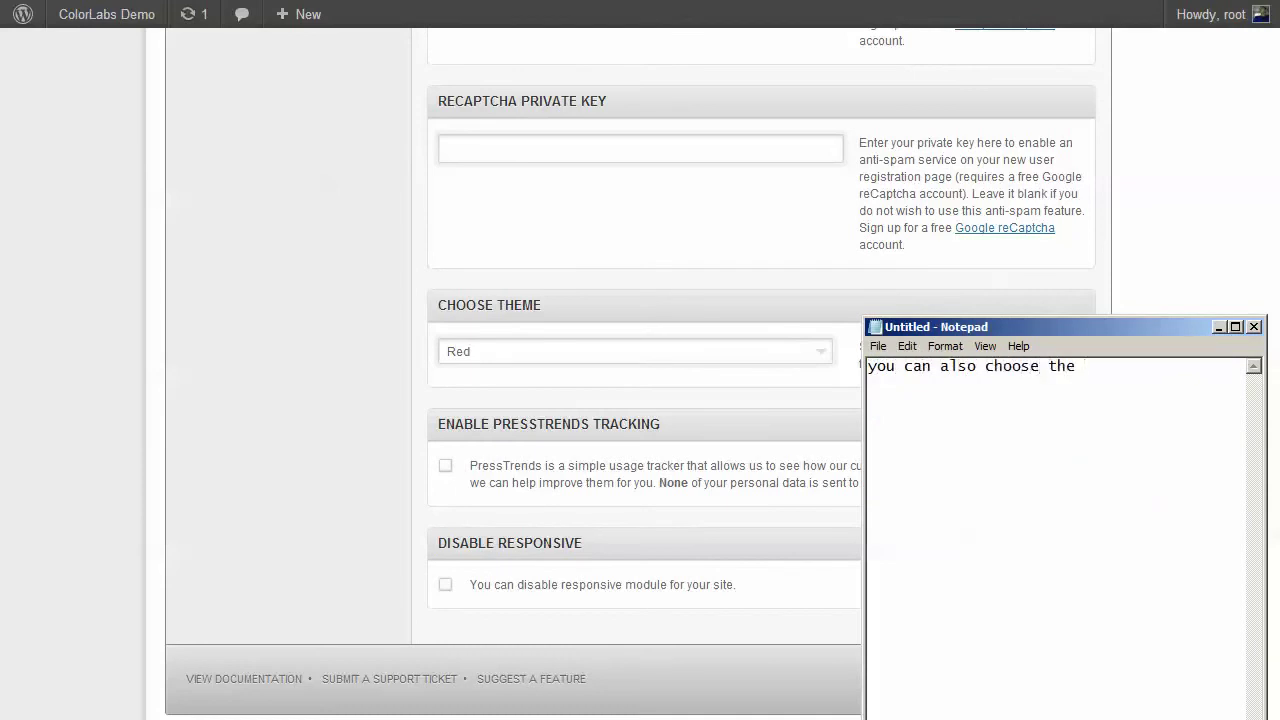
pyautogui.write('recaptcha')
pyautogui.write(' the')
pyautogui.press('BackSpace')
pyautogui.write('emplate')
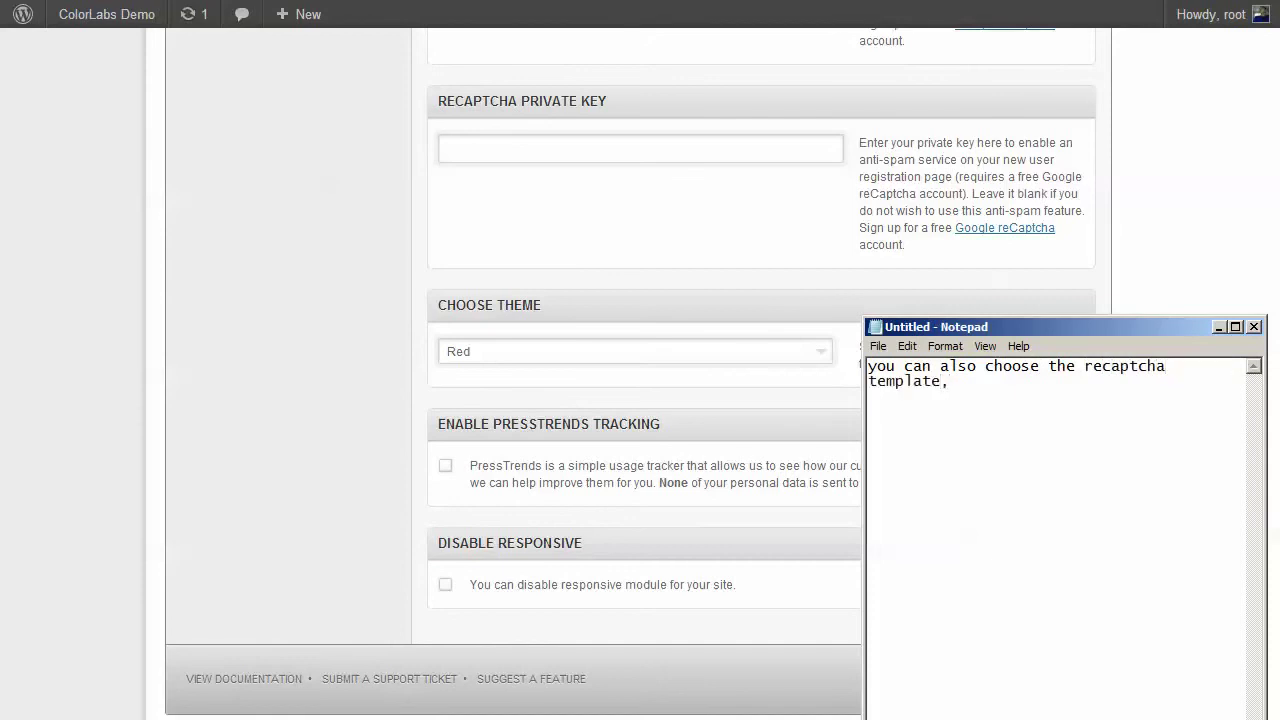
pyautogui.write(', there are black, red, etc.')
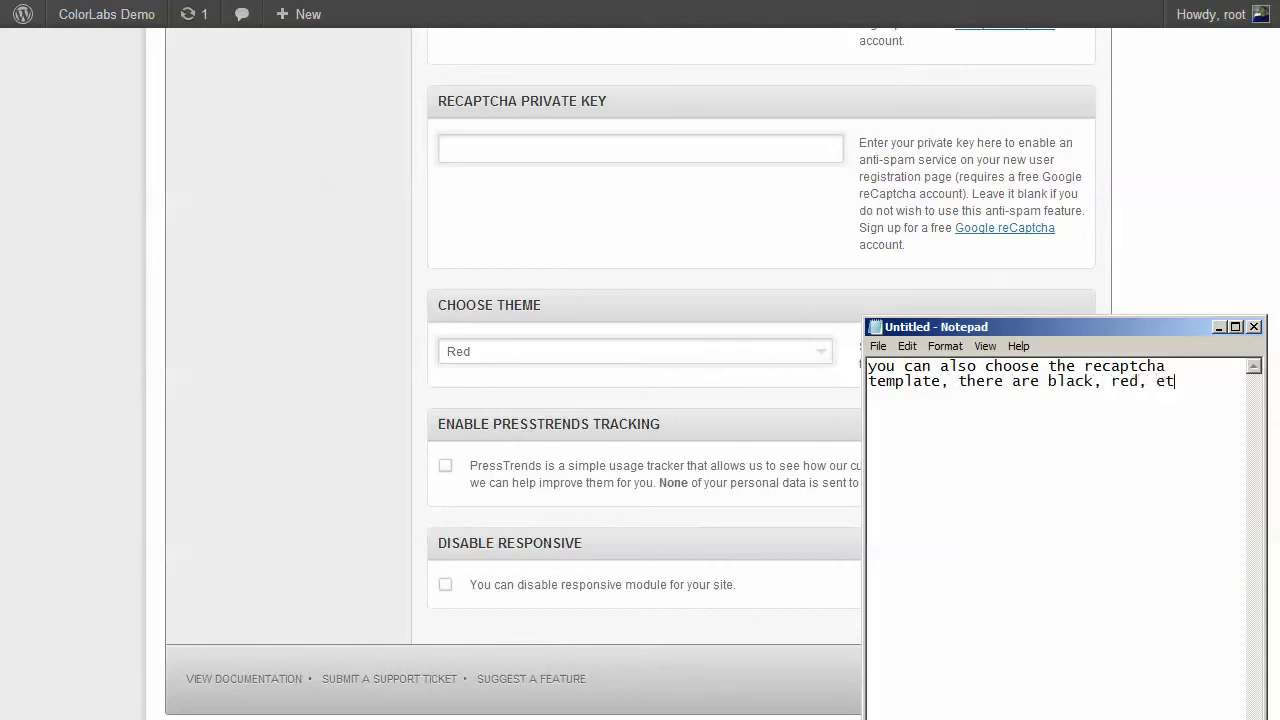
# - Look through the reCaptcha colour scheme choices and the theme options below them
pyautogui.click(251, 413)
pyautogui.click(465, 353)
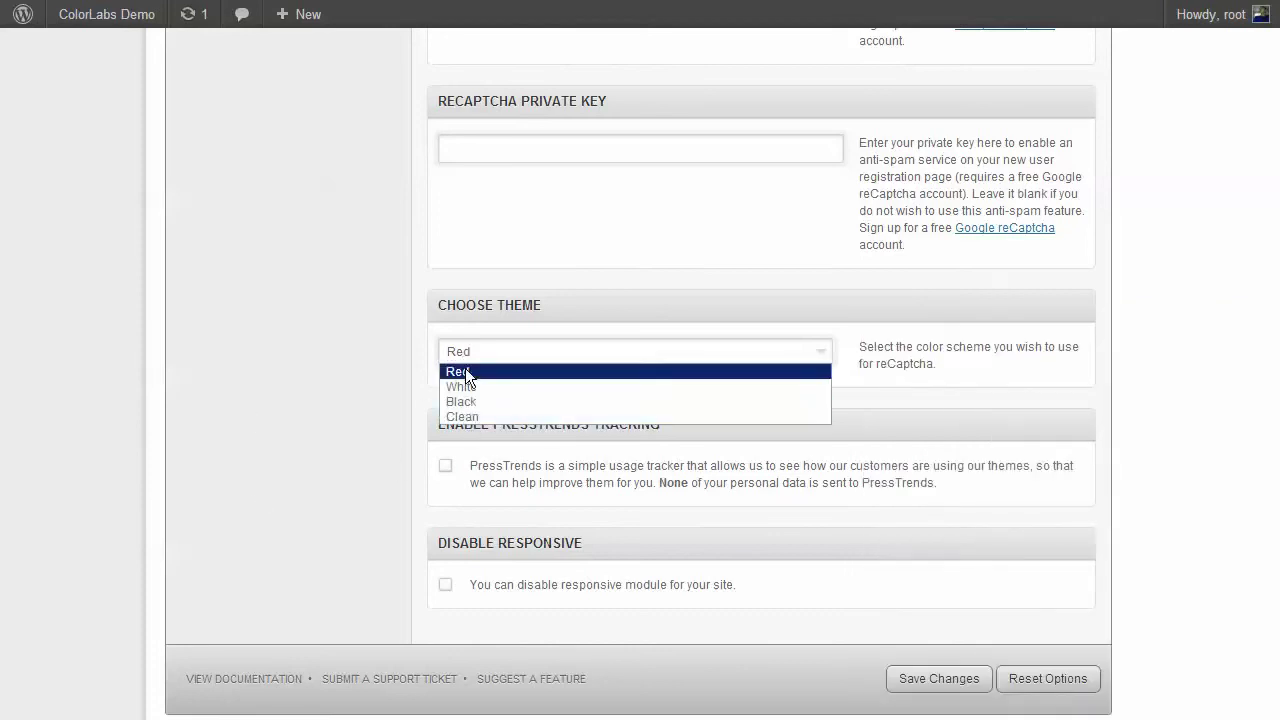
pyautogui.click(345, 430)
pyautogui.scroll(-2, 345, 430)
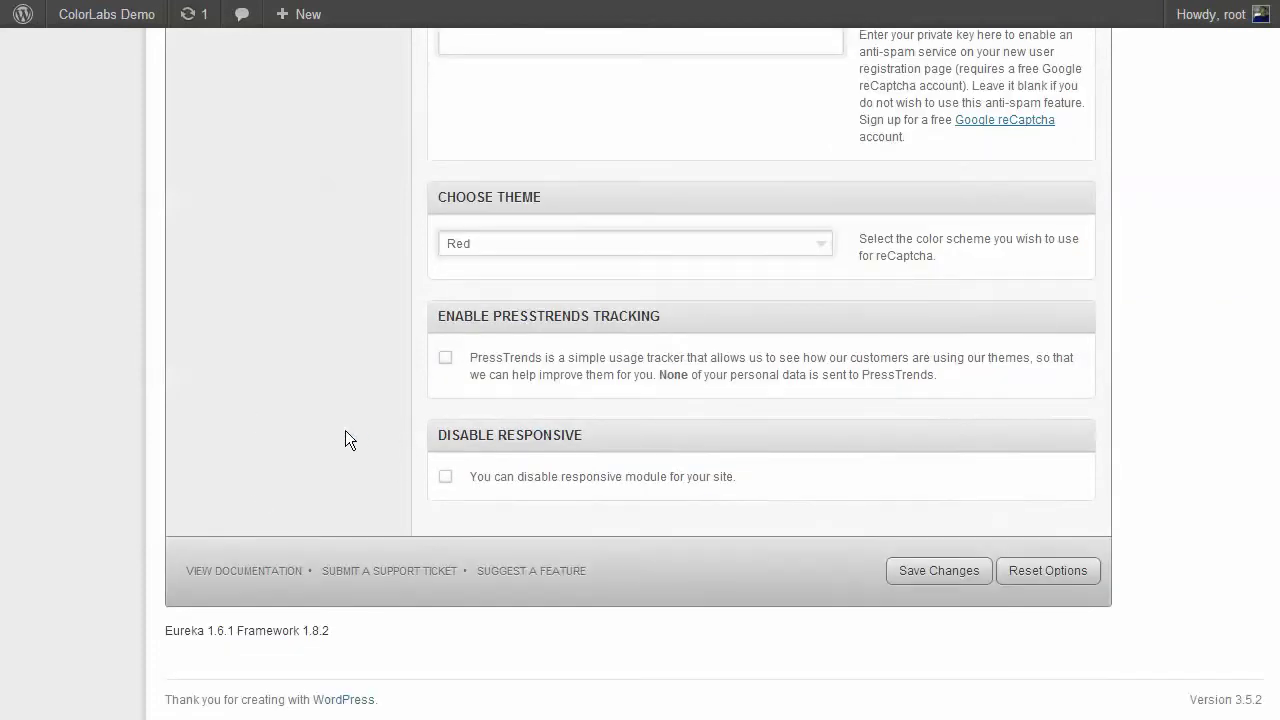
# - Replace the note with "press trends tracking and responsive settings is a checkbox"
pyautogui.hotkey('alt', 'Tab')
pyautogui.hotkey('ctrl', 'a')
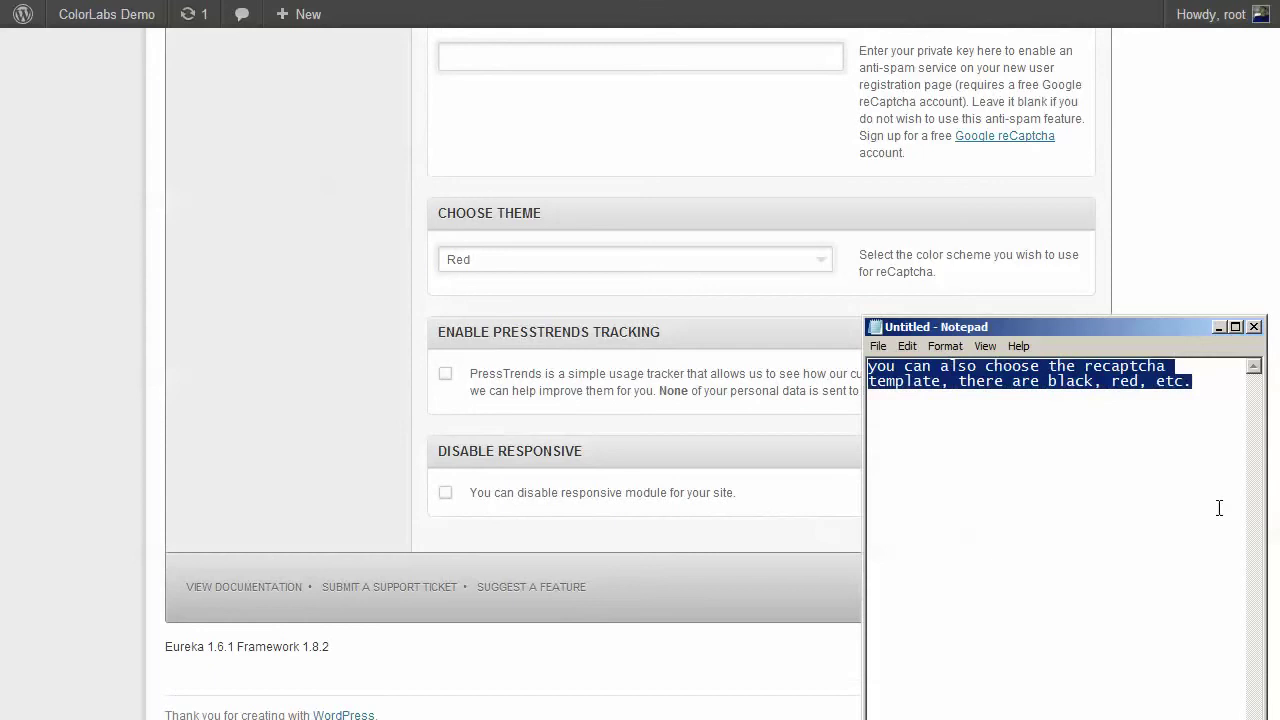
pyautogui.write('press tre')
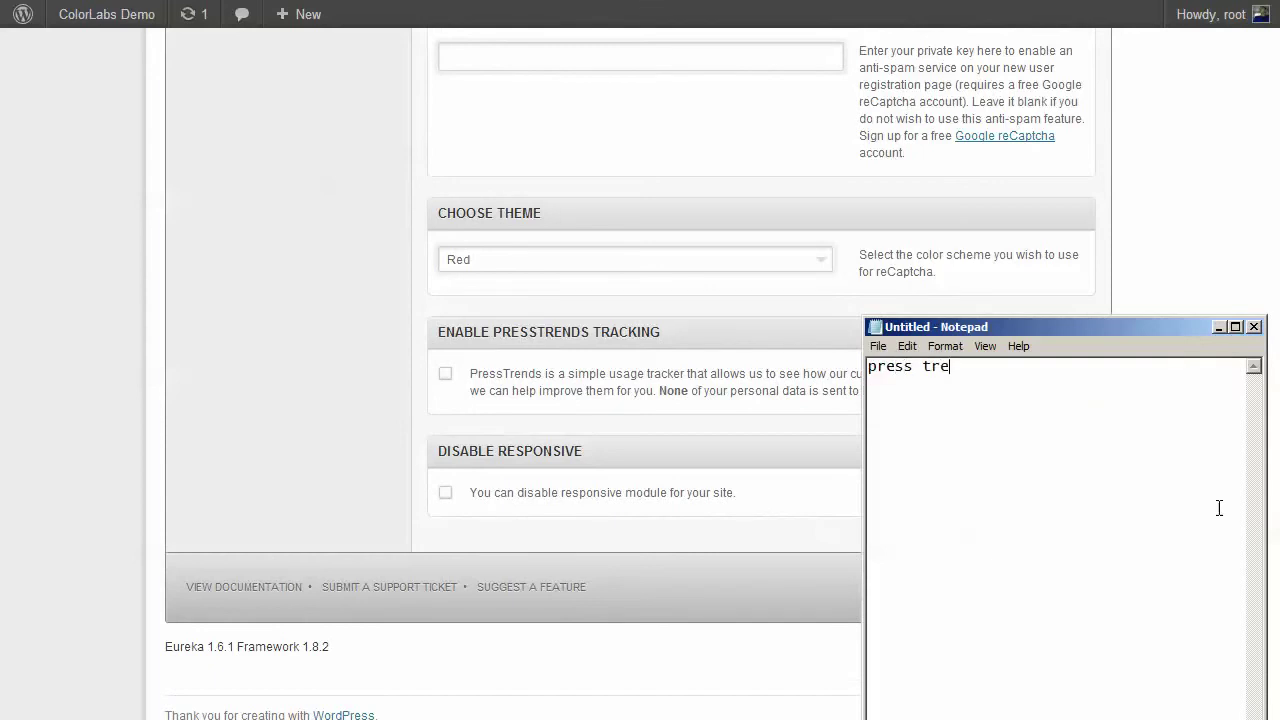
pyautogui.write('nds tracking and respons')
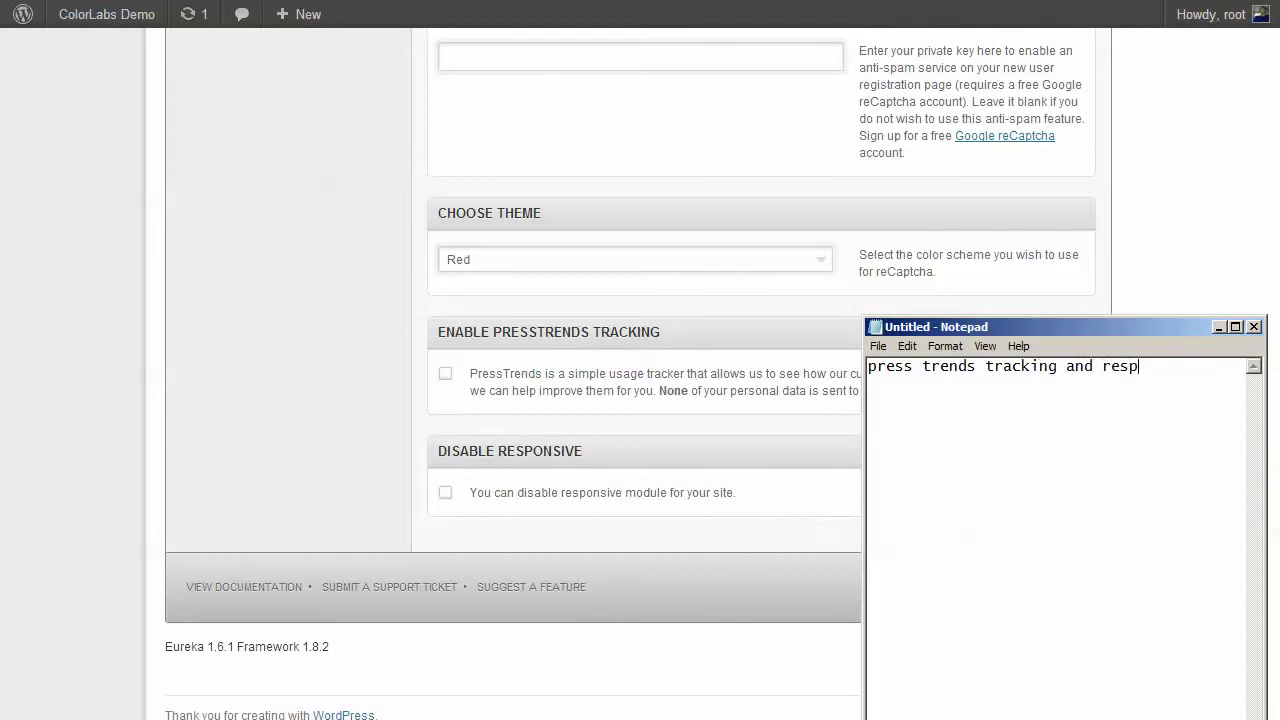
pyautogui.press('BackSpace')
pyautogui.press('BackSpace')
pyautogui.write('nsive settings is')
pyautogui.press('BackSpace')
pyautogui.write('is')
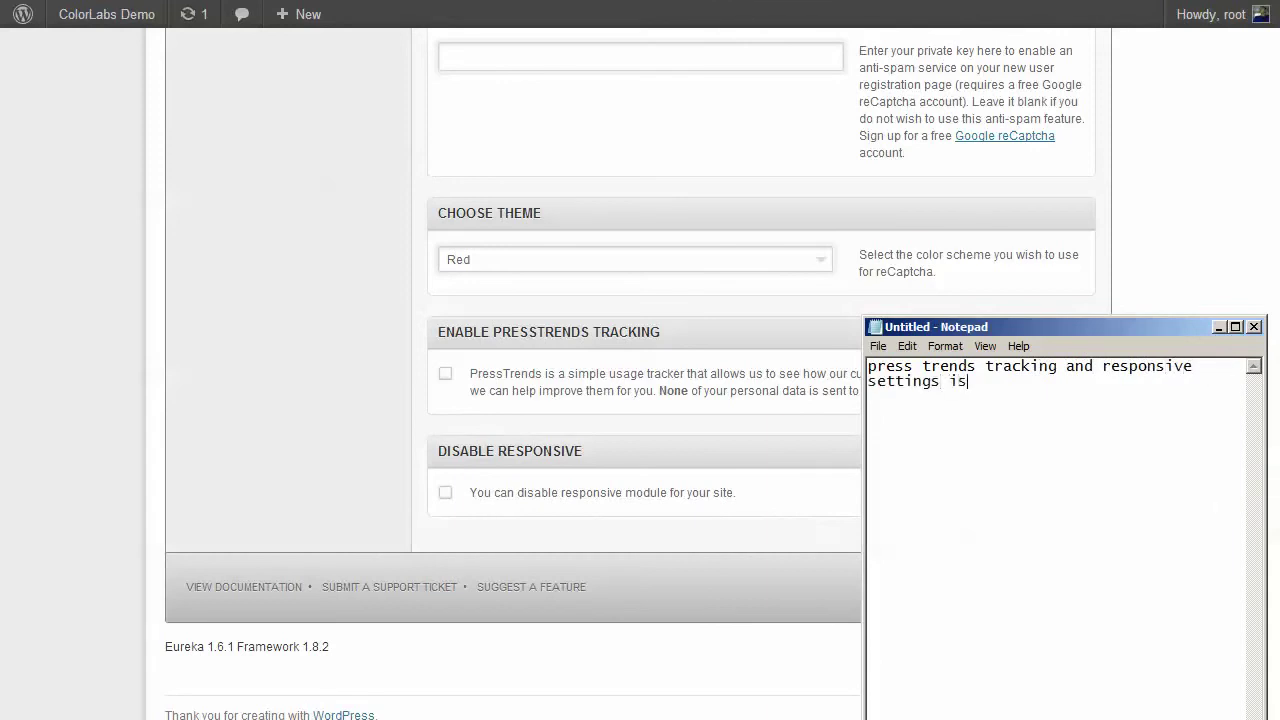
pyautogui.write(' a checkbox')
# - Turn on the Disable Responsive option and return to the start of the general settings
pyautogui.click(397, 393)
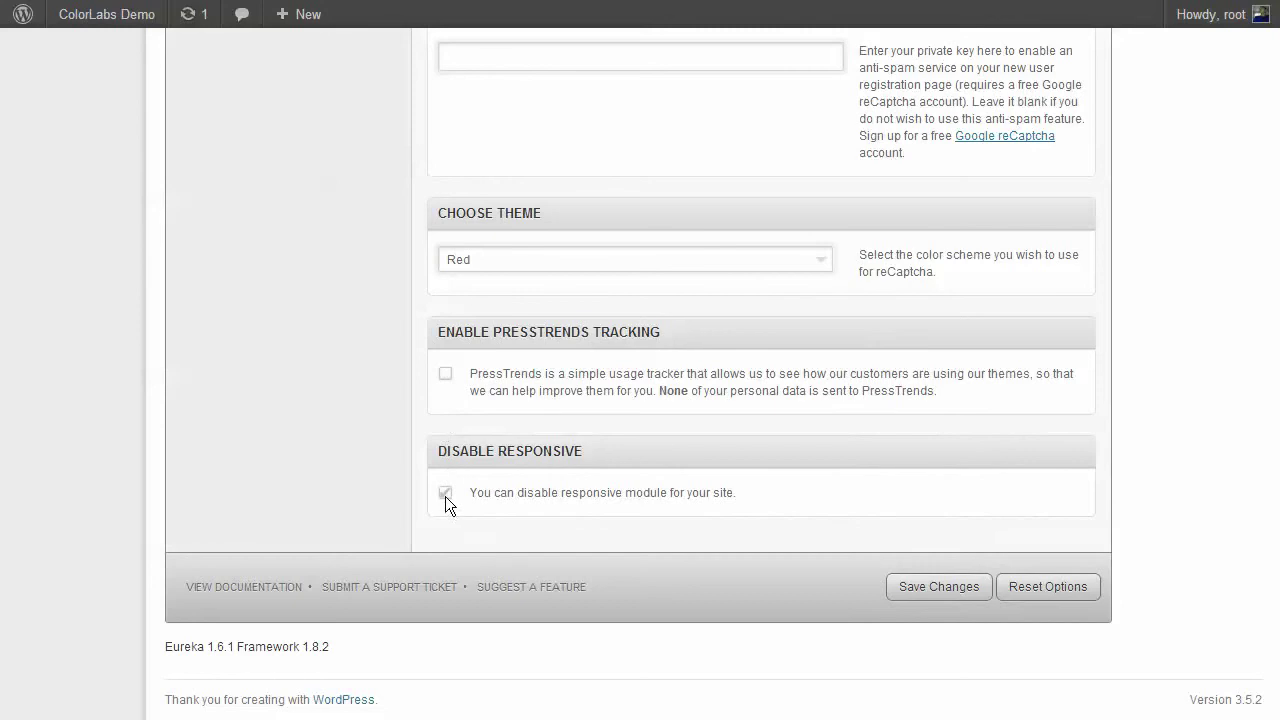
pyautogui.scroll(7, 417, 510)
pyautogui.scroll(-2, 421, 519)
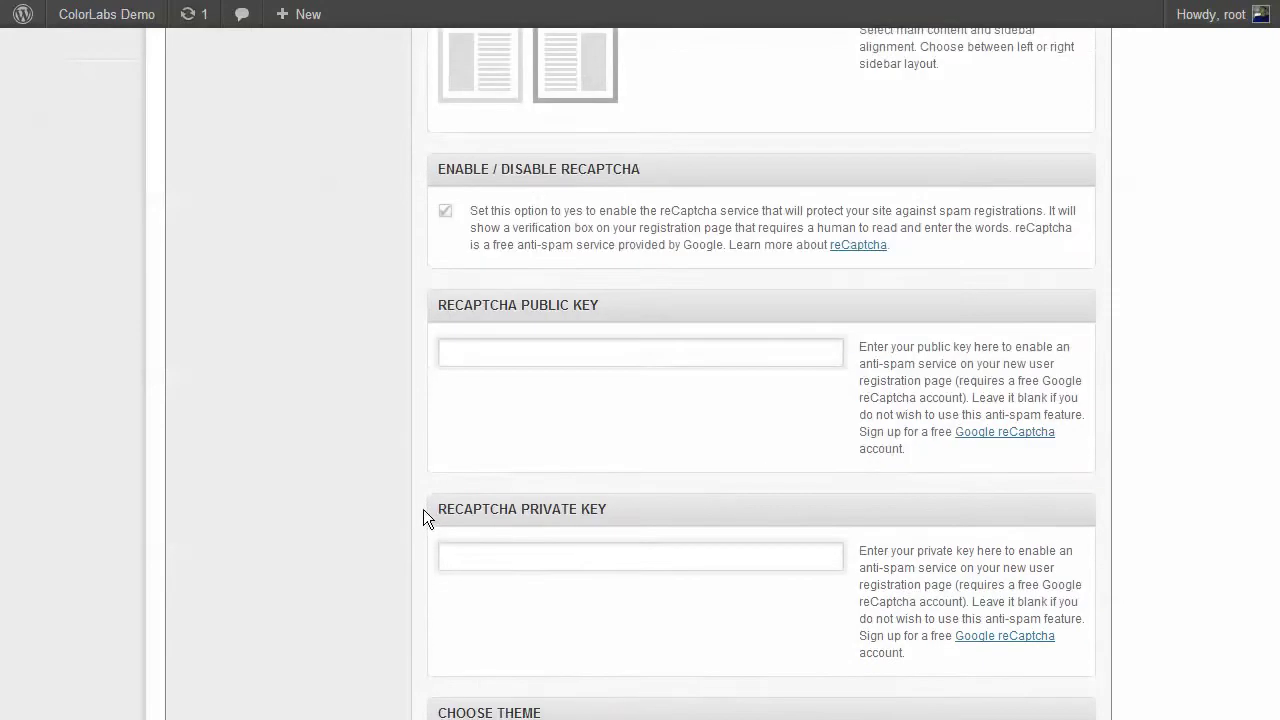
pyautogui.scroll(1, 423, 509)
pyautogui.click(445, 311)
pyautogui.scroll(6, 300, 318)
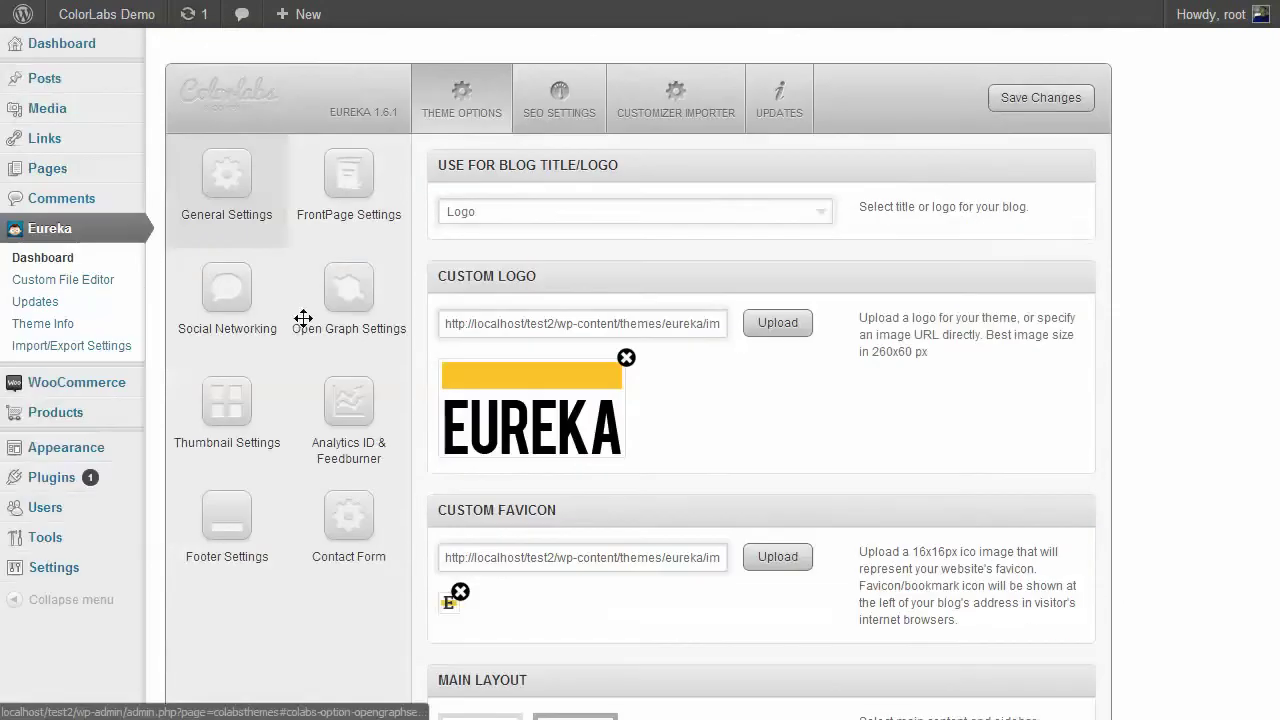
# - Replace the note with "next setting is front page settings" and open the FrontPage Settings section of the theme options
pyautogui.hotkey('alt', 'Tab')
pyautogui.hotkey('ctrl', 'a')
pyautogui.write('ne')
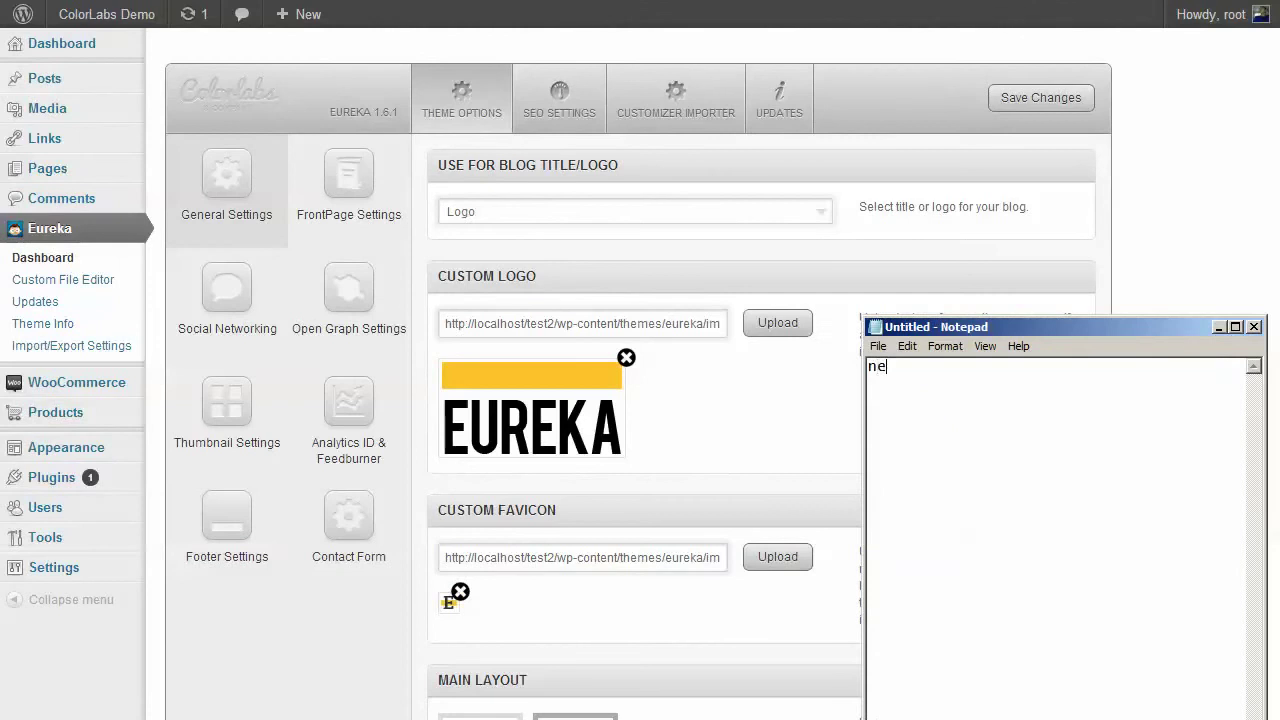
pyautogui.write('xt settings is front')
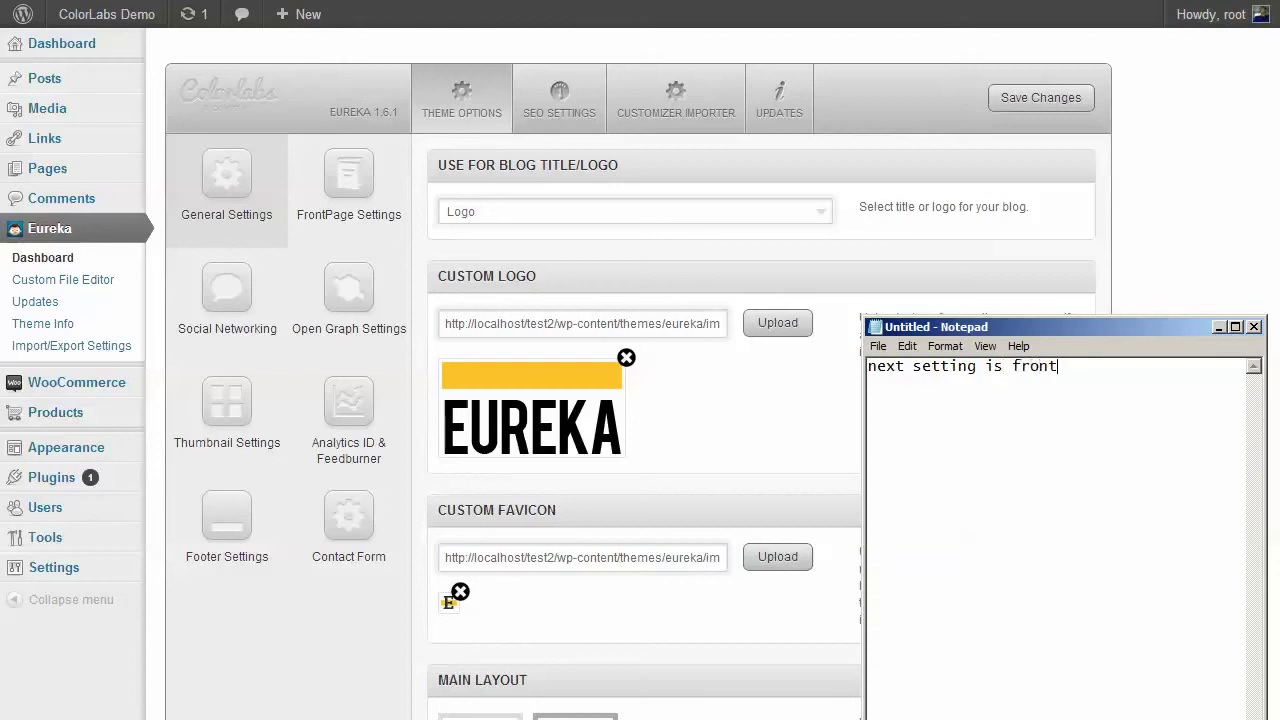
pyautogui.write(' page settings')
pyautogui.click(1162, 231)
pyautogui.moveTo(400, 210); pyautogui.dragTo(745, 405)
# - Replace the note with the introductory line "at front page settings, you will able to:"
pyautogui.hotkey('alt', 'Tab')
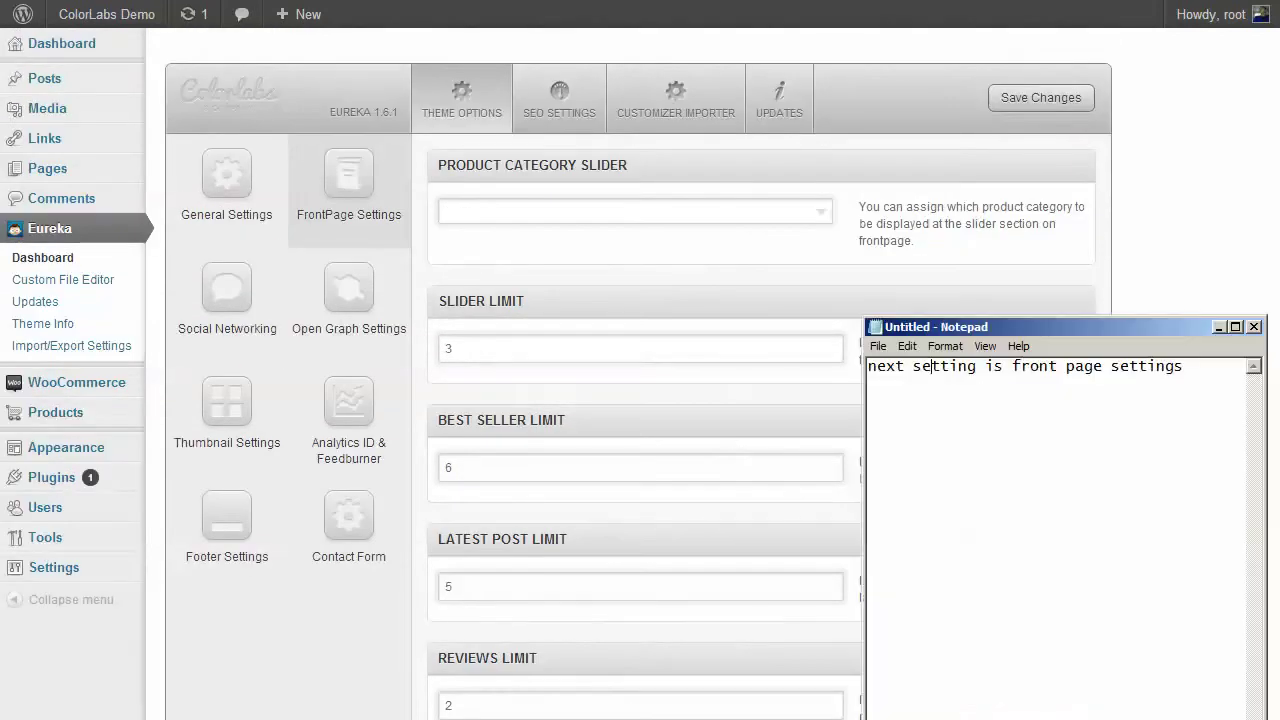
pyautogui.hotkey('ctrl', 'a')
pyautogui.write('at')
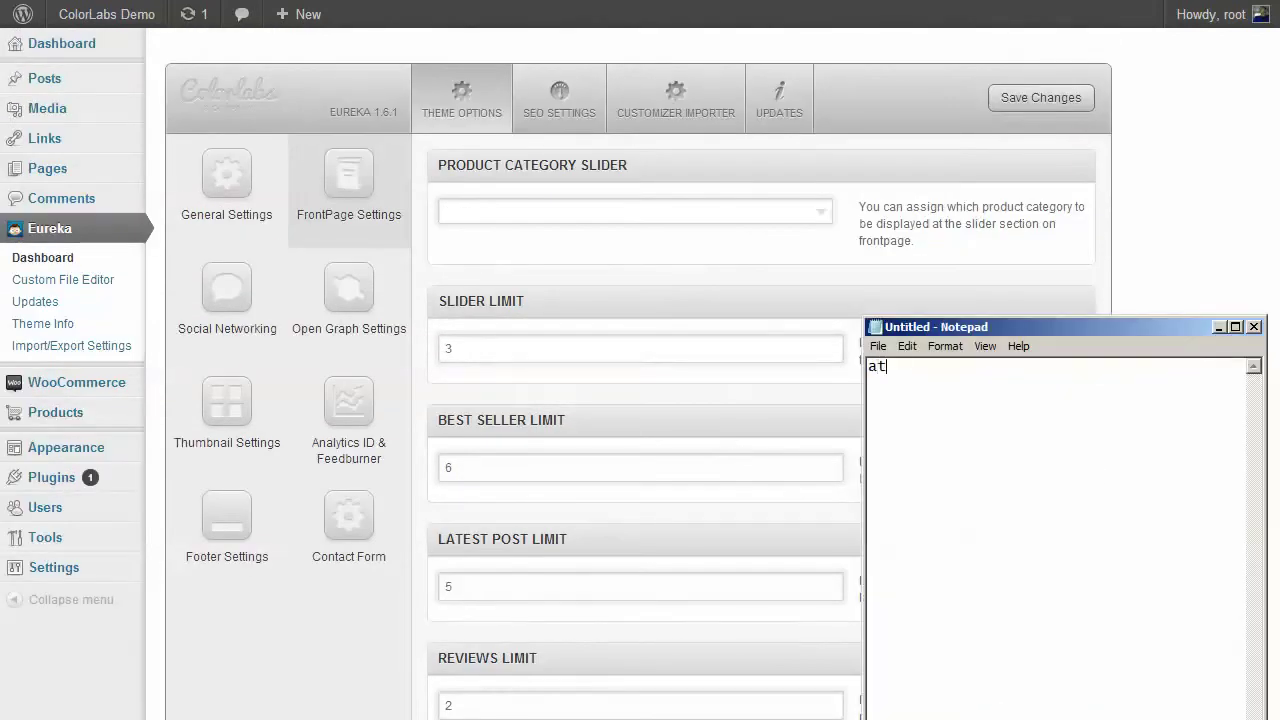
pyautogui.write(' front page settings, y')
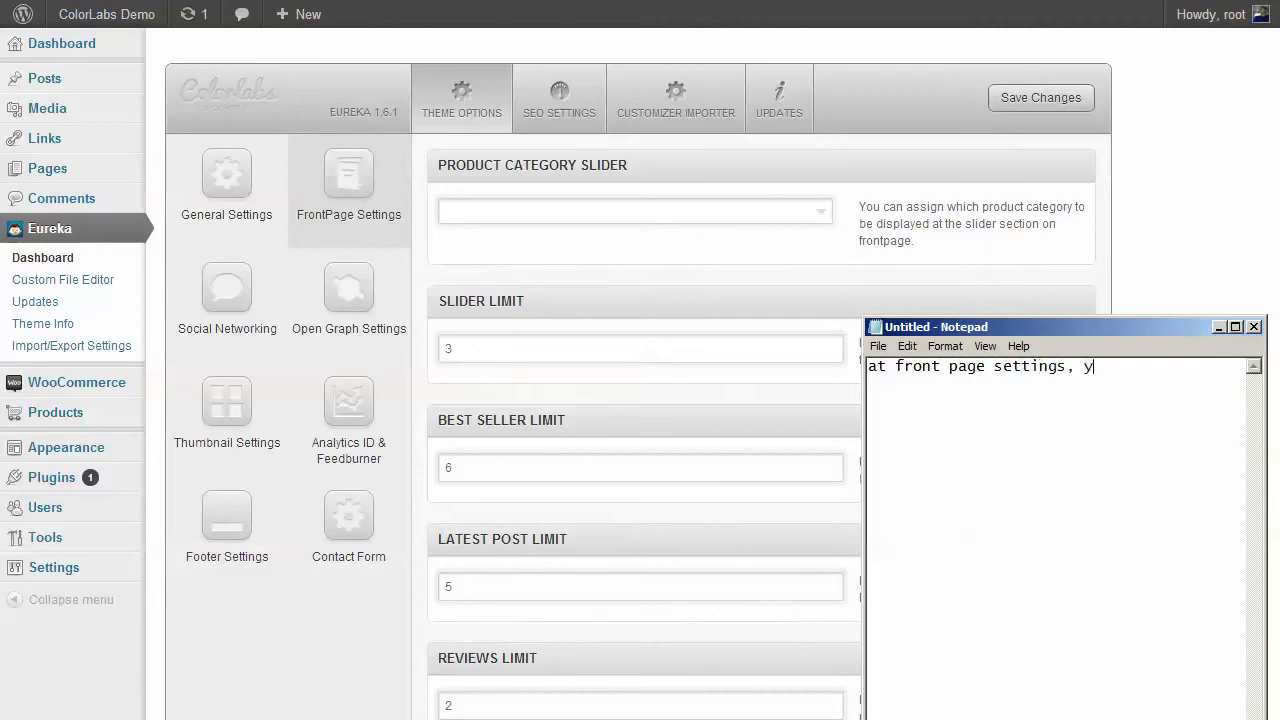
pyautogui.write('ou will able to:')
pyautogui.press('Return')
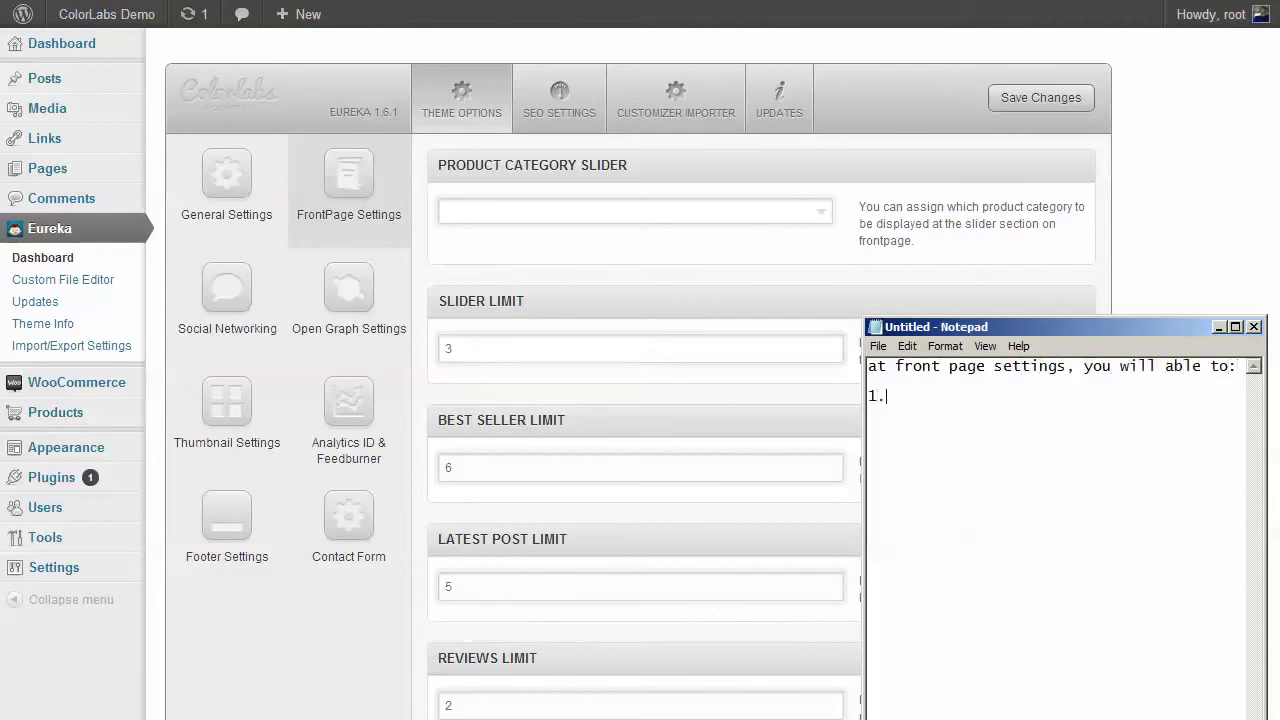
# - Add "1. choose which product category should be displayed at the slider" below the note's introductory line
pyautogui.write('1. choose which product')
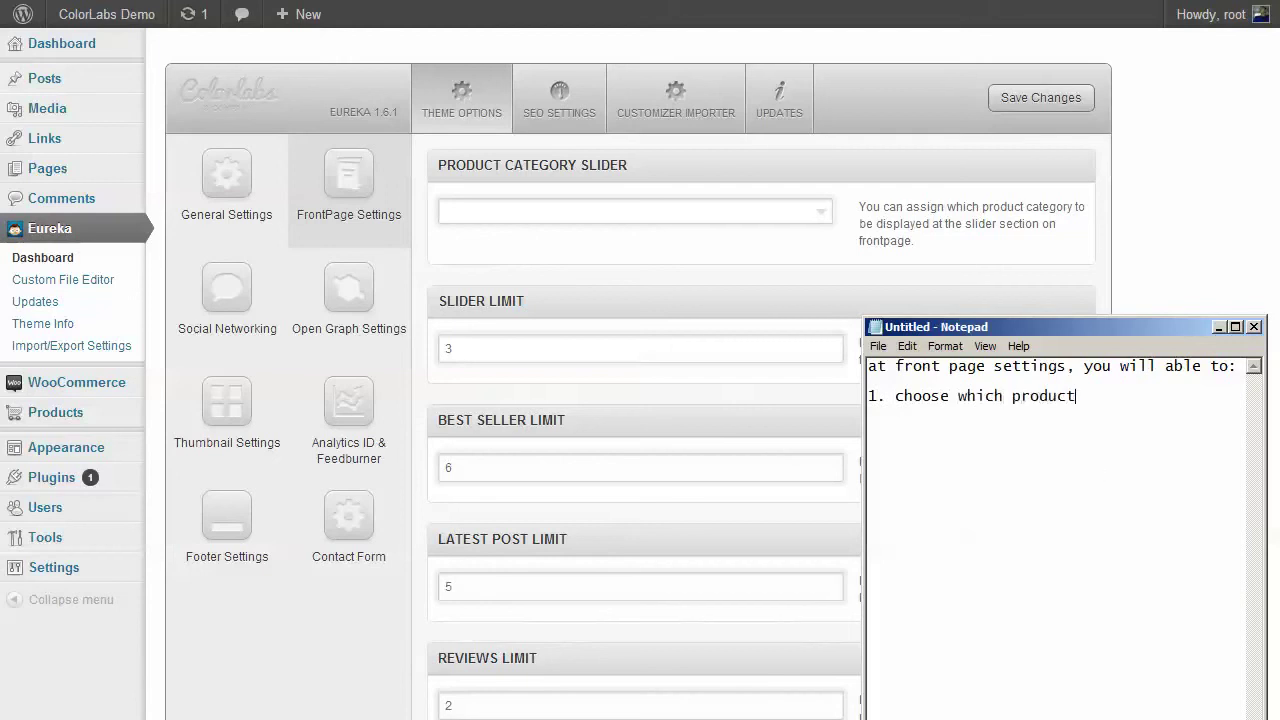
pyautogui.write(' category should be display')
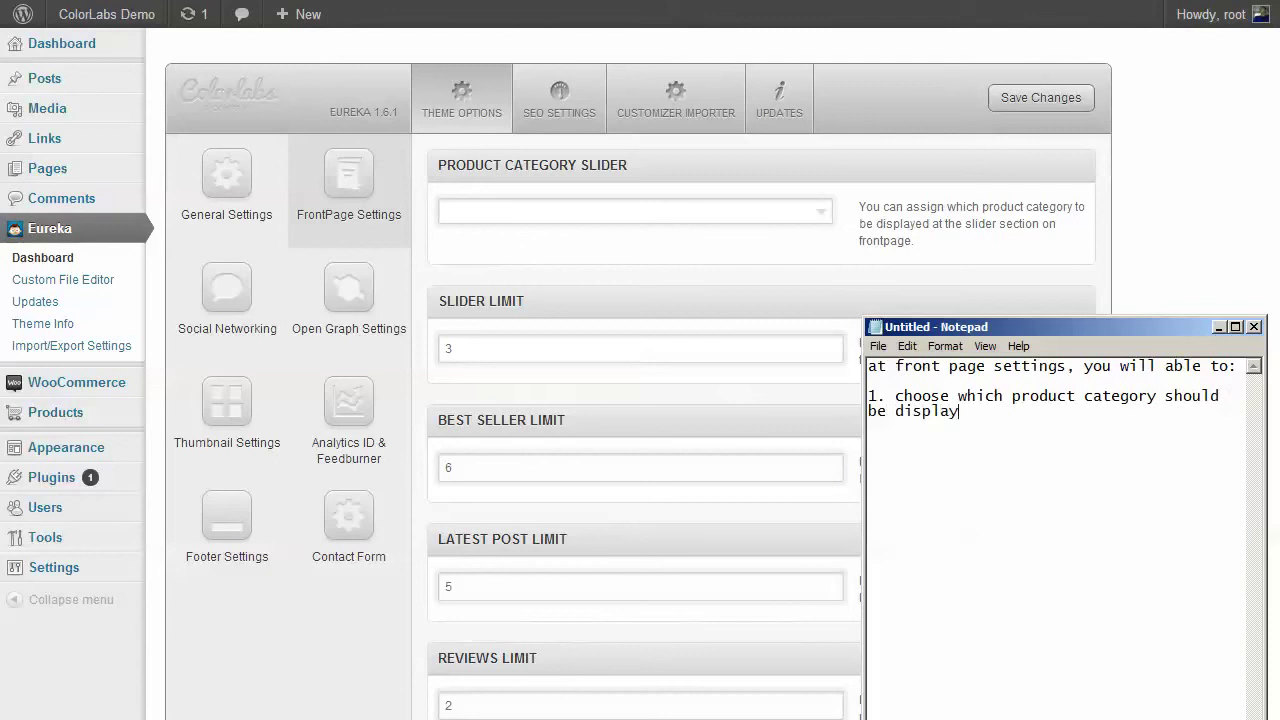
pyautogui.write('ed at the slider ')
# - Add "2. set how many product(s) should be visible at the slider" as the note's second item
pyautogui.write('2. set how ma')
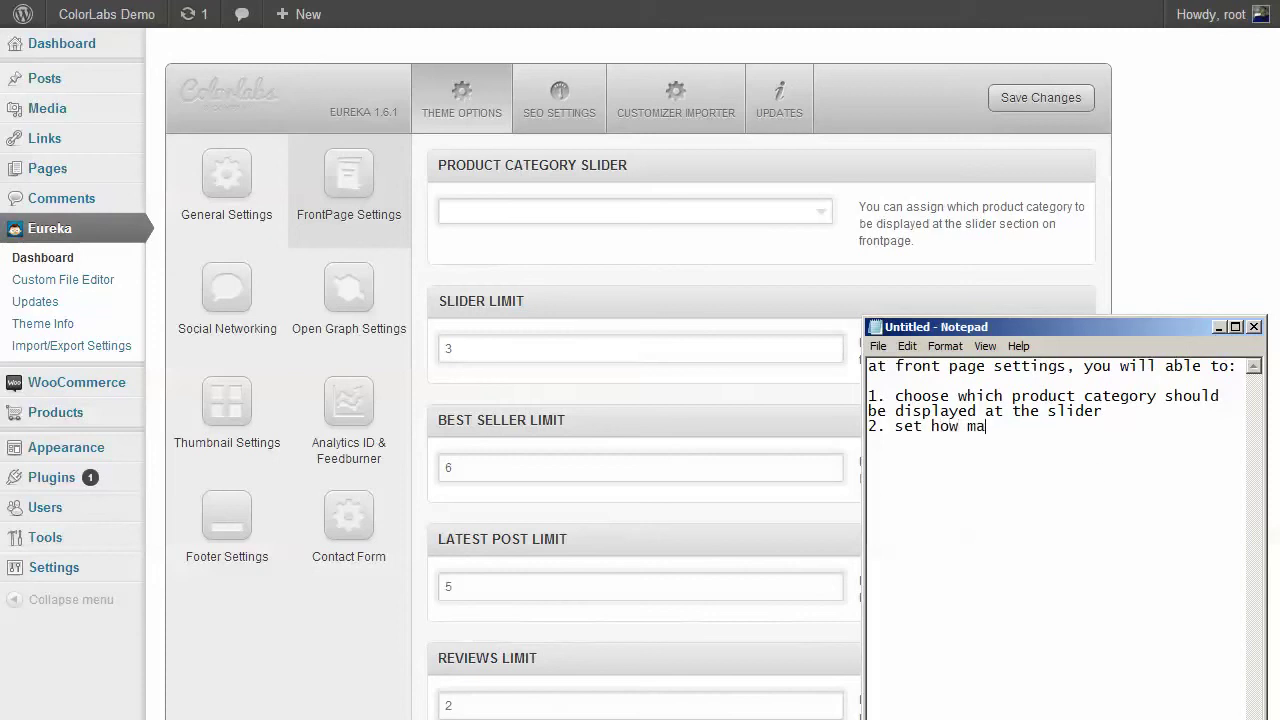
pyautogui.write('ny product(s) should be')
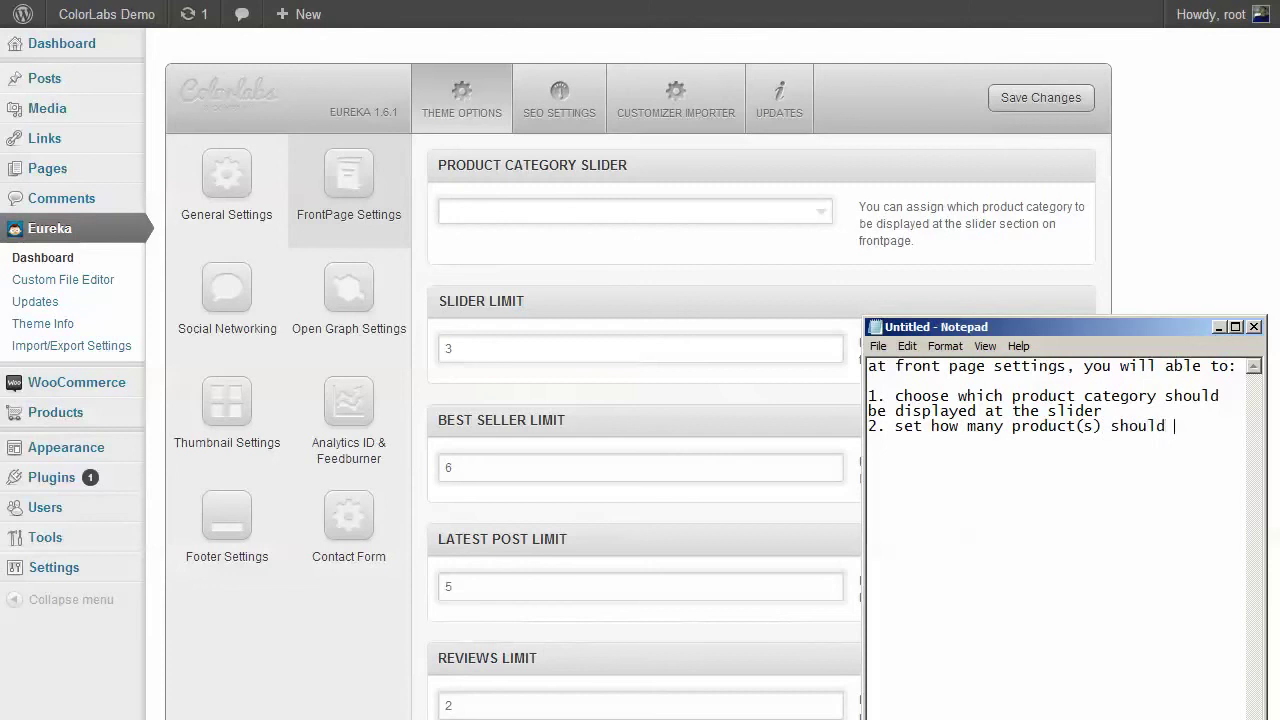
pyautogui.write('ble at the slide')
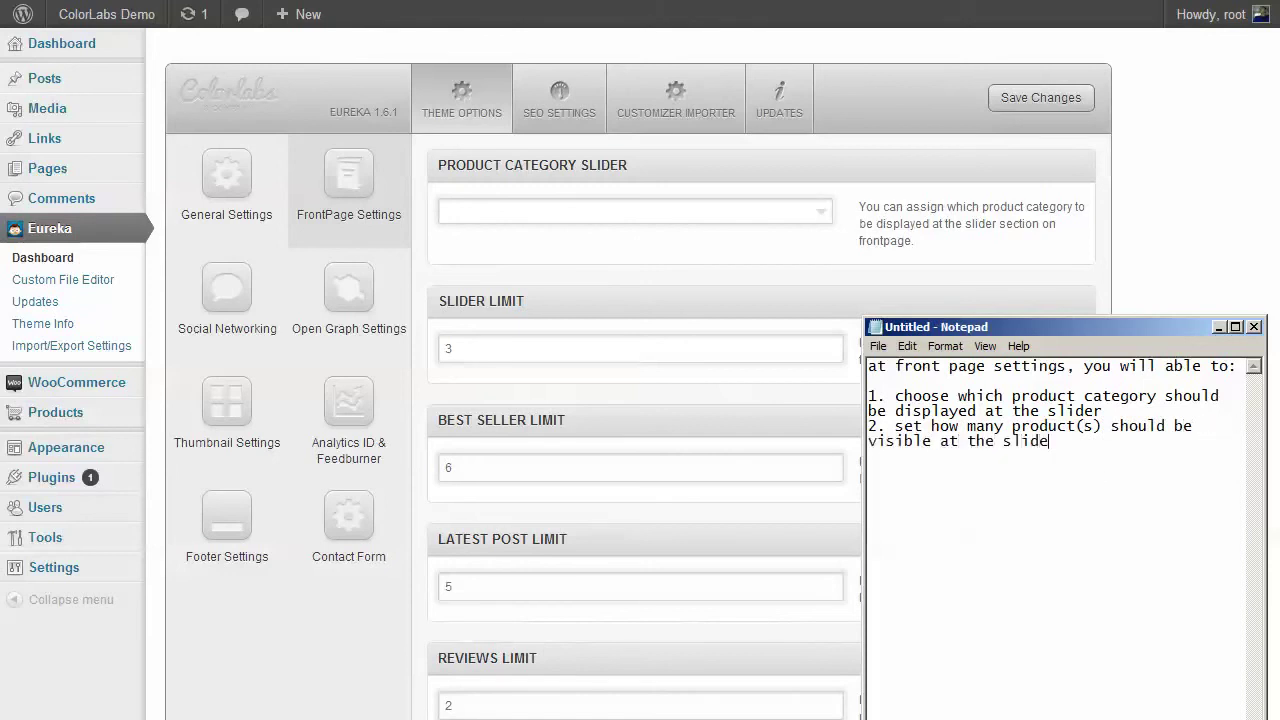
pyautogui.write('r')
pyautogui.press('Return')
# - Add "3. set how many best seller product should be displayed" as the third item and begin a bracketed remark about best seller products
pyautogui.write('3. set ho')
pyautogui.press('BackSpace')
pyautogui.write('w many bes')
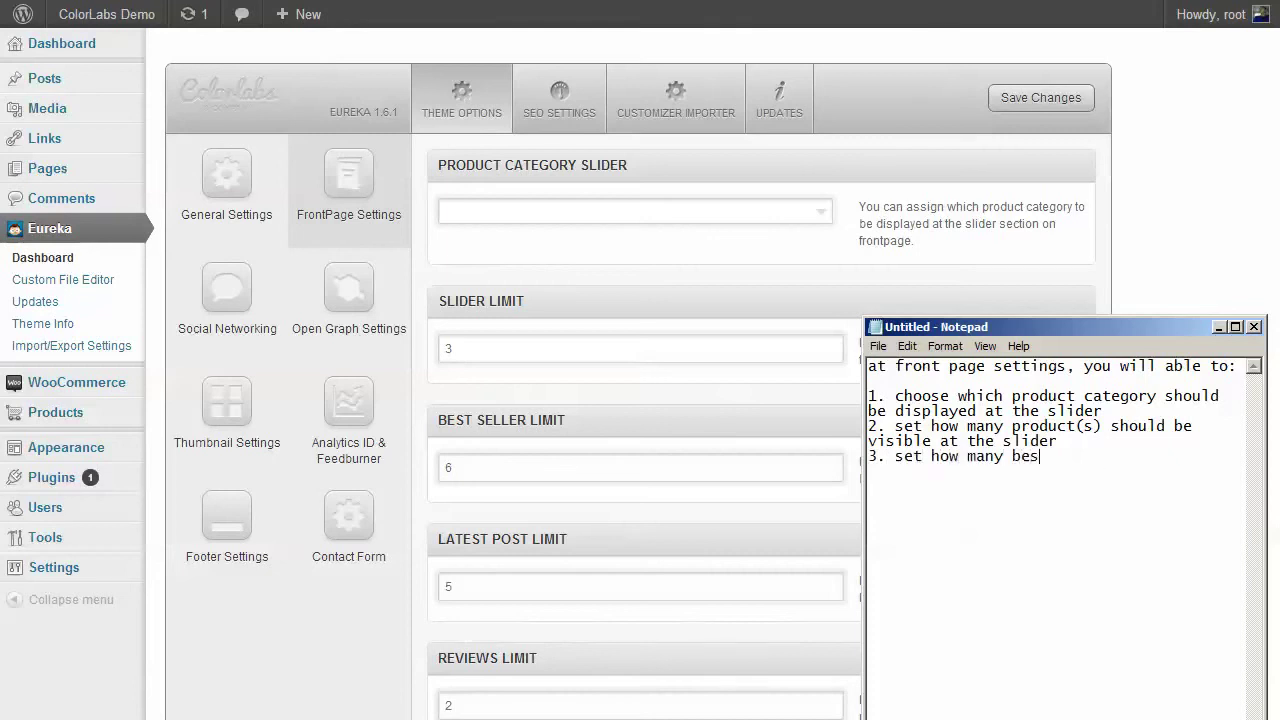
pyautogui.write('t seller product sho')
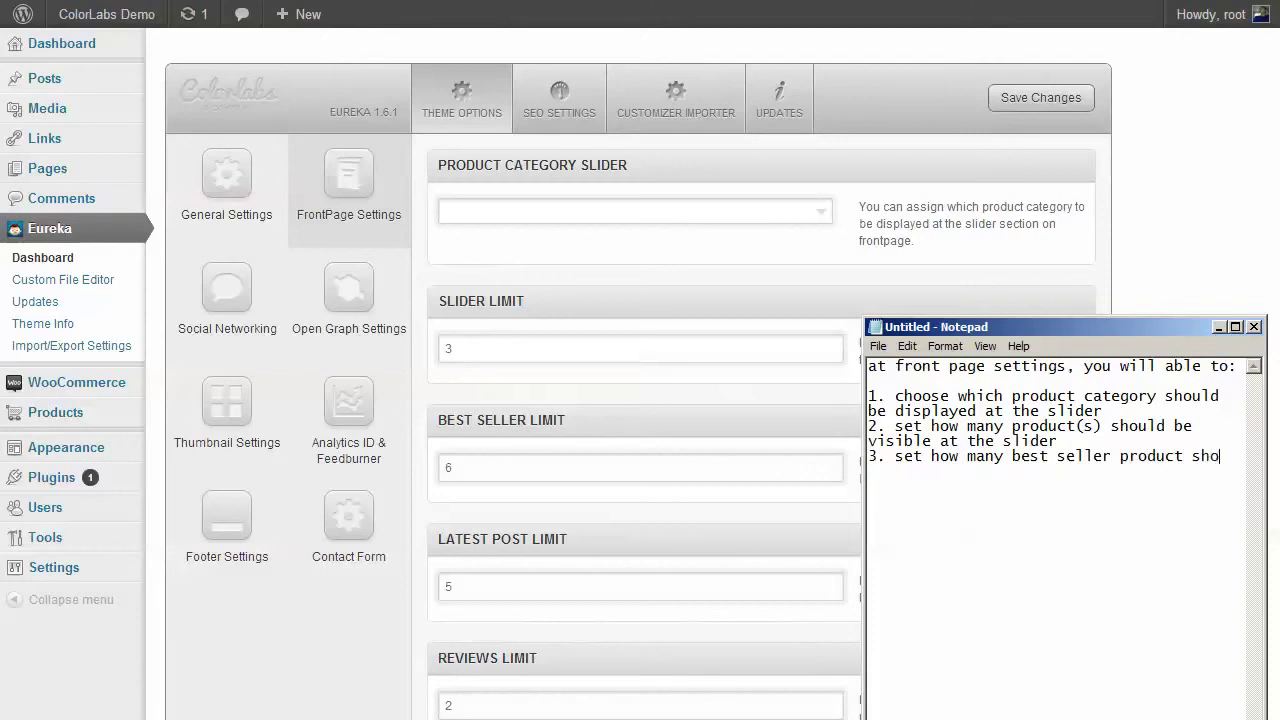
pyautogui.write('uld be display')
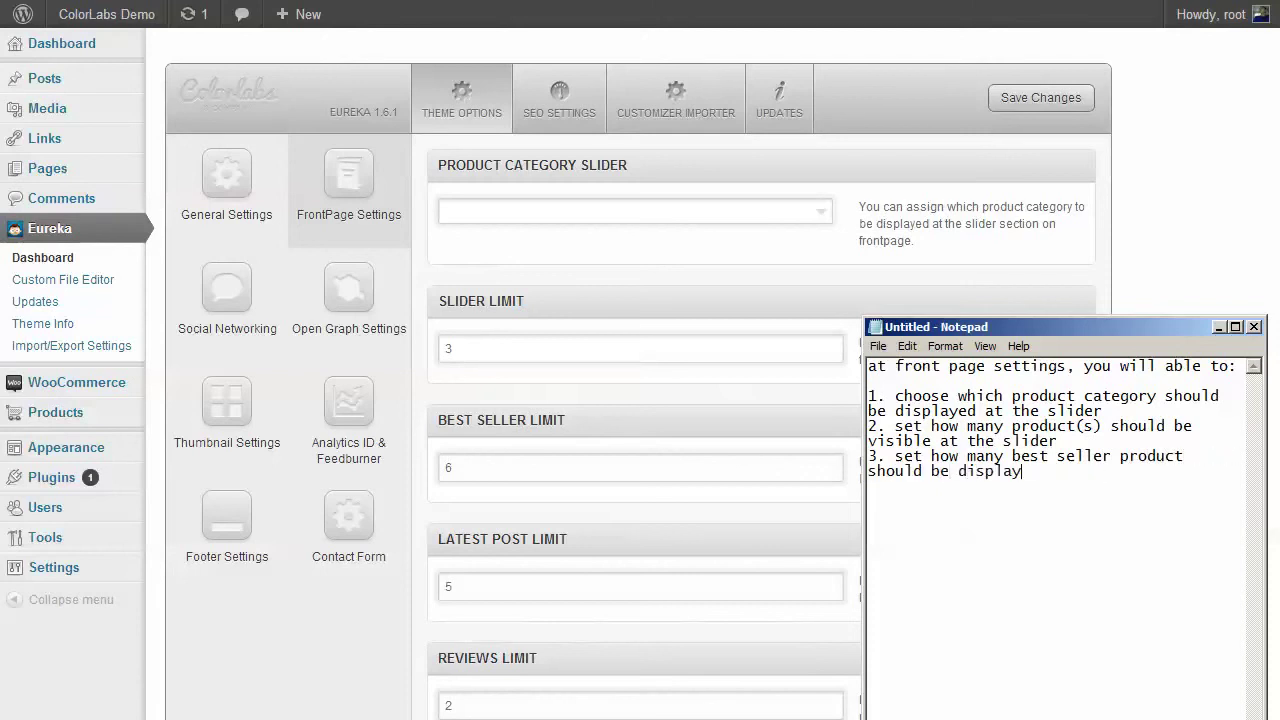
pyautogui.write('ed (best seller pro')
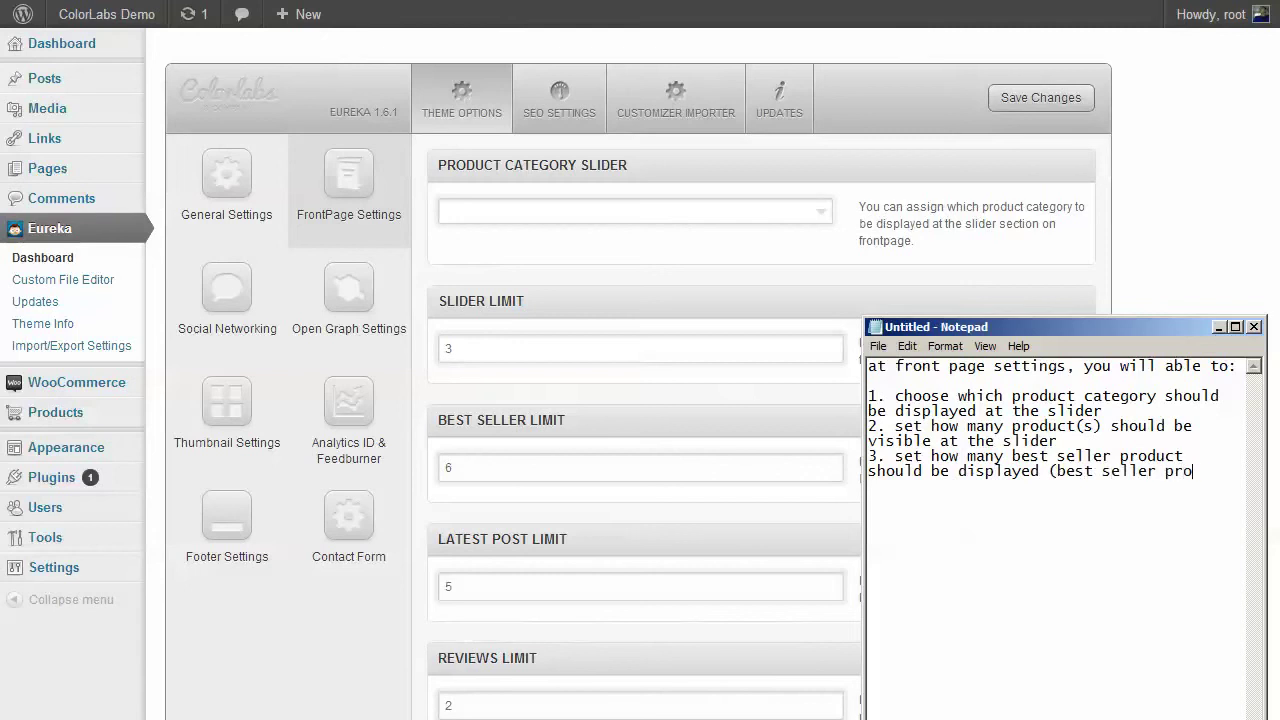
# - Finish item 3's bracketed remark with "is automatically generated by the ecommerce plugin - cannot be modified what items should be displayed there)"
pyautogui.write('duct is automac')
pyautogui.press('BackSpace')
pyautogui.write('tically ')
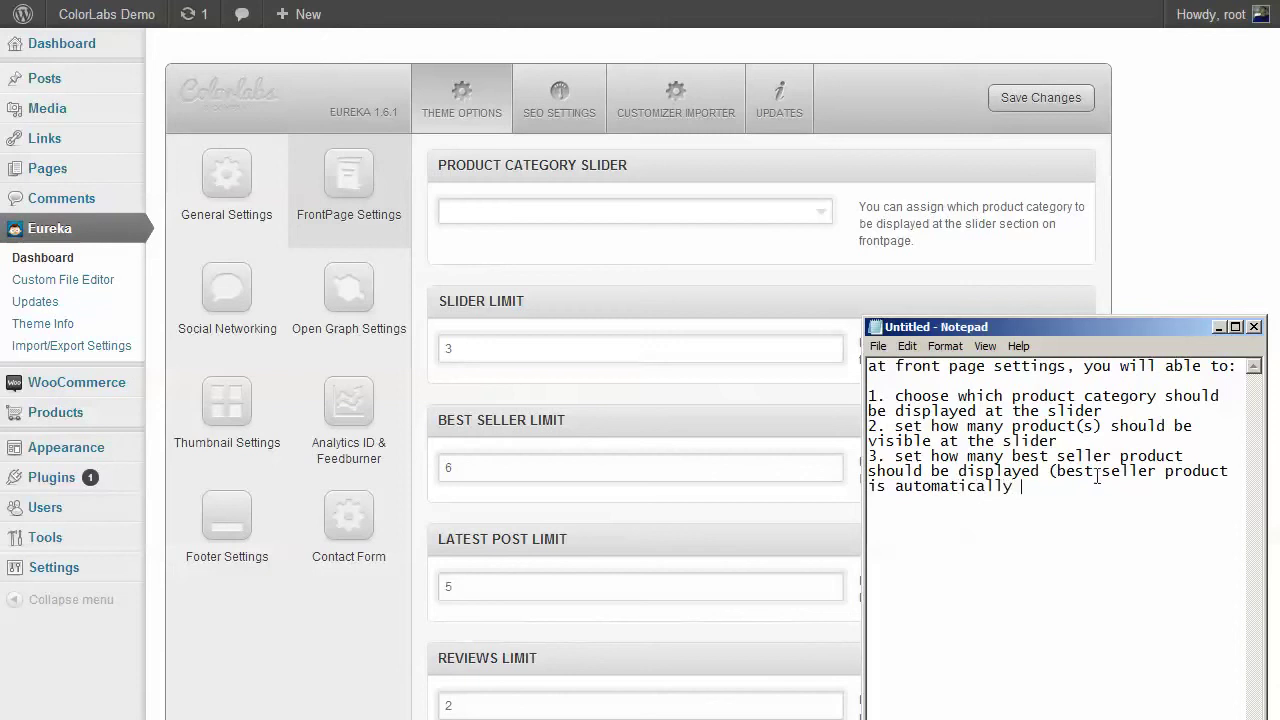
pyautogui.write('generated by the e')
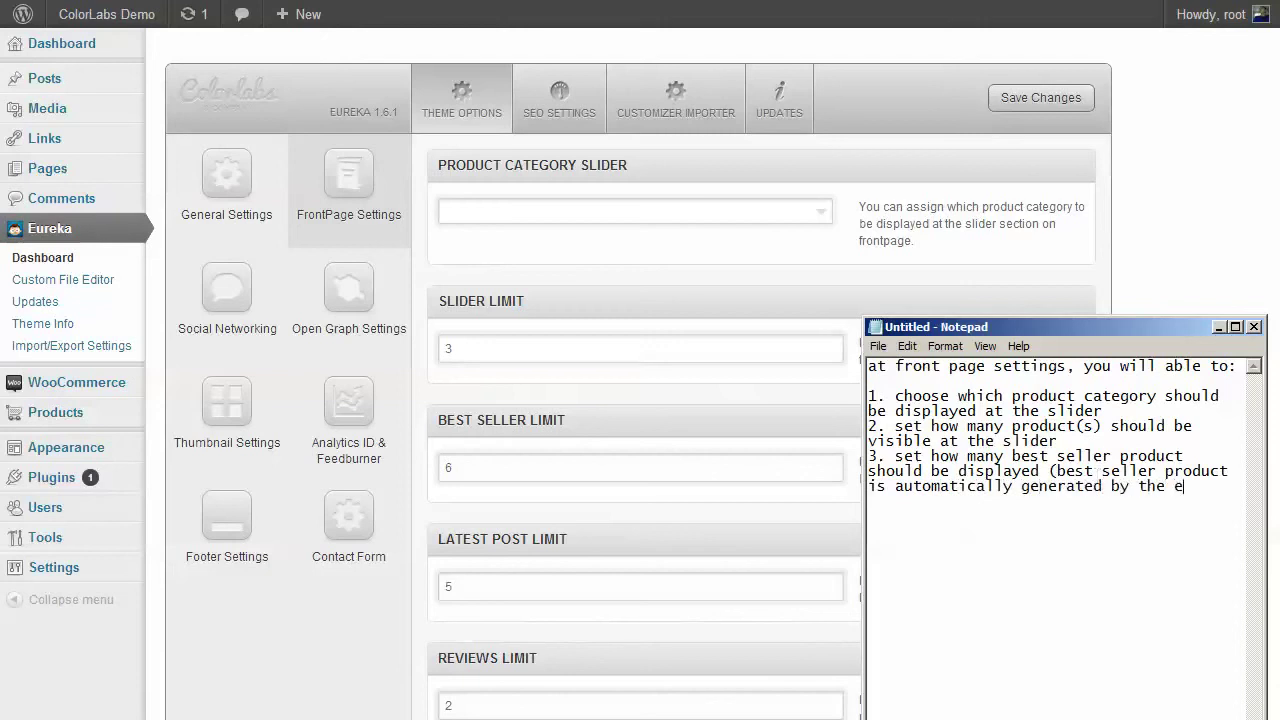
pyautogui.write('commerce plug')
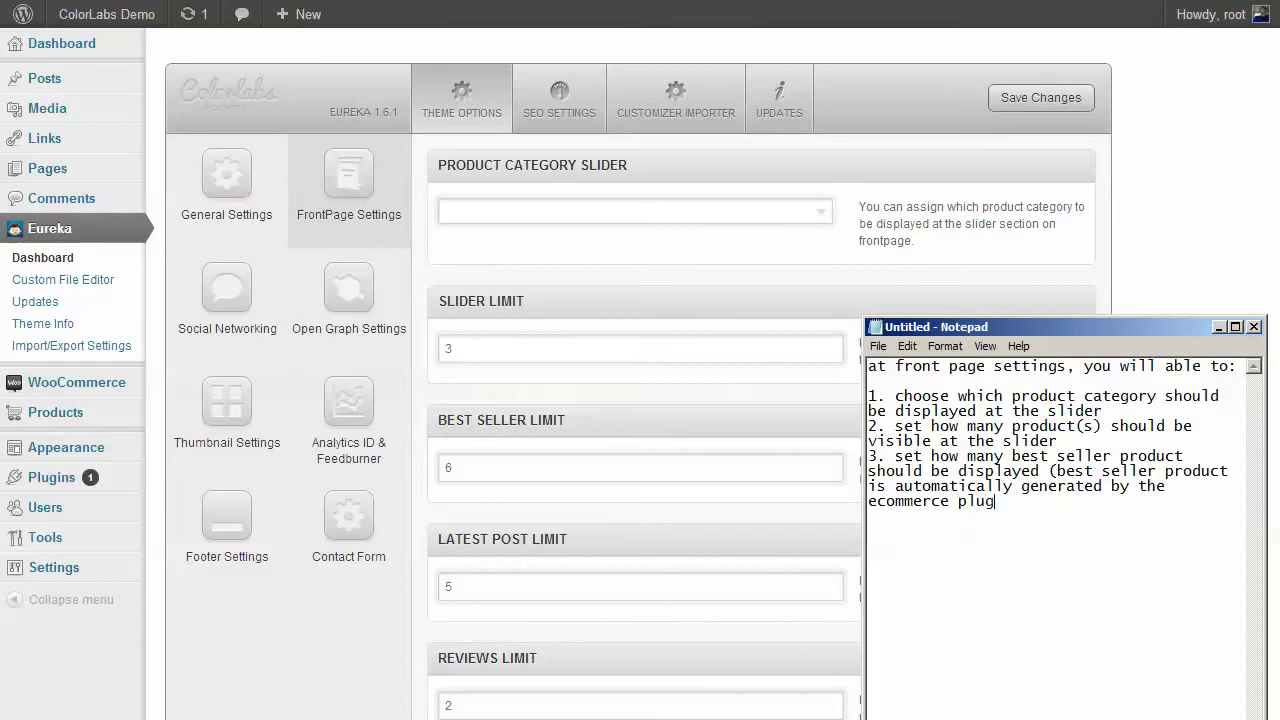
pyautogui.write('in - cannot be modified')
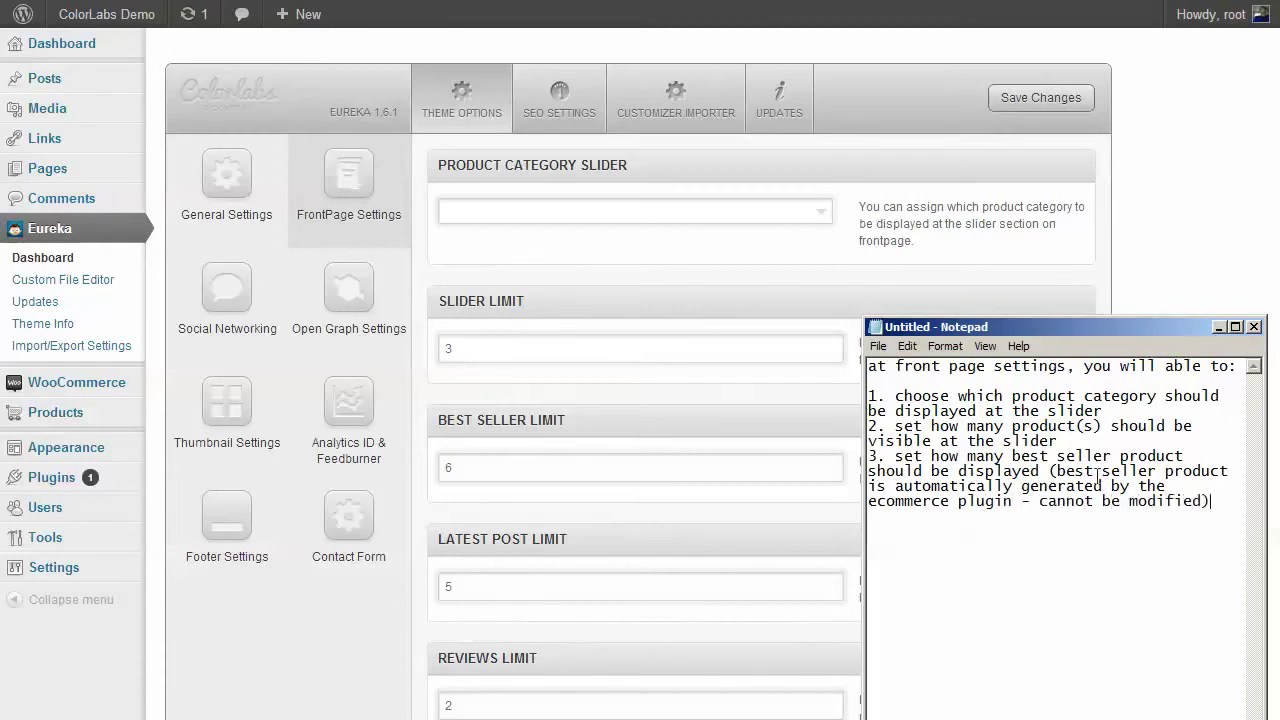
pyautogui.press('BackSpace')
pyautogui.write('what items should b')
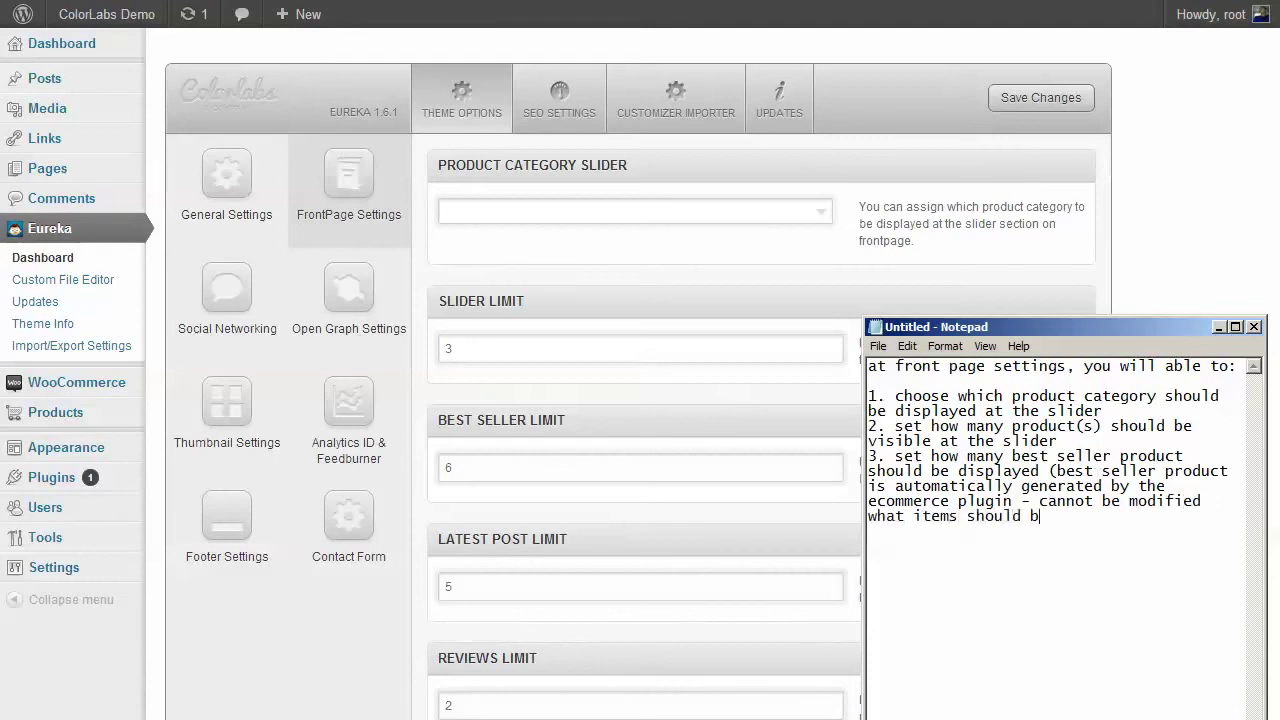
pyautogui.write('e displayed there)')
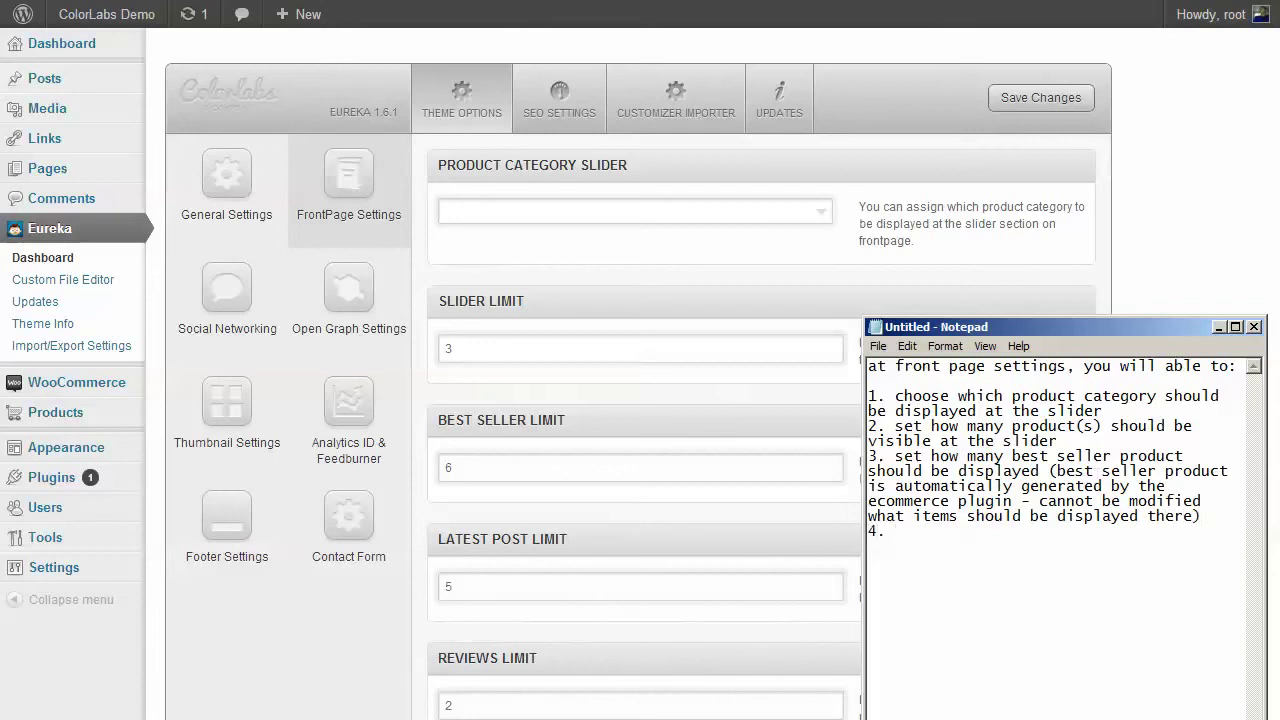
# - Add "4. latest post(s) limit" and "5. reviews limit (reviews is the same as comment, but reviews made only on product)" to the note
pyautogui.write('4. latest post(s) limit')
pyautogui.press('Return')
pyautogui.write('5. ')
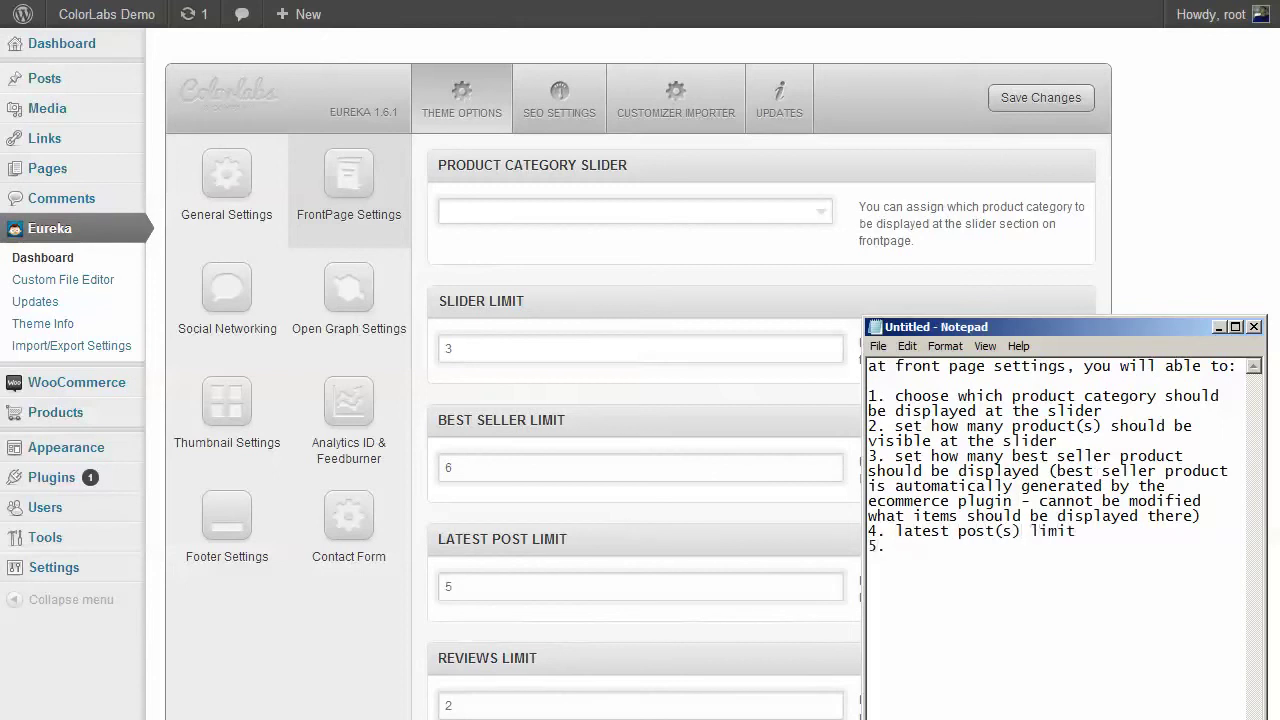
pyautogui.write('reviews limit (the c')
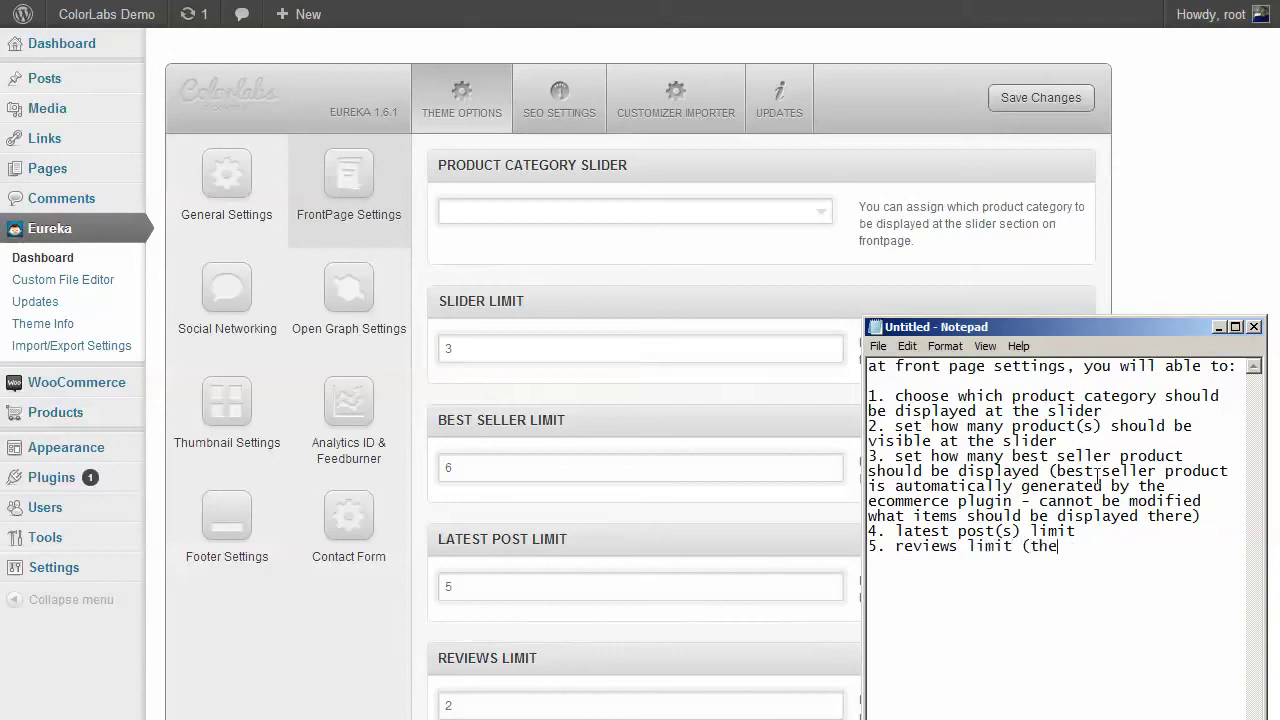
pyautogui.press('BackSpace')
pyautogui.press('BackSpace')
pyautogui.press('BackSpace')
pyautogui.write('reviews is the same as')
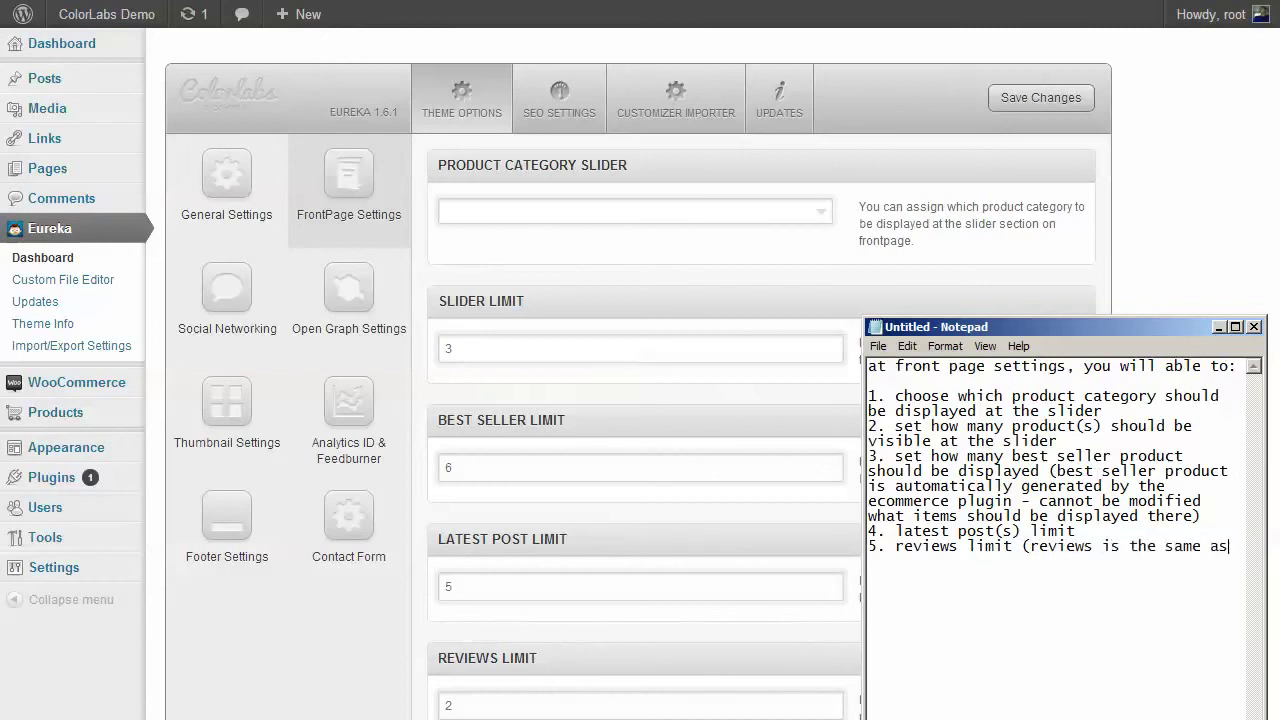
pyautogui.write(' comment, but reviews m')
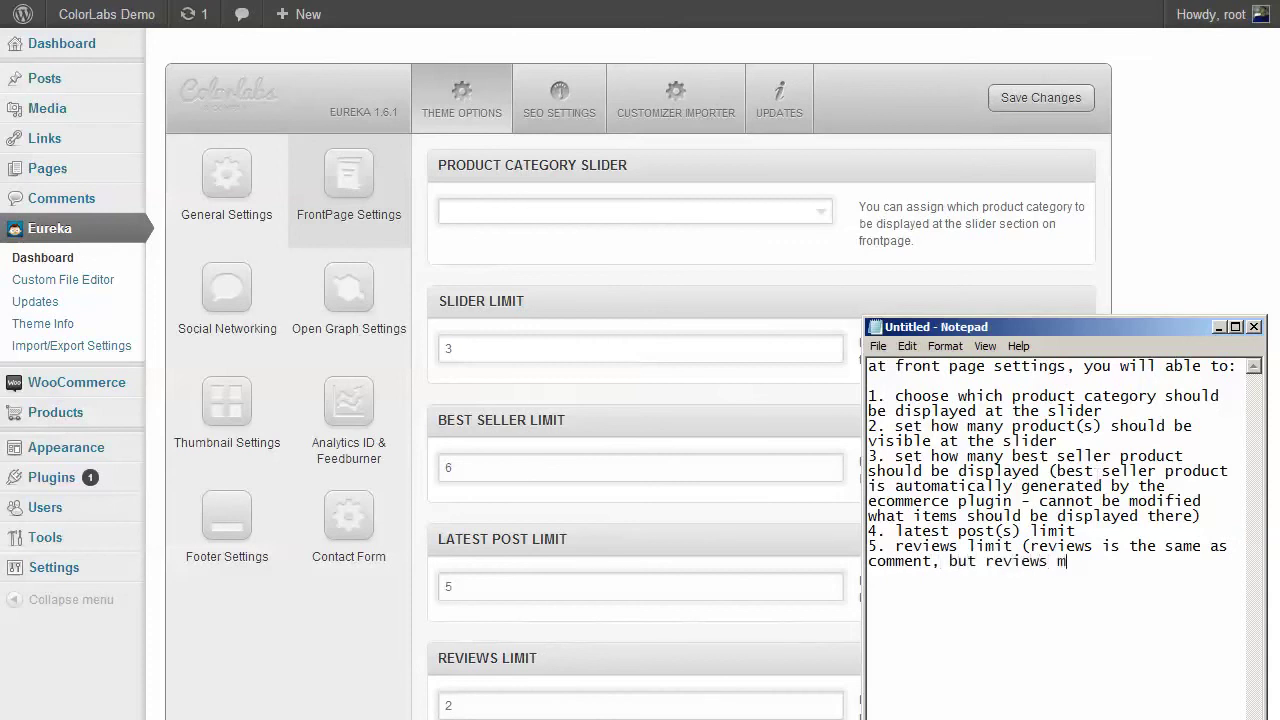
pyautogui.write('ade only on produ')
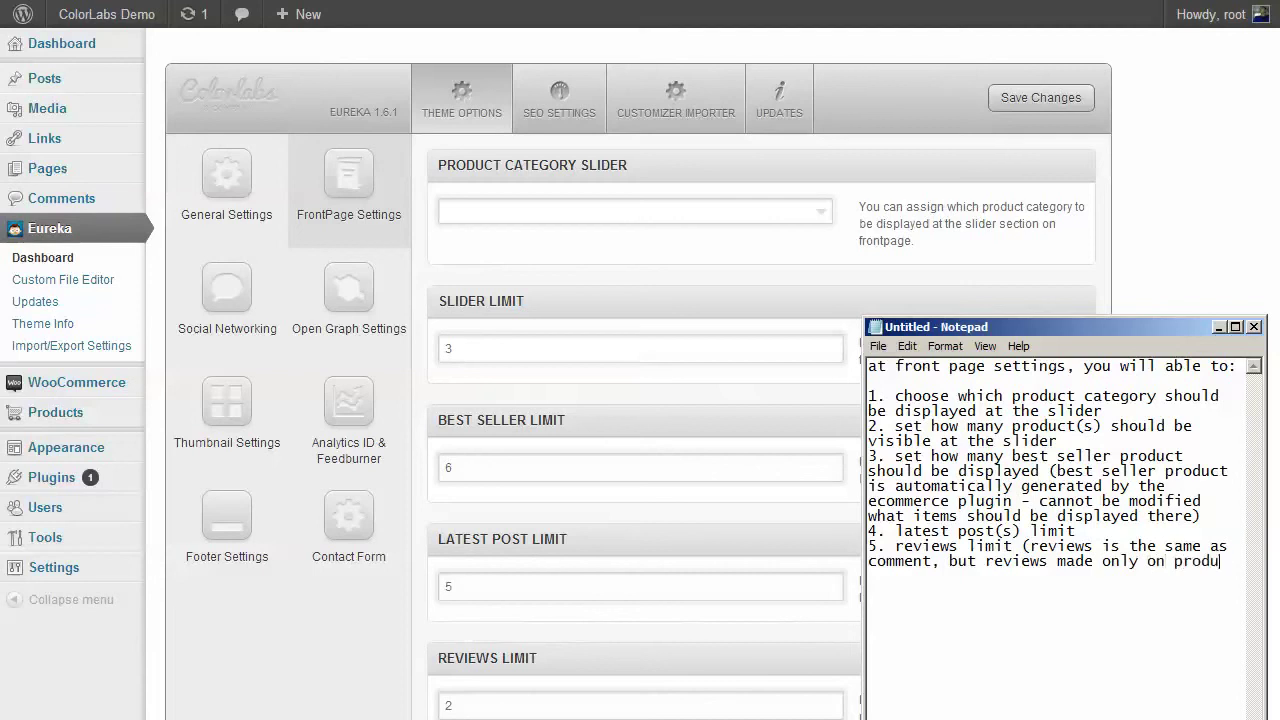
pyautogui.write('ct) ')
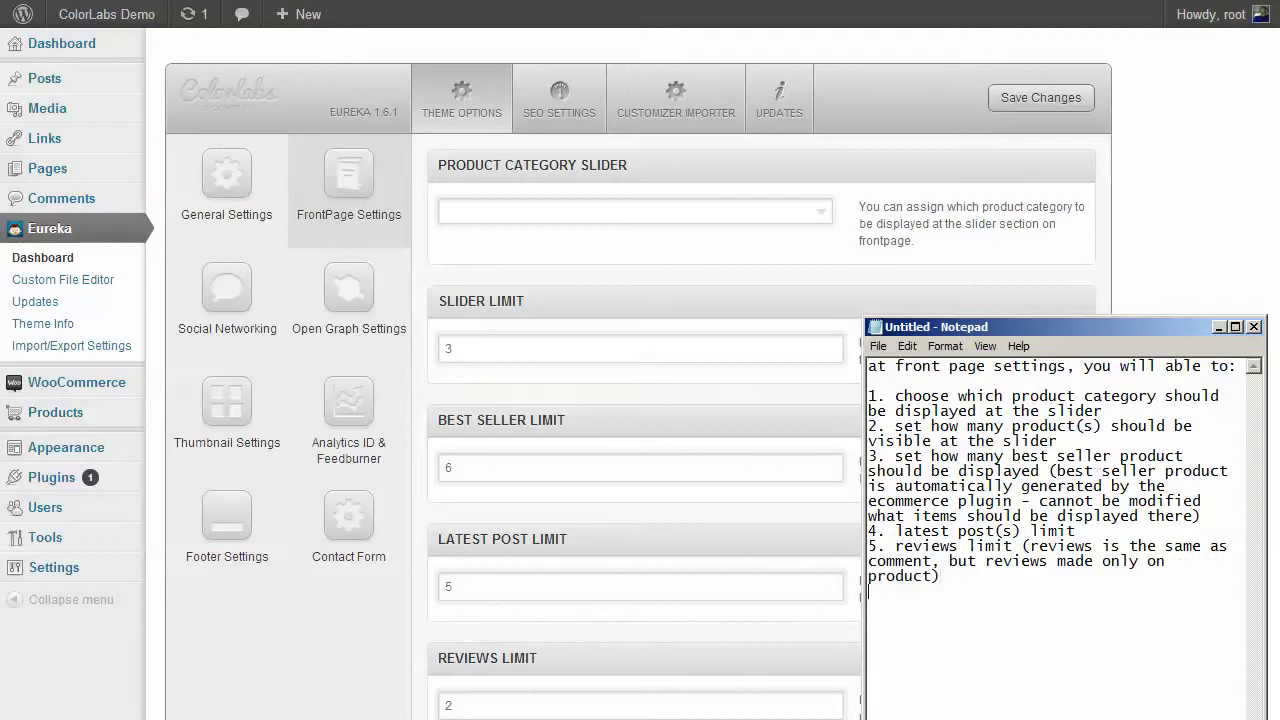
# - Look over the front page options below the reviews limit and add "6. product category spoiler" and "7. blog page link" to the note
pyautogui.write('6.')
pyautogui.click(1248, 300)
pyautogui.scroll(-4, 1043, 254)
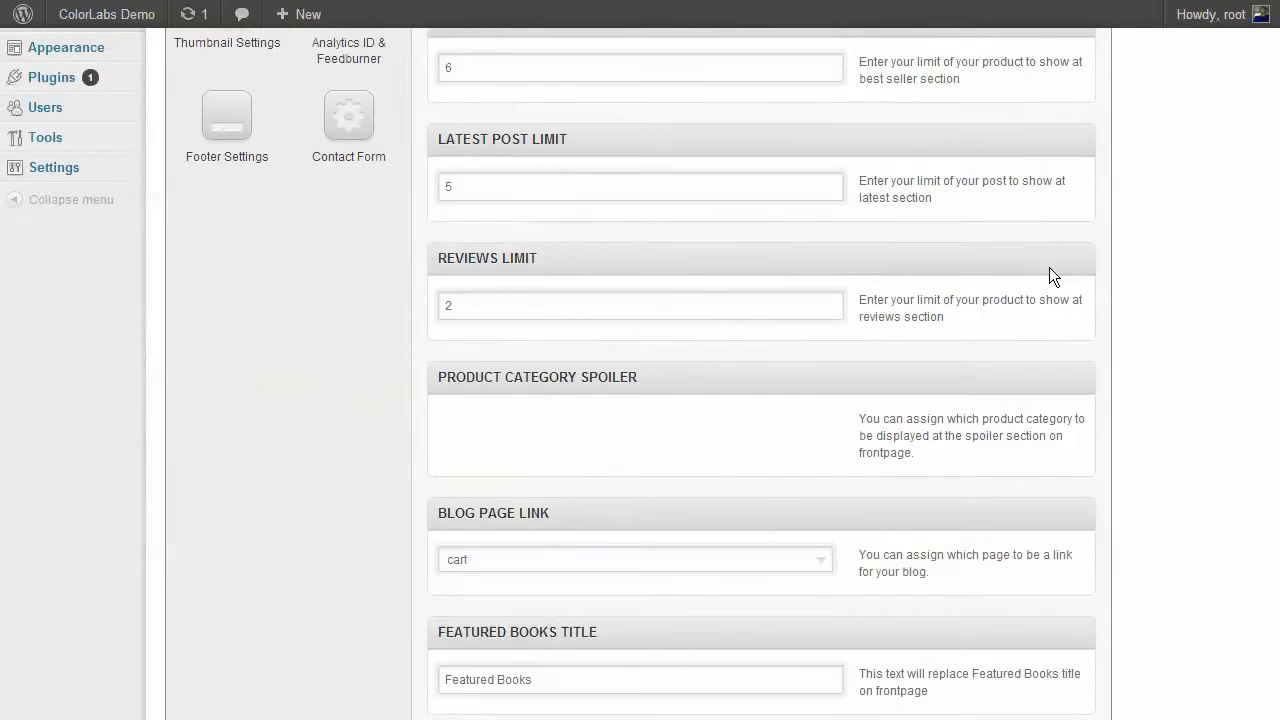
pyautogui.scroll(-2, 1040, 263)
pyautogui.hotkey('alt', 'Tab')
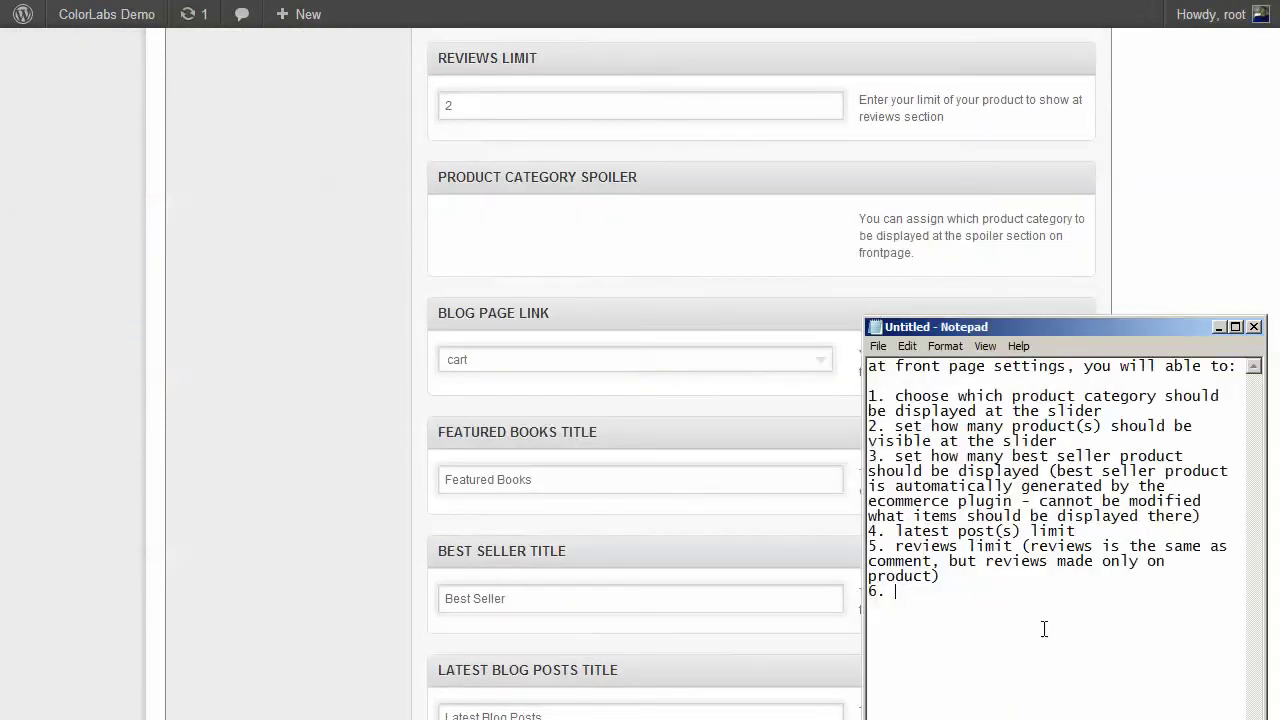
pyautogui.write('product category sp')
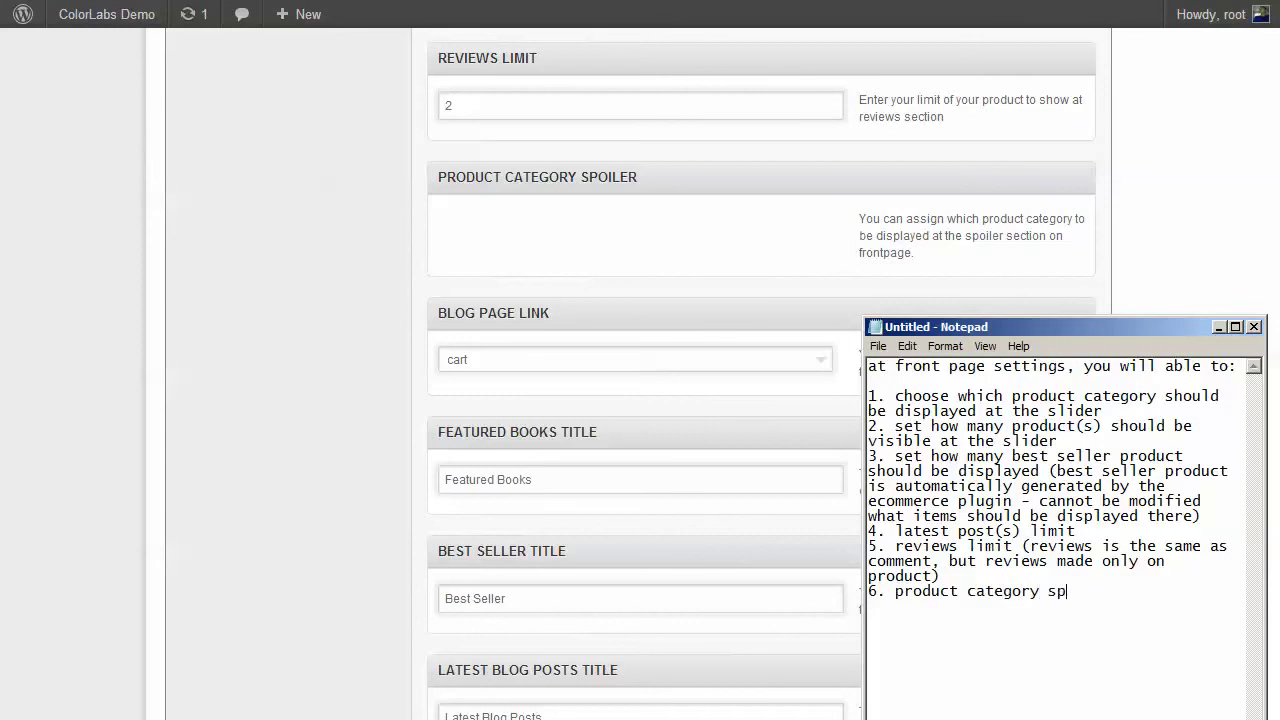
pyautogui.write('oiler')
pyautogui.press('Return')
pyautogui.write('7. blog page link ')
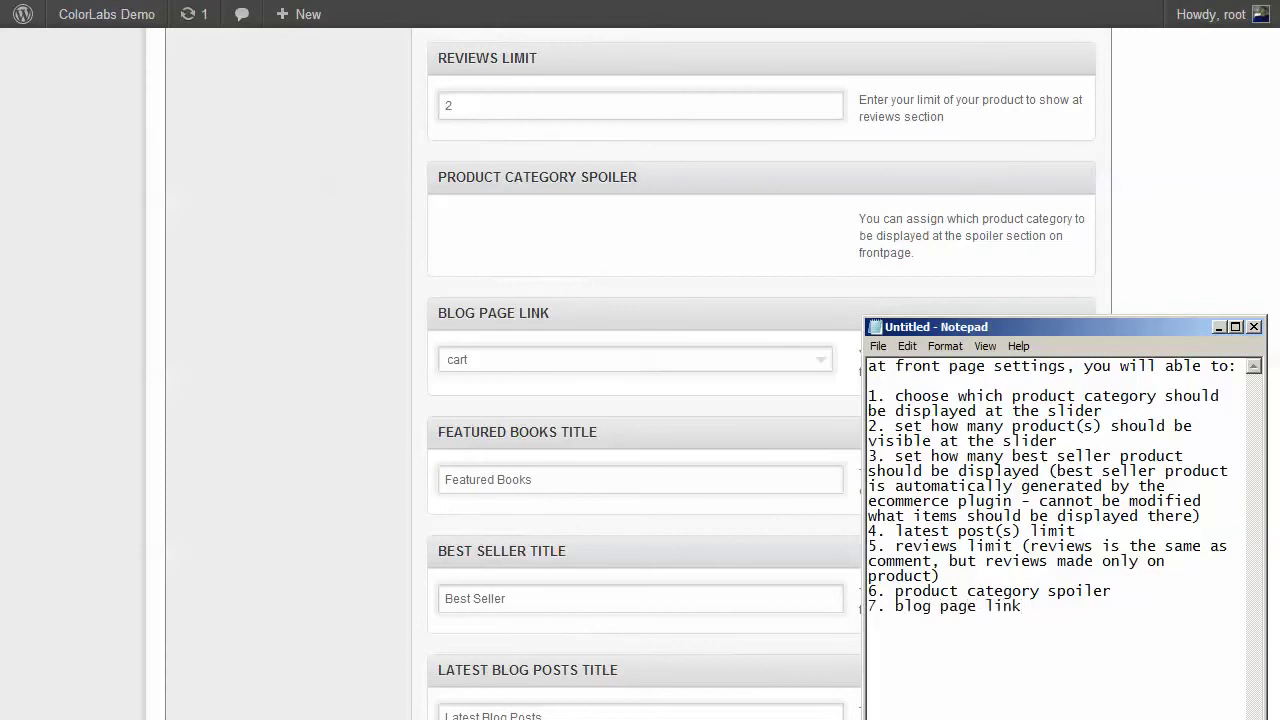
pyautogui.write('(this is needed when')
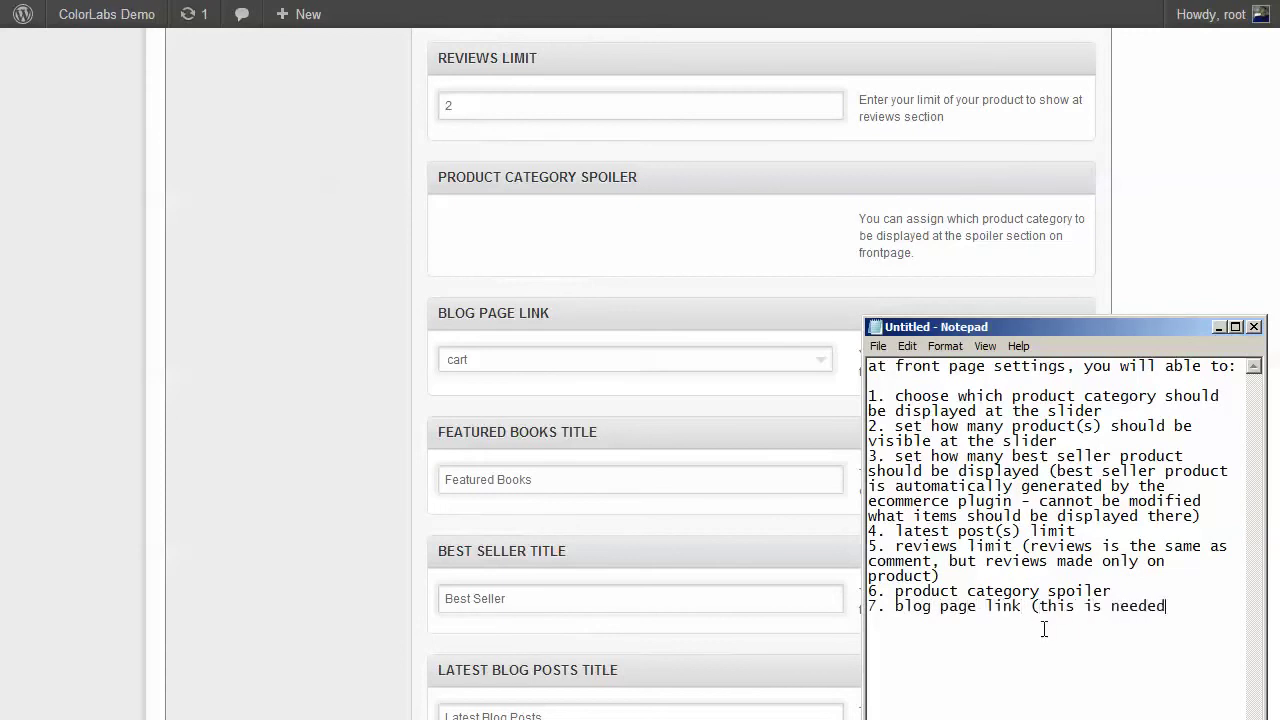
pyautogui.press('BackSpace')
pyautogui.press('BackSpace')
pyautogui.press('BackSpace')
pyautogui.press('BackSpace')
pyautogui.press('BackSpace')
pyautogui.press('BackSpace')
pyautogui.press('BackSpace')
pyautogui.press('BackSpace')
pyautogui.press('BackSpace')
pyautogui.press('BackSpace')
pyautogui.press('BackSpace')
pyautogui.press('BackSpace')
pyautogui.press('BackSpace')
pyautogui.press('BackSpace')
pyautogui.press('BackSpace')
pyautogui.press('BackSpace')
pyautogui.press('BackSpace')
pyautogui.press('BackSpace')
pyautogui.press('BackSpace')
# - Complete item 7's bracketed remark with "to use this option, you will need to create a new page with 'blog' page template)"
pyautogui.write('to use this optio')
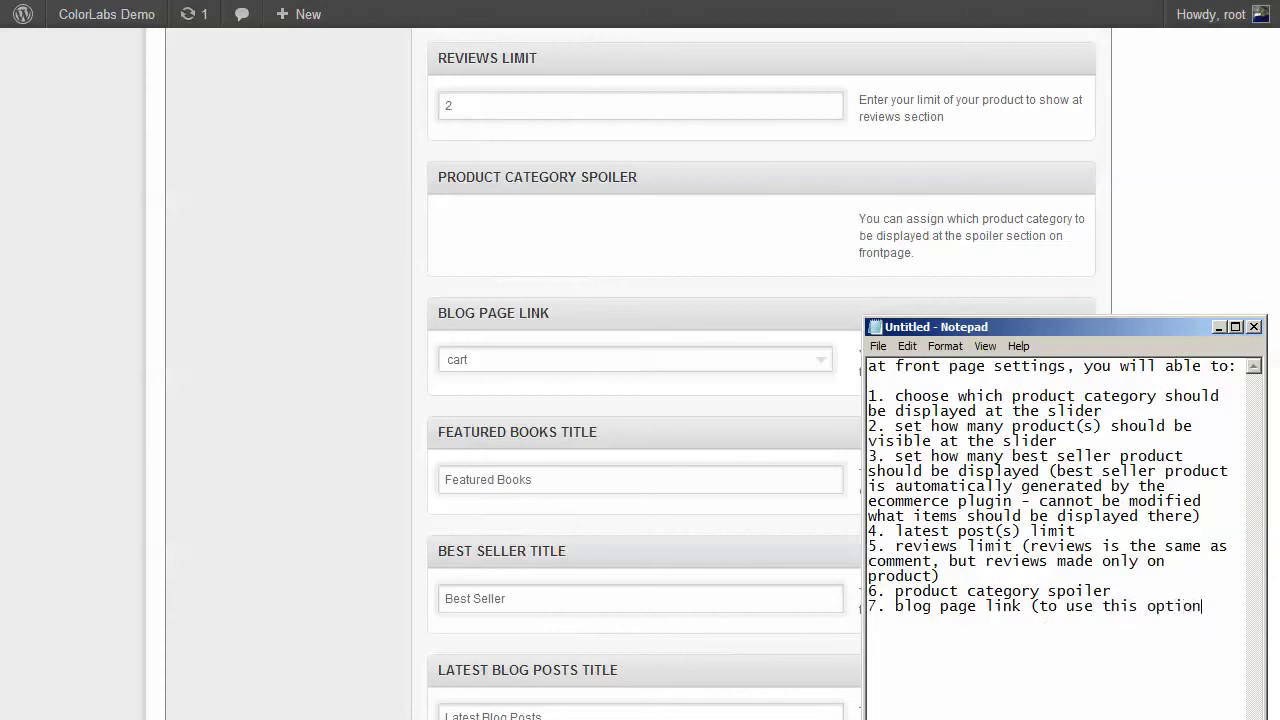
pyautogui.write('n, you will need to create')
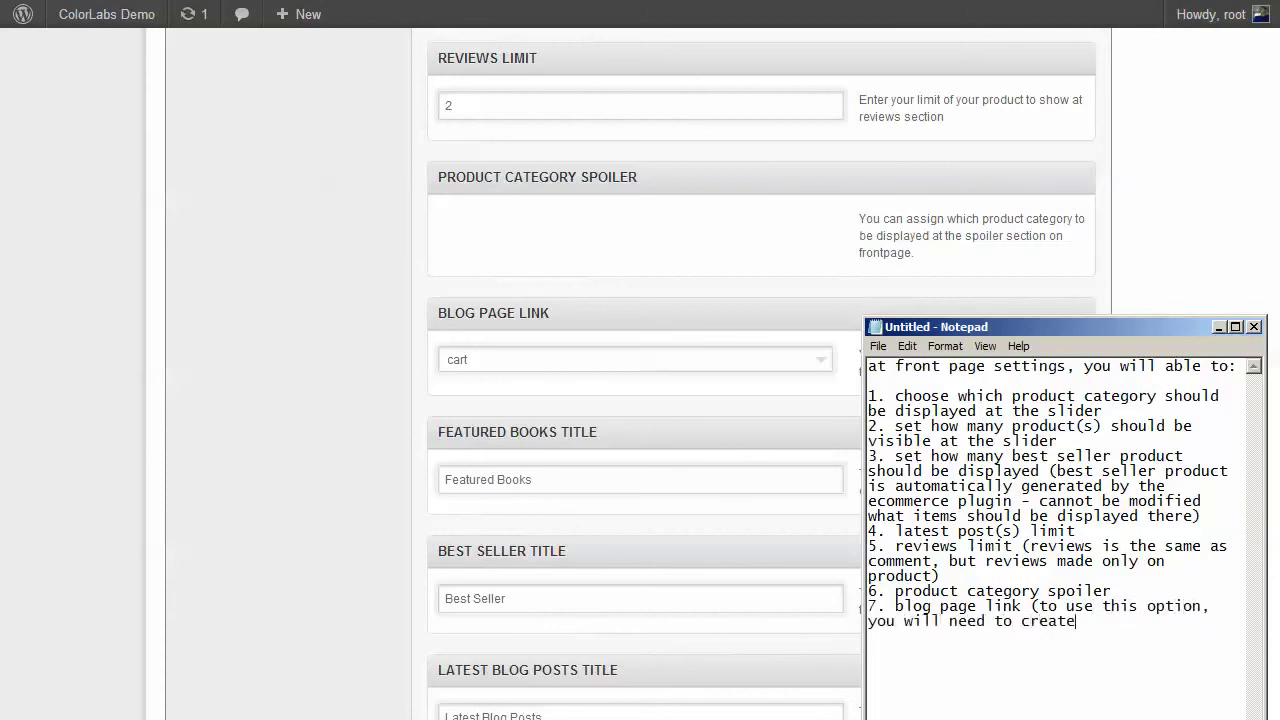
pyautogui.write(' a new page with blo')
pyautogui.press('BackSpace')
pyautogui.press('BackSpace')
pyautogui.press('BackSpace')
pyautogui.write("'blog' ")
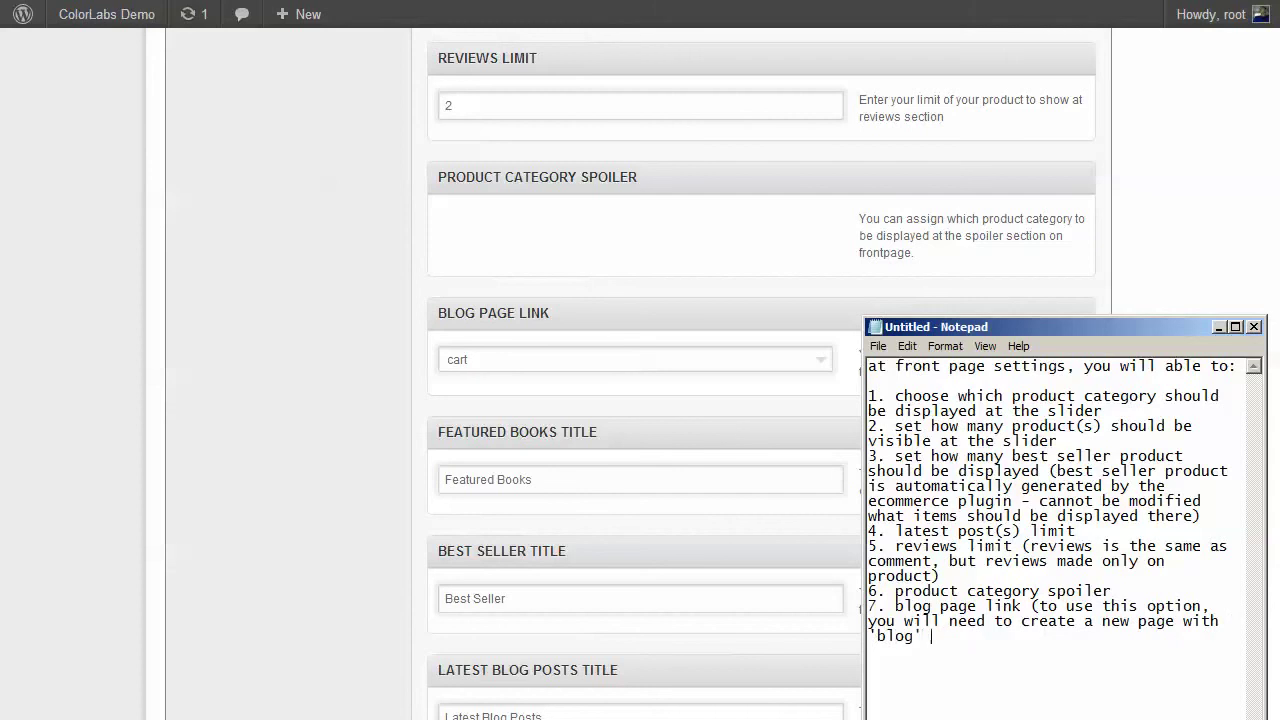
pyautogui.write('page templat')
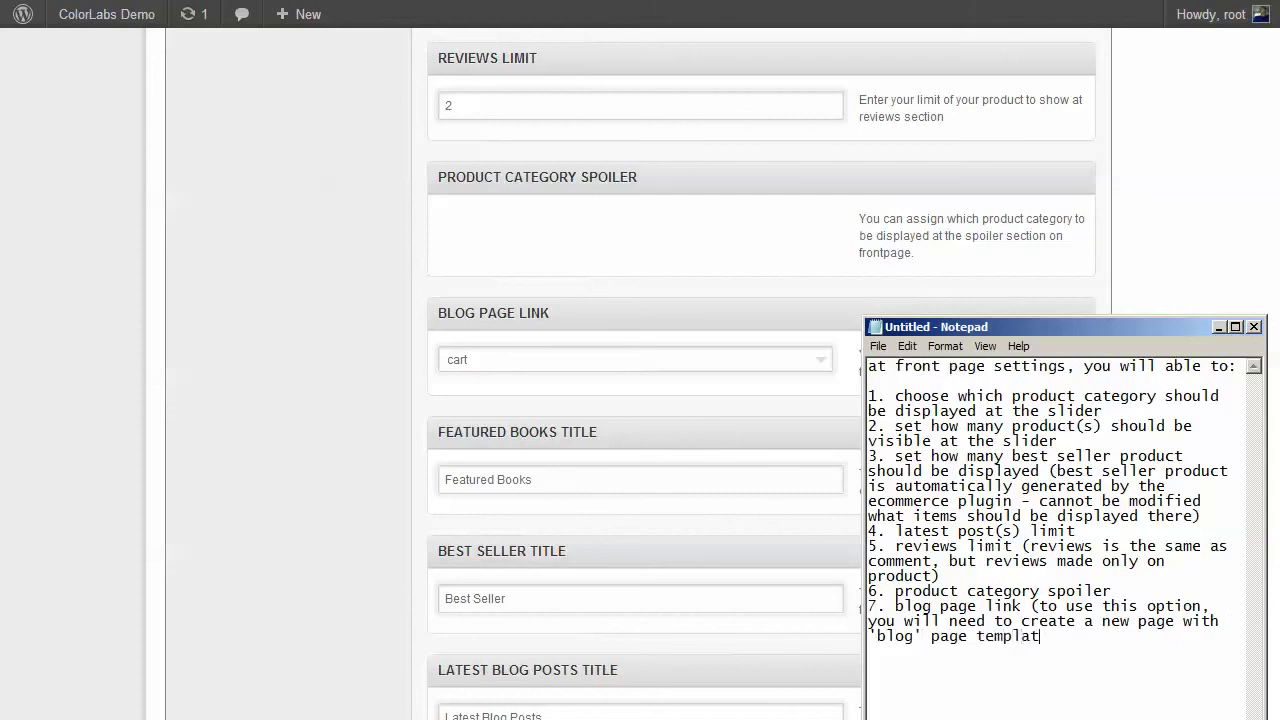
pyautogui.write('e) ')
# - Add "8. featured books title" and "9. best seller title" as the note's next items
pyautogui.write('8')
pyautogui.write('. featured b')
pyautogui.write('ooks tite')
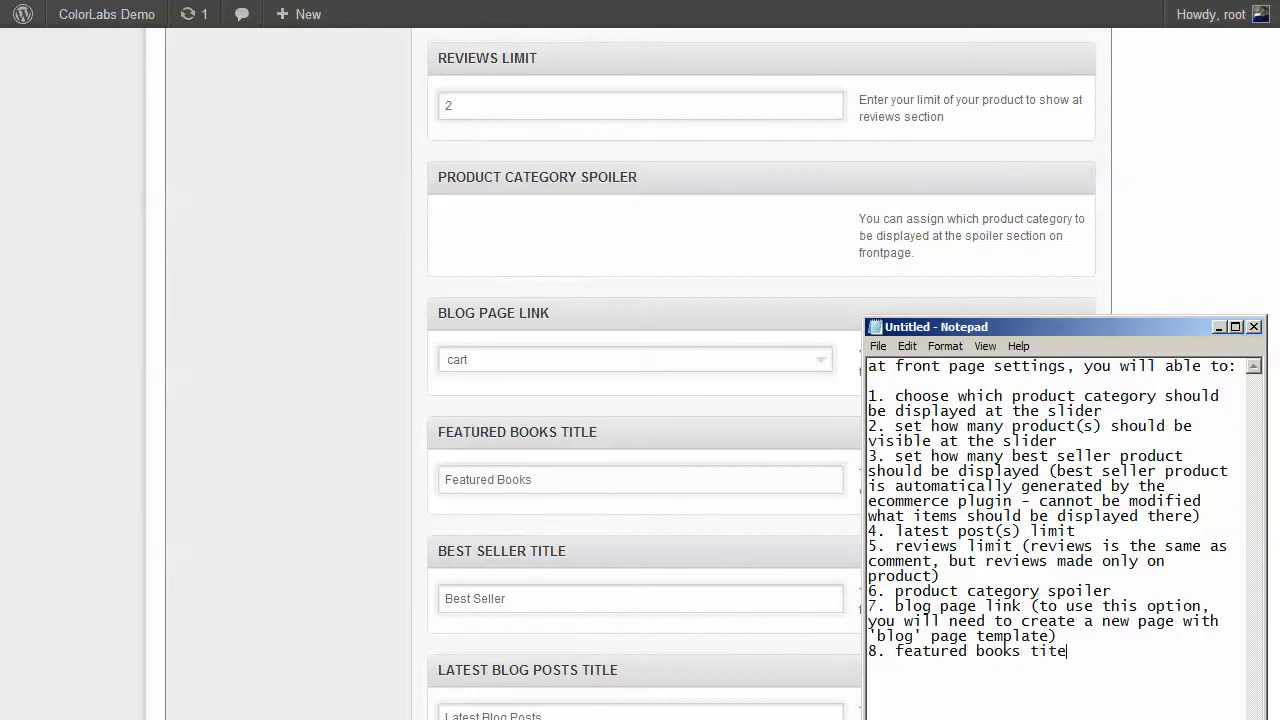
pyautogui.press('BackSpace')
pyautogui.write('le ')
pyautogui.write('9. best seller ')
pyautogui.write('title ')
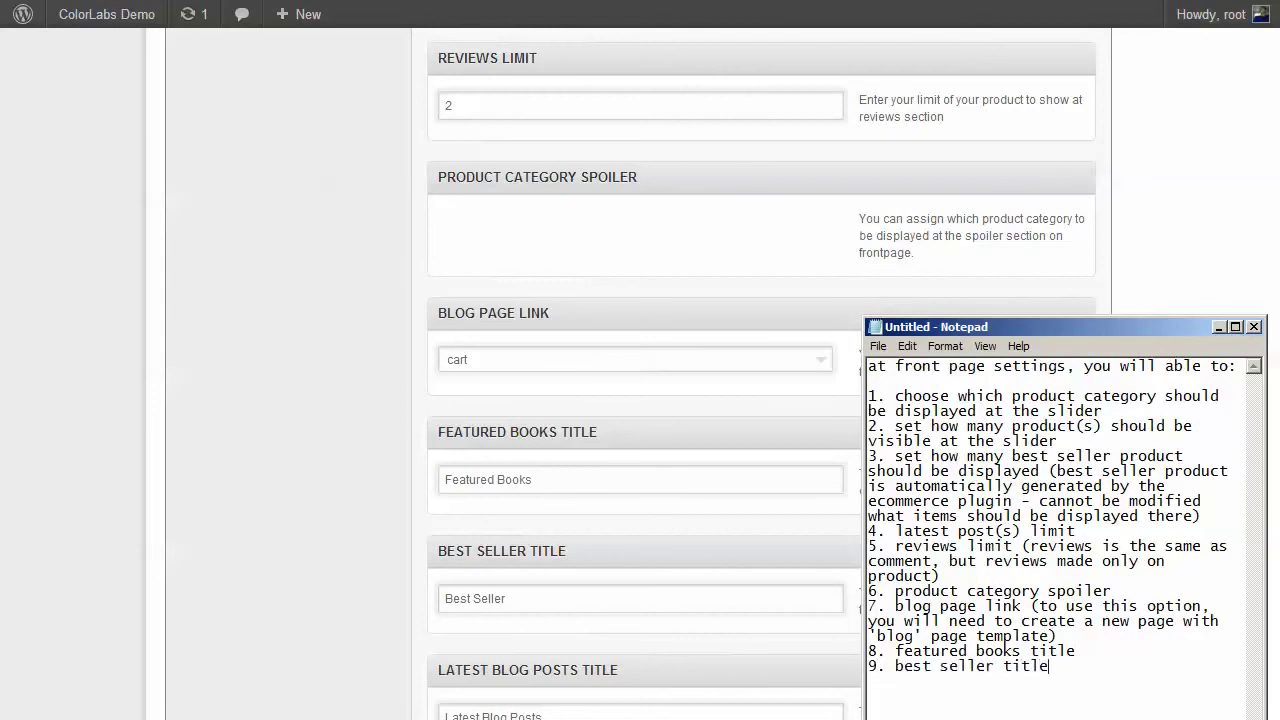
# - Add "10. latest blog posts title" and "11. product reviews title" at the end of the note's list
pyautogui.write('10. latest blog posts ')
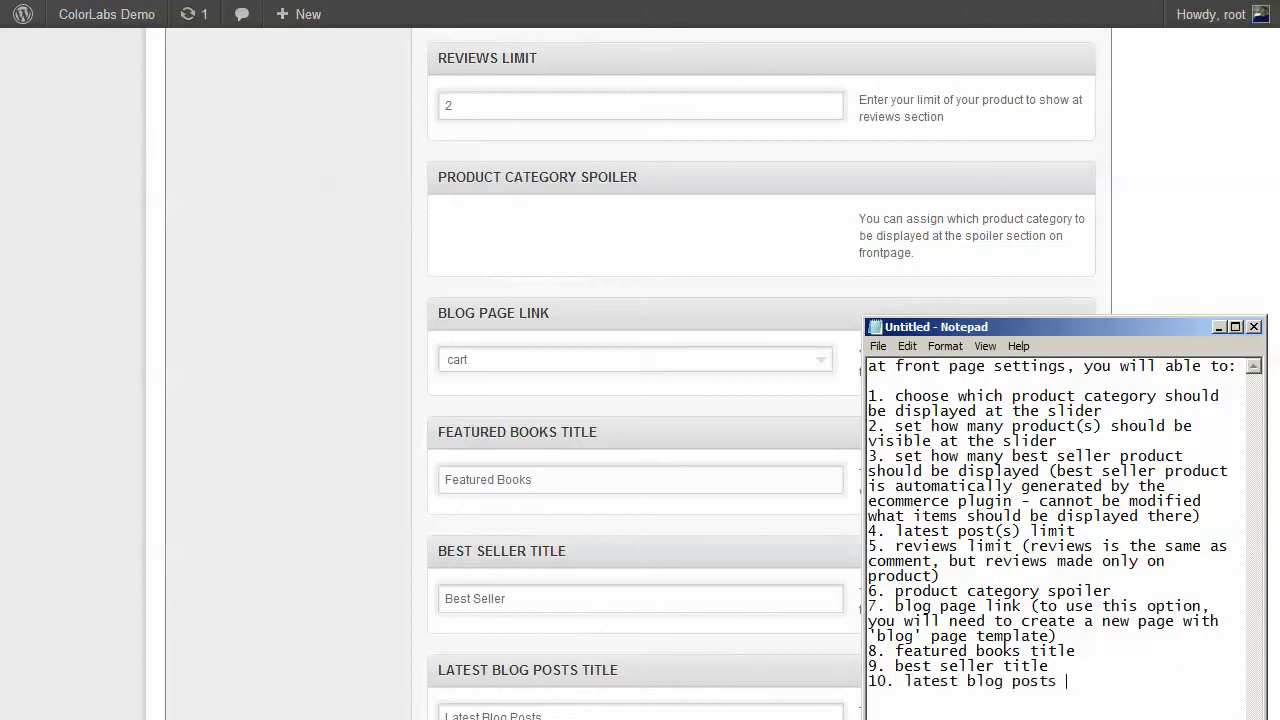
pyautogui.write('title ')
pyautogui.write('11')
pyautogui.write('. product revi')
pyautogui.write('ews title')
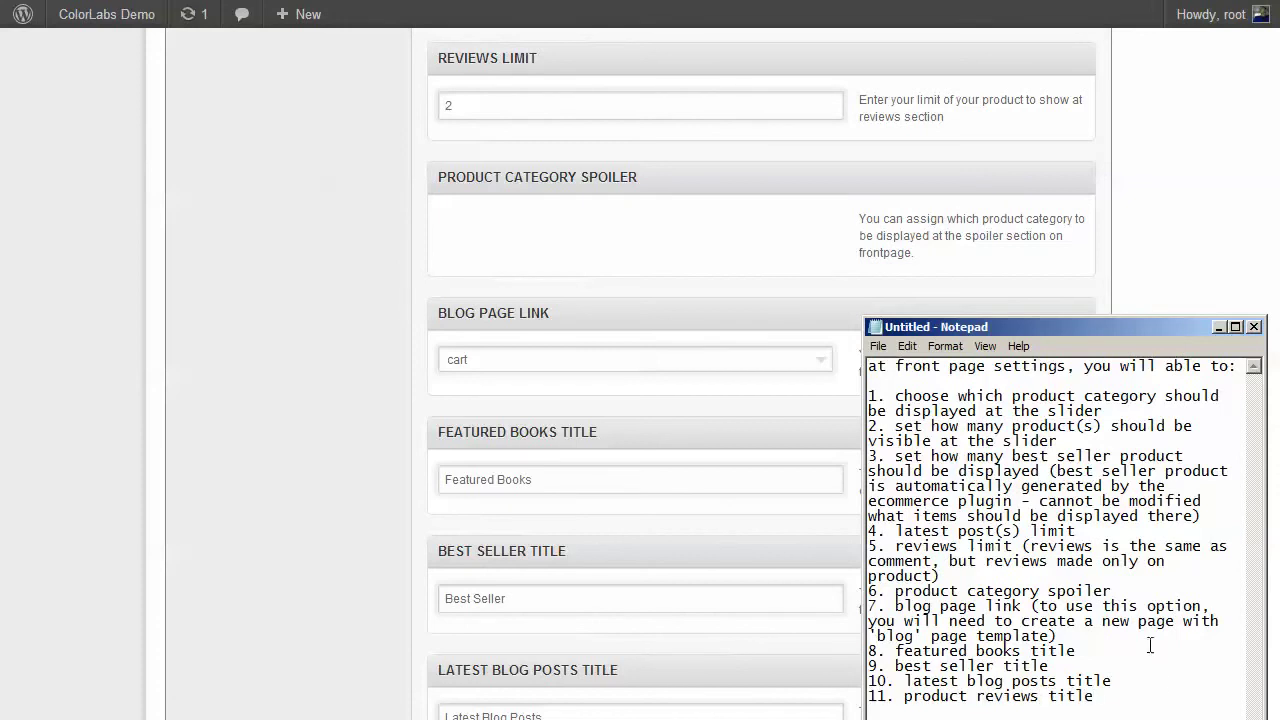
# - Replace the whole note with "first, let us create some product to test the slider"
pyautogui.hotkey('ctrl', 'a')
pyautogui.press('Delete')
pyautogui.click(1160, 262)
pyautogui.scroll(6, 1160, 259)
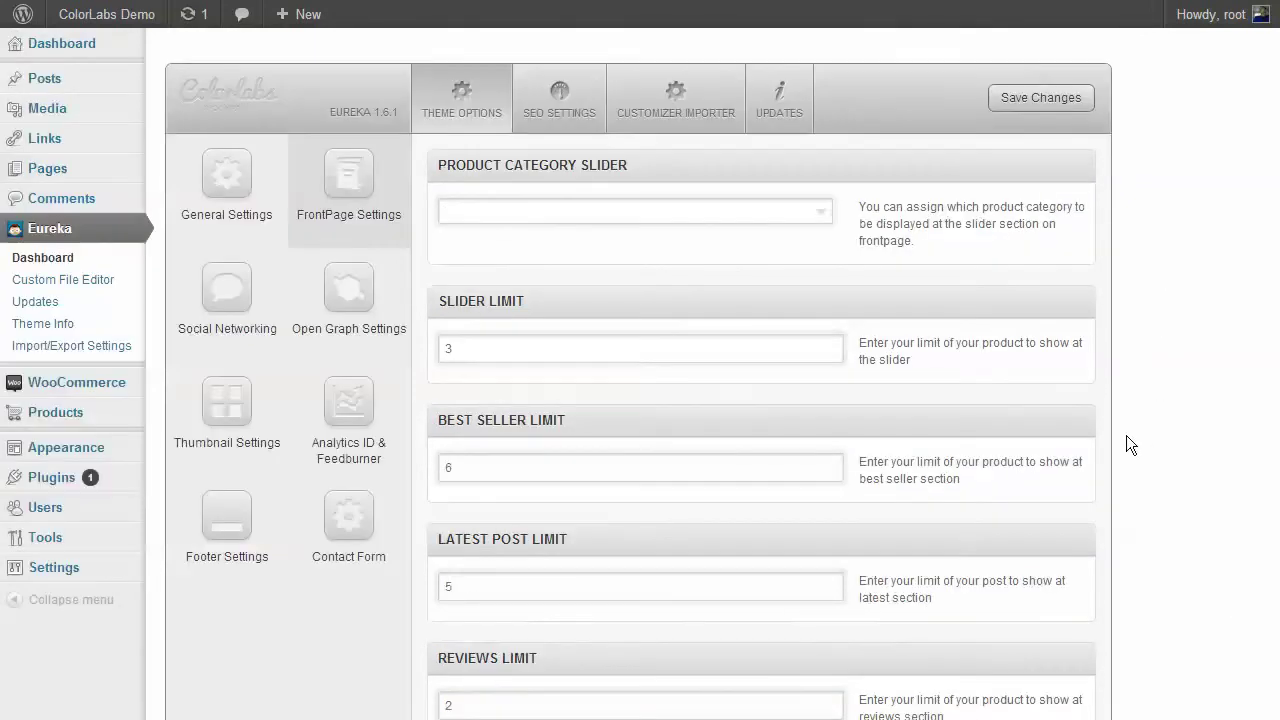
pyautogui.hotkey('alt', 'Tab')
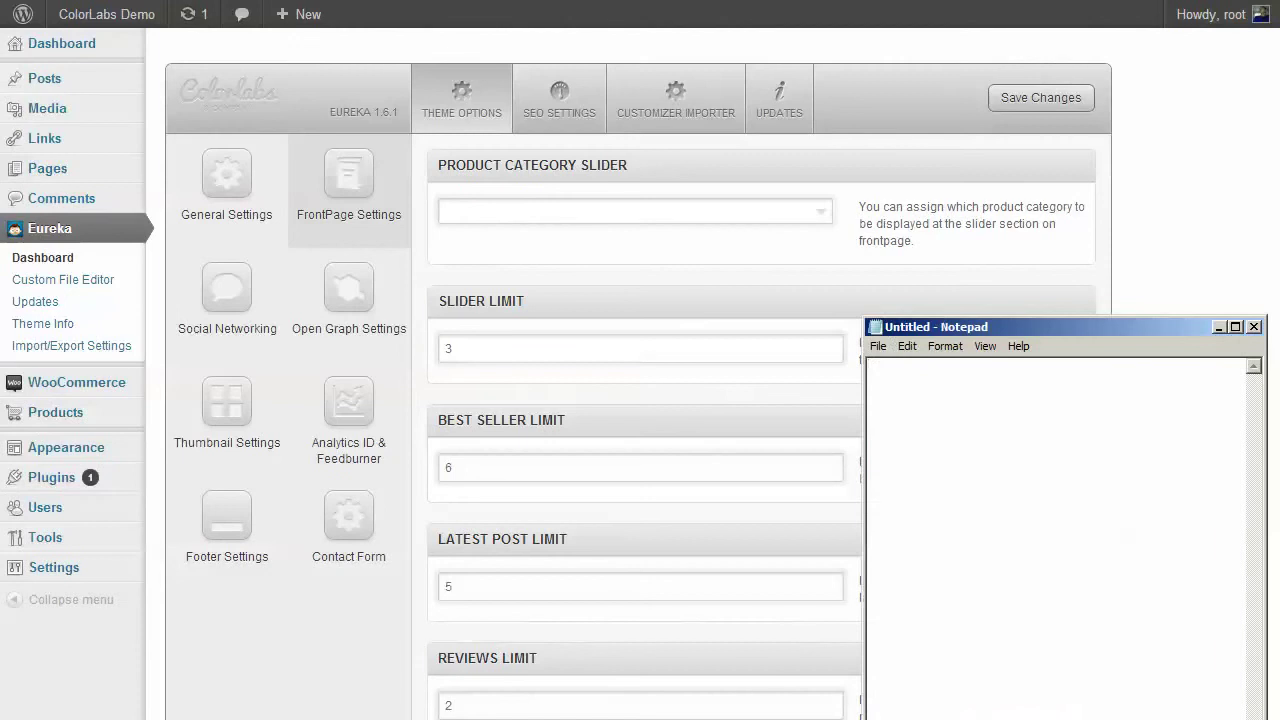
pyautogui.write('first, let us')
pyautogui.write(' create some ')
pyautogui.write('product')
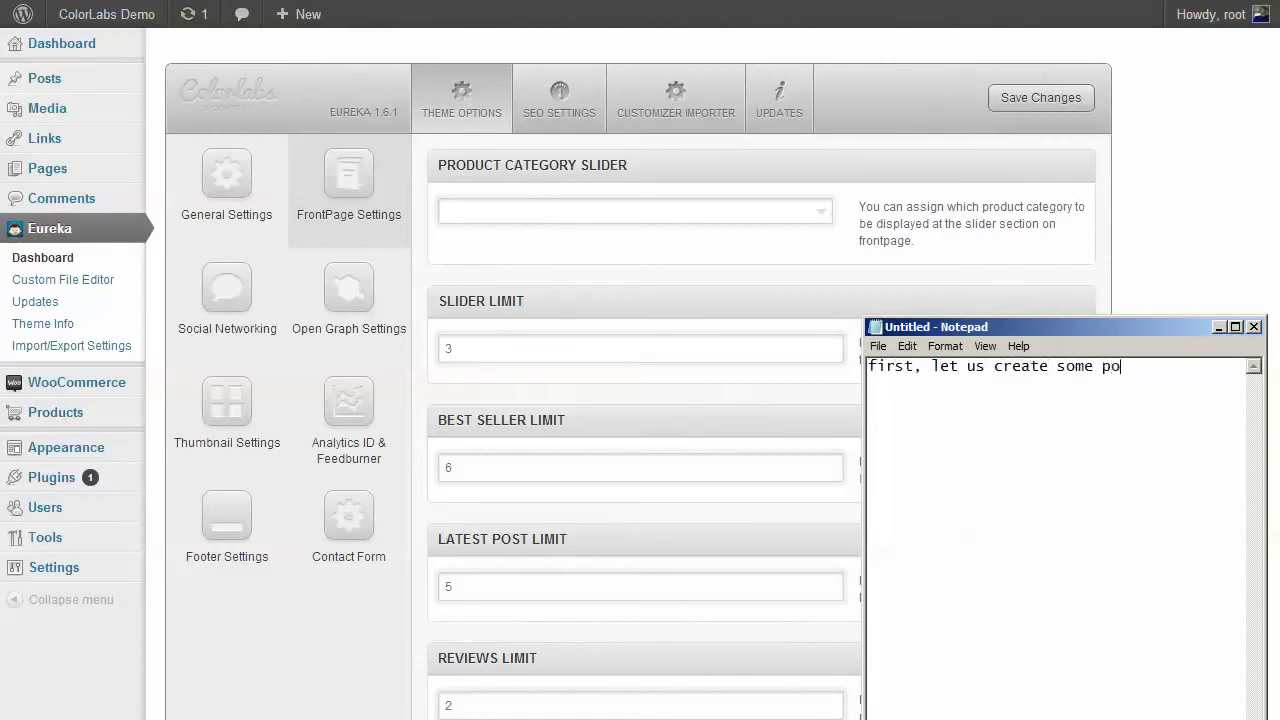
pyautogui.write(' to test the slider')
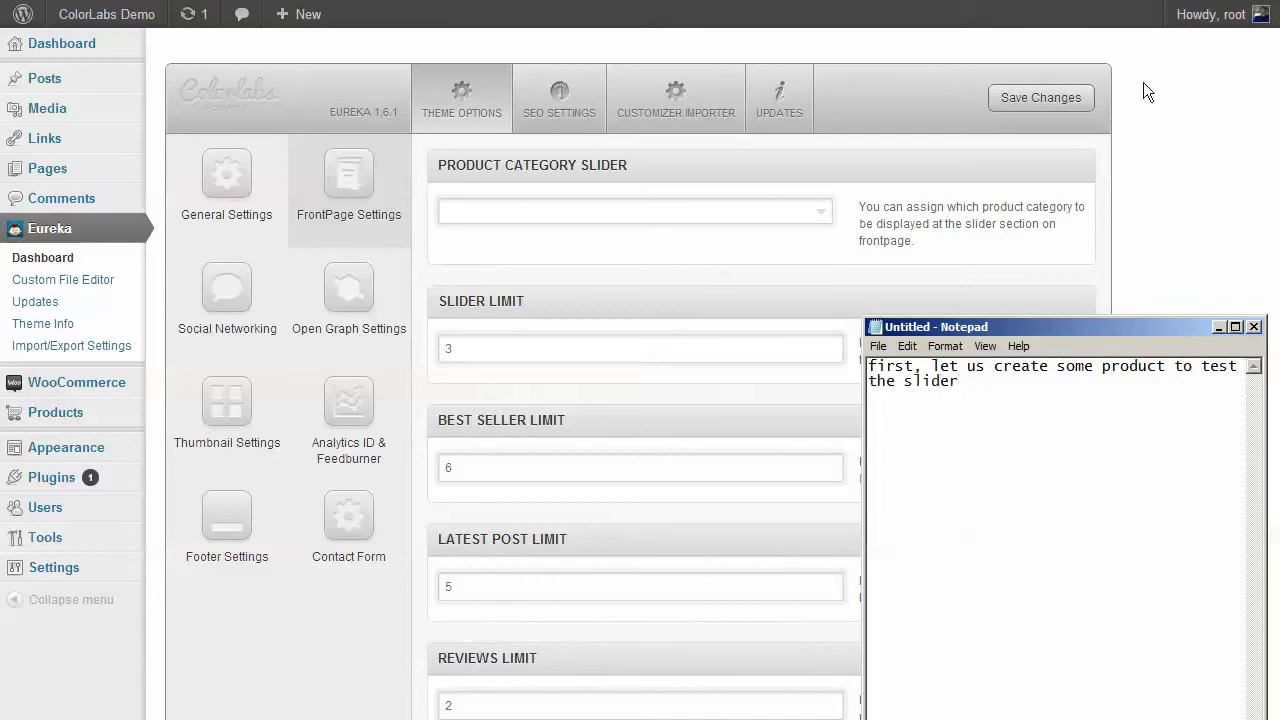
# - Switch to the Lorem Ipsum page and copy only its first generated paragraph
pyautogui.click(1139, 203)
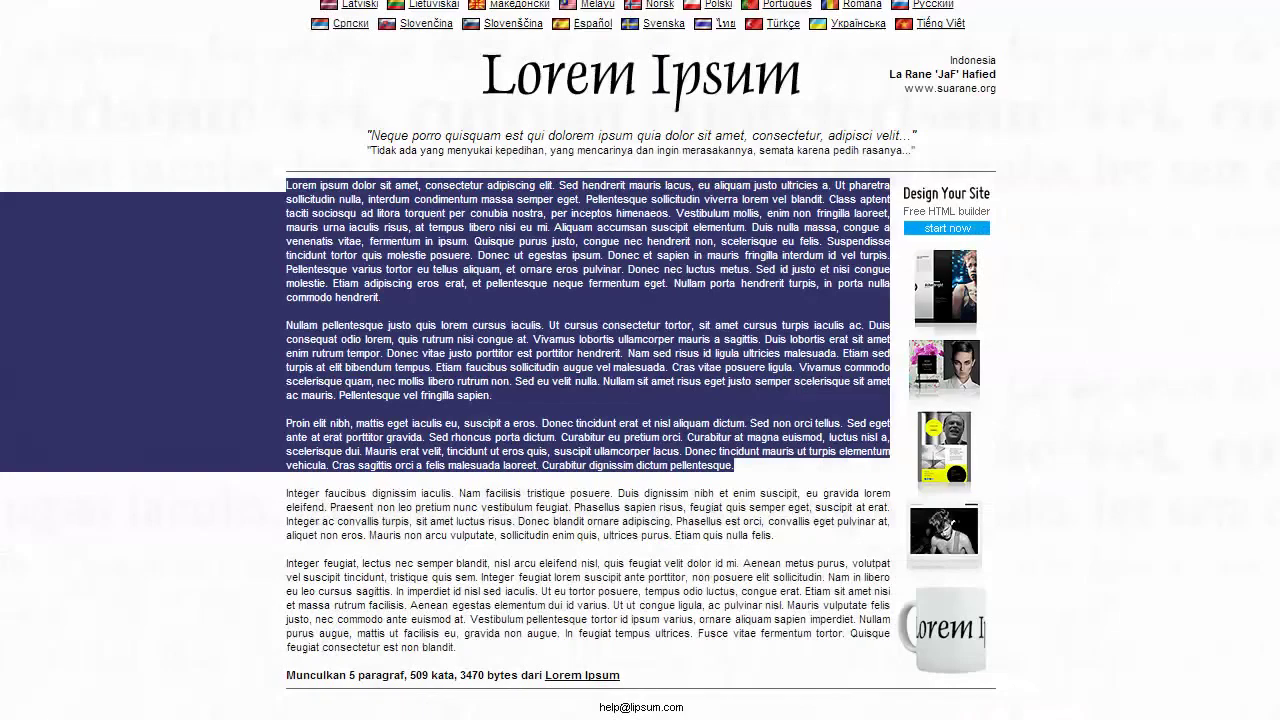
pyautogui.click(378, 185)
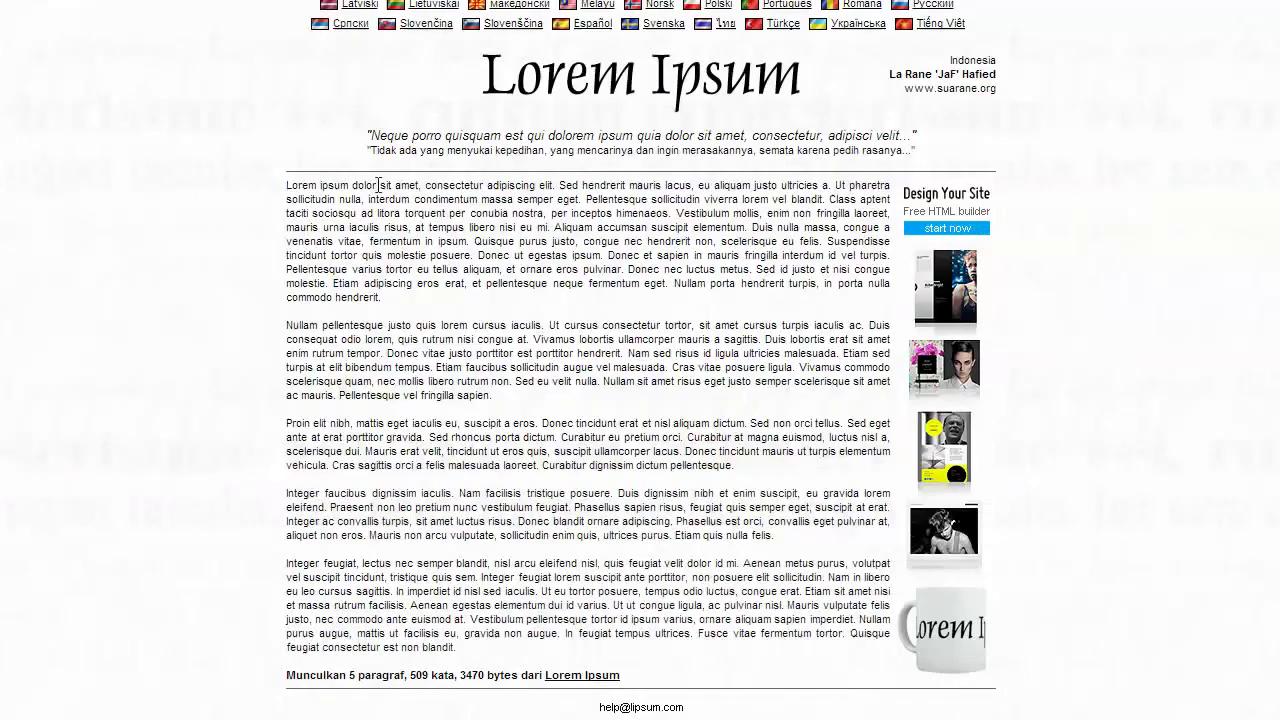
pyautogui.moveTo(267, 188); pyautogui.dragTo(382, 282)
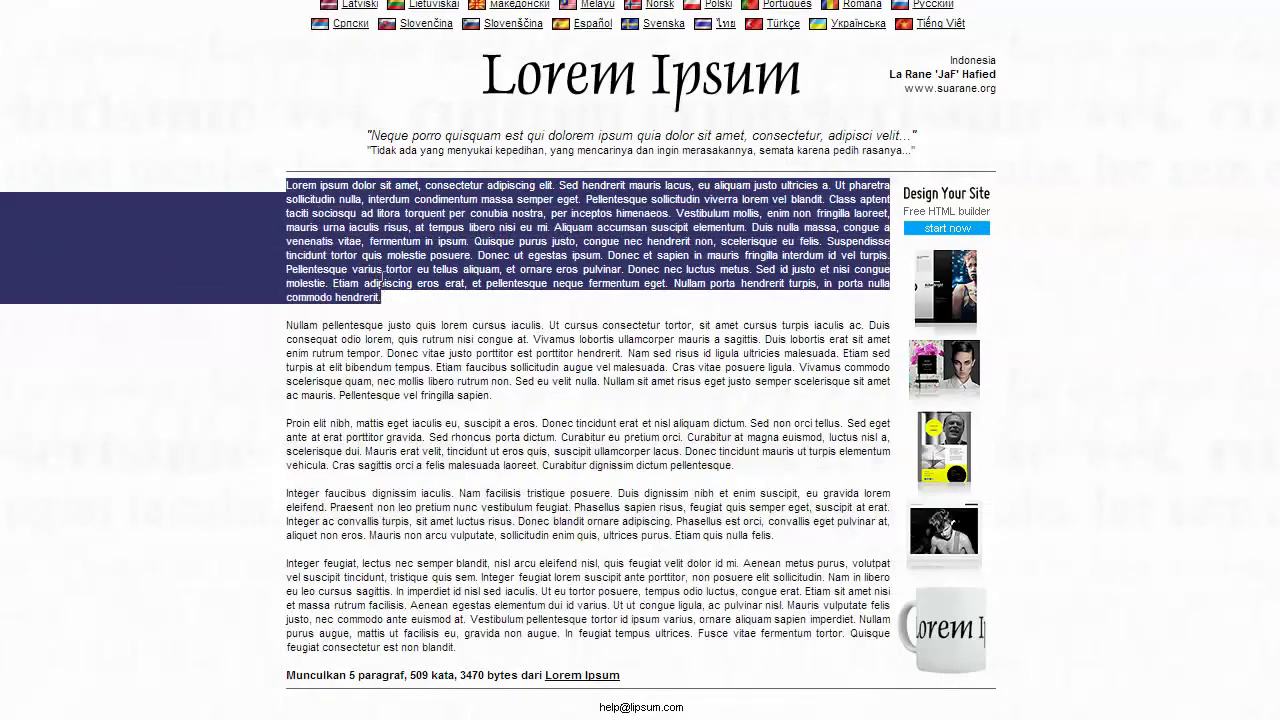
pyautogui.rightClick(400, 283)
pyautogui.click(405, 292)
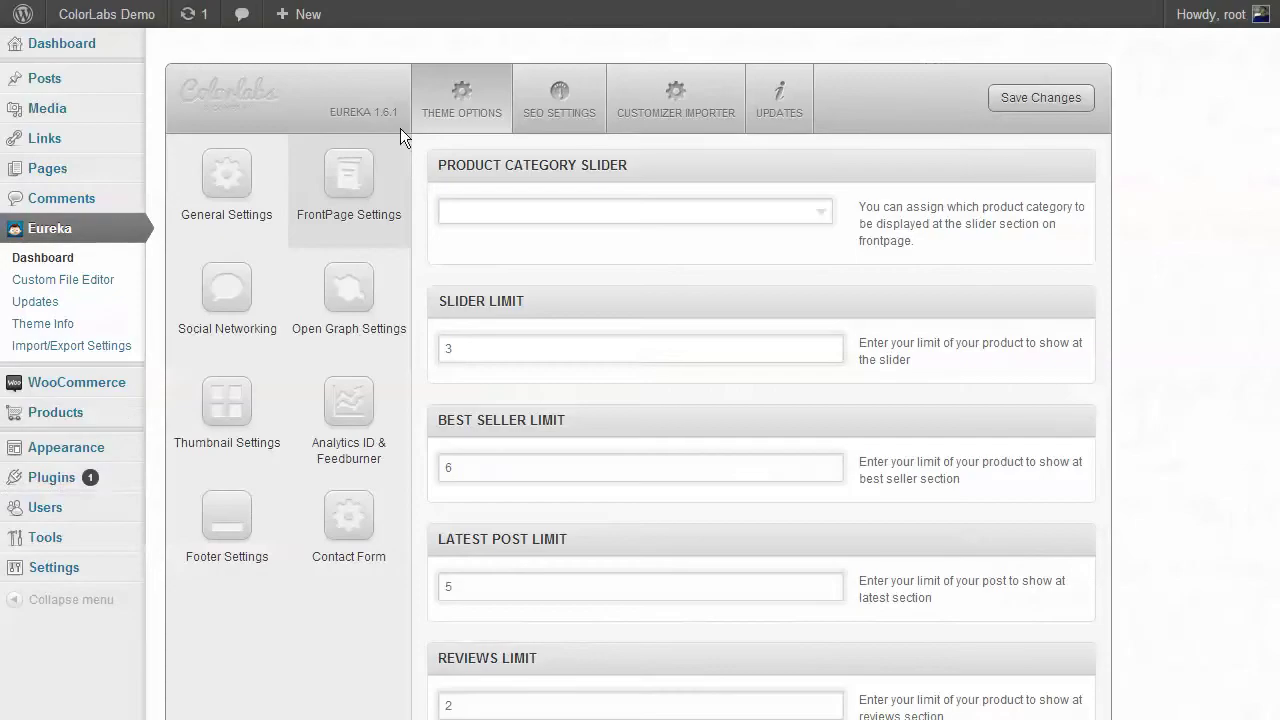
# - Create a new WooCommerce product named "product#1" and paste the copied Lorem Ipsum paragraph as its description
pyautogui.moveTo(145, 432)
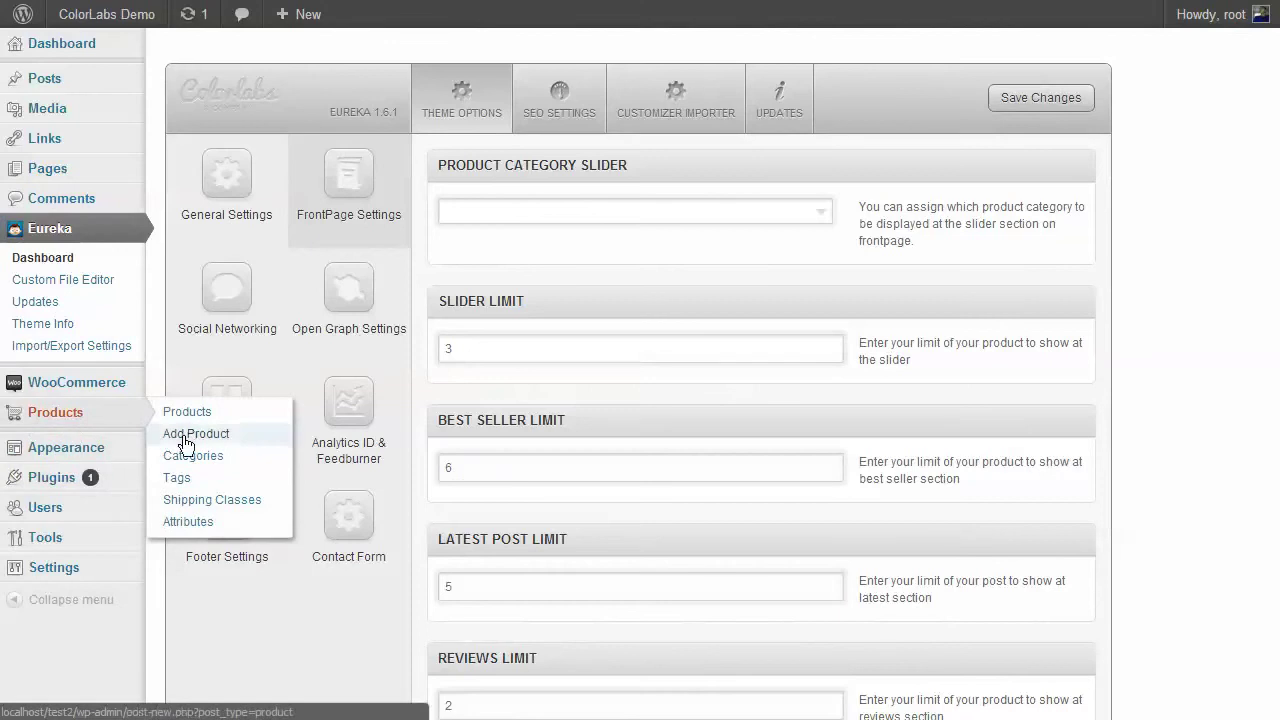
pyautogui.click(185, 440)
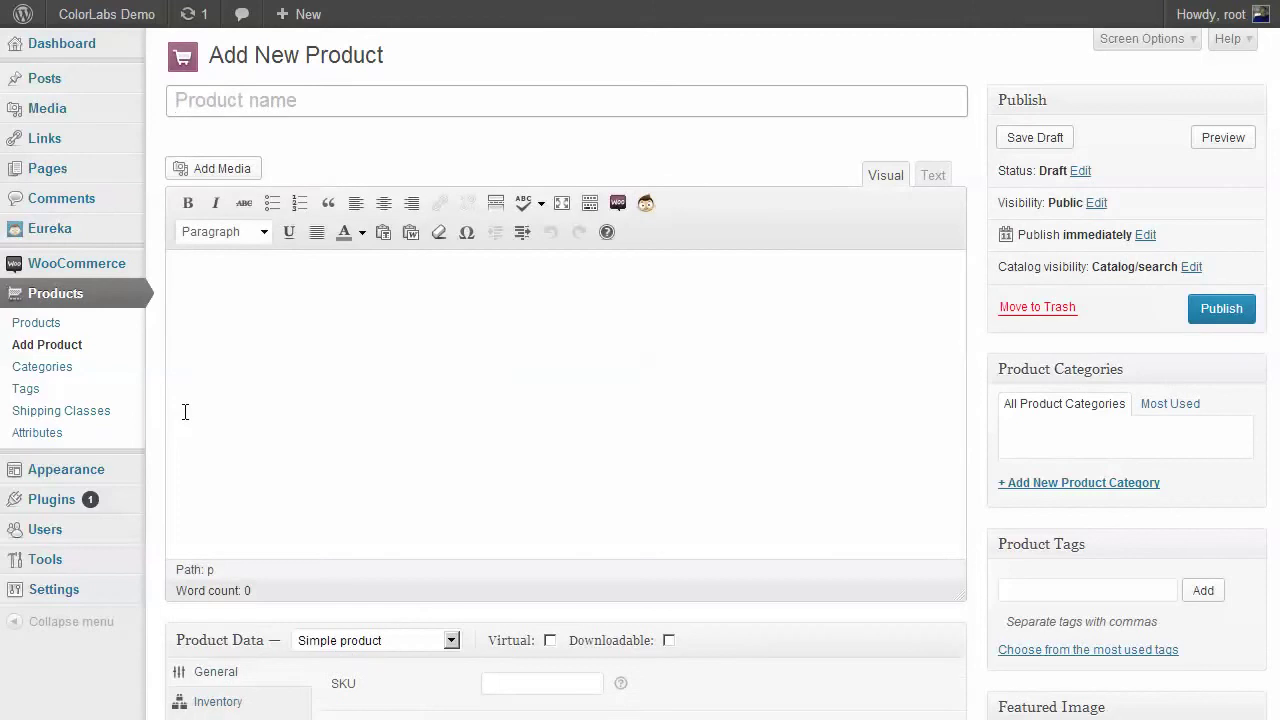
pyautogui.write('pro')
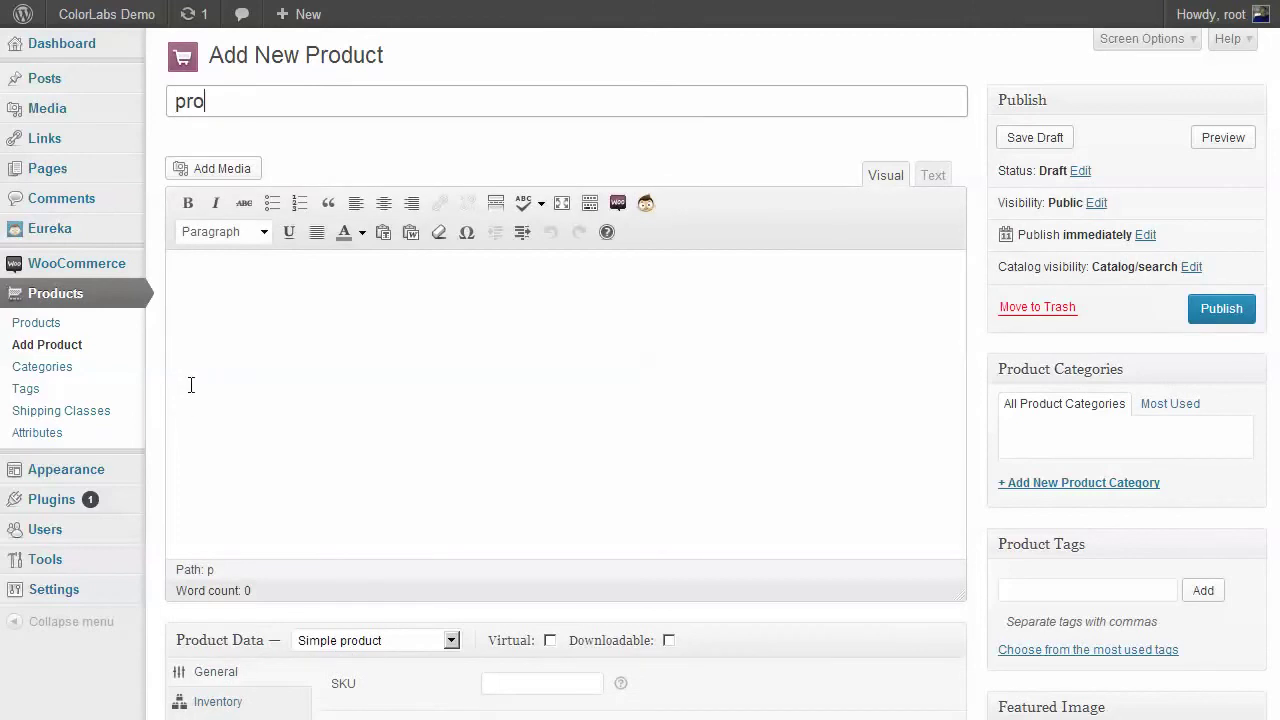
pyautogui.write('duct#1')
pyautogui.click(190, 385)
pyautogui.hotkey('ctrl', 'v')
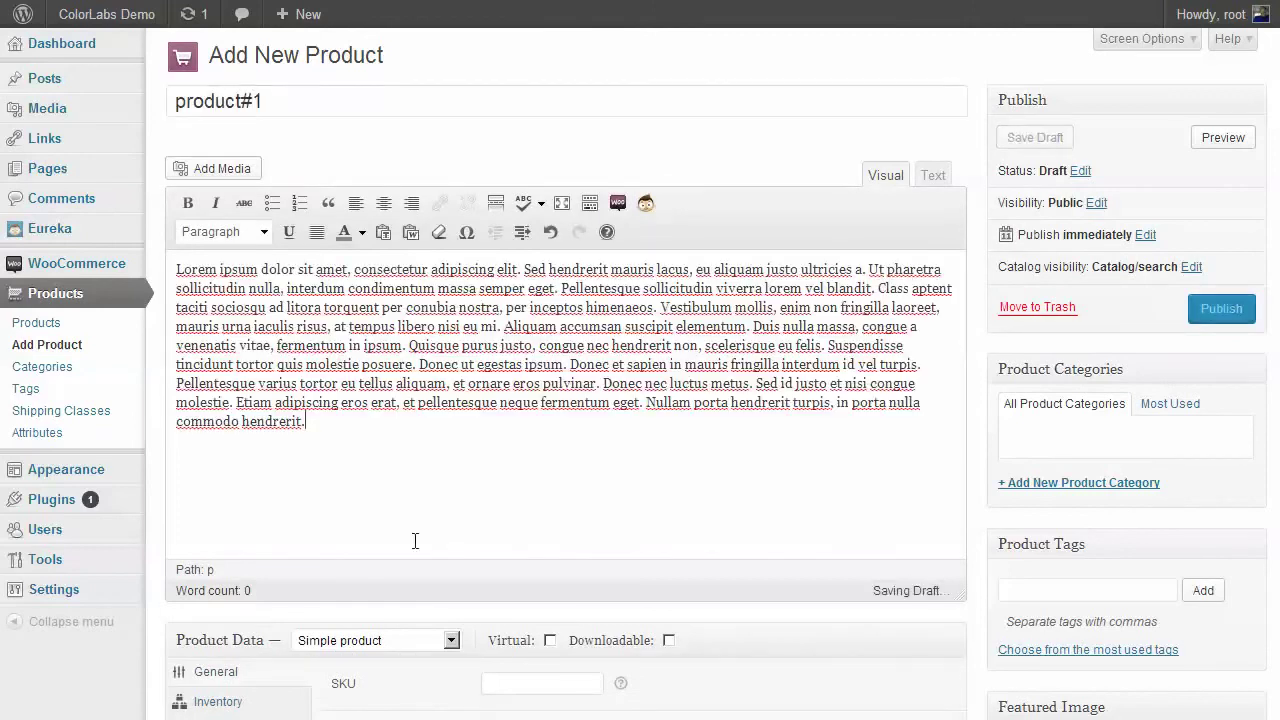
# - Open the new product category form and replace the note with "make sure if you always set at least one category for each product you create"
pyautogui.click(1120, 483)
pyautogui.hotkey('alt', 'Tab')
pyautogui.hotkey('ctrl', 'a')
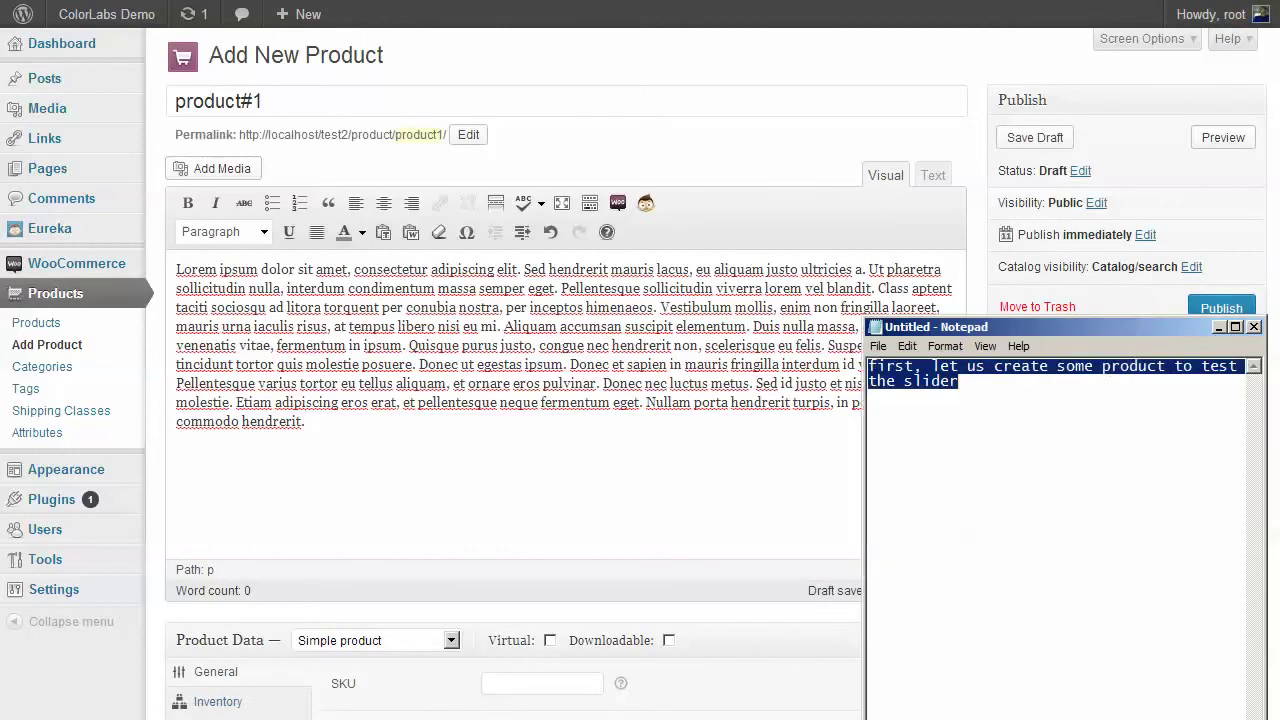
pyautogui.write('make sure if you alr')
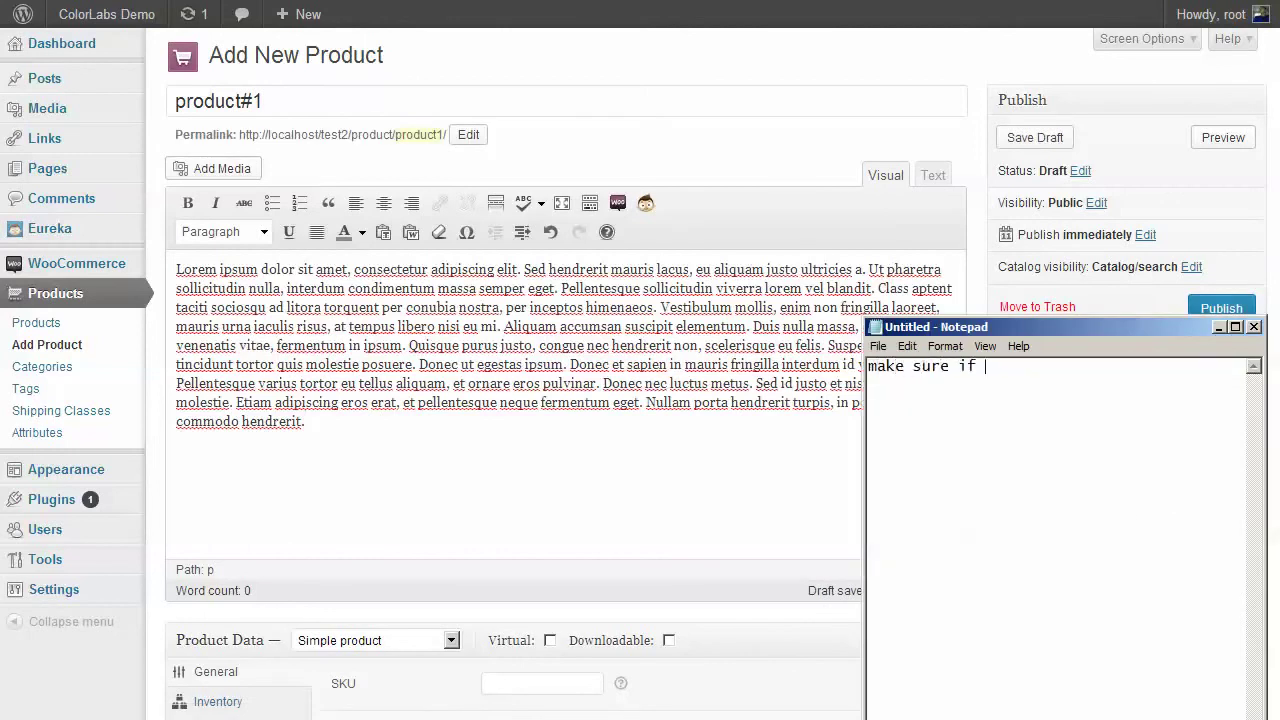
pyautogui.press('BackSpace')
pyautogui.write('ways')
pyautogui.write(' pt')
pyautogui.press('BackSpace')
pyautogui.write('ut')
pyautogui.press('BackSpace')
pyautogui.press('BackSpace')
pyautogui.write('t a')
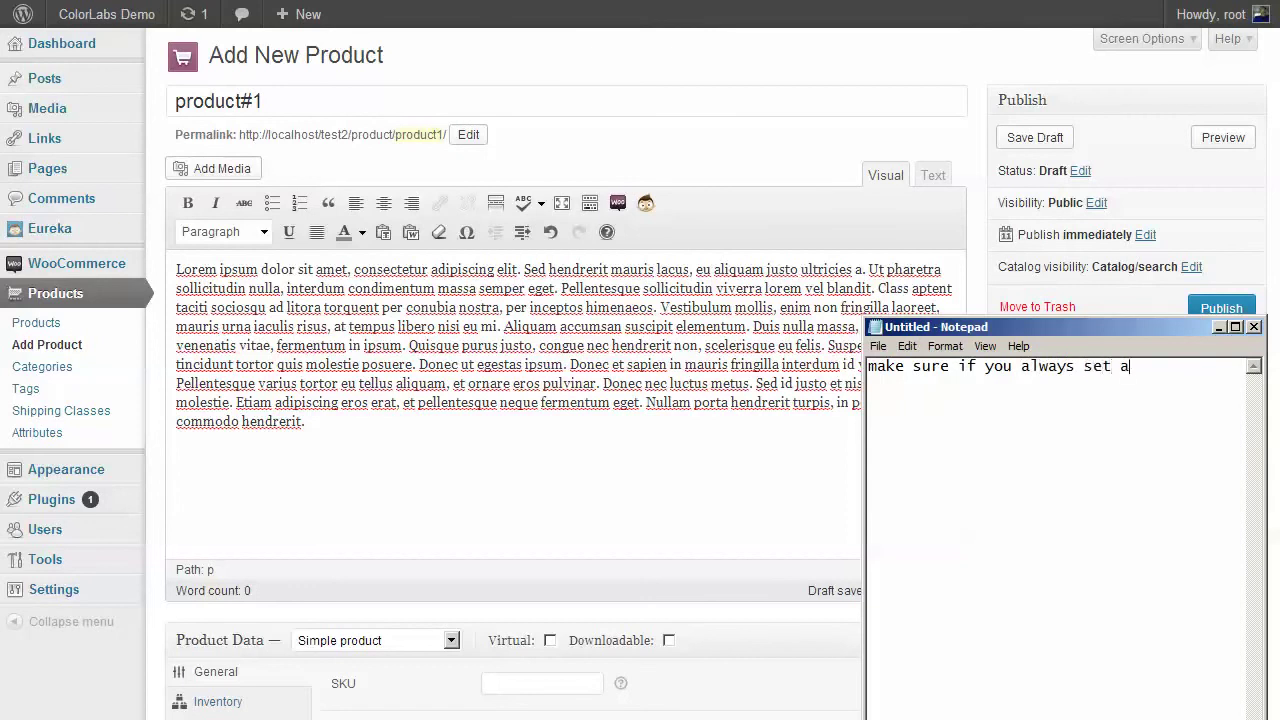
pyautogui.write('t least one category ')
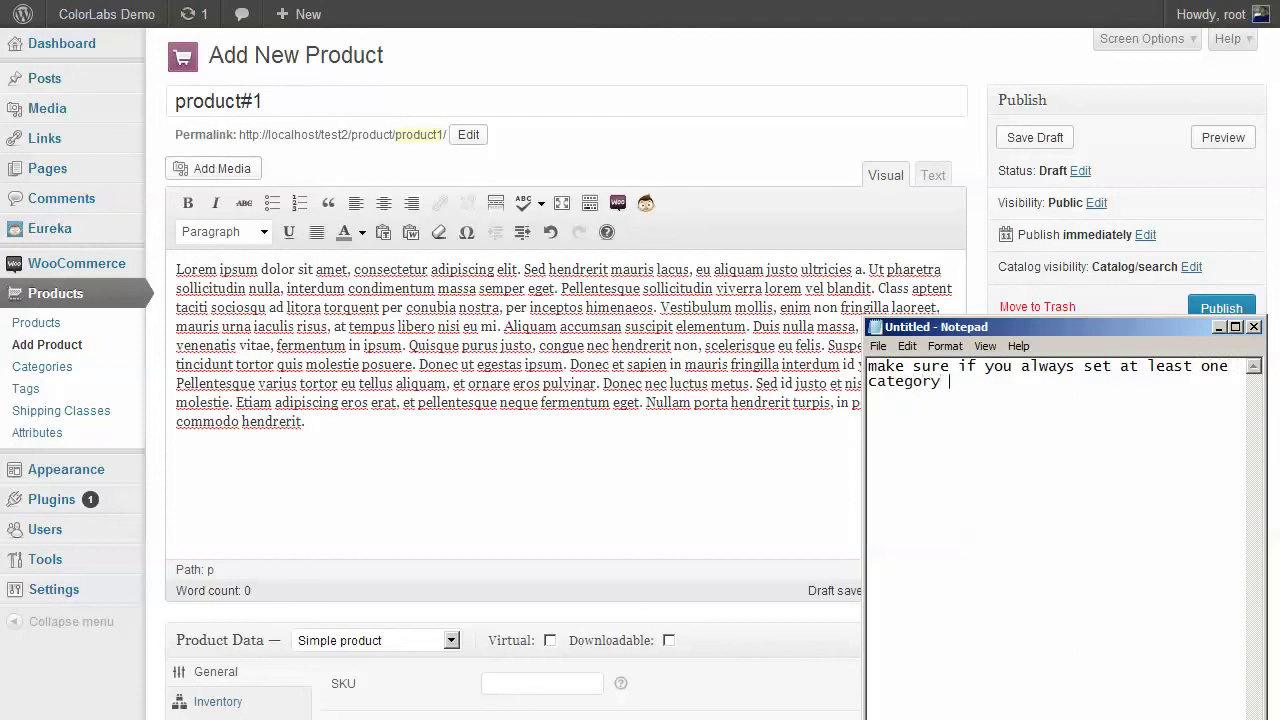
pyautogui.write('for r')
pyautogui.press('BackSpace')
pyautogui.write('each product you create')
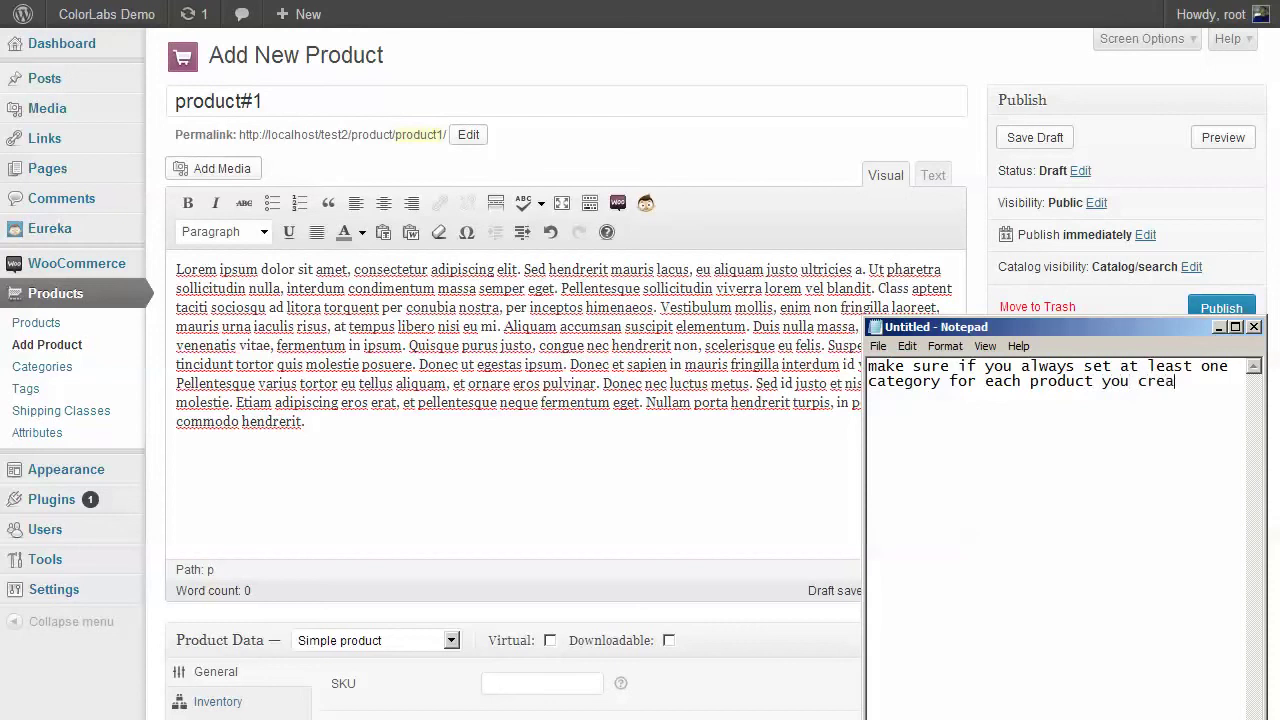
# - Add a new product category named "slider" to product#1, without a parent category
pyautogui.click(724, 537)
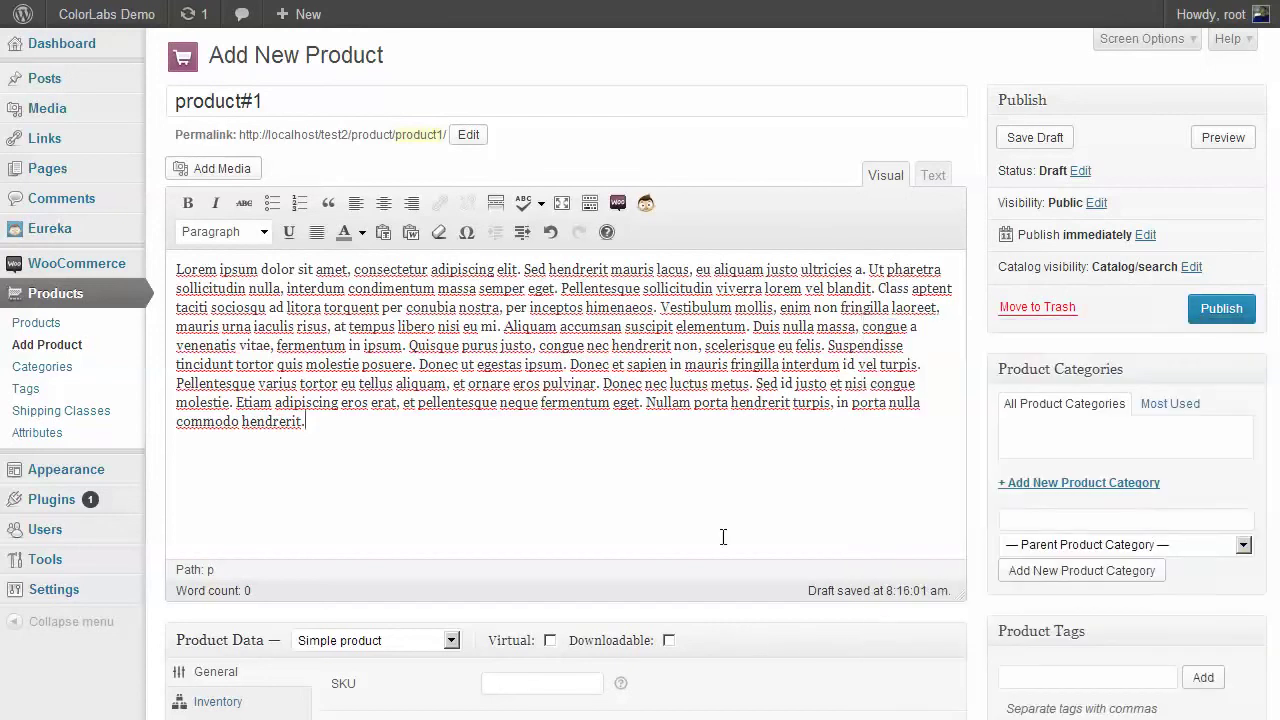
pyautogui.click(1147, 520)
pyautogui.write('tes')
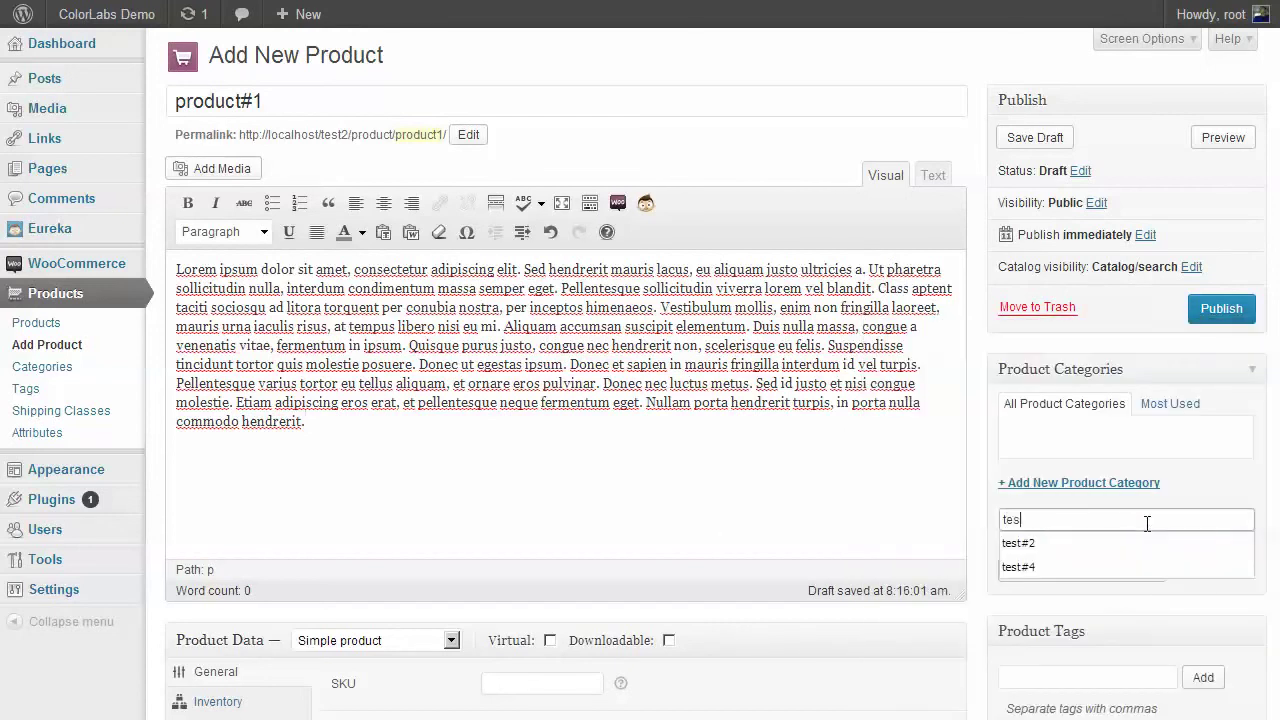
pyautogui.press('BackSpace')
pyautogui.press('BackSpace')
pyautogui.write('slider')
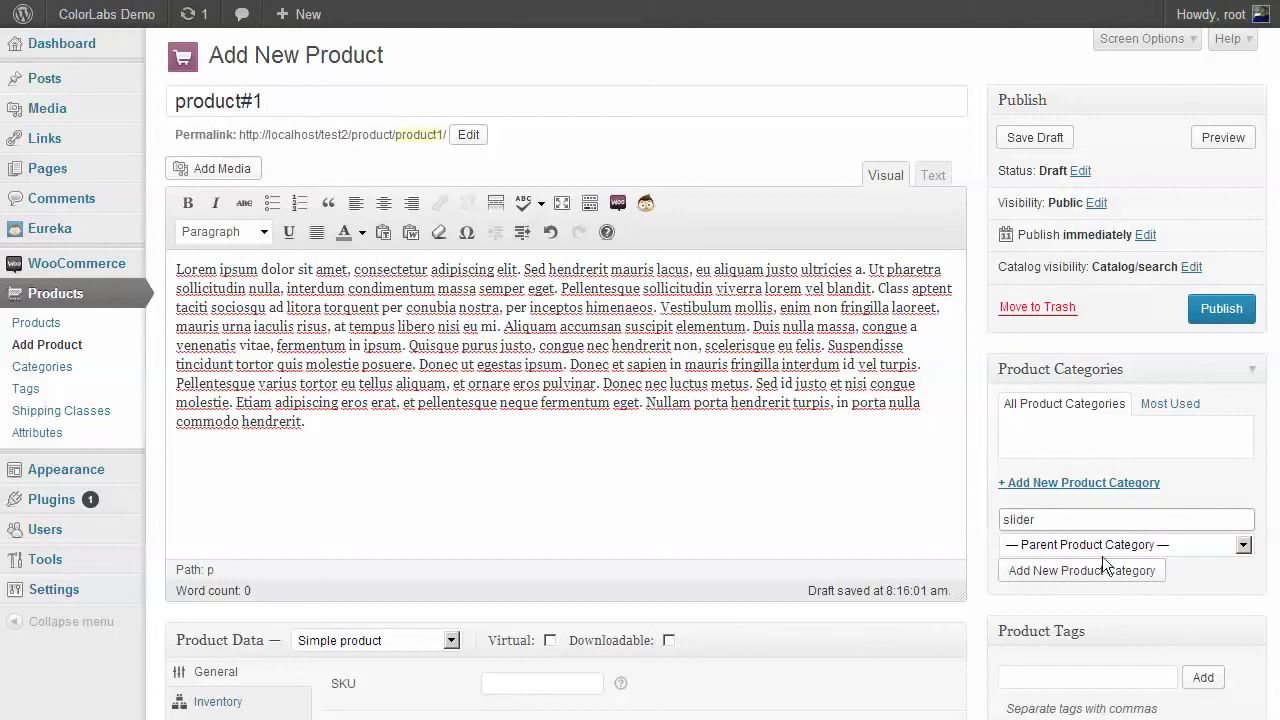
pyautogui.click(1099, 575)
# - Set the product's regular price to 250 and its sale price to 200
pyautogui.scroll(-3, 746, 519)
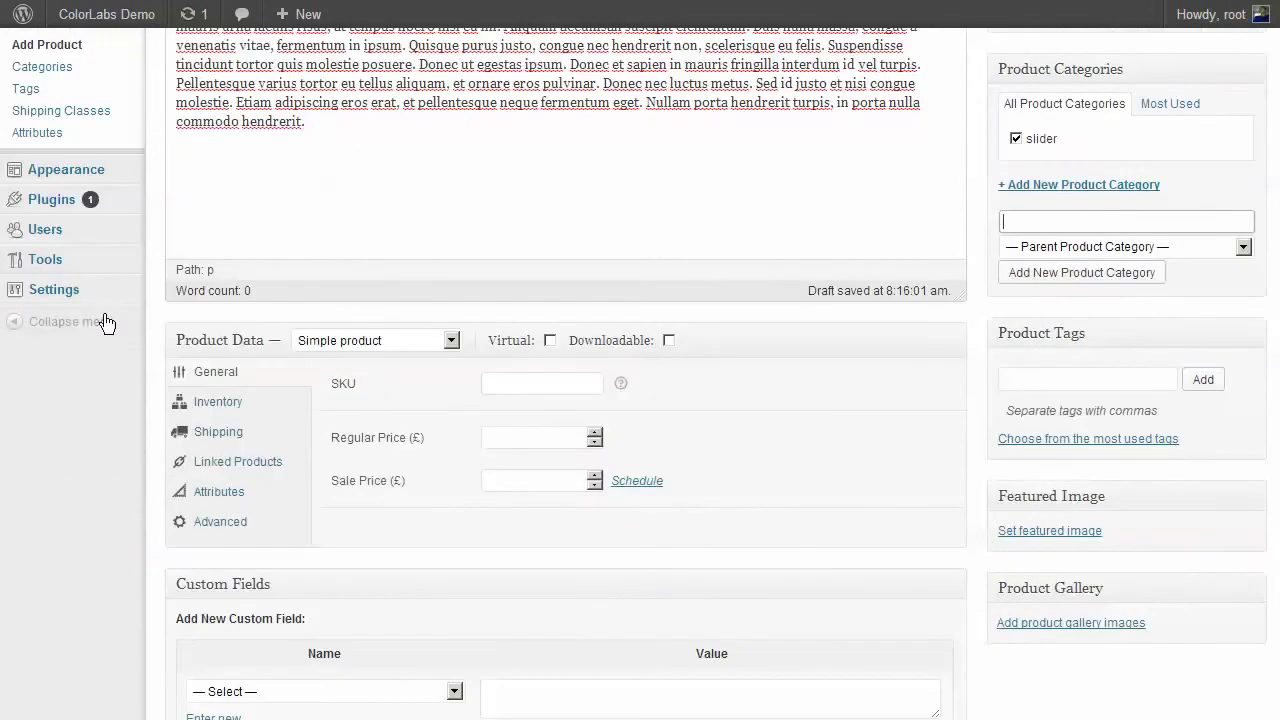
pyautogui.click(527, 438)
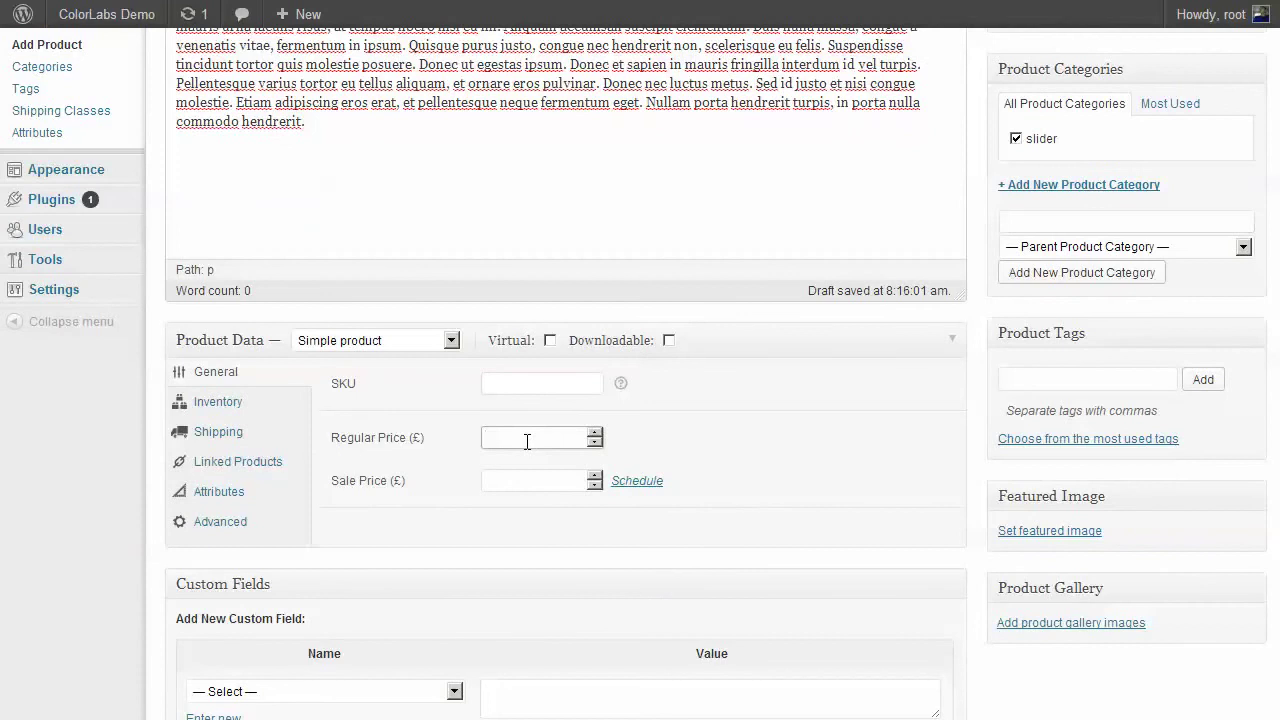
pyautogui.write('250')
pyautogui.press('Tab')
pyautogui.write('2')
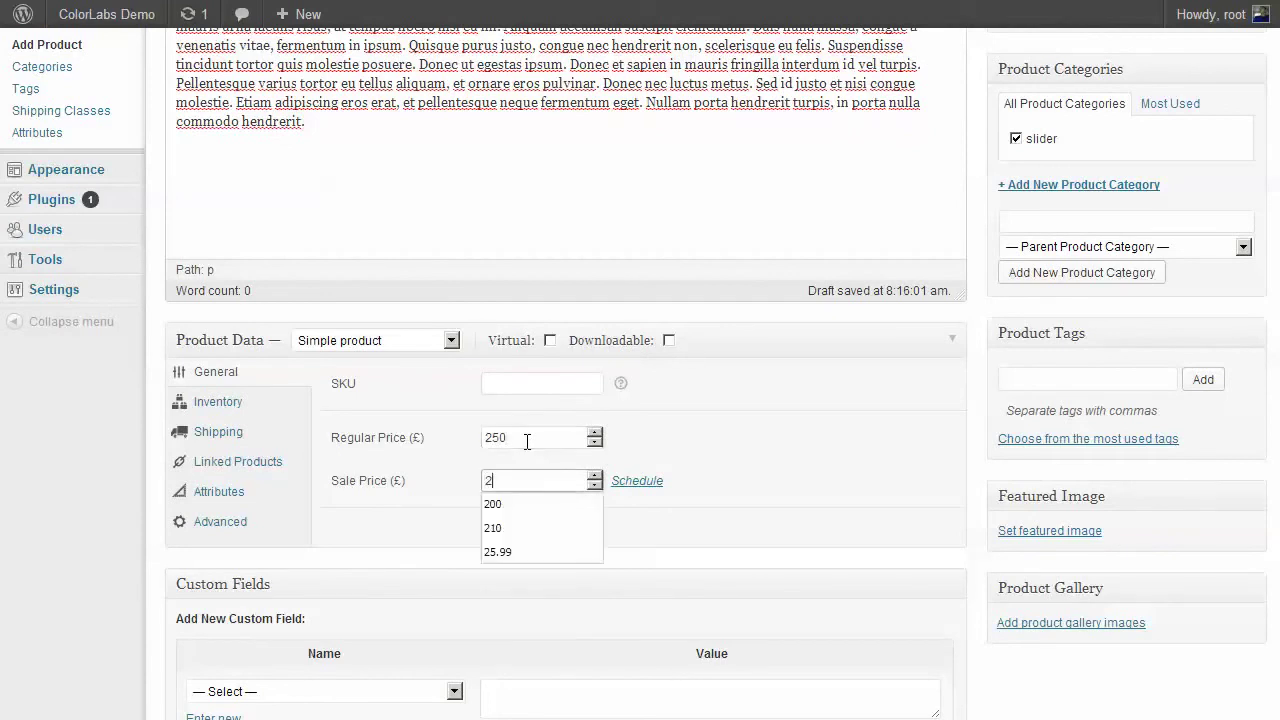
pyautogui.write('00')
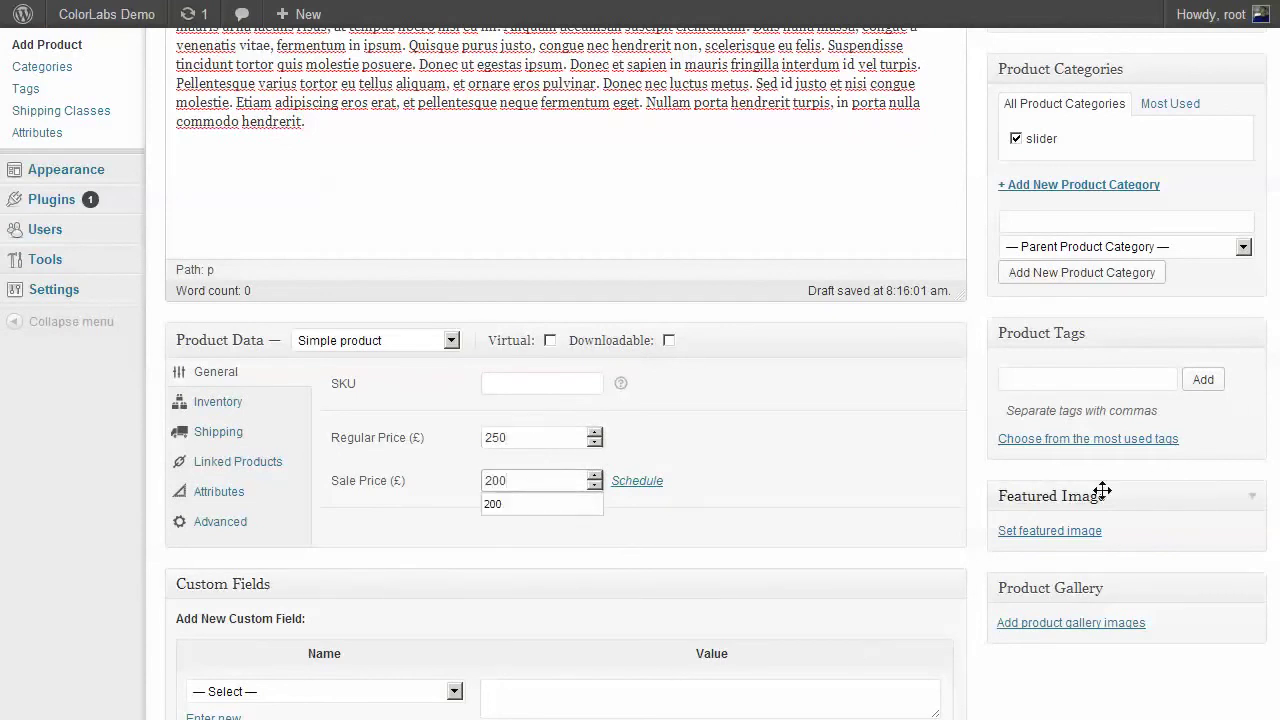
# - Replace the whole note with "the slider image will be taken from product featured image"
pyautogui.hotkey('alt', 'Tab')
pyautogui.hotkey('ctrl', 'a')
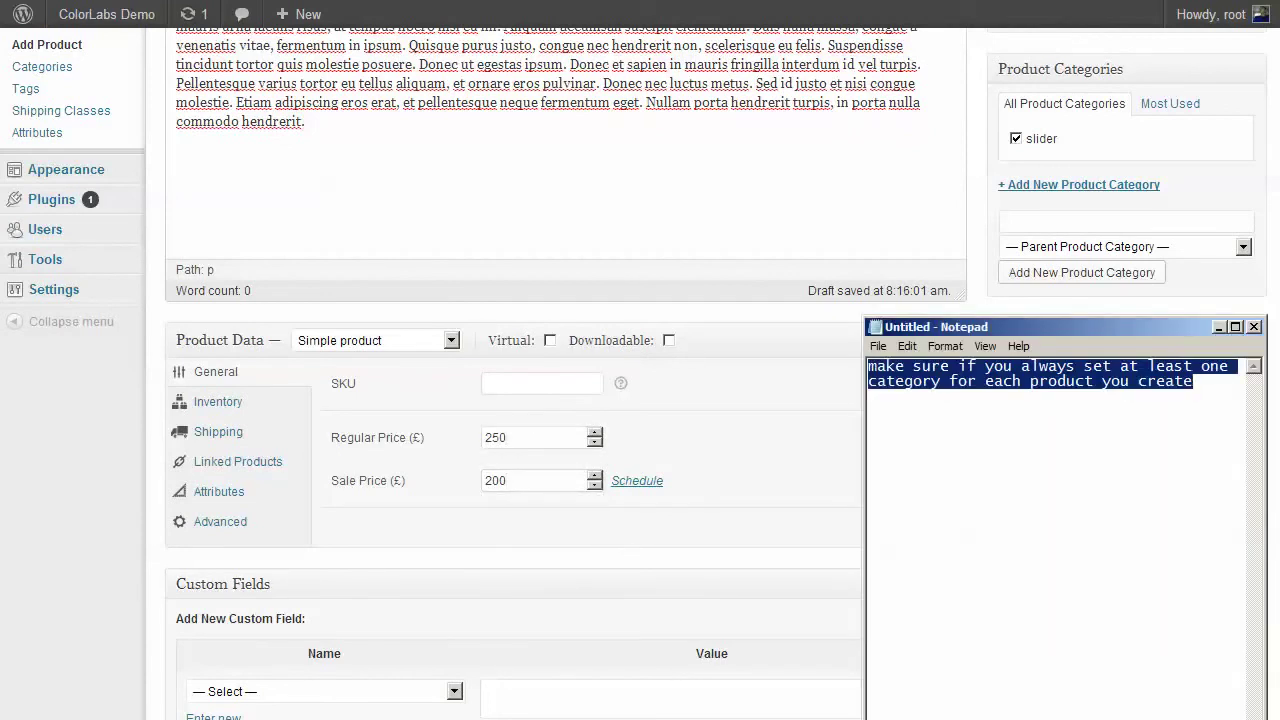
pyautogui.write('the slider i')
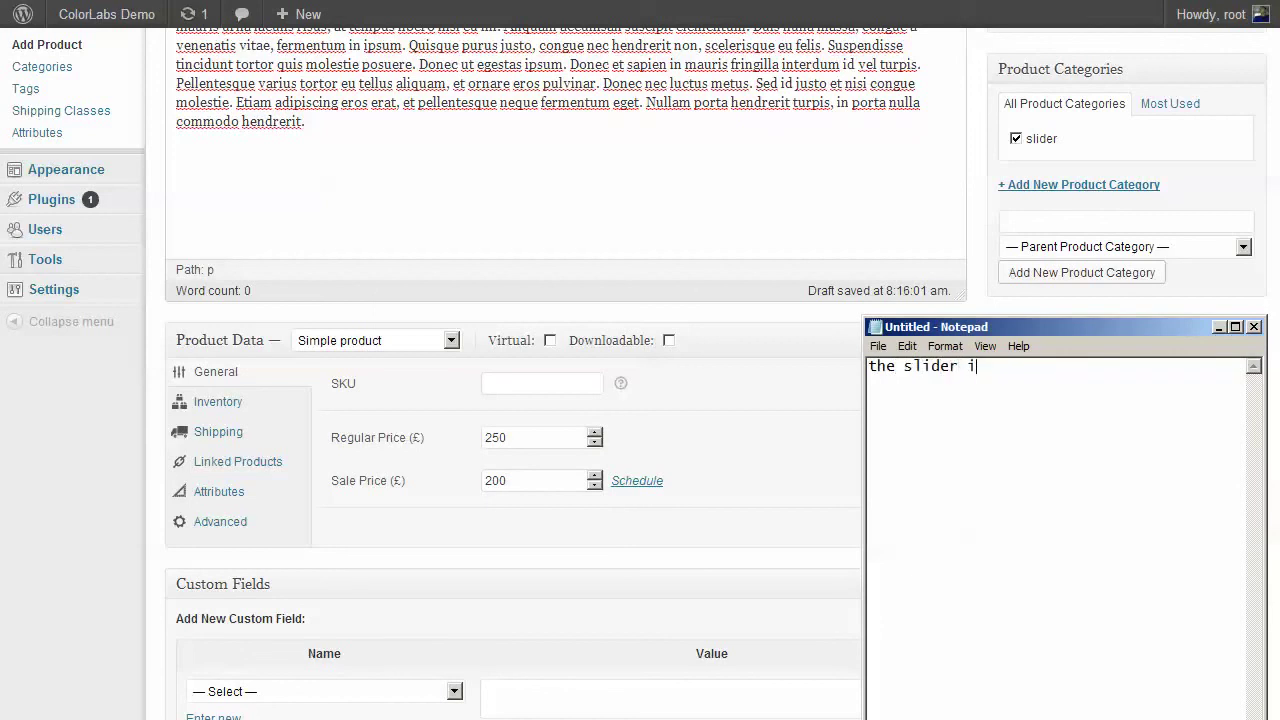
pyautogui.write('mage ca')
pyautogui.press('BackSpace')
pyautogui.press('BackSpace')
pyautogui.write('will be taken from')
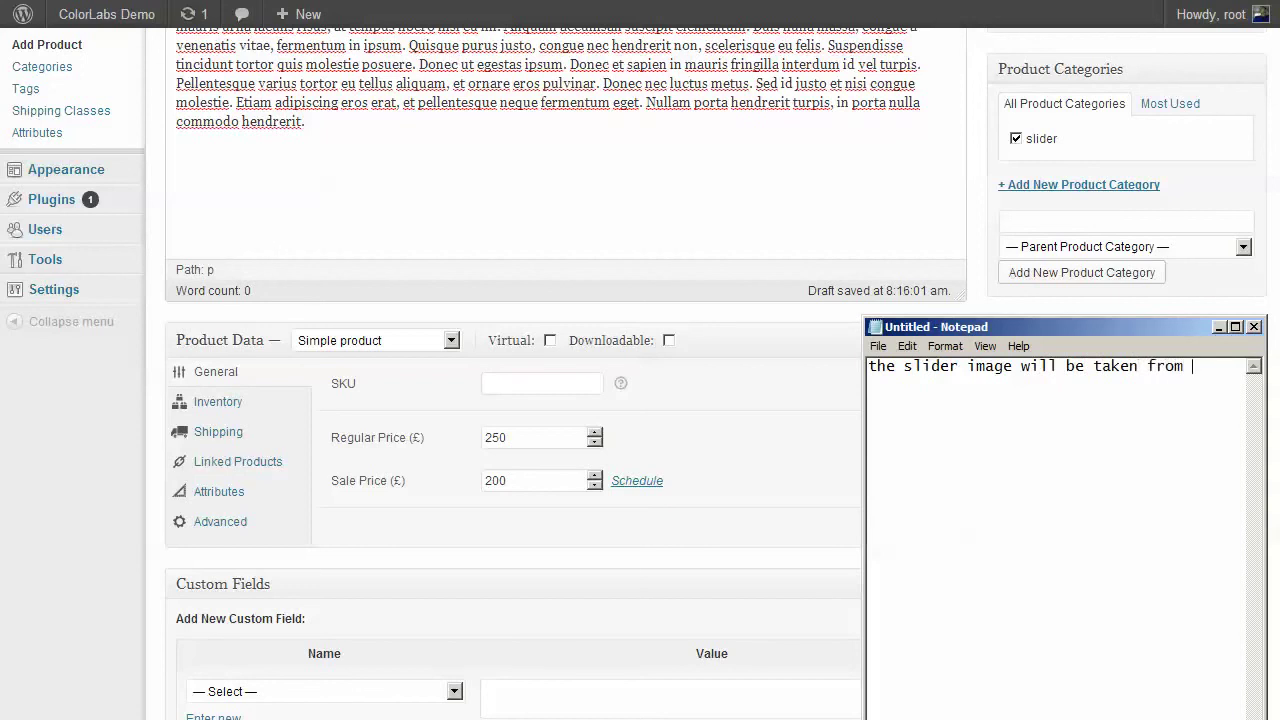
pyautogui.write(' product featured ima')
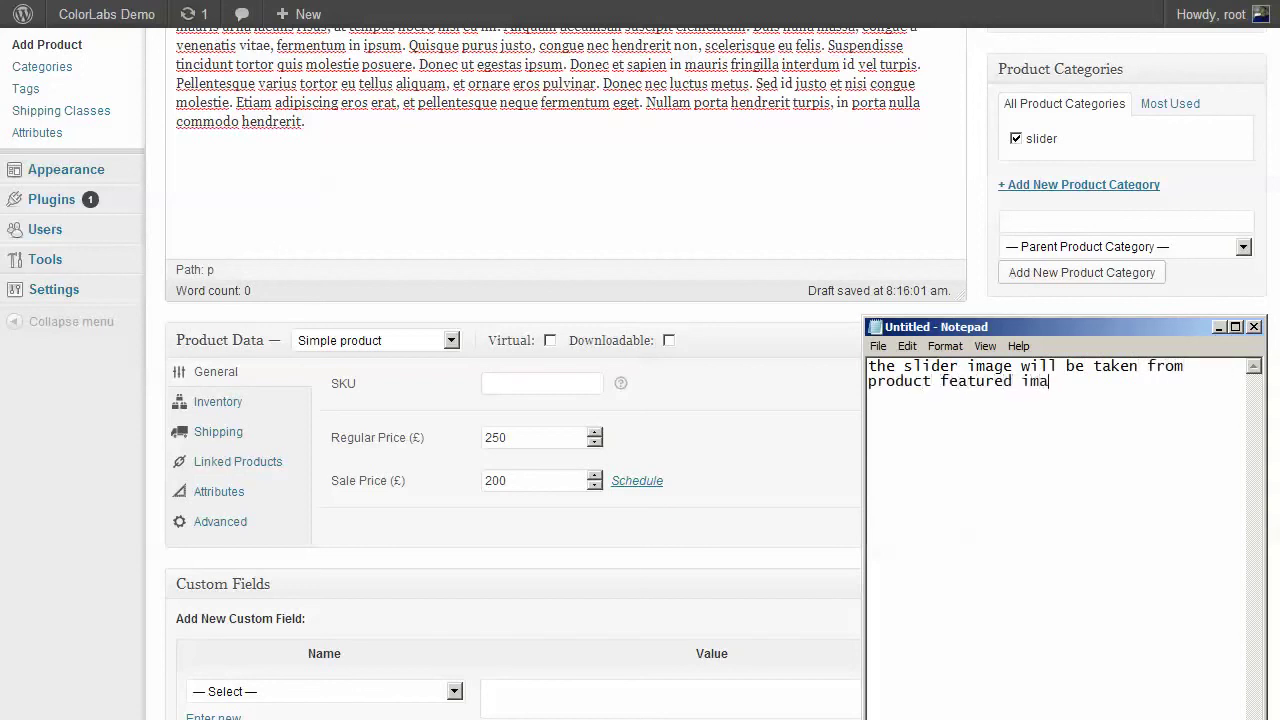
pyautogui.write('ge')
# - Start a file upload for the product's featured image and browse drive D: to the deviantart folder
pyautogui.hotkey('alt', 'Tab')
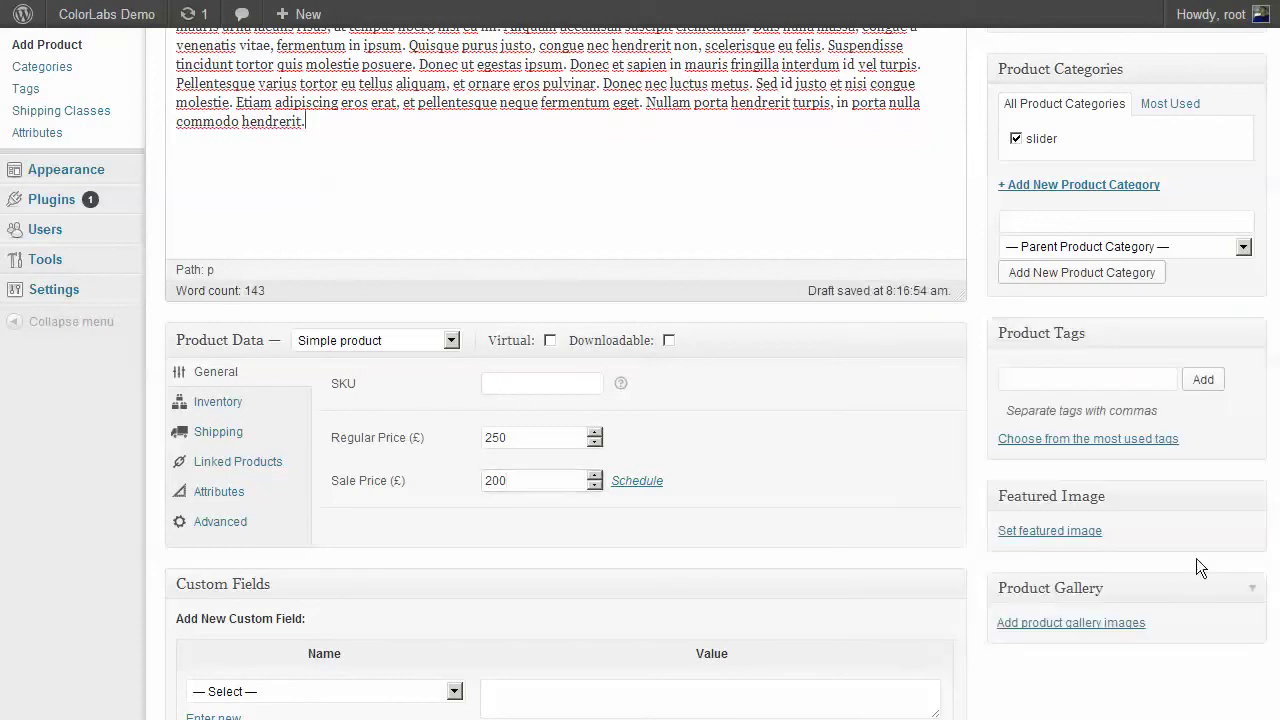
pyautogui.click(1090, 532)
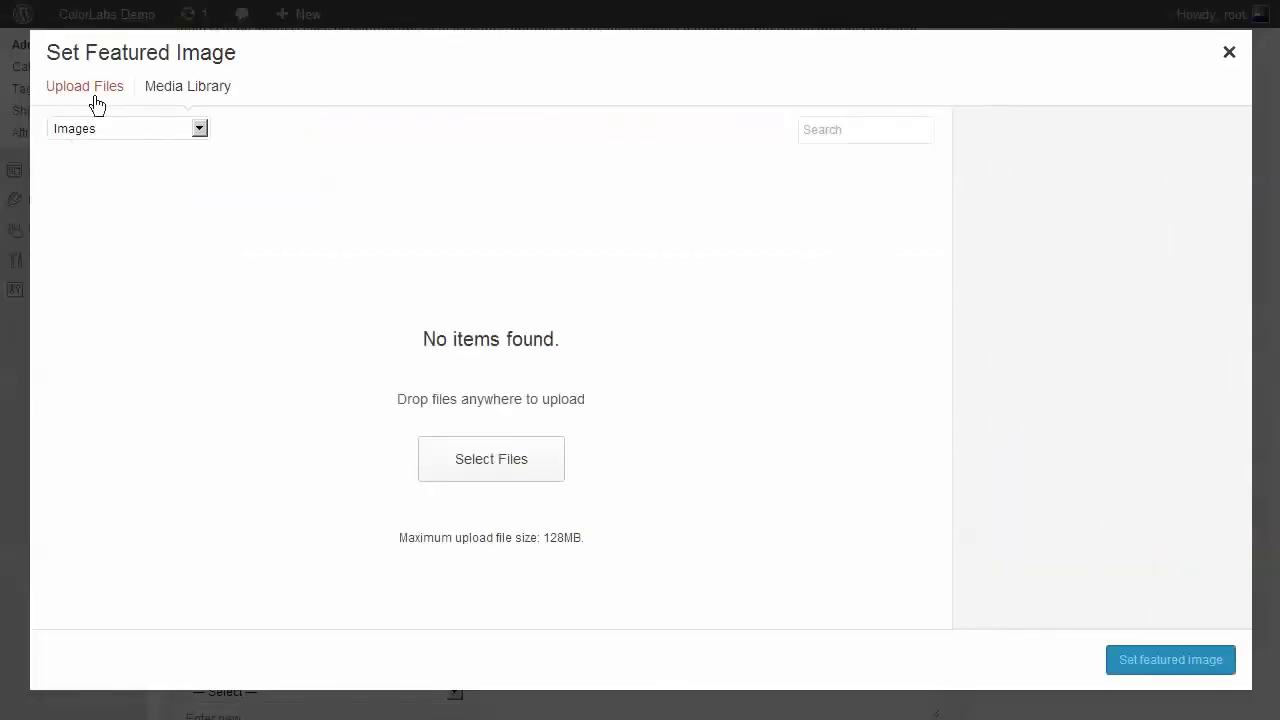
pyautogui.click(508, 460)
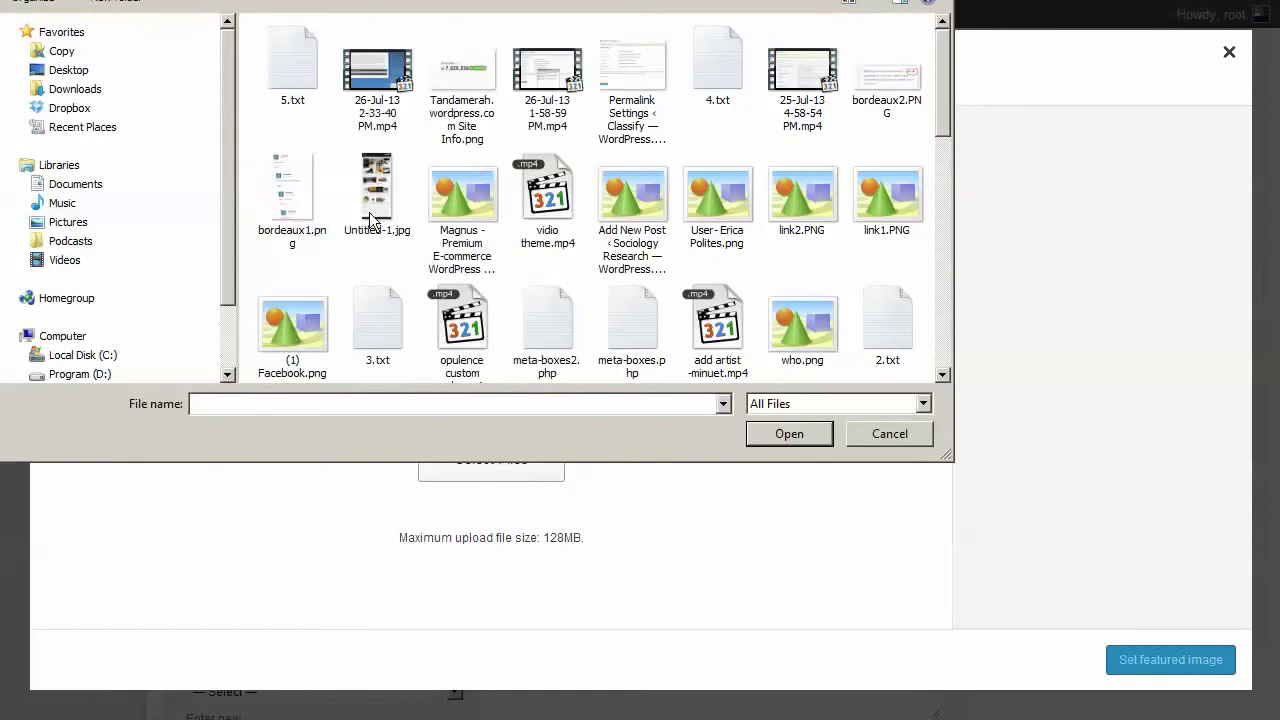
pyautogui.click(141, 372)
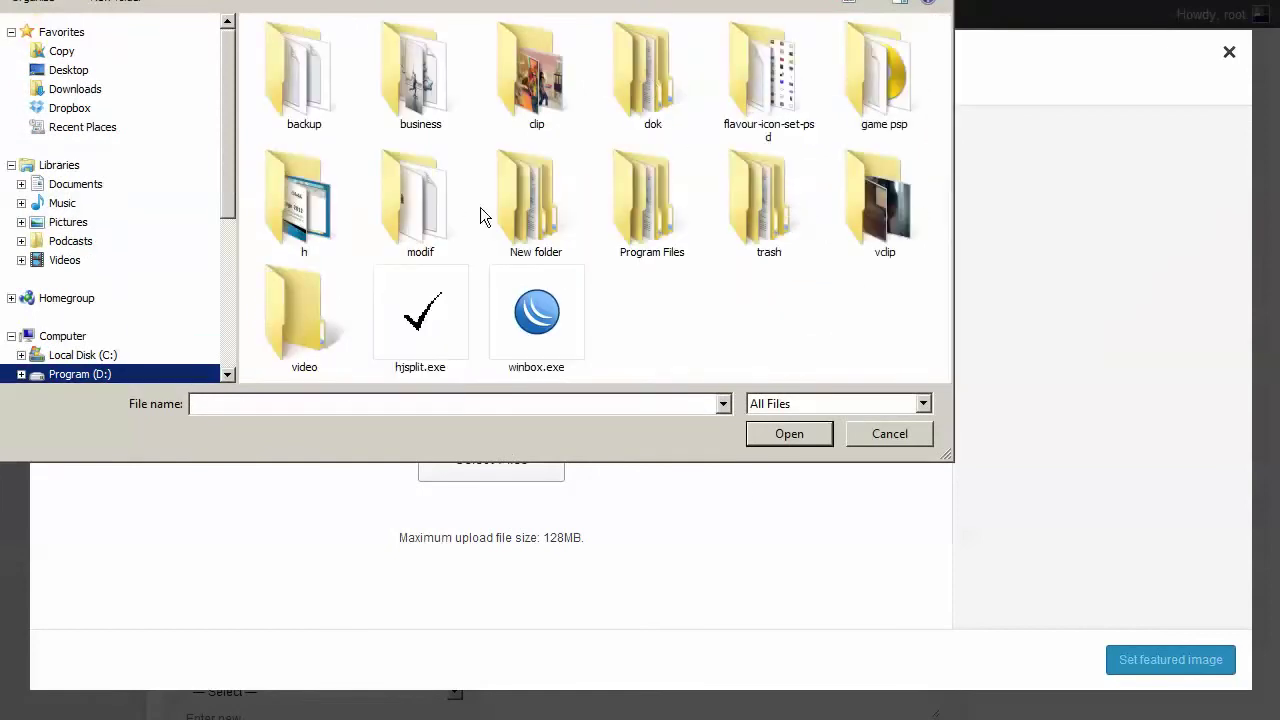
pyautogui.doubleClick(337, 205)
pyautogui.doubleClick(516, 81)
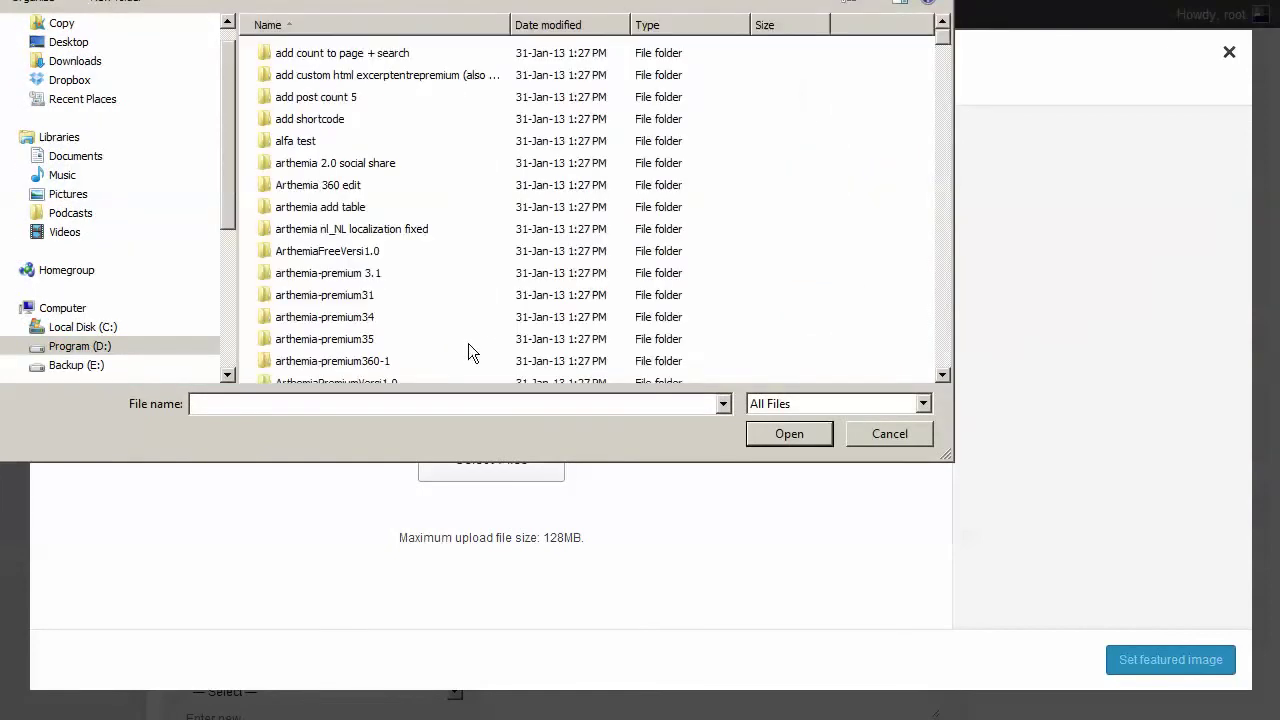
pyautogui.click(447, 403)
pyautogui.write('de')
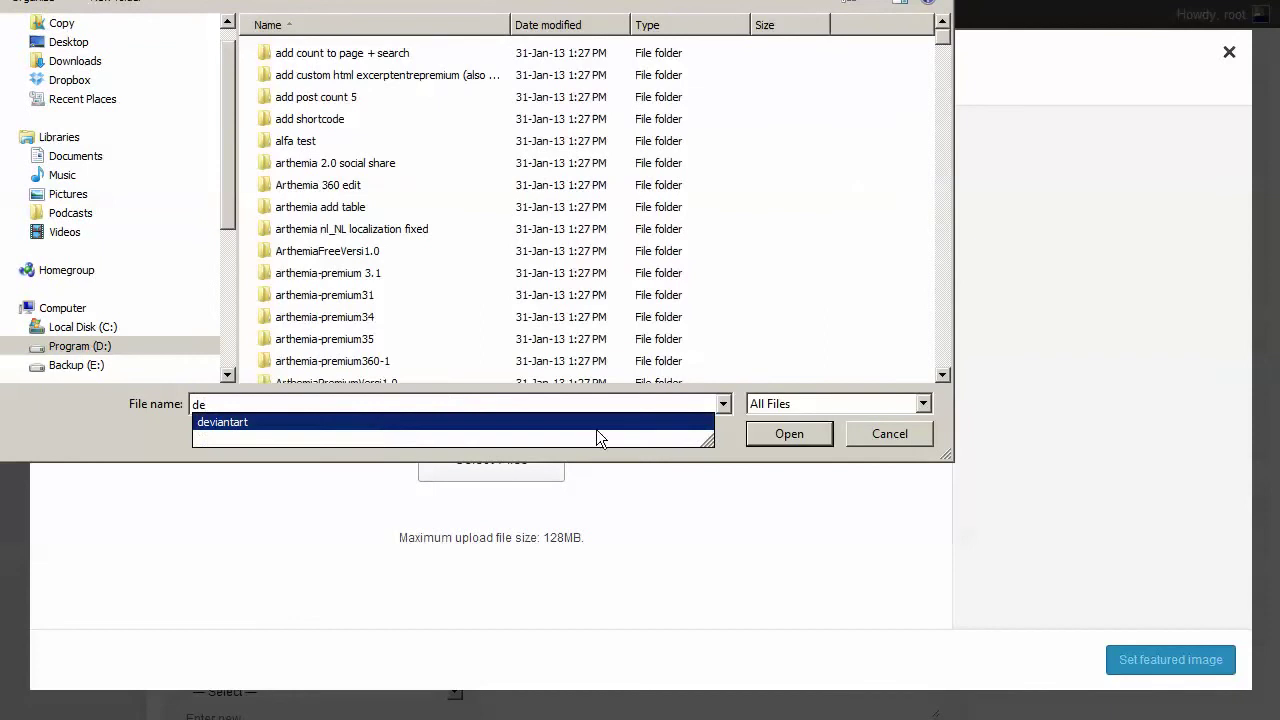
pyautogui.click(596, 425)
pyautogui.press('Return')
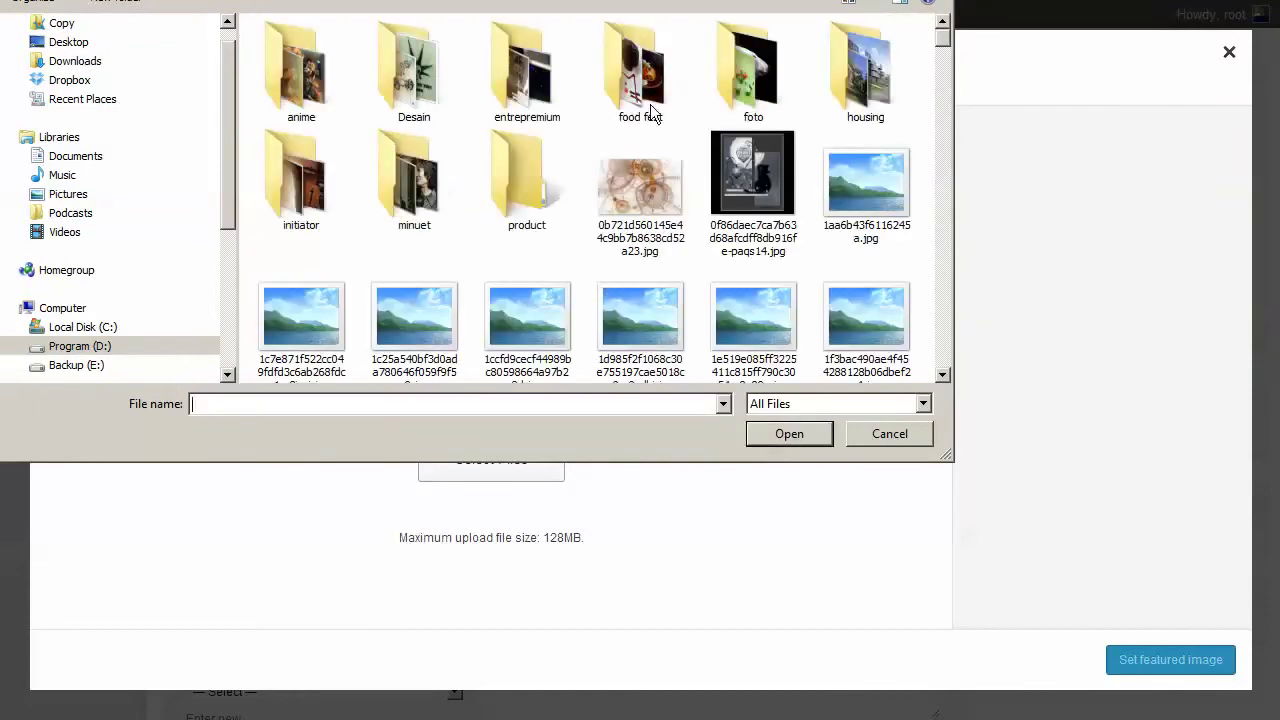
# - Upload delicious-feature-food-photography-part-2-15.jpg from the food subfolder and set it as the product's featured image
pyautogui.doubleClick(650, 114)
pyautogui.scroll(-5, 540, 200)
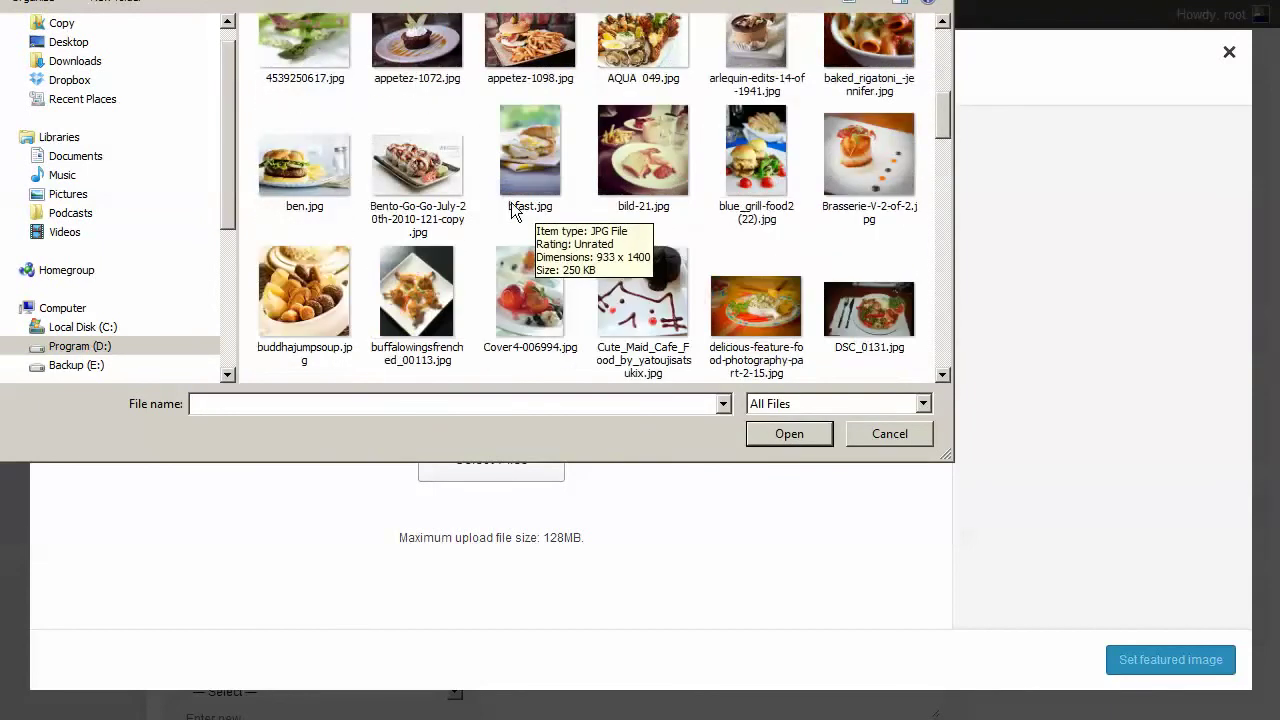
pyautogui.doubleClick(753, 294)
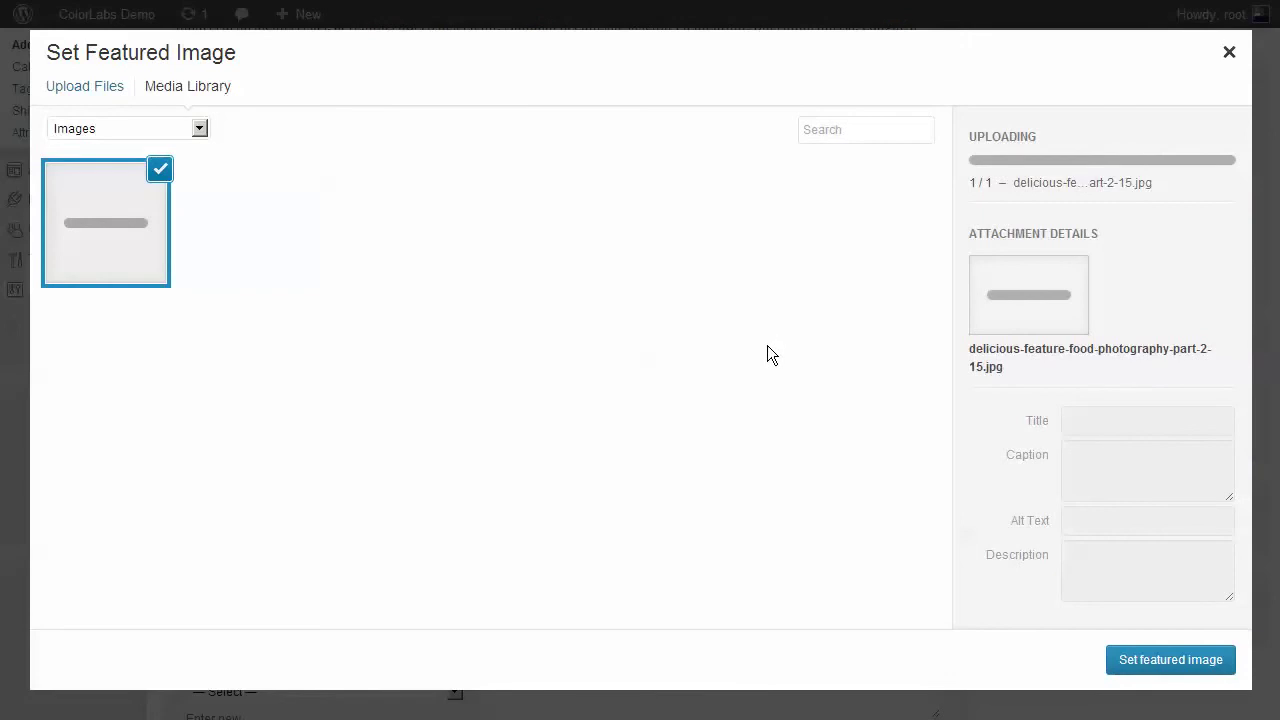
pyautogui.click(1196, 659)
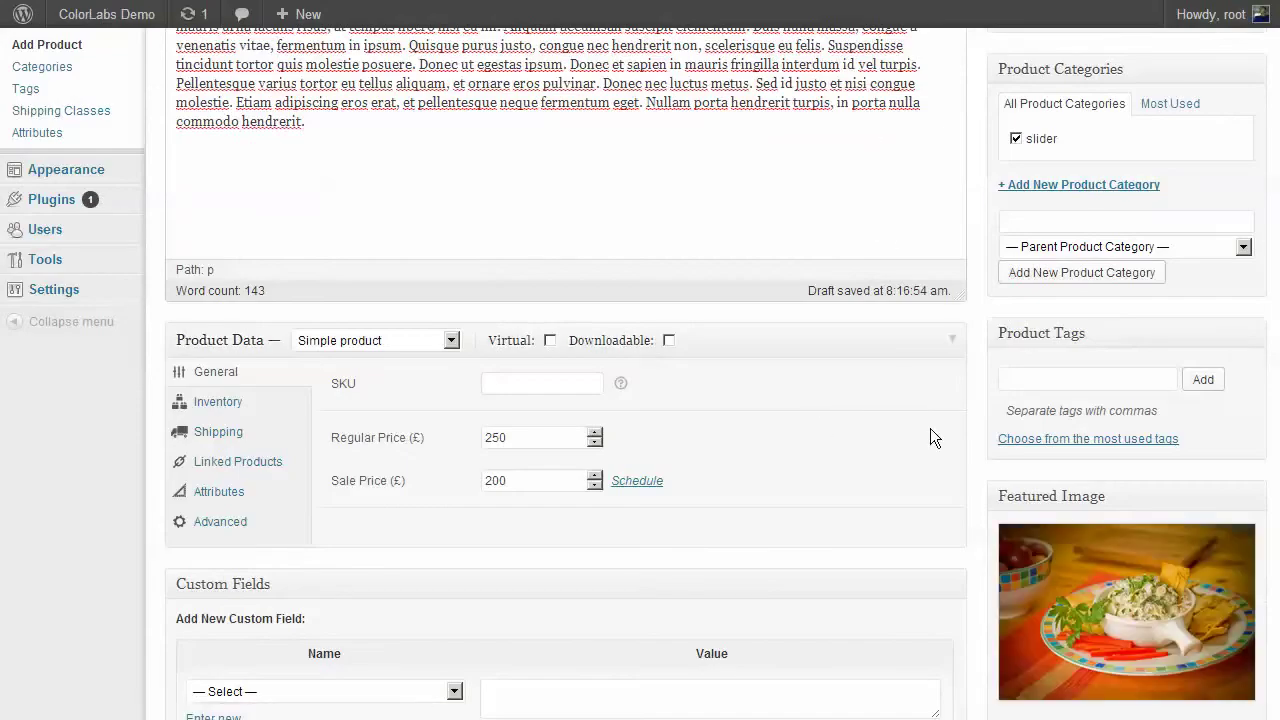
# - Publish product#1
pyautogui.scroll(-4, 930, 428)
pyautogui.scroll(7, 936, 412)
pyautogui.click(1205, 312)
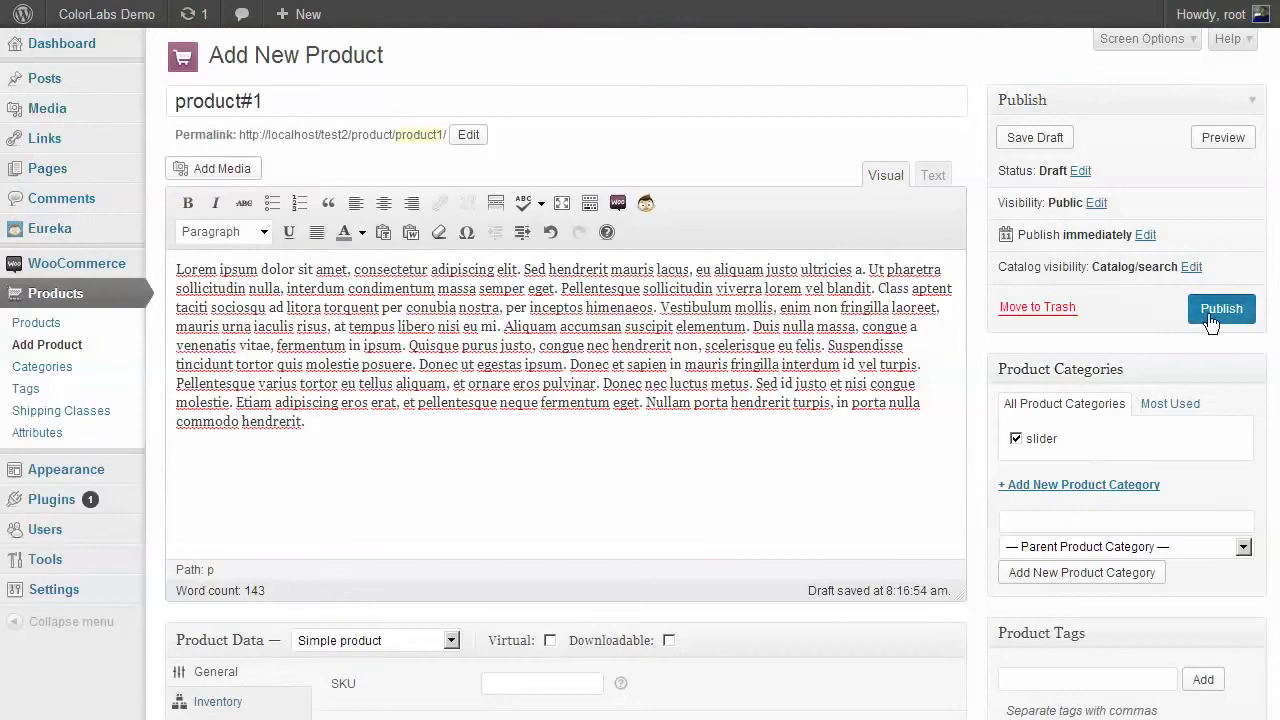
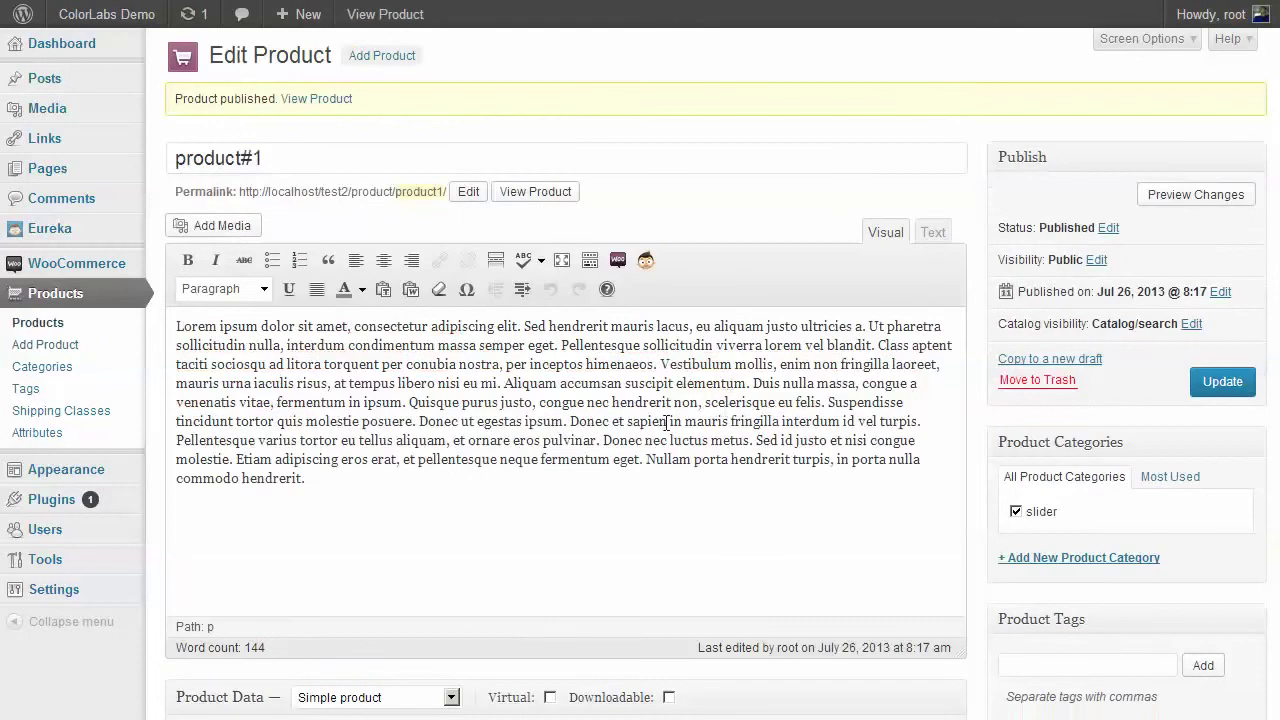
# - Go to the Eureka theme dashboard and load the FrontPage Settings into the customization area
pyautogui.moveTo(60, 230)
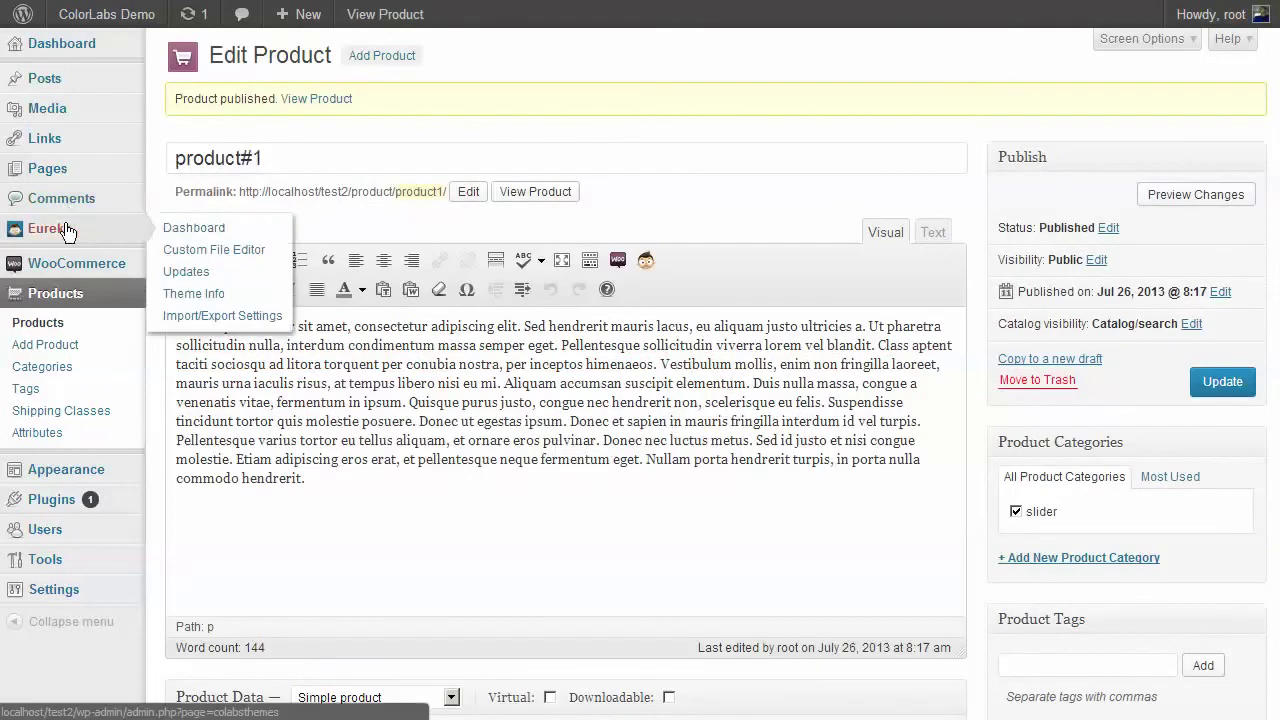
pyautogui.click(180, 236)
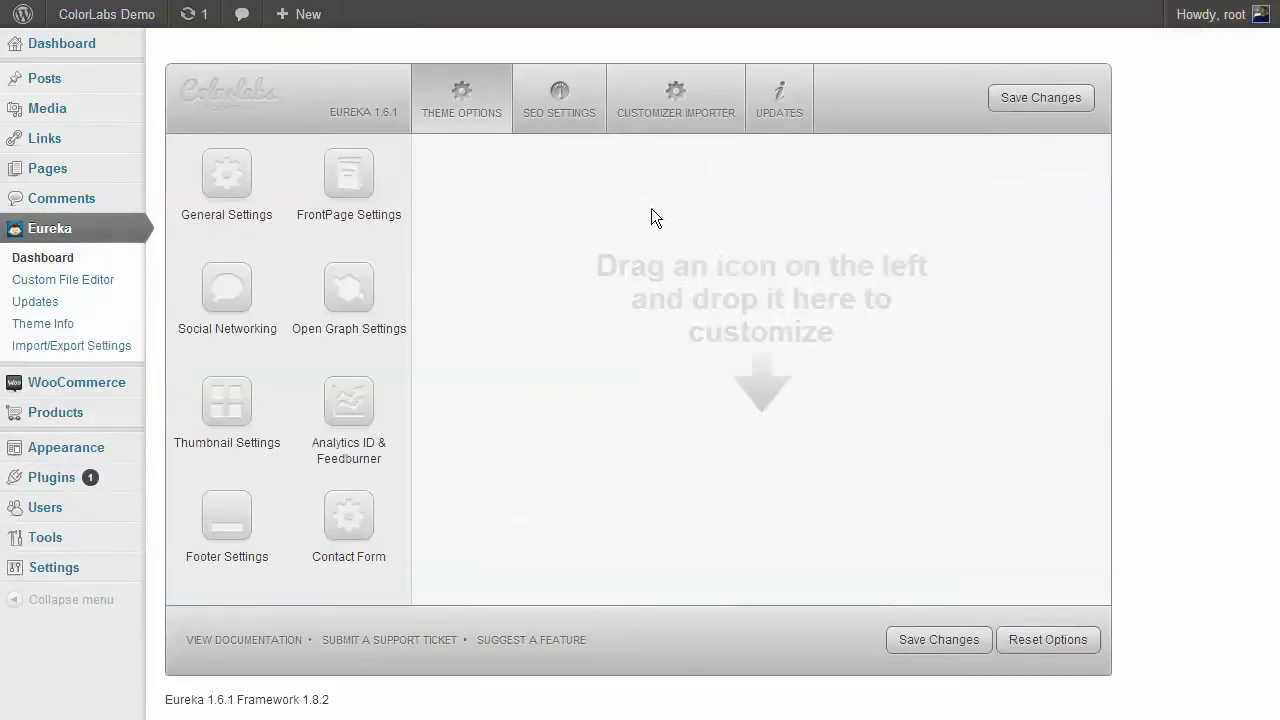
pyautogui.moveTo(306, 194); pyautogui.dragTo(543, 263)
# - Switch to Notepad and replace the note with "your product category name will be displayed at option 'product category slider'"
pyautogui.hotkey('alt', 'Tab')
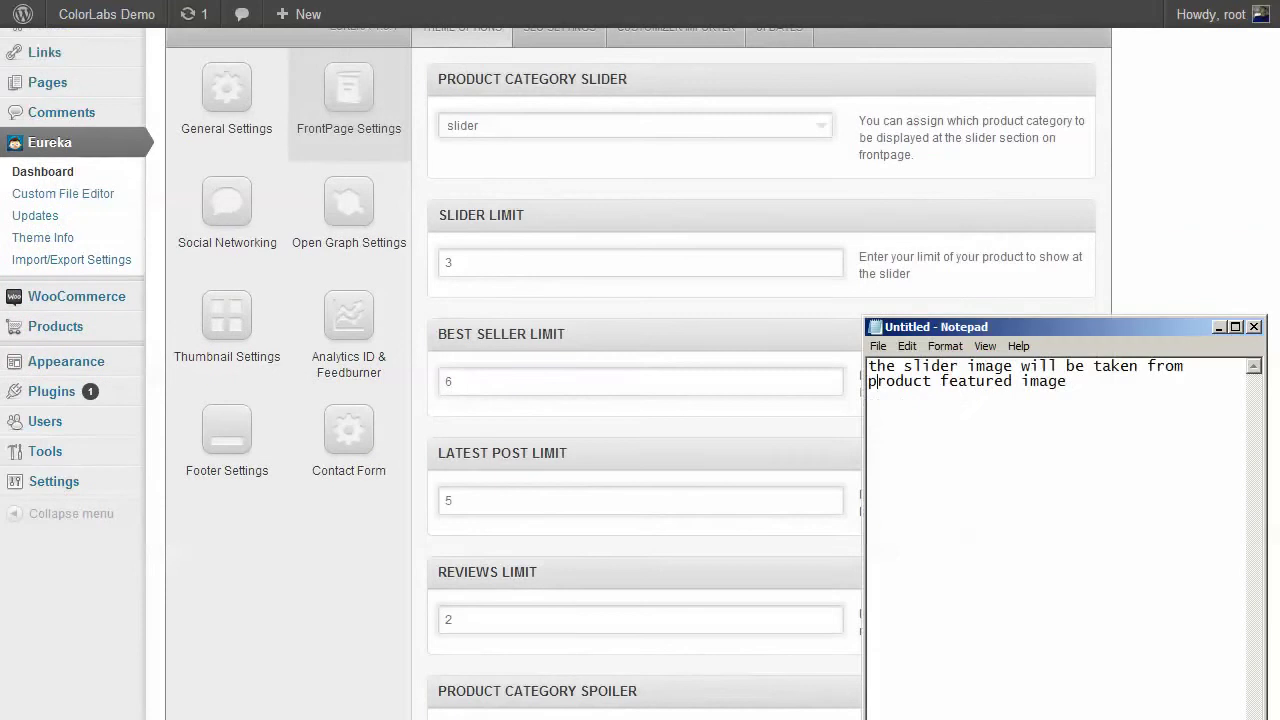
pyautogui.hotkey('ctrl', 'a')
pyautogui.press('BackSpace')
pyautogui.write('your pro')
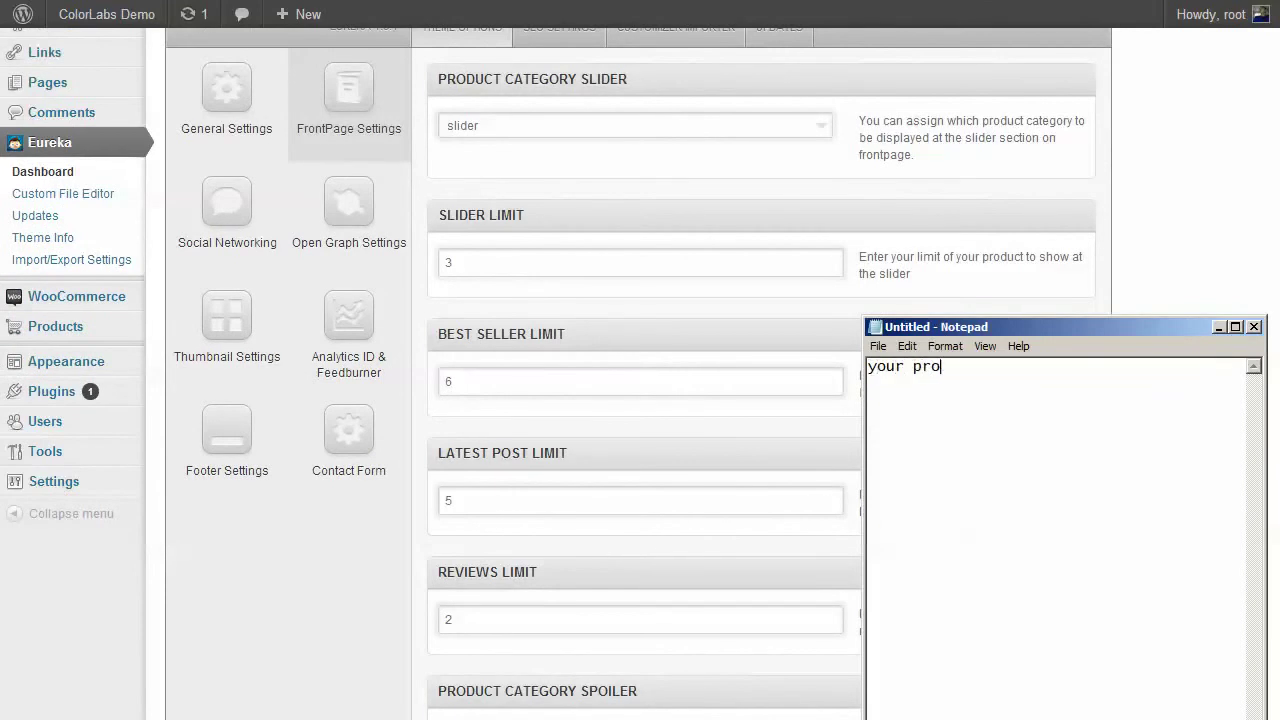
pyautogui.write('duct category name w')
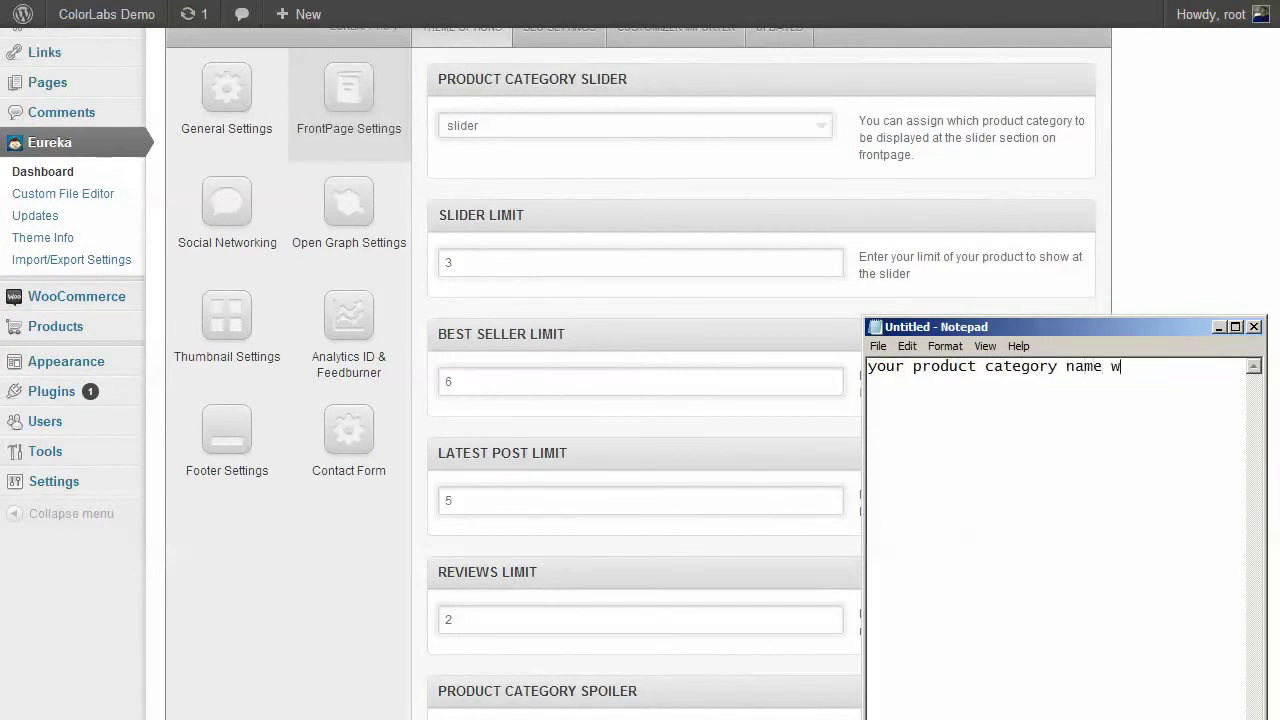
pyautogui.write('ill b e d')
pyautogui.press('BackSpace')
pyautogui.press('BackSpace')
pyautogui.press('BackSpace')
pyautogui.write('e displayed at ')
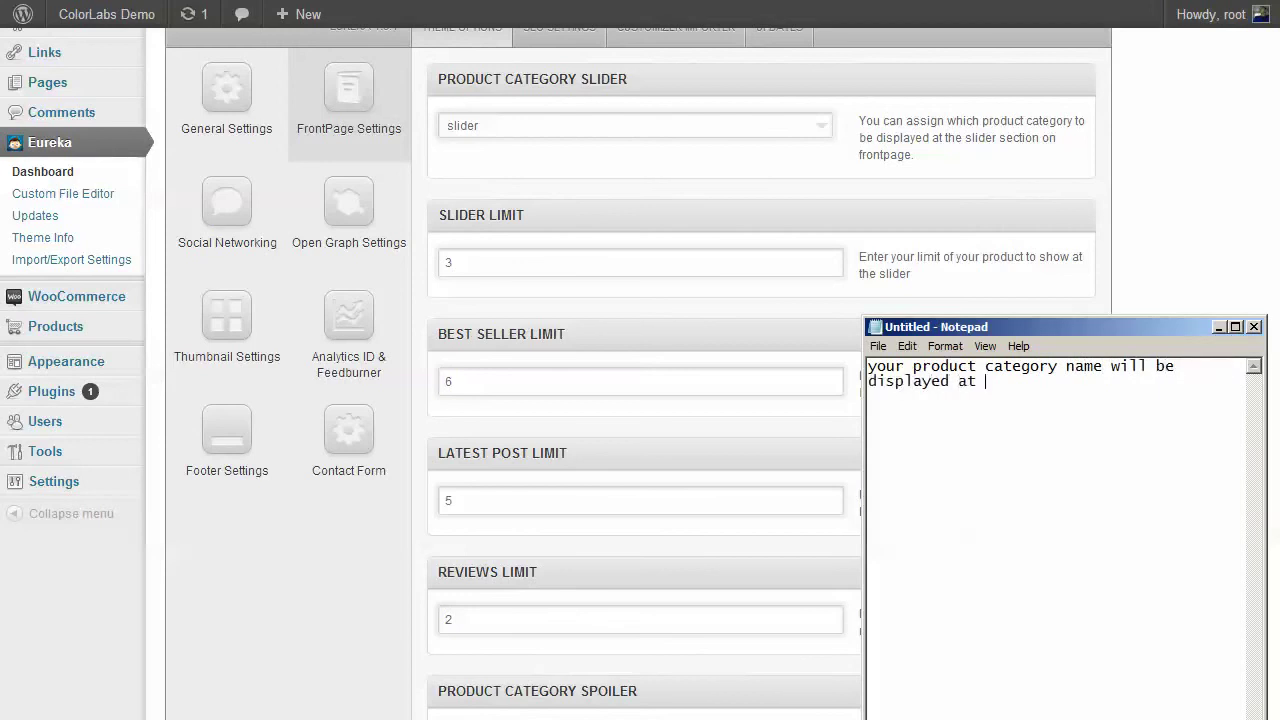
pyautogui.write("option 'product ca")
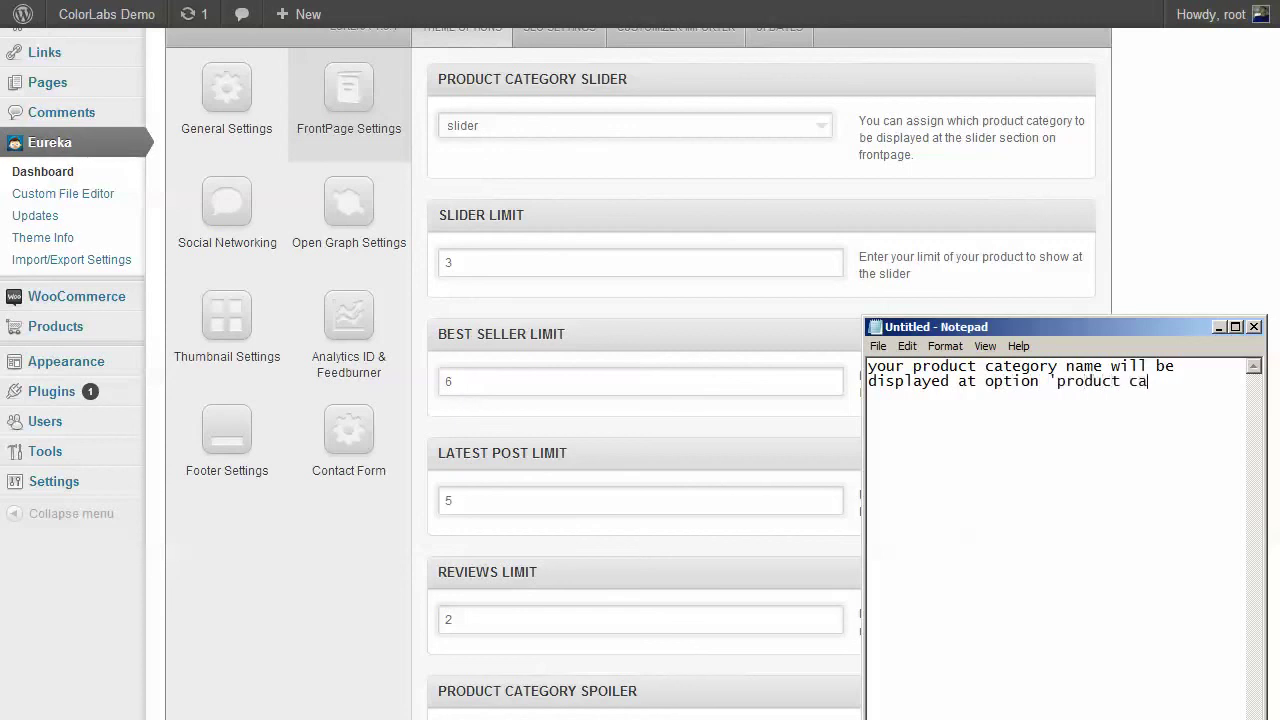
pyautogui.write("tegory slider'")
# - Return to the Eureka theme options and save the FrontPage Settings with slider as the product category slider
pyautogui.click(857, 197)
pyautogui.scroll(2, 1044, 140)
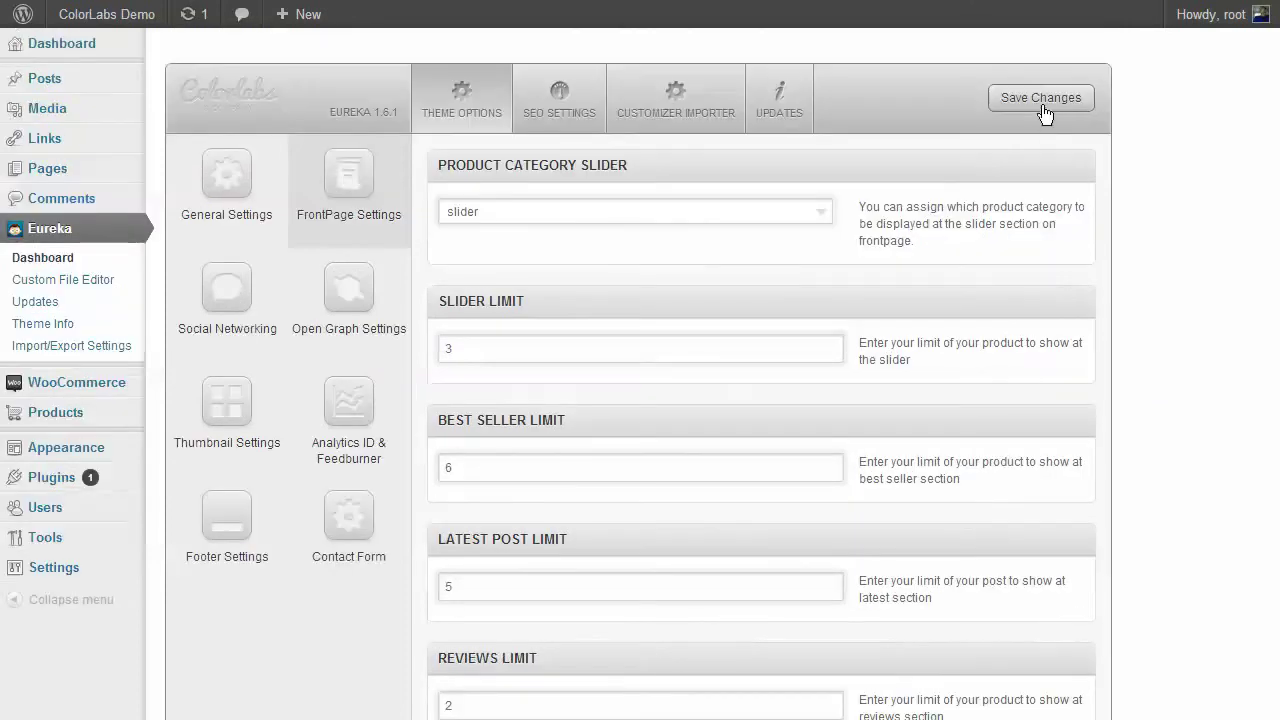
pyautogui.click(1041, 100)
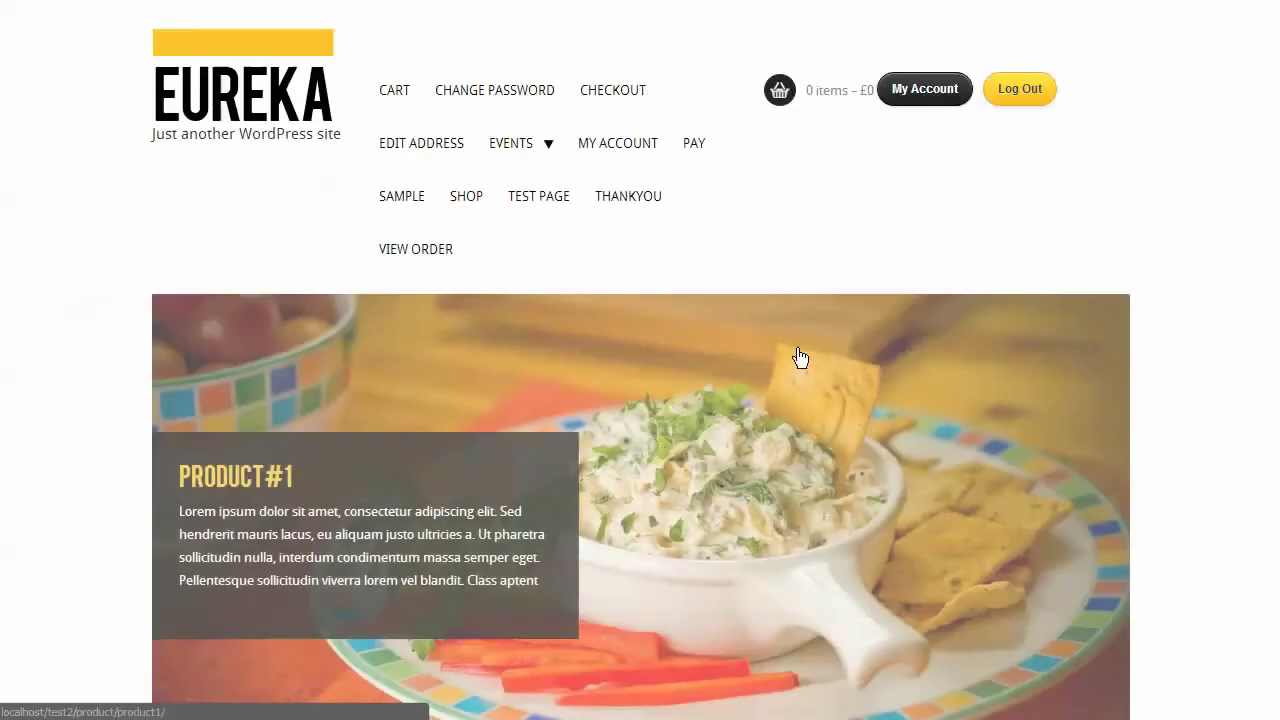
# - View the product#1 slider on the site's front page and replace the Notepad note with "this is the slider"
pyautogui.scroll(-5, 814, 360)
pyautogui.scroll(2, 815, 380)
pyautogui.scroll(1, 815, 387)
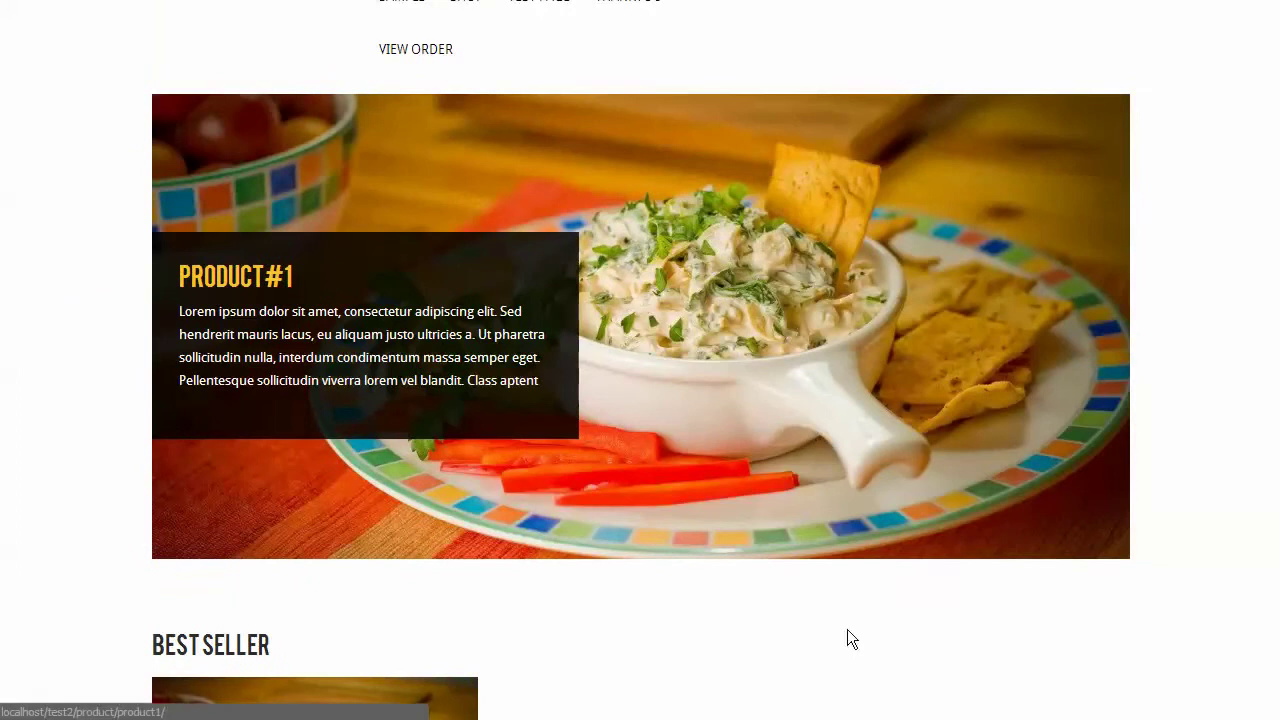
pyautogui.hotkey('alt', 'Tab')
pyautogui.hotkey('ctrl', 'a')
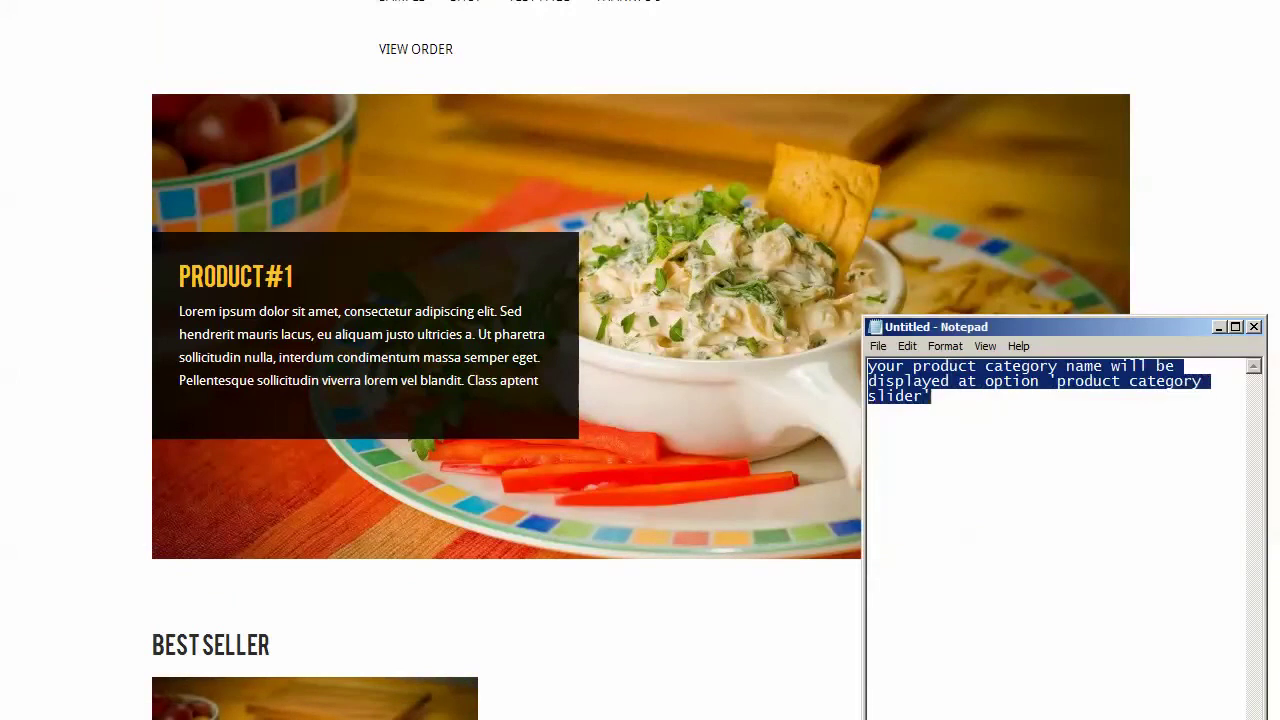
pyautogui.write('this is the slider')
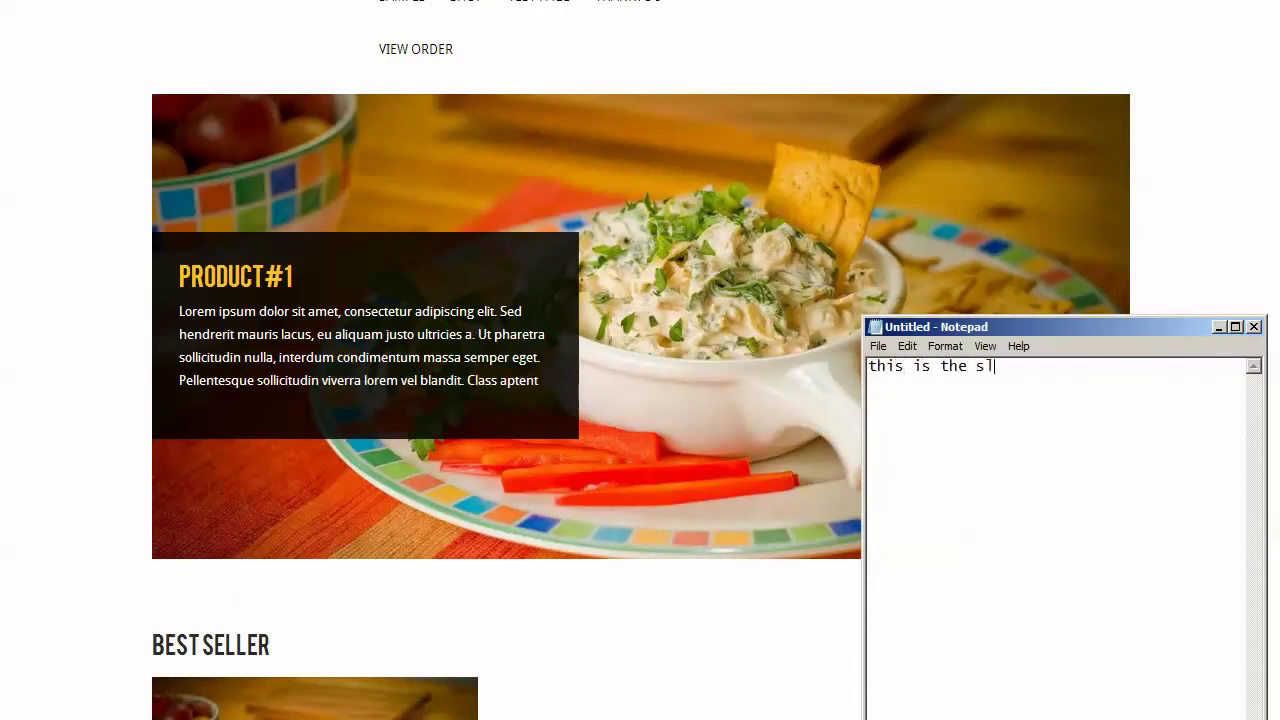
pyautogui.click(738, 607)
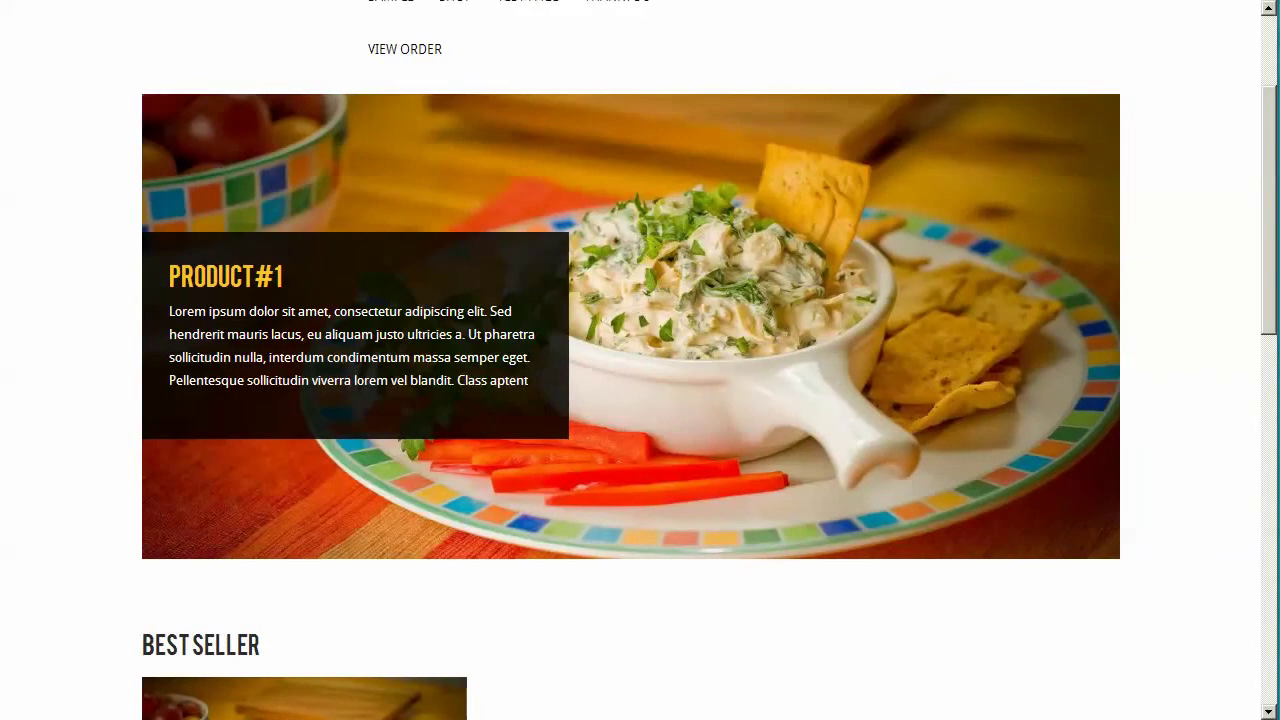
# - Rewrite the Notepad note: "to make sure if the slider is working fine, make sure if you upload the image with dimension at least have width of 978px"
pyautogui.hotkey('alt', 'Tab')
pyautogui.hotkey('ctrl', 'a')
pyautogui.press('BackSpace')
pyautogui.write('to ma')
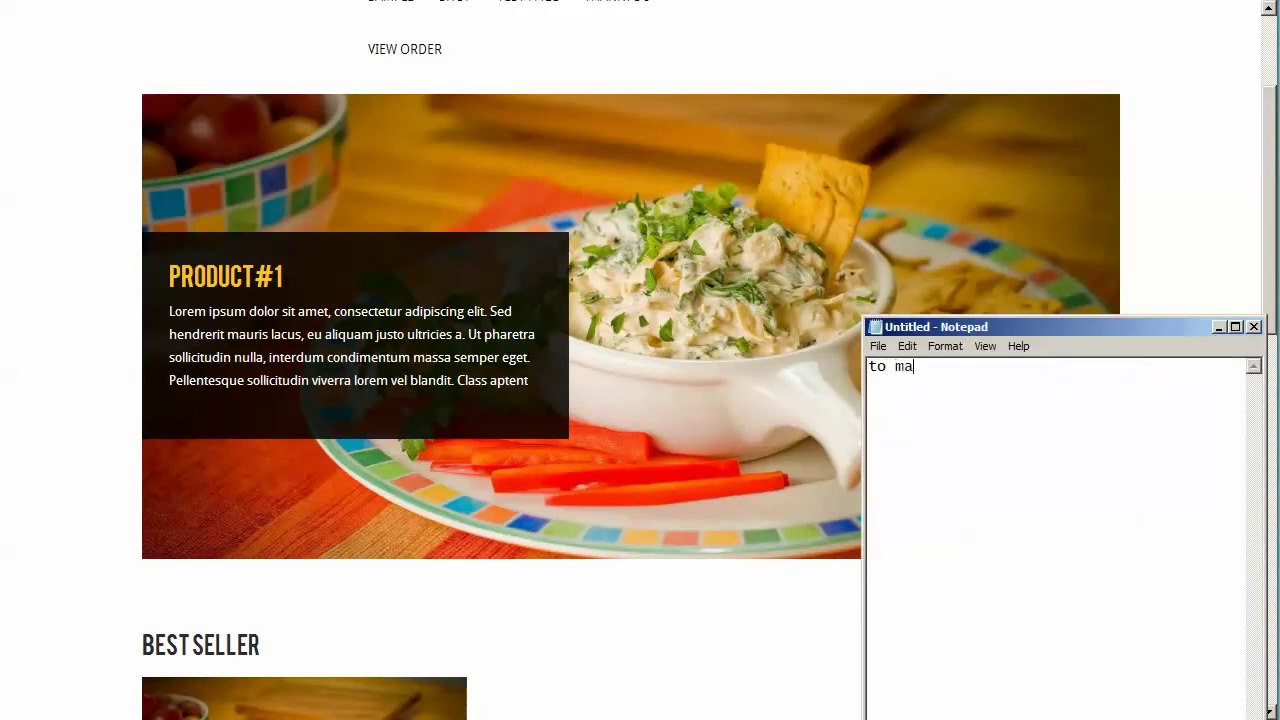
pyautogui.write('ke sure if the slider is wo')
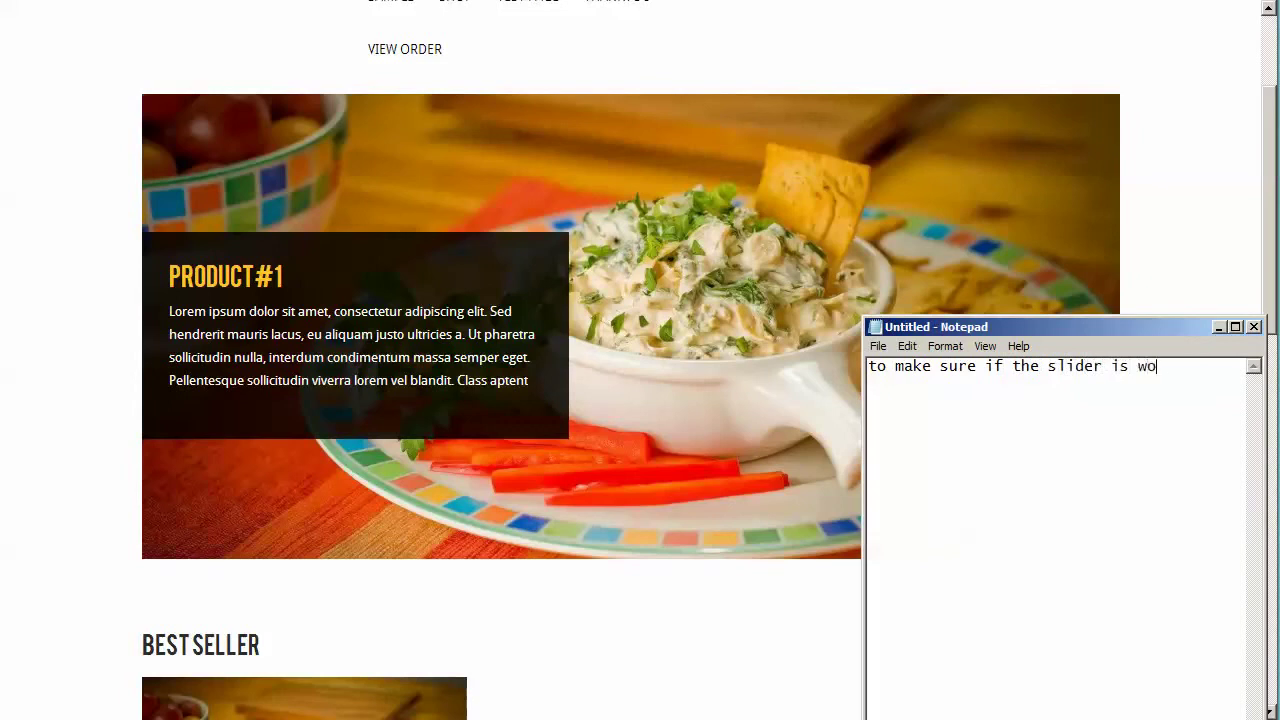
pyautogui.write('rking fine, make su')
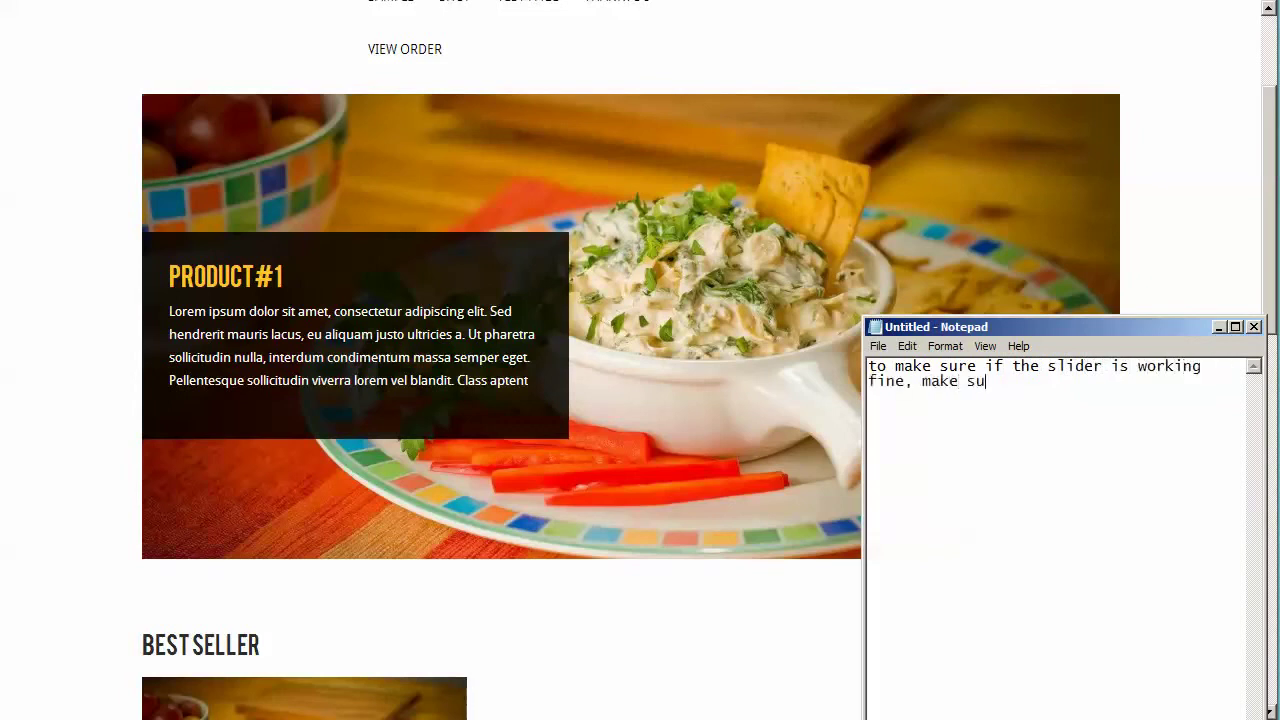
pyautogui.write('re if you upload the image with de')
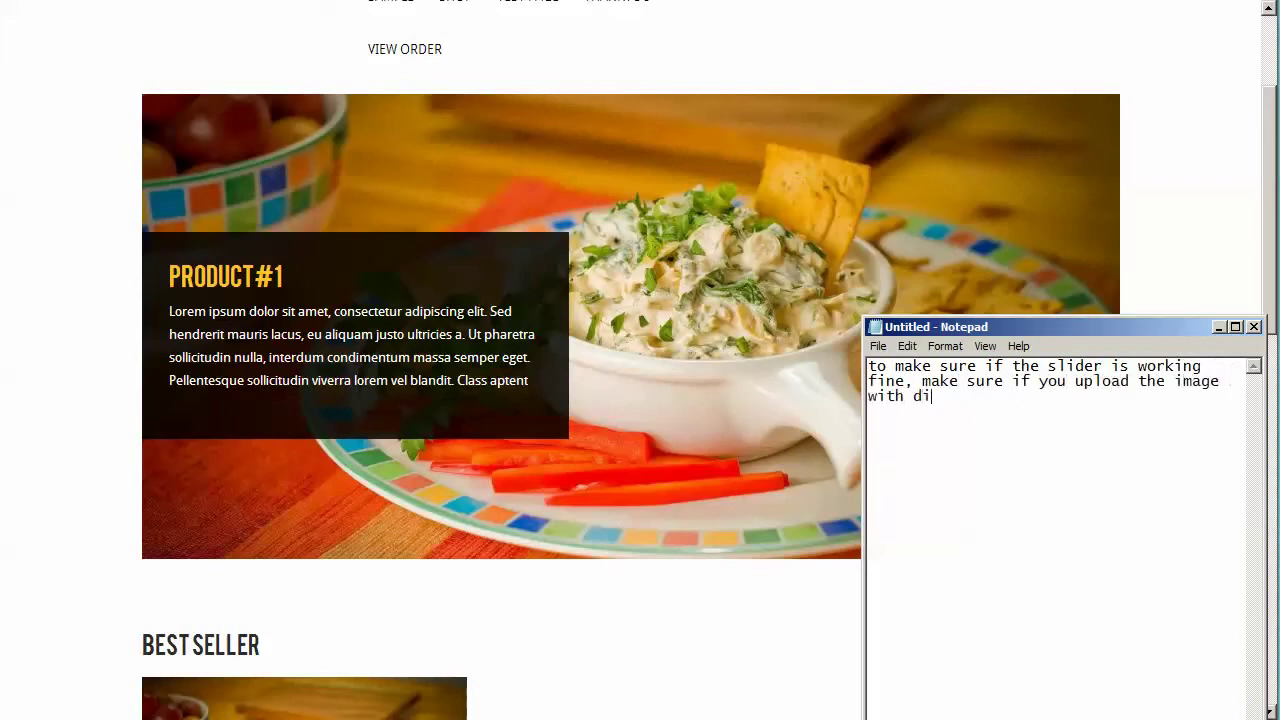
pyautogui.write('mension ate')
pyautogui.press('BackSpace')
pyautogui.write('least have wid')
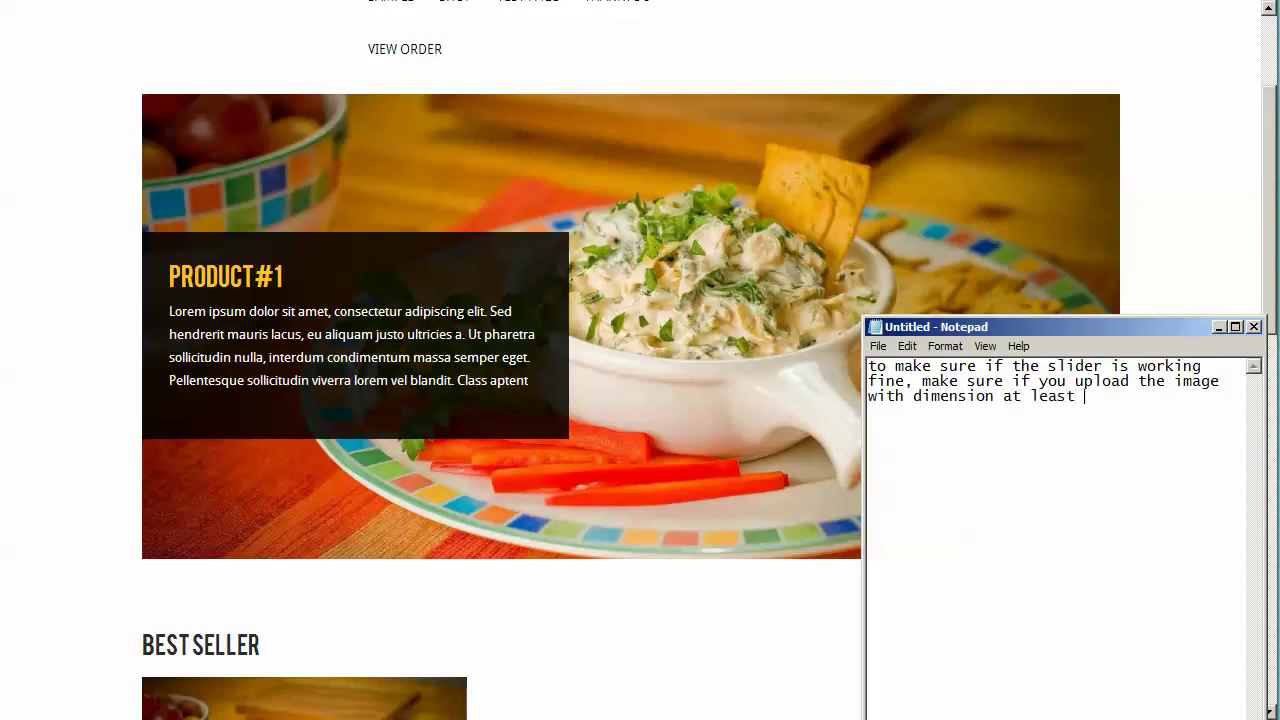
pyautogui.write('th of 978px')
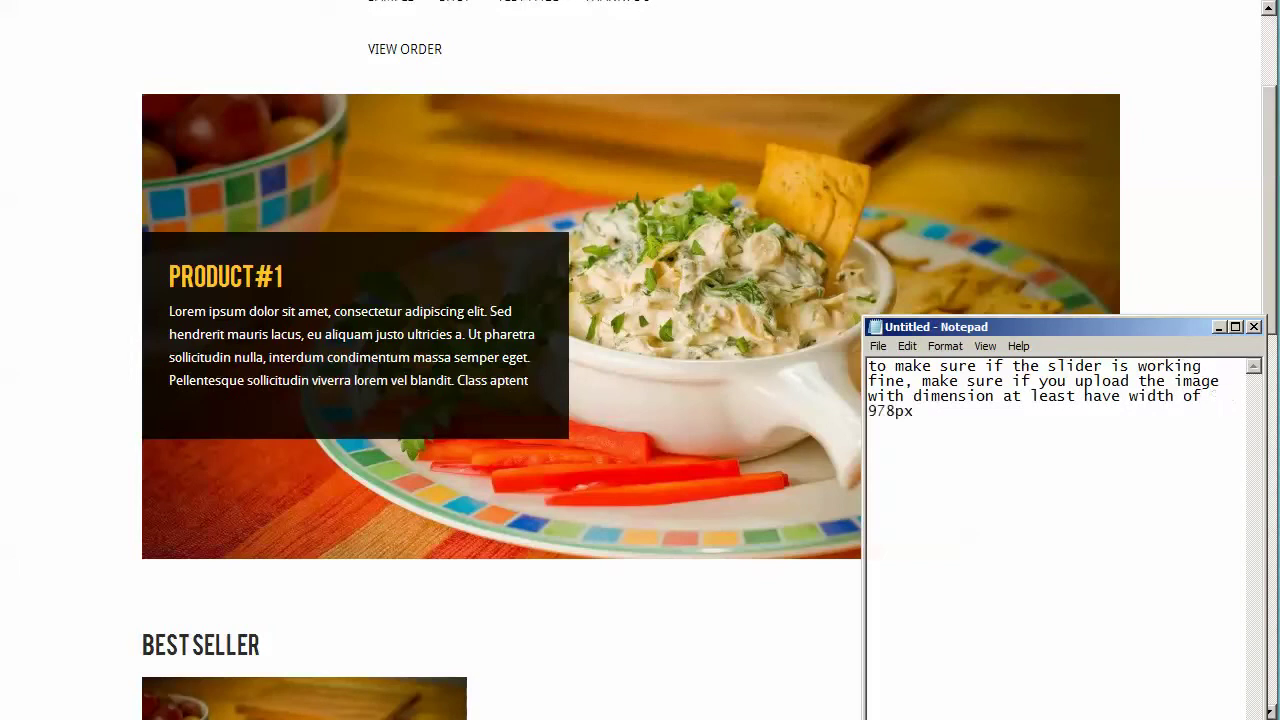
pyautogui.click(1219, 327)
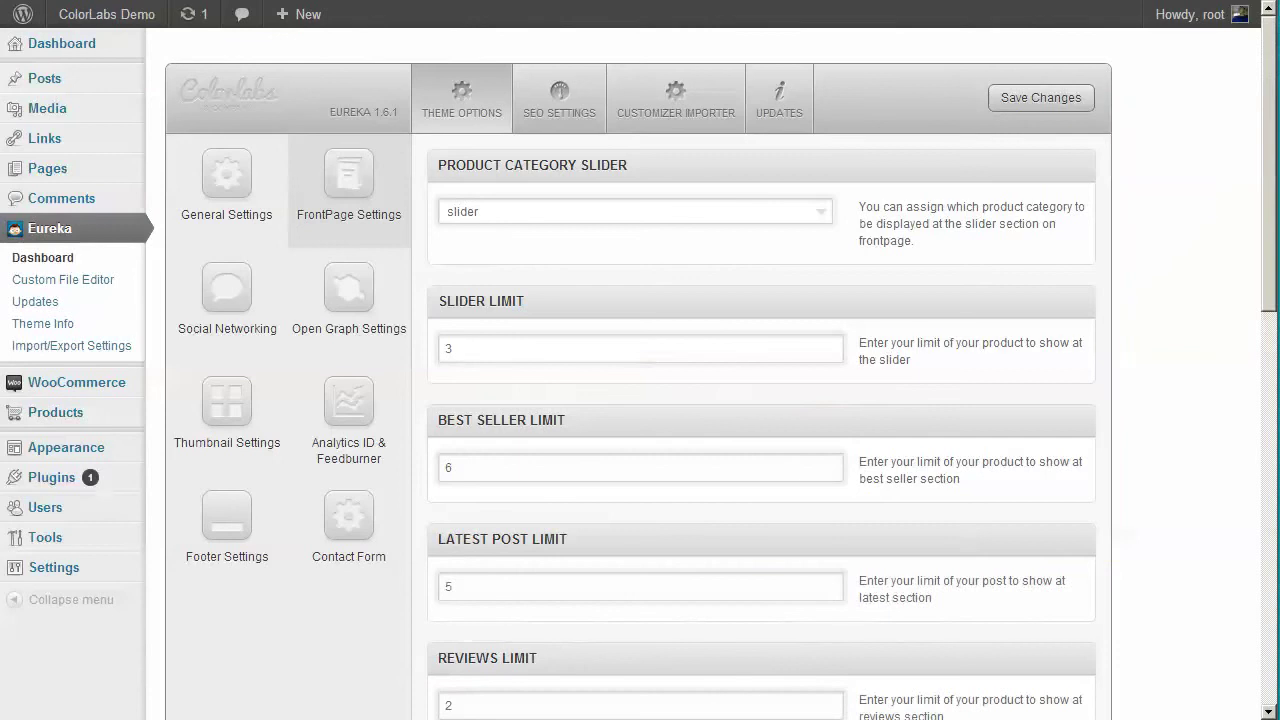
# - Start a new product in the WordPress admin, name it product#2 and fill its description with the Lorem ipsum paragraph
pyautogui.moveTo(117, 411)
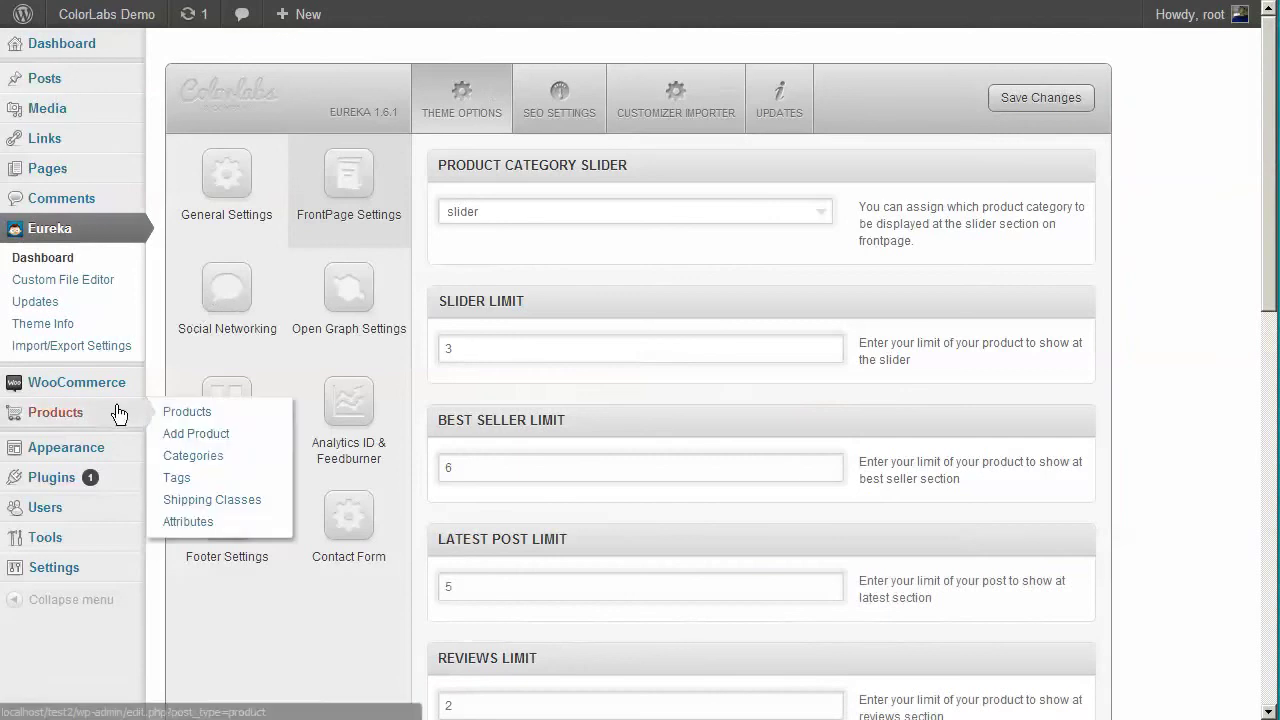
pyautogui.click(210, 436)
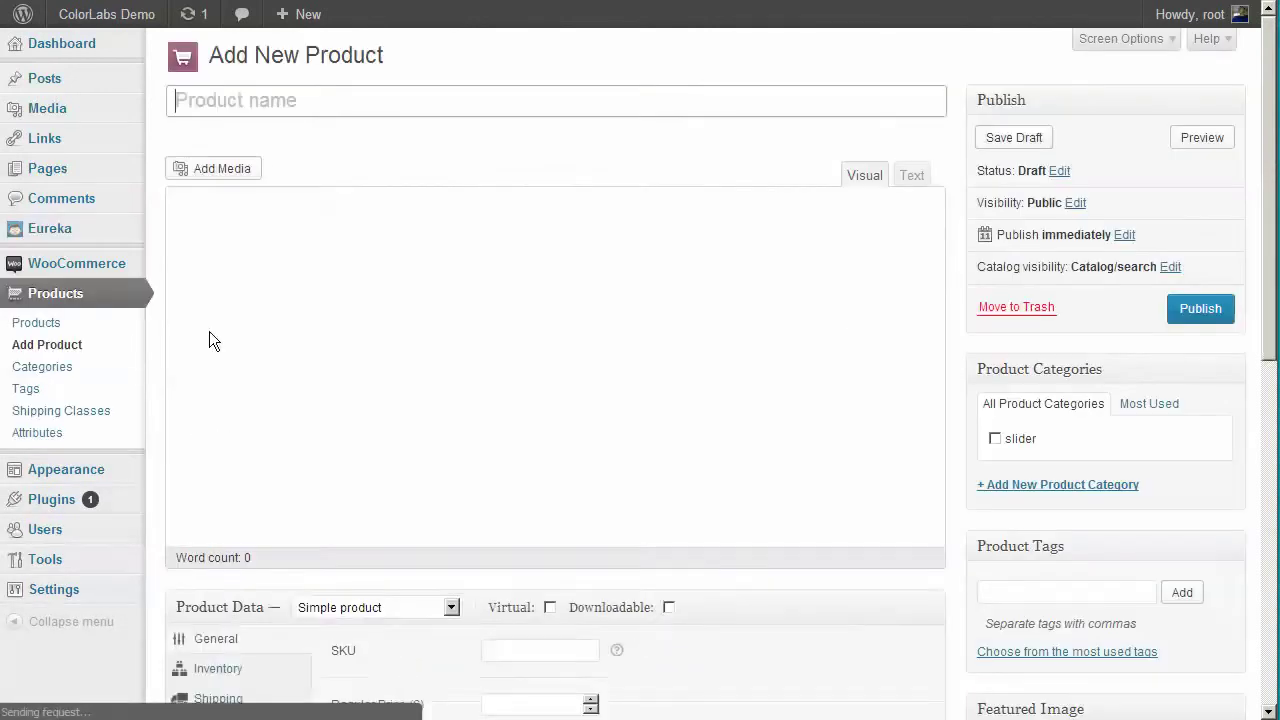
pyautogui.write('sample')
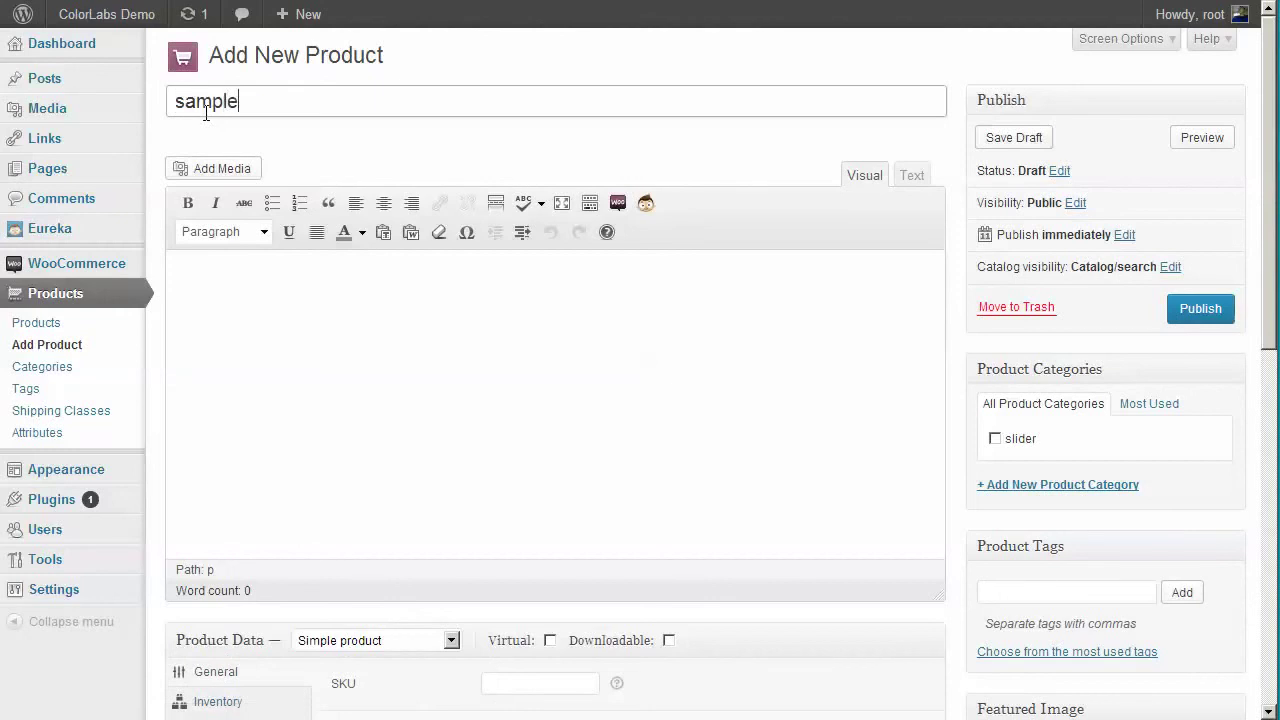
pyautogui.press('BackSpace')
pyautogui.press('BackSpace')
pyautogui.press('BackSpace')
pyautogui.press('BackSpace')
pyautogui.press('BackSpace')
pyautogui.press('BackSpace')
pyautogui.press('BackSpace')
pyautogui.write('product#2')
pyautogui.click(412, 360)
pyautogui.write('Lorem ipsum dolor sit amet, consectetur adipiscing elit. Sed hendrerit mauris lacus, eu aliquam justo ultricies a. Ut pharetra sollicitudin nulla, interdum condimentum massa semper eget. Pellentesque sollicitudin viverra lorem vel blandit. Class aptent taciti sociosqu ad litora torquent per conubia nostra, per inceptos himenaeos. Vestibulum mollis, enim non fringilla laoreet, mauris urna iaculis risus, at tempus libero nisi eu mi. Aliquam accumsan suscipit elementum. Duis nulla massa, congue a venenatis vitae, fermentum in ipsum. Quisque purus justo, congue nec hendrerit non, scelerisque eu felis. Suspendisse tincidunt tortor quis molestie posuere. Donec ut egestas ipsum. Donec et sapien in mauris fringilla interdum id vel turpis. Pellentesque varius tortor eu tellus aliquam, et ornare eros pulvinar. Donec nec luctus metus. Sed id justo et nisi congue molestie. Etiam adipiscing eros erat, et pellentesque neque fermentum eget. Nullam porta hendrerit turpis, in porta nulla commodo hendrerit.')
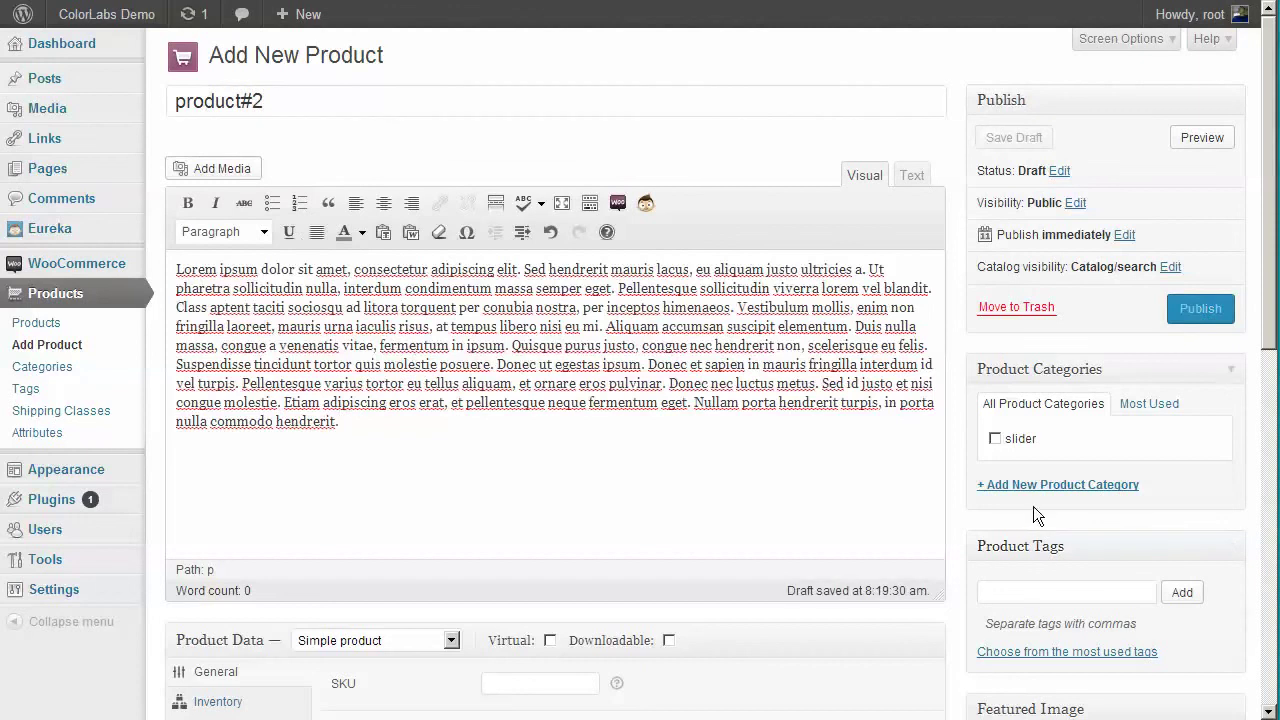
# - Create a new product category named test and assign it to product#2
pyautogui.scroll(-1, 1054, 360)
pyautogui.click(1050, 385)
pyautogui.write('test')
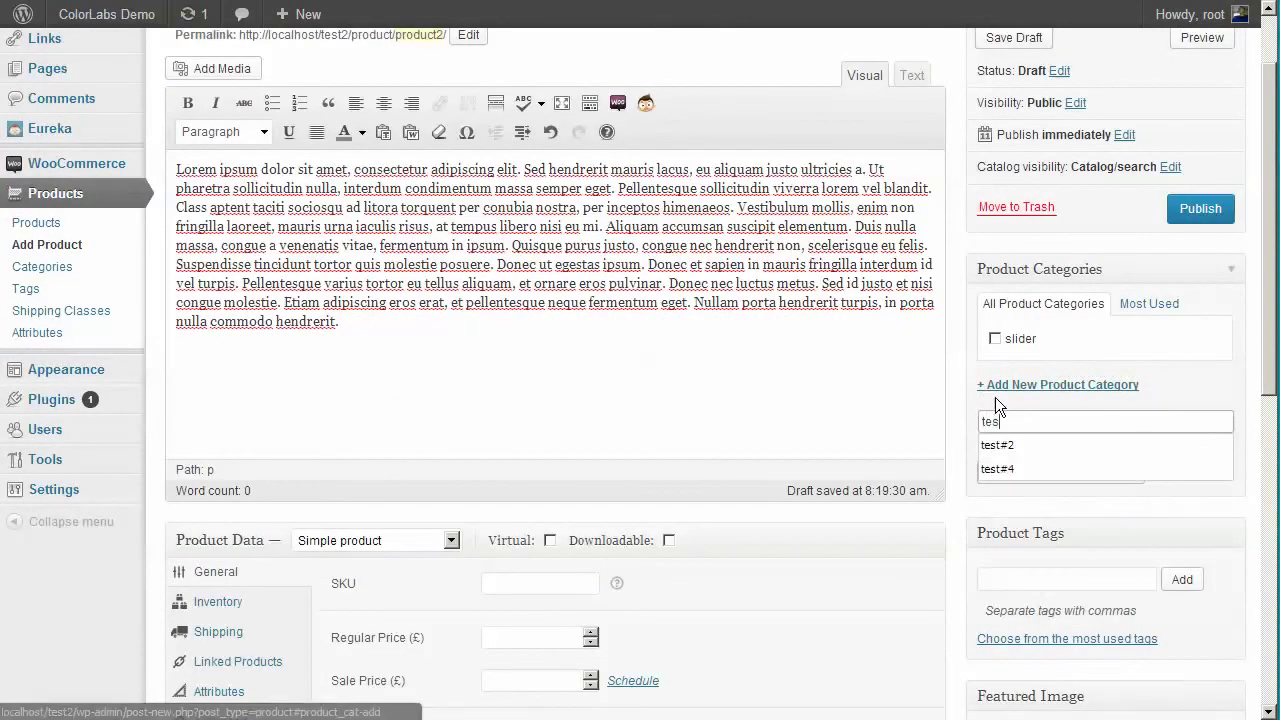
pyautogui.click(1040, 472)
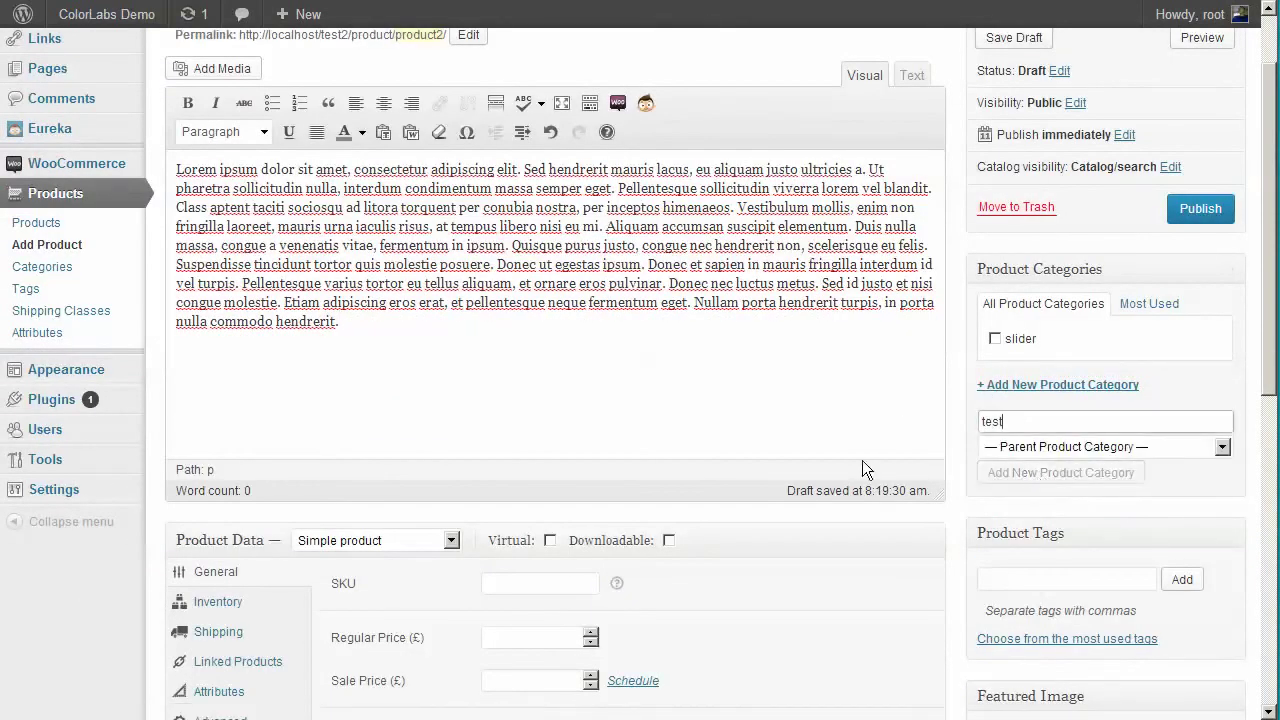
# - Set the product's regular price to £150 and its sale price to £100
pyautogui.scroll(-2, 834, 391)
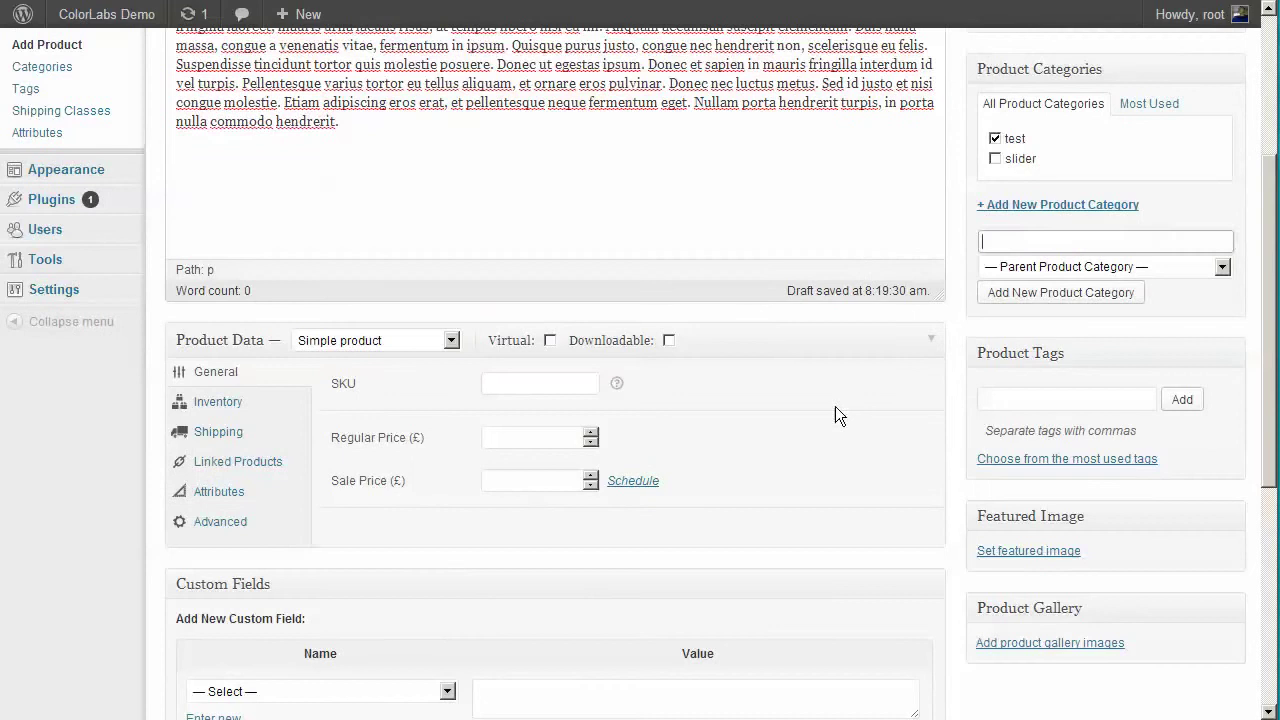
pyautogui.click(538, 440)
pyautogui.write('150')
pyautogui.press('Tab')
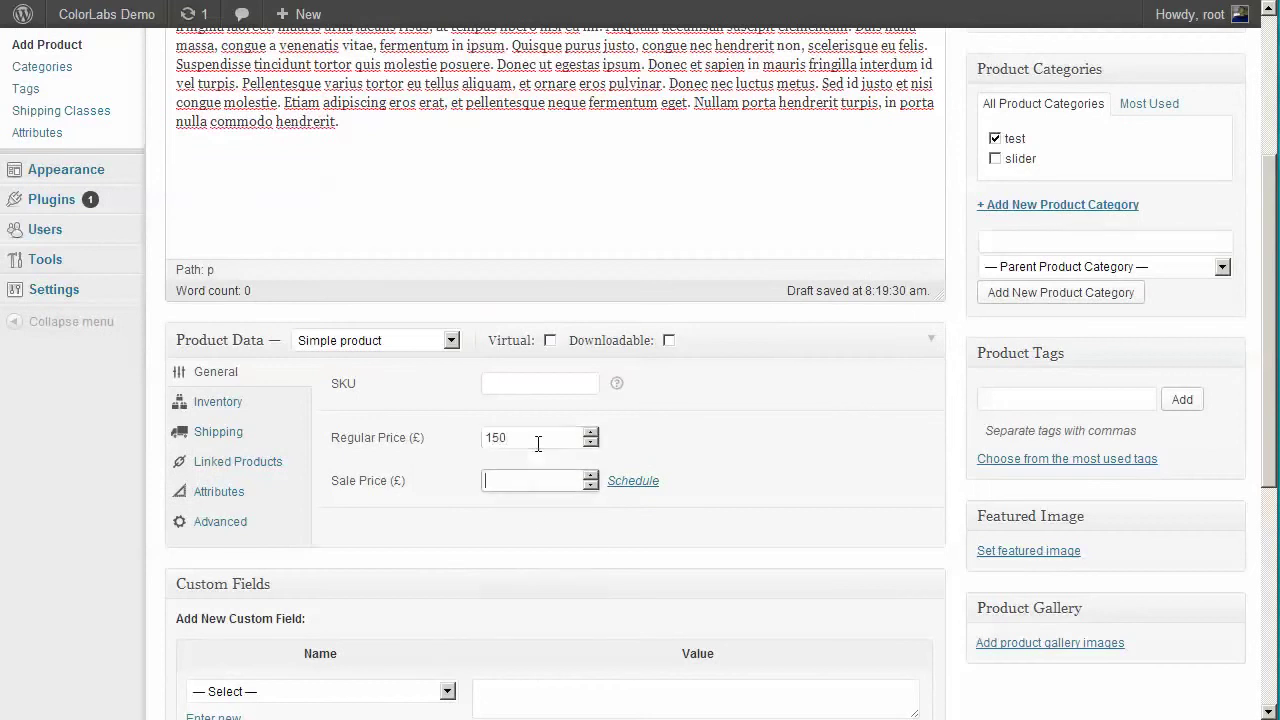
pyautogui.write('100')
# - Upload 20070915a.JPG as the product's featured image and publish product#2
pyautogui.click(1046, 552)
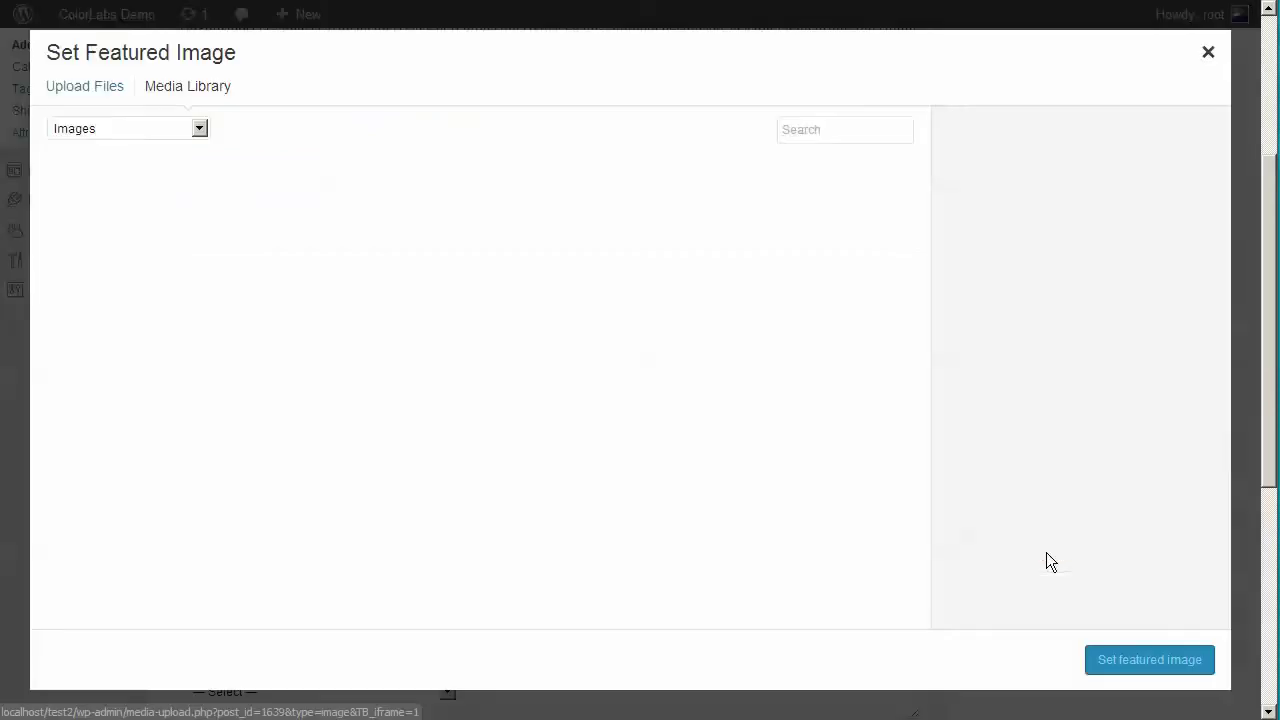
pyautogui.click(86, 89)
pyautogui.click(621, 412)
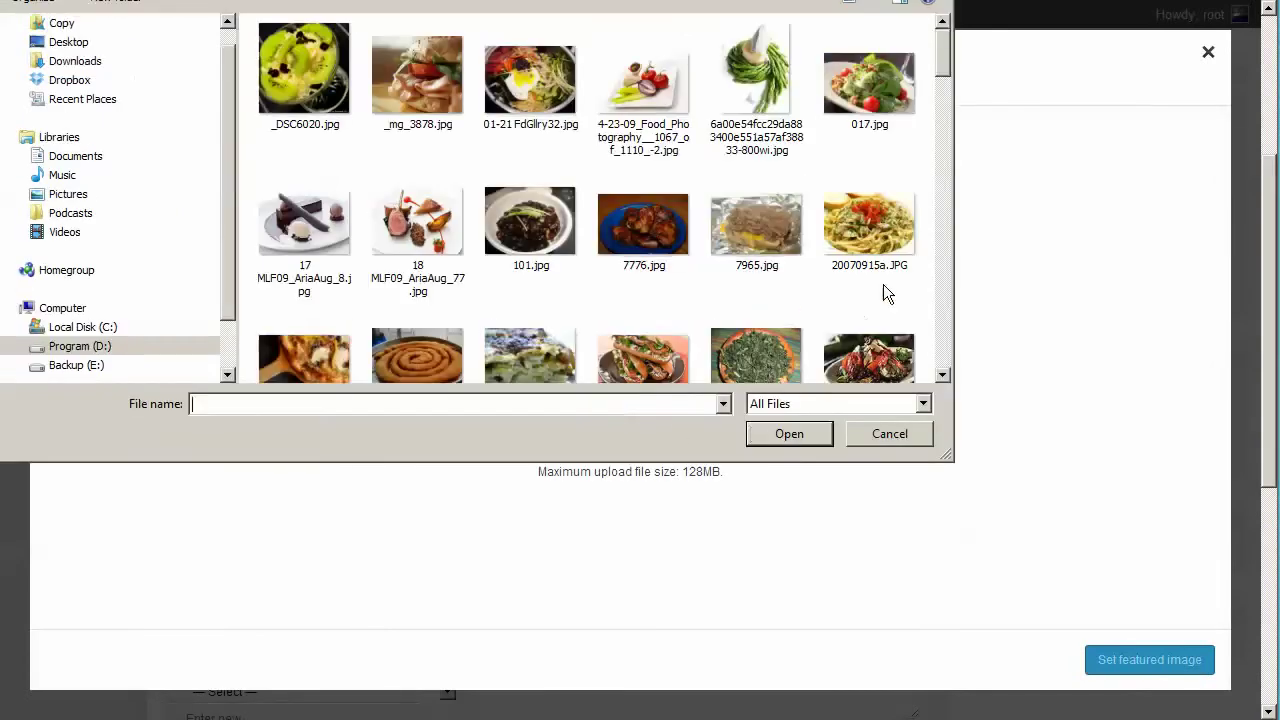
pyautogui.doubleClick(883, 243)
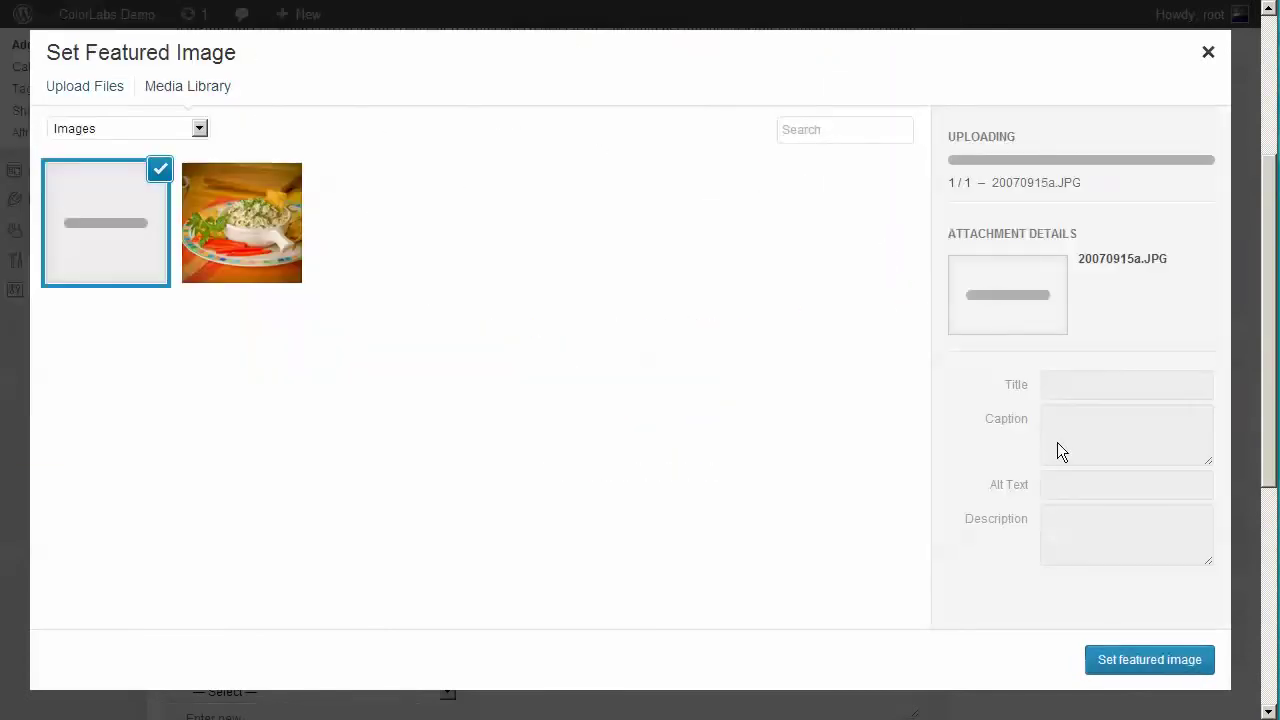
pyautogui.click(1149, 659)
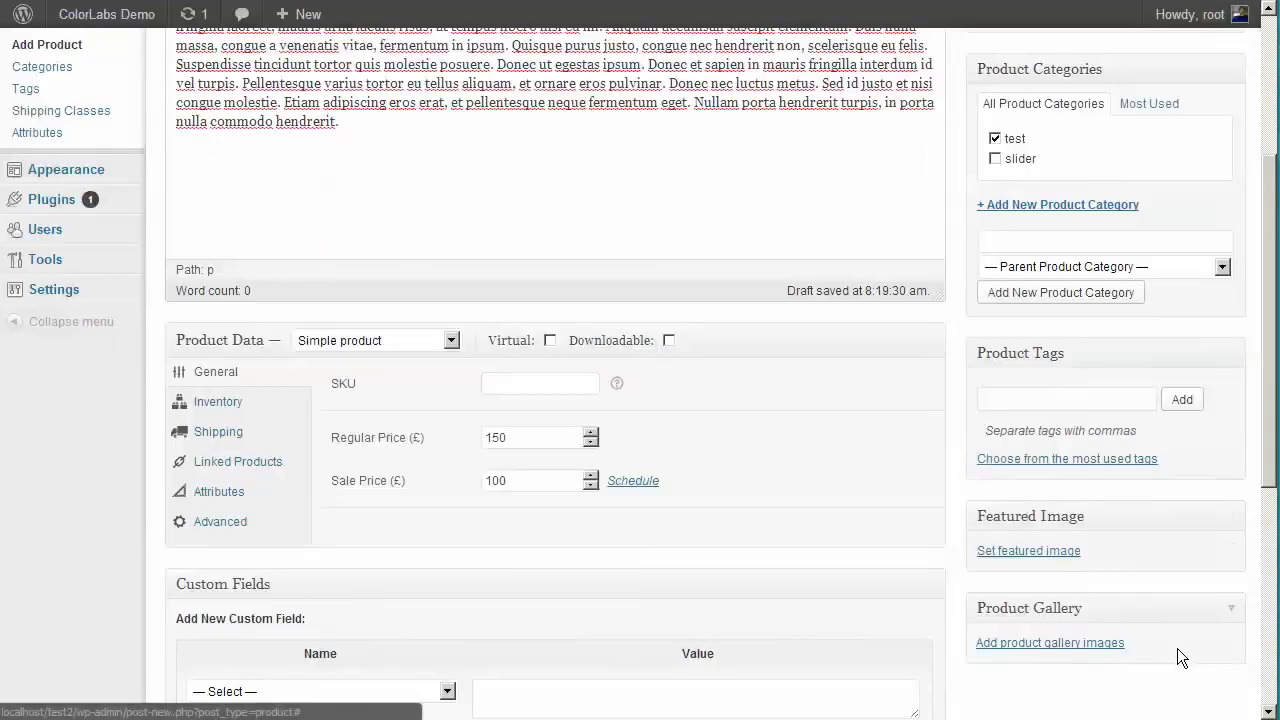
pyautogui.scroll(4, 1272, 316)
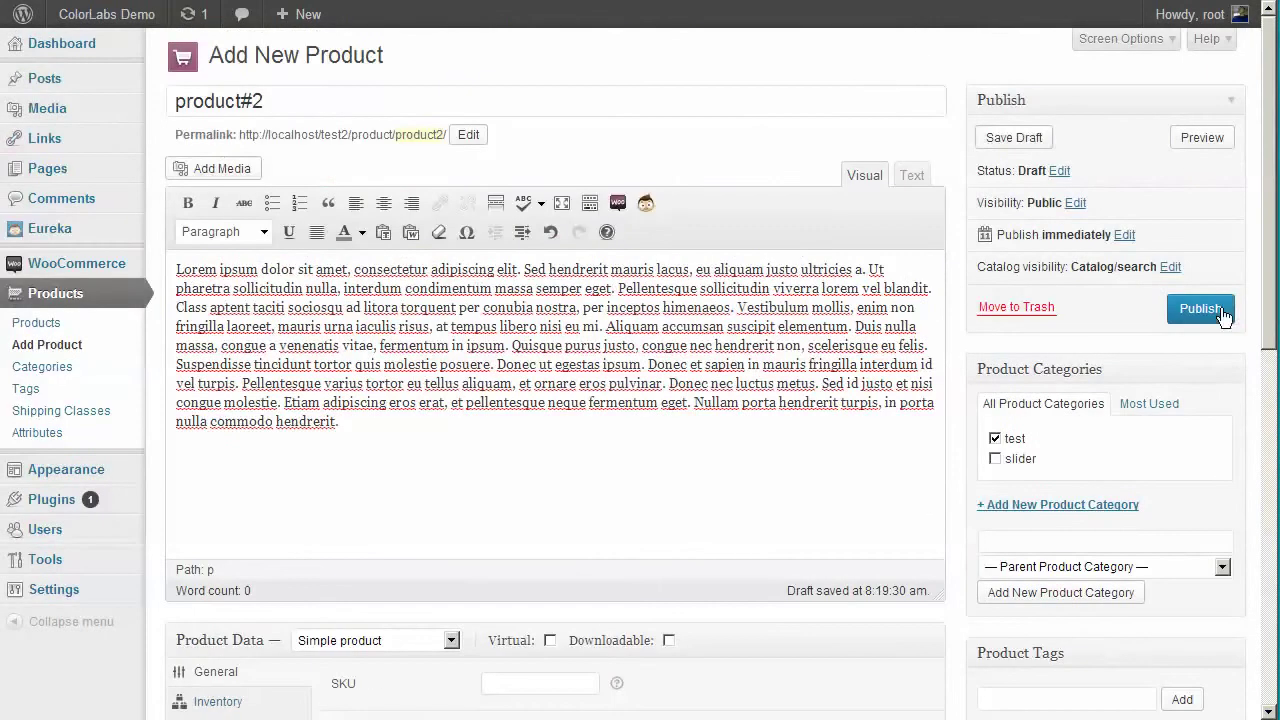
pyautogui.click(1232, 314)
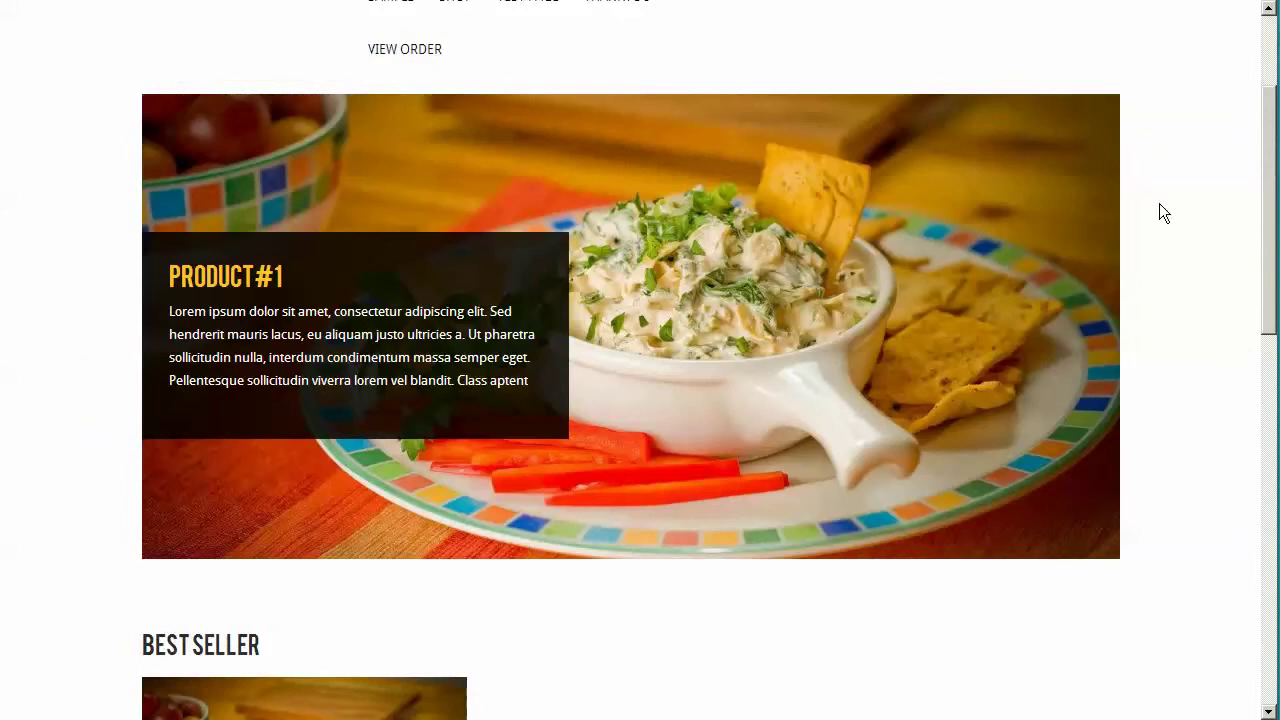
# - Reload the site's front page and check its slider and Best Seller section
pyautogui.rightClick(1159, 203)
pyautogui.click(1176, 259)
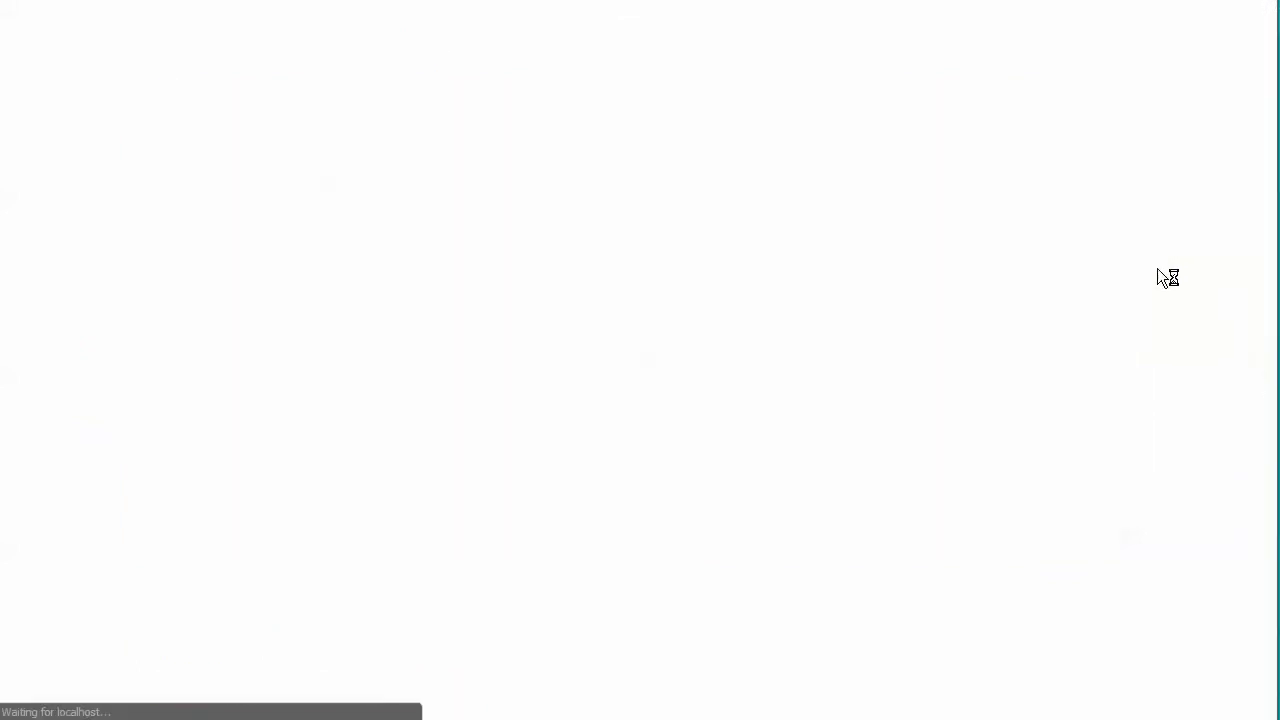
pyautogui.scroll(-6, 1158, 279)
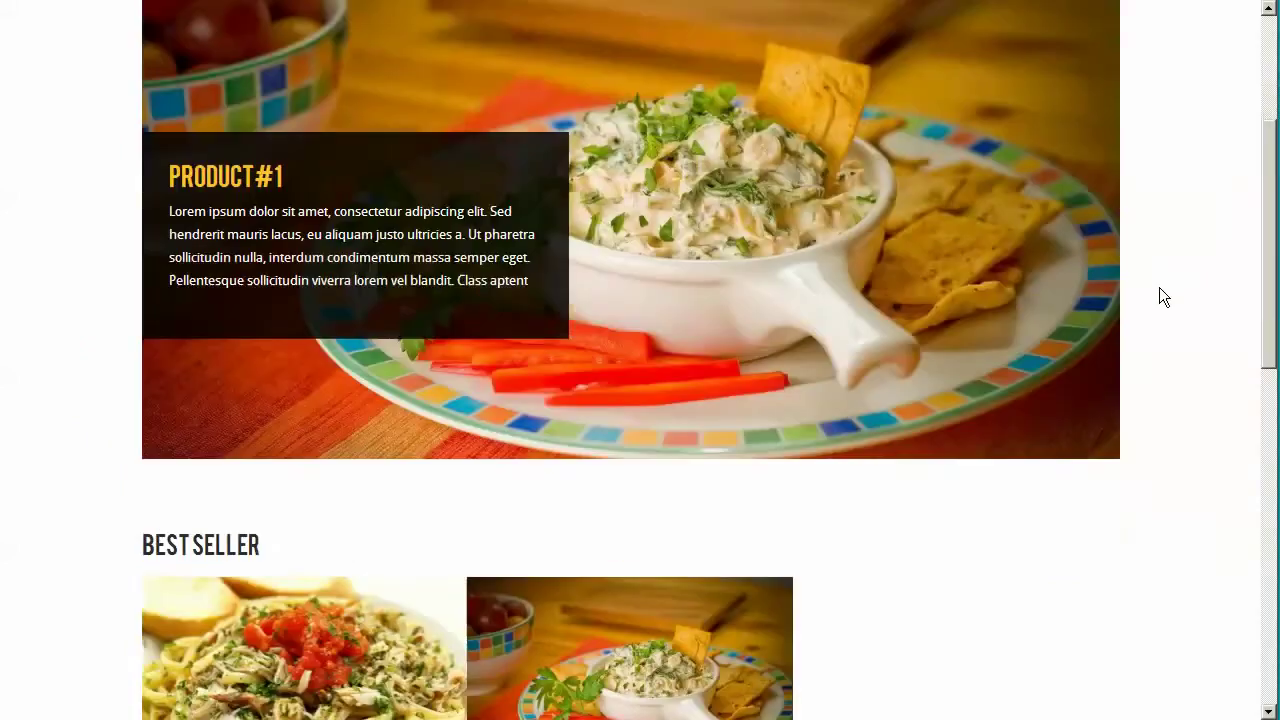
pyautogui.scroll(6, 1133, 311)
pyautogui.scroll(1, 1137, 320)
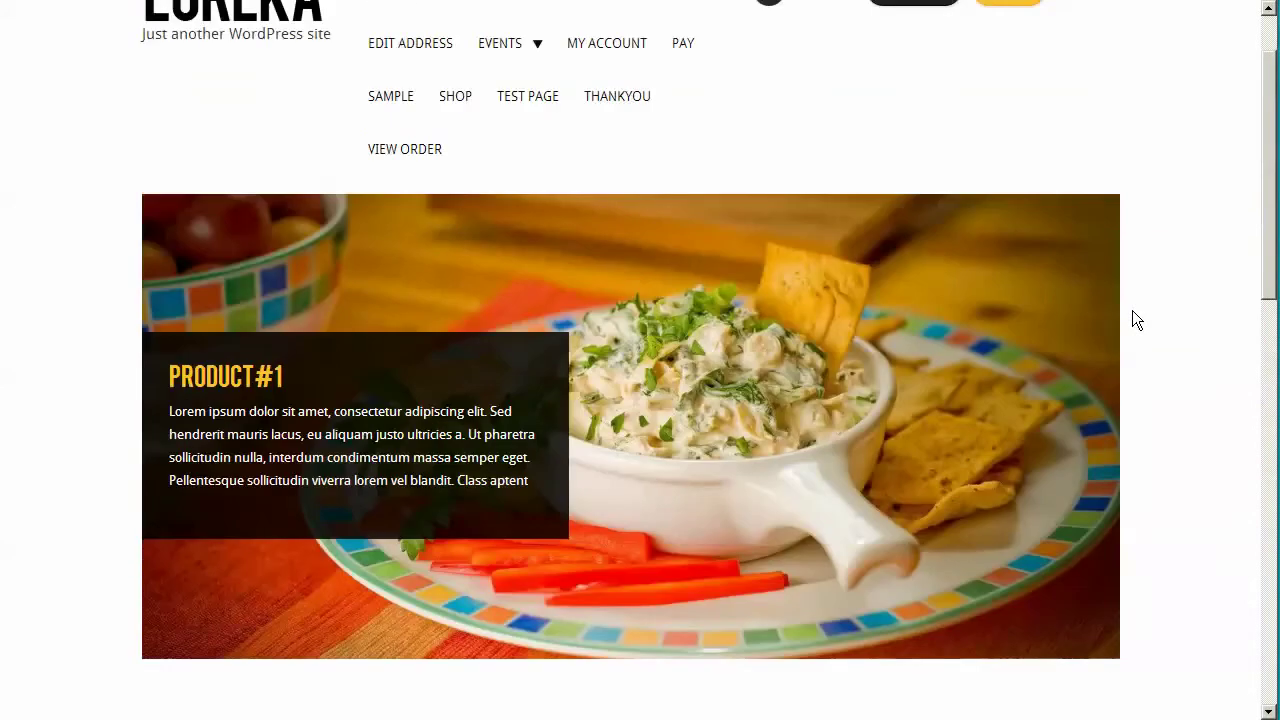
pyautogui.scroll(-7, 1137, 320)
pyautogui.scroll(7, 1137, 320)
pyautogui.scroll(1, 1137, 320)
pyautogui.scroll(-3, 1177, 323)
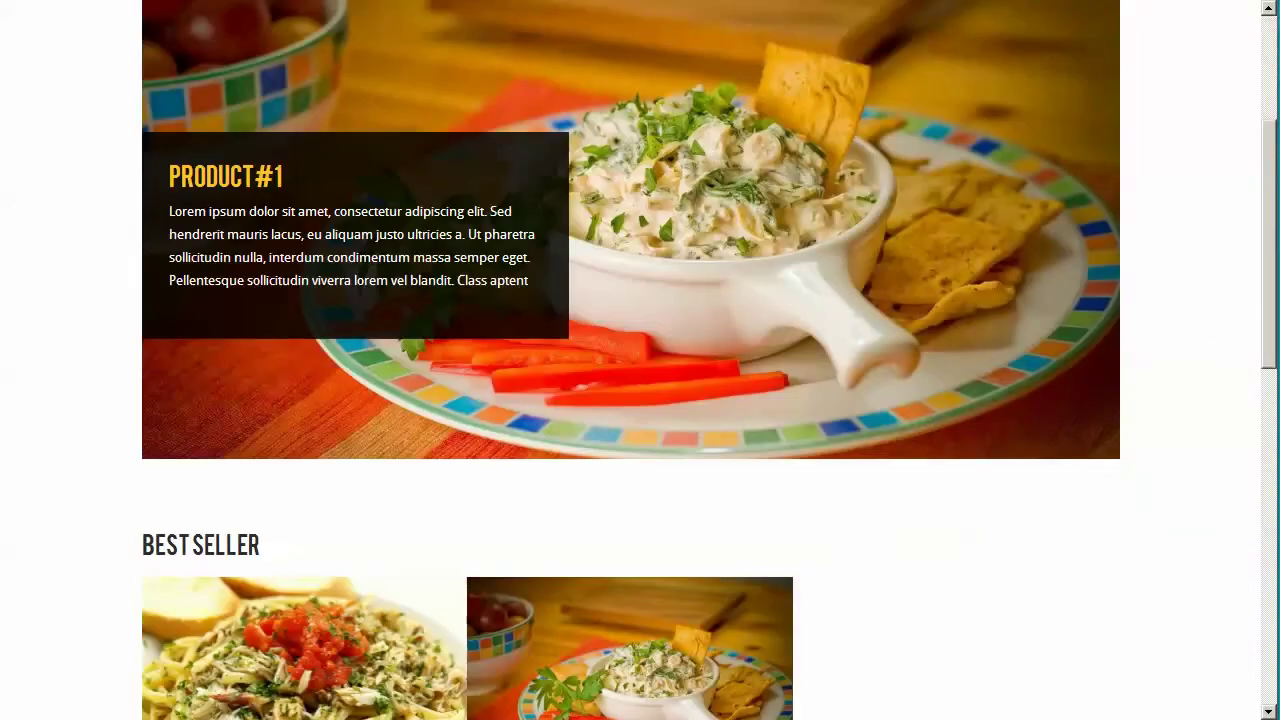
# - Switch to Notepad and replace its text with "at the front page, you can also displaying a featured products"
pyautogui.hotkey('alt', 'Tab')
pyautogui.hotkey('ctrl', 'a')
pyautogui.write('ther')
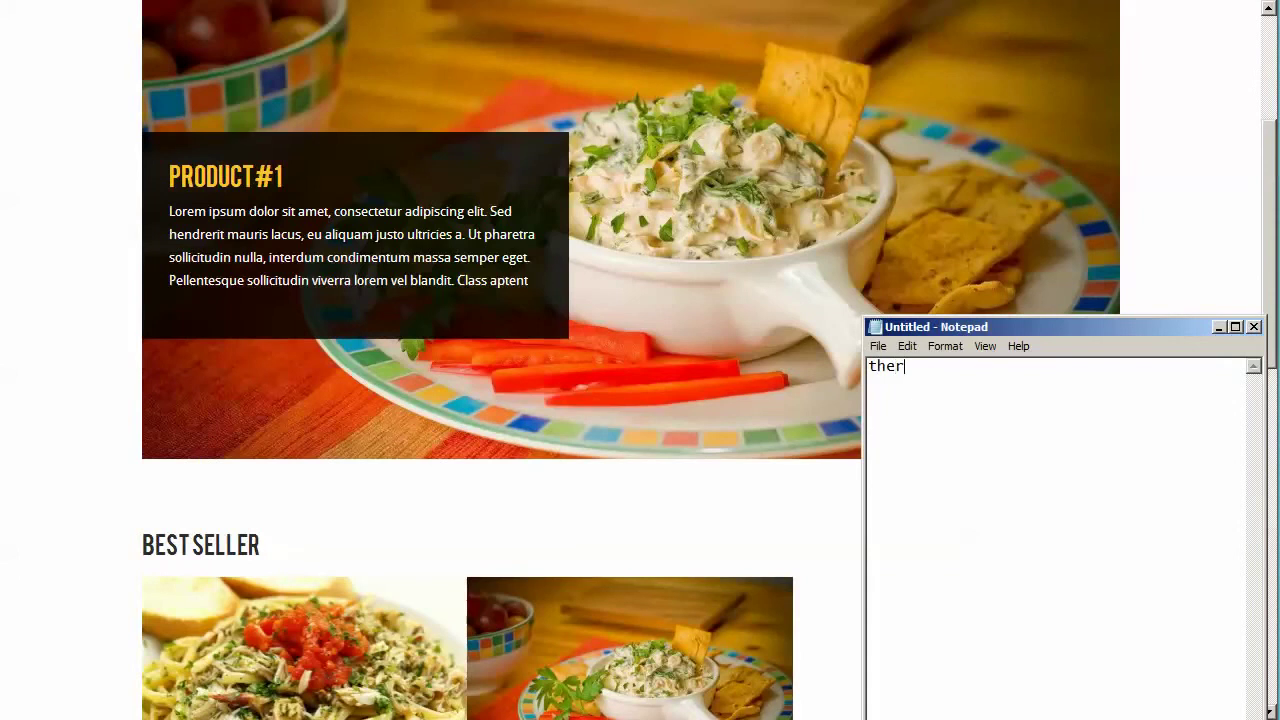
pyautogui.write('e is also')
pyautogui.press('BackSpace')
pyautogui.press('BackSpace')
pyautogui.press('BackSpace')
pyautogui.press('BackSpace')
pyautogui.press('BackSpace')
pyautogui.press('BackSpace')
pyautogui.press('BackSpace')
pyautogui.press('BackSpace')
pyautogui.press('BackSpace')
pyautogui.press('BackSpace')
pyautogui.press('BackSpace')
pyautogui.press('BackSpace')
pyautogui.write('at the front page')
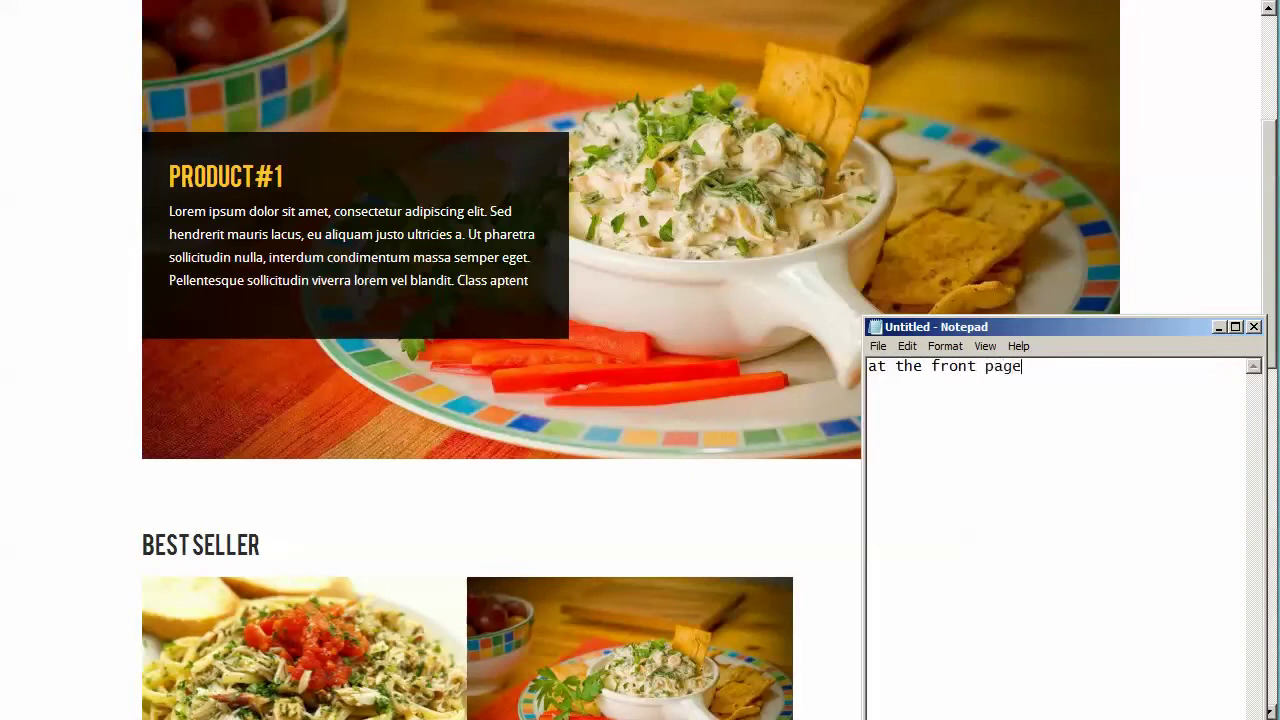
pyautogui.write(', you can alsod')
pyautogui.press('BackSpace')
pyautogui.write('displayi')
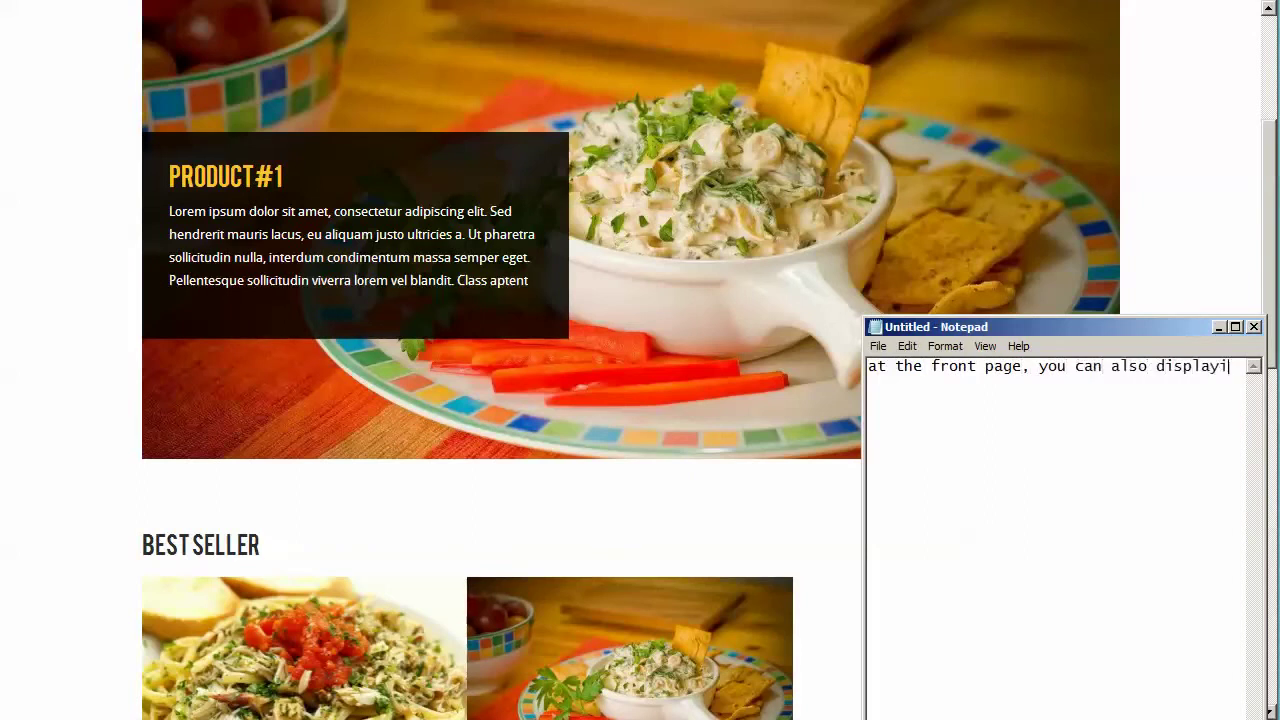
pyautogui.write('ng a feature')
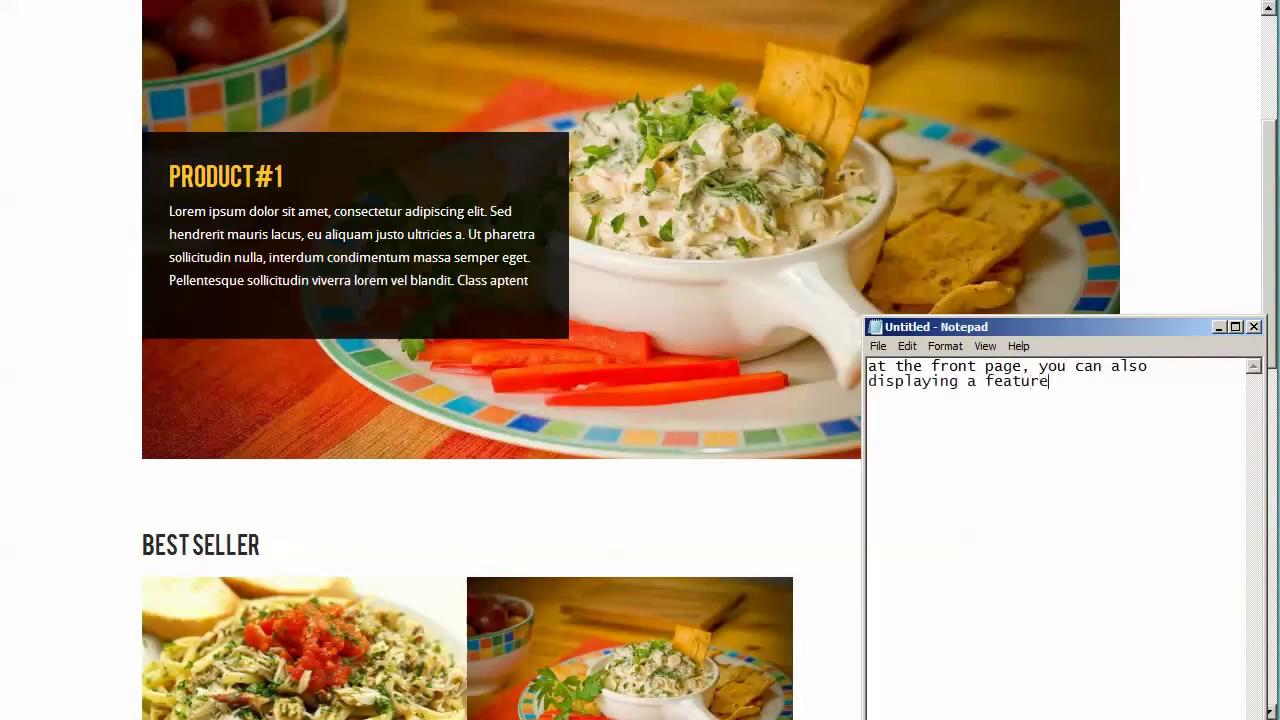
pyautogui.write('d products  ')
# - Add a separate paragraph to the note reading "to set your product(s) become featured, just click on 'star' symbol"
pyautogui.write('to set a')
pyautogui.press('BackSpace')
pyautogui.write('yuour')
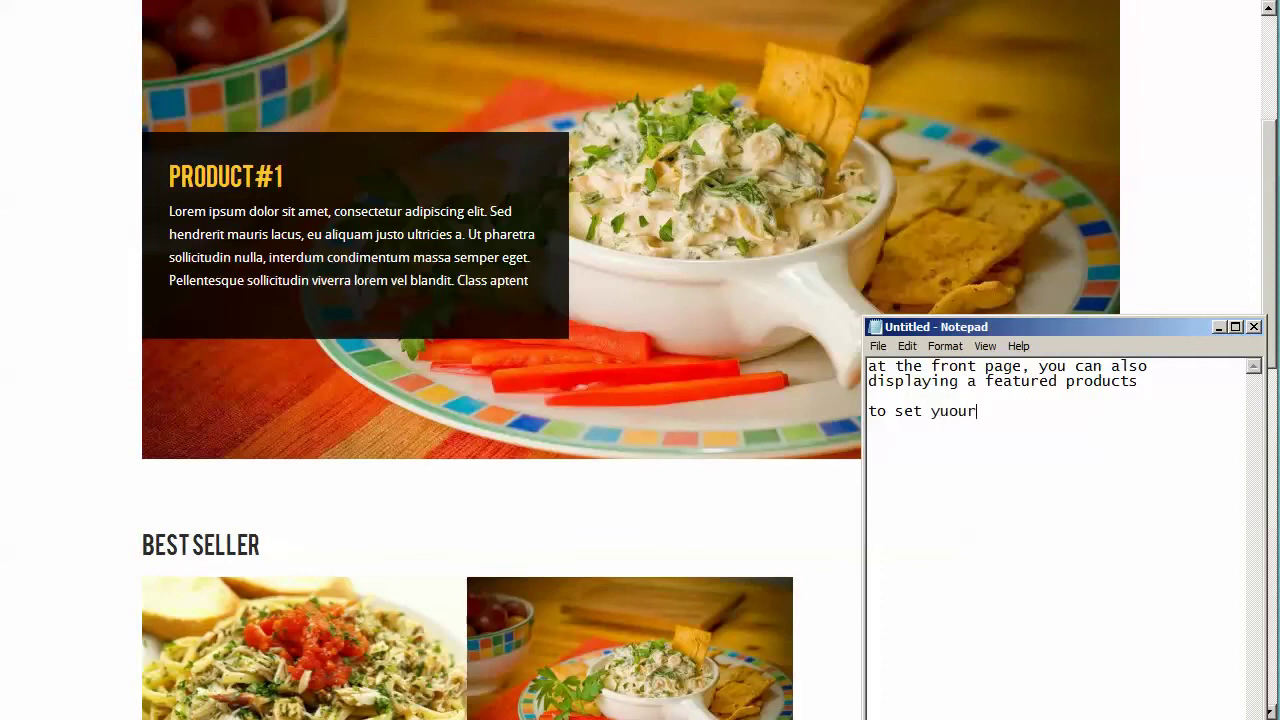
pyautogui.press('BackSpace')
pyautogui.press('BackSpace')
pyautogui.press('BackSpace')
pyautogui.press('BackSpace')
pyautogui.write('our product(s) become ')
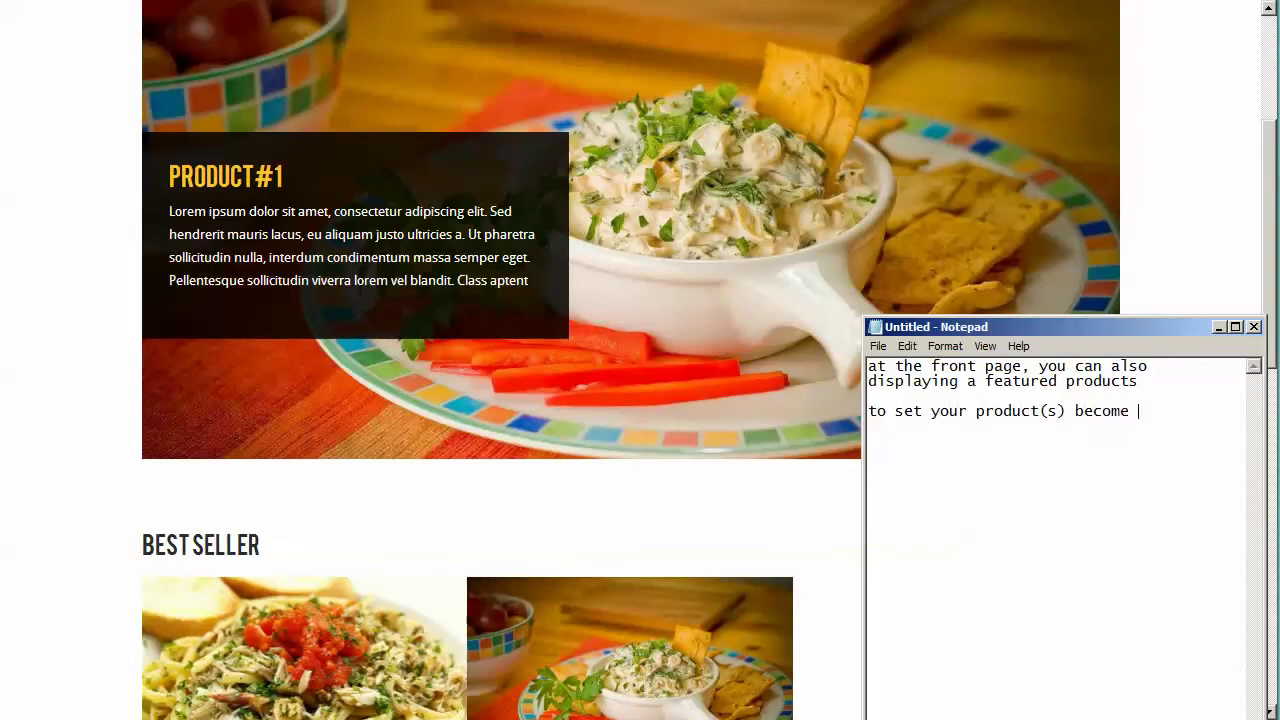
pyautogui.write('featured, just clisk')
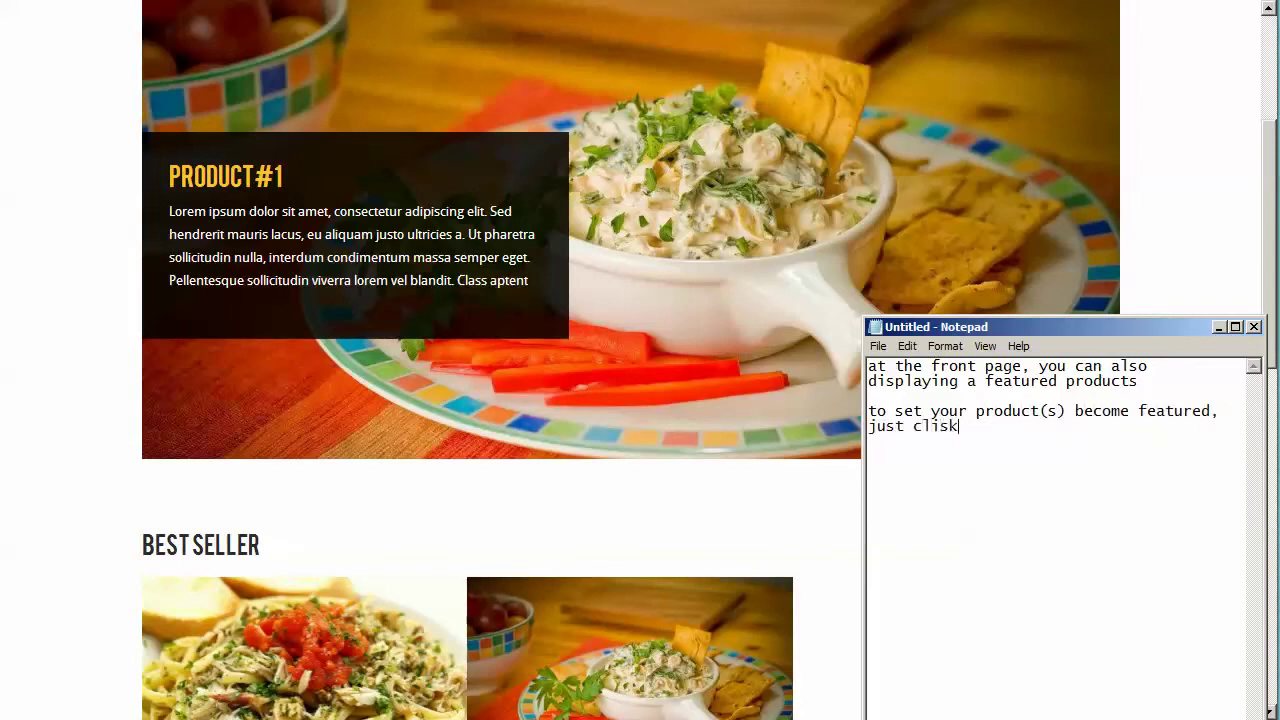
pyautogui.write("k on 'star' symbol")
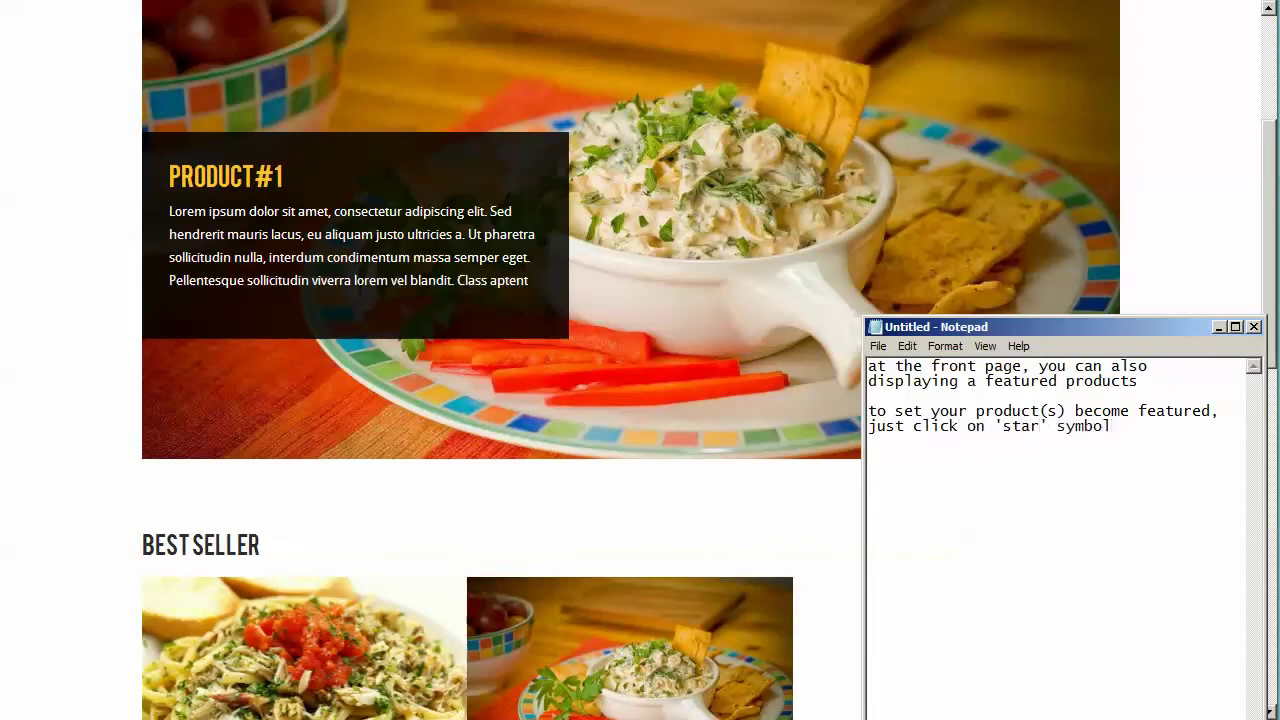
# - Switch to the WordPress admin, open the Products list and mark product#2 as featured
pyautogui.hotkey('alt', 'Tab')
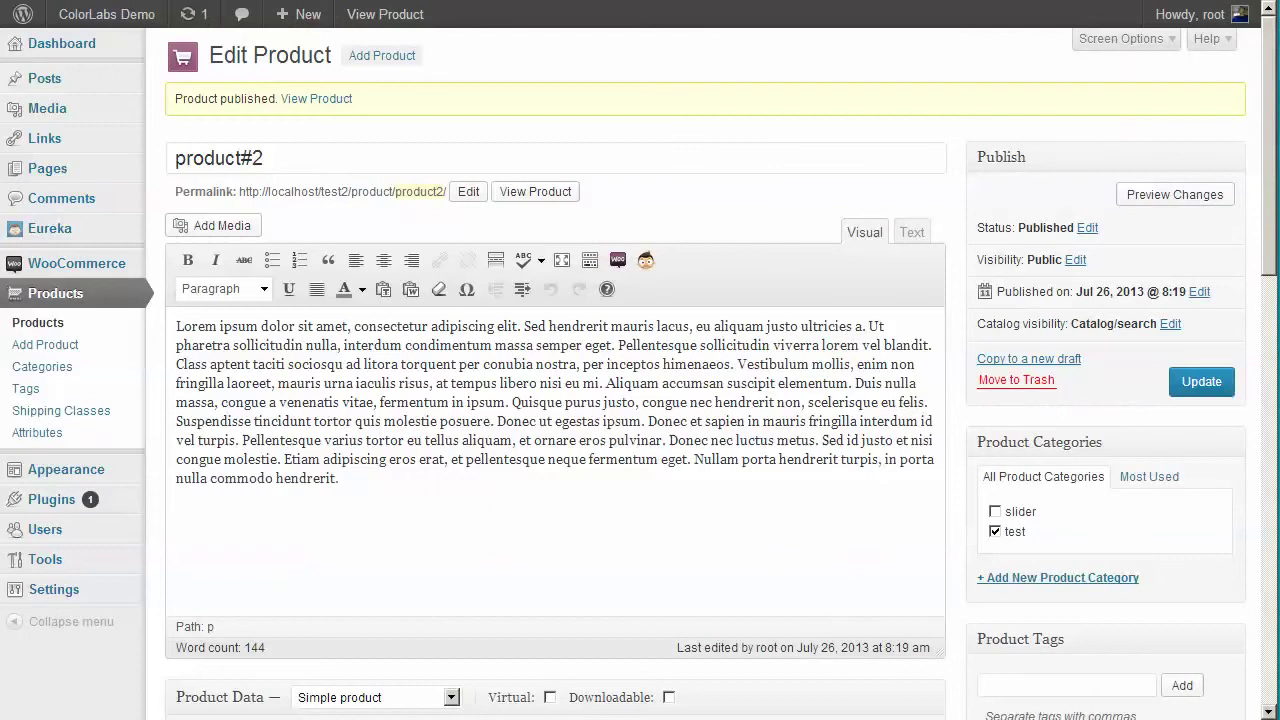
pyautogui.click(20, 323)
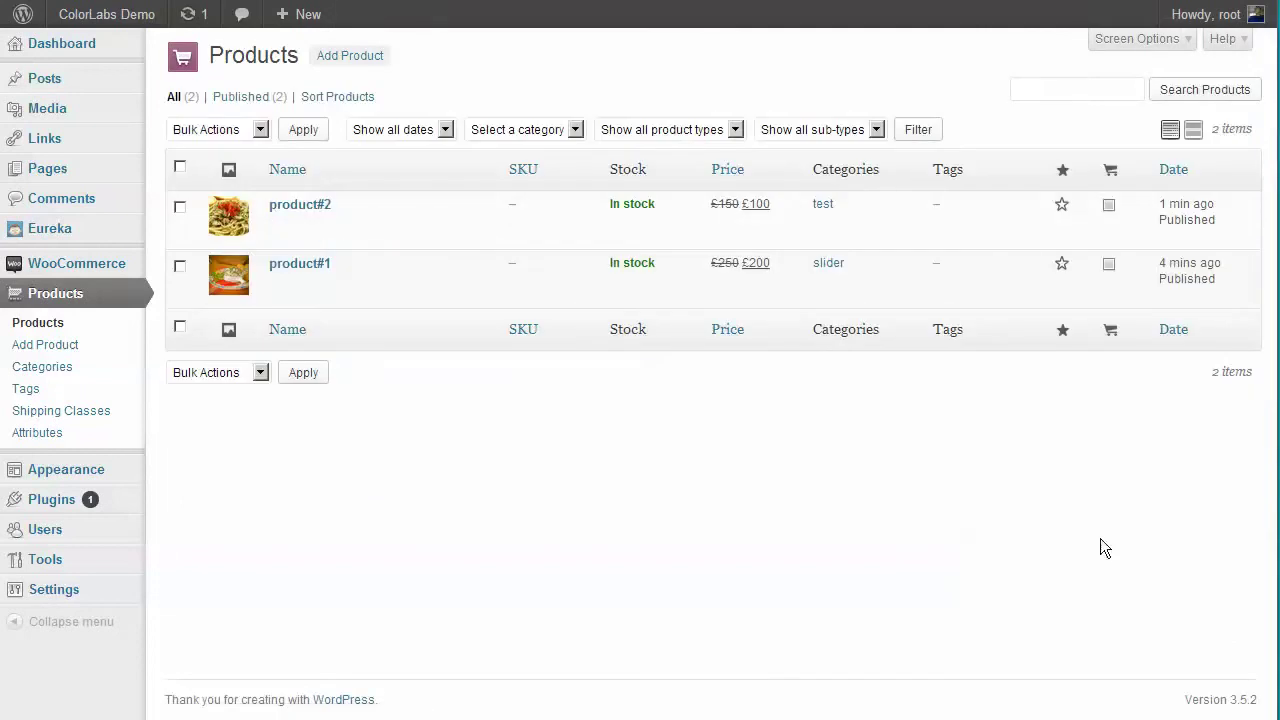
pyautogui.click(1062, 206)
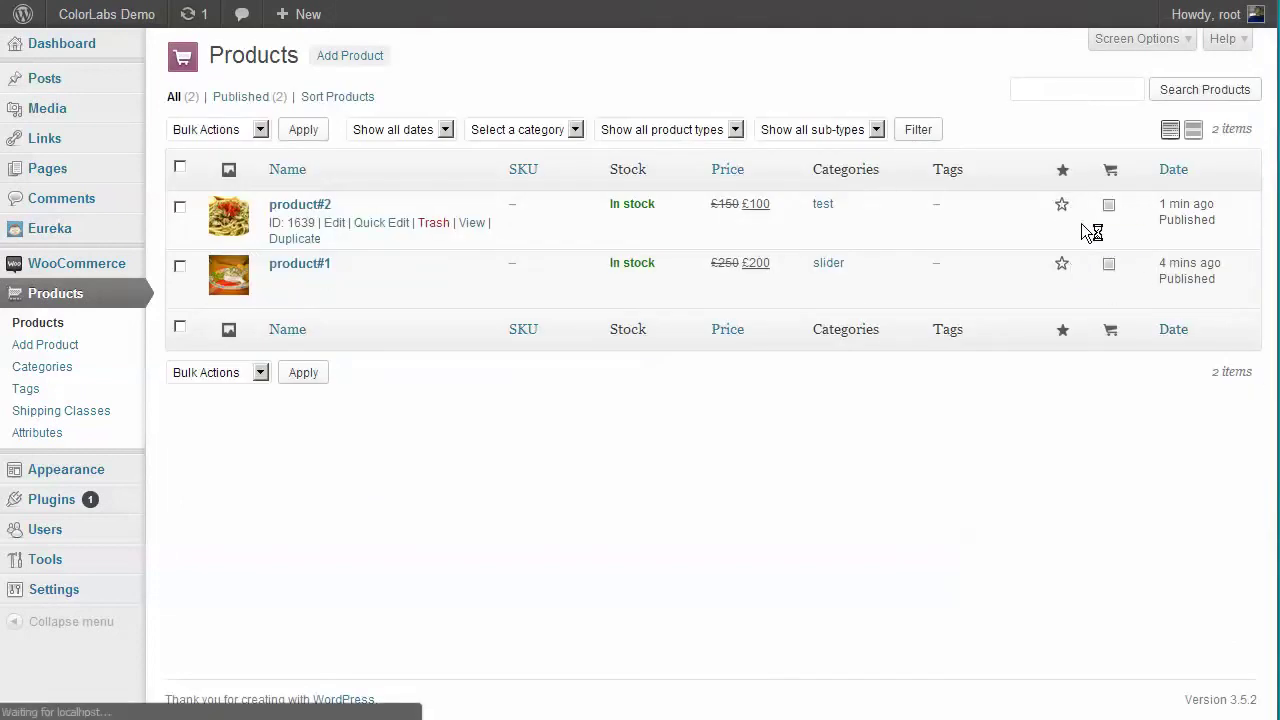
# - Switch to Notepad and replace its text with "when the star turn black, then your product already become 'featured"
pyautogui.click(975, 716)
pyautogui.hotkey('ctrl', 'a')
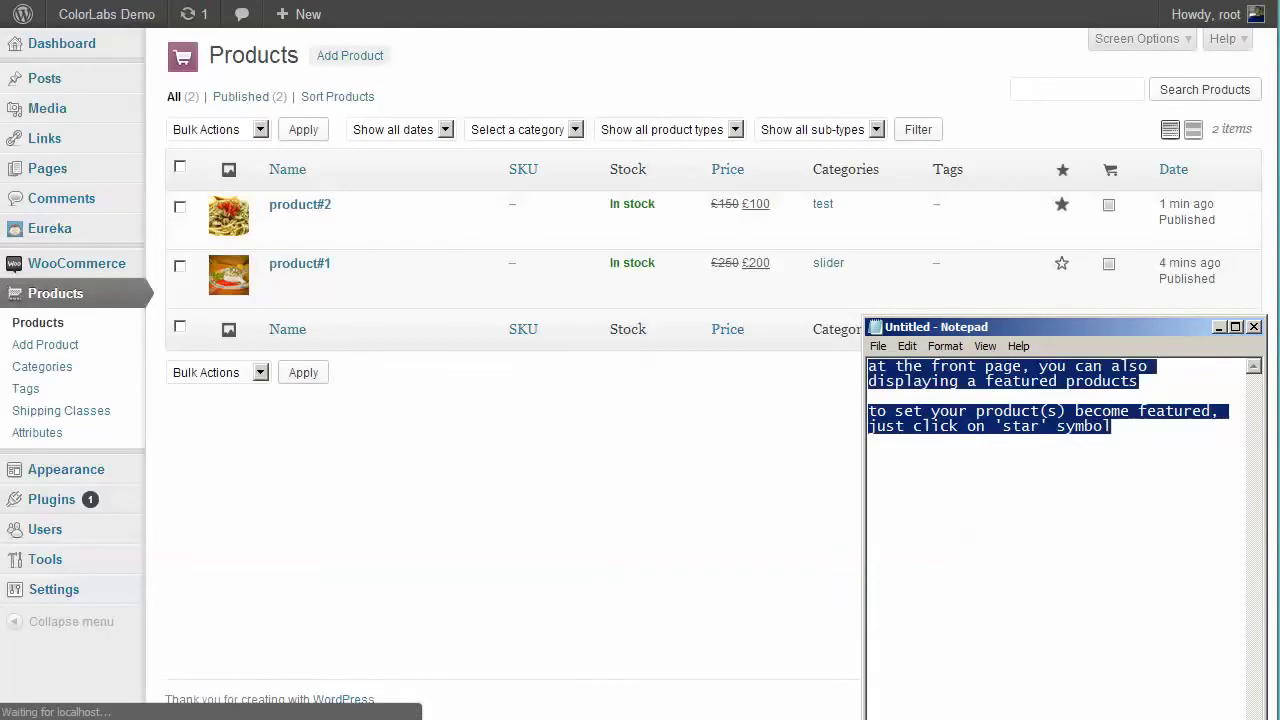
pyautogui.write('when the st')
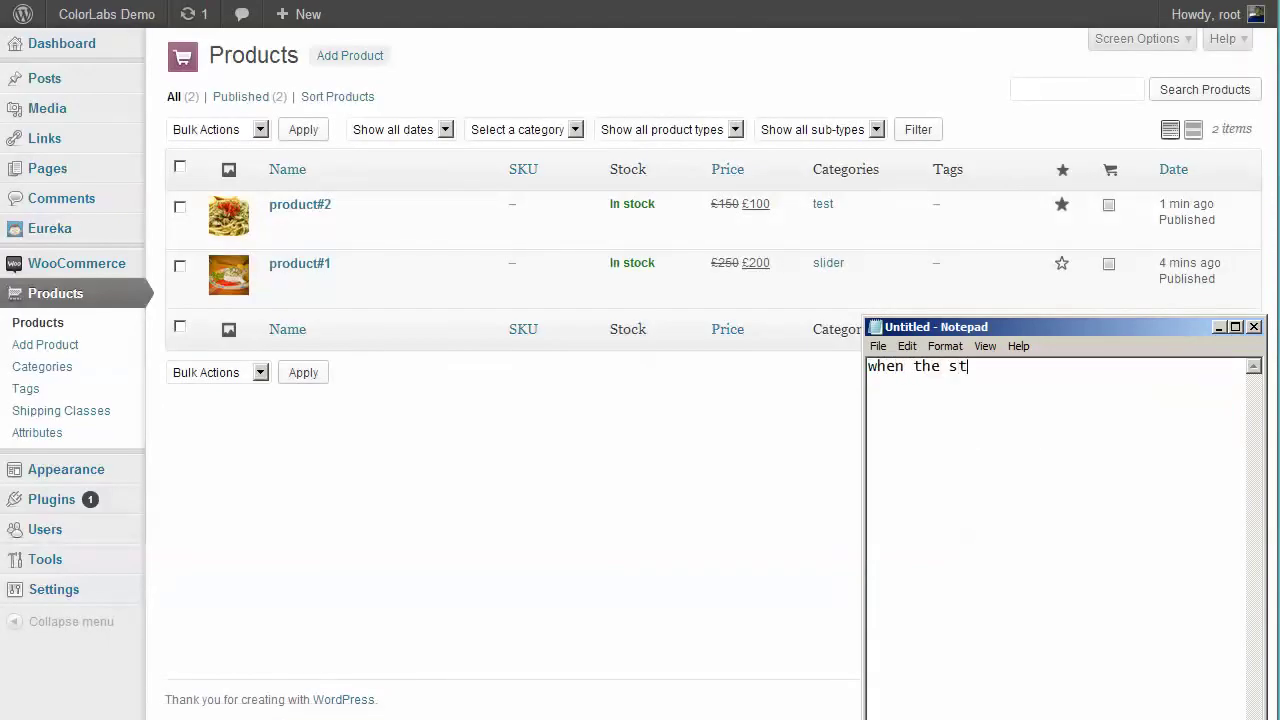
pyautogui.write('ar turn black, the')
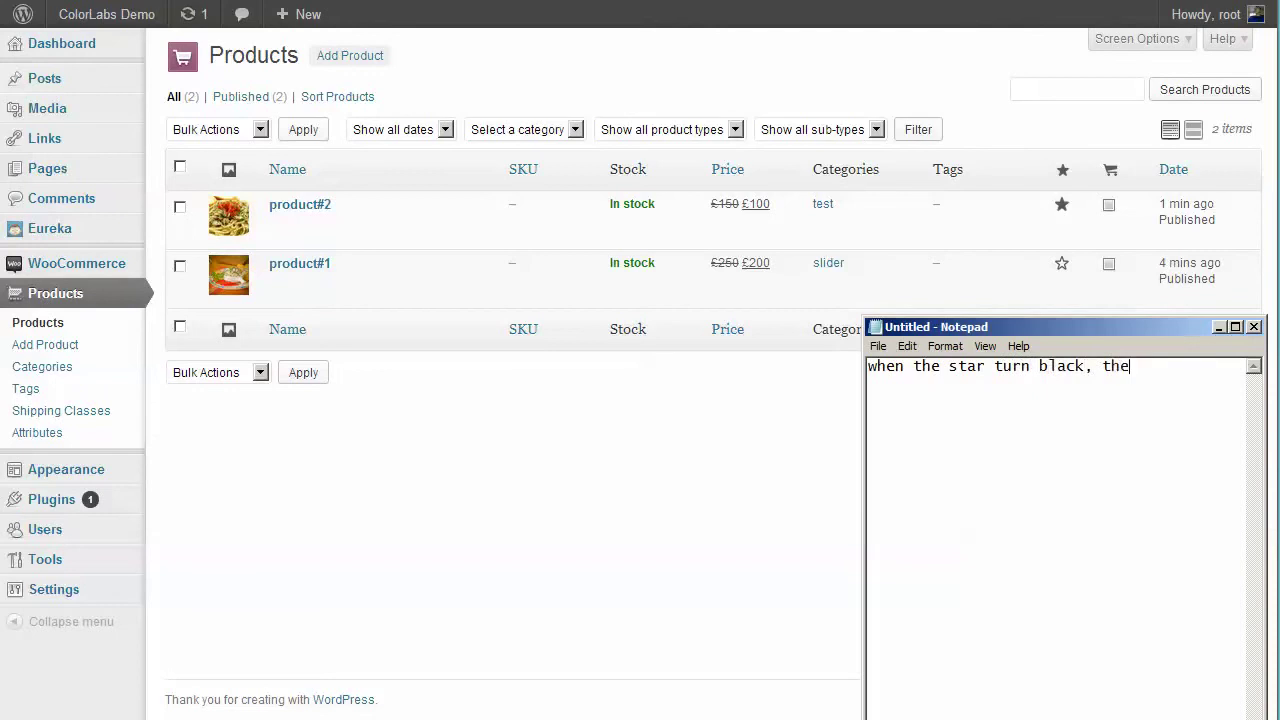
pyautogui.write('n your product already ')
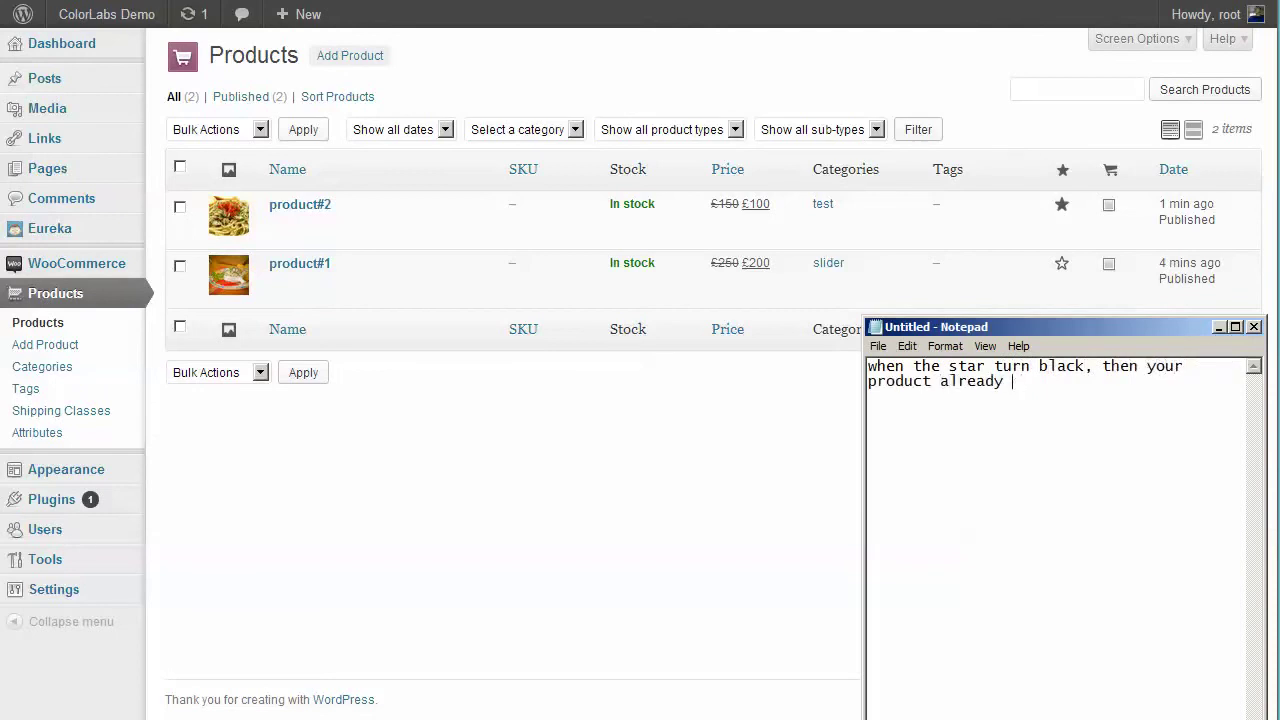
pyautogui.write("bccome 'fre")
pyautogui.press('BackSpace')
pyautogui.press('BackSpace')
pyautogui.write('eatured')
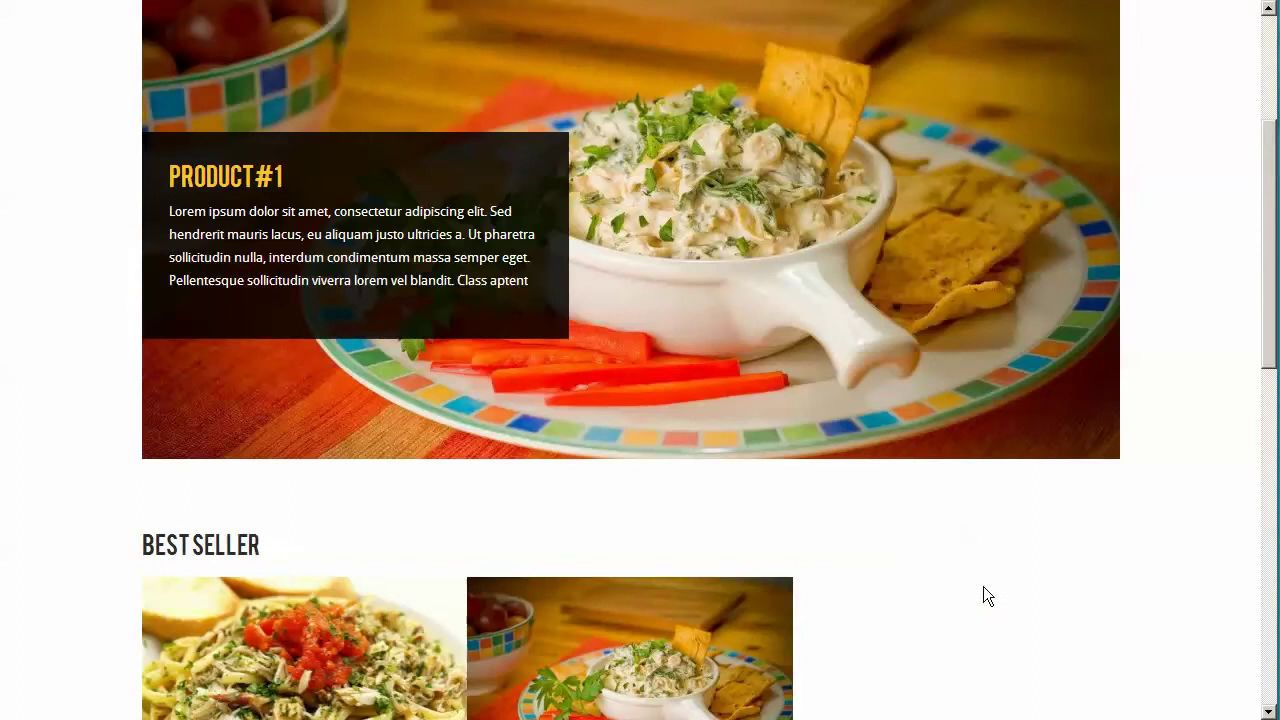
# - Switch back to the site's front page and reload it to check for the featured product
pyautogui.rightClick(947, 548)
pyautogui.click(1048, 612)
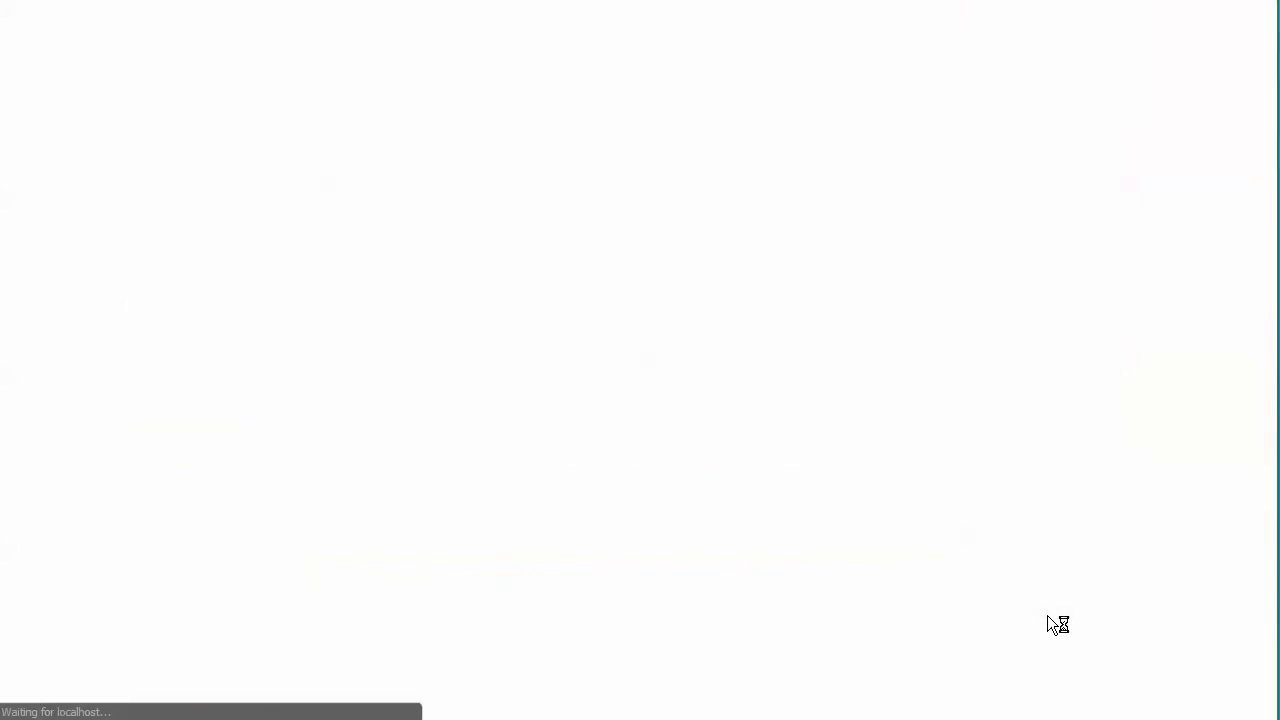
# - Write the Notepad note "featured product(s) will be displayed below the slider" while showing the front page's Featured Books section
pyautogui.scroll(-3, 1049, 615)
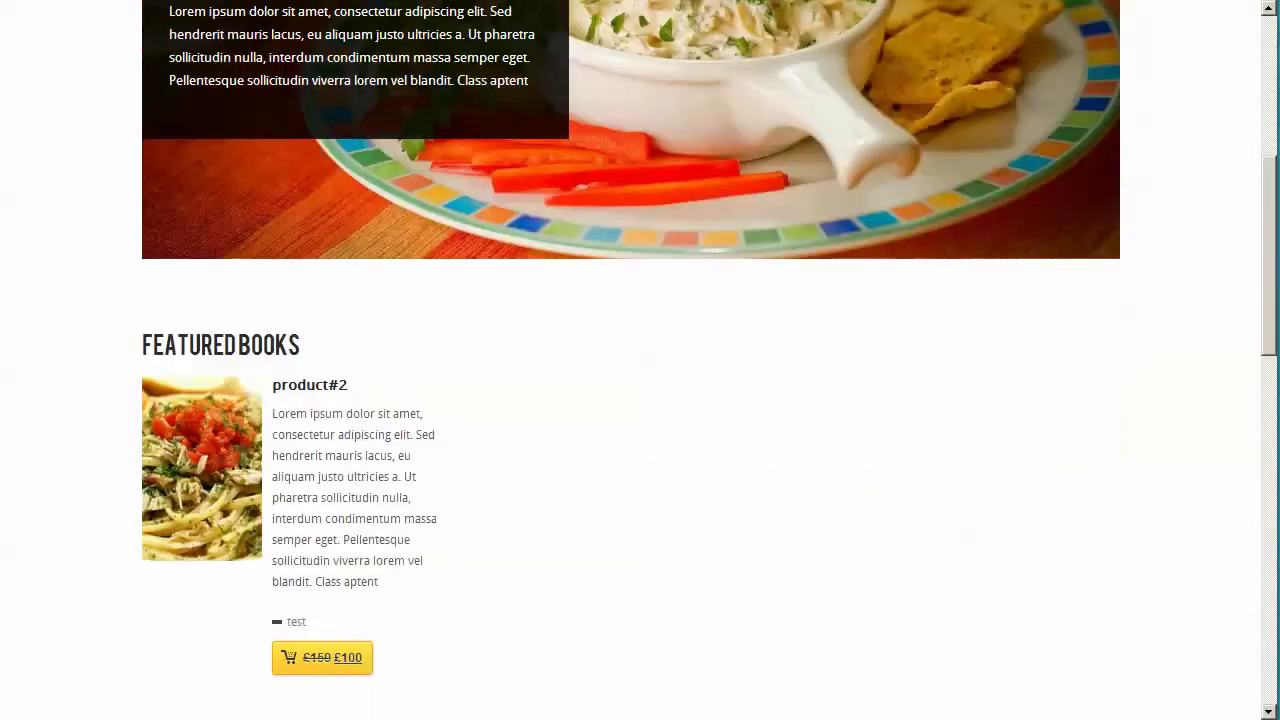
pyautogui.hotkey('alt', 'Tab')
pyautogui.press('BackSpace')
pyautogui.write('fea')
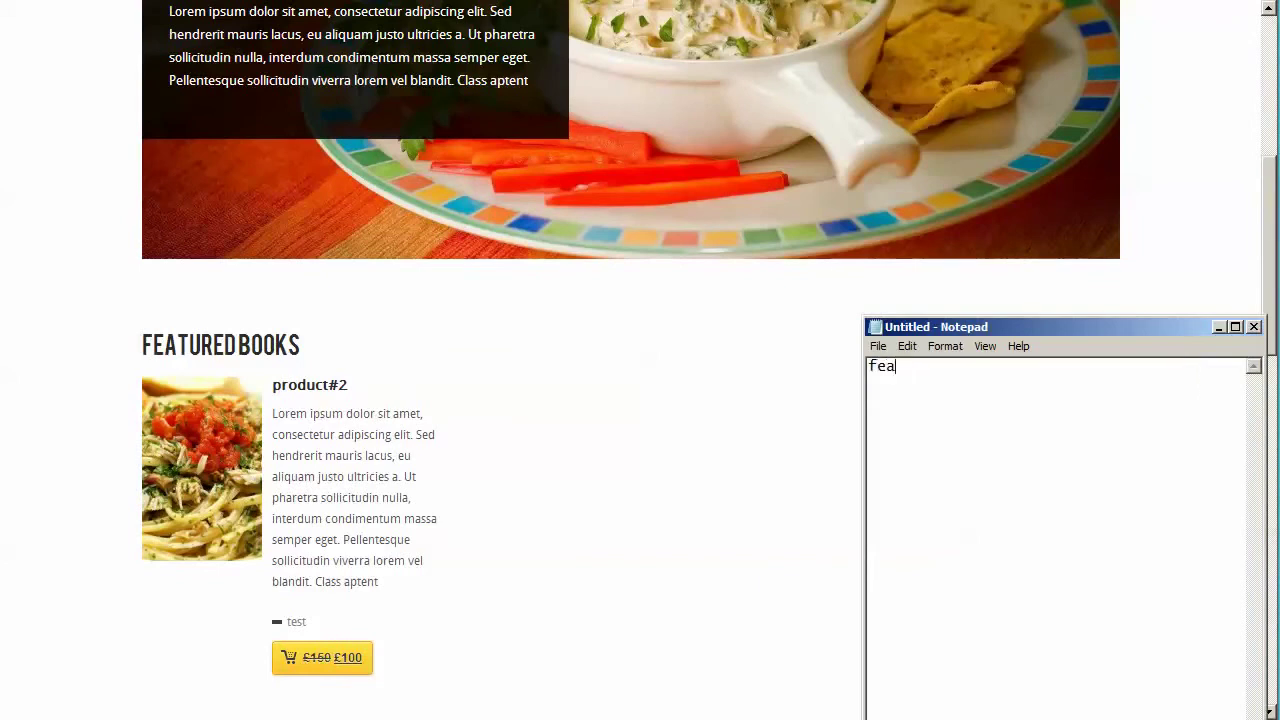
pyautogui.write('tured product(s) w')
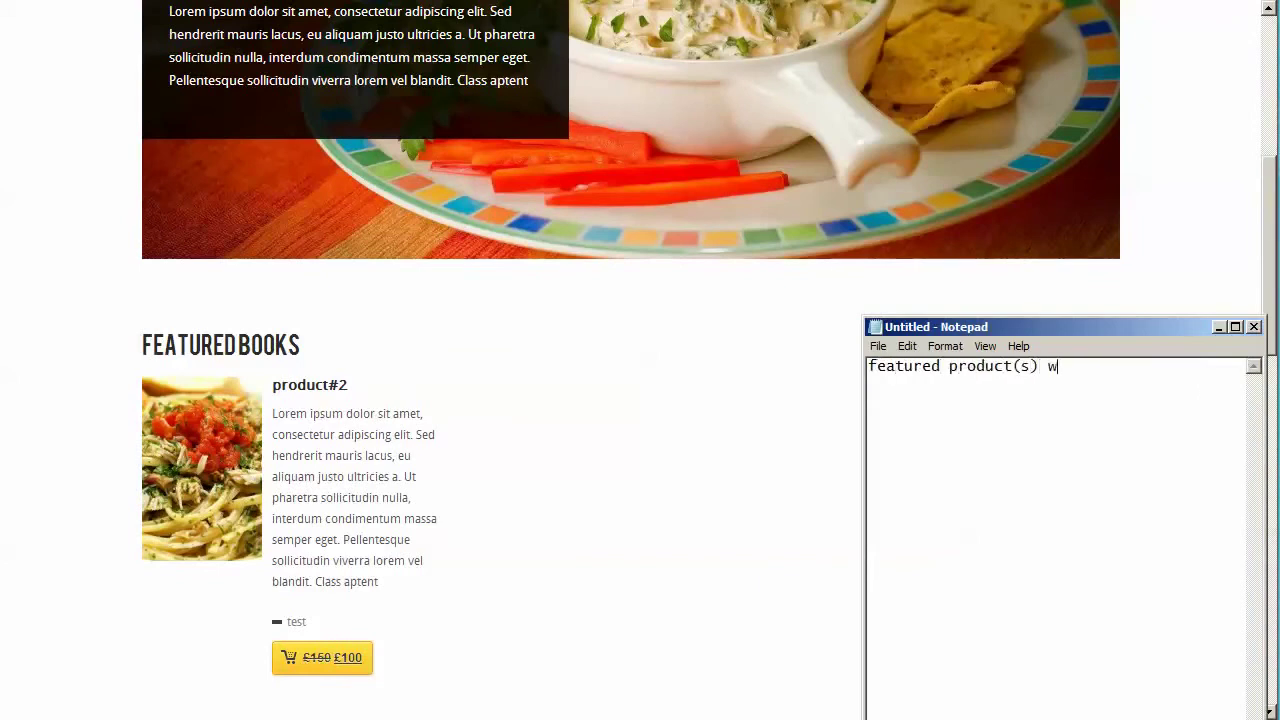
pyautogui.write('ill be displayed bel')
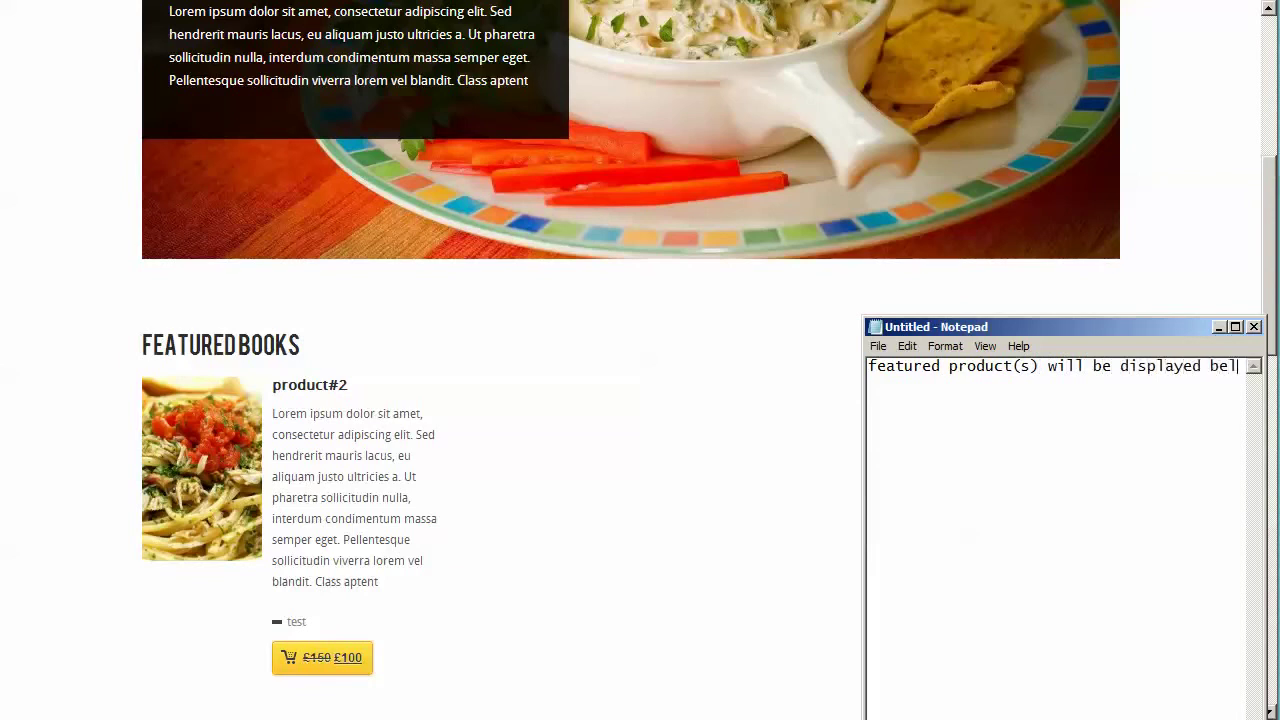
pyautogui.write('ow the slider')
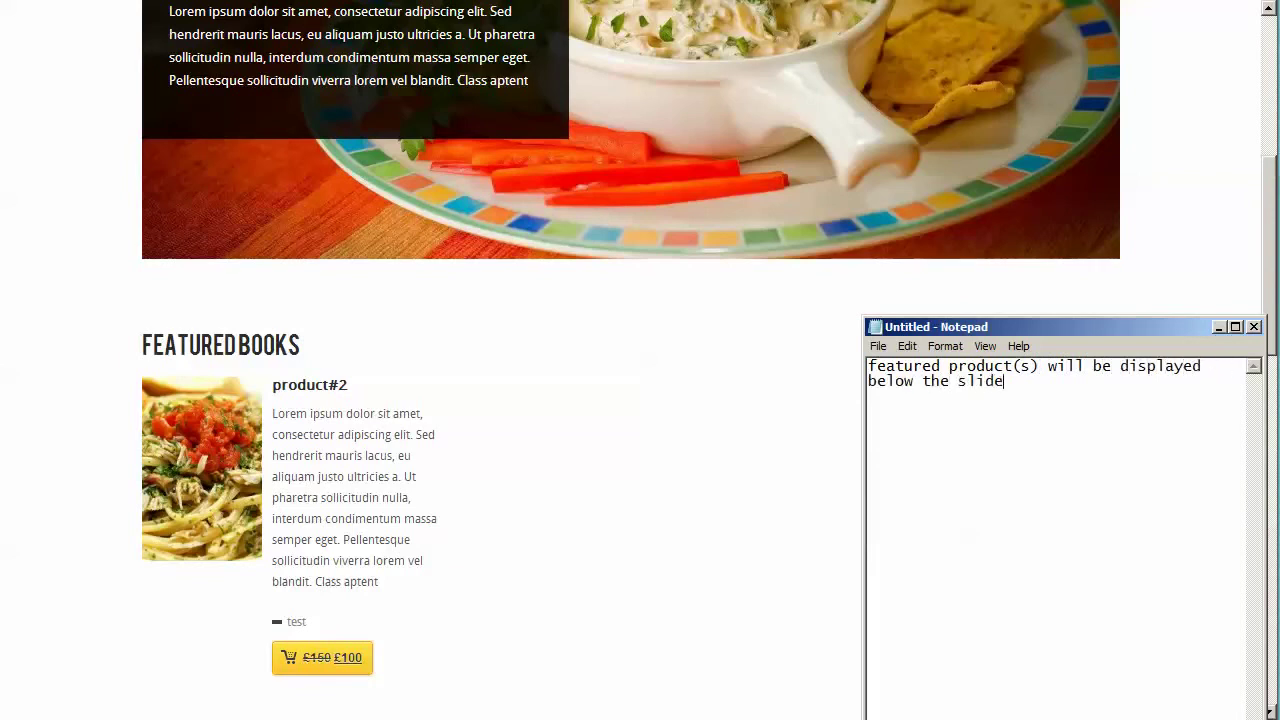
# - Return to the Eureka theme options in the WordPress admin and load FrontPage Settings into the customization area
pyautogui.click(526, 563)
pyautogui.scroll(-2, 526, 563)
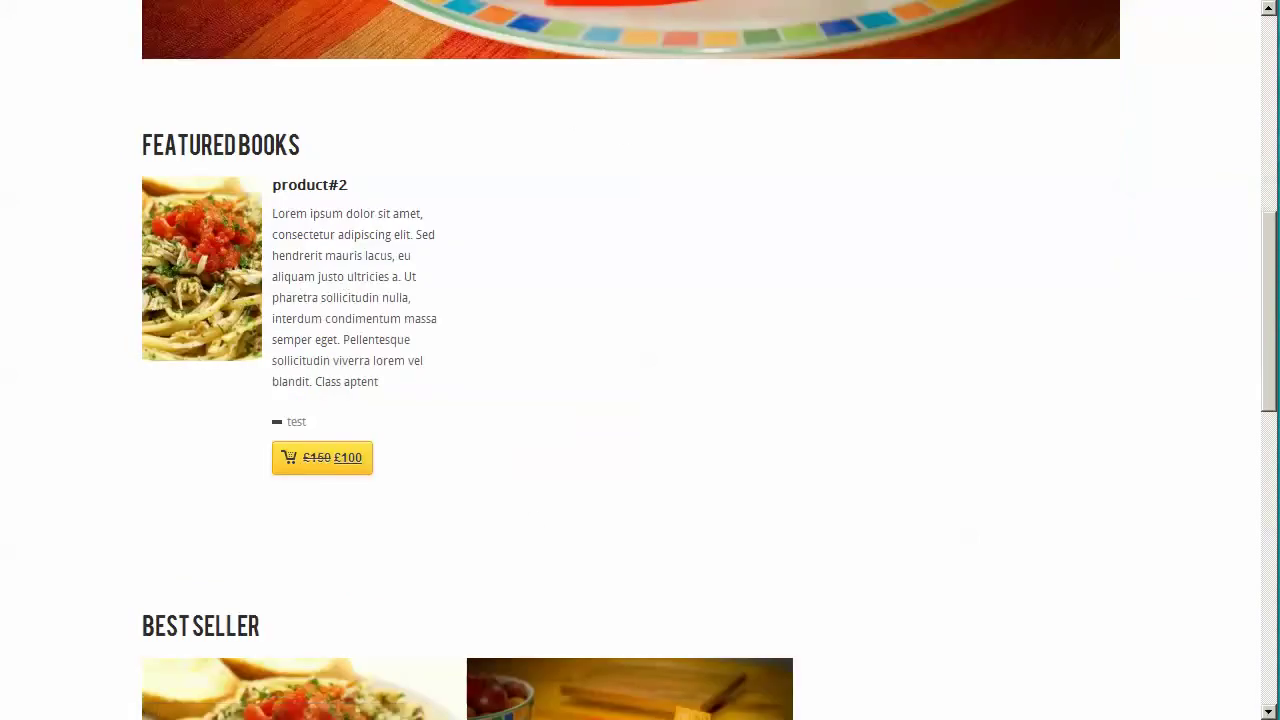
pyautogui.hotkey('ctrl', 'Tab')
pyautogui.moveTo(106, 232)
pyautogui.click(236, 229)
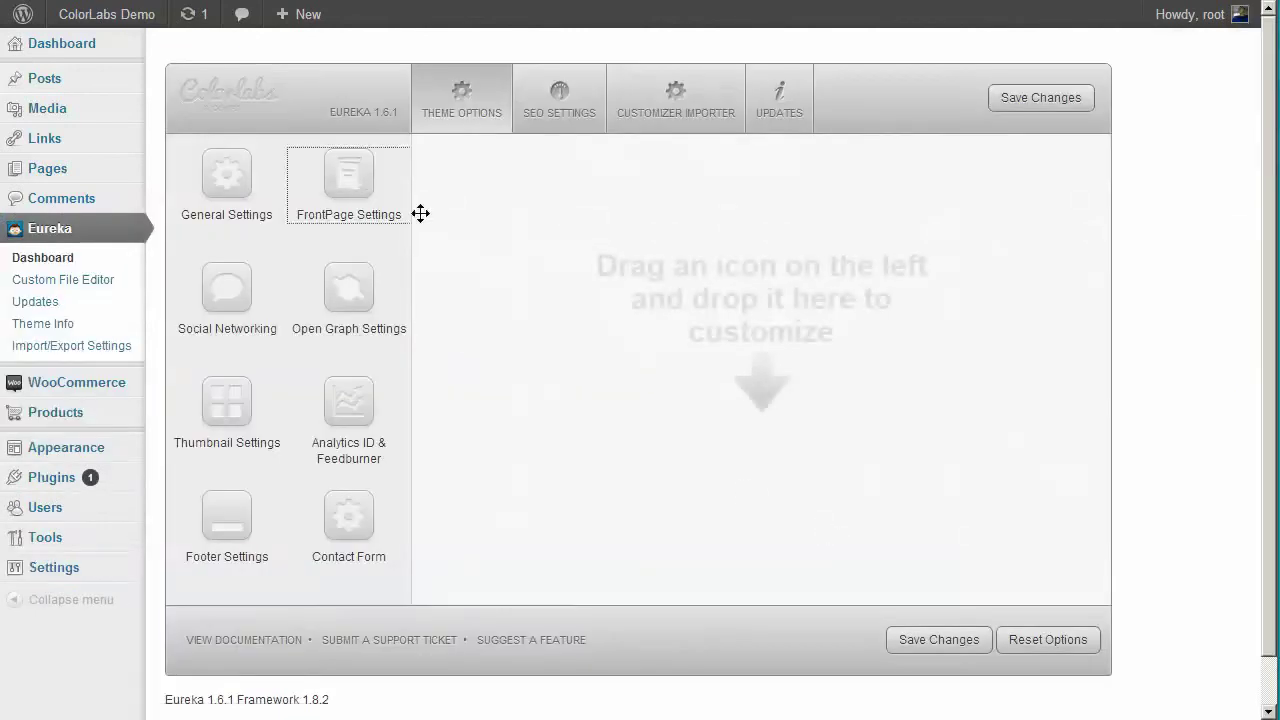
pyautogui.moveTo(423, 211); pyautogui.dragTo(632, 326)
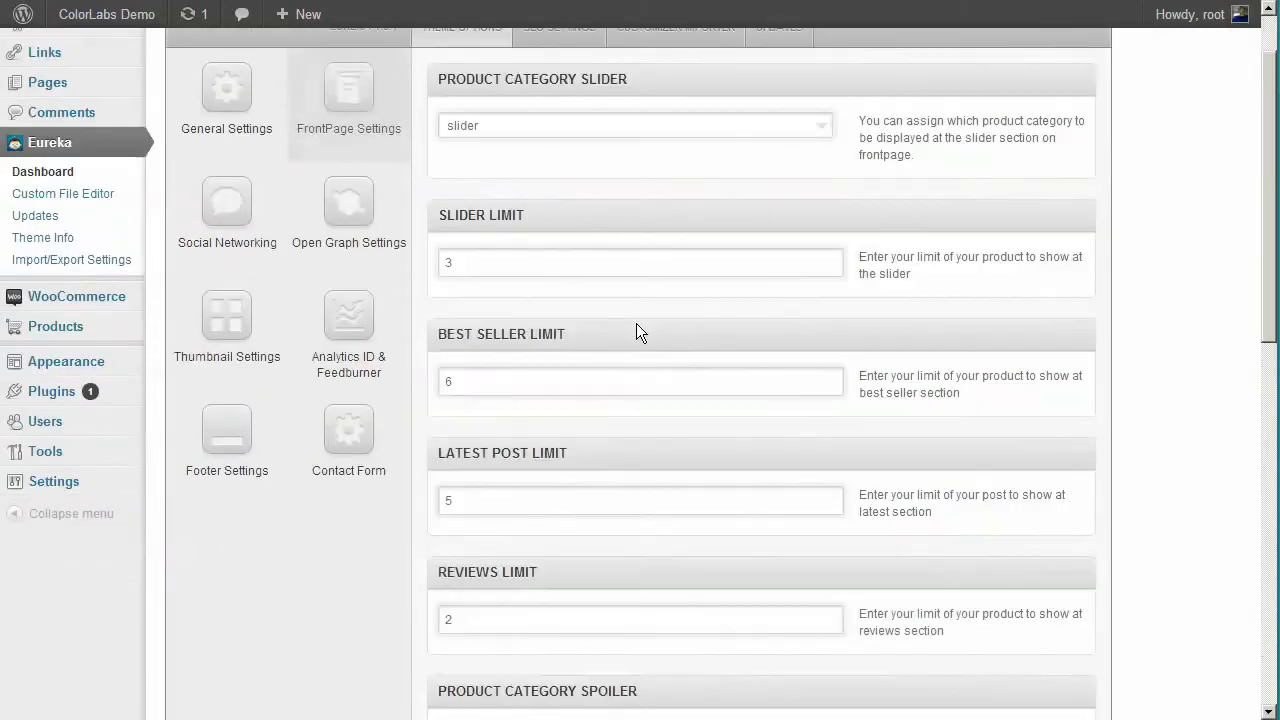
pyautogui.scroll(-1, 593, 358)
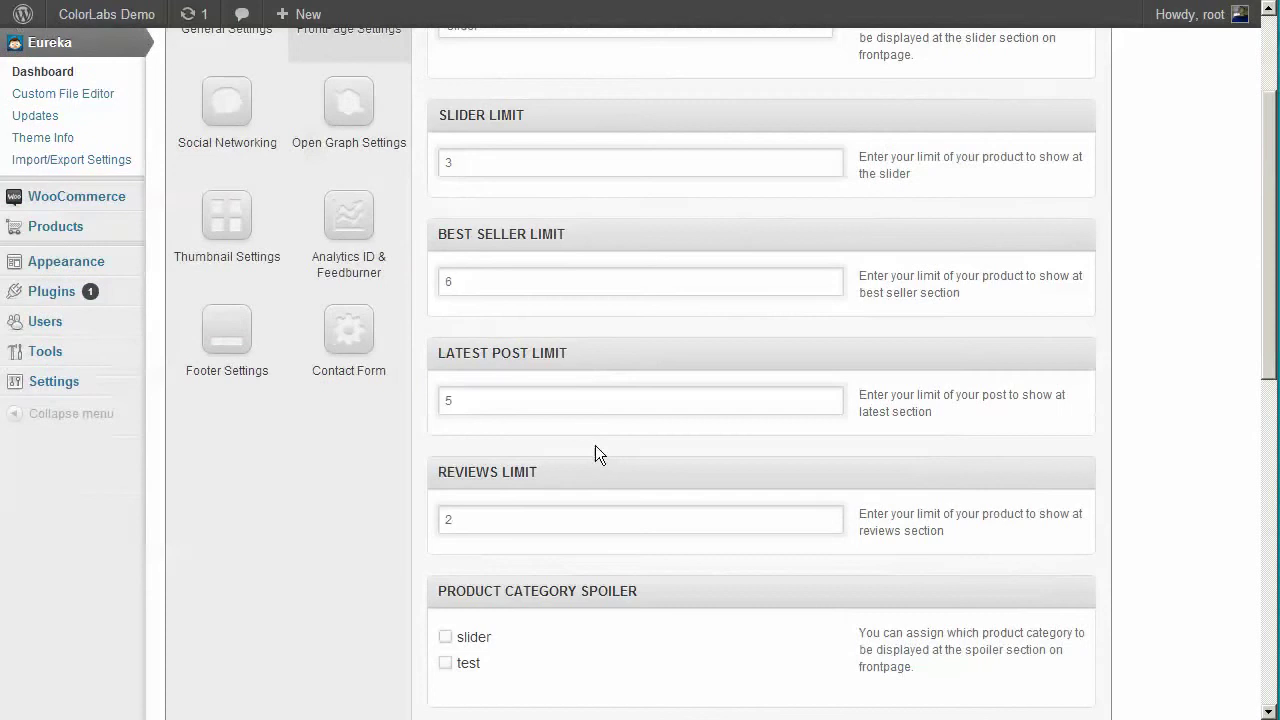
pyautogui.scroll(-3, 595, 445)
# - Replace the Notepad note with "next item is: you can choose which product category should be displayed at the front page"
pyautogui.hotkey('alt', 'Tab')
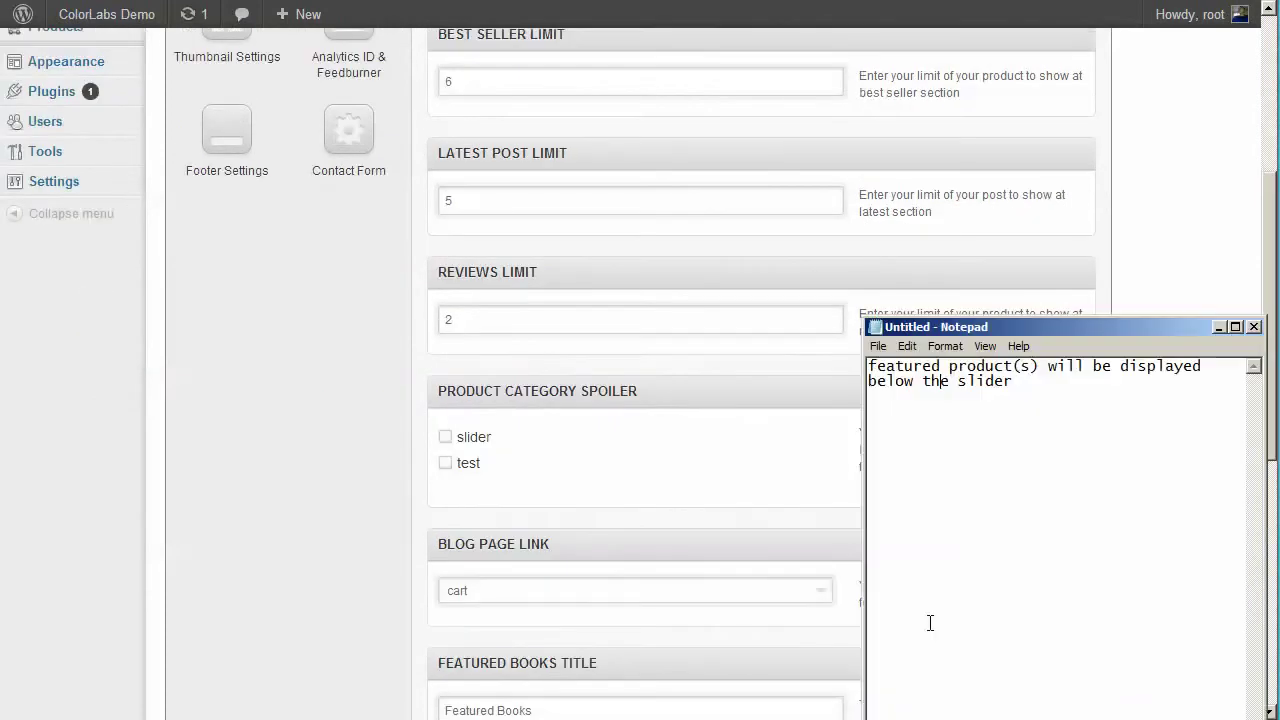
pyautogui.hotkey('ctrl', 'a')
pyautogui.write('next i')
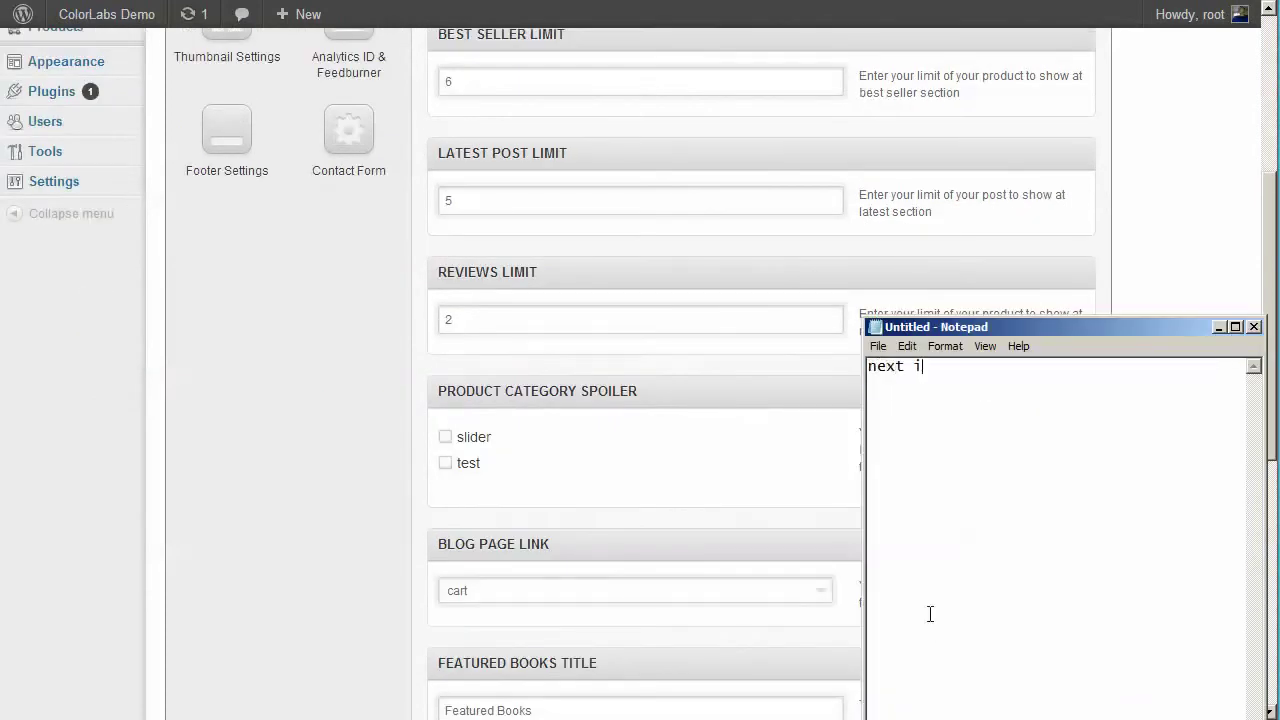
pyautogui.write('tem is: you can choo')
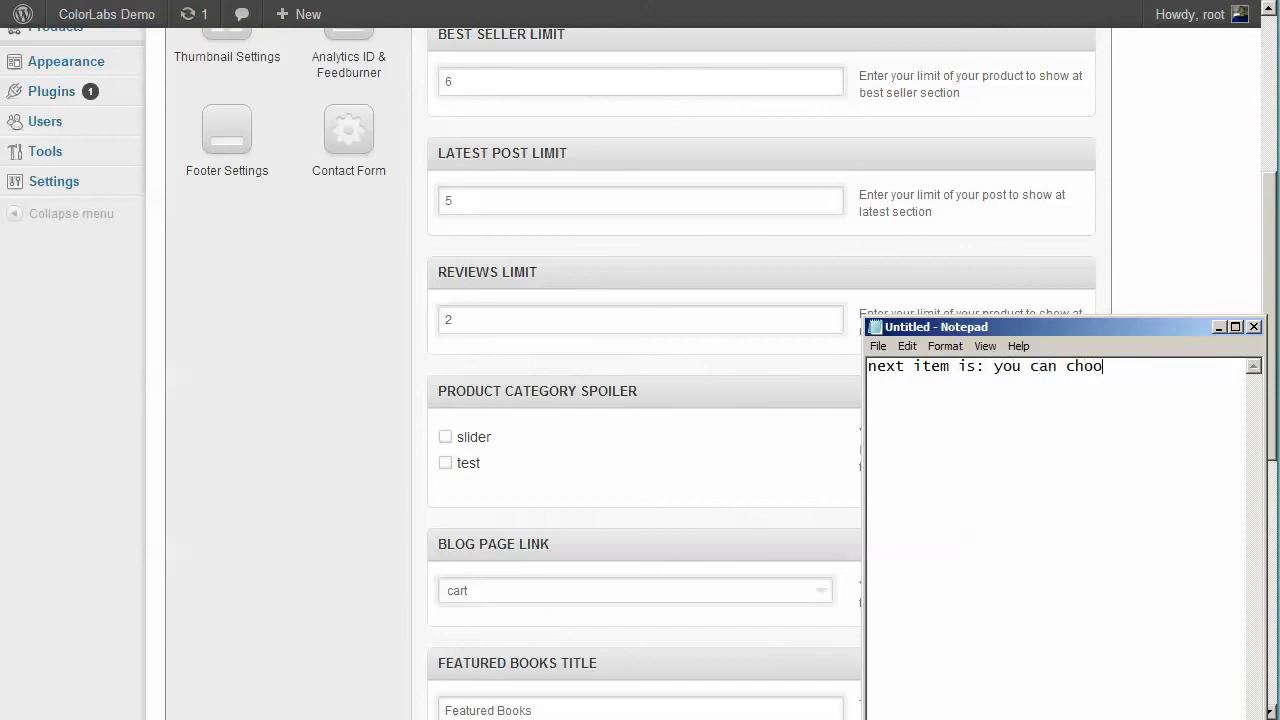
pyautogui.write('se which product category sp')
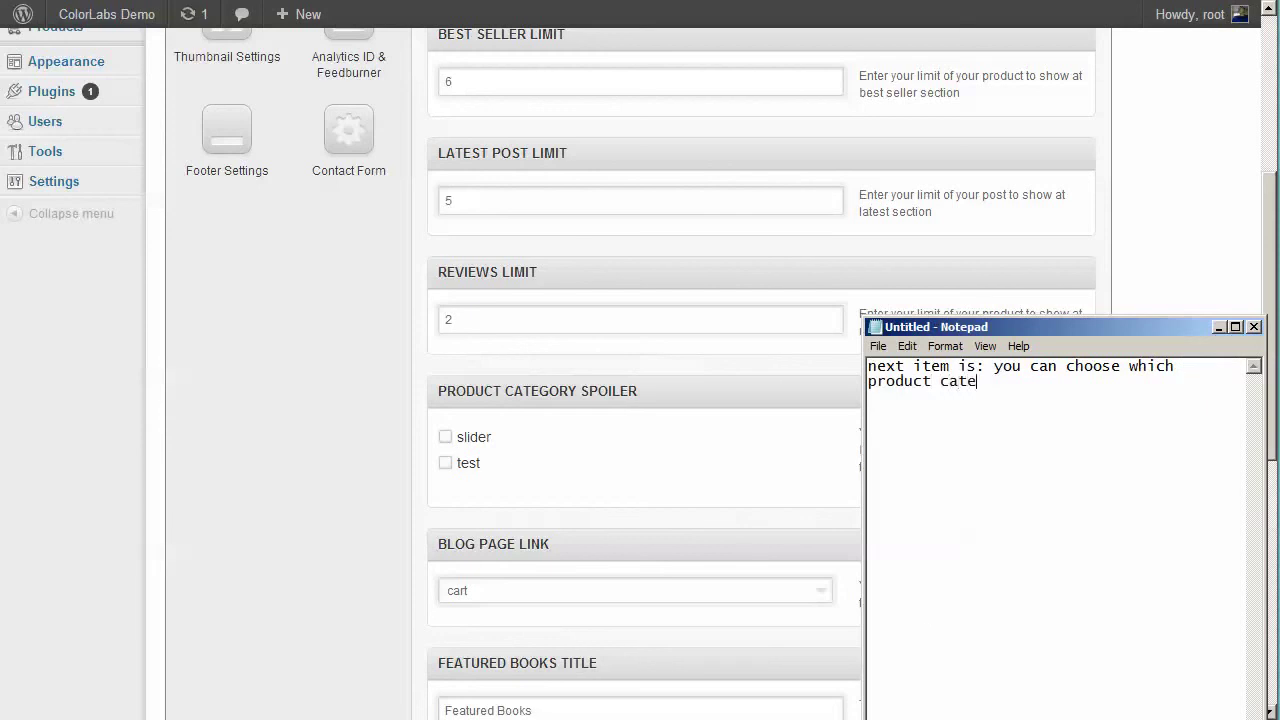
pyautogui.press('BackSpace')
pyautogui.press('BackSpace')
pyautogui.write('should be displ')
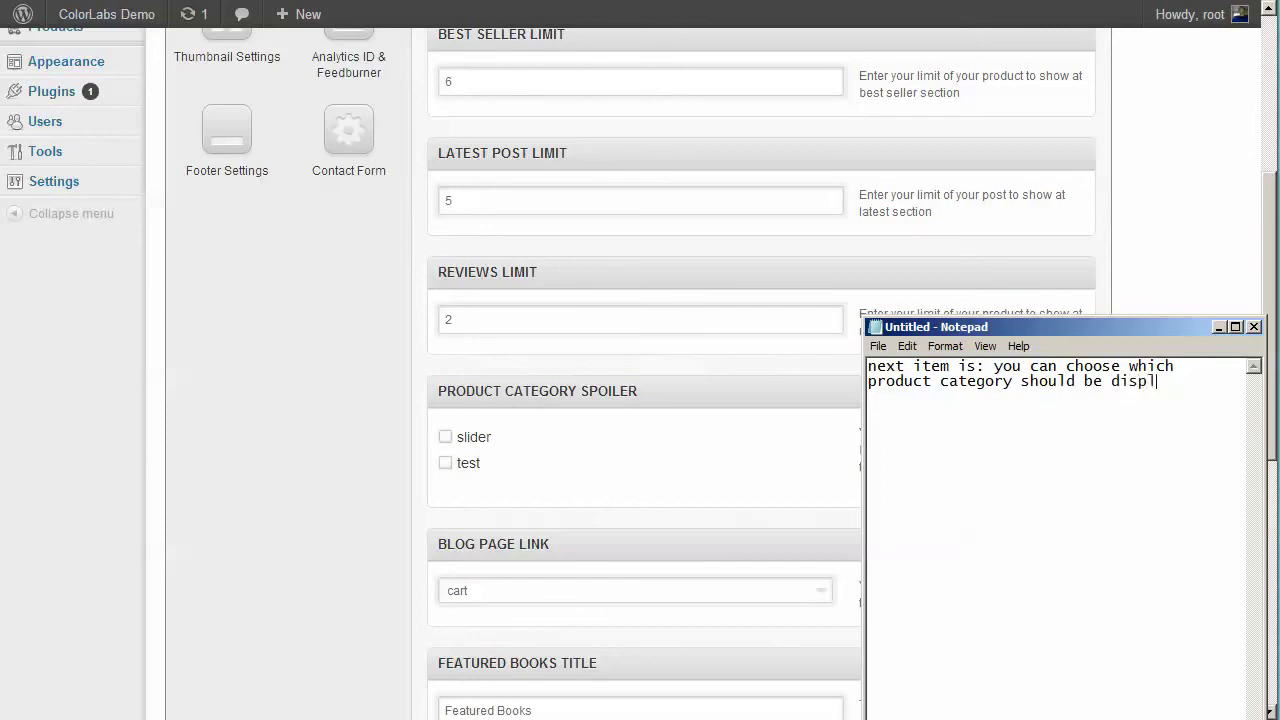
pyautogui.write('ayed at the front page')
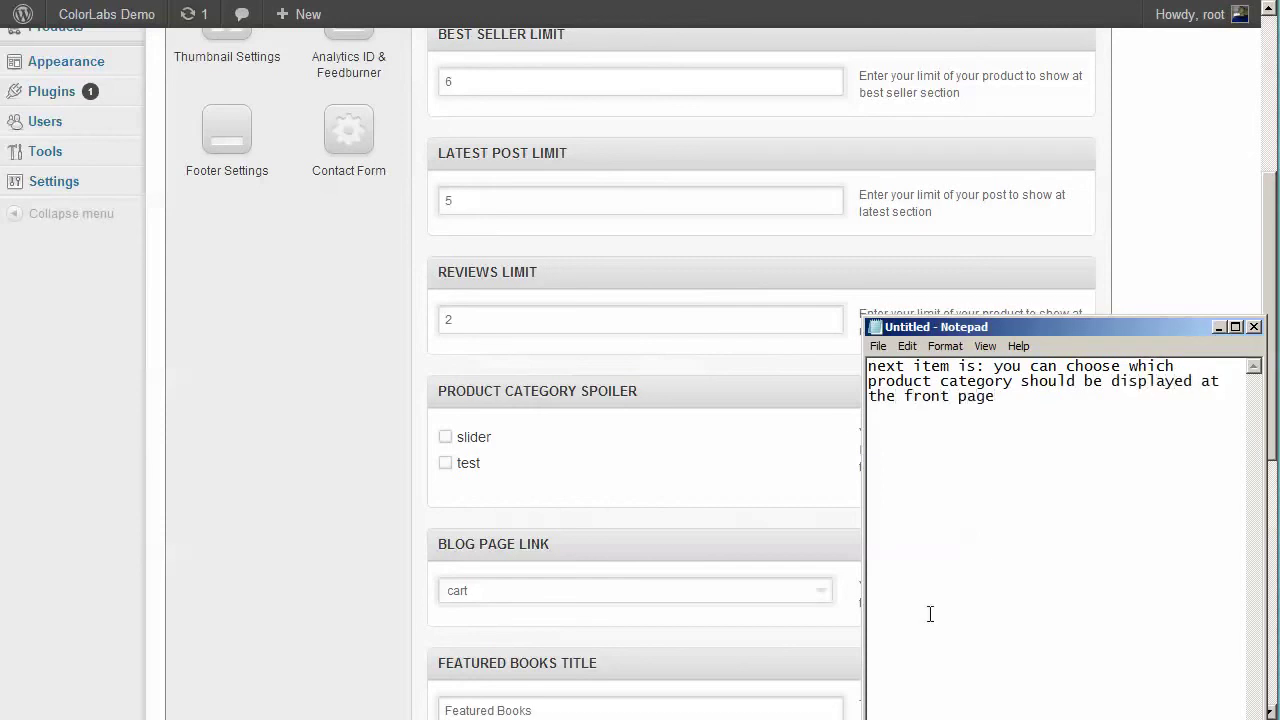
# - Enable the test category under Product Category Spoiler and save the theme options
pyautogui.click(374, 422)
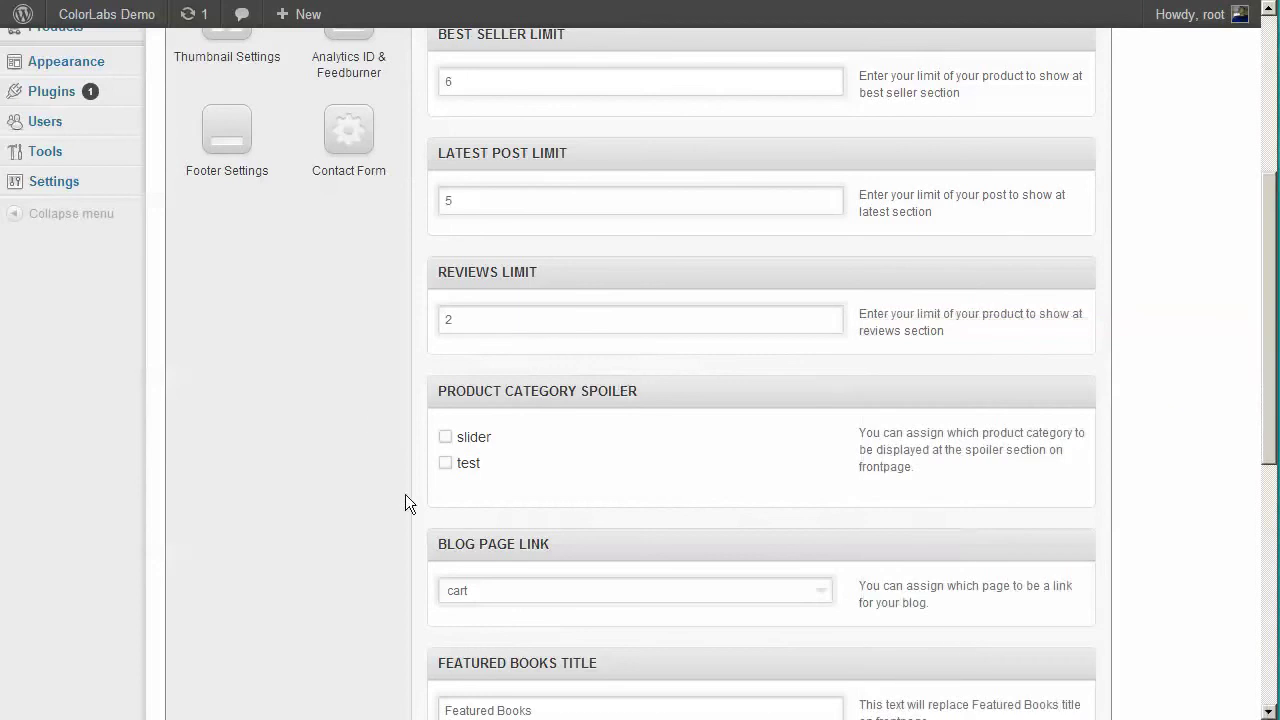
pyautogui.scroll(4, 1119, 450)
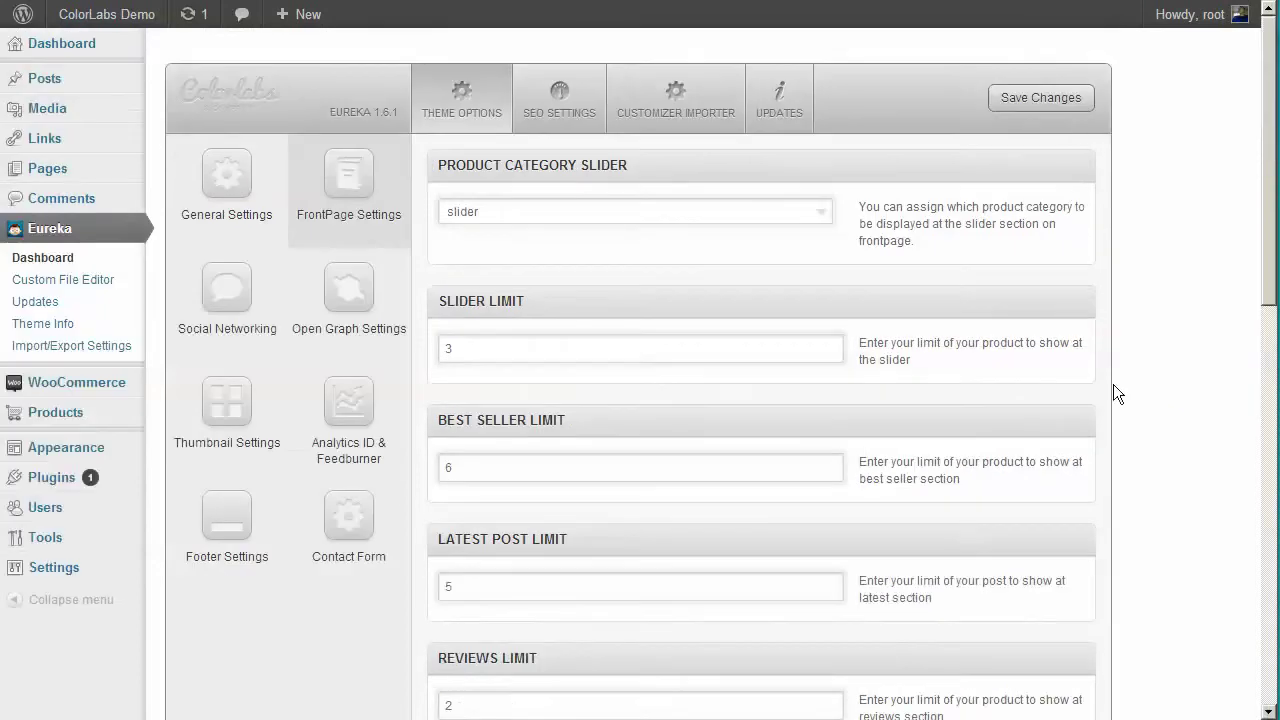
pyautogui.click(1062, 114)
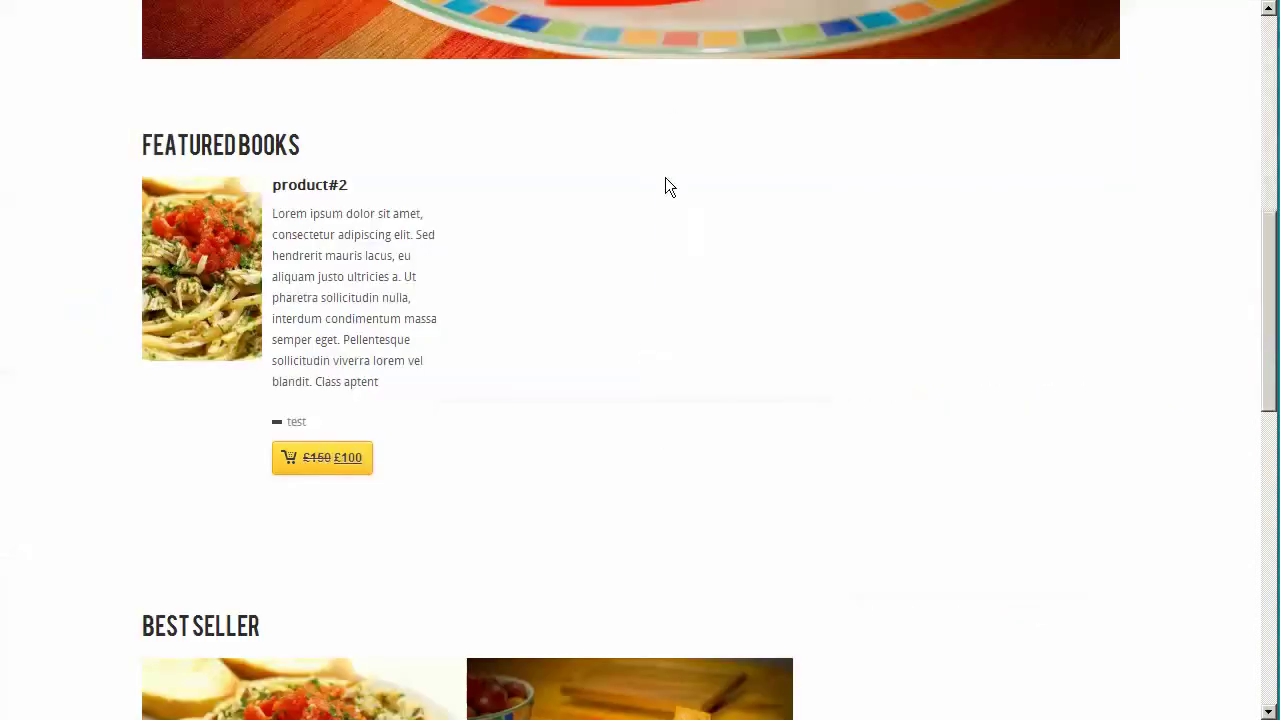
# - Reload the site's front page and highlight the TEST category block below the Best Seller section
pyautogui.rightClick(665, 187)
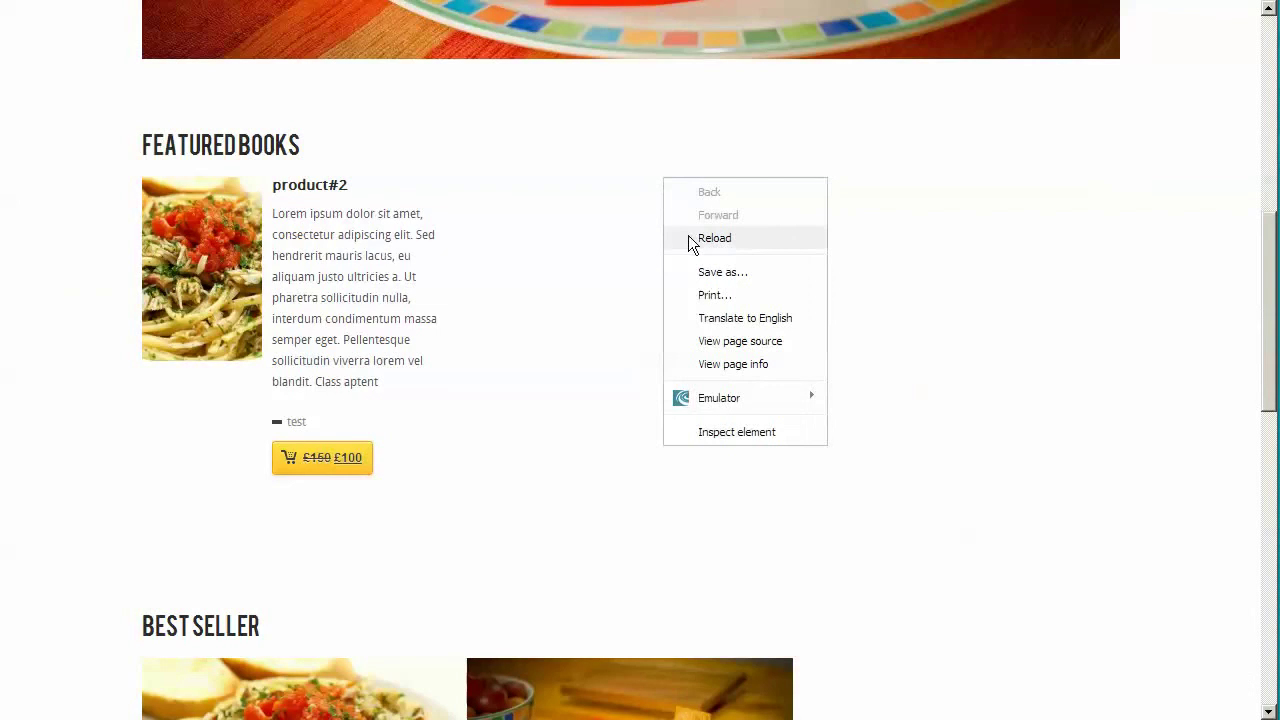
pyautogui.click(688, 237)
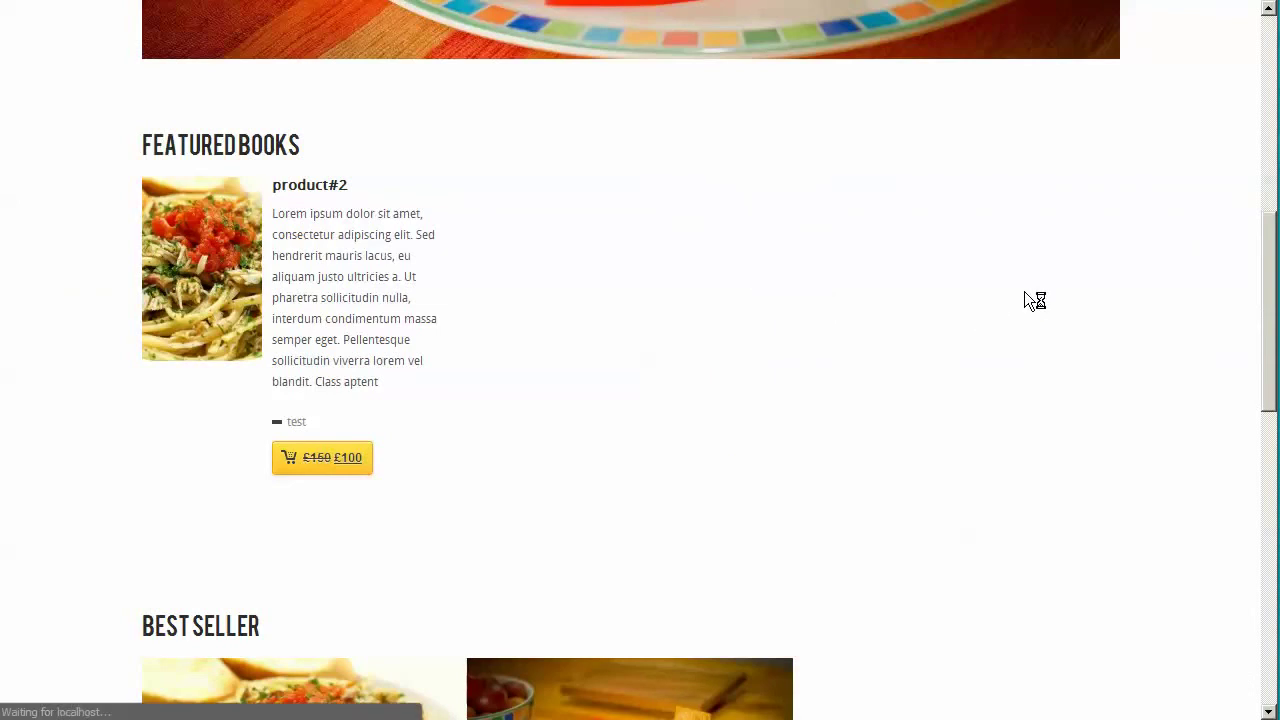
pyautogui.scroll(-5, 1020, 288)
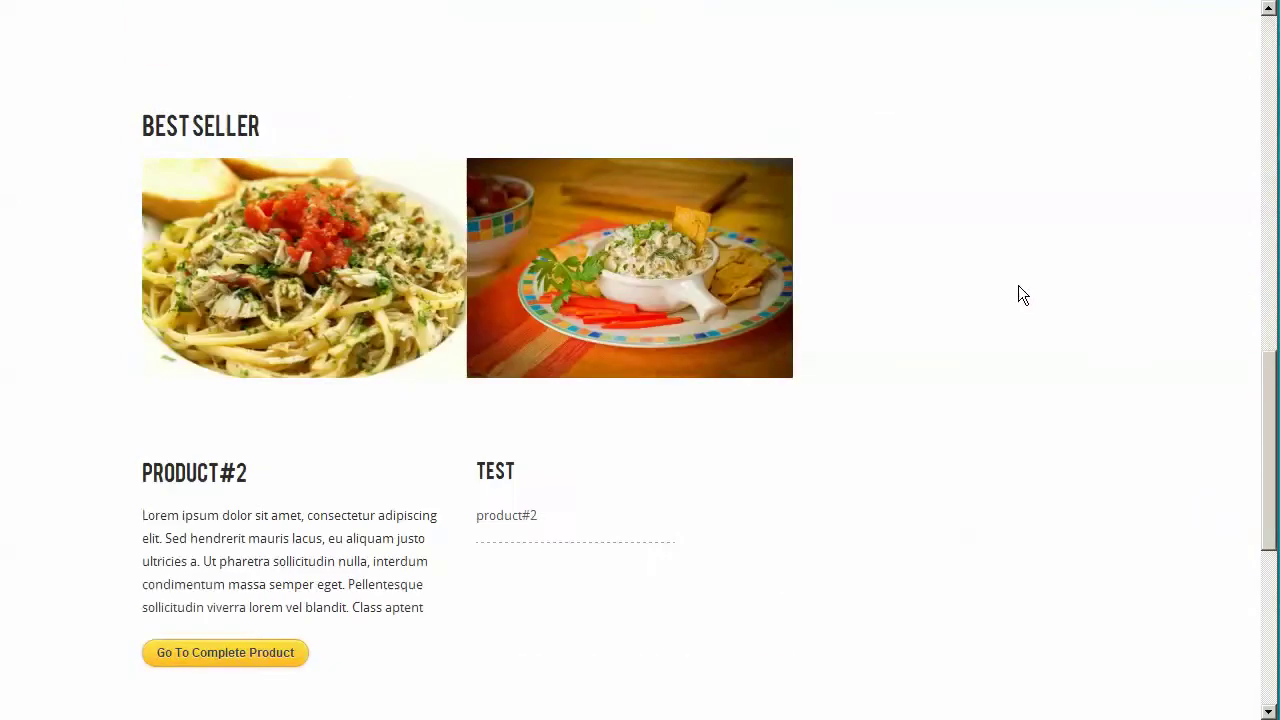
pyautogui.scroll(-3, 1022, 294)
pyautogui.scroll(-1, 800, 354)
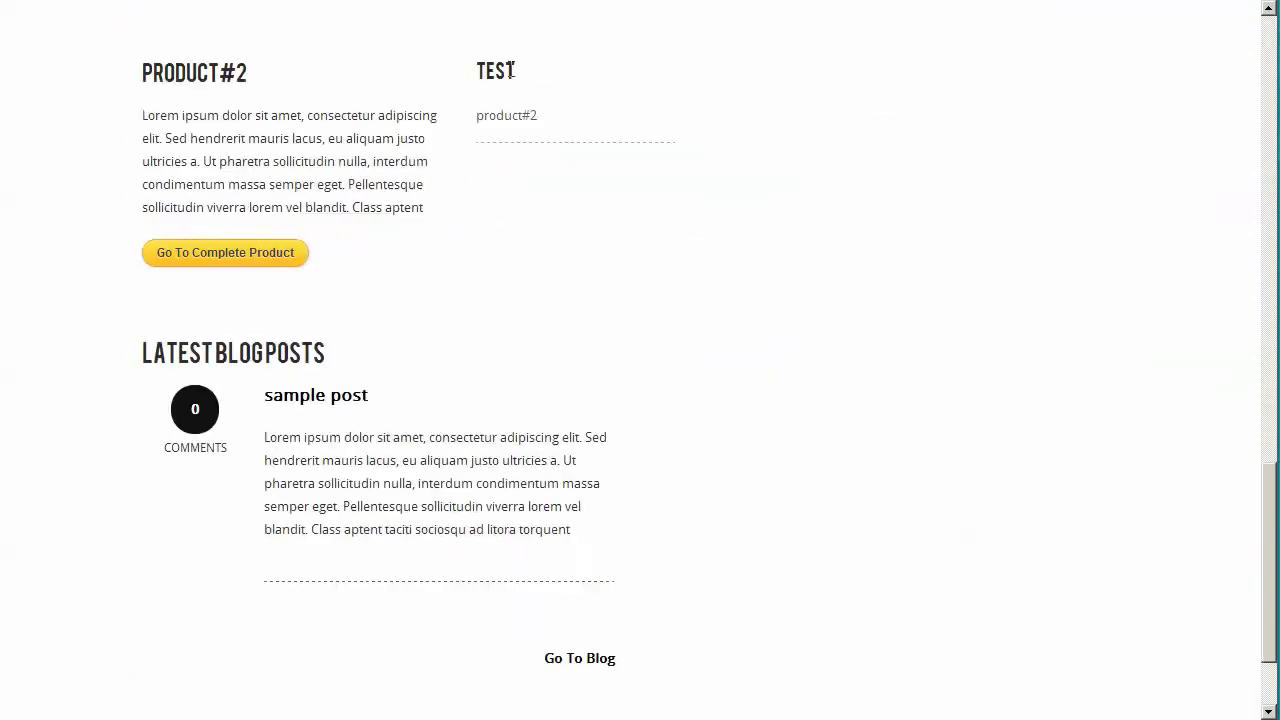
pyautogui.moveTo(464, 113); pyautogui.dragTo(594, 114)
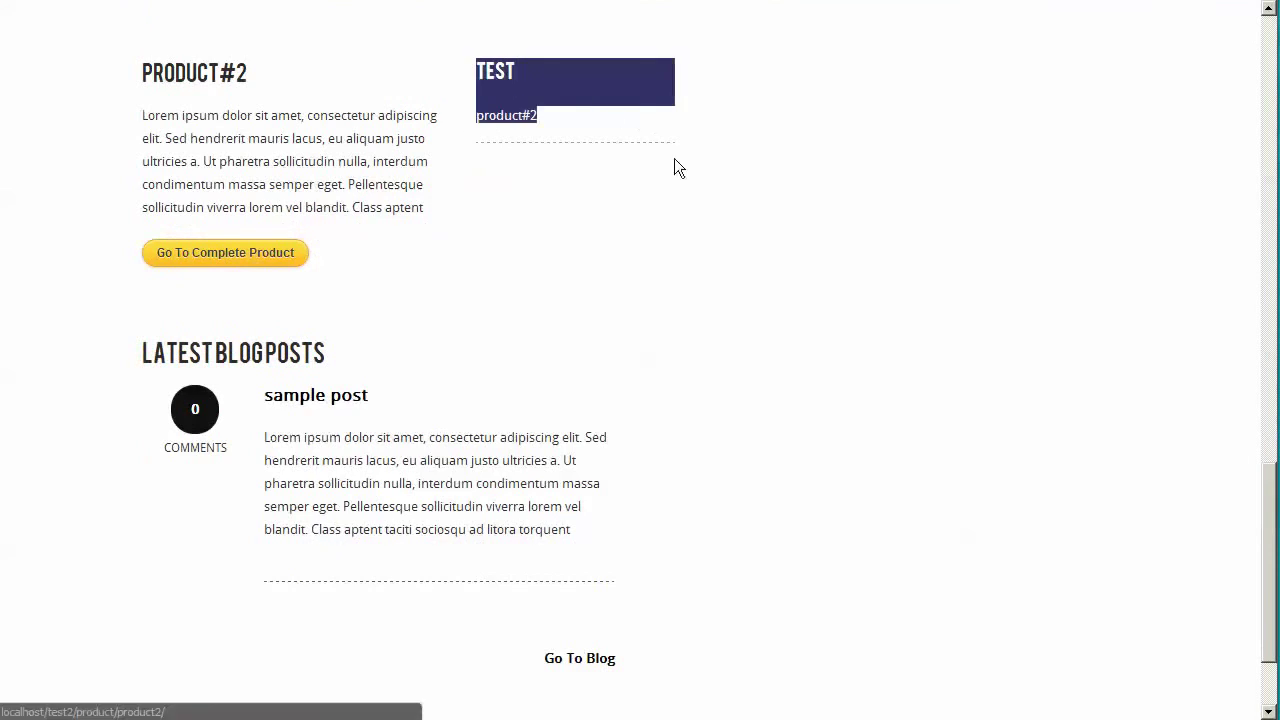
# - Replace the Notepad note with "the one which is blocked is the product category spoiler"
pyautogui.hotkey('alt', 'Tab')
pyautogui.hotkey('ctrl', 'a')
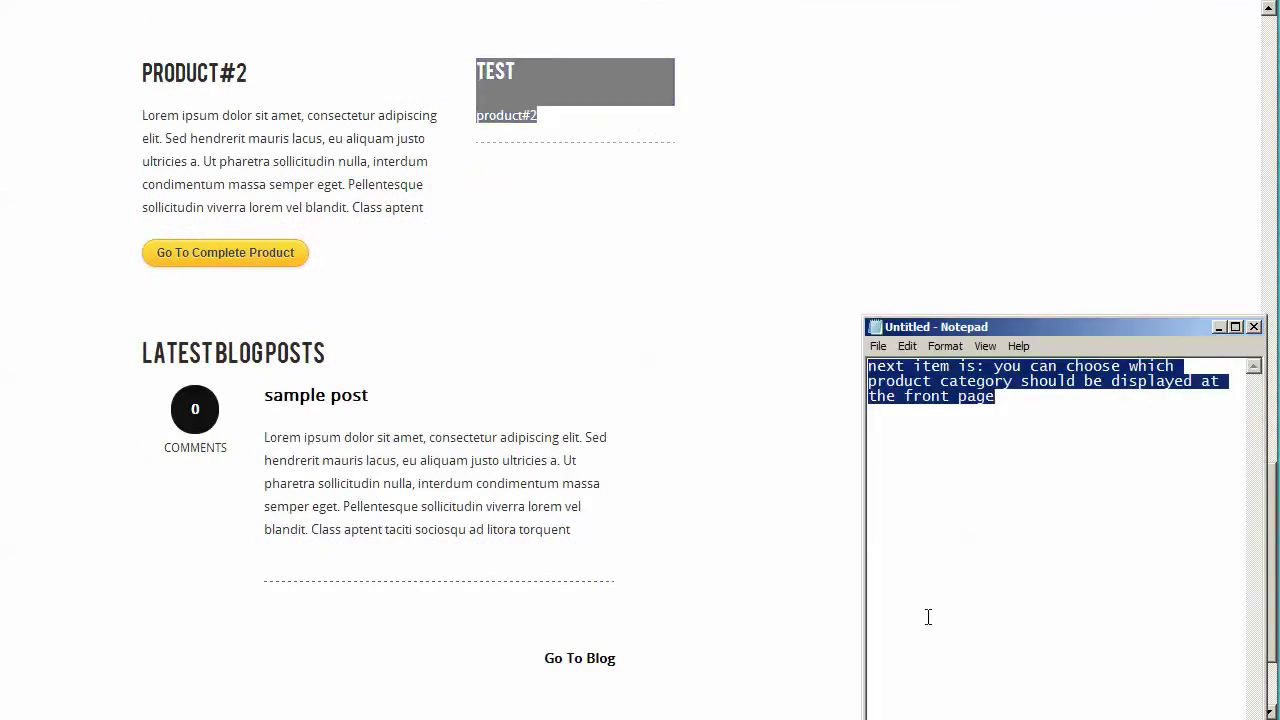
pyautogui.write('the one which ')
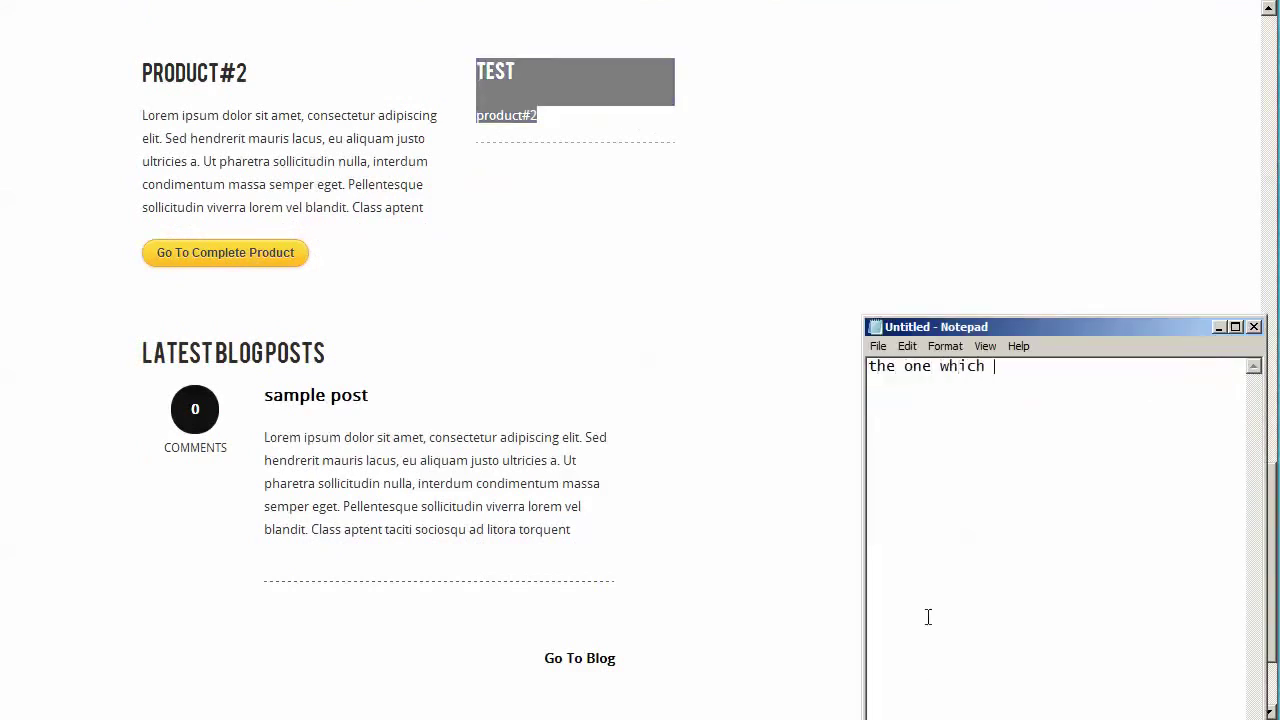
pyautogui.write('is blocked is the')
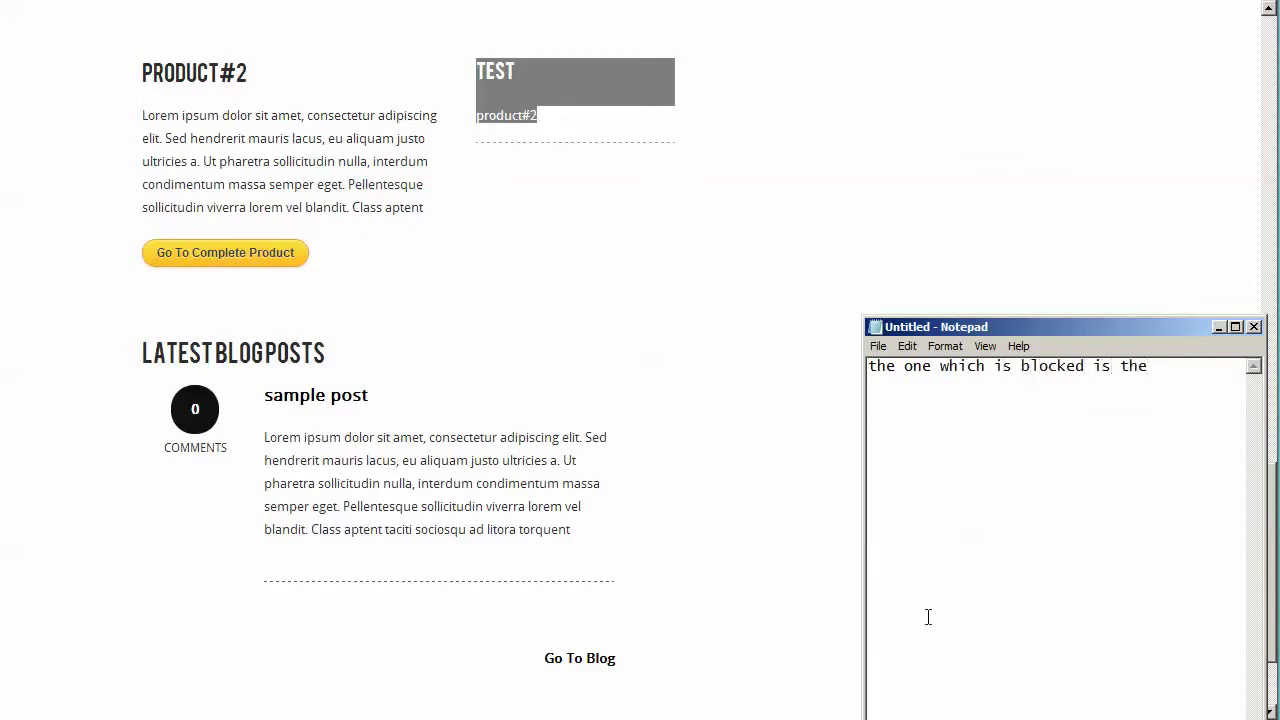
pyautogui.write(' category')
pyautogui.press('BackSpace')
pyautogui.press('BackSpace')
pyautogui.press('BackSpace')
pyautogui.press('BackSpace')
pyautogui.press('BackSpace')
pyautogui.press('BackSpace')
pyautogui.press('BackSpace')
pyautogui.press('BackSpace')
pyautogui.write('product cate')
pyautogui.press('BackSpace')
pyautogui.press('BackSpace')
pyautogui.press('BackSpace')
pyautogui.press('BackSpace')
pyautogui.press('BackSpace')
pyautogui.press('BackSpace')
pyautogui.press('BackSpace')
pyautogui.press('BackSpace')
pyautogui.press('BackSpace')
pyautogui.press('BackSpace')
pyautogui.write('roduct category spoiler')
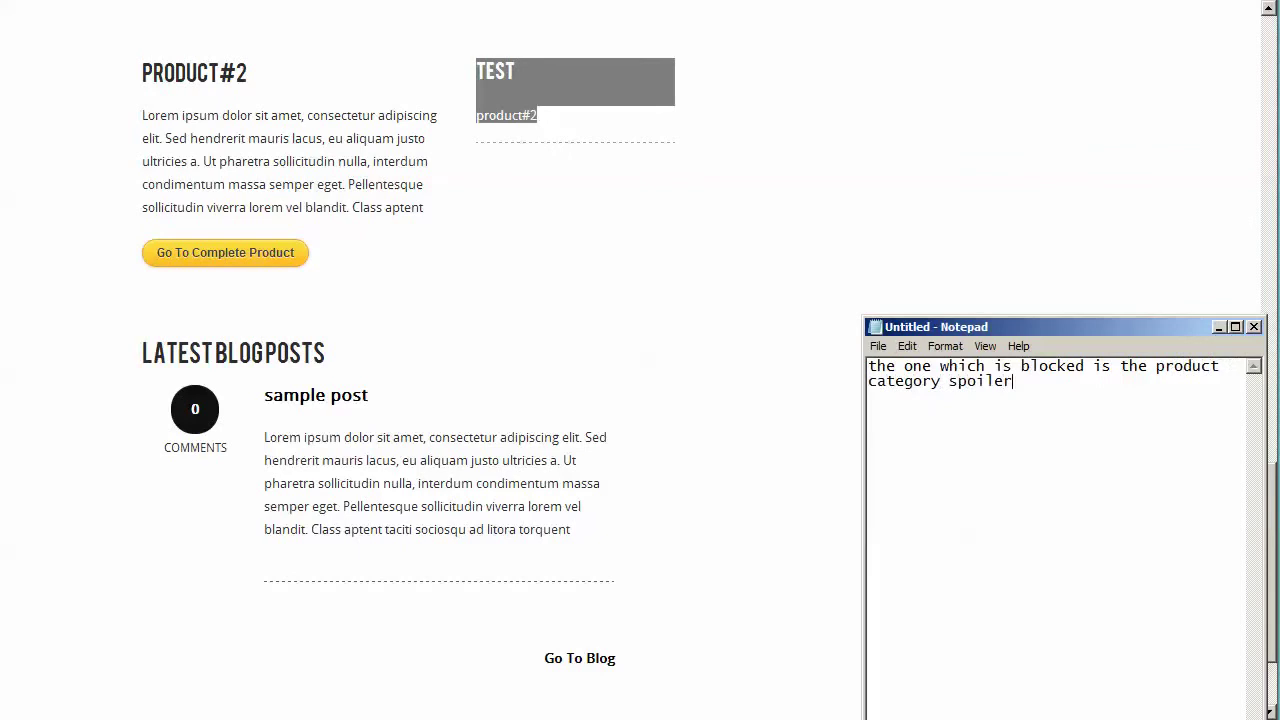
# - Clear the highlight on the front page and return to the Blog Page Link option in FrontPage Settings
pyautogui.hotkey('alt', 'Tab')
pyautogui.click(620, 55)
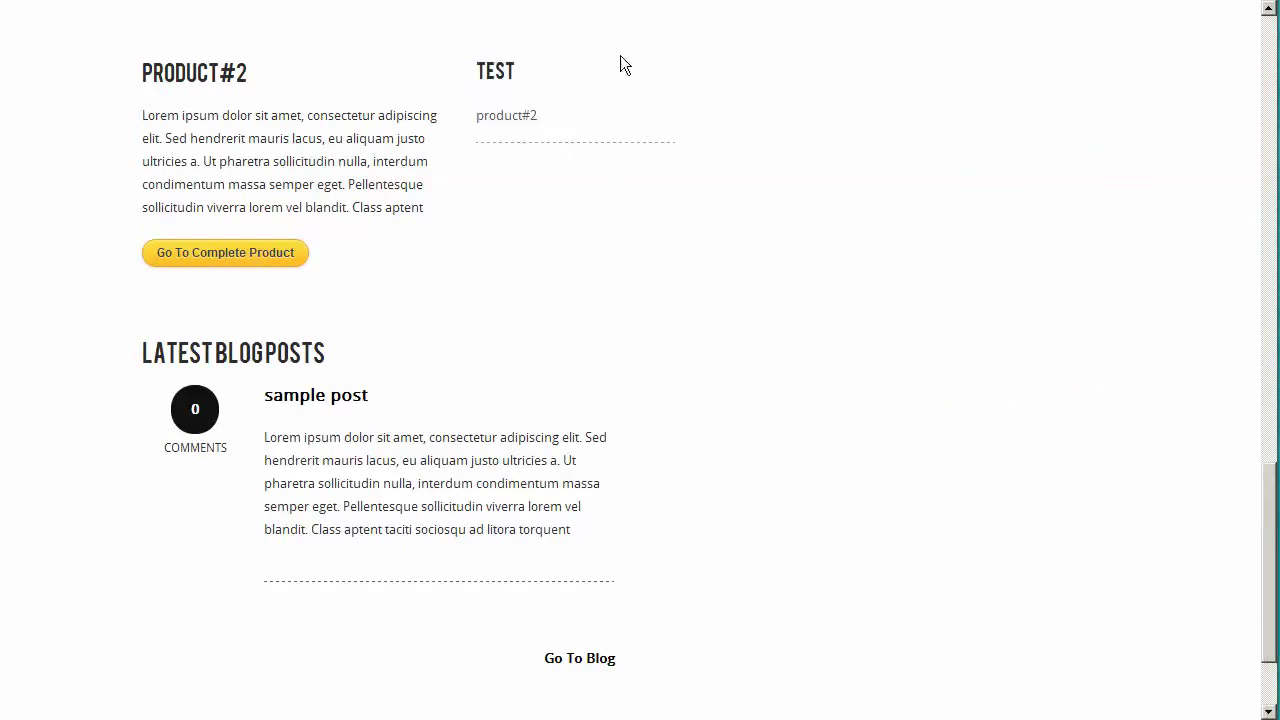
pyautogui.hotkey('ctrl', 'Tab')
pyautogui.scroll(-6, 736, 279)
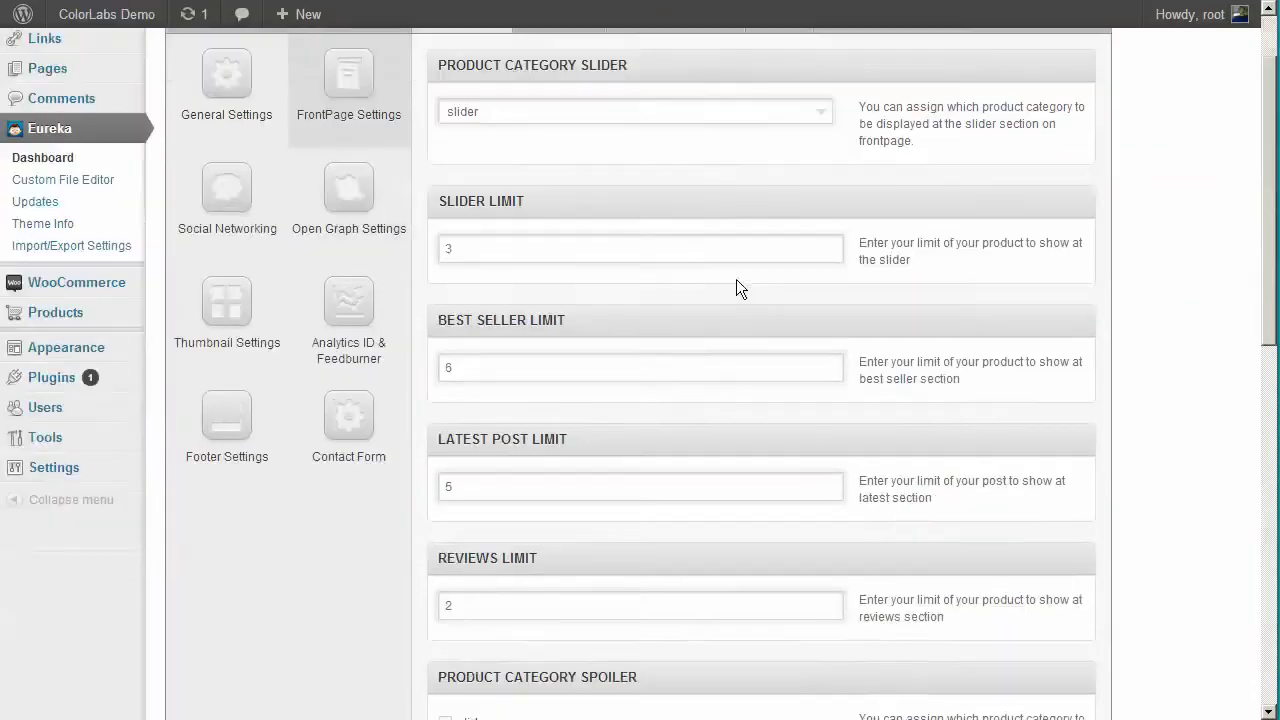
pyautogui.scroll(-1, 740, 288)
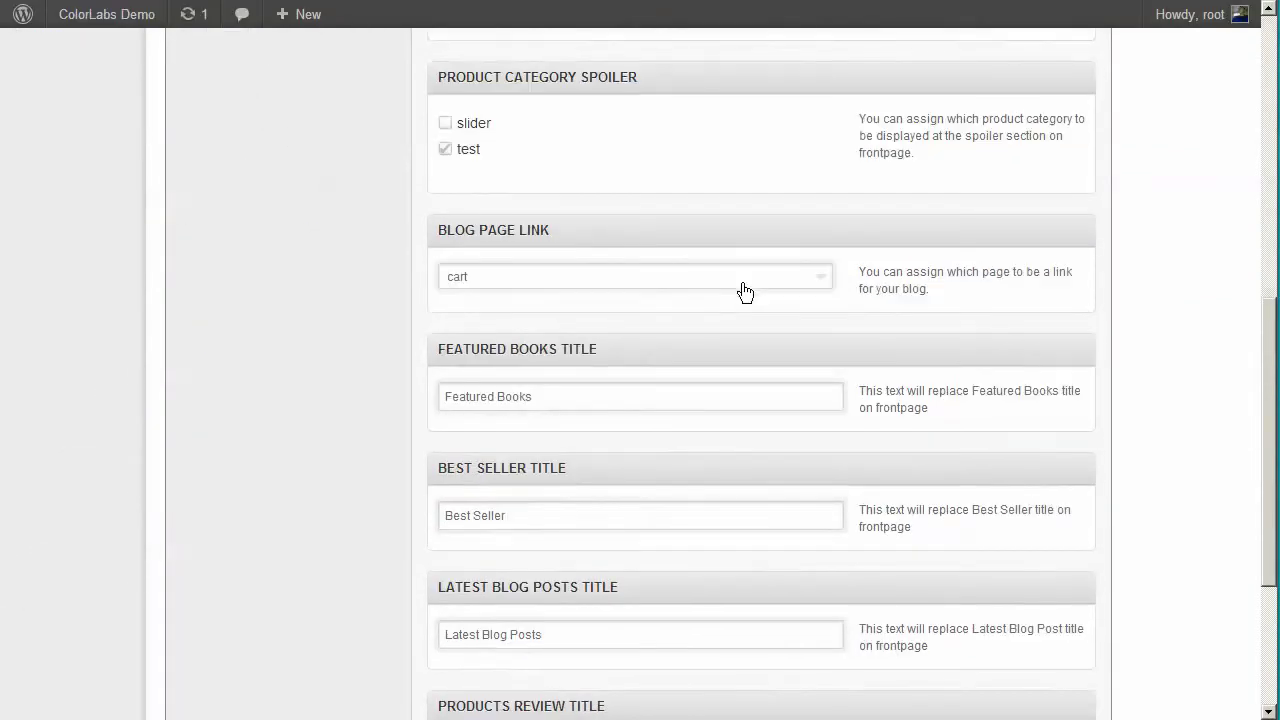
# - Replace the Notepad note with "next item is blog page link"
pyautogui.hotkey('alt', 'Tab')
pyautogui.hotkey('ctrl', 'a')
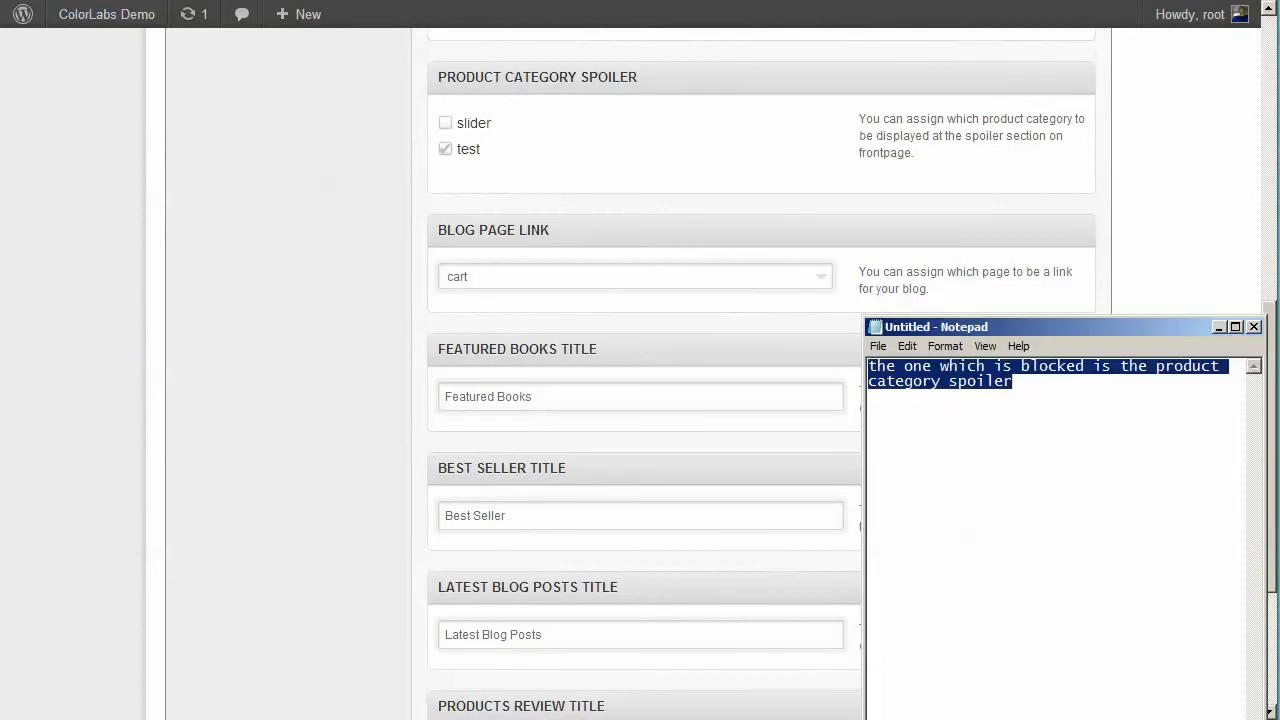
pyautogui.write('next item ')
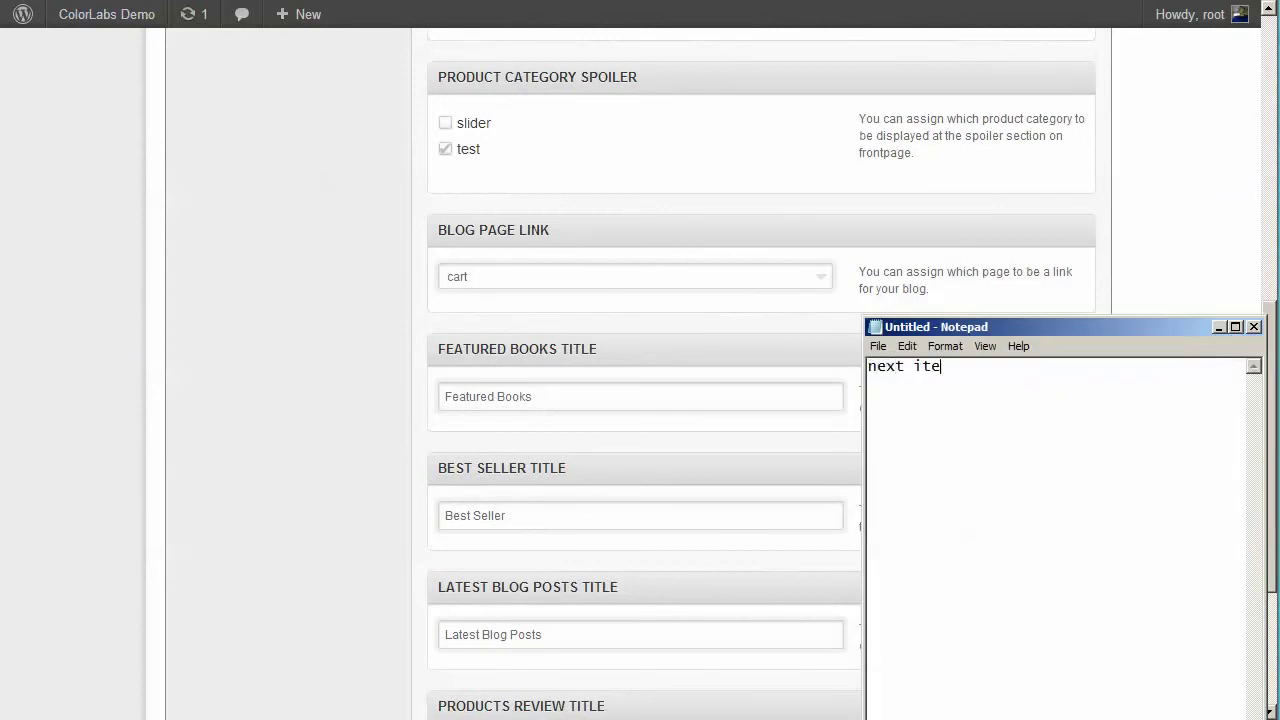
pyautogui.write('is blog page link')
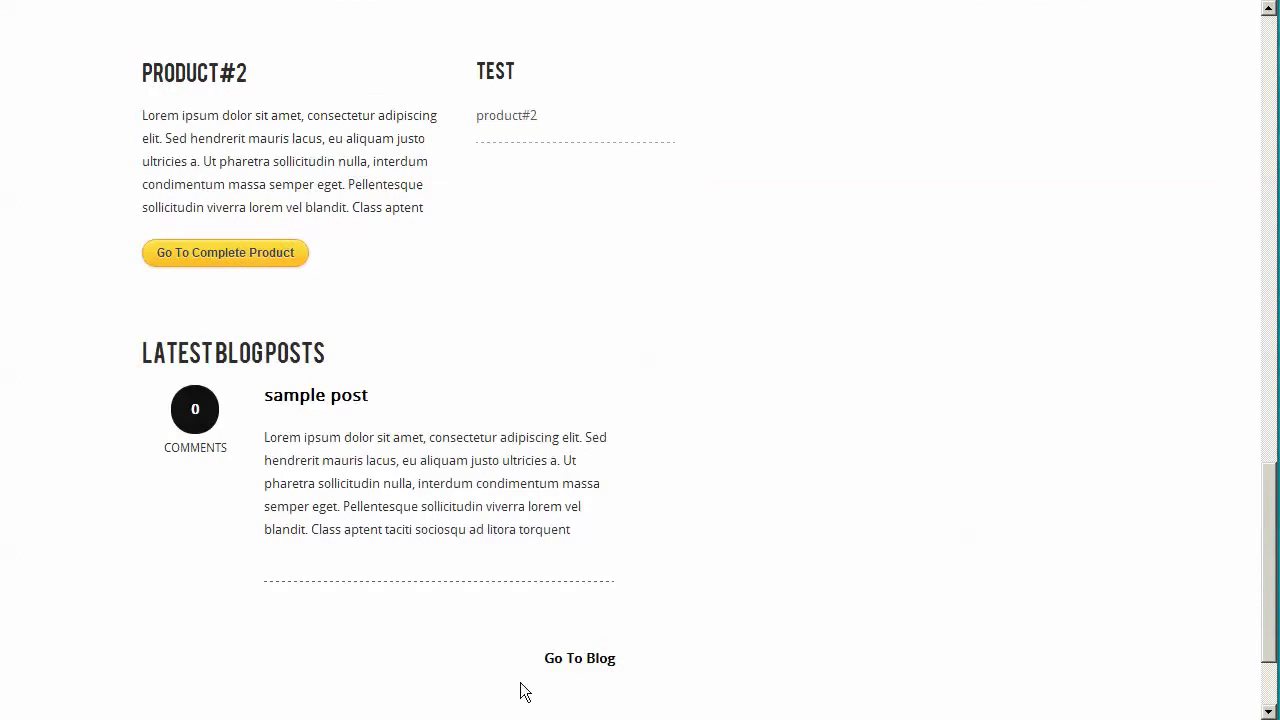
# - Point out the Go To Blog link below Latest Blog Posts on the site's front page
pyautogui.moveTo(643, 665); pyautogui.dragTo(525, 641)
pyautogui.click(726, 709)
pyautogui.click(525, 641)
pyautogui.click(634, 668)
# - Replace the Notepad note with "see if there is a link at the bottom that says 'go to blog'?"
pyautogui.hotkey('alt', 'Tab')
pyautogui.hotkey('ctrl', 'a')
pyautogui.write('ss')
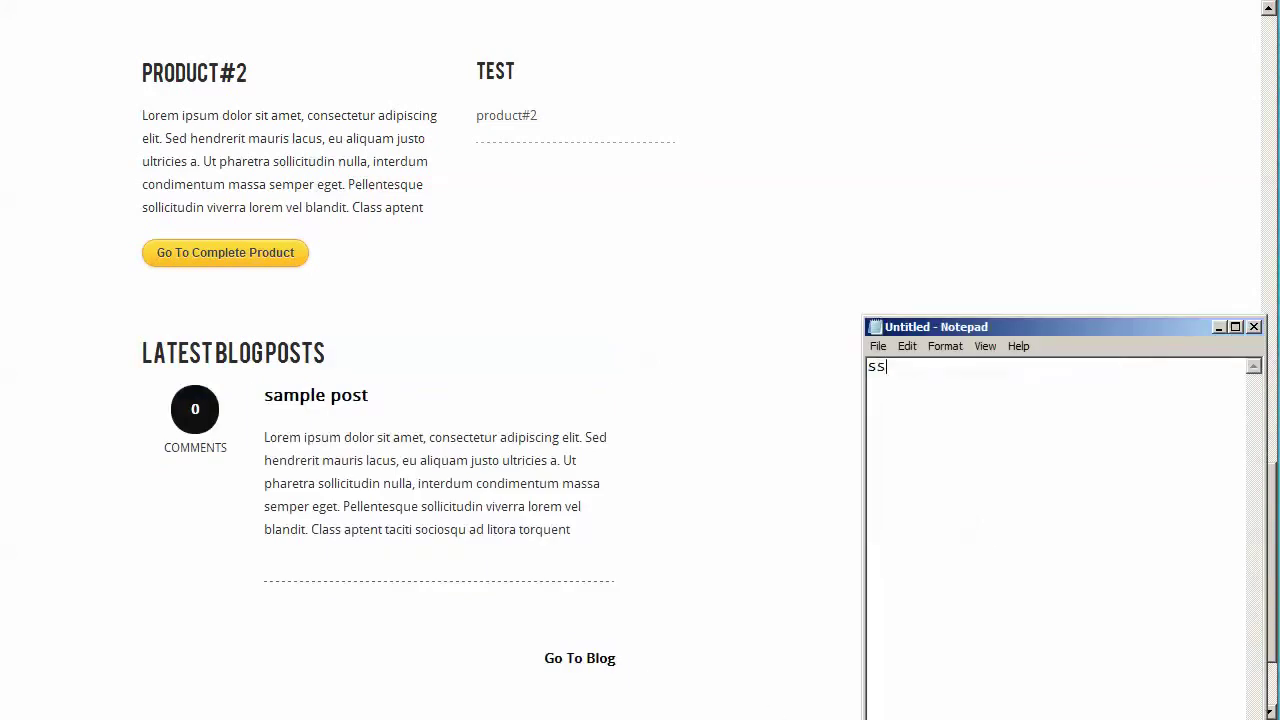
pyautogui.press('BackSpace')
pyautogui.write('ee if there is a ln')
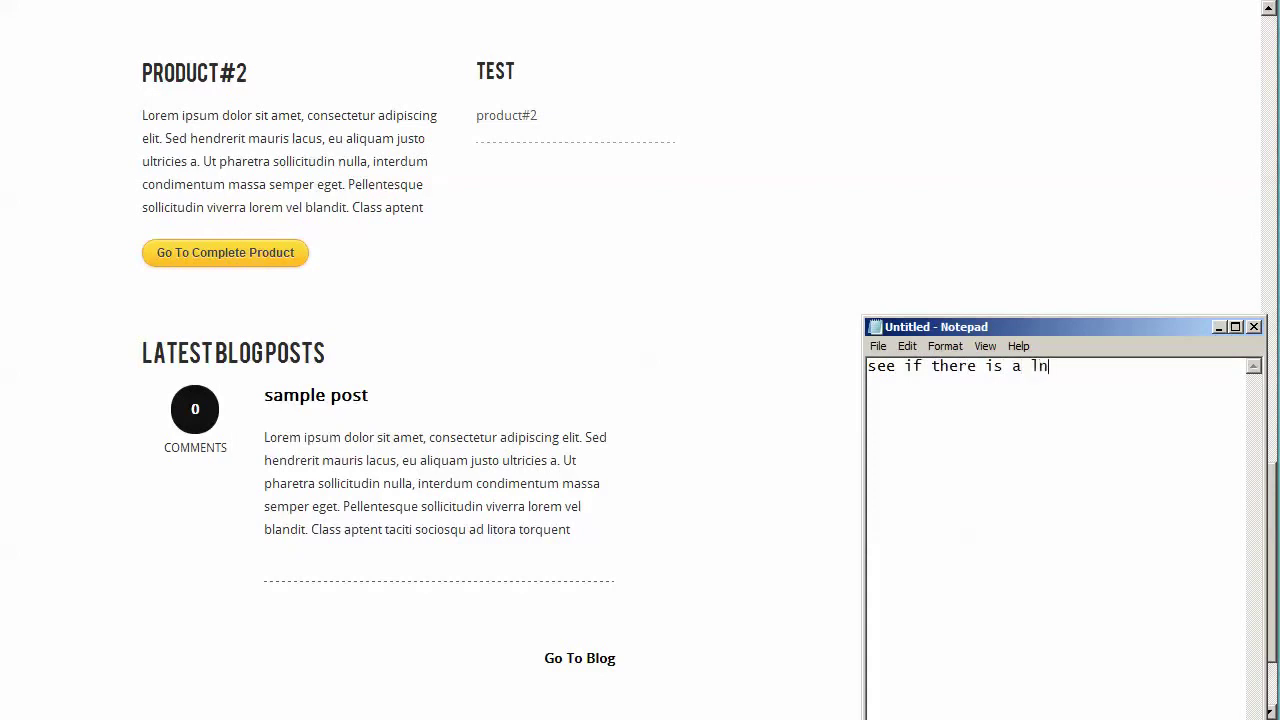
pyautogui.press('BackSpace')
pyautogui.write('ink at the bottom t')
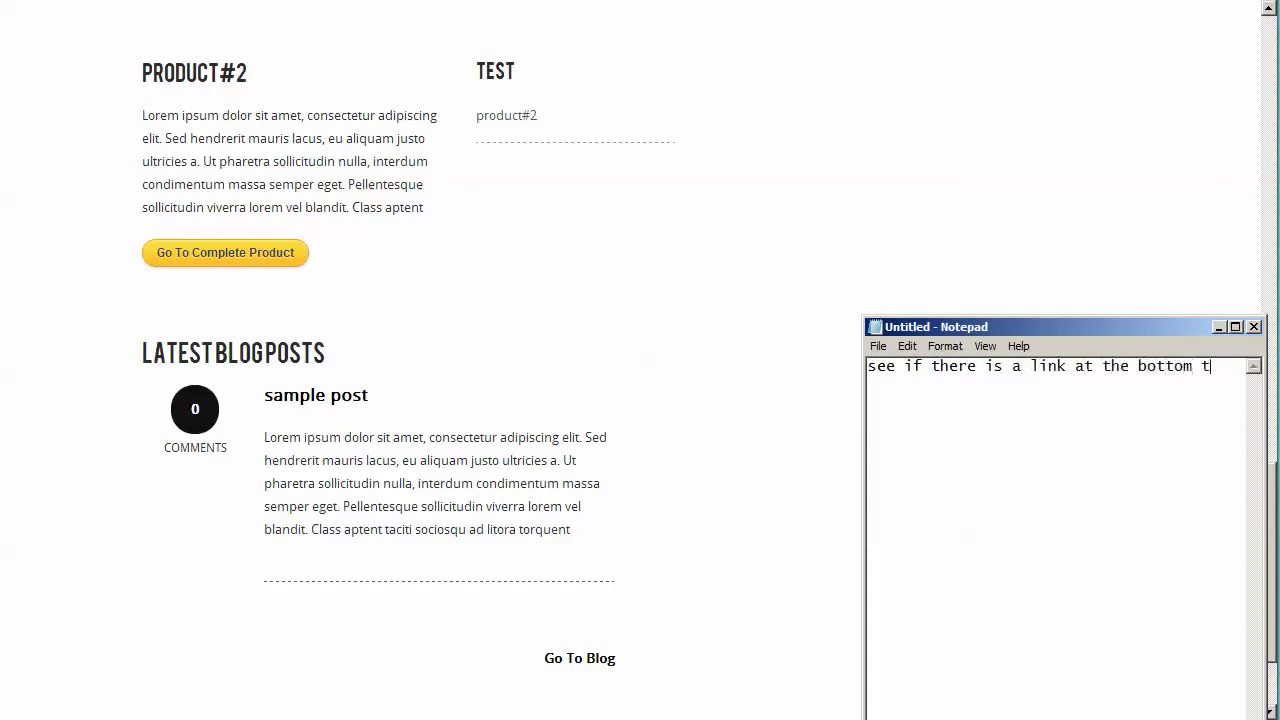
pyautogui.write("hat says 'g")
pyautogui.press('BackSpace')
pyautogui.write("go to blog'?  ")
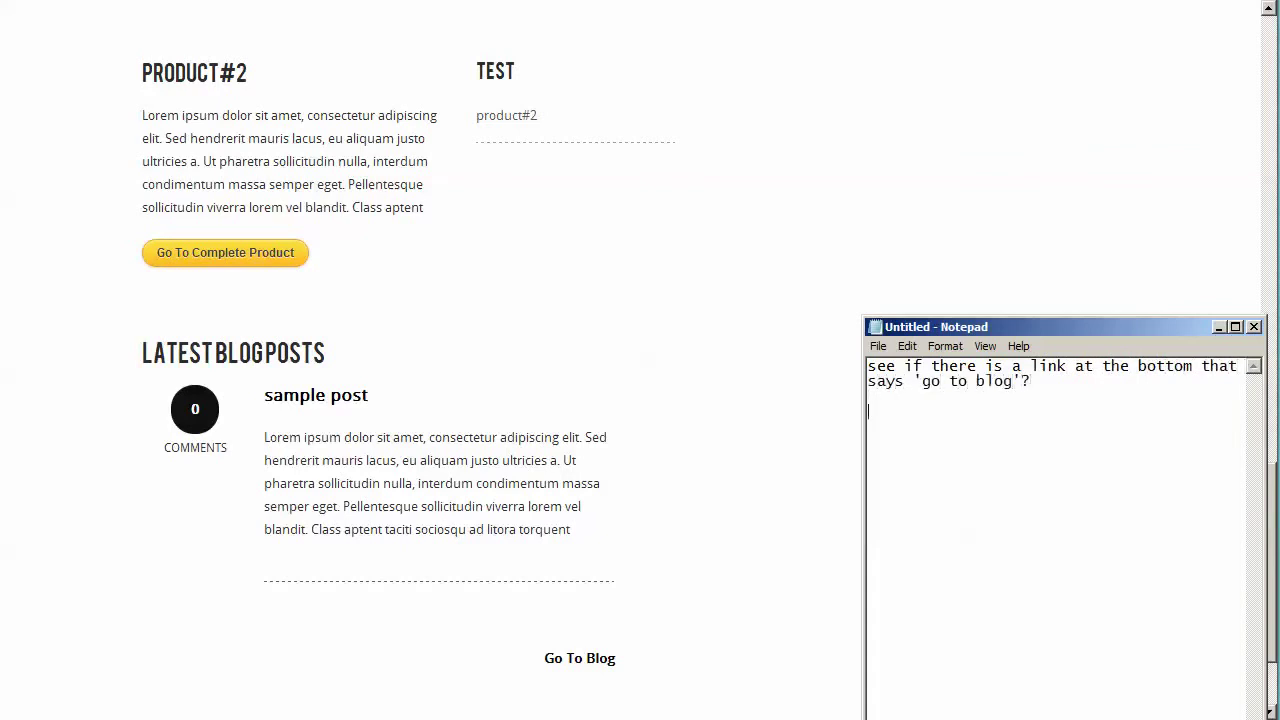
# - Add "yes, the settings before is for this link" to the note and point out the front page's Go To Blog link
pyautogui.write('yes, the settings before is')
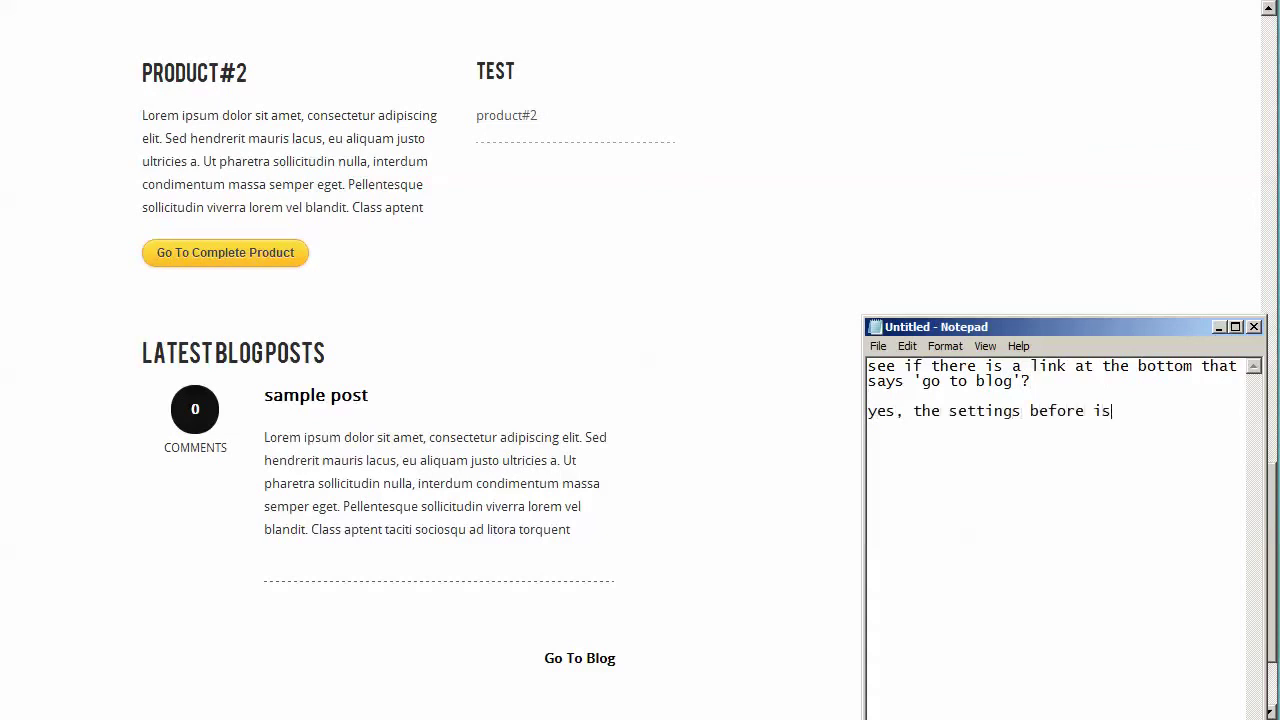
pyautogui.write(' for this link')
pyautogui.click(710, 538)
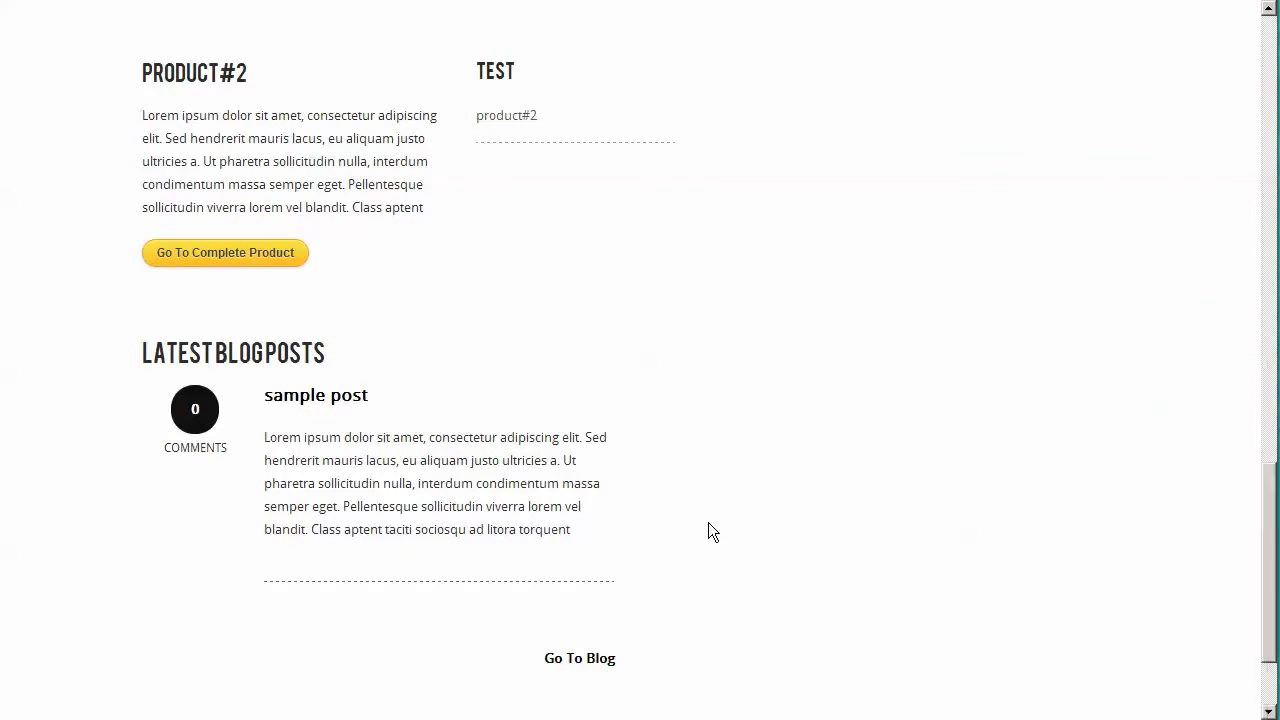
pyautogui.click(568, 658)
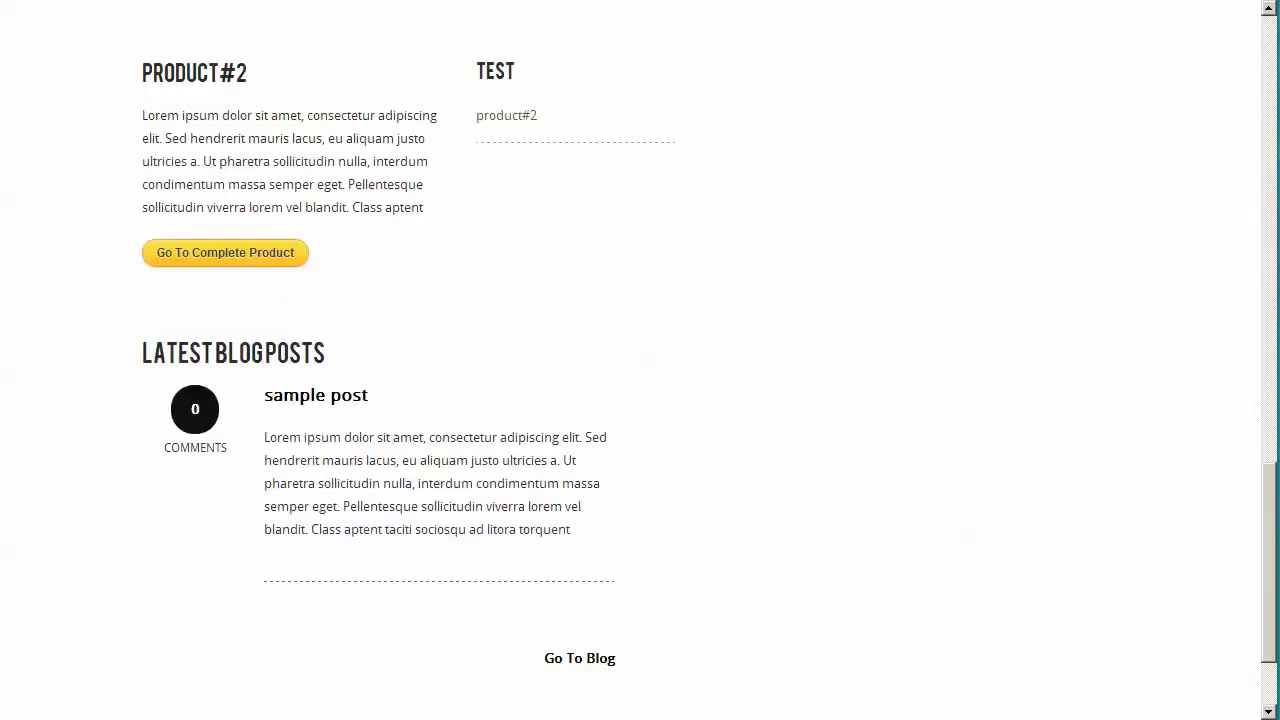
# - Replace the Notepad note with "let's create some blog page"
pyautogui.hotkey('alt', 'Tab')
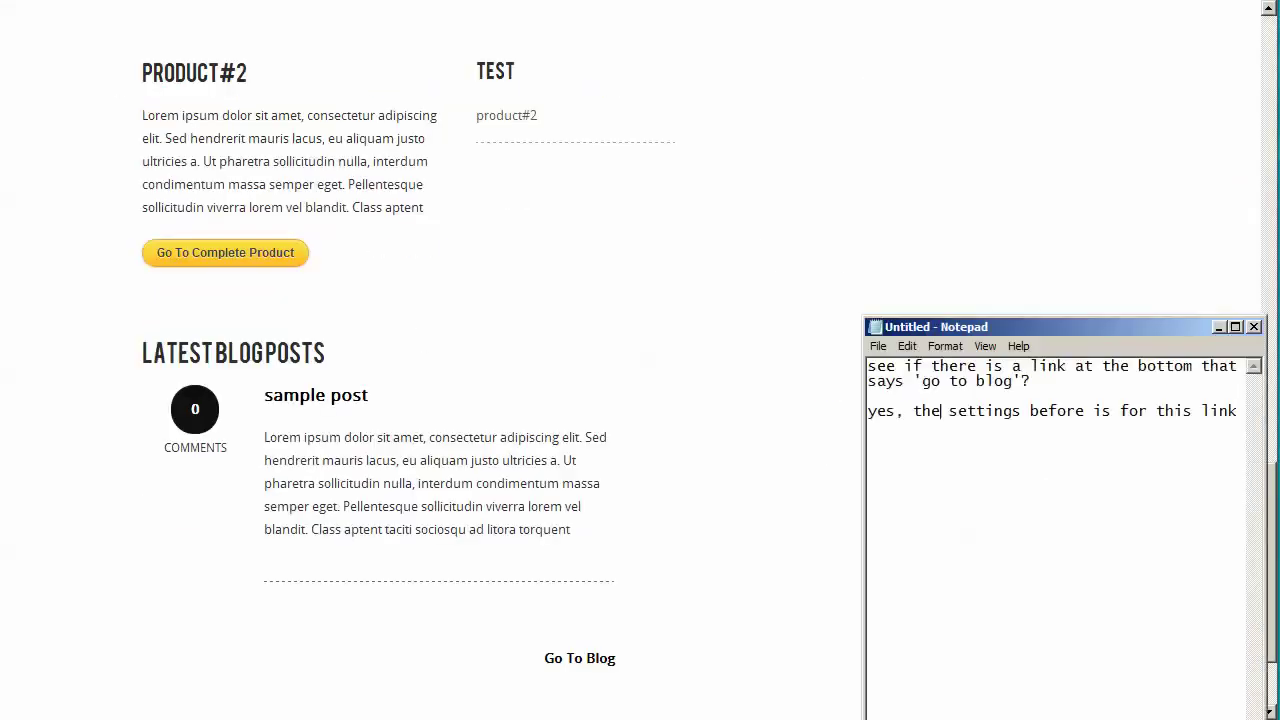
pyautogui.hotkey('ctrl', 'a')
pyautogui.press('BackSpace')
pyautogui.write("let'")
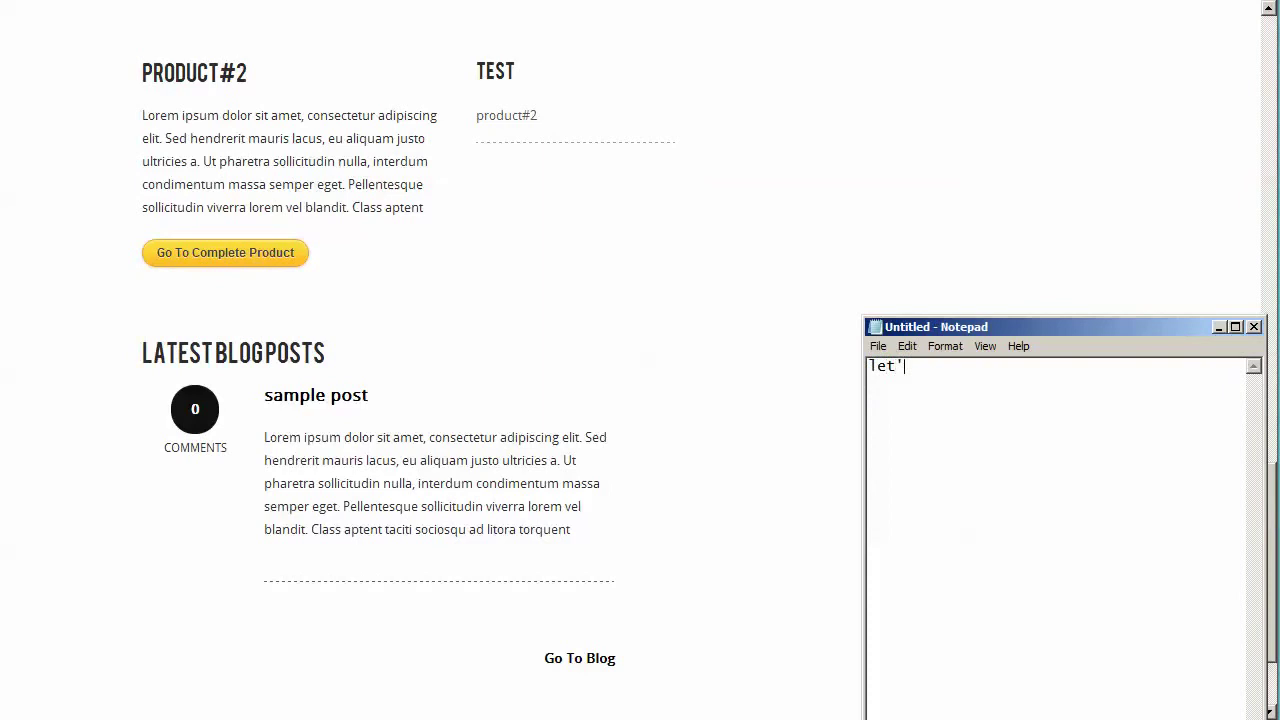
pyautogui.write('s create some blog page')
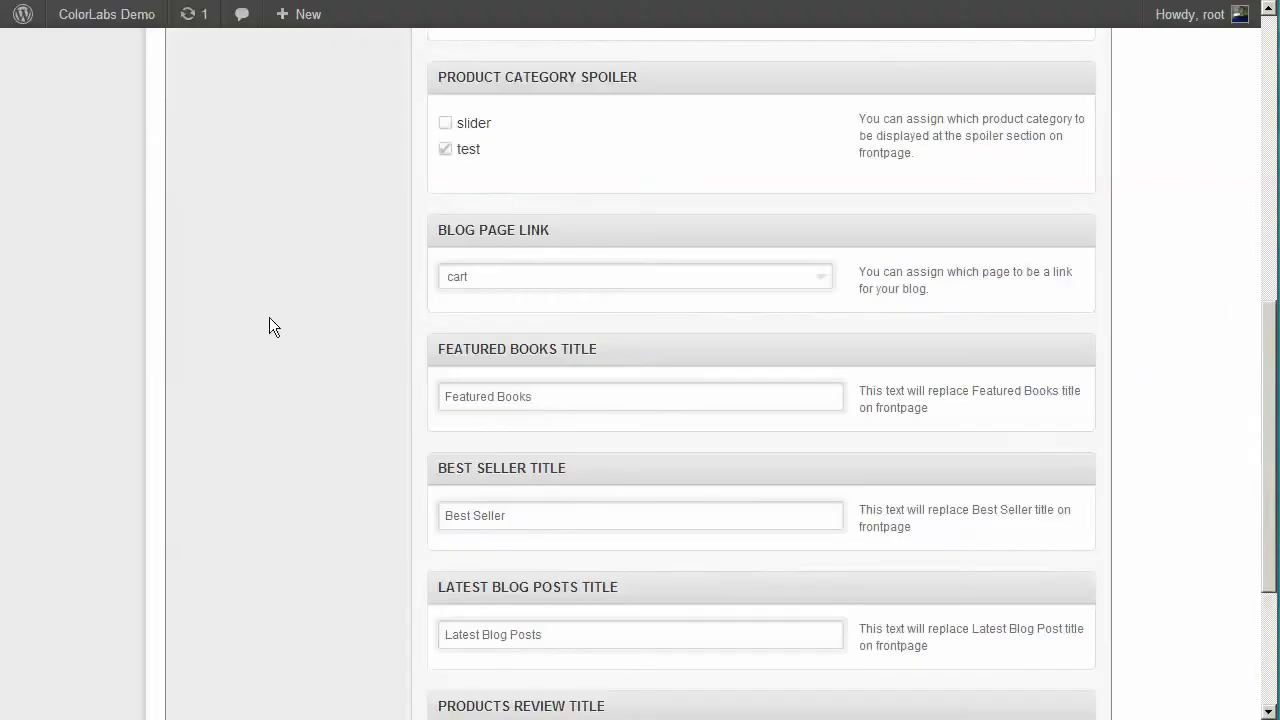
# - Start a new WordPress page and title it "blog"
pyautogui.scroll(10, 269, 317)
pyautogui.moveTo(47, 170)
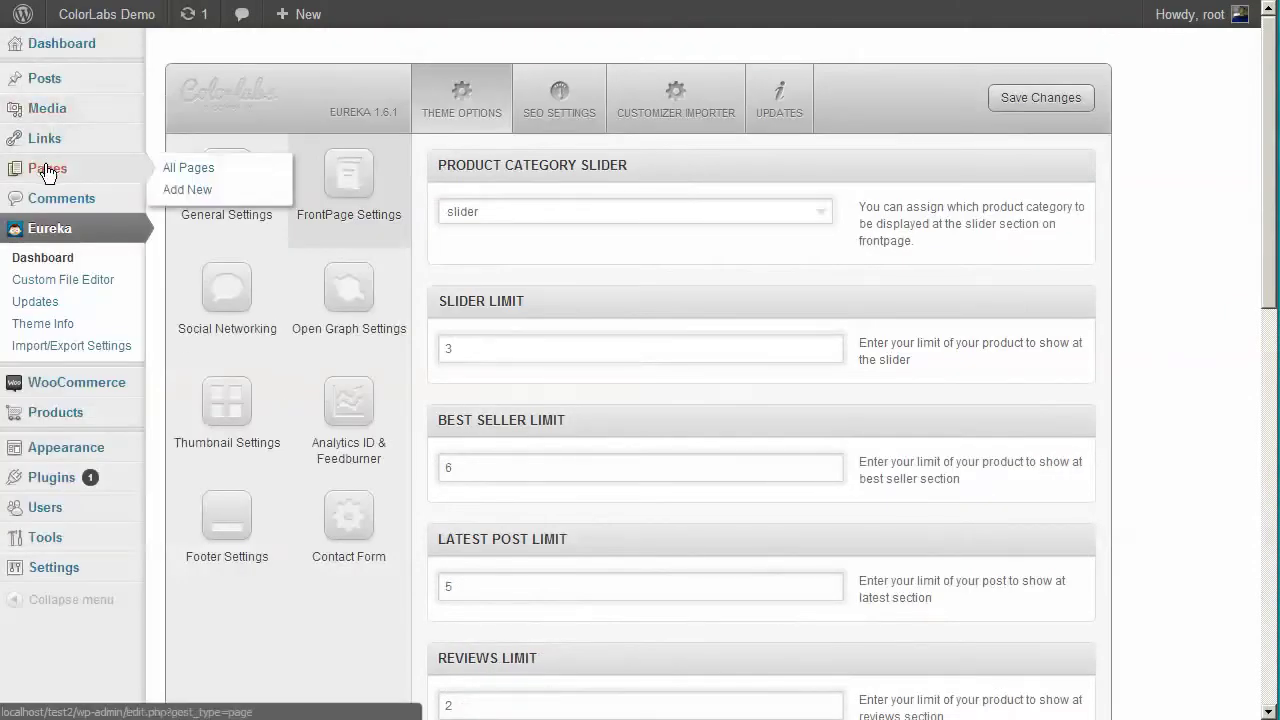
pyautogui.click(186, 195)
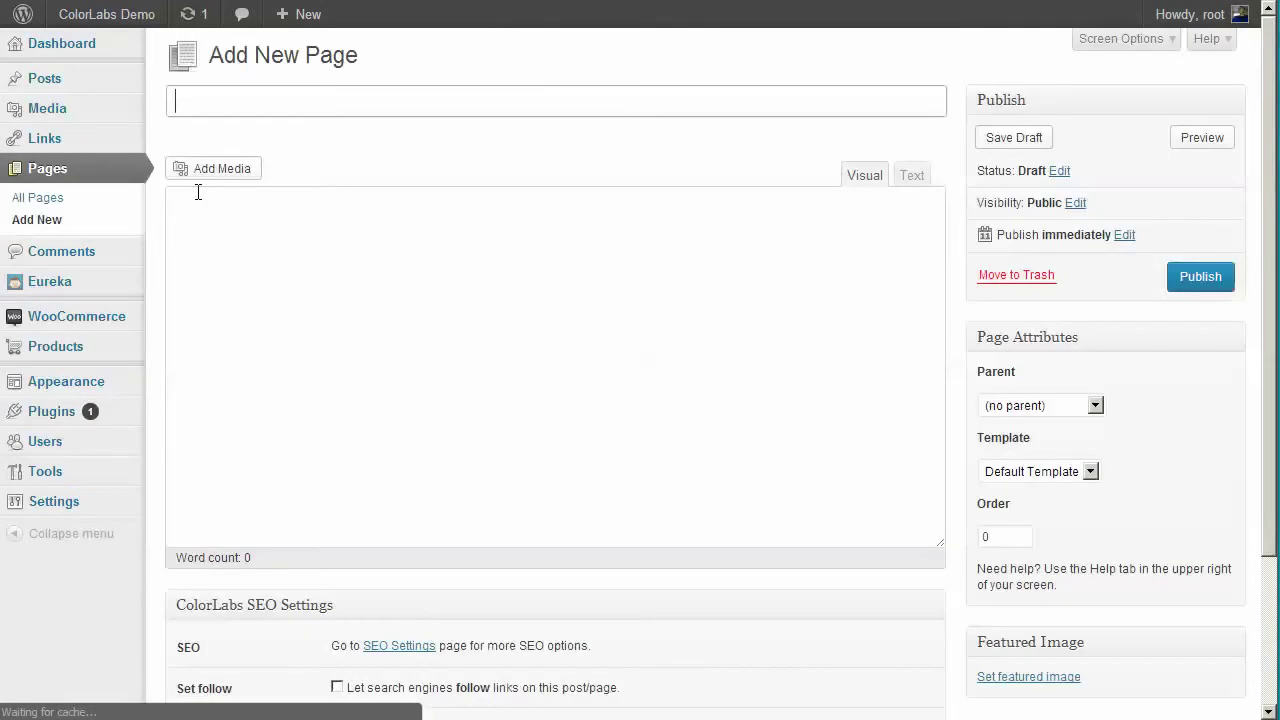
pyautogui.write('blog')
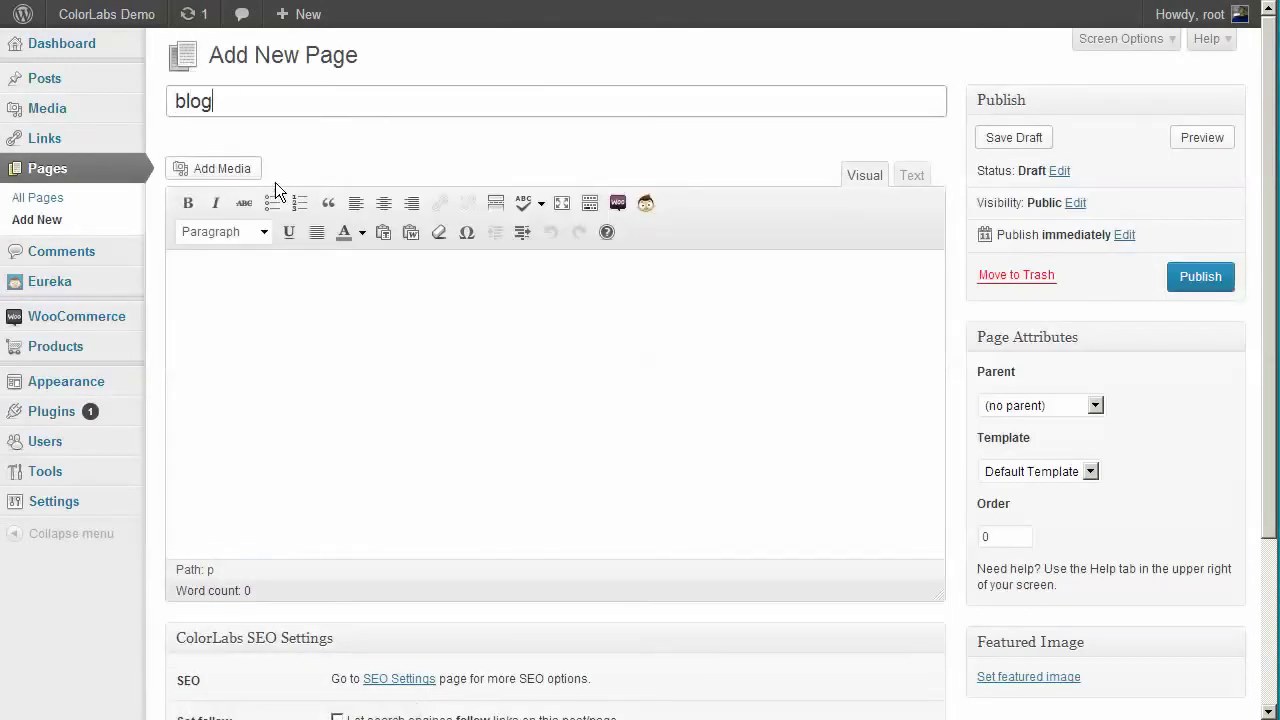
pyautogui.scroll(-1, 531, 206)
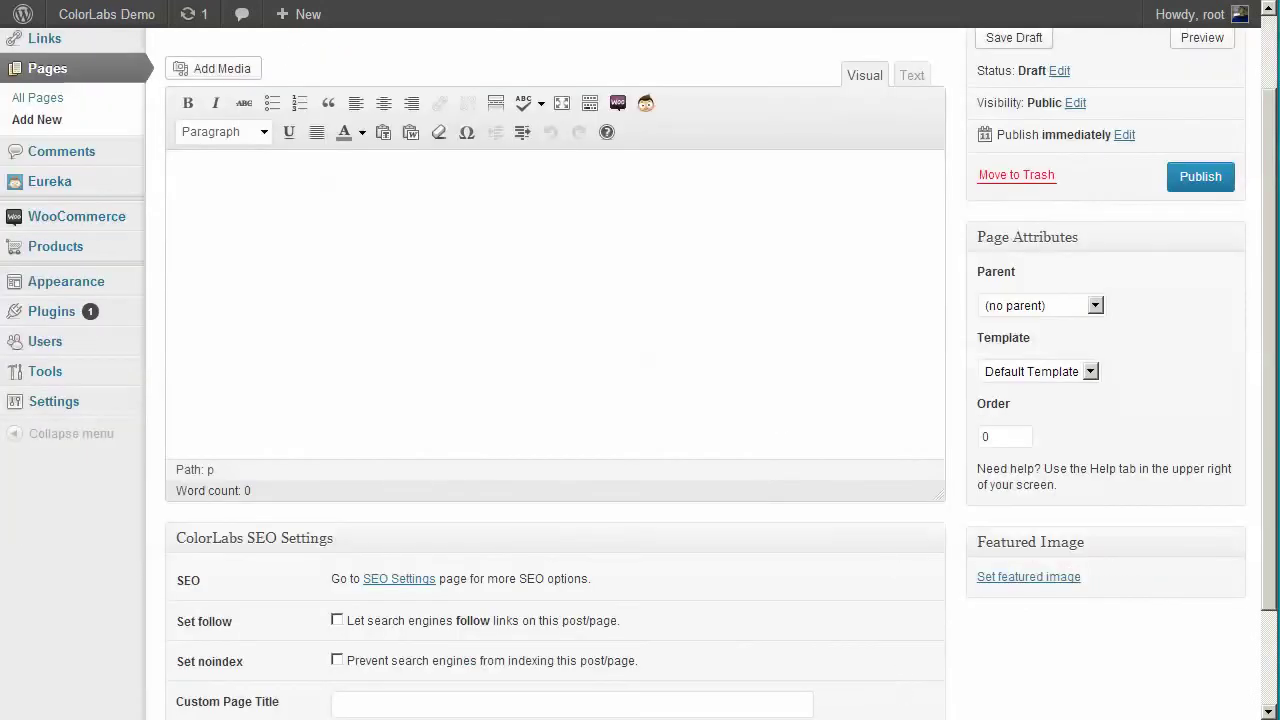
# - Replace the Notepad note with "to create a page template,"
pyautogui.hotkey('alt', 'Tab')
pyautogui.hotkey('ctrl', 'a')
pyautogui.write('to c')
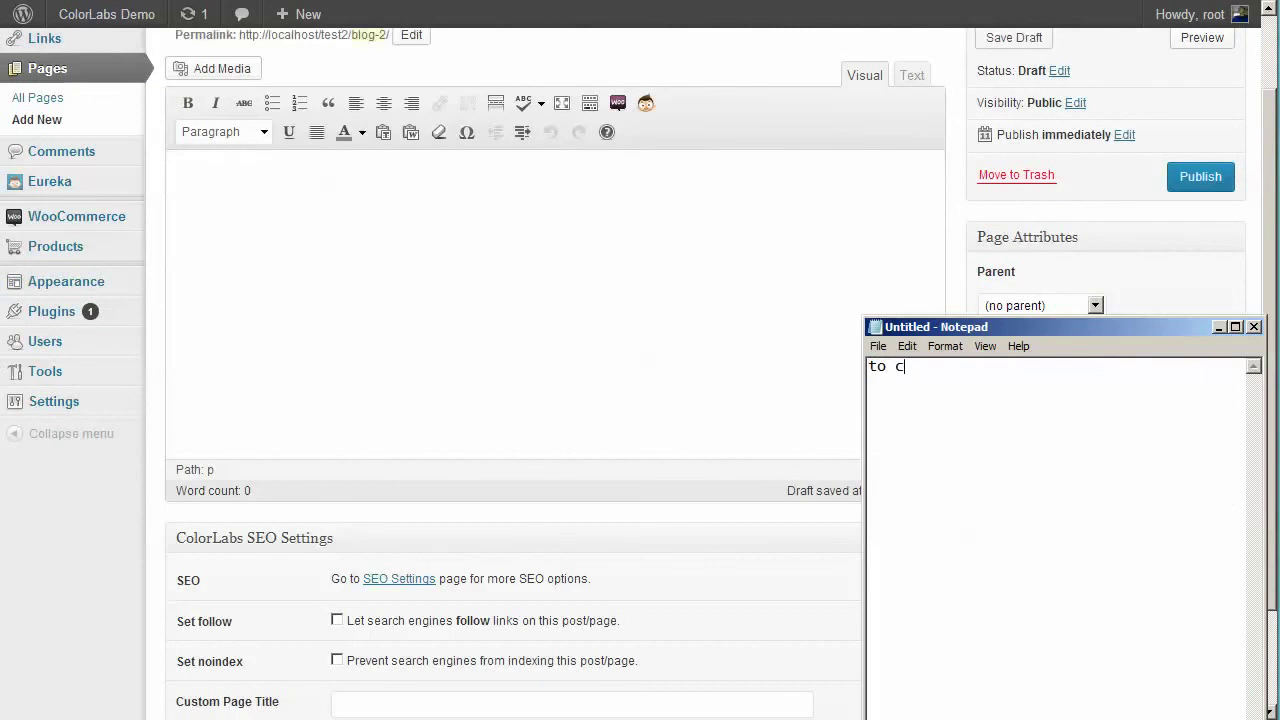
pyautogui.write('reate')
pyautogui.write(' a tem')
pyautogui.press('BackSpace')
pyautogui.press('BackSpace')
pyautogui.press('BackSpace')
pyautogui.write('page template,')
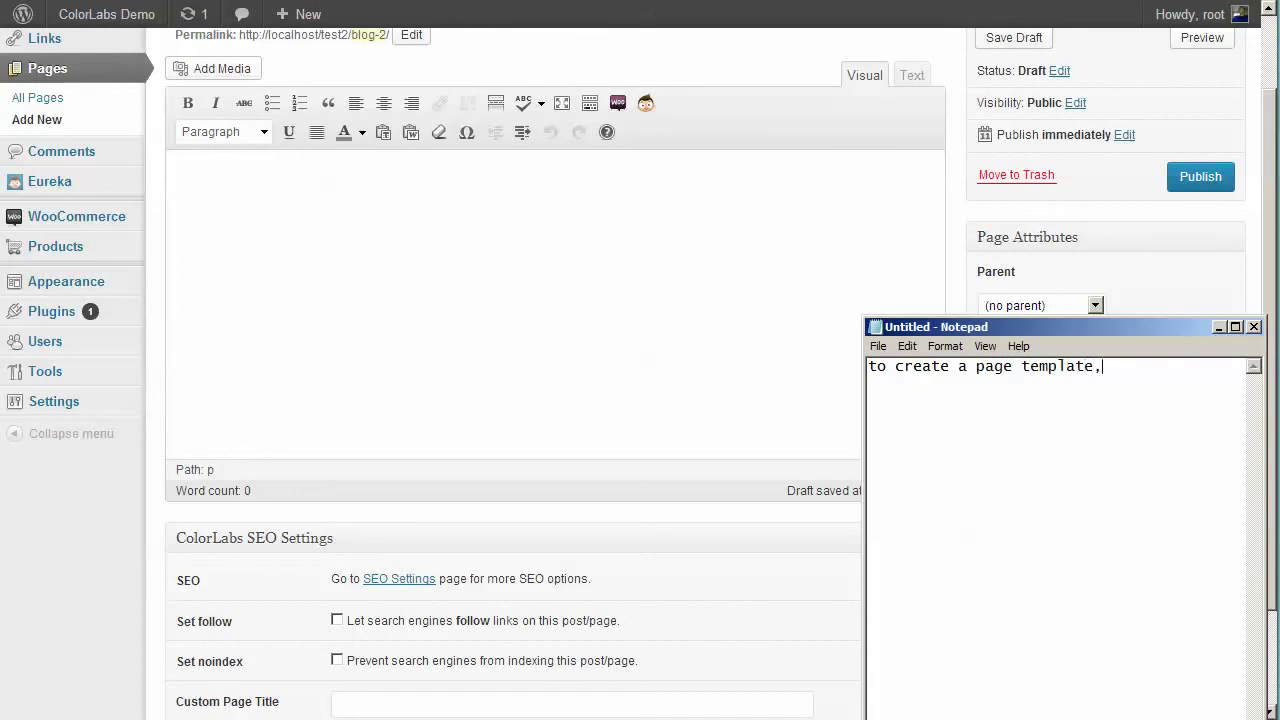
# - Continue the note with "you just need to type the page title then choose which template you want to create"
pyautogui.write(' you just need to c')
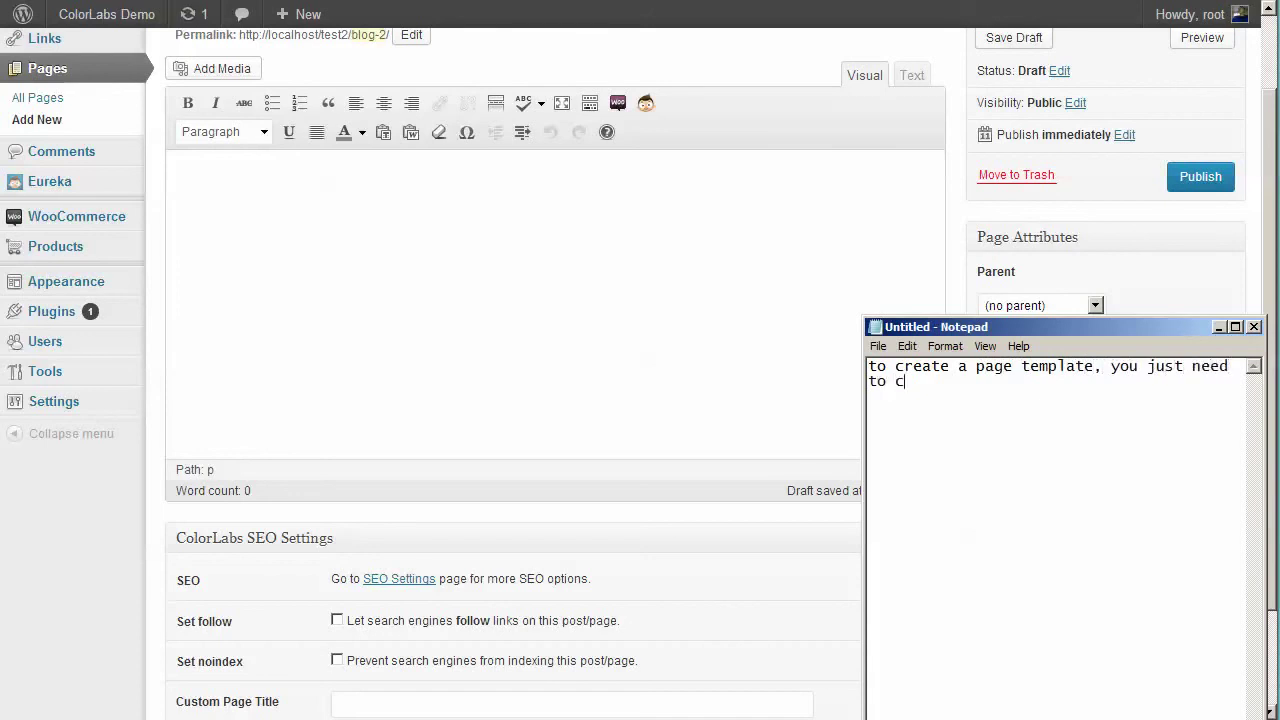
pyautogui.write('reat')
pyautogui.press('BackSpace')
pyautogui.press('BackSpace')
pyautogui.press('BackSpace')
pyautogui.press('BackSpace')
pyautogui.press('BackSpace')
pyautogui.write('type the page title the')
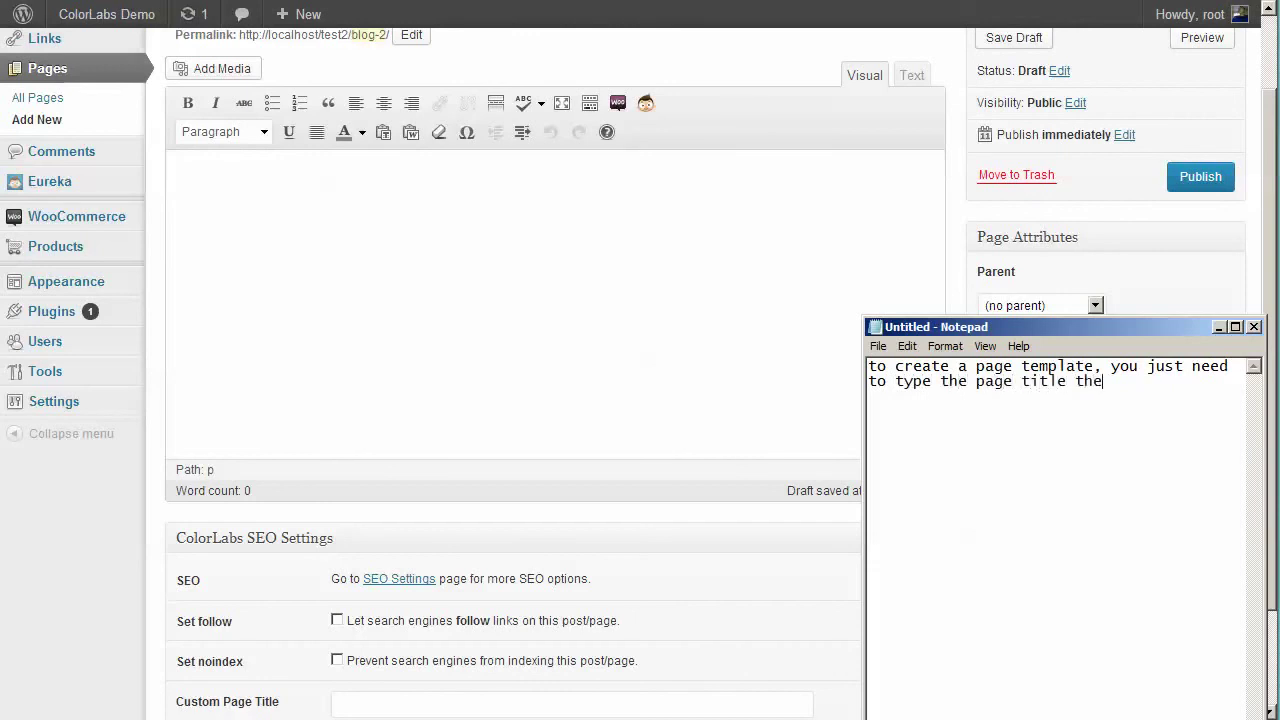
pyautogui.write('n choose which template you want ')
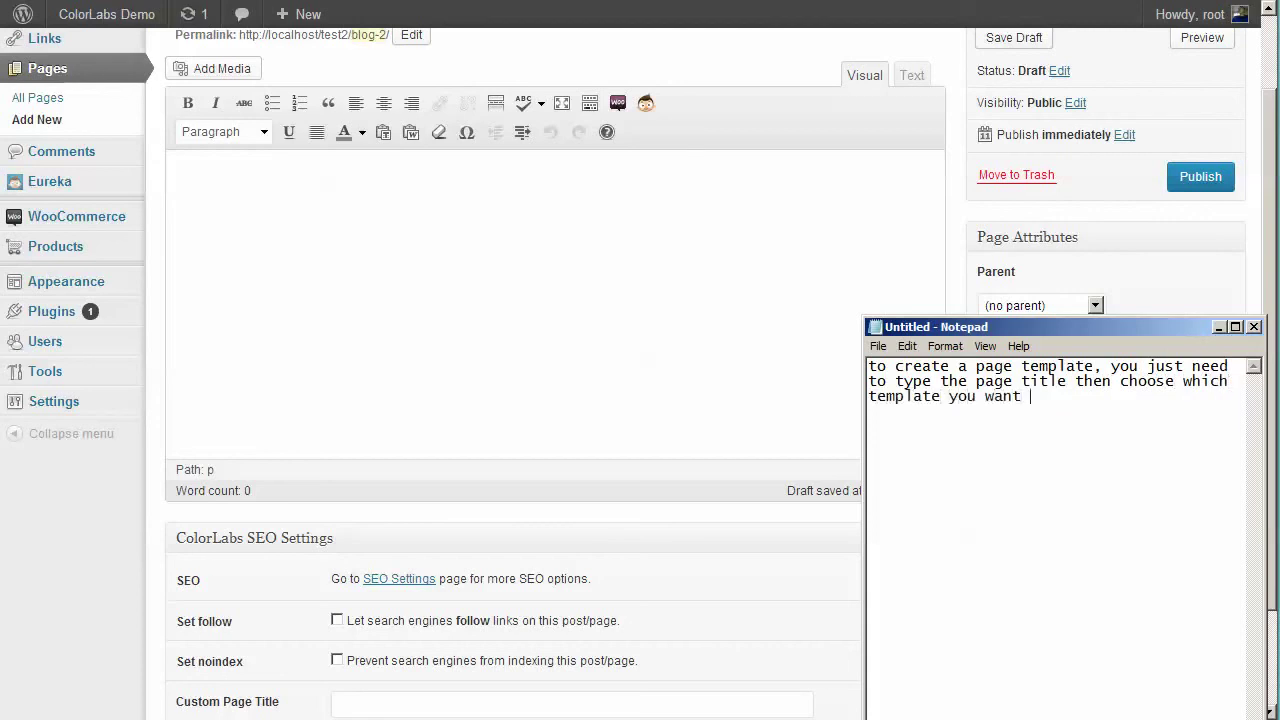
pyautogui.write('to create')
pyautogui.press('BackSpace')
pyautogui.press('BackSpace')
pyautogui.press('BackSpace')
pyautogui.write('eate')
# - Assign the Blog template to the new page in its page attributes
pyautogui.click(781, 286)
pyautogui.click(1088, 371)
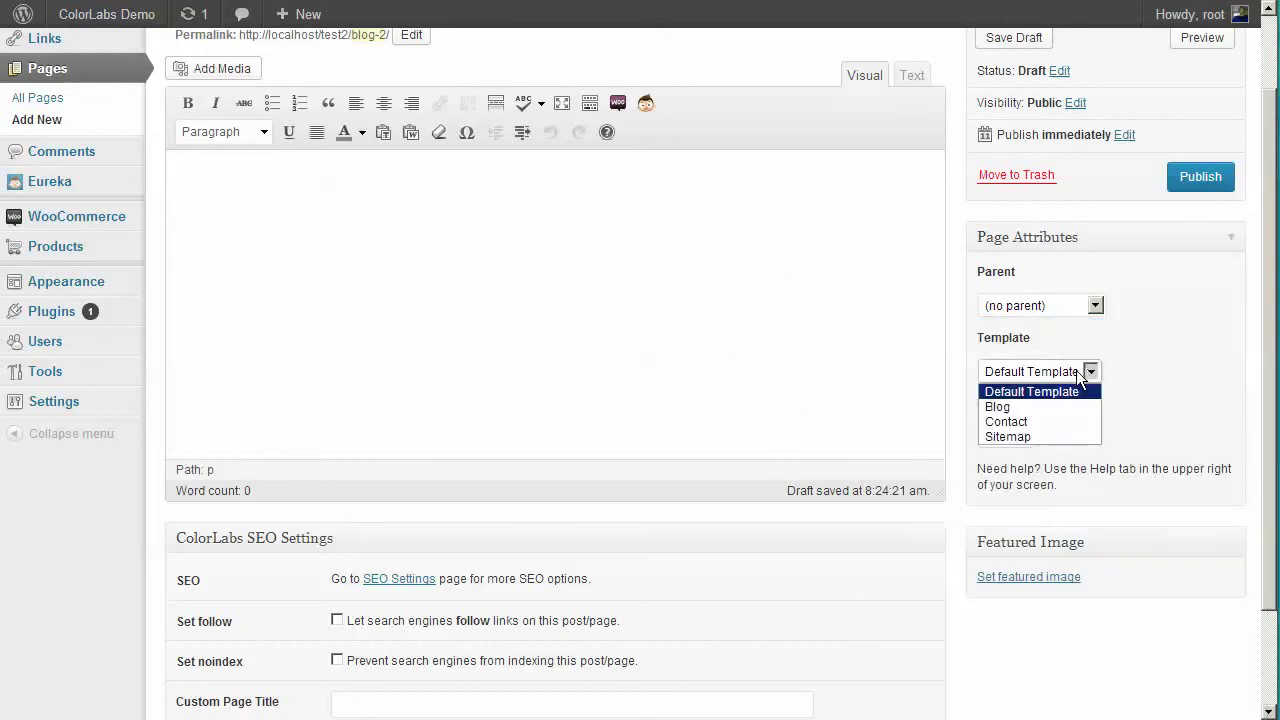
pyautogui.click(1036, 405)
# - Add a new paragraph to the Notepad note reading "there are 2 other page template which you can use:"
pyautogui.hotkey('alt', 'Tab')
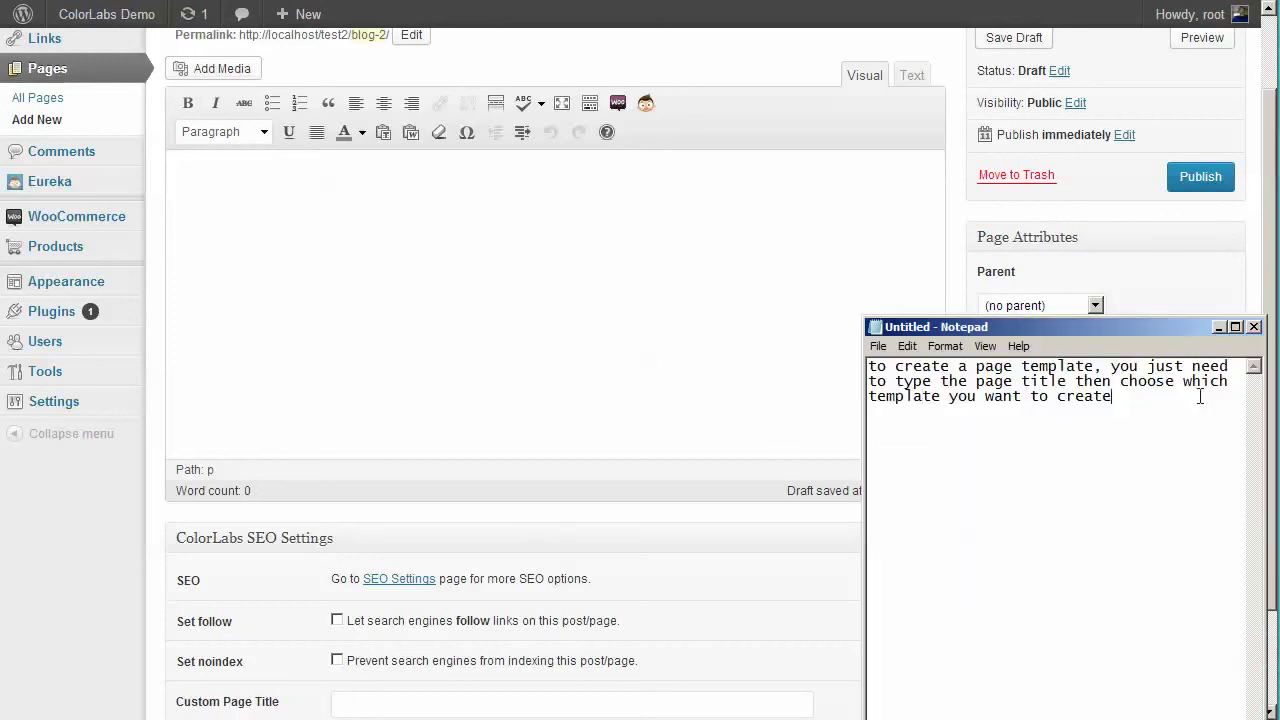
pyautogui.write('there are 2 other')
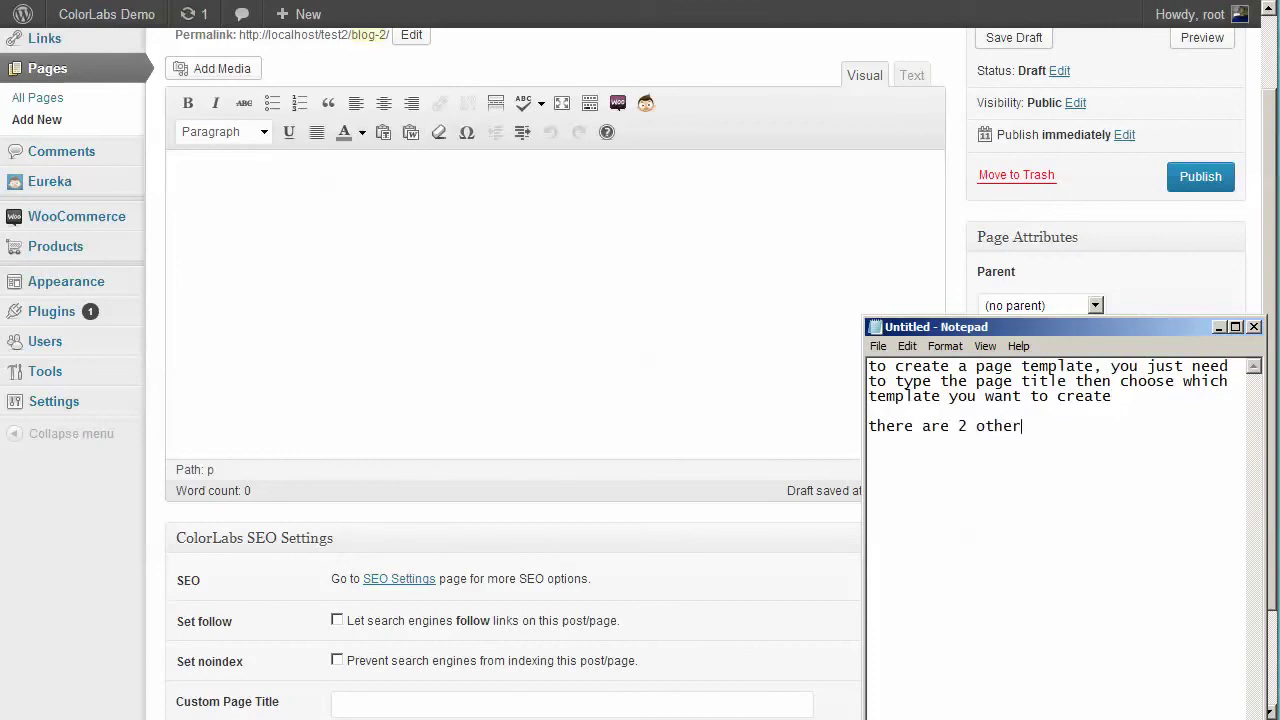
pyautogui.write('s')
pyautogui.write(' page template')
pyautogui.write(' which y')
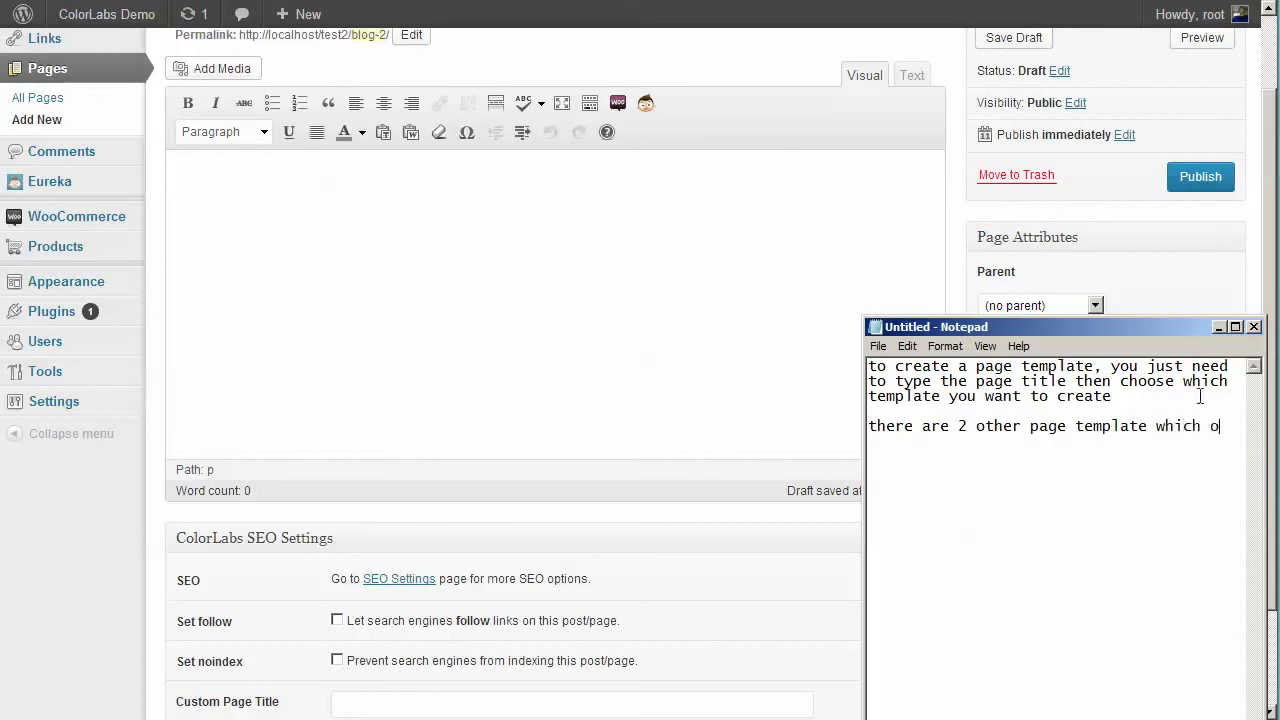
pyautogui.write('ou can use')
# - List the two other templates in the note as "1. sitemap" and "2. contact"
pyautogui.write('1. sitempa')
pyautogui.press('Return')
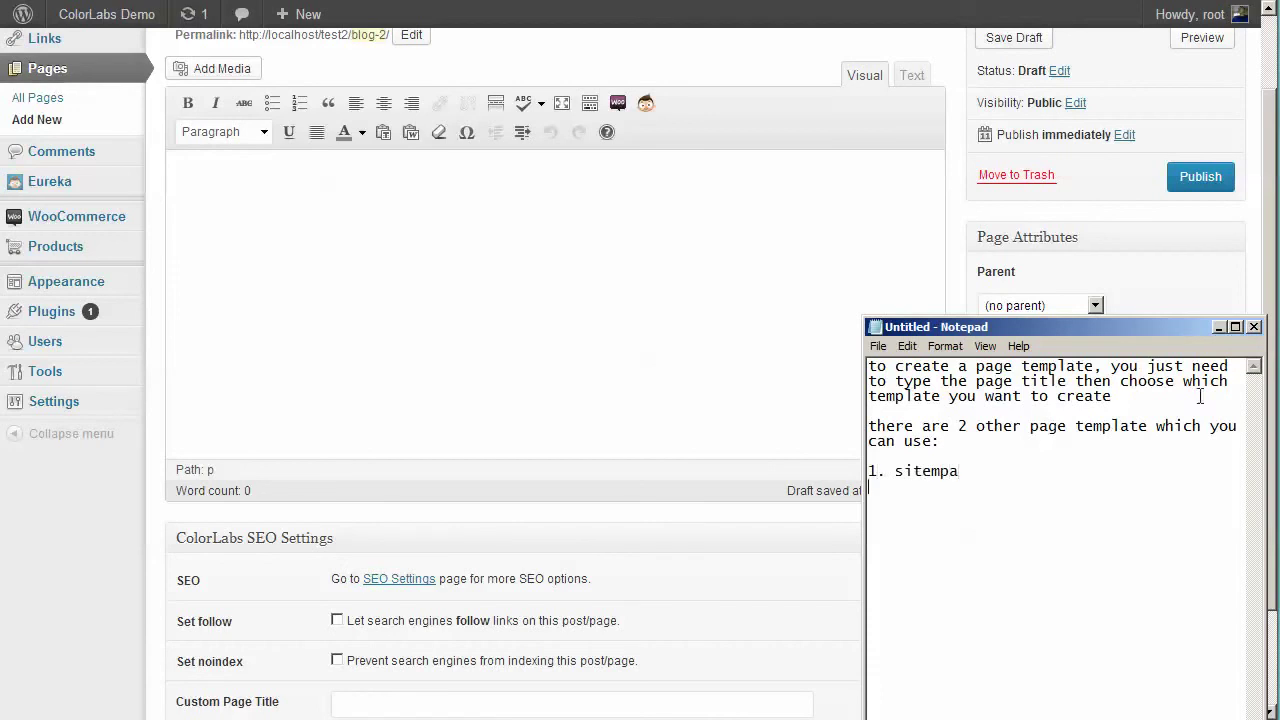
pyautogui.press('BackSpace')
pyautogui.press('BackSpace')
pyautogui.press('BackSpace')
pyautogui.write('ap')
pyautogui.press('Return')
pyautogui.write('2. contact  thw')
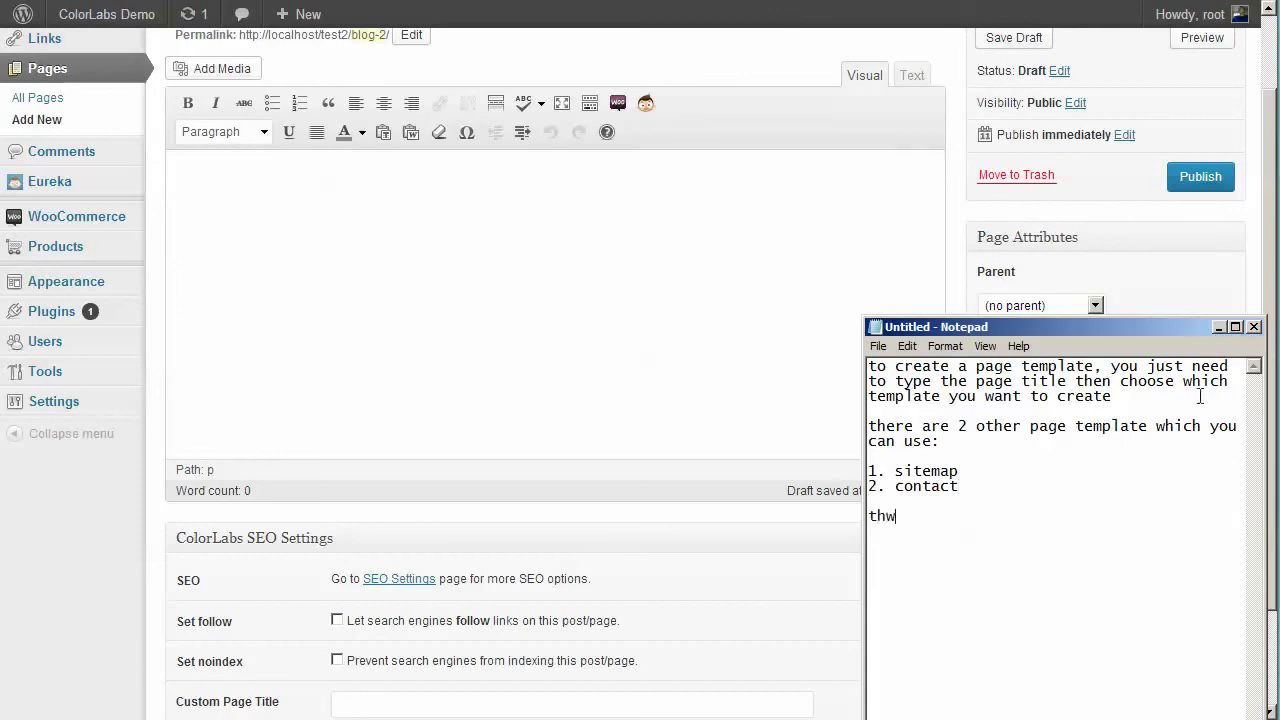
# - Finish the Notepad note with the line "the way to create it is also the same"
pyautogui.press('BackSpace')
pyautogui.write('e way to crea')
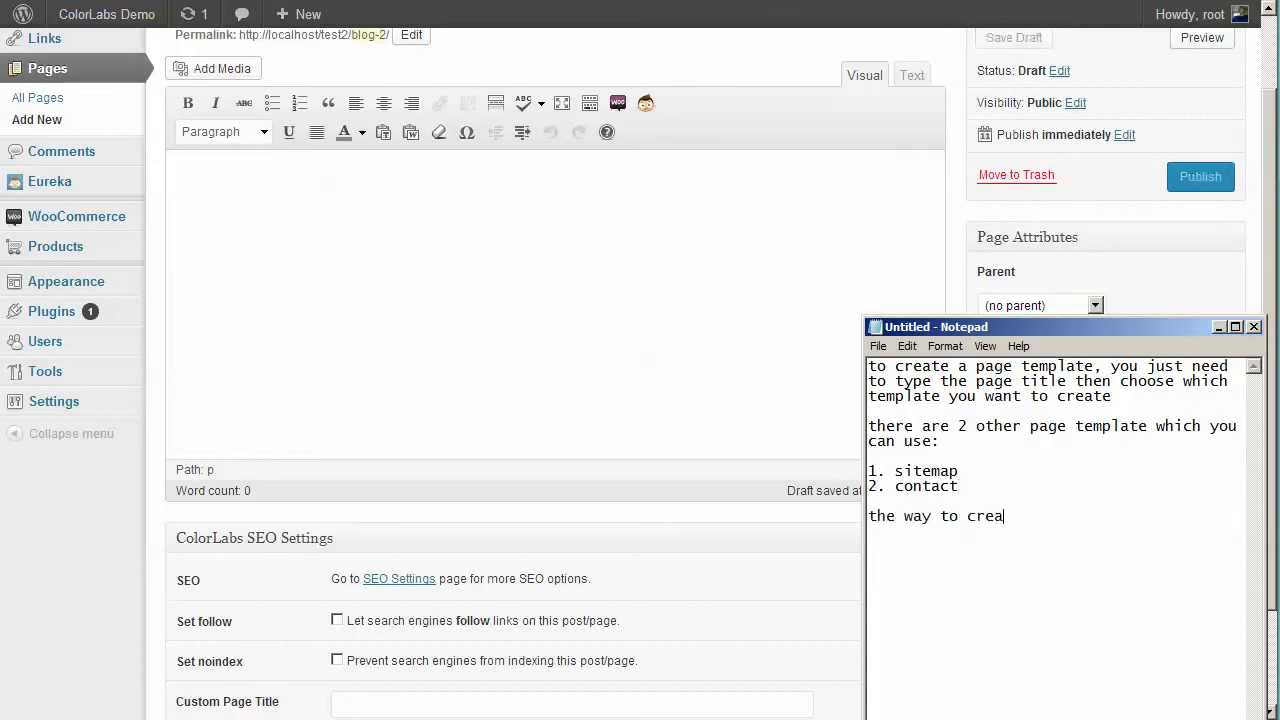
pyautogui.write('te it is also the same')
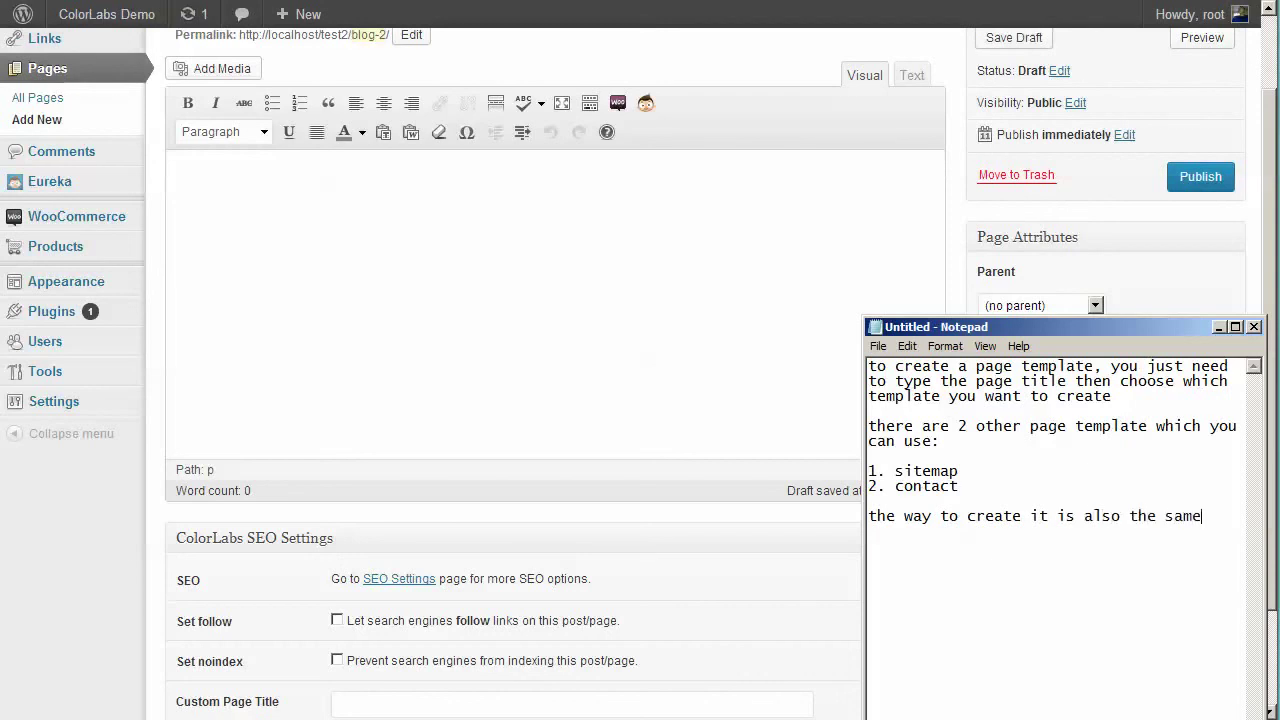
# - Return to the new blog page in WordPress and publish it
pyautogui.click(868, 221)
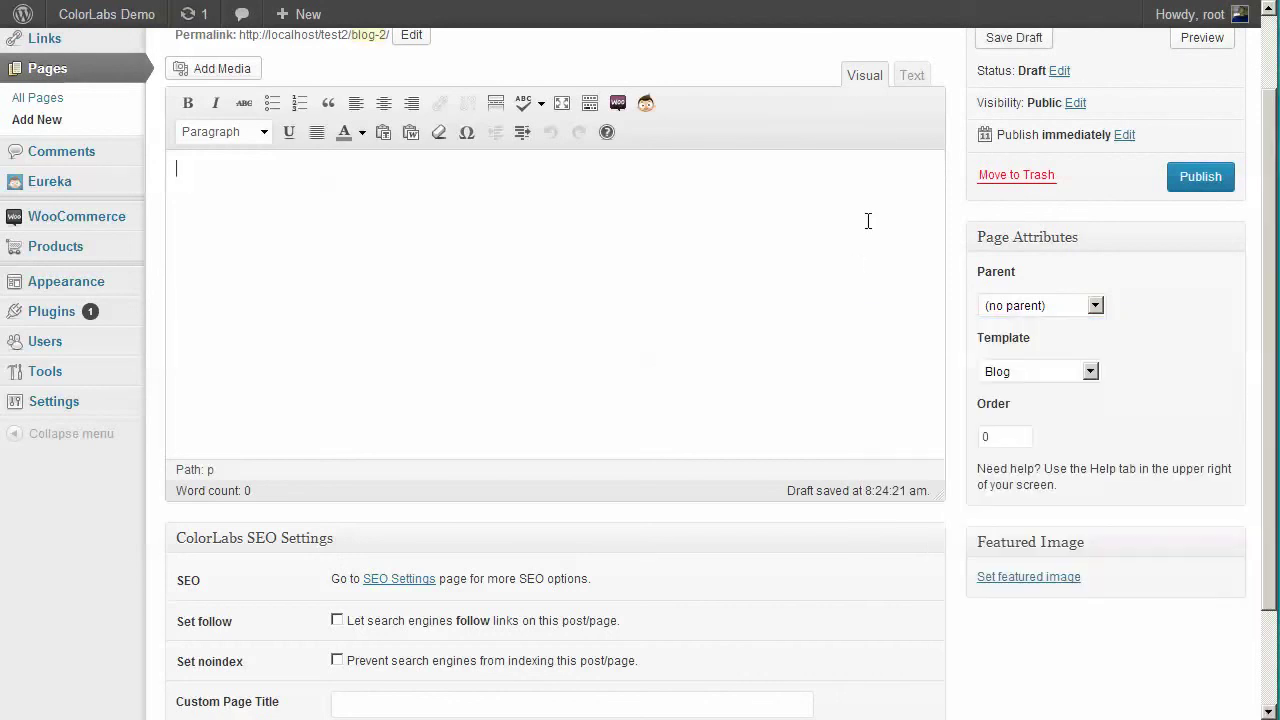
pyautogui.click(1210, 186)
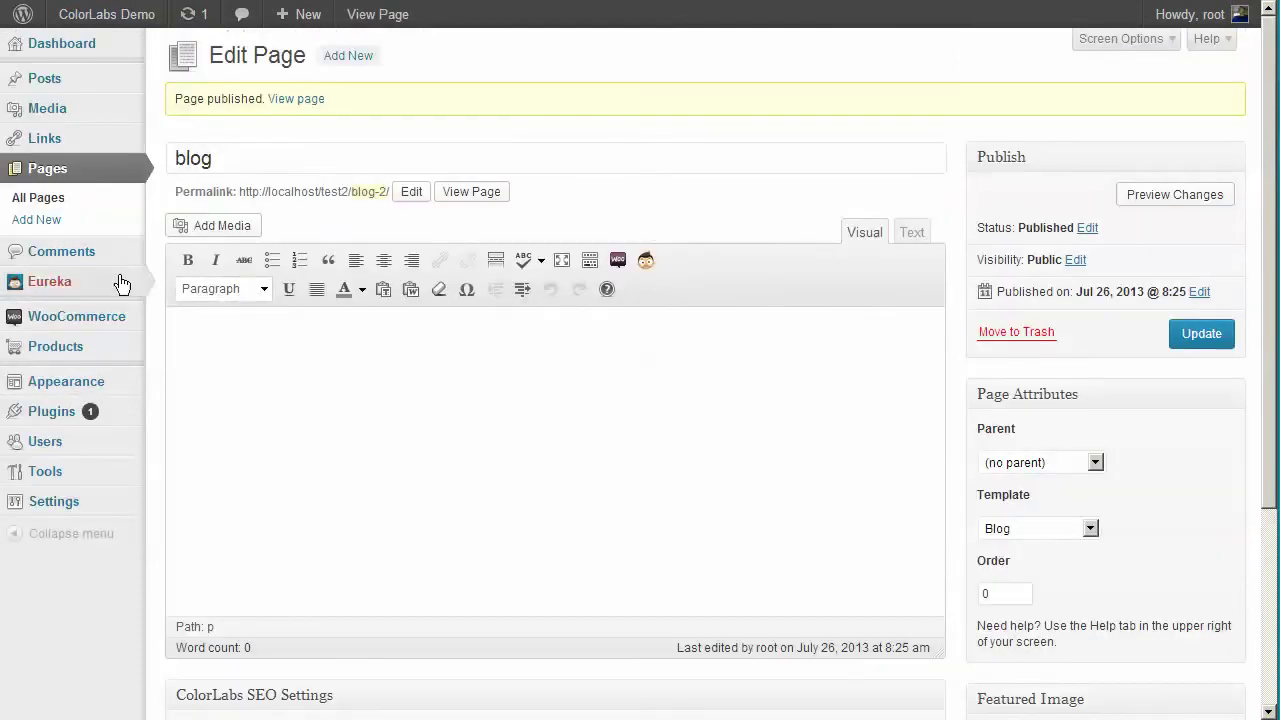
# - Open the Eureka theme options and load the FrontPage Settings into the customizing area
pyautogui.moveTo(120, 283)
pyautogui.click(220, 327)
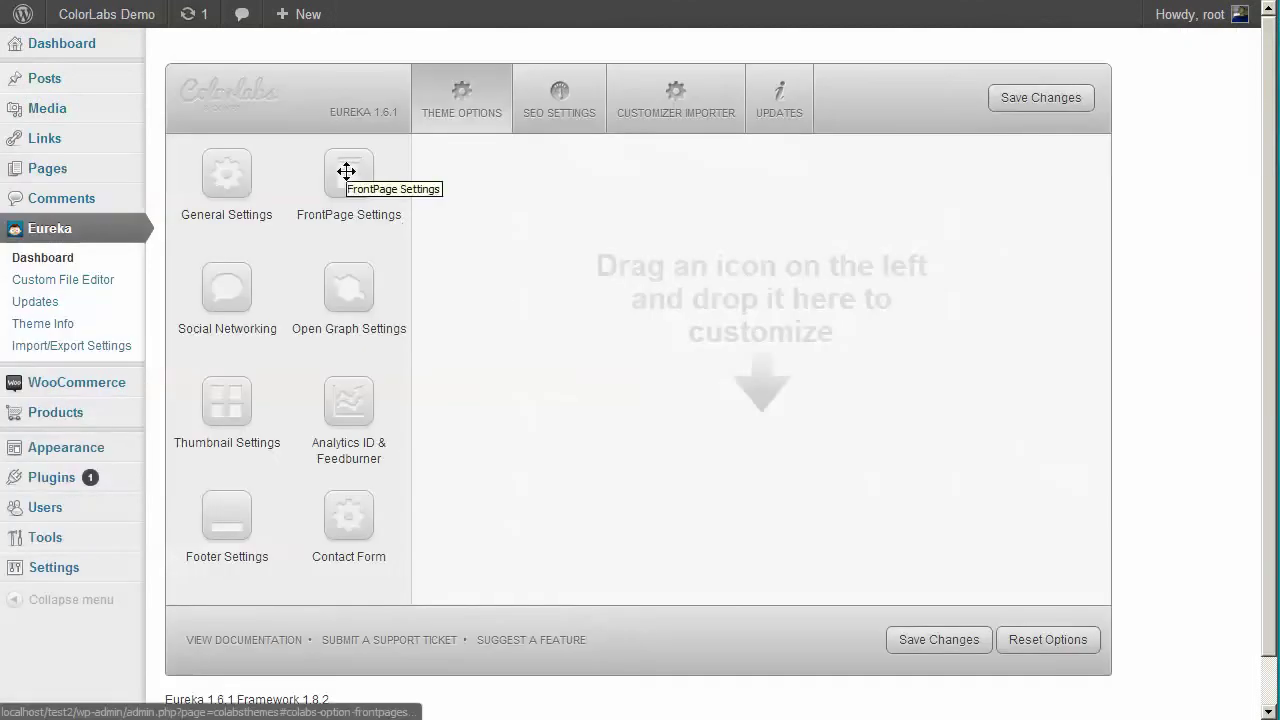
pyautogui.moveTo(346, 174); pyautogui.dragTo(700, 330)
# - Set the Blog Page Link to blog-2 and save the theme option changes
pyautogui.scroll(-5, 700, 330)
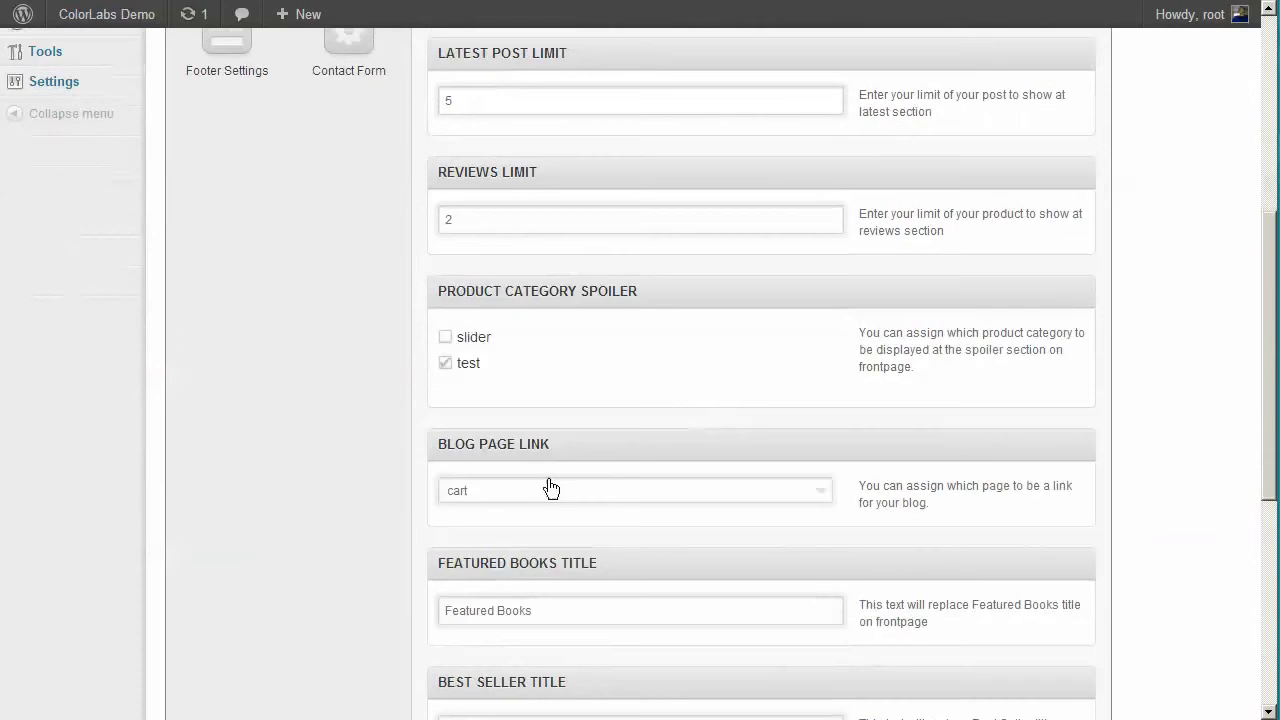
pyautogui.click(551, 488)
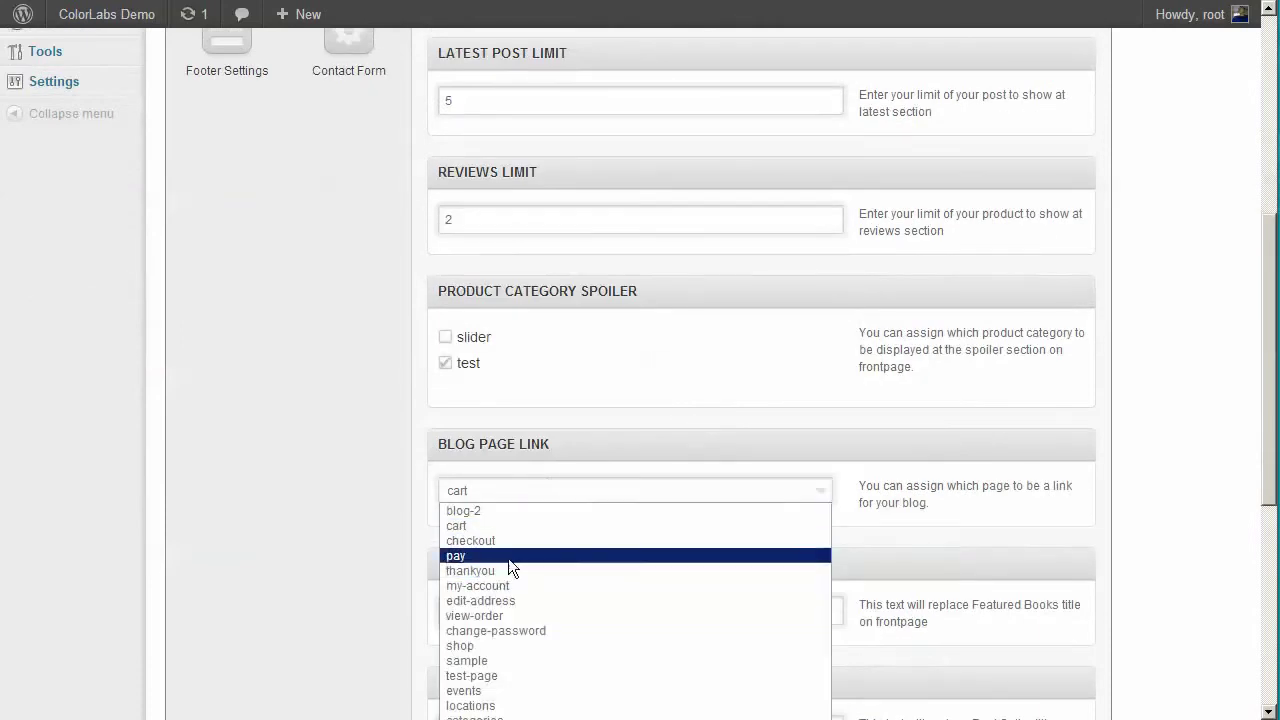
pyautogui.click(483, 512)
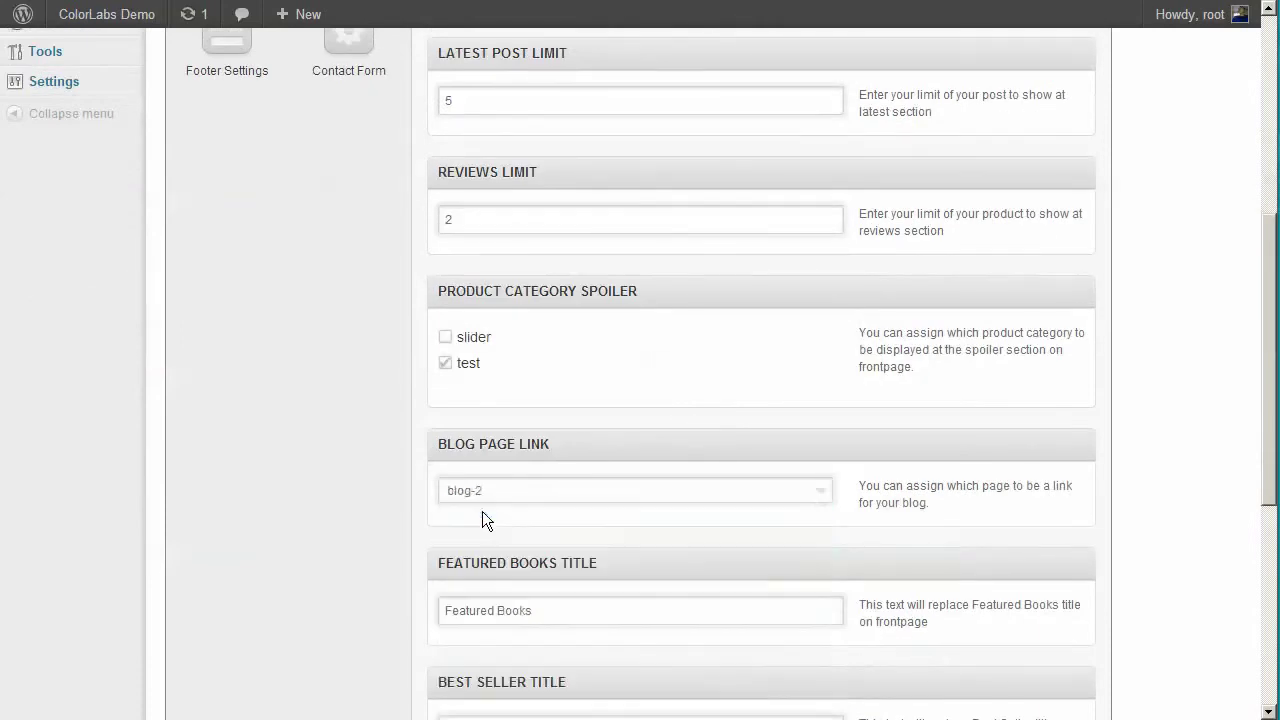
pyautogui.scroll(5, 1000, 400)
pyautogui.click(1033, 100)
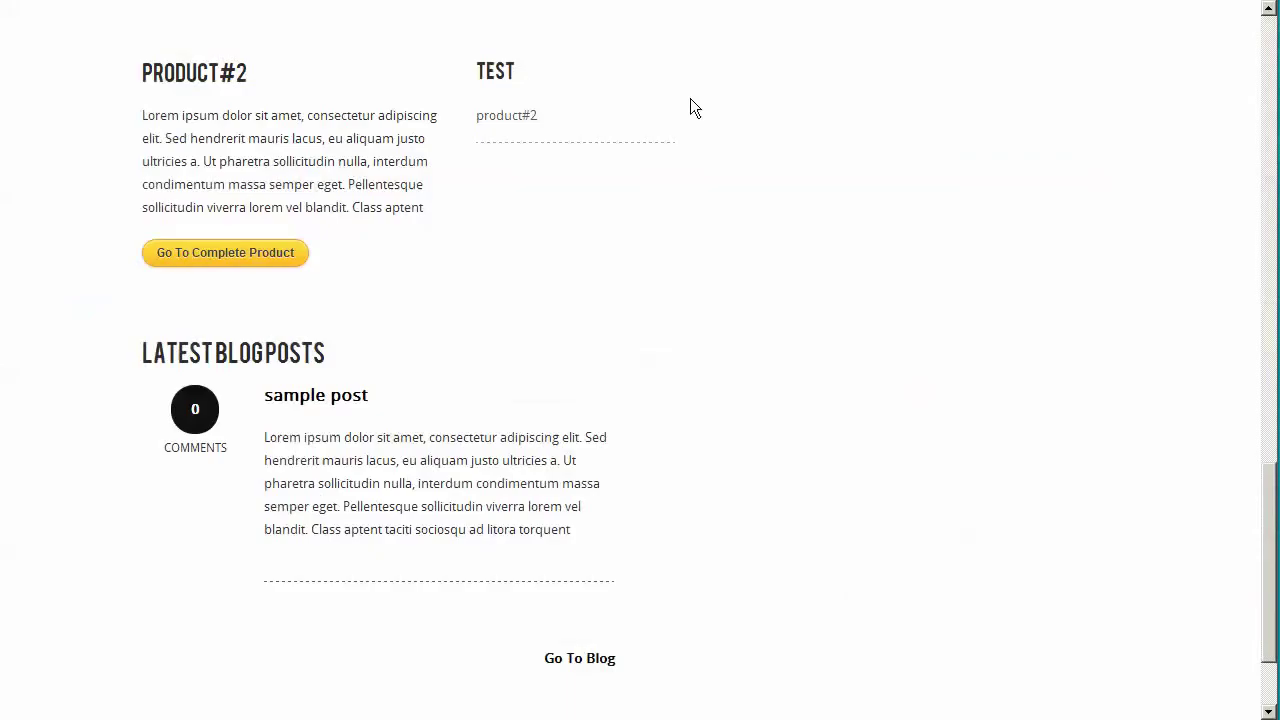
# - Reload the site's front page and find the Go To Blog link below Latest Blog Posts
pyautogui.rightClick(693, 110)
pyautogui.click(719, 168)
pyautogui.scroll(-3, 710, 260)
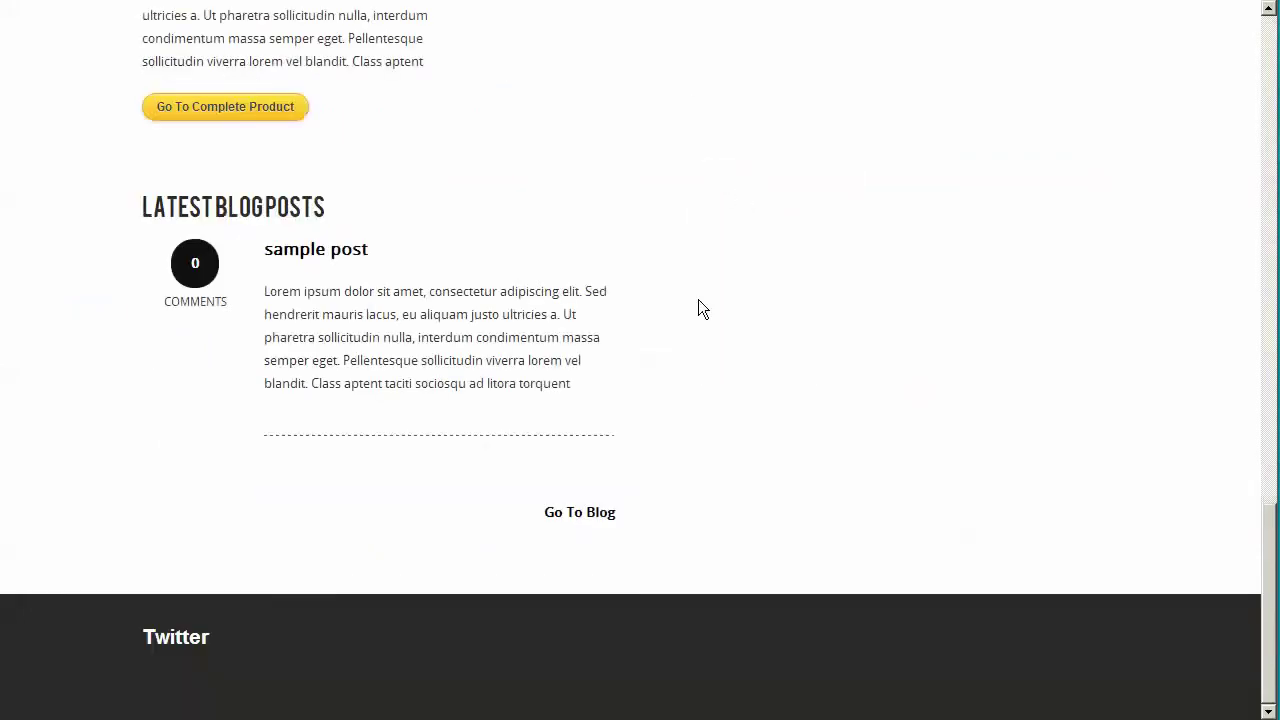
# - Follow the Go To Blog link on the front page and look over the blog page down to its load-more control
pyautogui.click(569, 516)
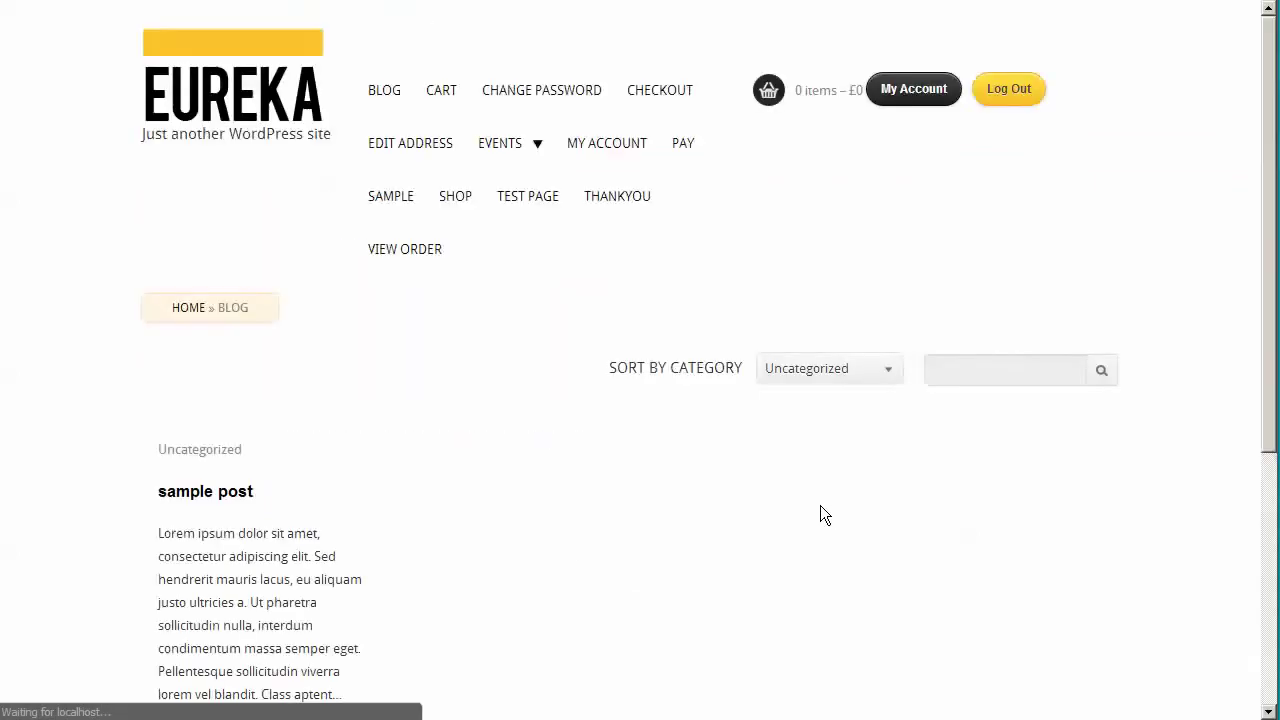
pyautogui.scroll(-4, 797, 495)
pyautogui.scroll(-2, 797, 497)
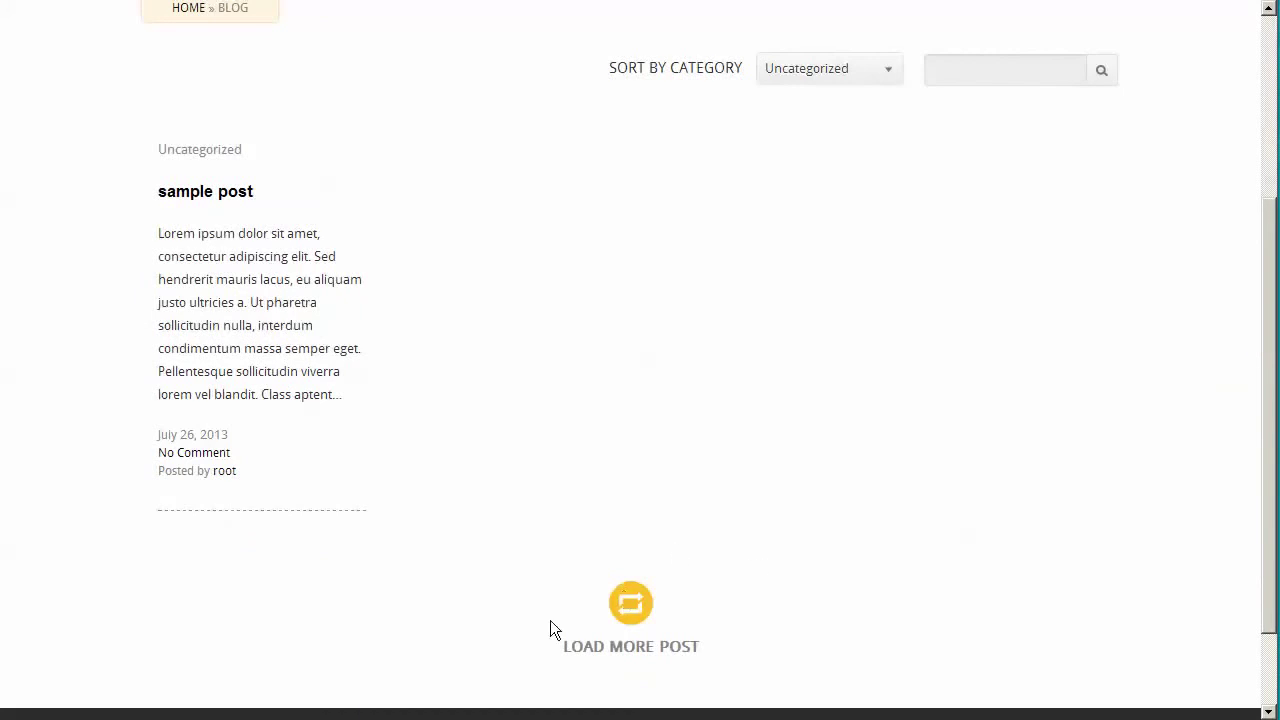
# - Switch to Notepad and replace the note with "this is the blog page template"
pyautogui.click(800, 712)
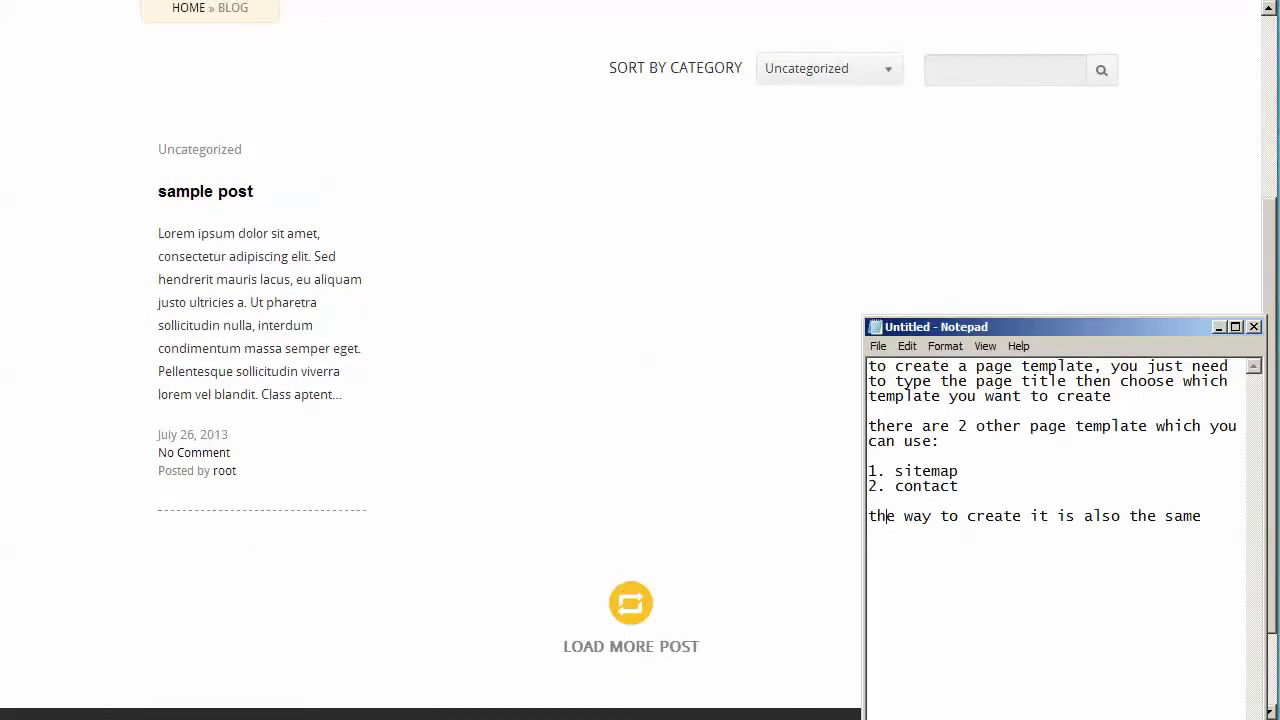
pyautogui.hotkey('ctrl', 'a')
pyautogui.press('BackSpace')
pyautogui.write('this is t')
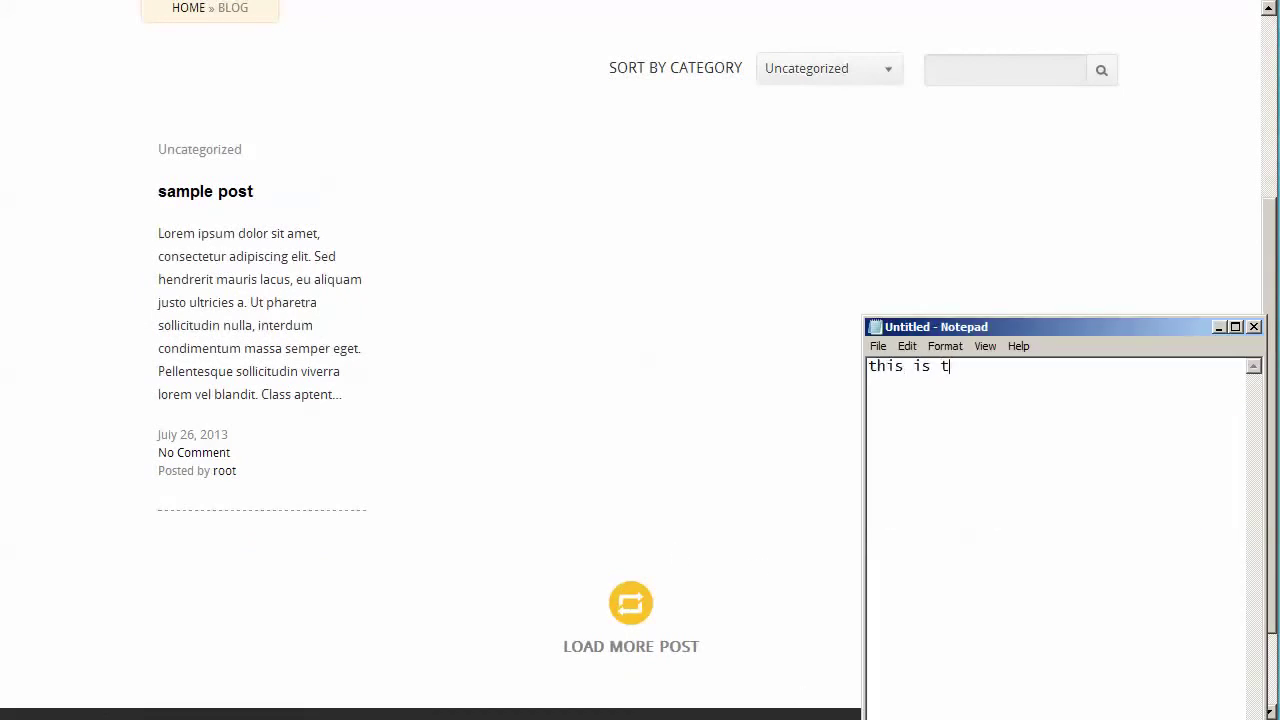
pyautogui.write('he blog page template')
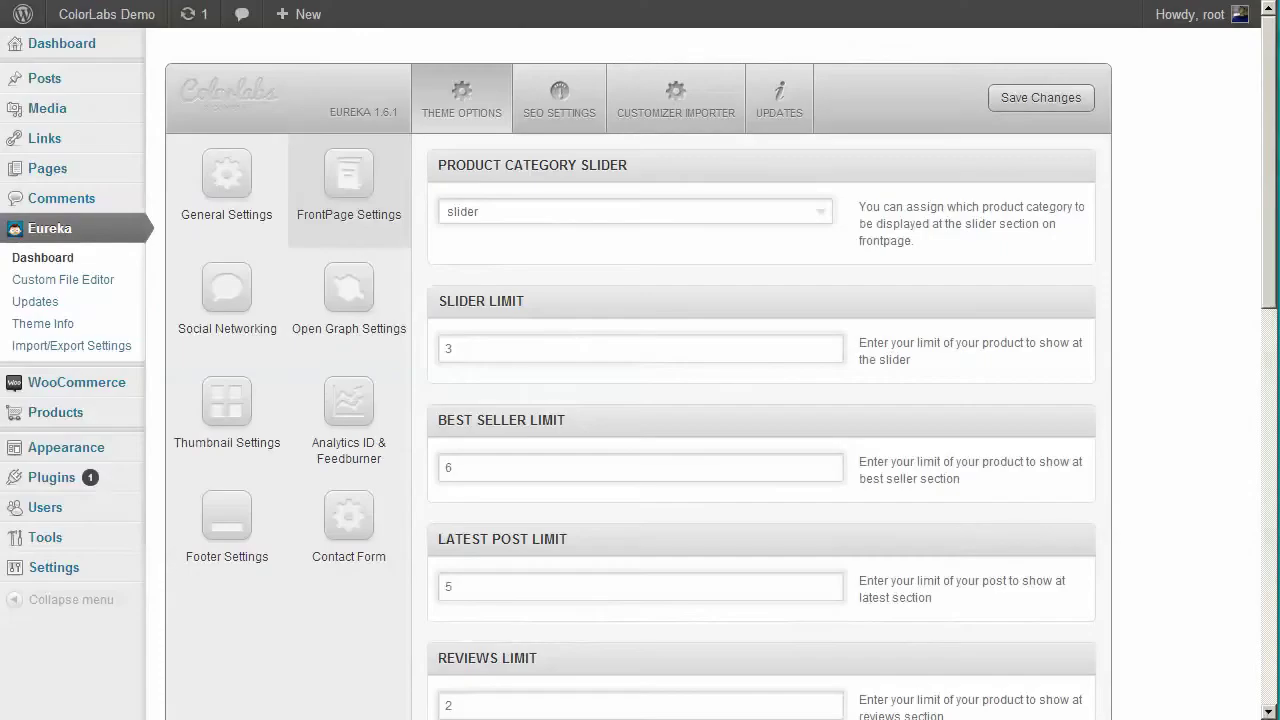
# - Bring the Featured Books Title option into view and replace the Notepad note with "next option is to type a title for featured section"
pyautogui.scroll(-6, 553, 324)
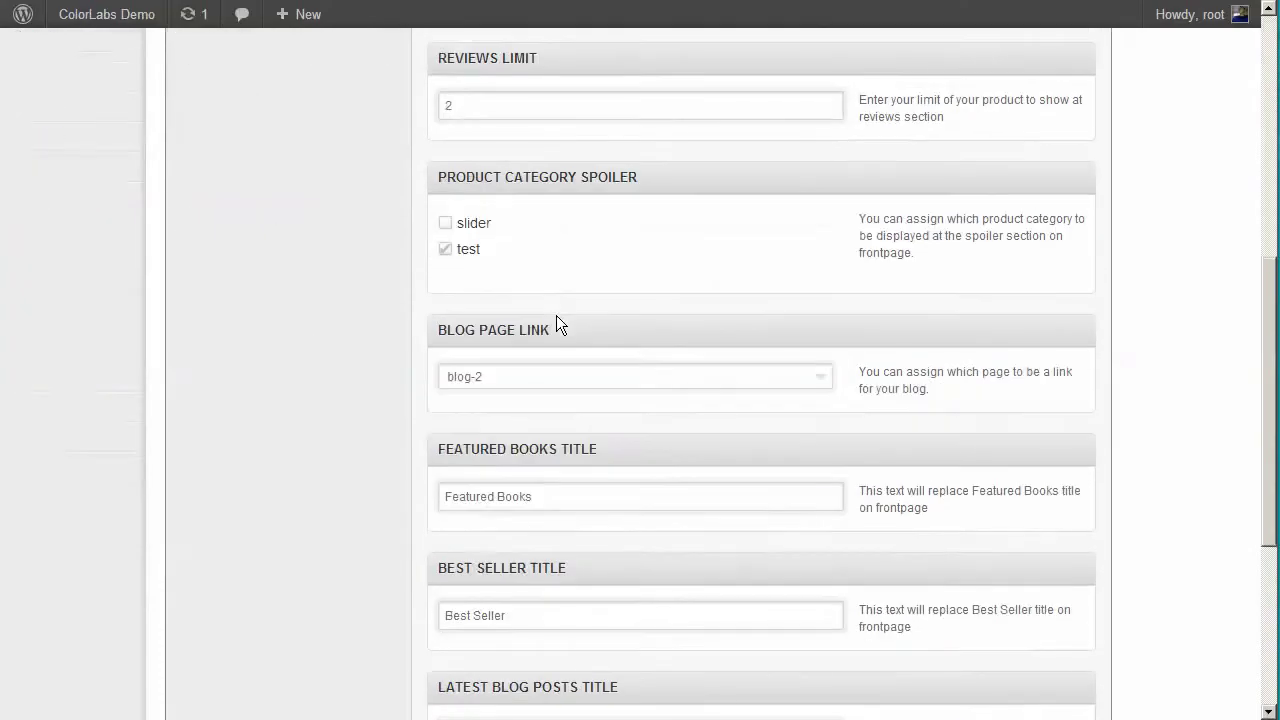
pyautogui.scroll(-1, 556, 318)
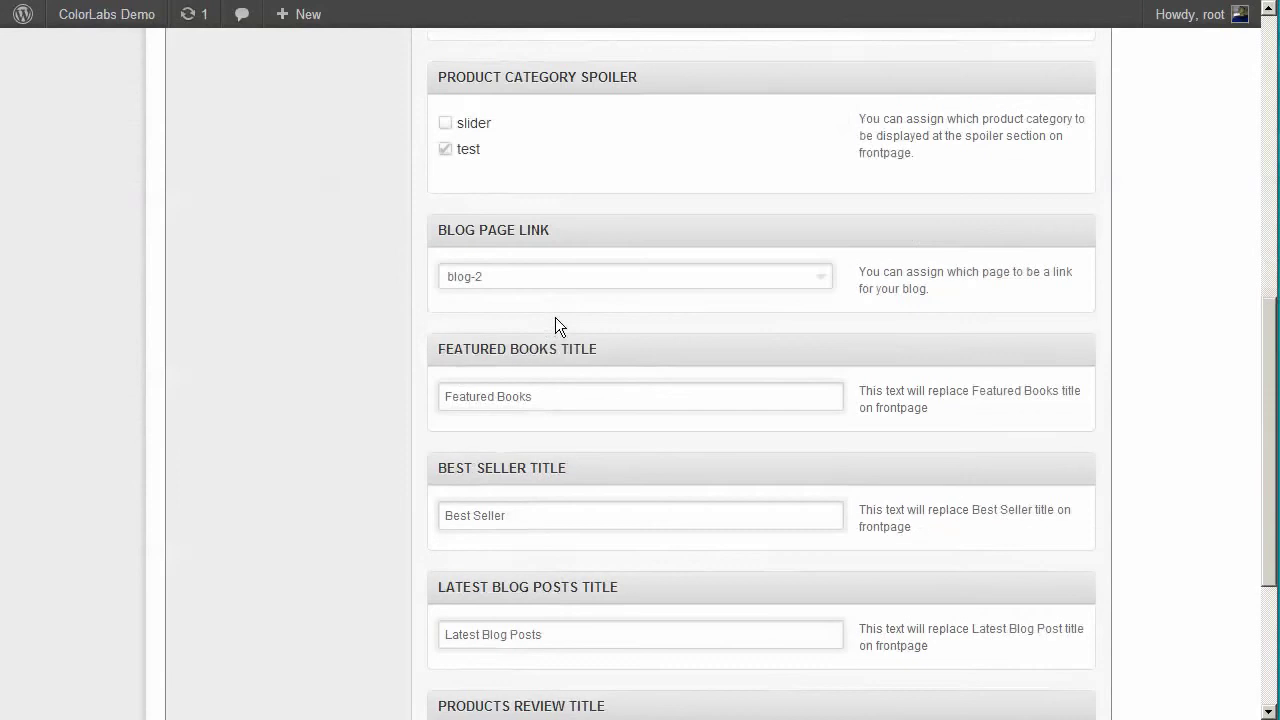
pyautogui.hotkey('alt', 'Tab')
pyautogui.hotkey('ctrl', 'a')
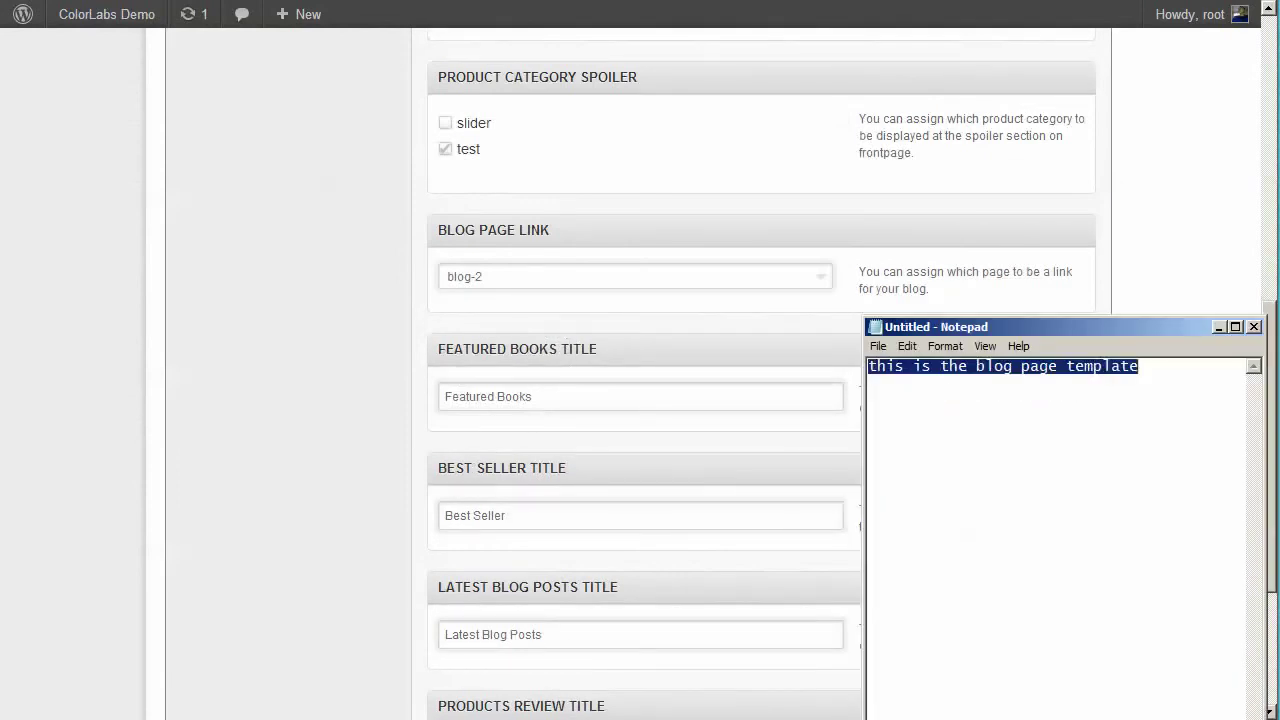
pyautogui.press('BackSpace')
pyautogui.write('next')
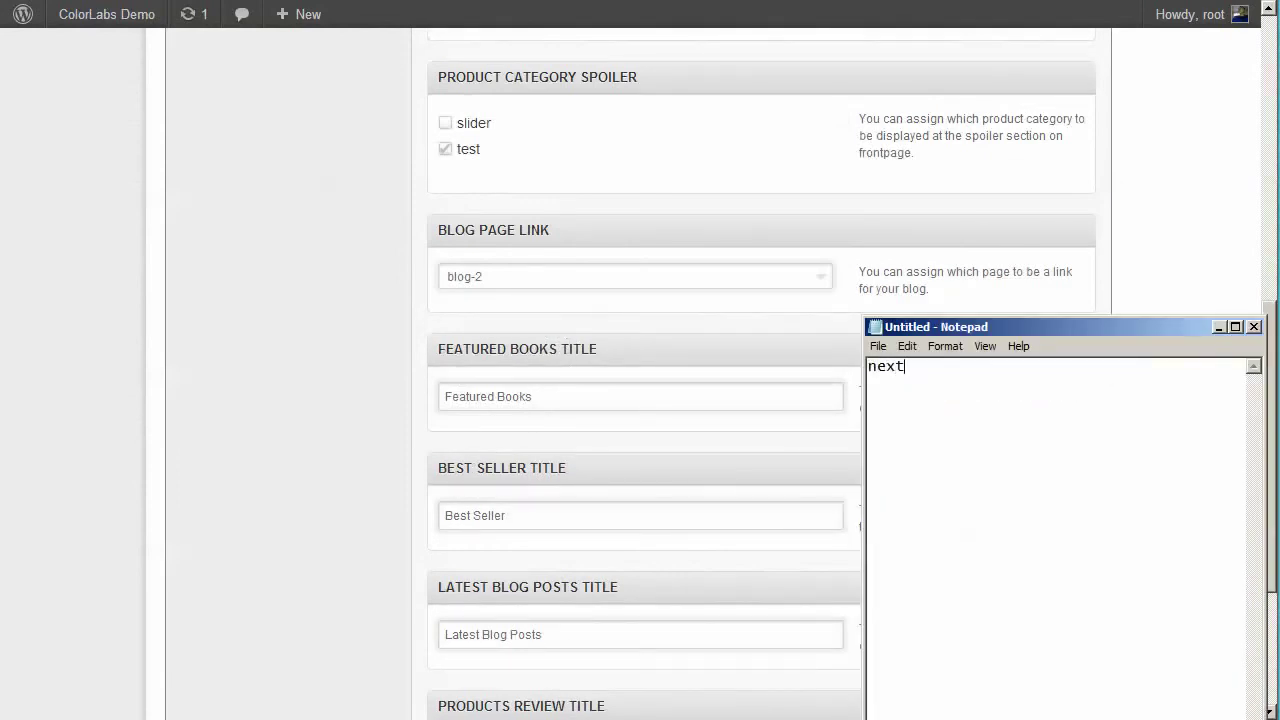
pyautogui.write(' option is to type a title for')
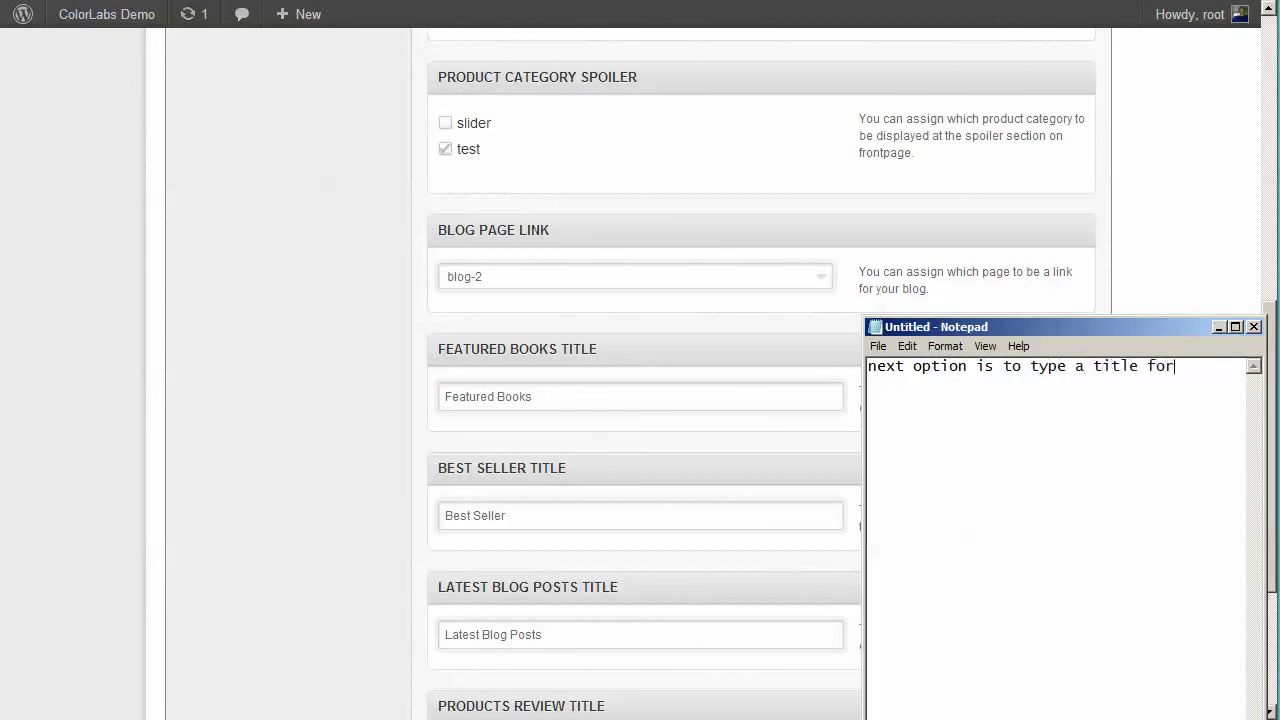
pyautogui.write(' featured section')
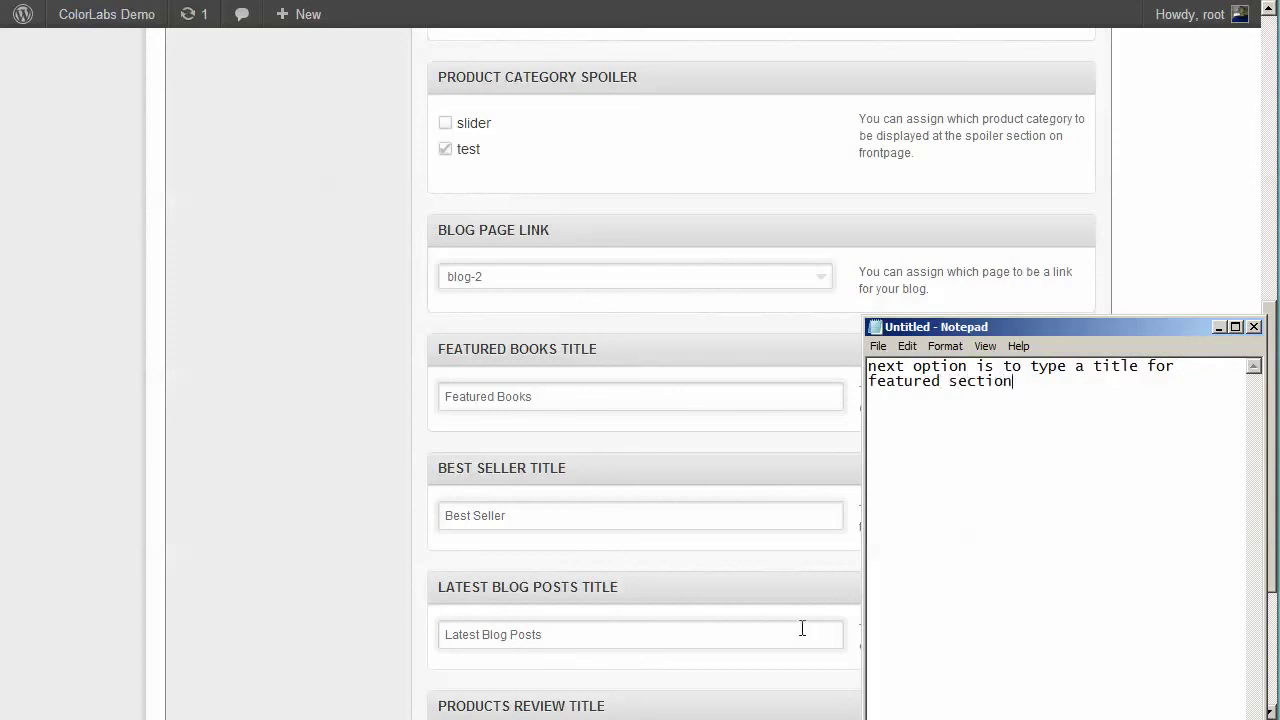
# - Set the Featured Books Title to "this is my featured section" and save the theme option changes
pyautogui.moveTo(553, 397); pyautogui.dragTo(438, 397)
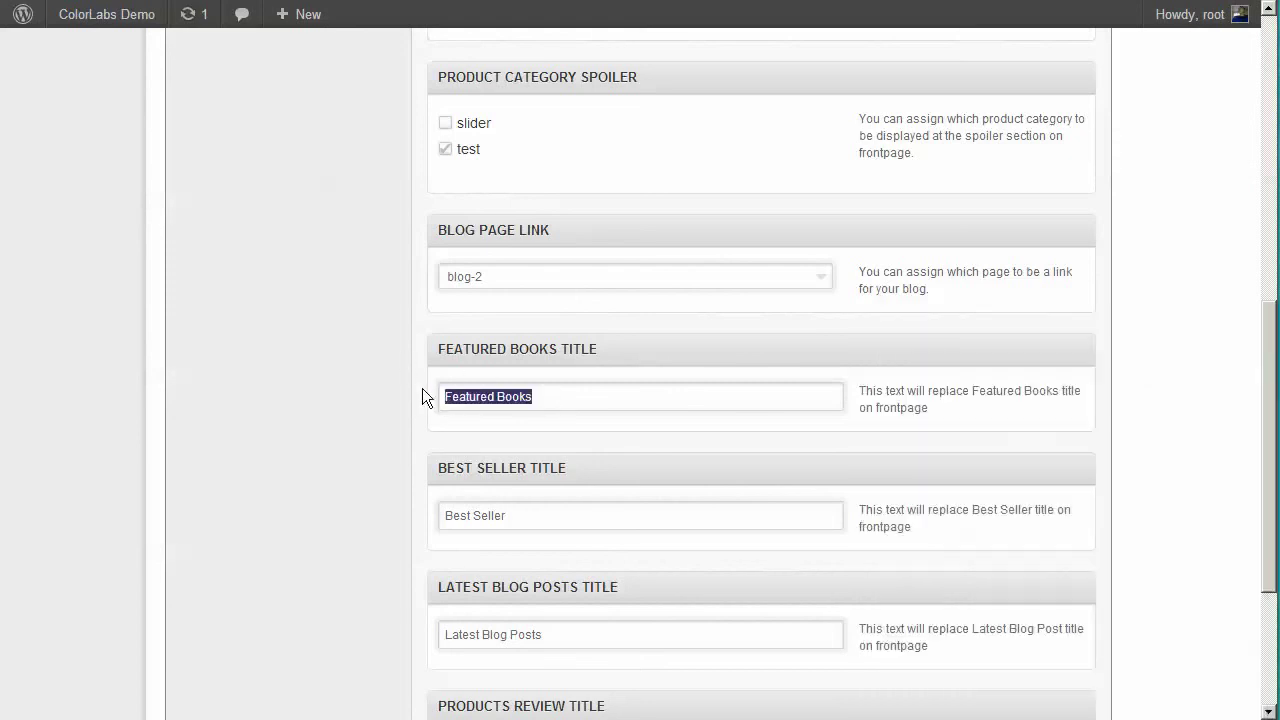
pyautogui.write('this is')
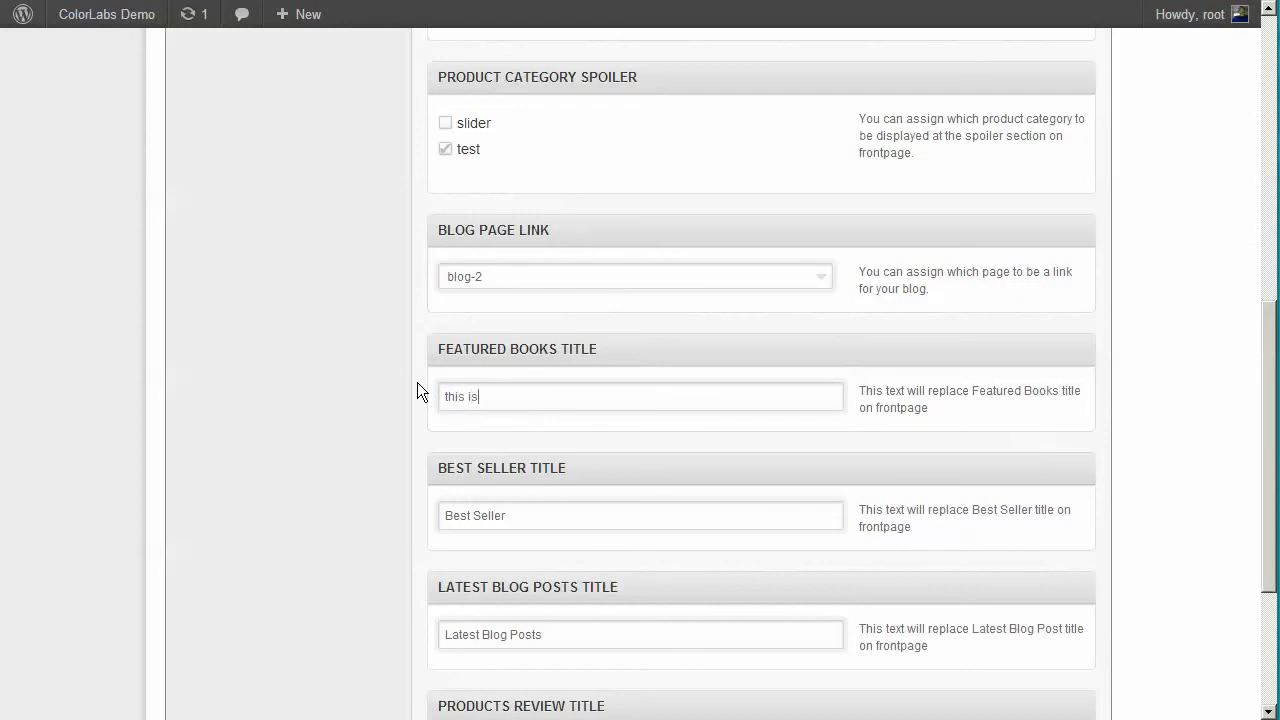
pyautogui.write(' my featured section')
pyautogui.scroll(15, 600, 350)
pyautogui.click(1020, 100)
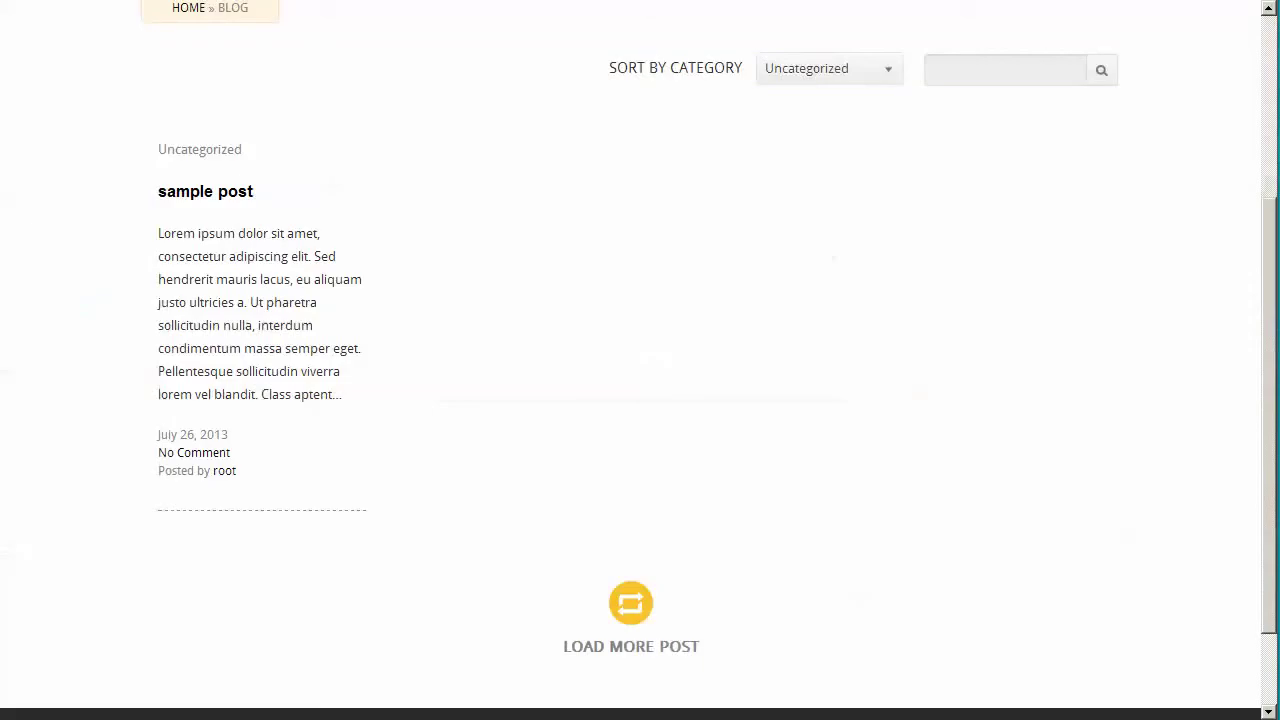
# - Go from the blog page to the site's front page and check the featured section heading below the slider
pyautogui.scroll(3, 411, 124)
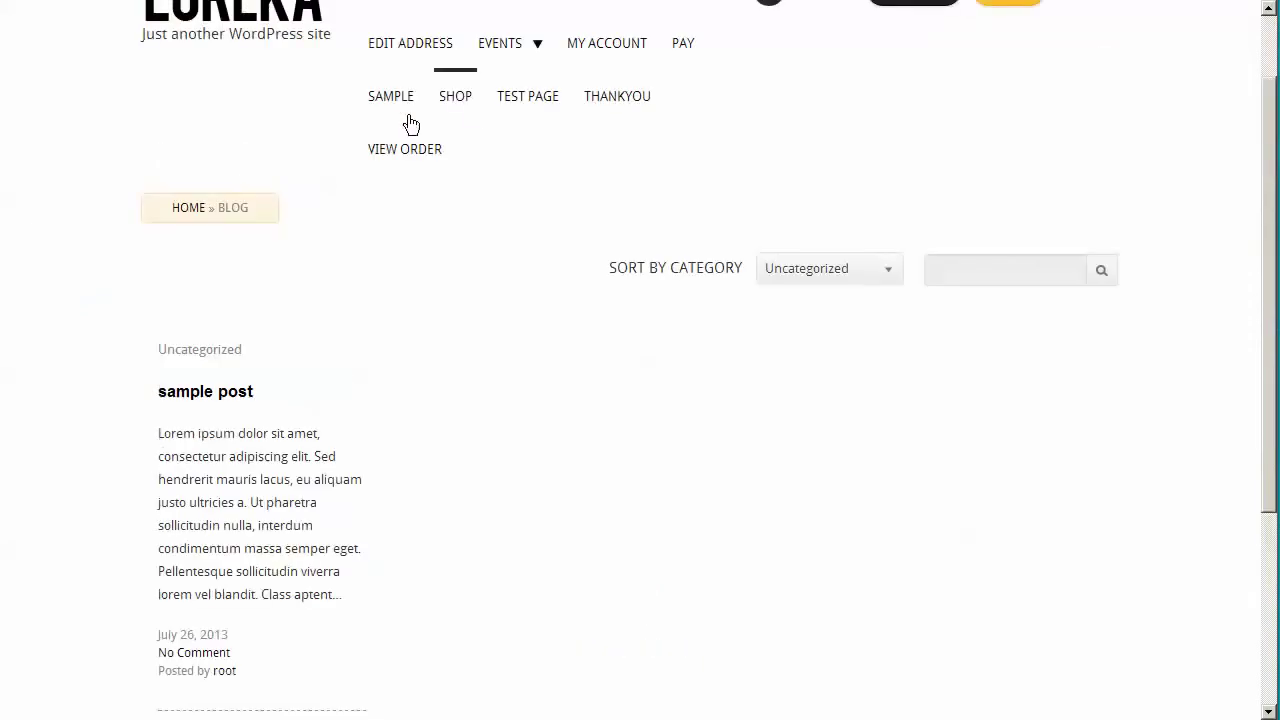
pyautogui.scroll(2, 259, 128)
pyautogui.click(229, 50)
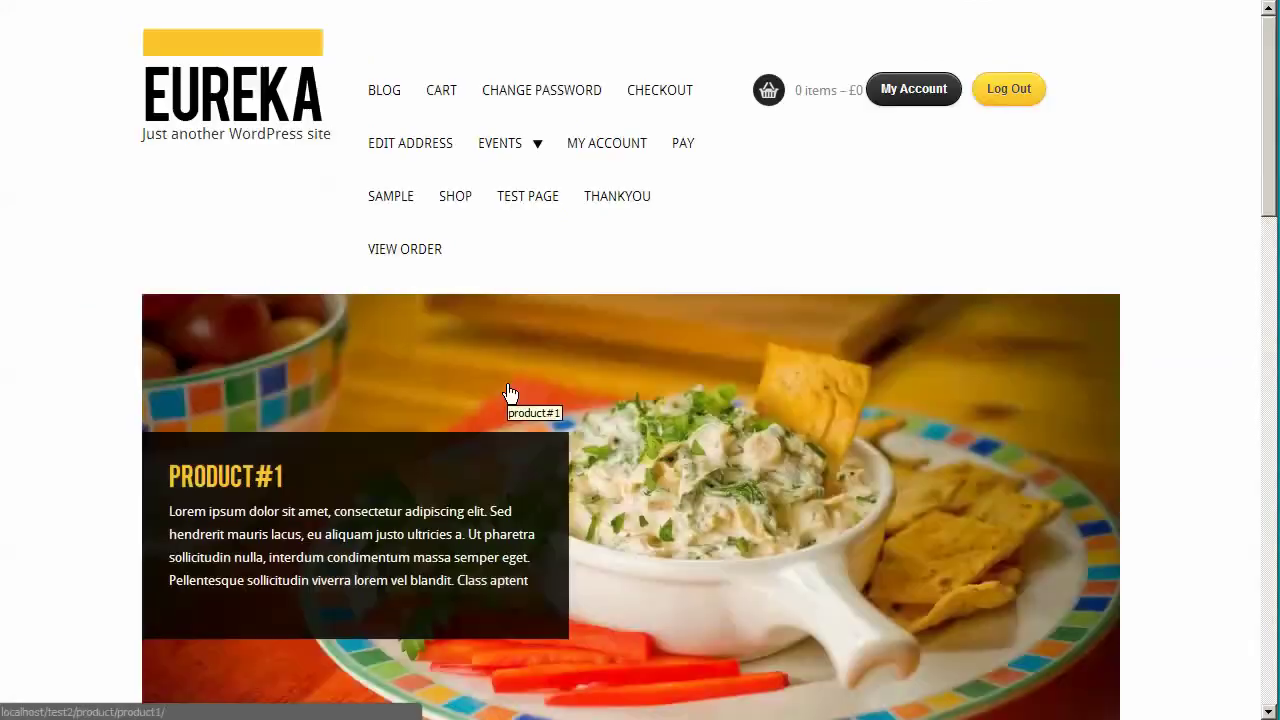
pyautogui.scroll(-5, 507, 390)
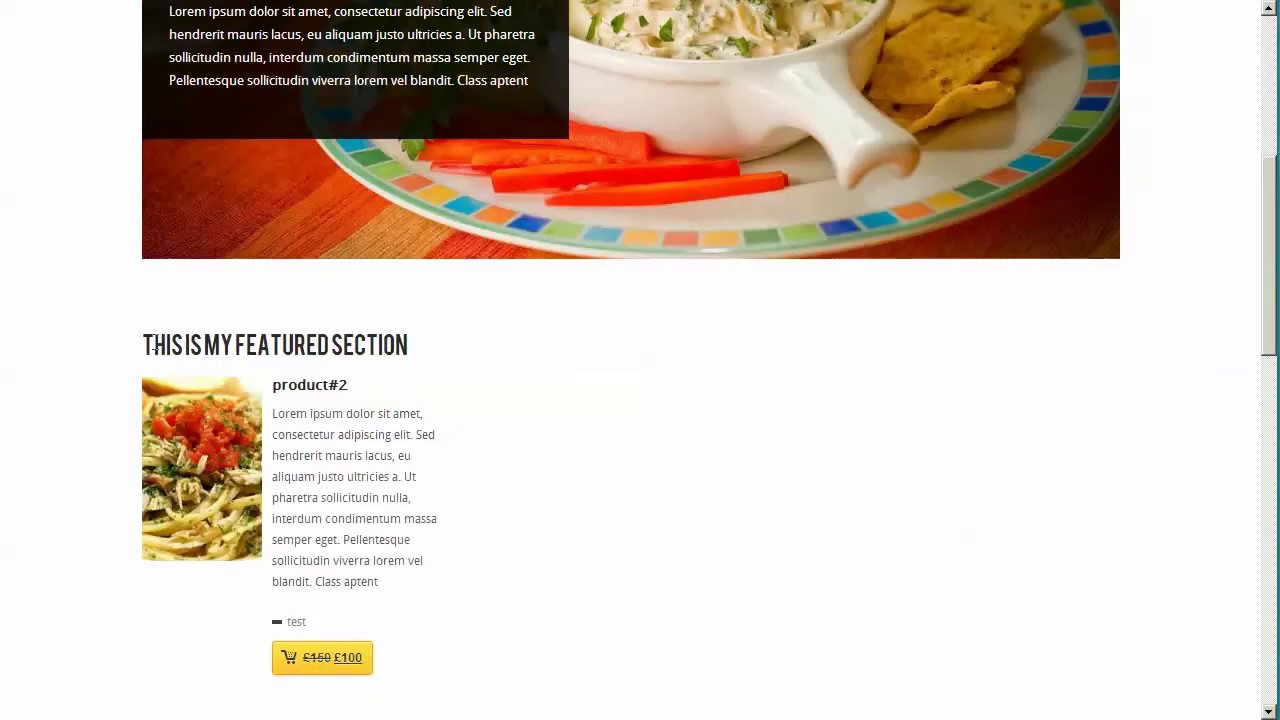
pyautogui.moveTo(144, 344); pyautogui.dragTo(414, 340)
pyautogui.click(550, 350)
# - Return to the theme options, set the Best Seller Title to "this is my best seller section" and save the changes
pyautogui.hotkey('ctrl', 'Tab')
pyautogui.scroll(-6, 695, 350)
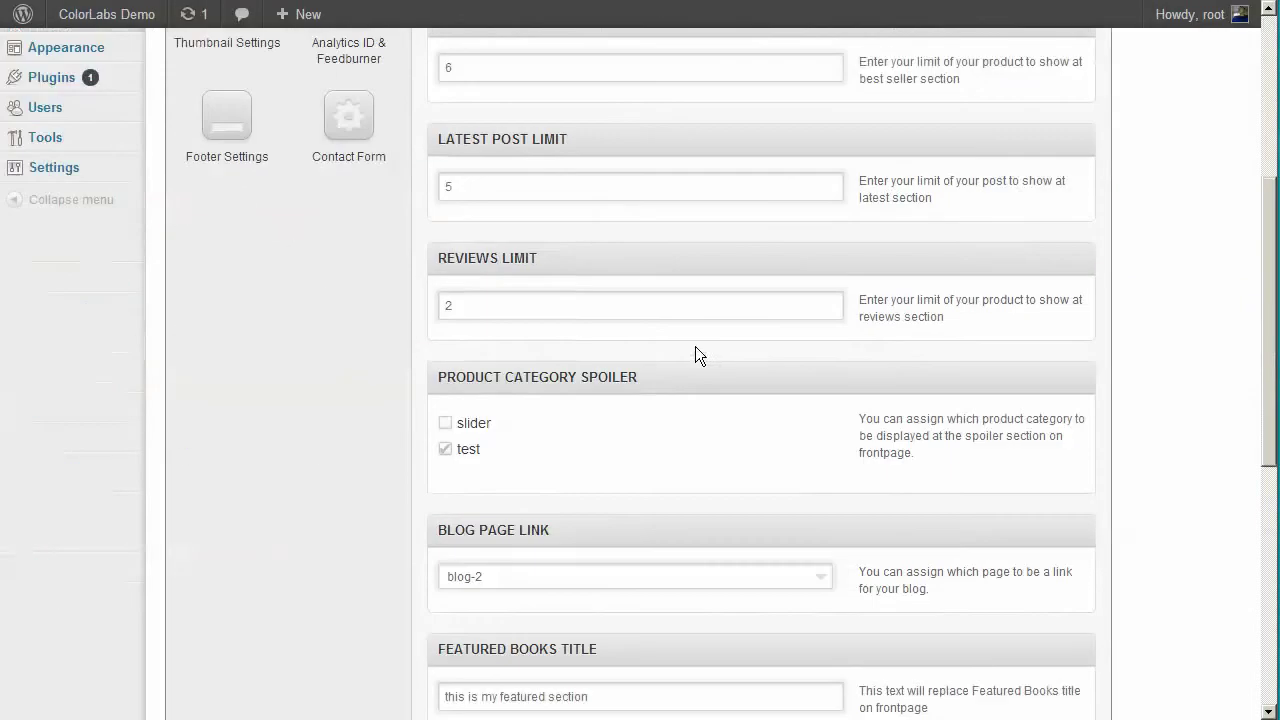
pyautogui.scroll(-1, 691, 344)
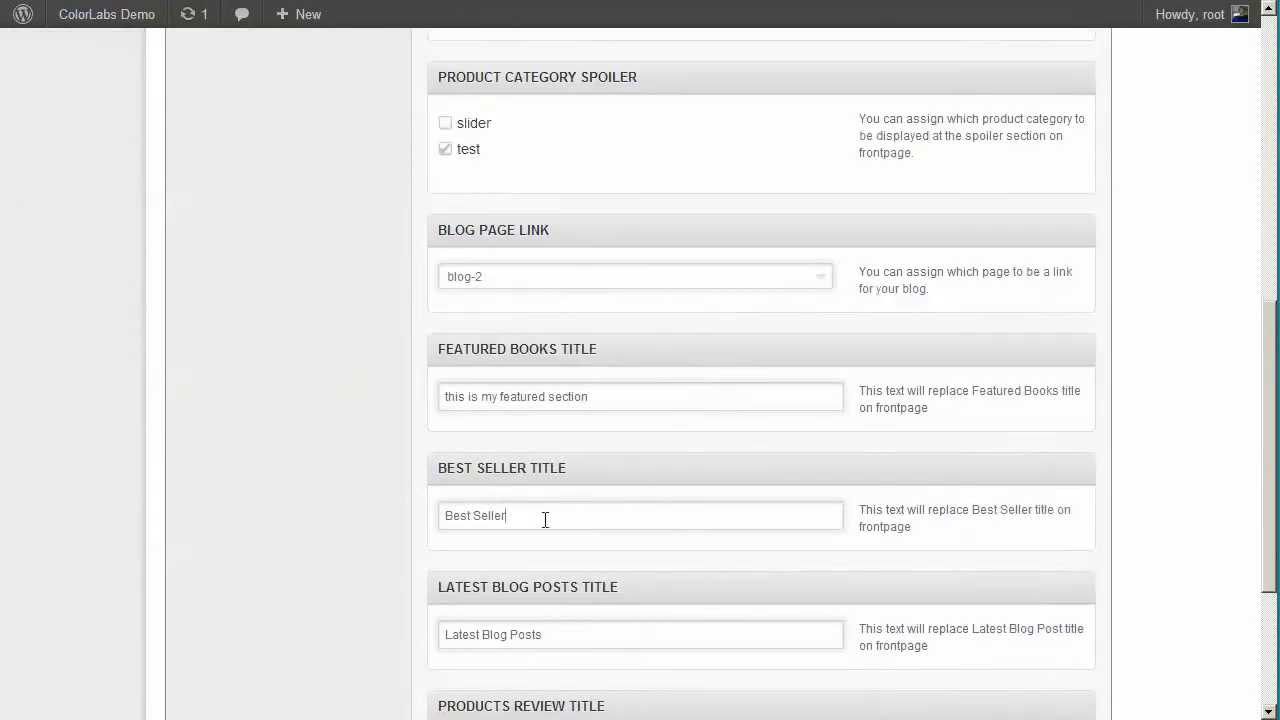
pyautogui.moveTo(543, 517); pyautogui.dragTo(249, 511)
pyautogui.write('this is my best seller section')
pyautogui.scroll(10, 249, 521)
pyautogui.click(1045, 104)
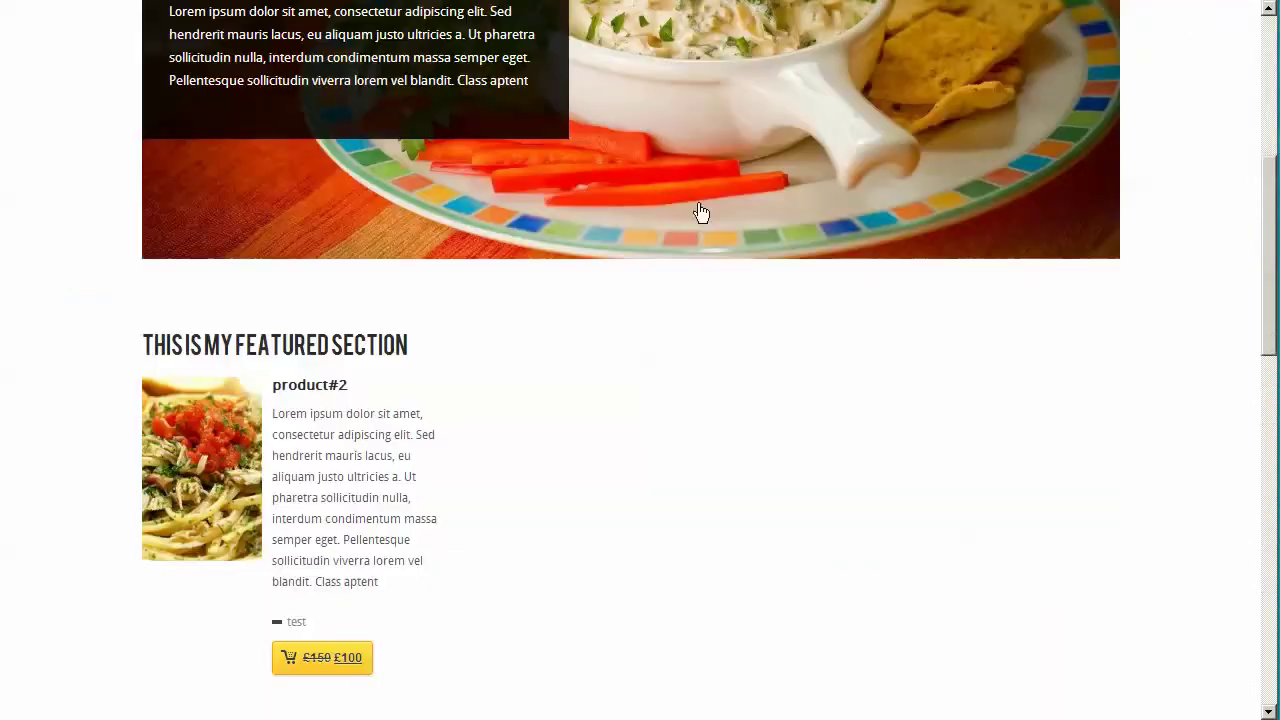
# - Reload the site's front page and check the heading of the best seller section
pyautogui.rightClick(665, 324)
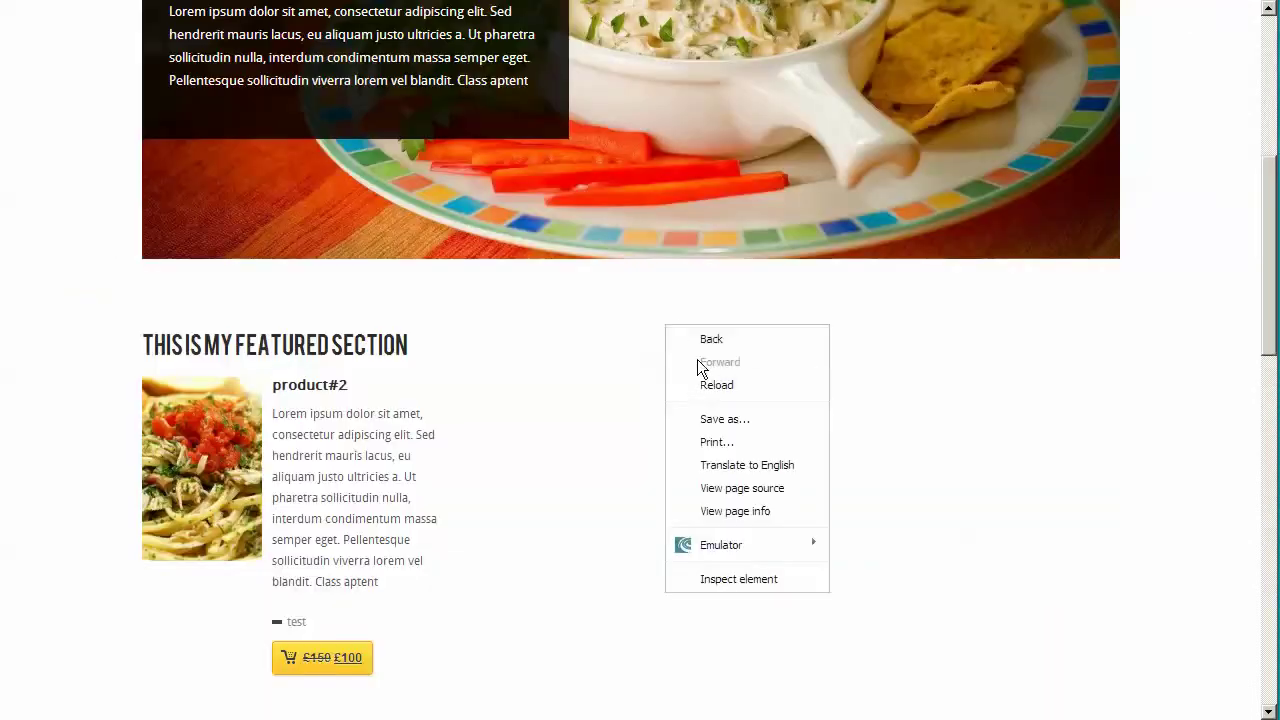
pyautogui.click(712, 384)
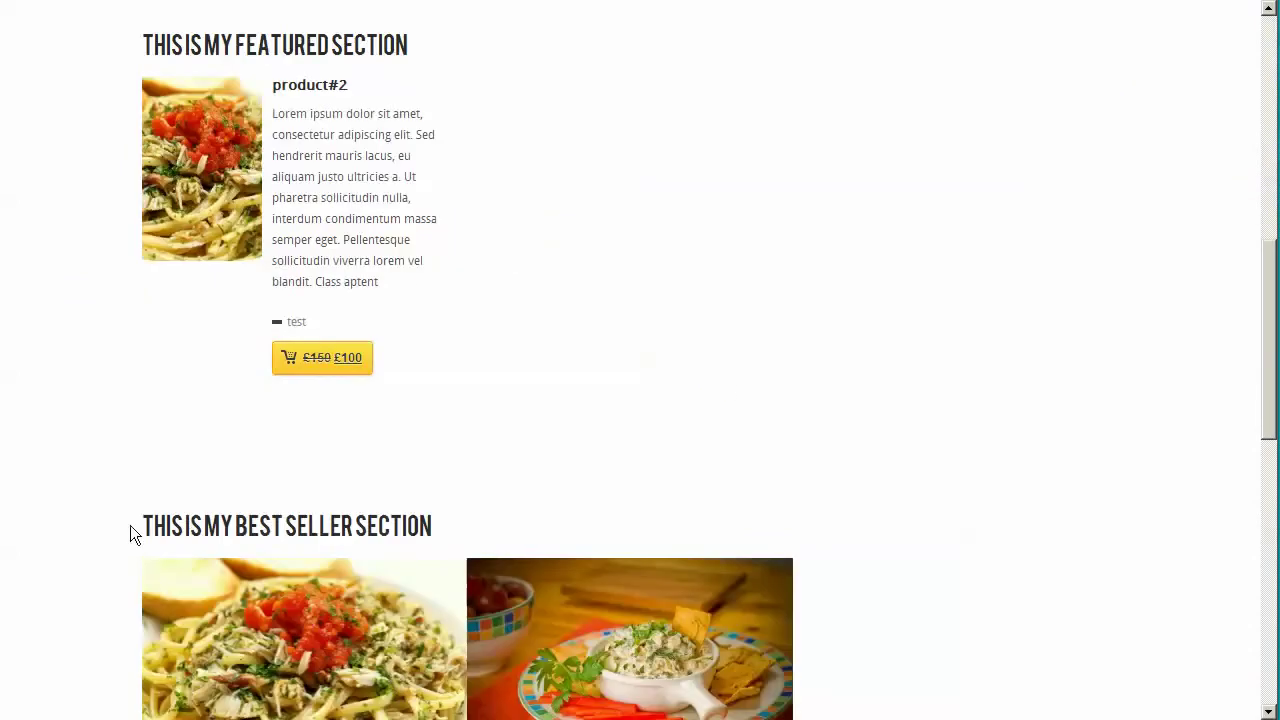
pyautogui.moveTo(130, 525); pyautogui.dragTo(446, 521)
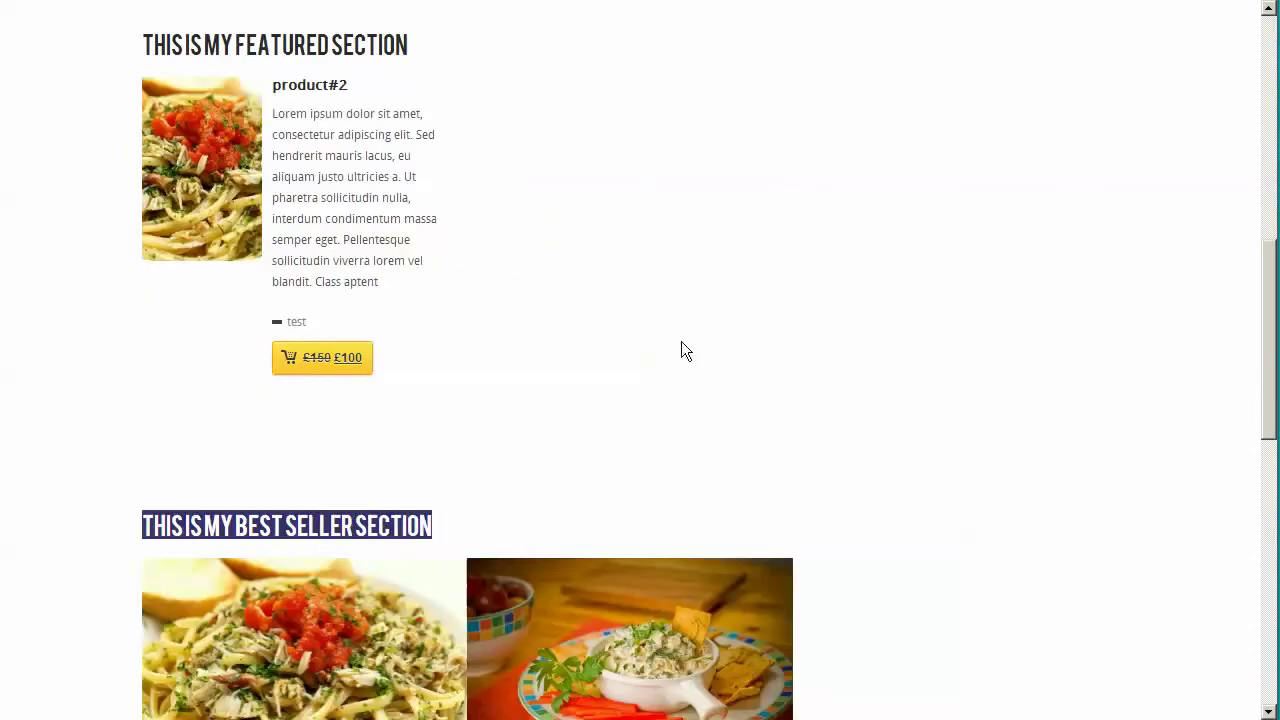
# - Return to the theme options, set the Latest Blog Posts Title to "this is my latest blog posts section" and save the changes
pyautogui.hotkey('ctrl', 'Tab')
pyautogui.scroll(-7, 535, 466)
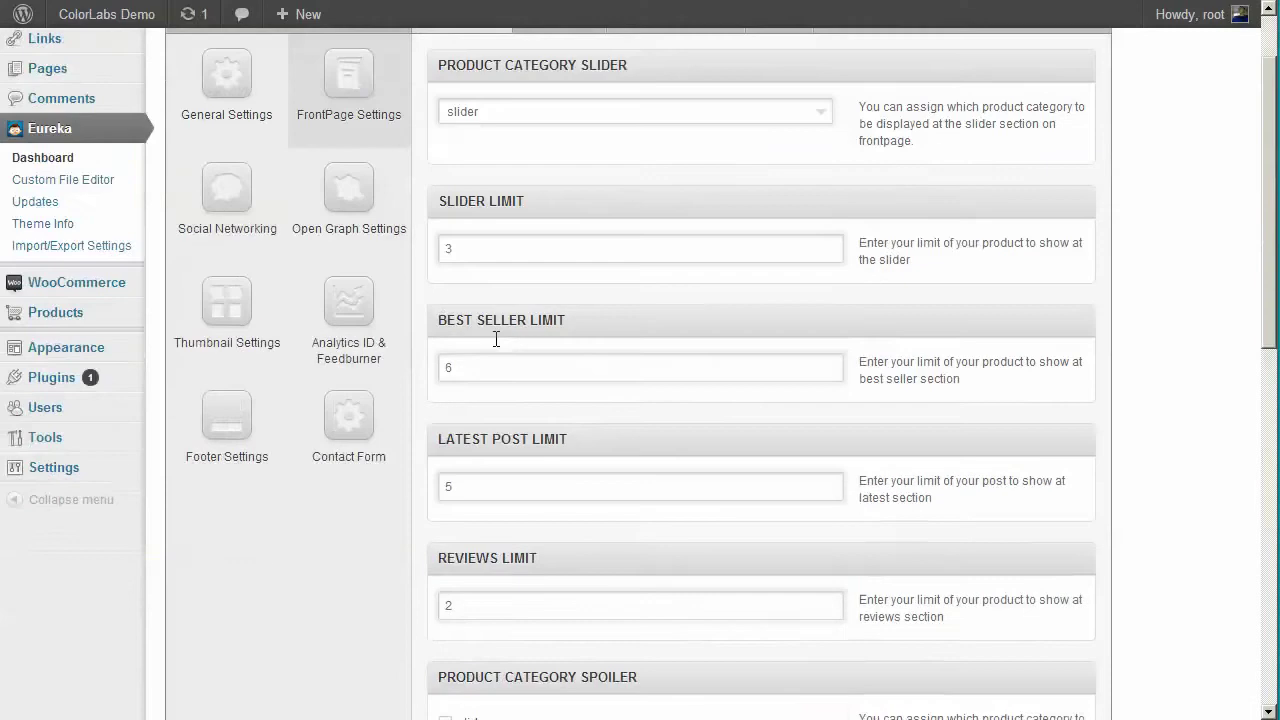
pyautogui.moveTo(571, 531); pyautogui.dragTo(152, 525)
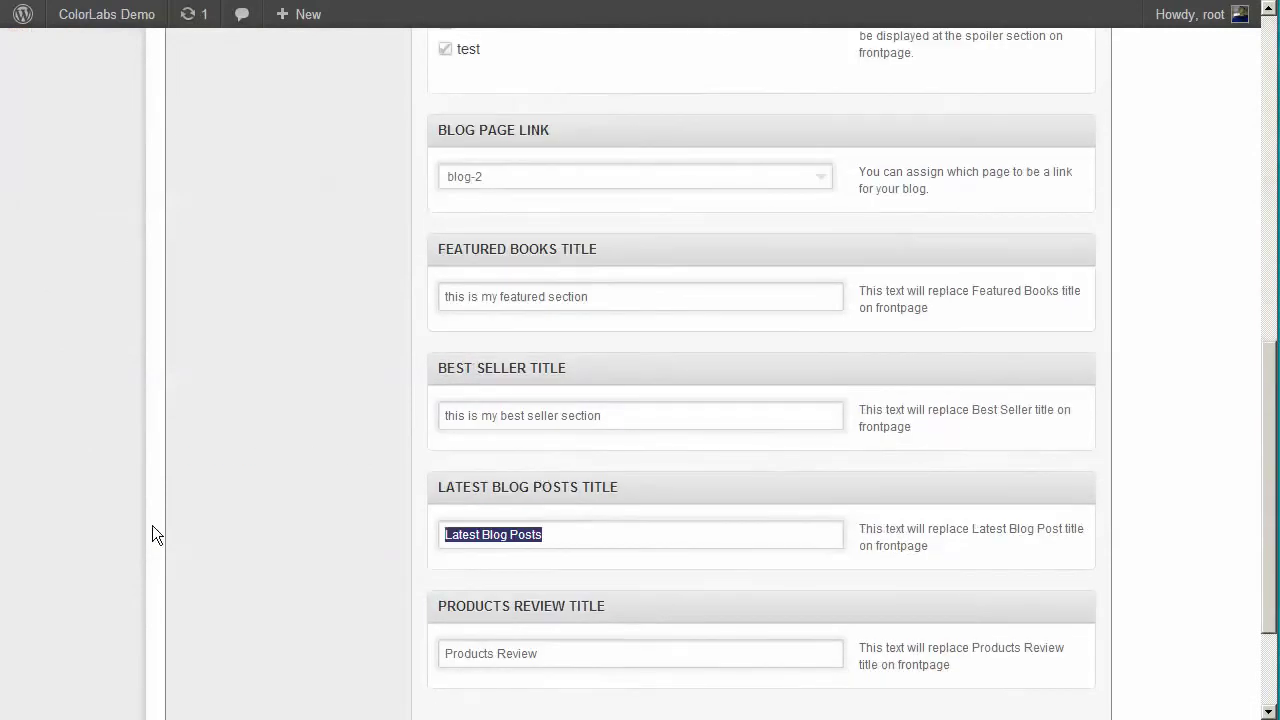
pyautogui.write('this is my')
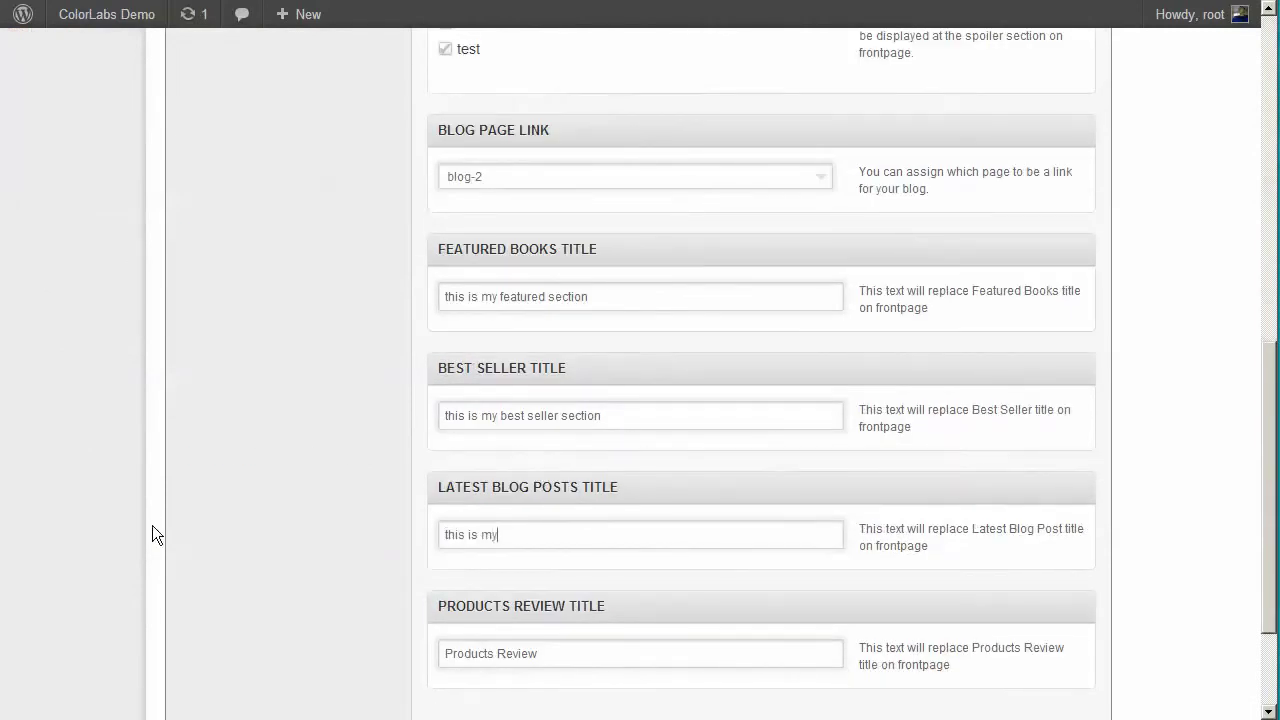
pyautogui.write(' latest blog posts section')
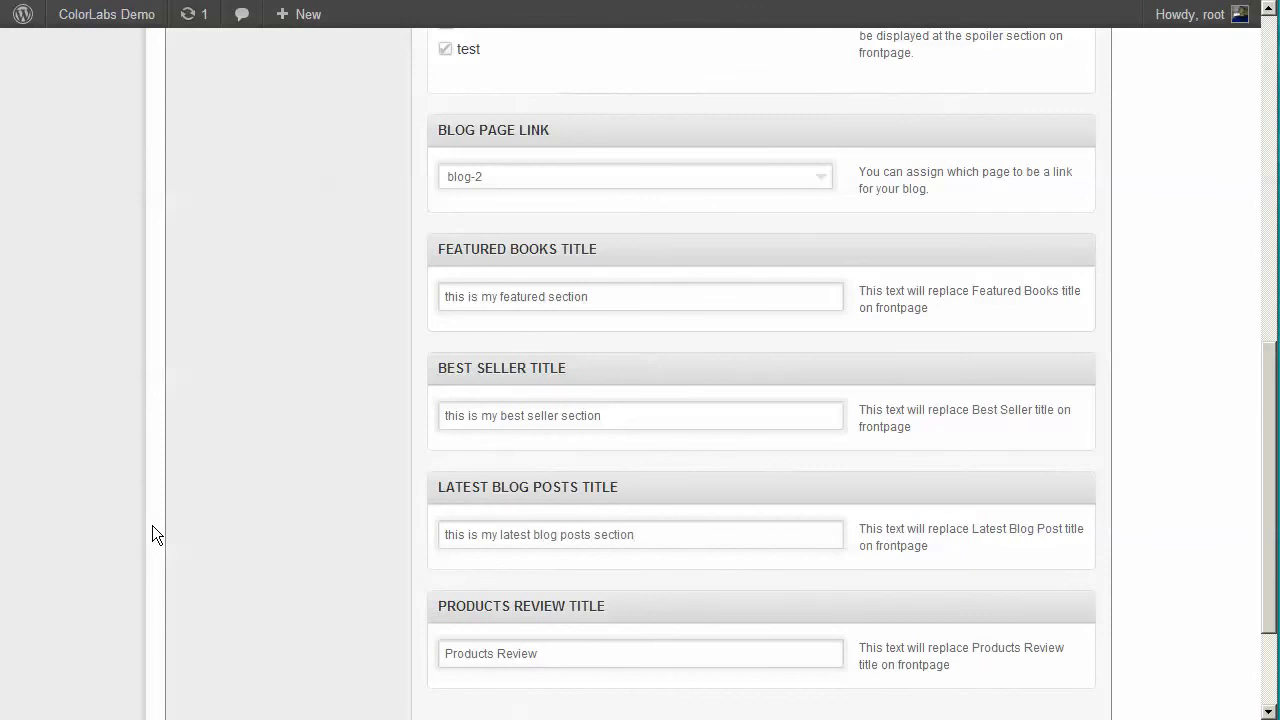
pyautogui.scroll(15, 704, 214)
pyautogui.click(1003, 104)
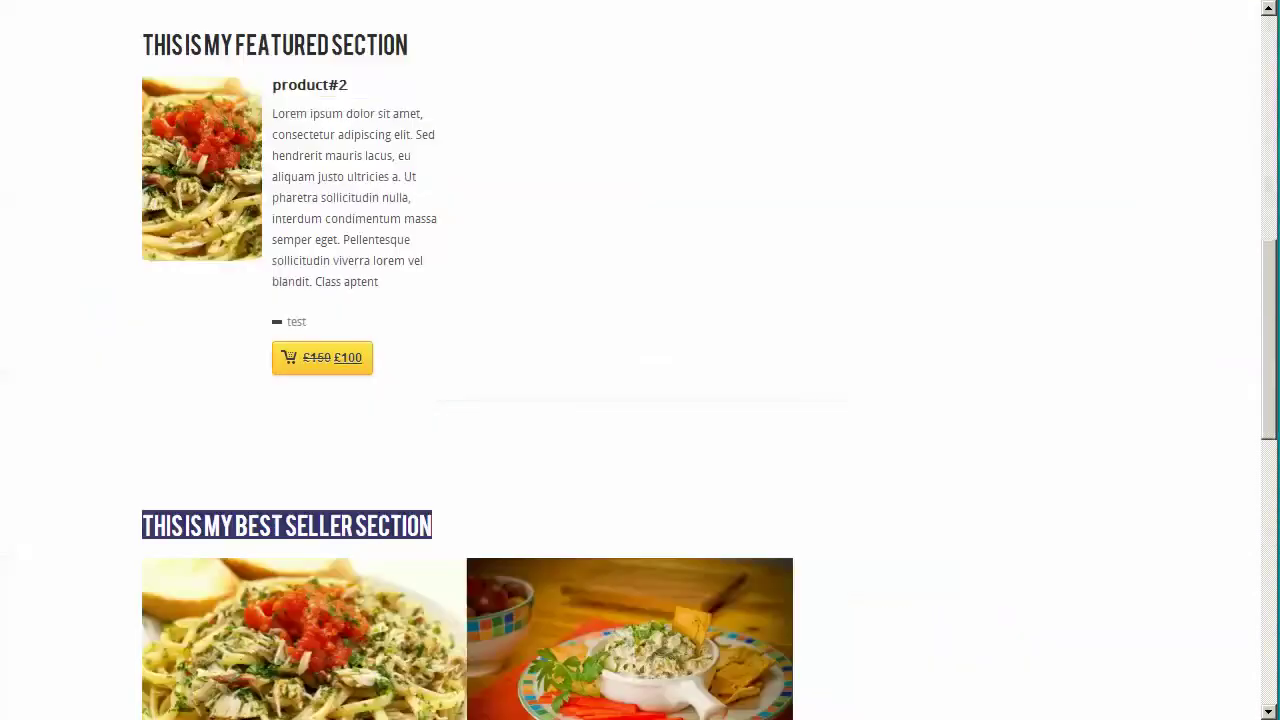
# - Reload the site's front page and check the heading above the latest blog posts
pyautogui.rightClick(791, 187)
pyautogui.click(840, 246)
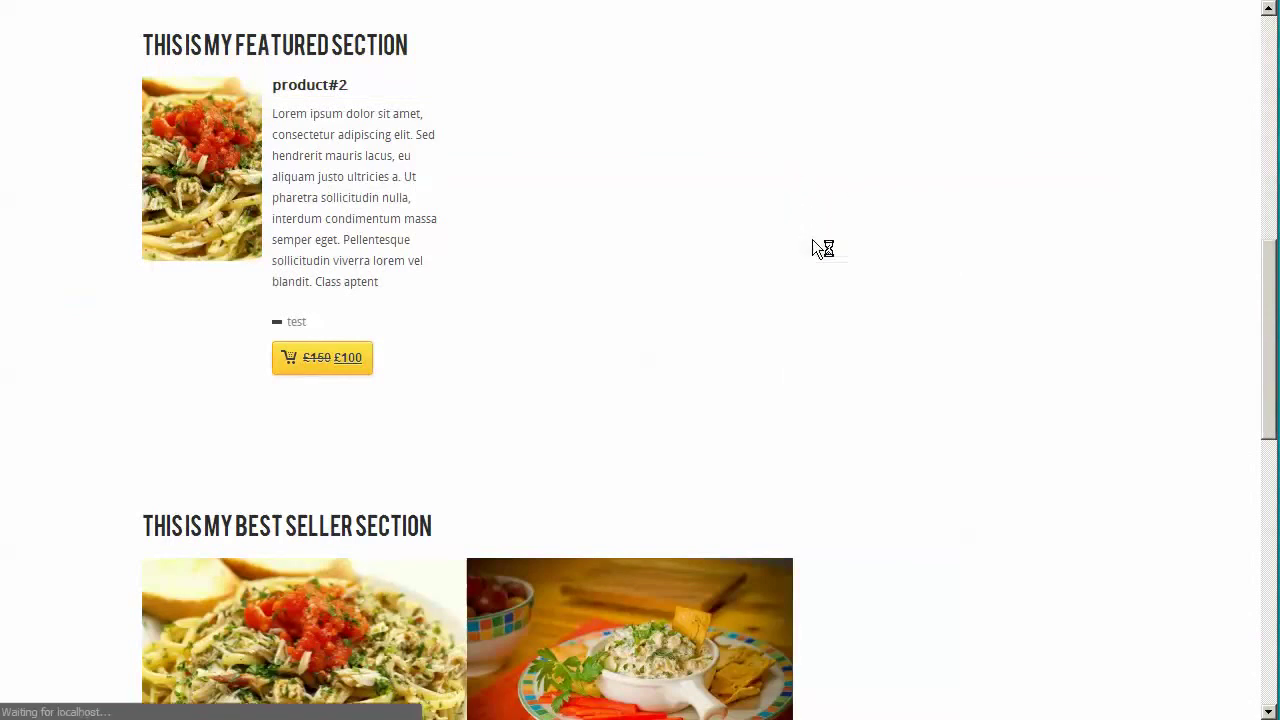
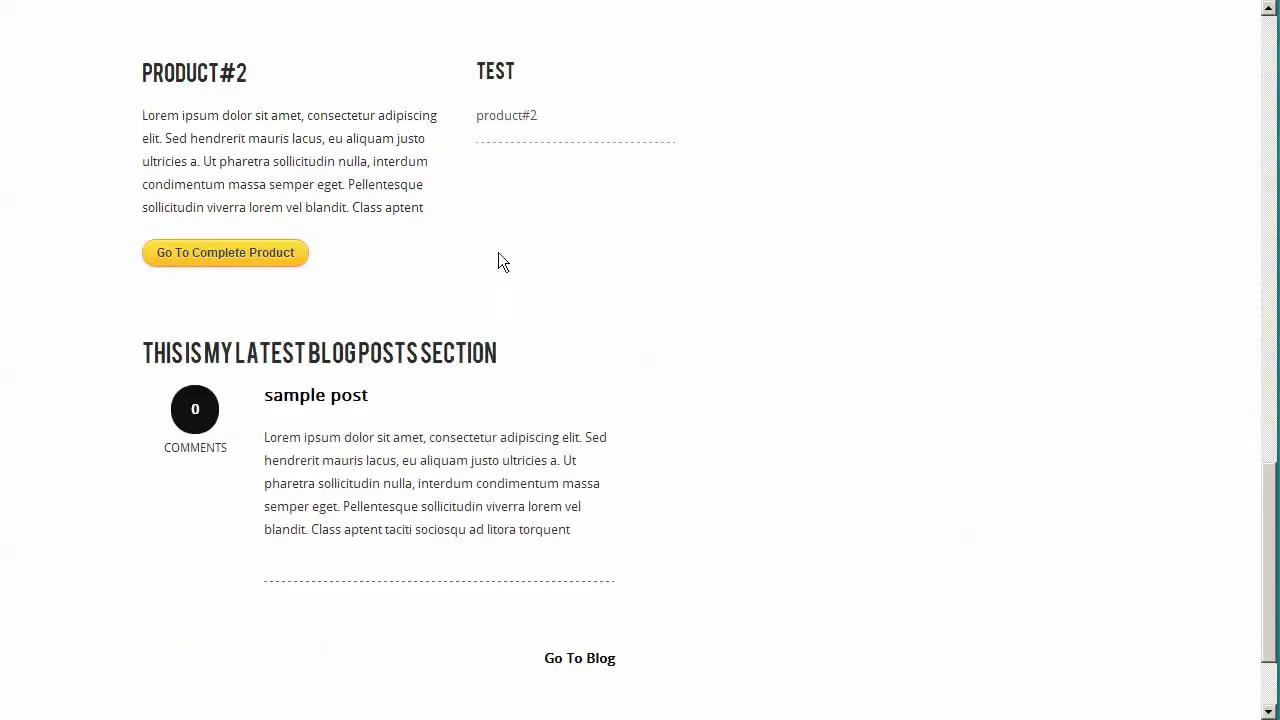
pyautogui.moveTo(133, 343); pyautogui.dragTo(537, 352)
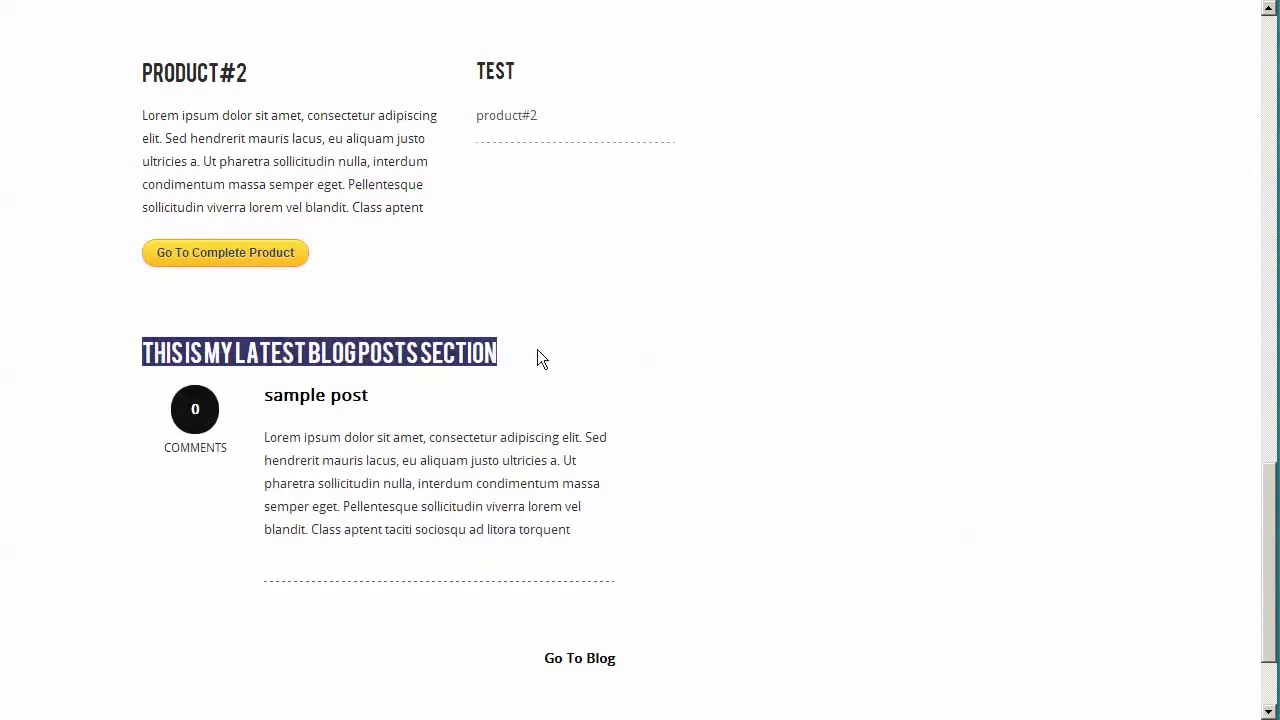
# - Return to the theme options, set the Products Review Title to "this is my products review section" and save the changes
pyautogui.hotkey('ctrl', 'Tab')
pyautogui.scroll(-10, 726, 395)
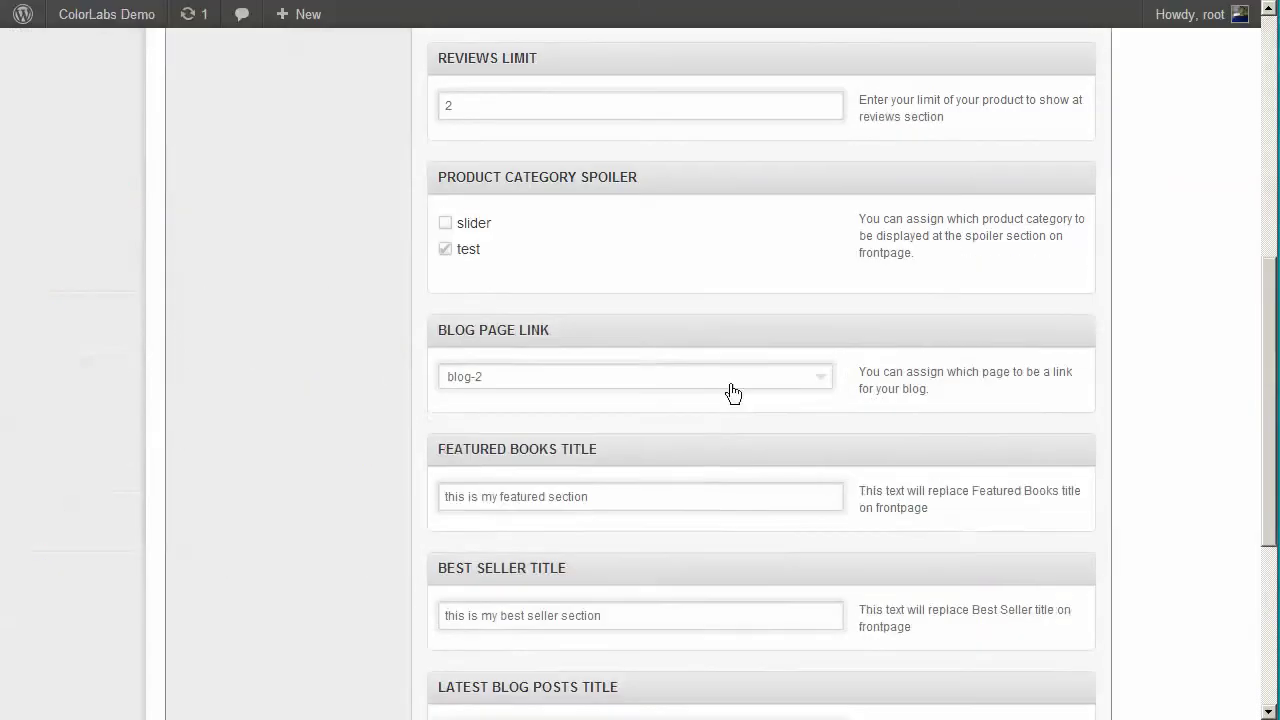
pyautogui.moveTo(636, 555); pyautogui.dragTo(366, 549)
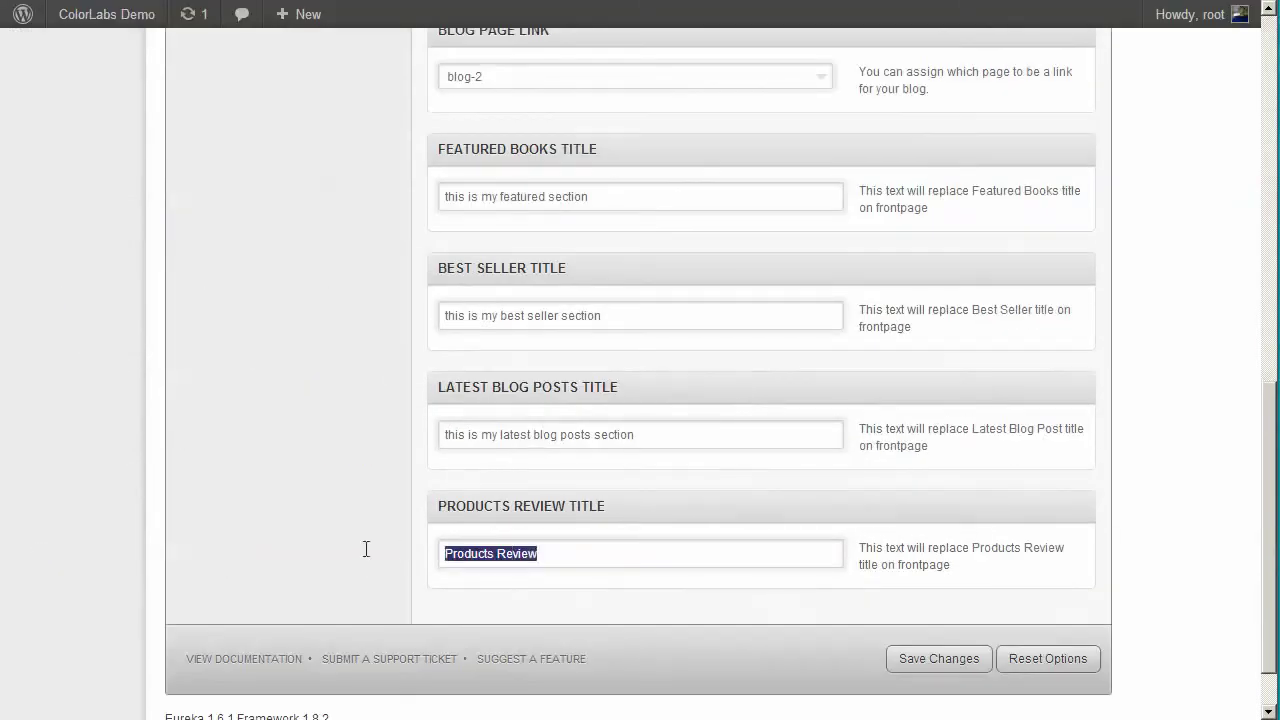
pyautogui.write('this is ')
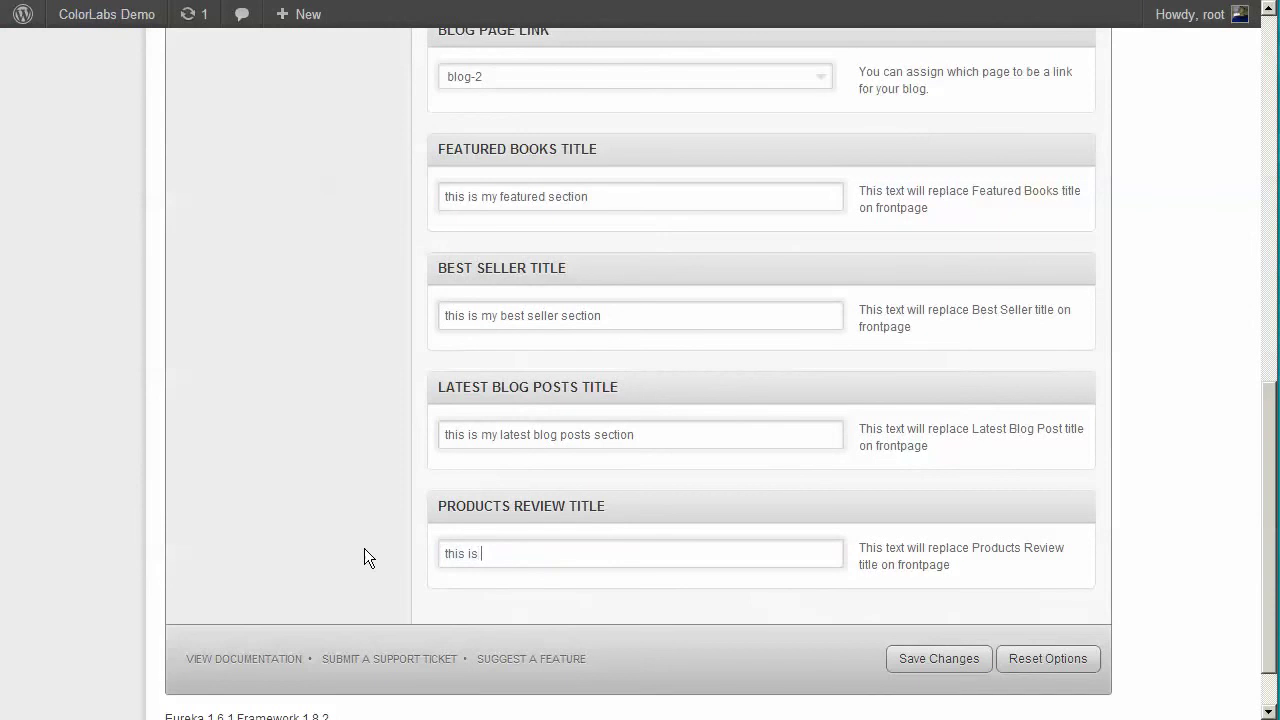
pyautogui.write('my products review tutk')
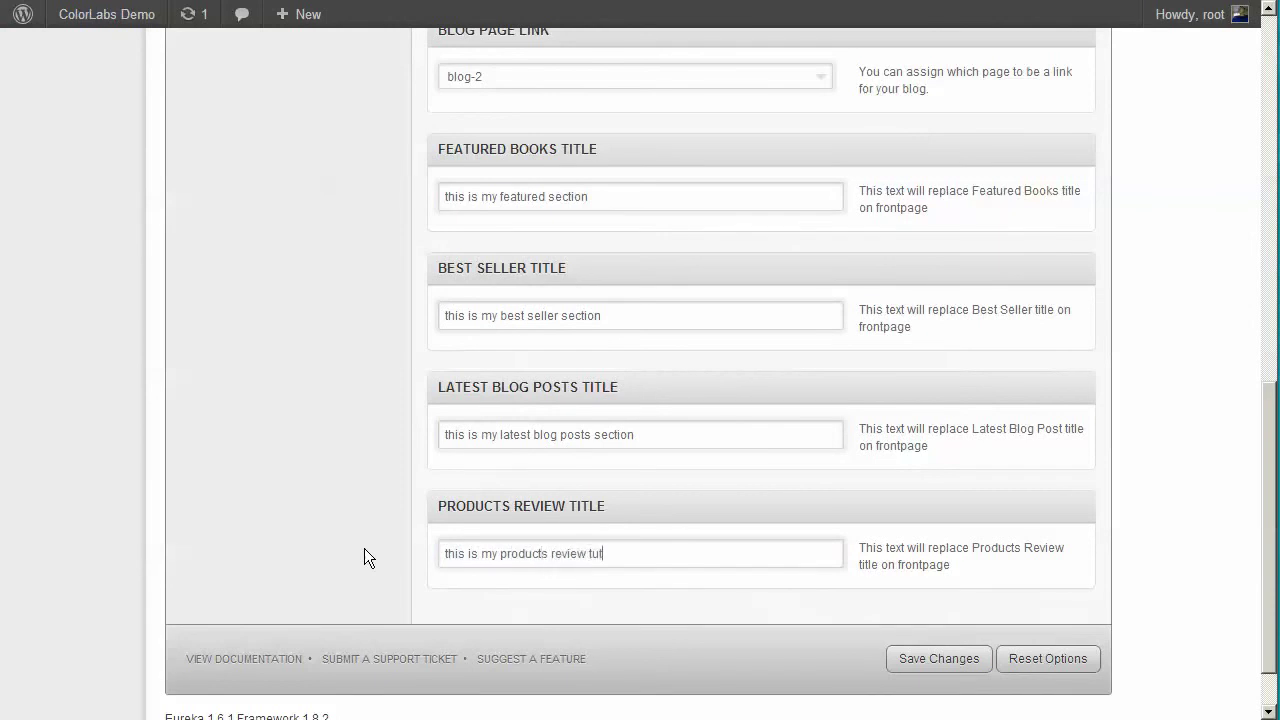
pyautogui.press('BackSpace')
pyautogui.press('BackSpace')
pyautogui.press('BackSpace')
pyautogui.write('ection')
pyautogui.click(922, 658)
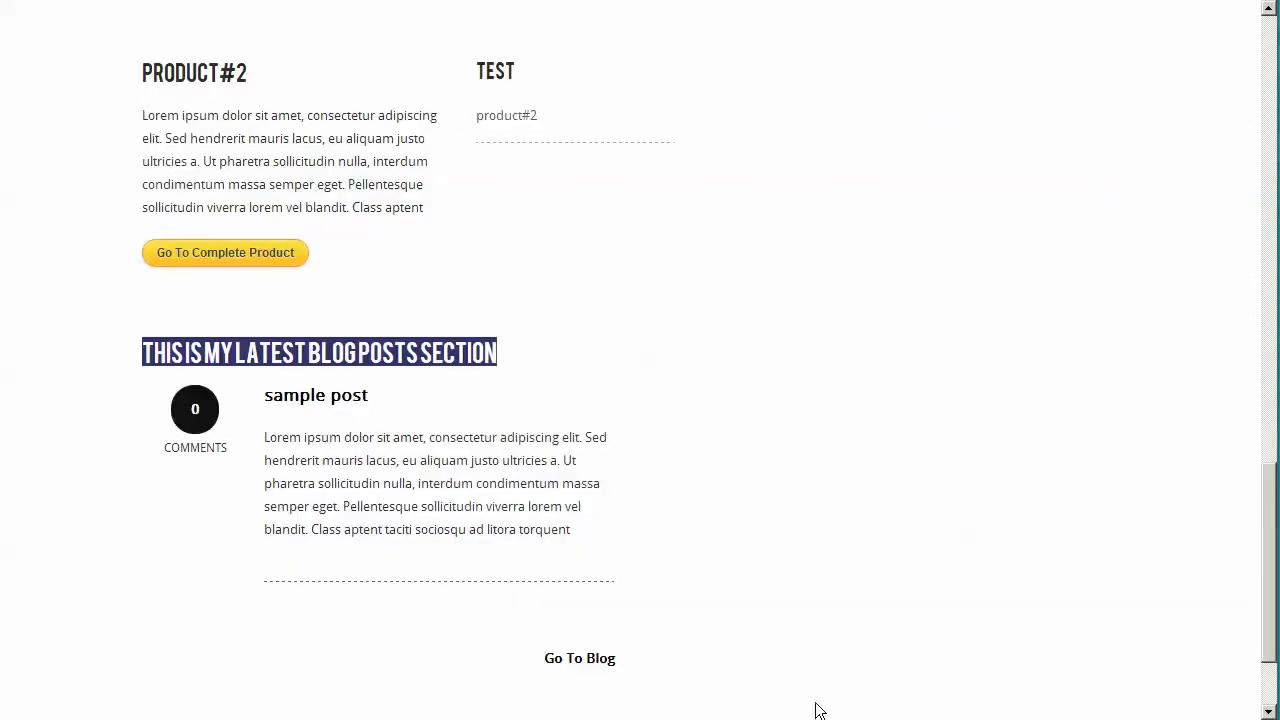
# - In Notepad, replace the note with "to displaying product review section, make sure if you already have at least one comment made on one of your products"
pyautogui.hotkey('alt', 'Tab')
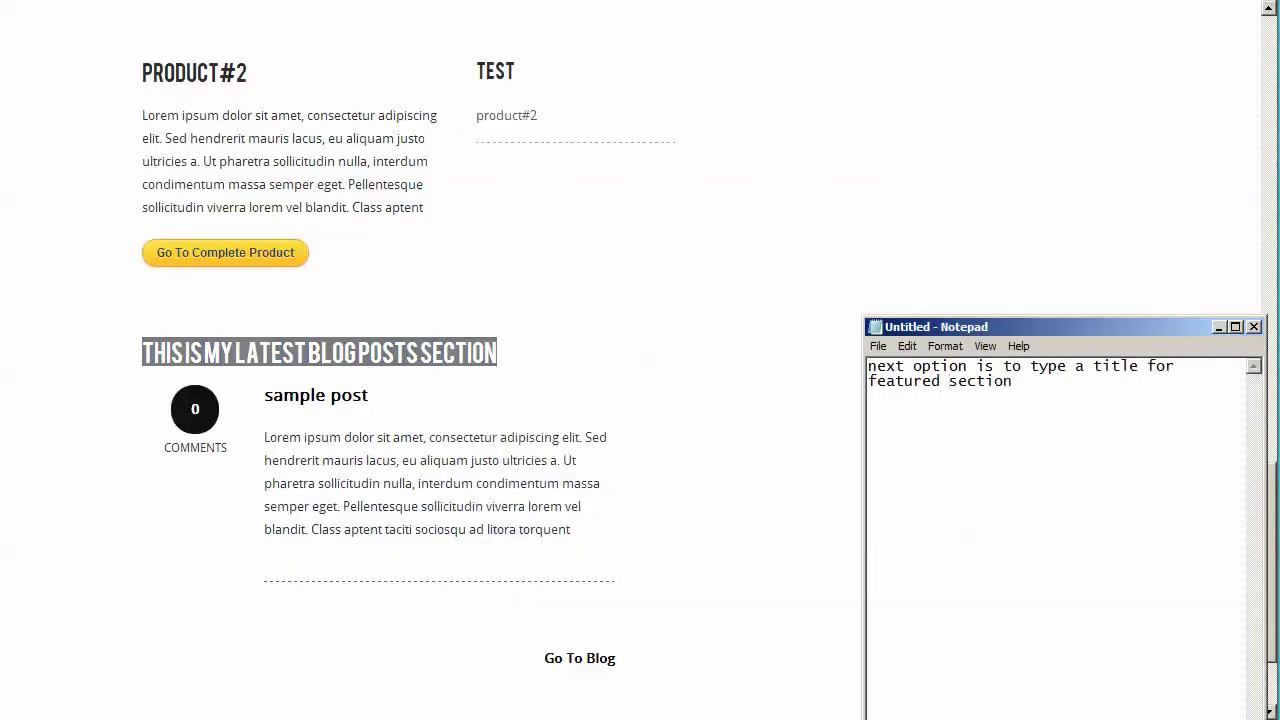
pyautogui.hotkey('ctrl', 'a')
pyautogui.write('to dis')
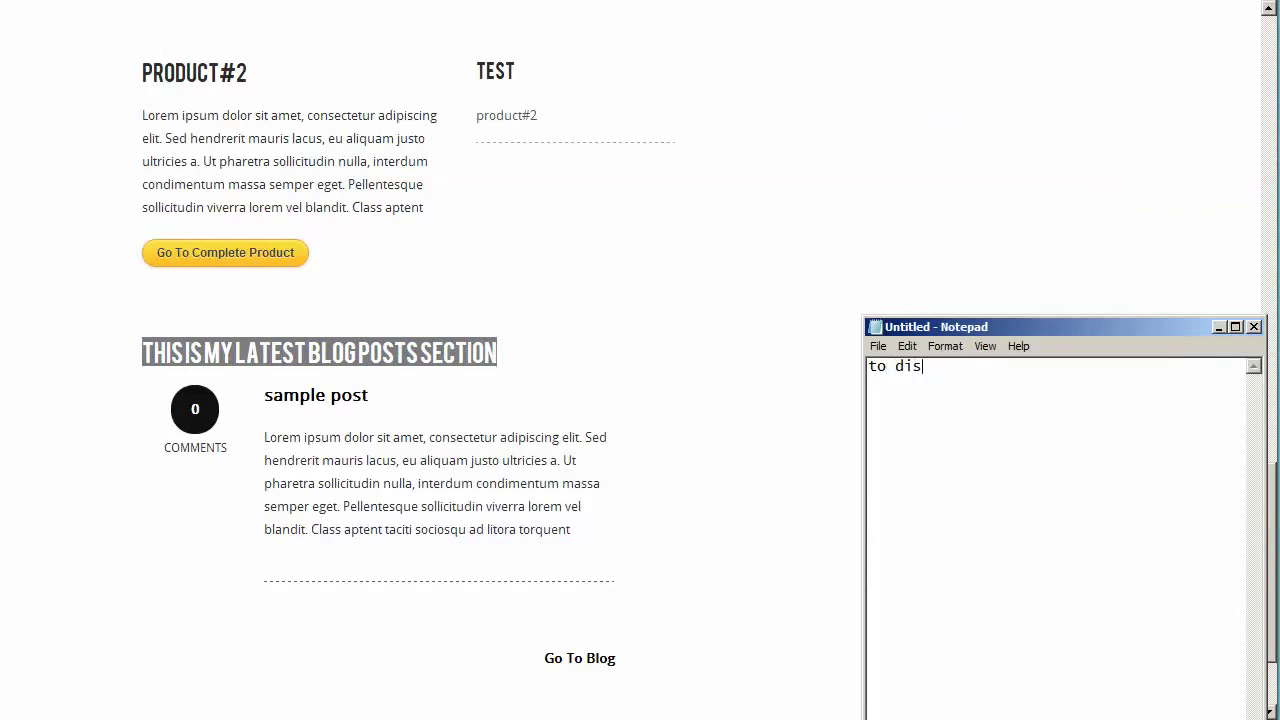
pyautogui.write('playing produc')
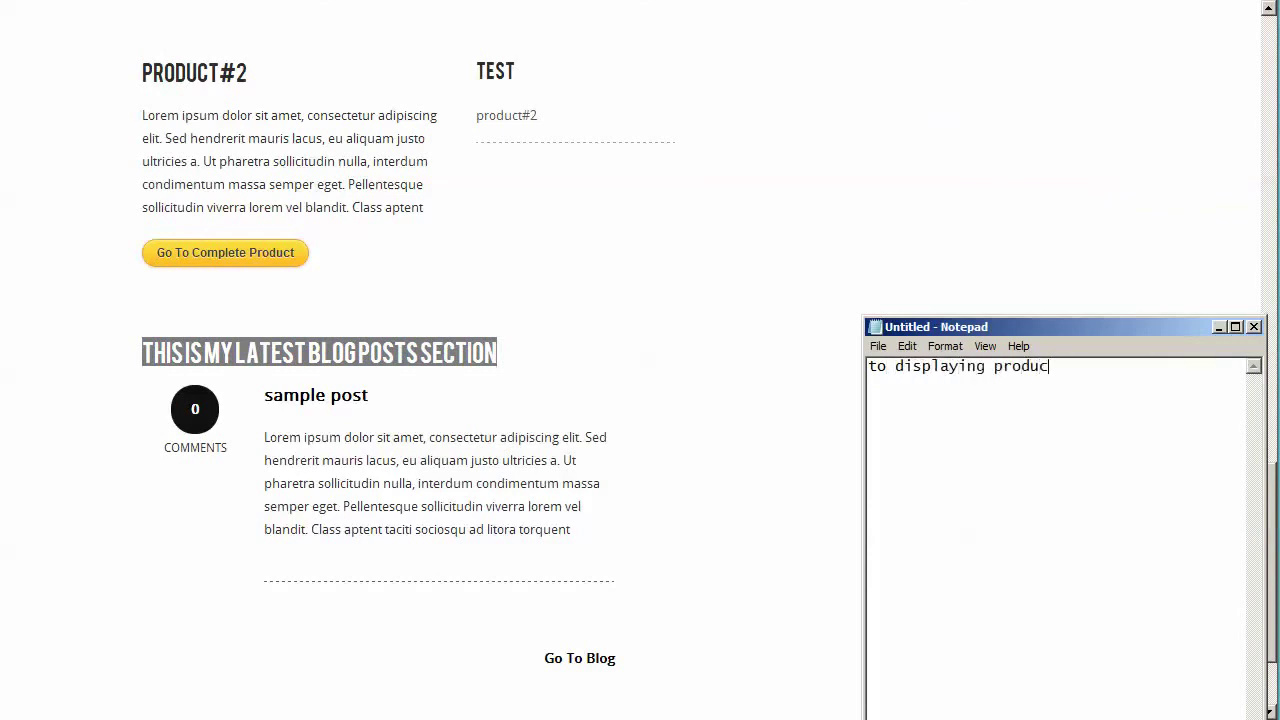
pyautogui.write('t review section,')
pyautogui.press('Return')
pyautogui.write('make sure ')
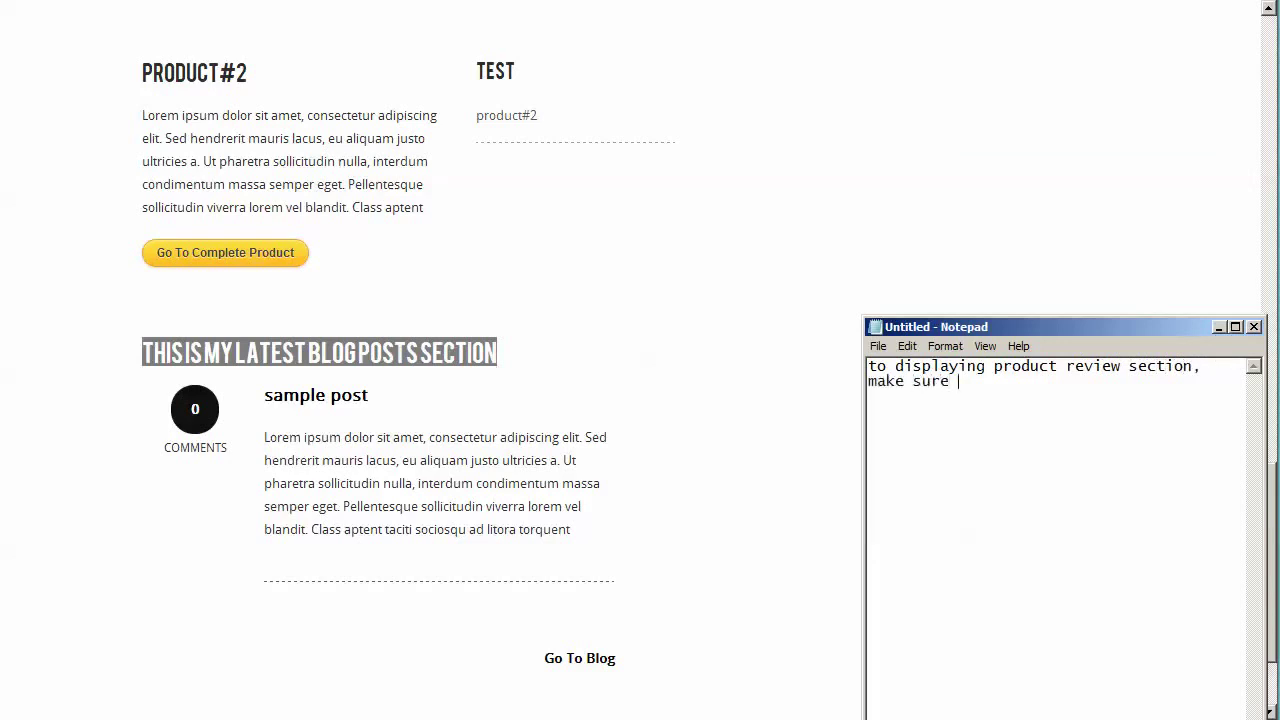
pyautogui.write('if you already have at lea')
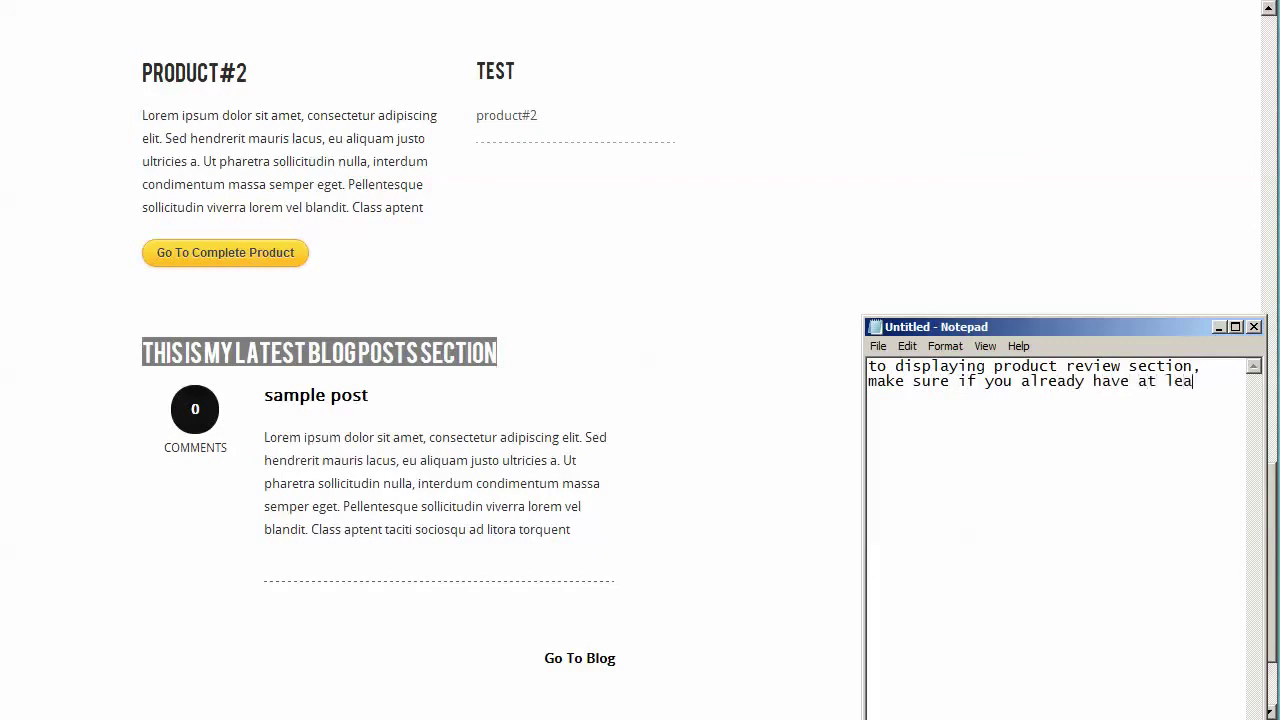
pyautogui.write('st one comment made on')
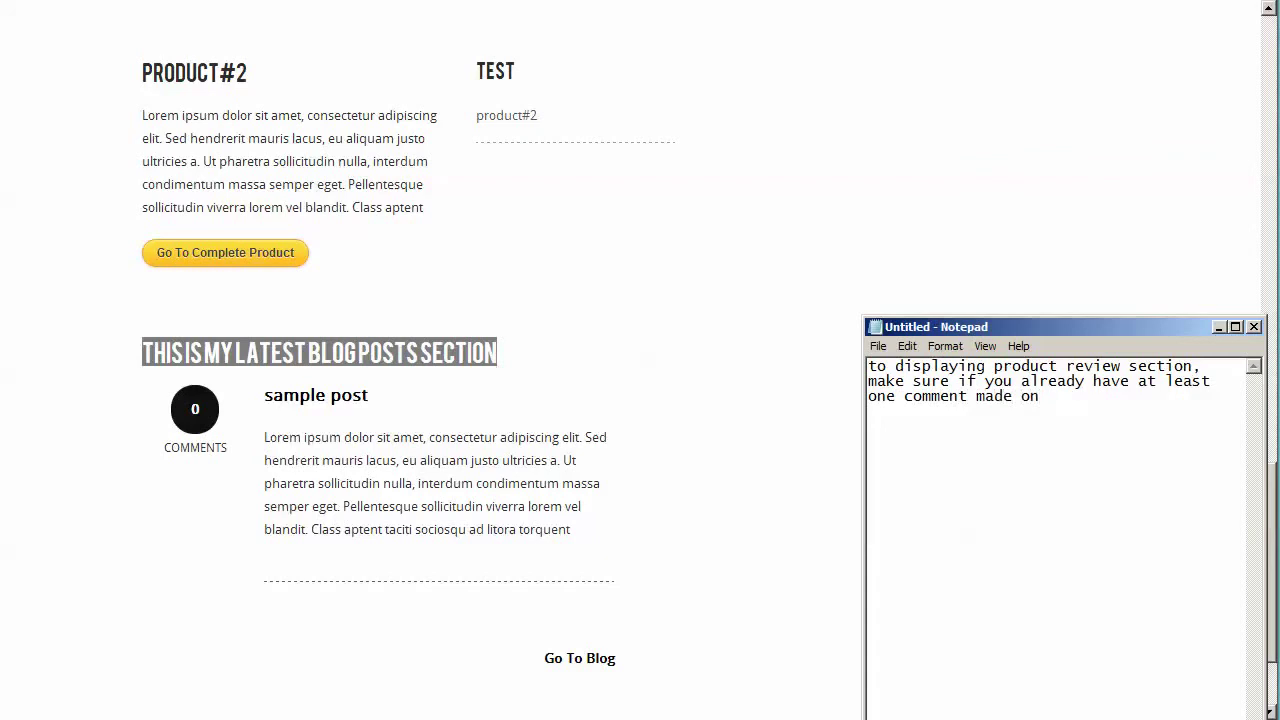
pyautogui.write(' one of your products')
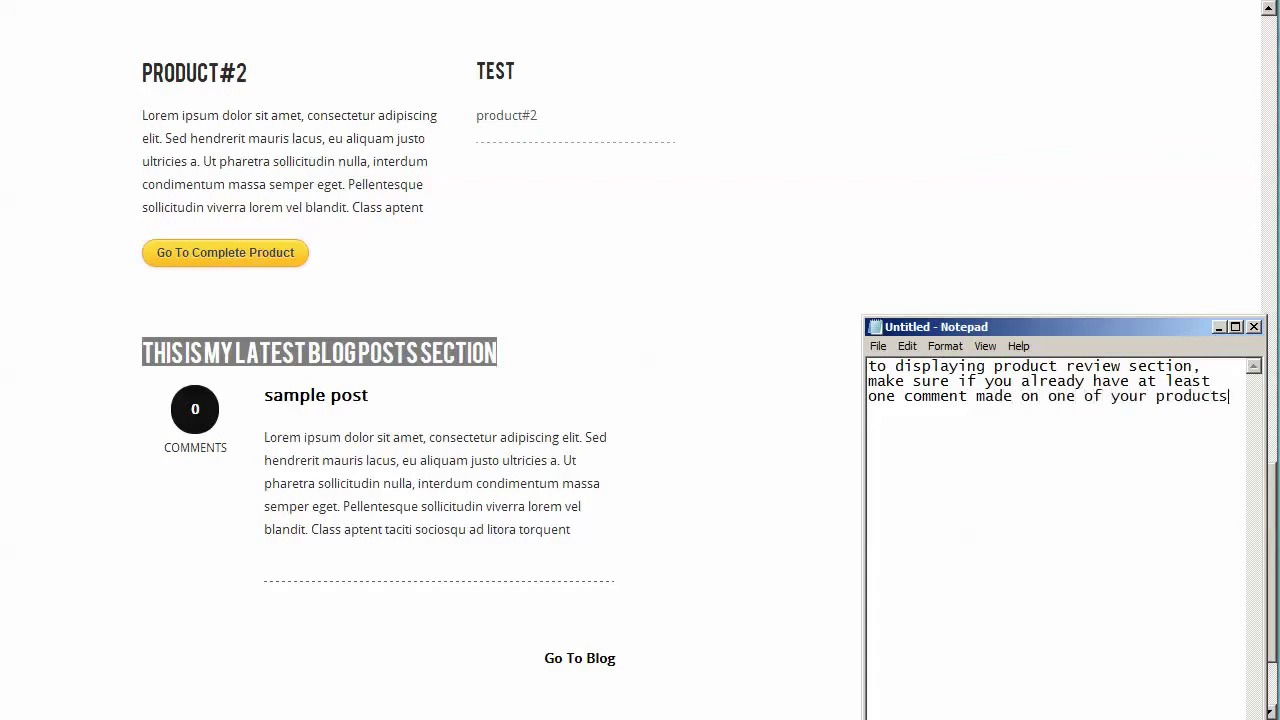
# - Return to the site's front page, open product#2 from the best seller section and go to its reviews
pyautogui.click(641, 233)
pyautogui.scroll(12, 641, 233)
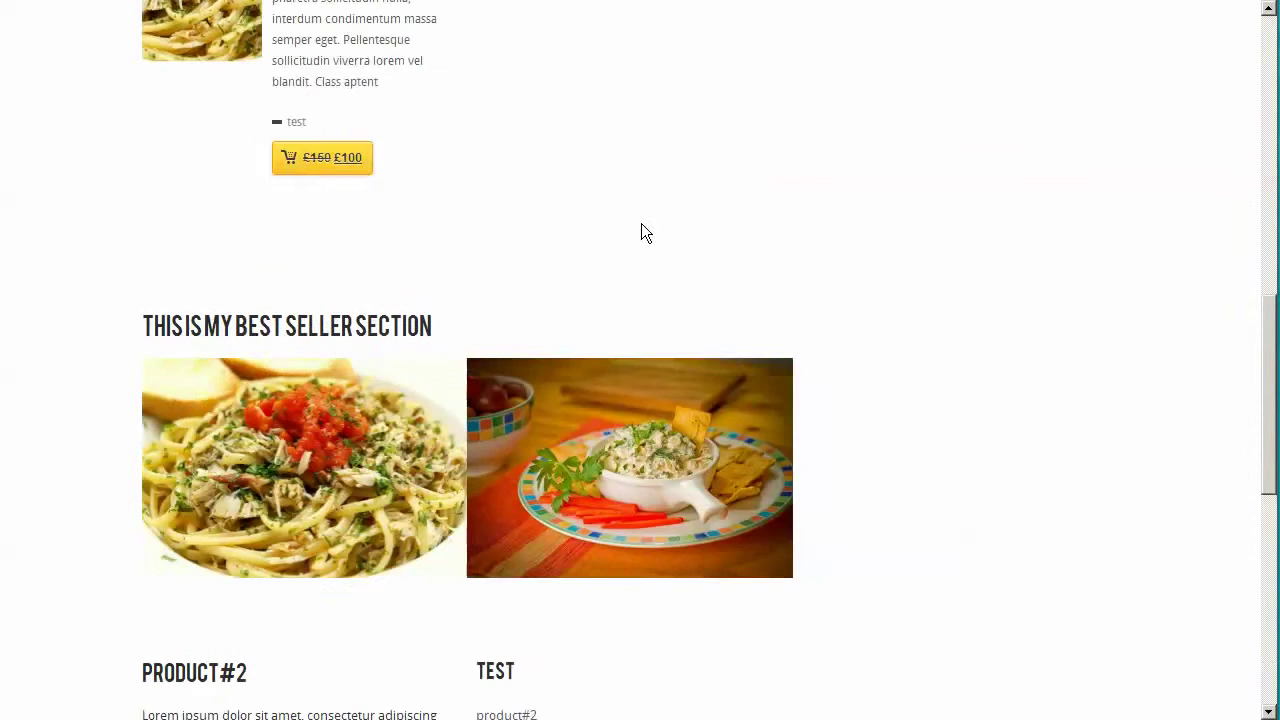
pyautogui.click(283, 490)
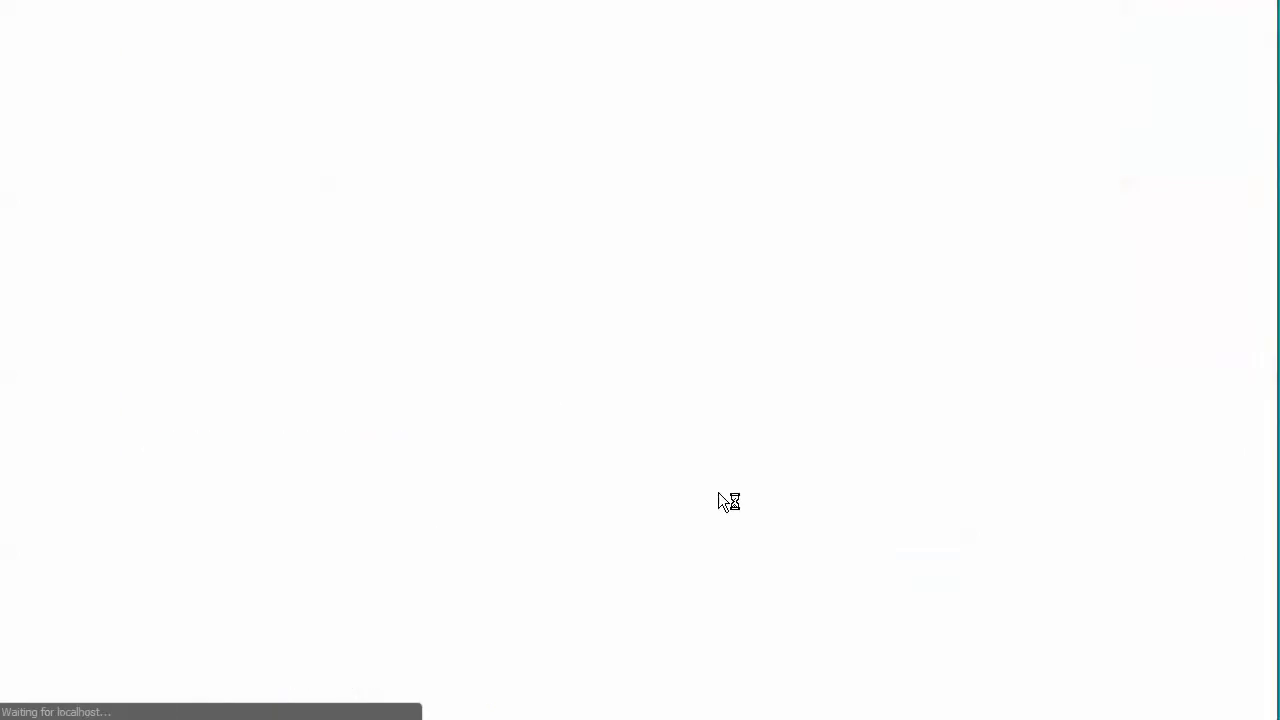
pyautogui.scroll(-4, 729, 478)
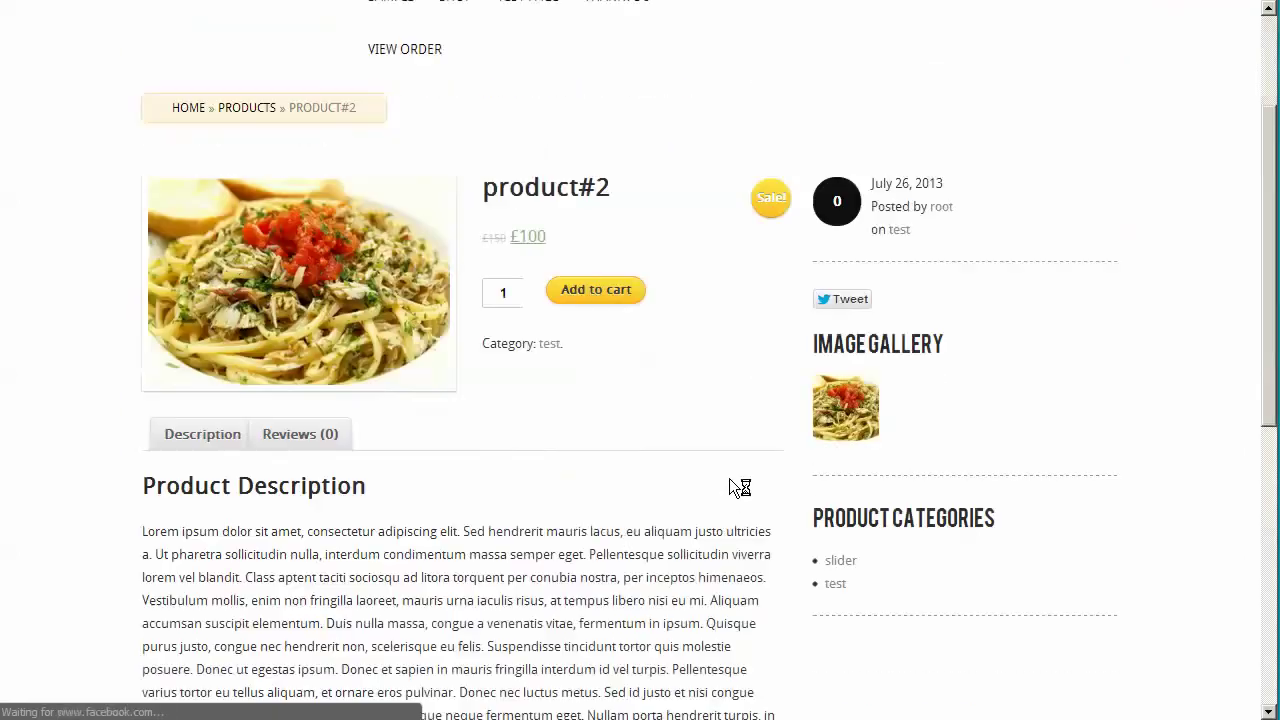
pyautogui.click(312, 434)
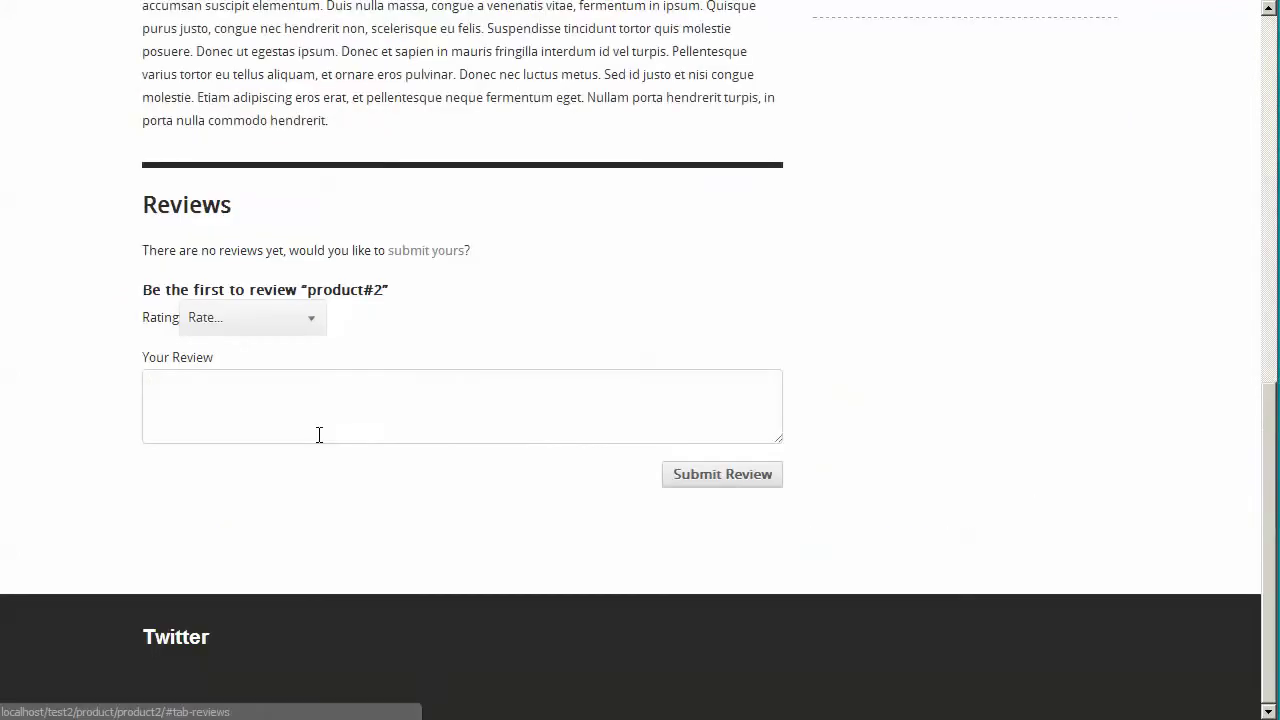
# - Submit a review of product#2 with the text "this is my review" and the rating Average
pyautogui.click(352, 424)
pyautogui.write('this ')
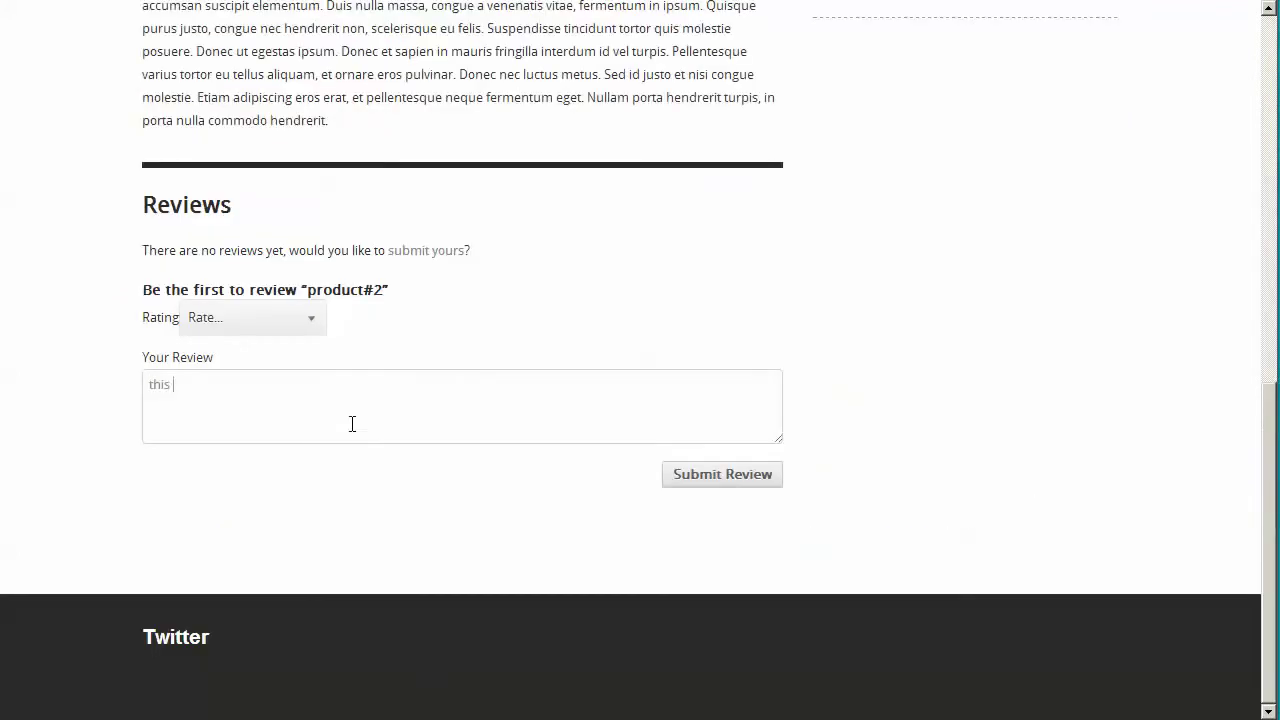
pyautogui.write('is my review')
pyautogui.click(252, 320)
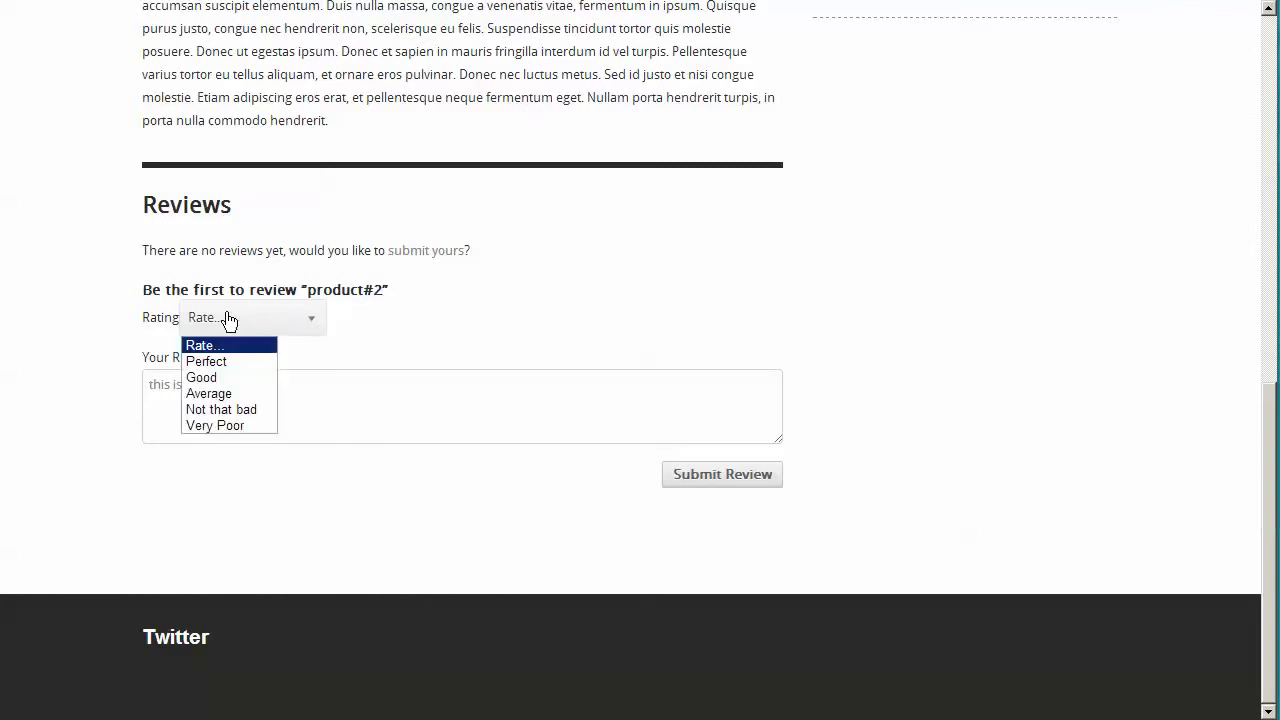
pyautogui.click(219, 394)
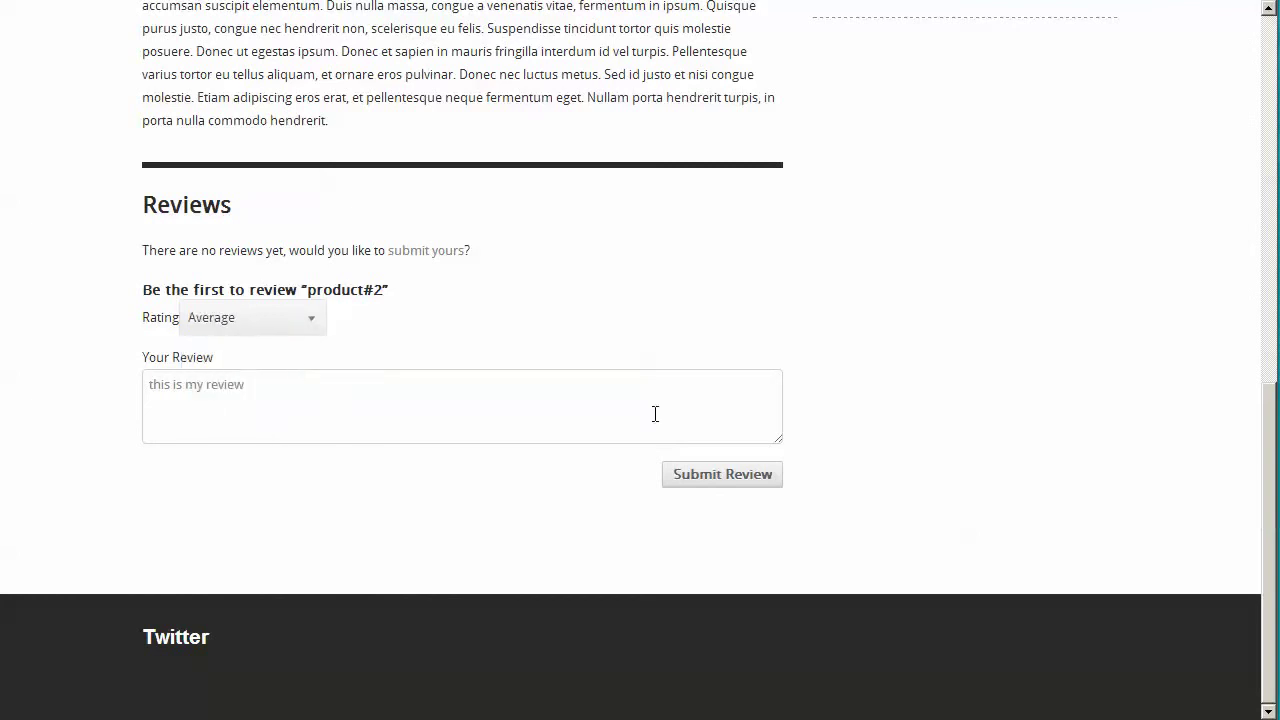
pyautogui.click(720, 478)
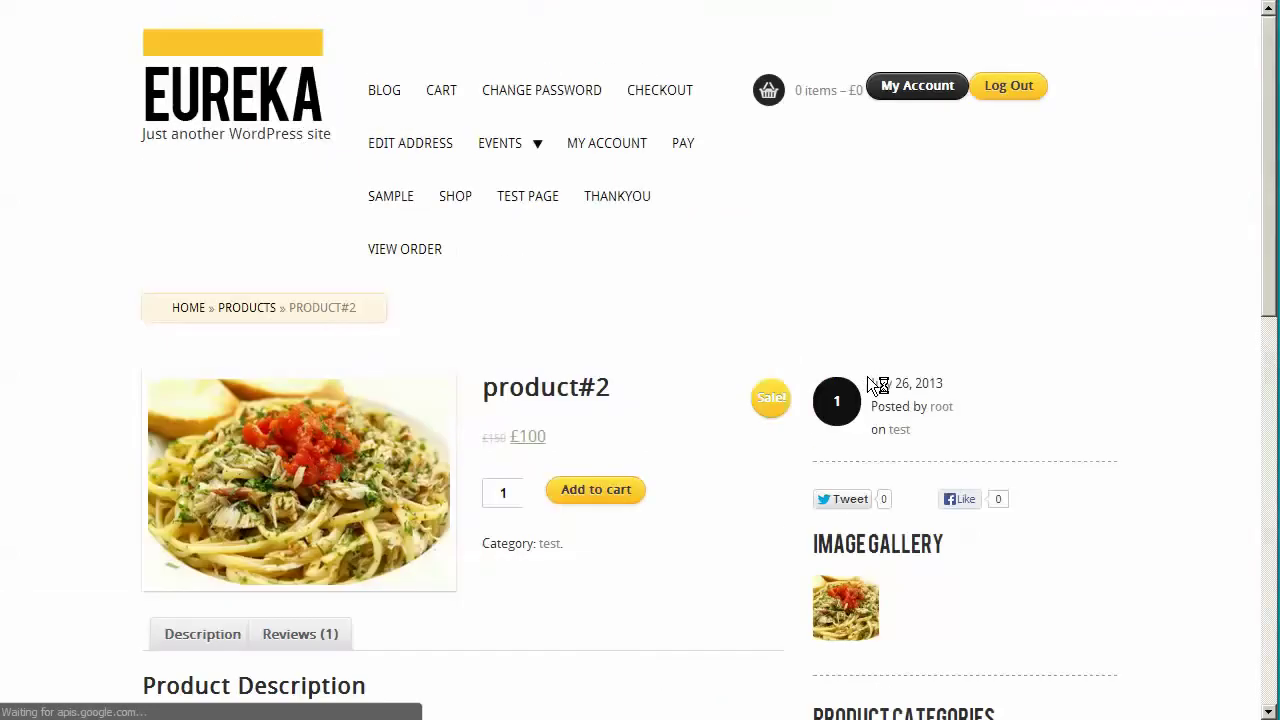
# - Go back to the site's front page and check the heading of the products review section
pyautogui.click(238, 110)
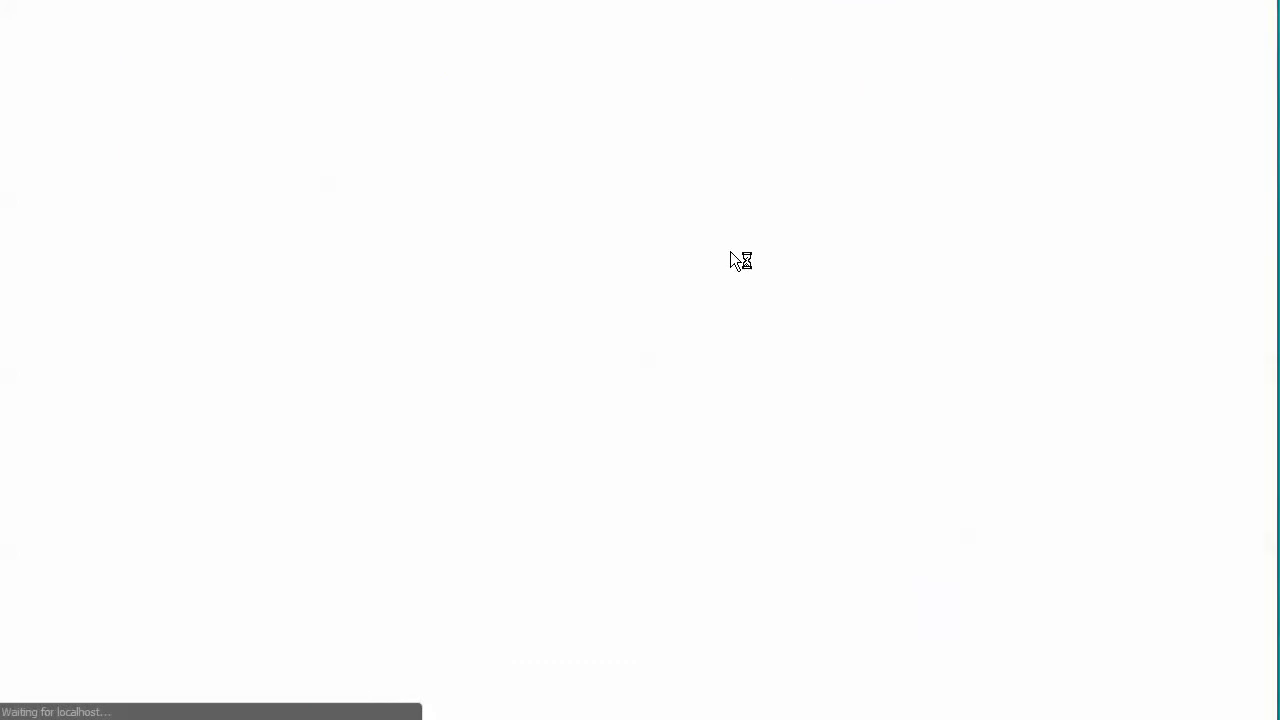
pyautogui.scroll(-15, 735, 250)
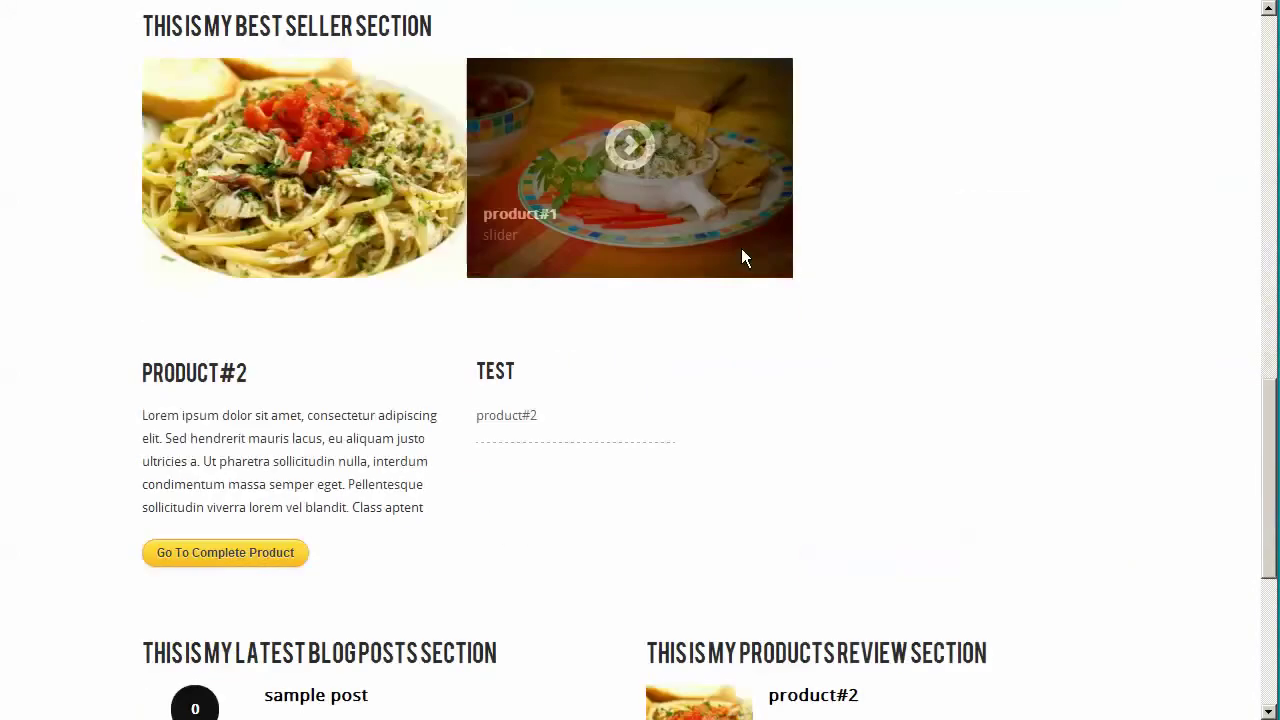
pyautogui.scroll(-4, 814, 269)
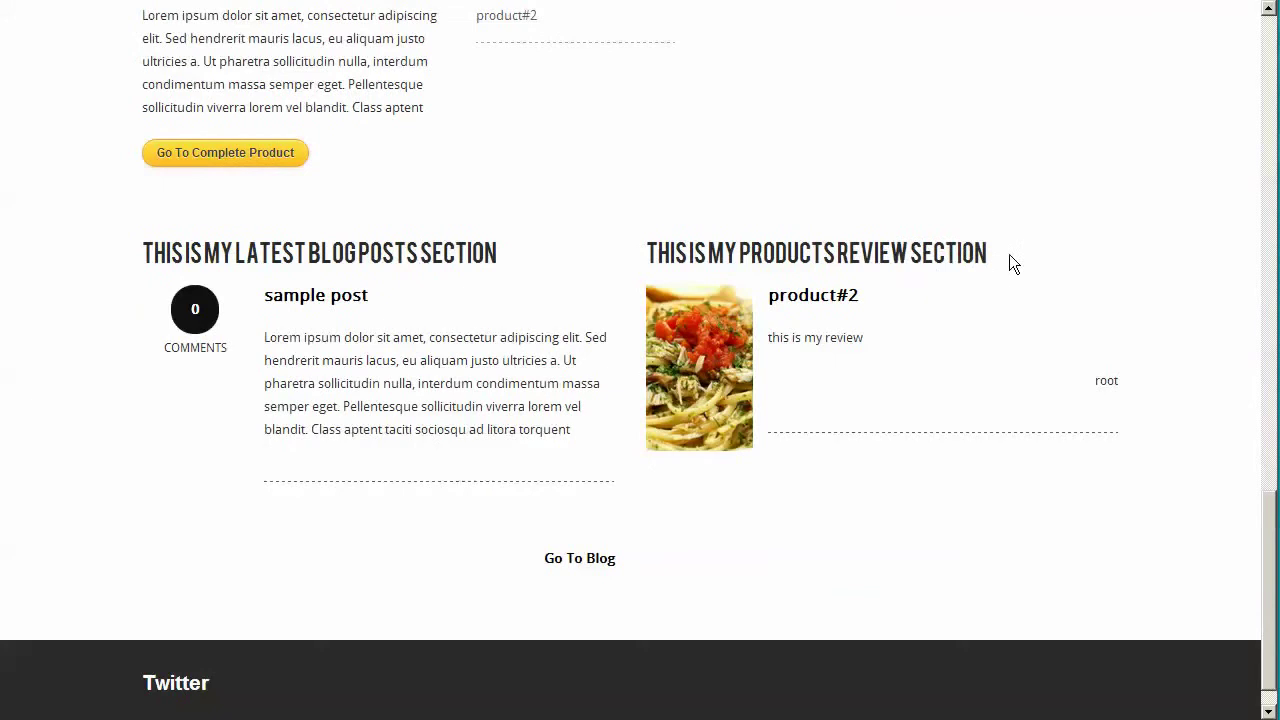
pyautogui.moveTo(1009, 262); pyautogui.dragTo(644, 262)
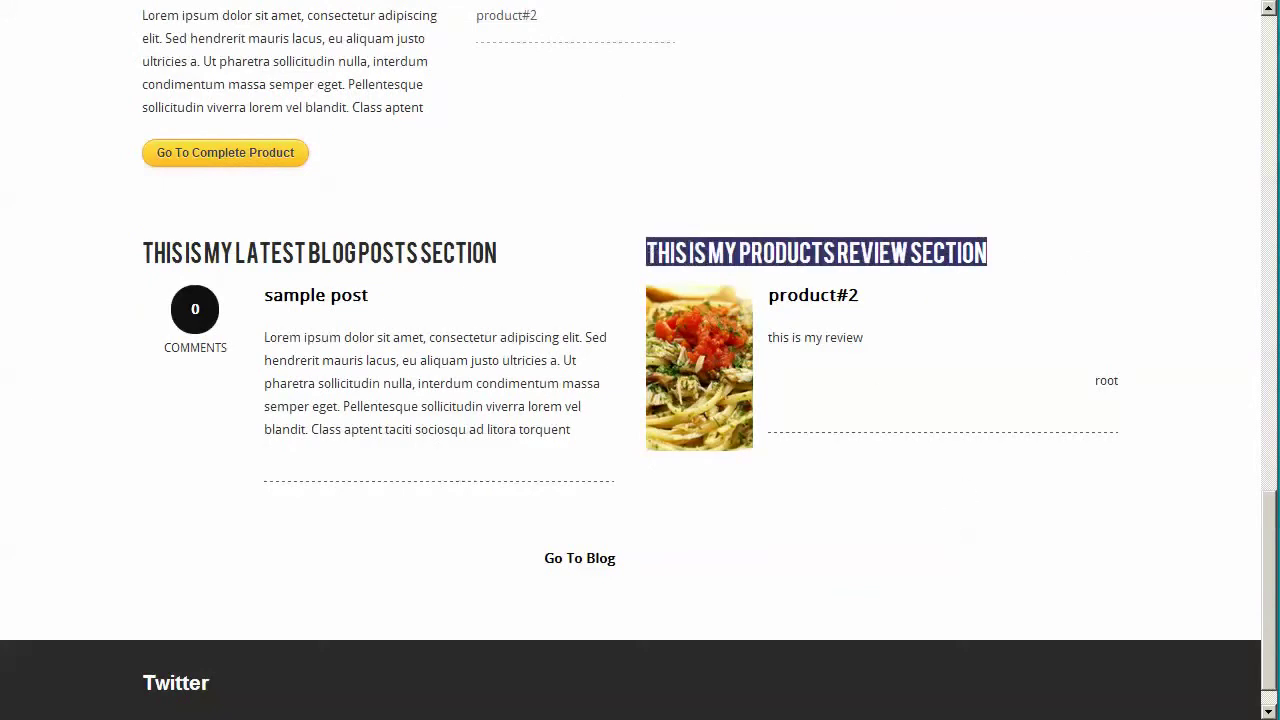
# - Return to the theme options and replace the Notepad note with "next feature is social networking"
pyautogui.hotkey('ctrl', 'Tab')
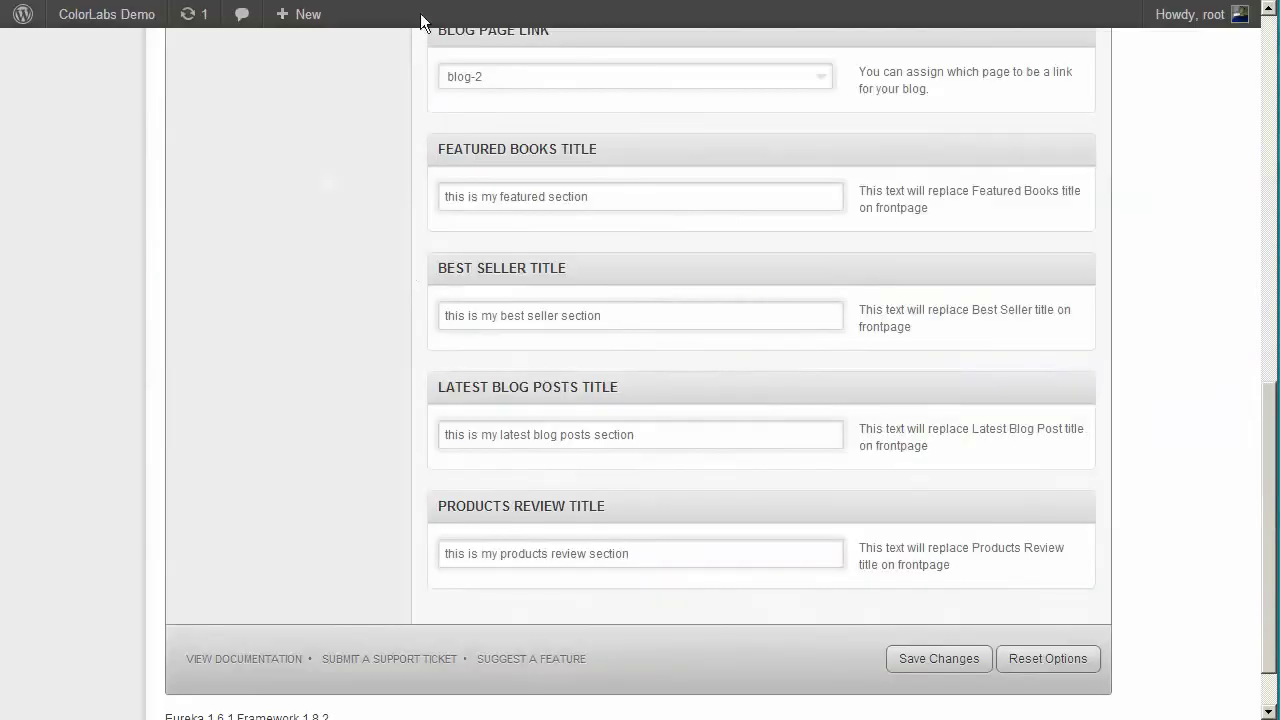
pyautogui.scroll(8, 394, 311)
pyautogui.scroll(1, 386, 293)
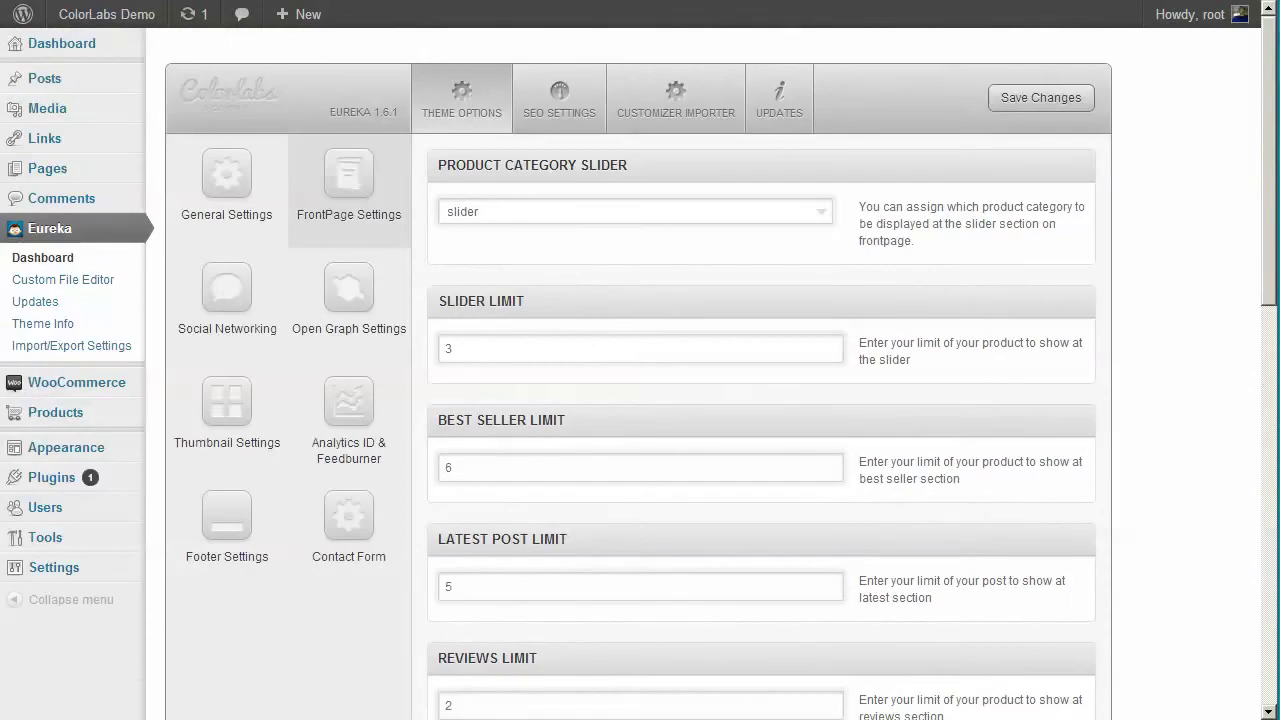
pyautogui.hotkey('alt', 'Tab')
pyautogui.hotkey('ctrl', 'a')
pyautogui.write('nex')
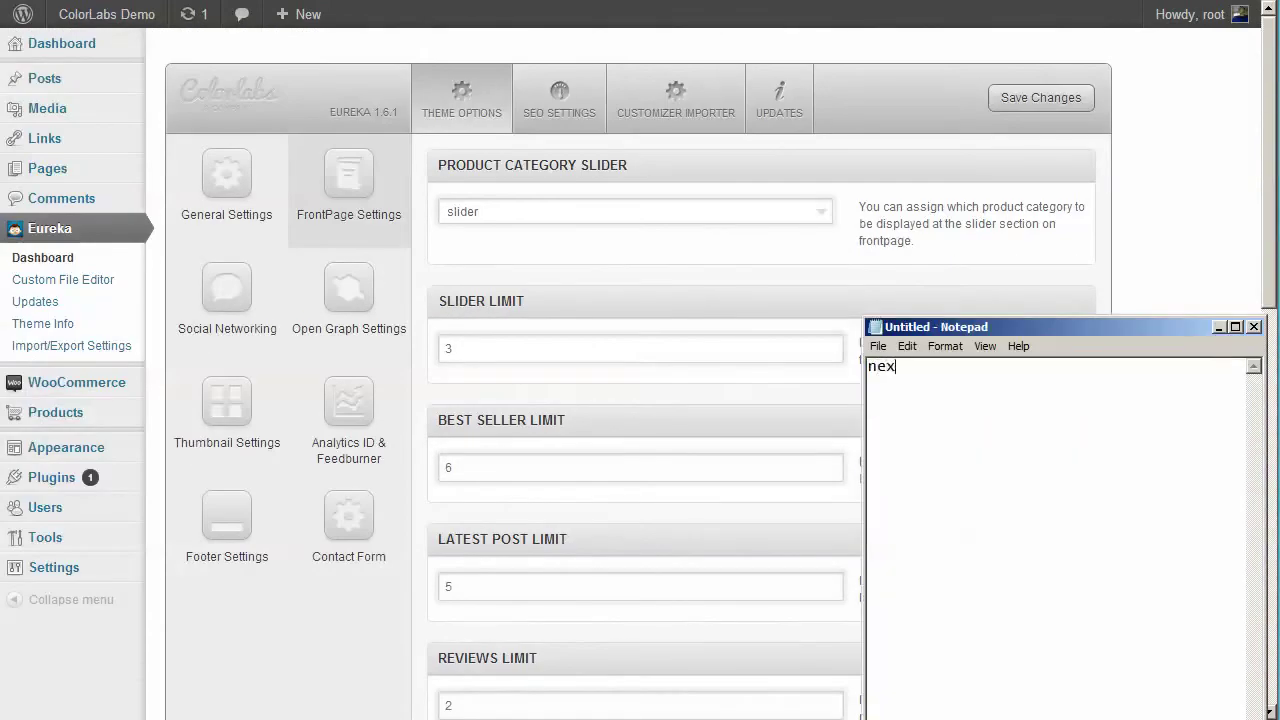
pyautogui.write('t feature is socia')
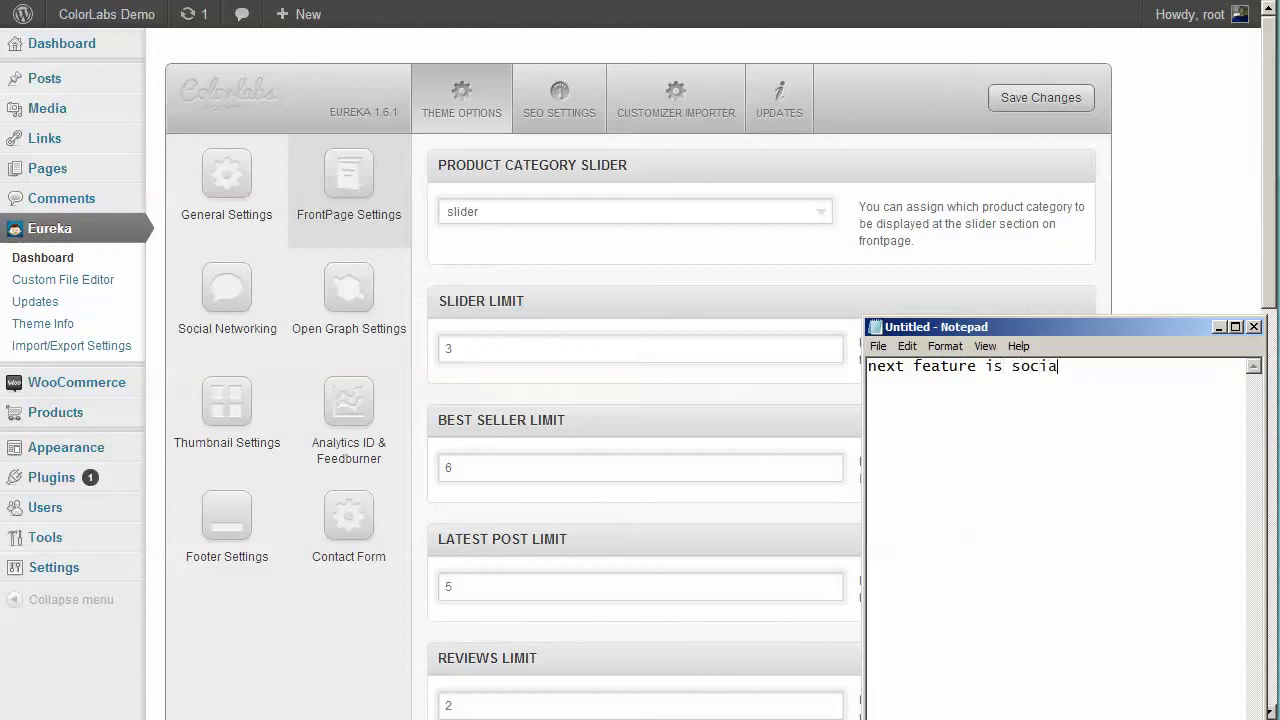
pyautogui.write('l networking')
# - Open the theme's Social Networking settings and start a new Notepad note reading "at this page, you can:"
pyautogui.click(724, 303)
pyautogui.moveTo(183, 293); pyautogui.dragTo(735, 324)
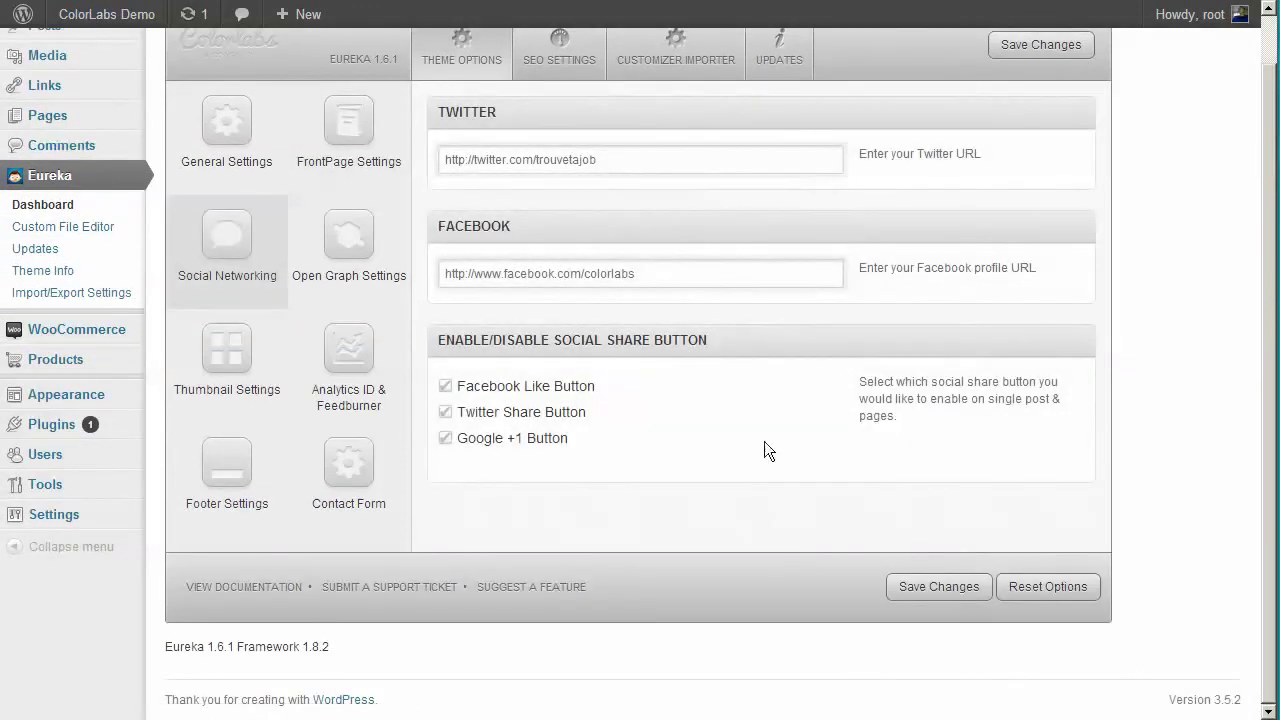
pyautogui.click(897, 719)
pyautogui.hotkey('ctrl', 'a')
pyautogui.press('BackSpace')
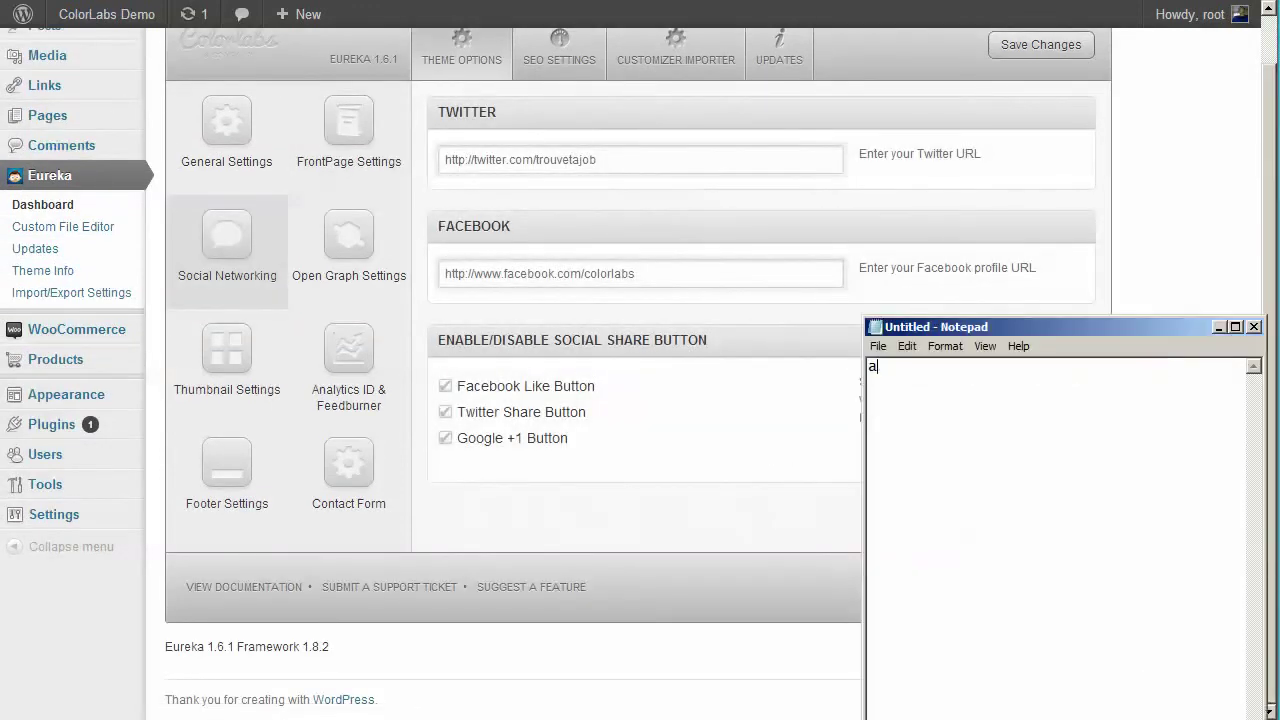
pyautogui.write('at thio')
pyautogui.write(' page, you can:')
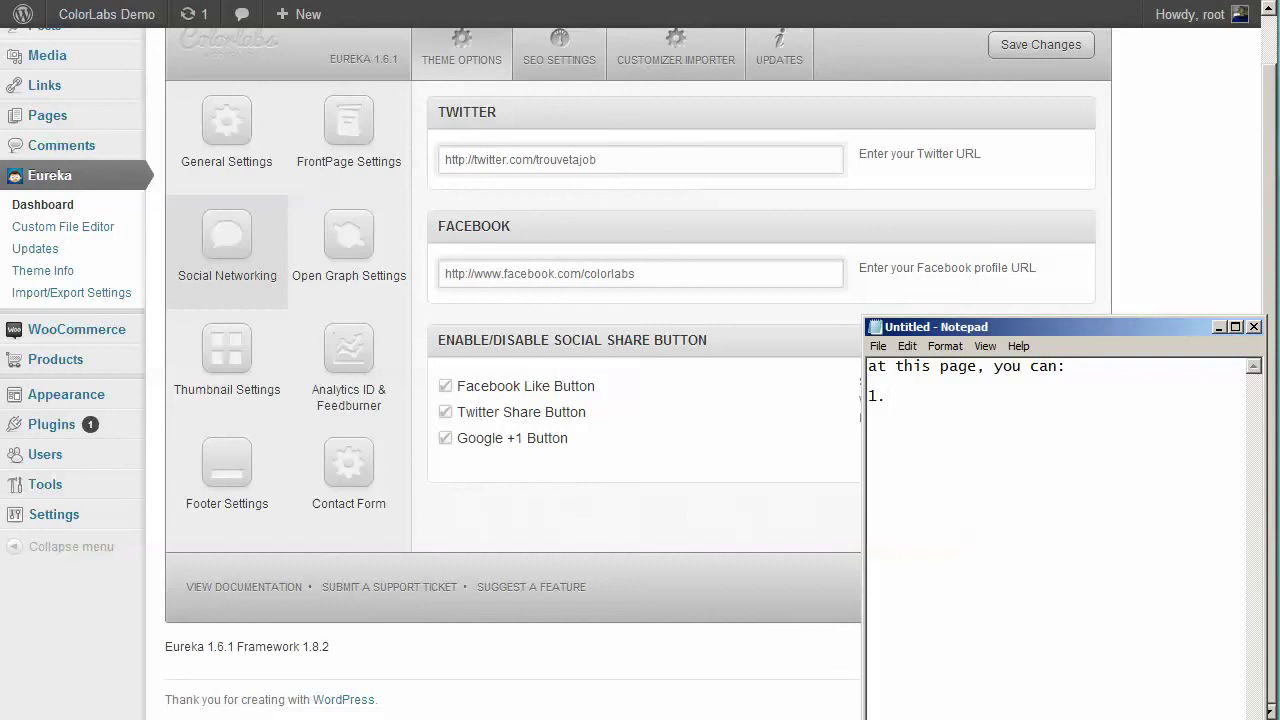
# - List in the note "1. add your twitter/facebook icon at the front page" and "2. enable/disable social share buttons"
pyautogui.write('dd your twitter/facebook ')
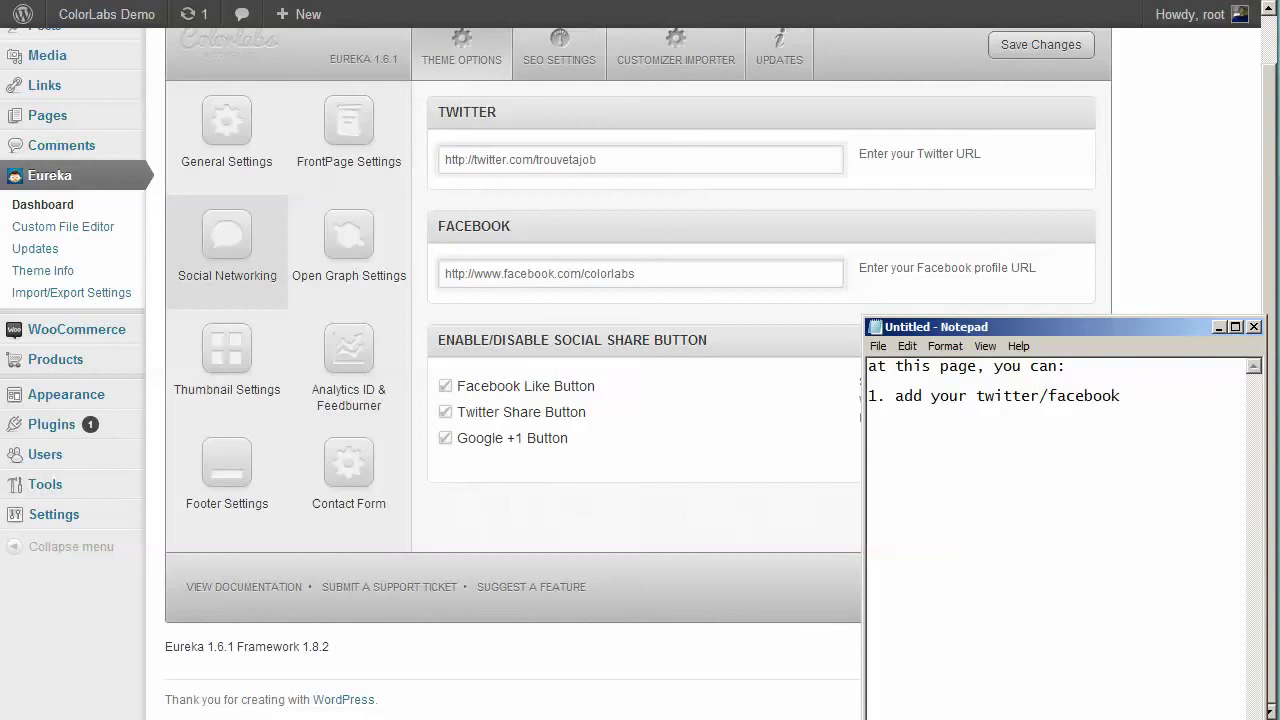
pyautogui.write('icon at the')
pyautogui.press('BackSpace')
pyautogui.press('BackSpace')
pyautogui.press('BackSpace')
pyautogui.write('the fro')
pyautogui.write('nt page')
pyautogui.write('2. ')
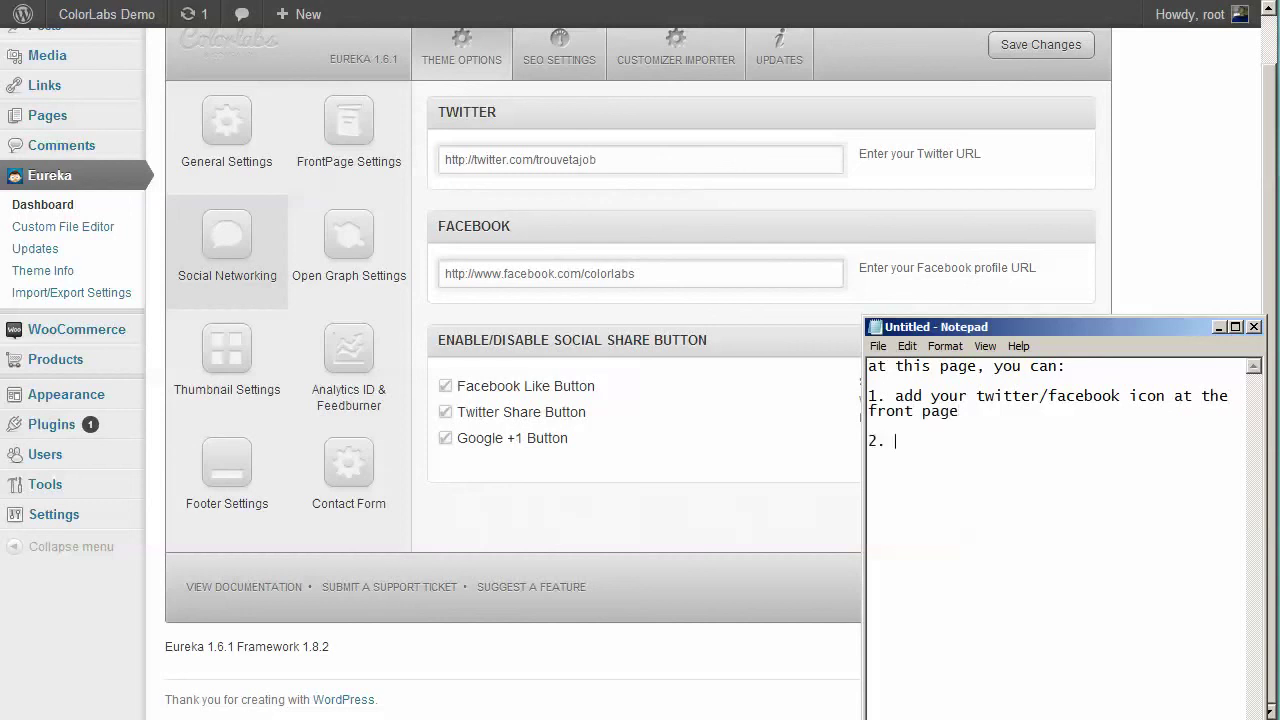
pyautogui.write('enable/disable social share b')
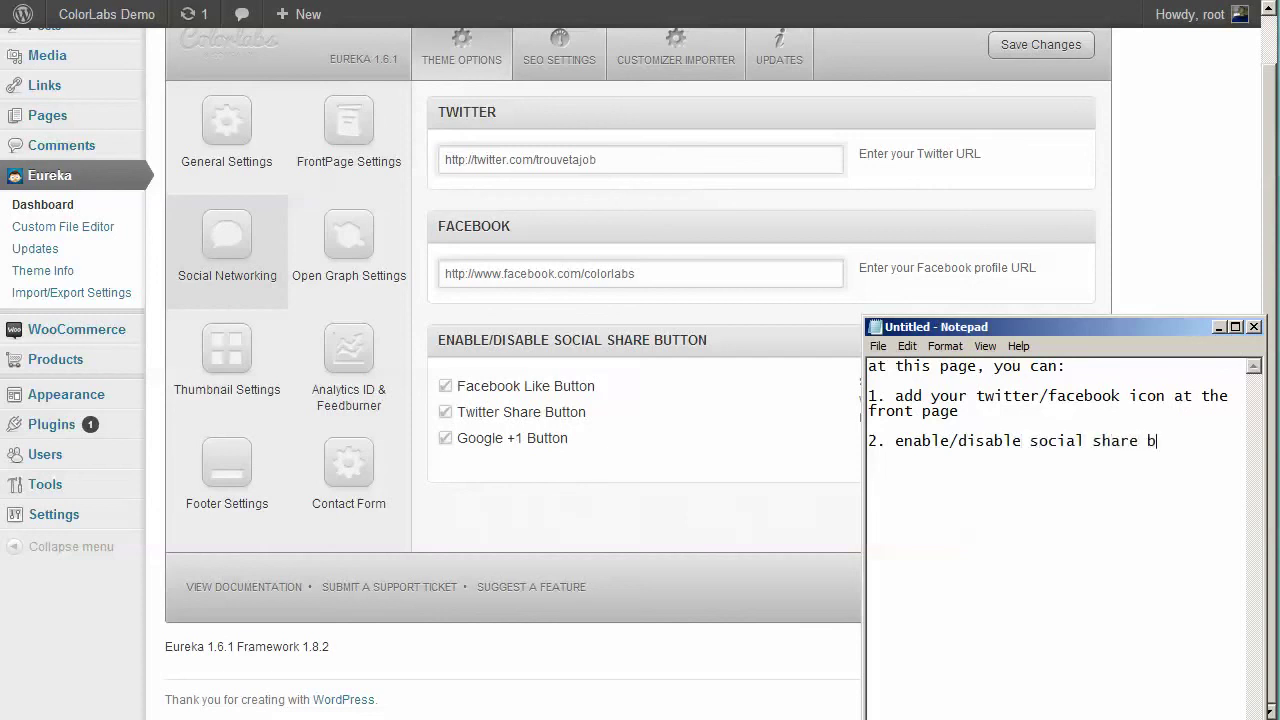
pyautogui.write('uttons')
# - Replace the Notepad note with "for the twitter and facebook settings, make sure if you insert your url there"
pyautogui.hotkey('ctrl', 'a')
pyautogui.press('BackSpace')
pyautogui.write('for th')
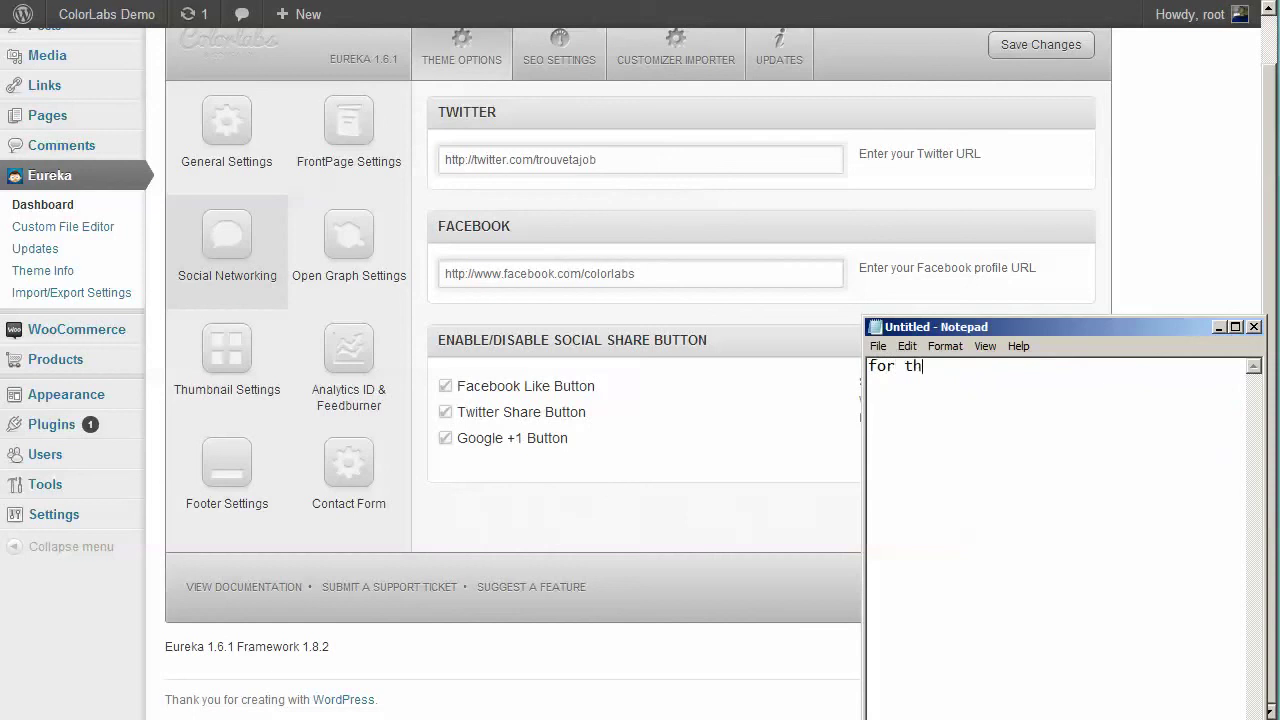
pyautogui.write('e twitter and facb')
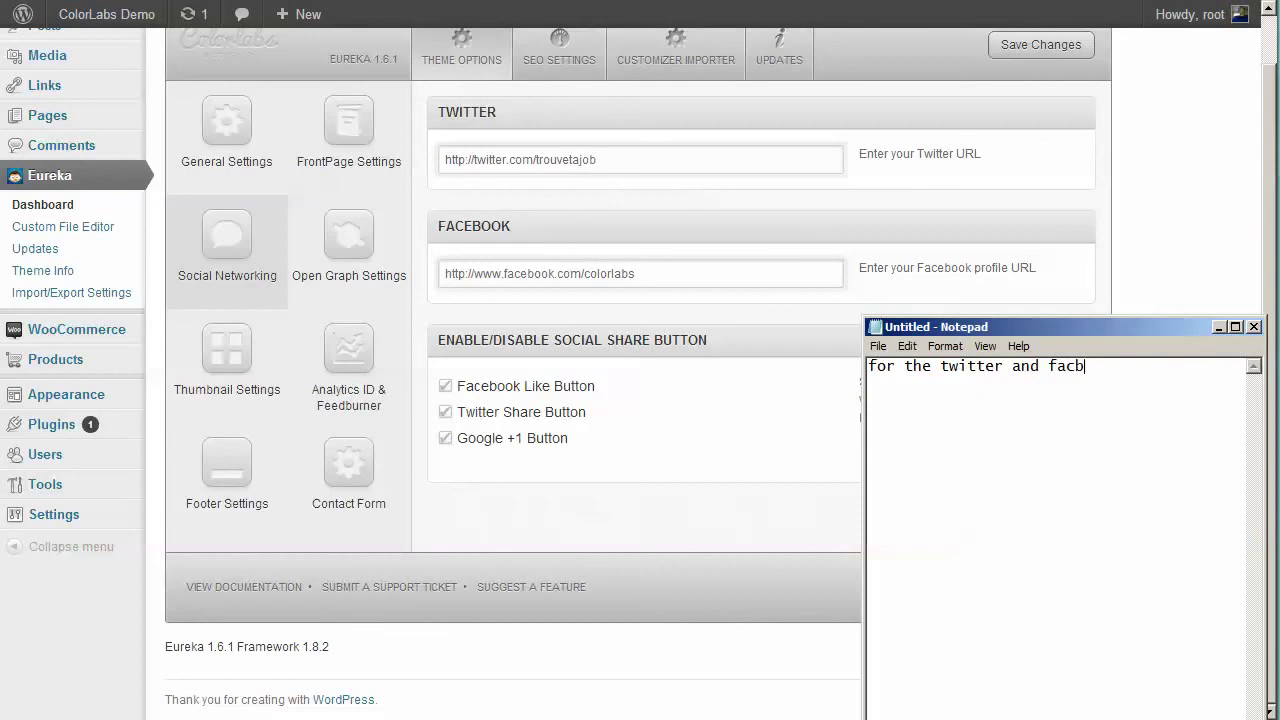
pyautogui.press('BackSpace')
pyautogui.write('ebook settings, make')
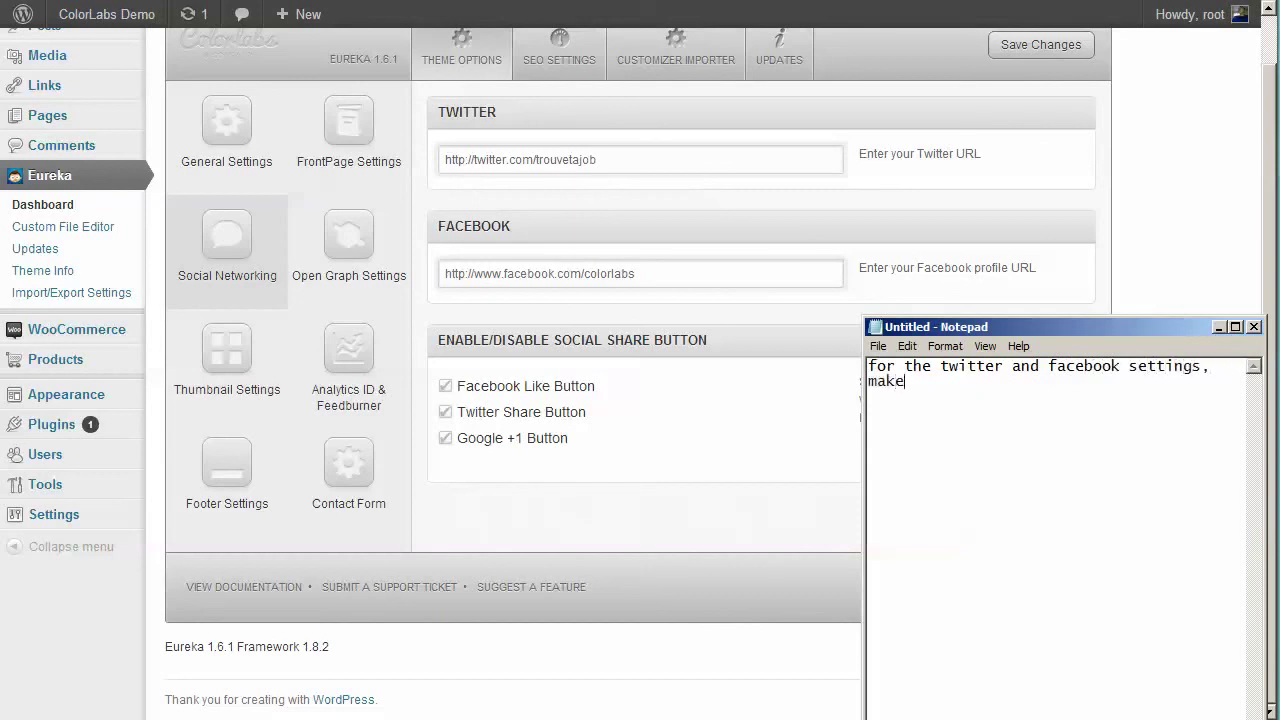
pyautogui.write(' sure if yuo')
pyautogui.press('BackSpace')
pyautogui.press('BackSpace')
pyautogui.write('ou insert yo')
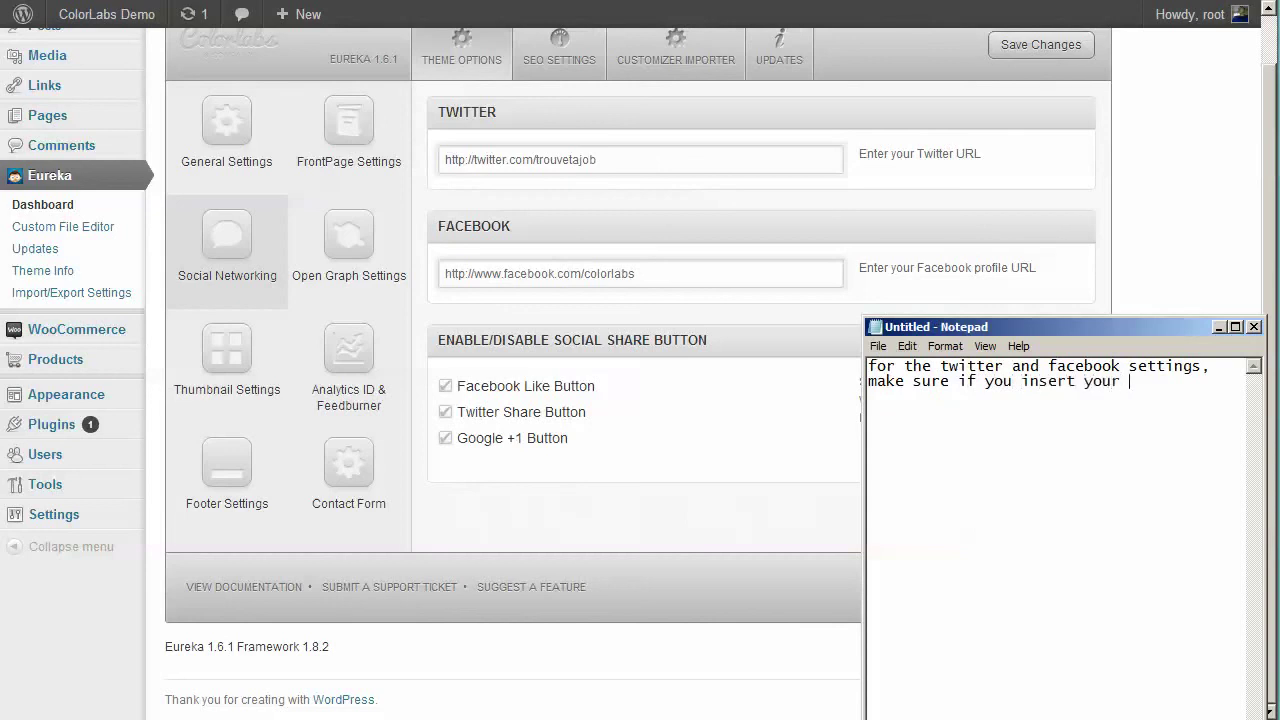
pyautogui.write('url there, becau')
pyautogui.press('BackSpace')
pyautogui.press('BackSpace')
pyautogui.press('BackSpace')
pyautogui.press('BackSpace')
pyautogui.press('BackSpace')
# - Add the line "if you don't, the default value will be displayed" to the note
pyautogui.write('if you dp')
pyautogui.write("n't a")
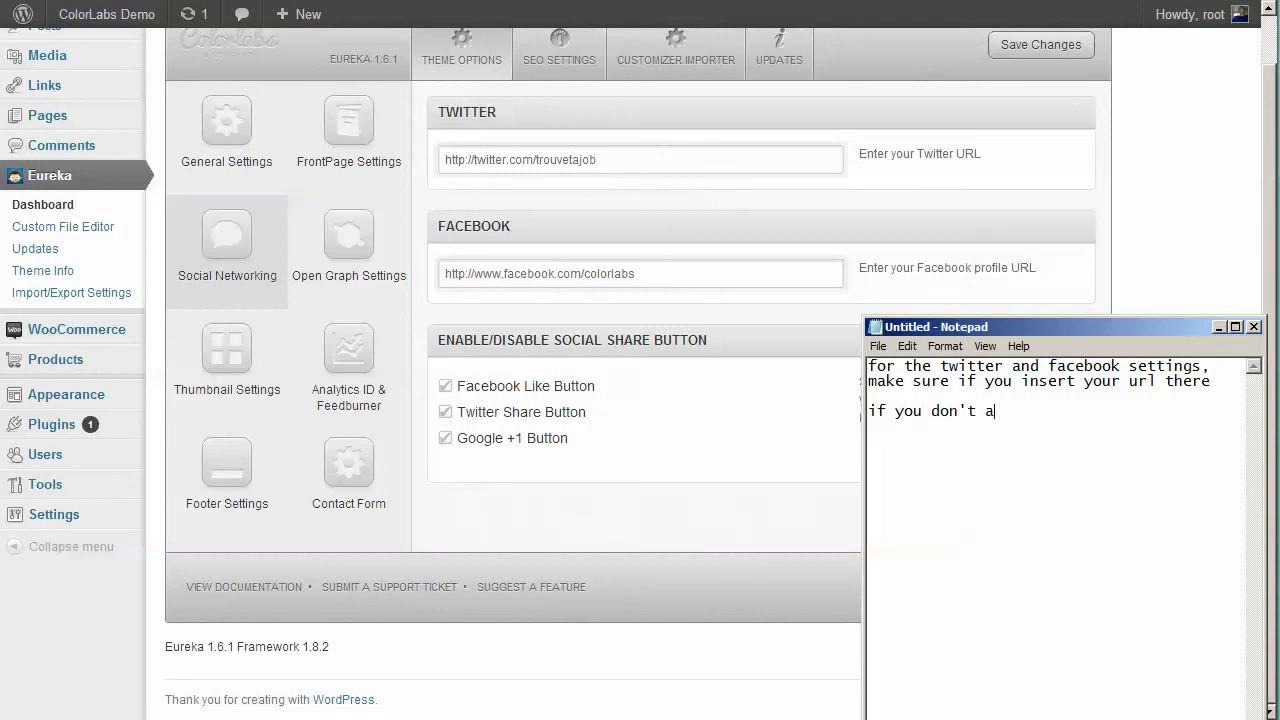
pyautogui.press('BackSpace')
pyautogui.press('BackSpace')
pyautogui.write(', the default value')
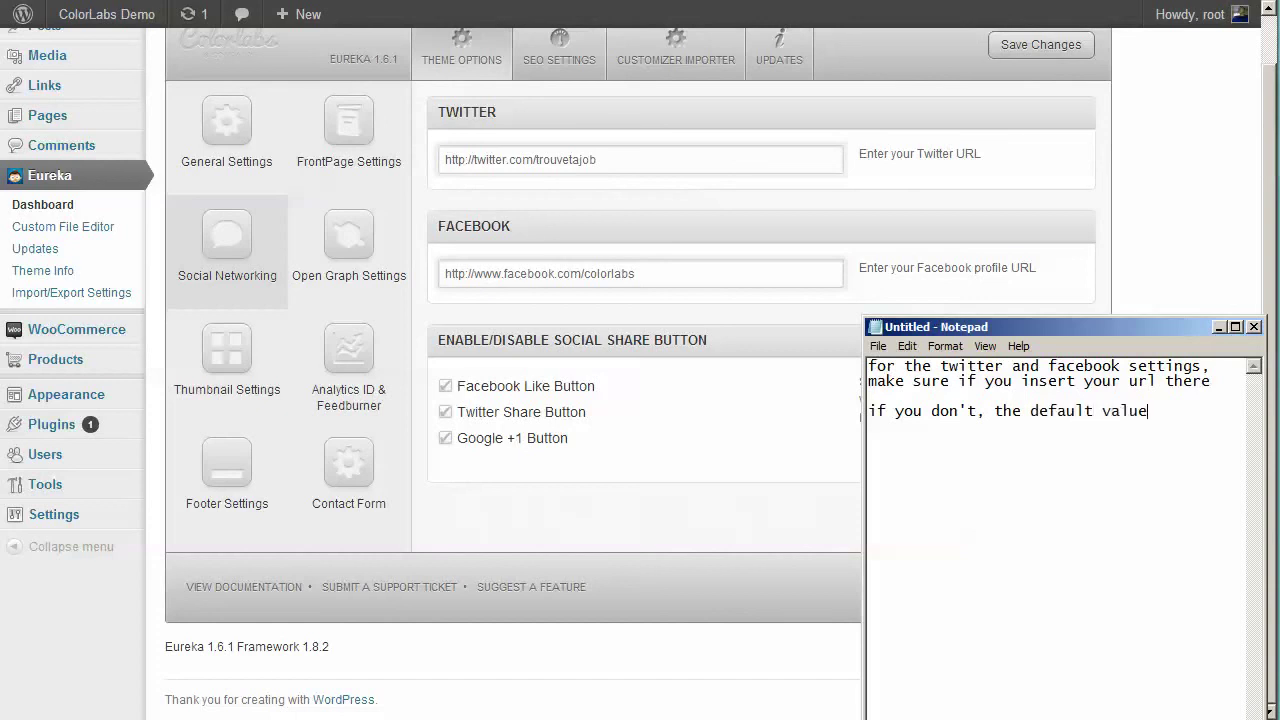
pyautogui.write(' will be displayed')
# - Add the line "if you don't want to displaying one of those, just put a 'space' on the form" to the note
pyautogui.write('if you do')
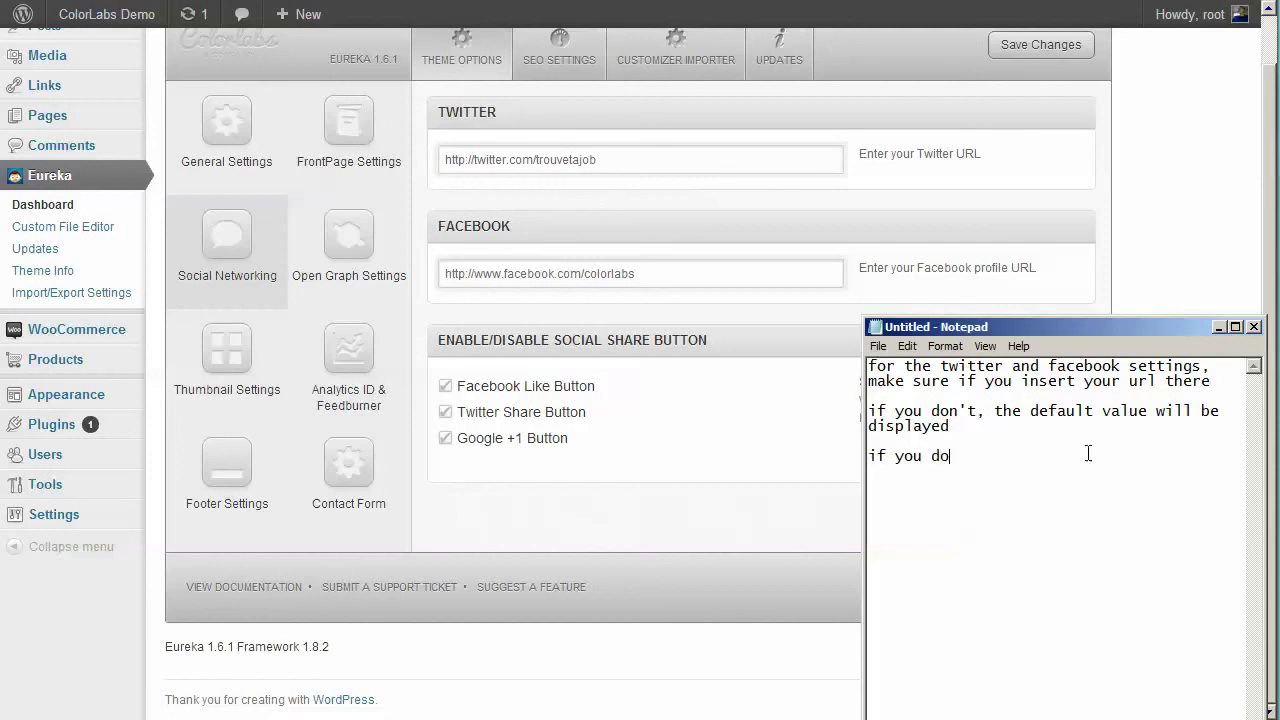
pyautogui.write("n't want to displaying on")
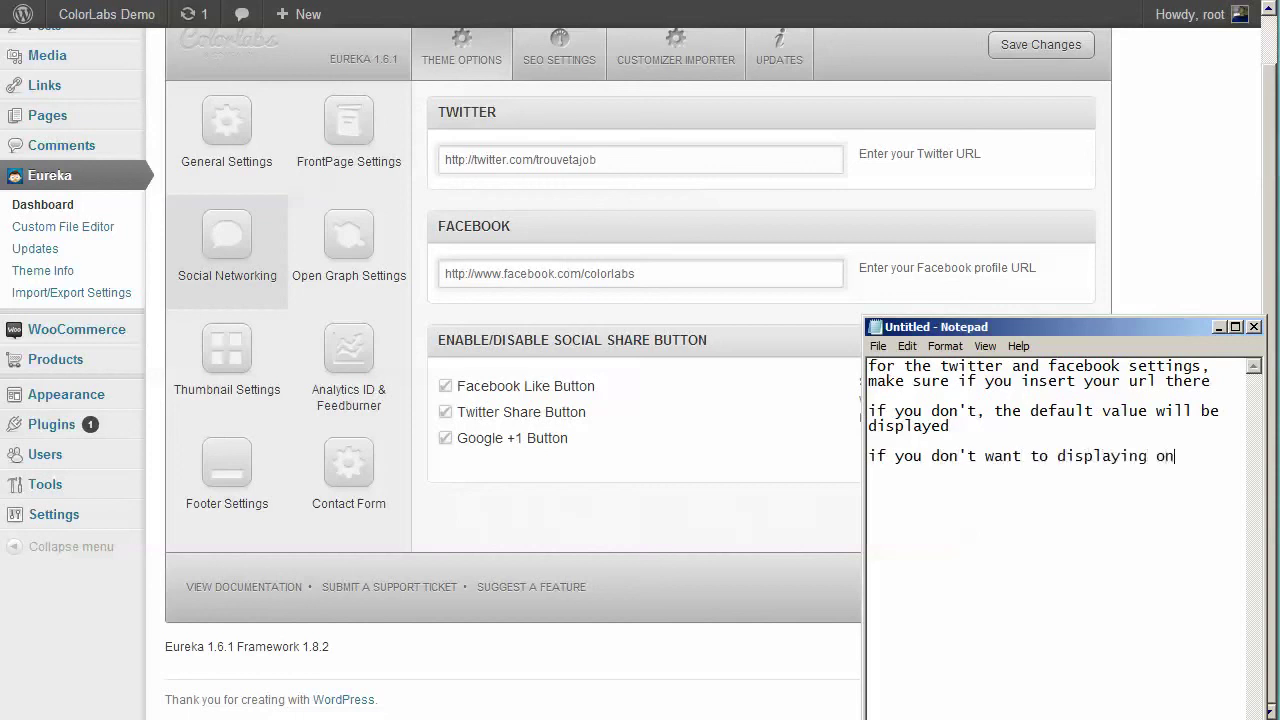
pyautogui.write('e of those, just put')
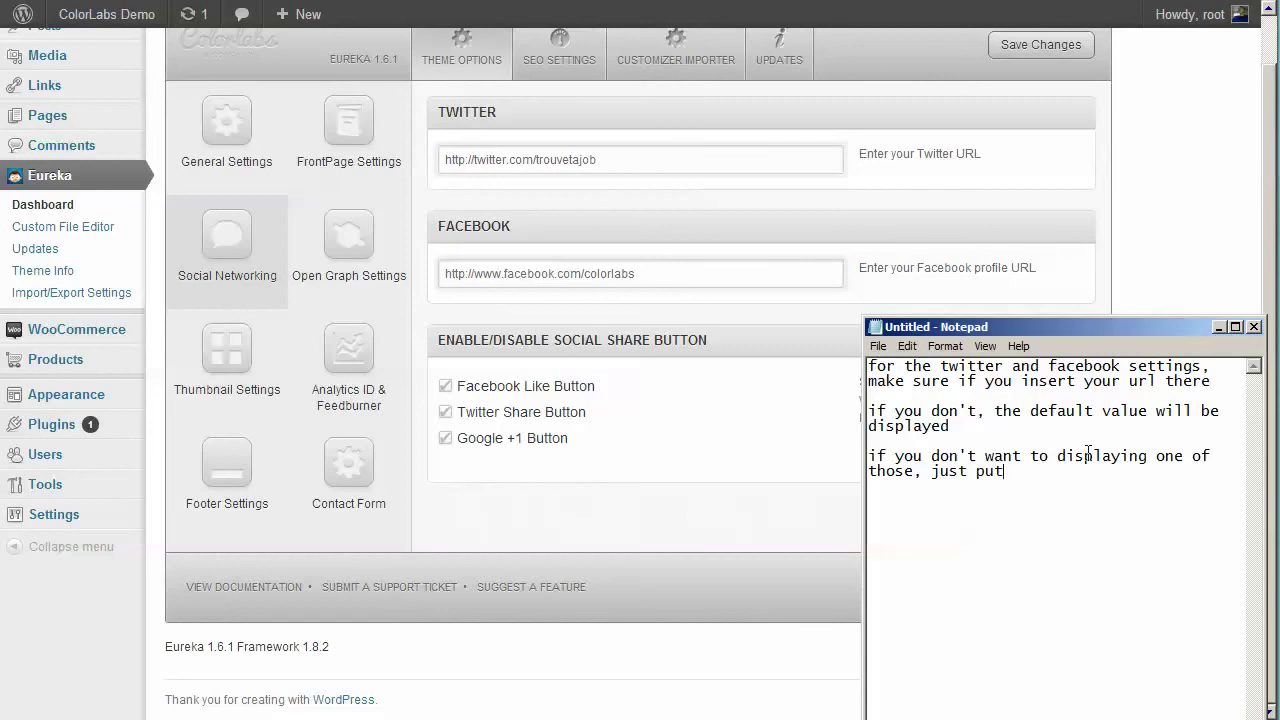
pyautogui.write(" a 'space' on the form")
pyautogui.press('Return')
pyautogui.press('Return')
# - Finish the note with "and the social share buttons will be displayed only at single post"
pyautogui.write('and the socia')
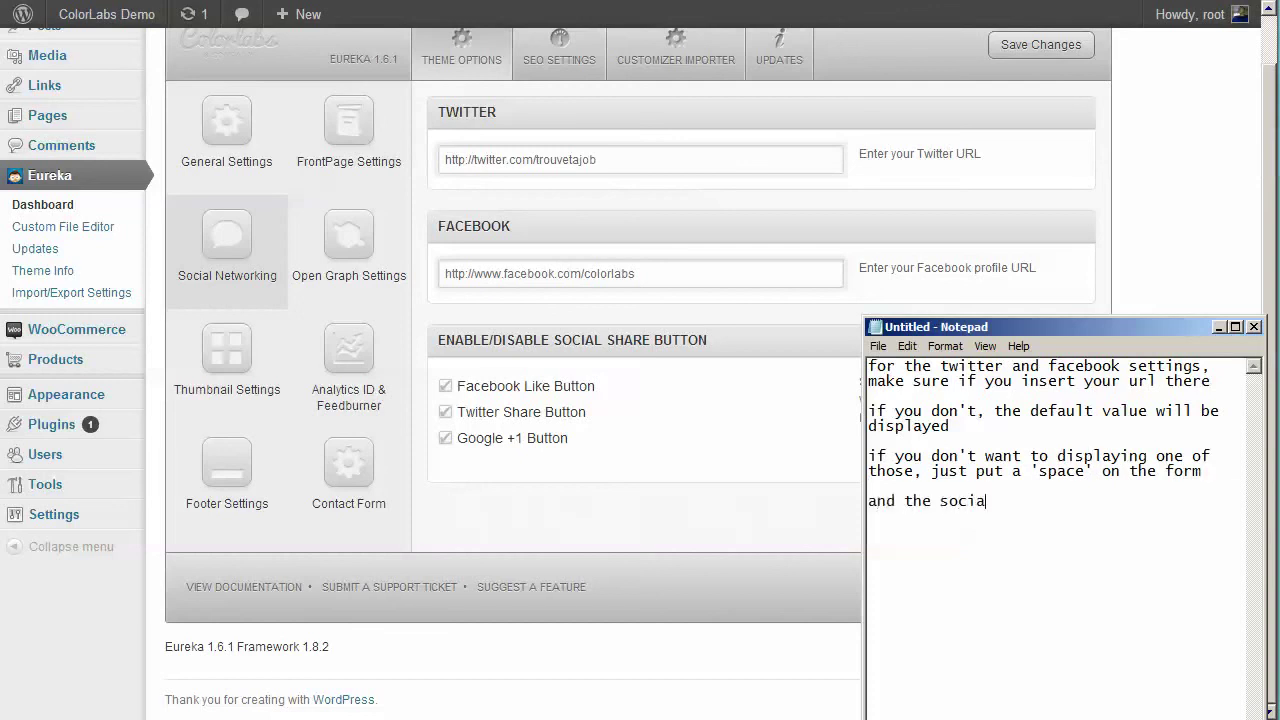
pyautogui.write('l share buttons will be ')
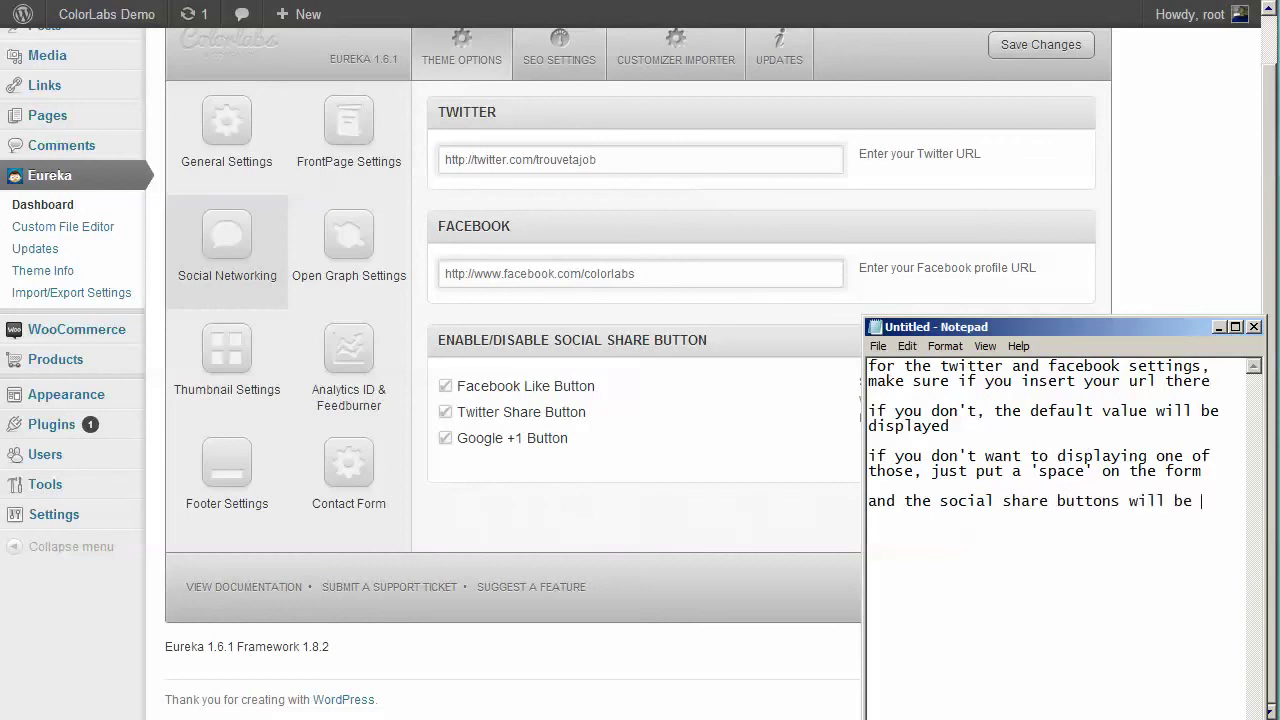
pyautogui.write('displayed only at')
pyautogui.write(' t')
pyautogui.write('ingle')
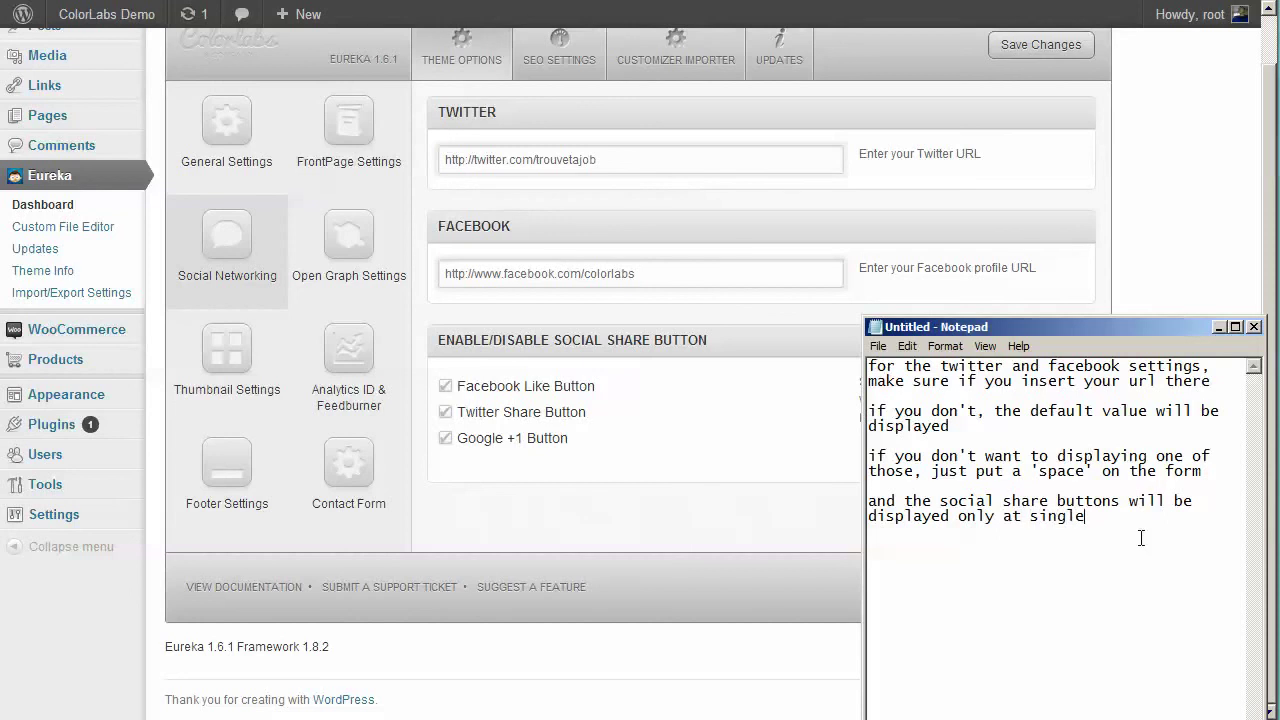
pyautogui.write(' post')
# - Reload the site's front page and check the Twitter and Facebook icons in its footer
pyautogui.click(626, 518)
pyautogui.scroll(1, 700, 545)
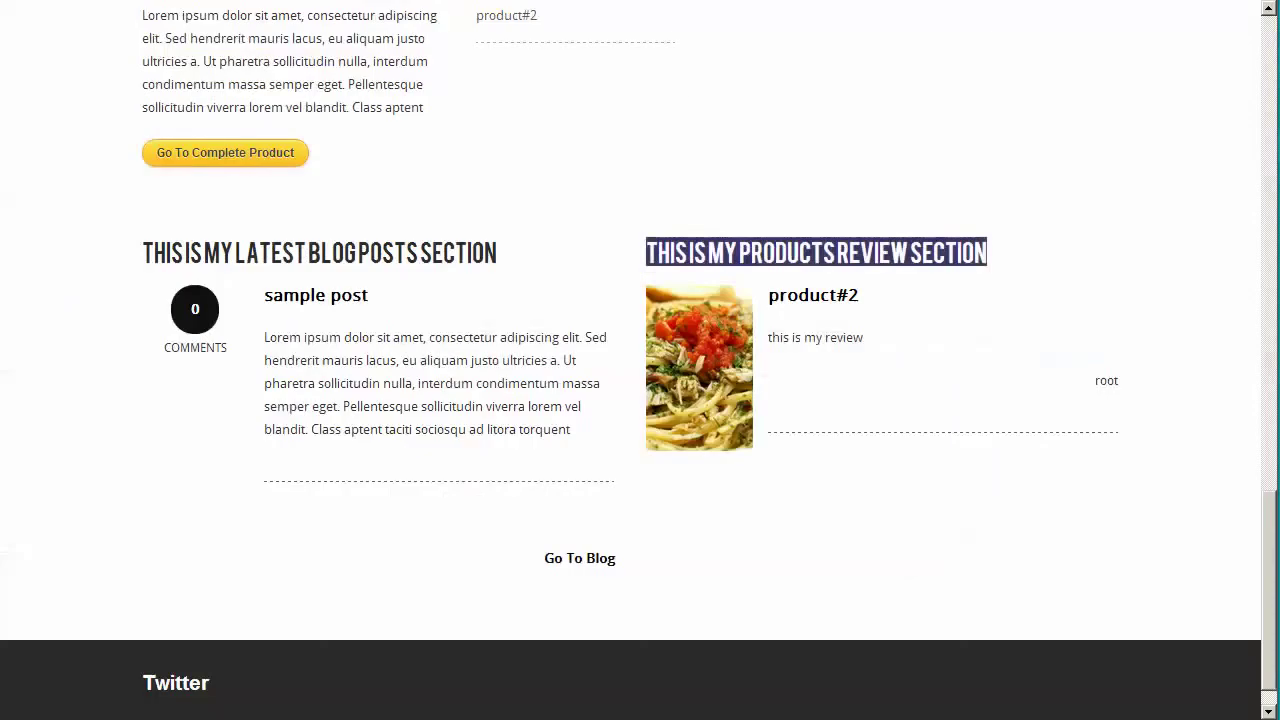
pyautogui.click(682, 95)
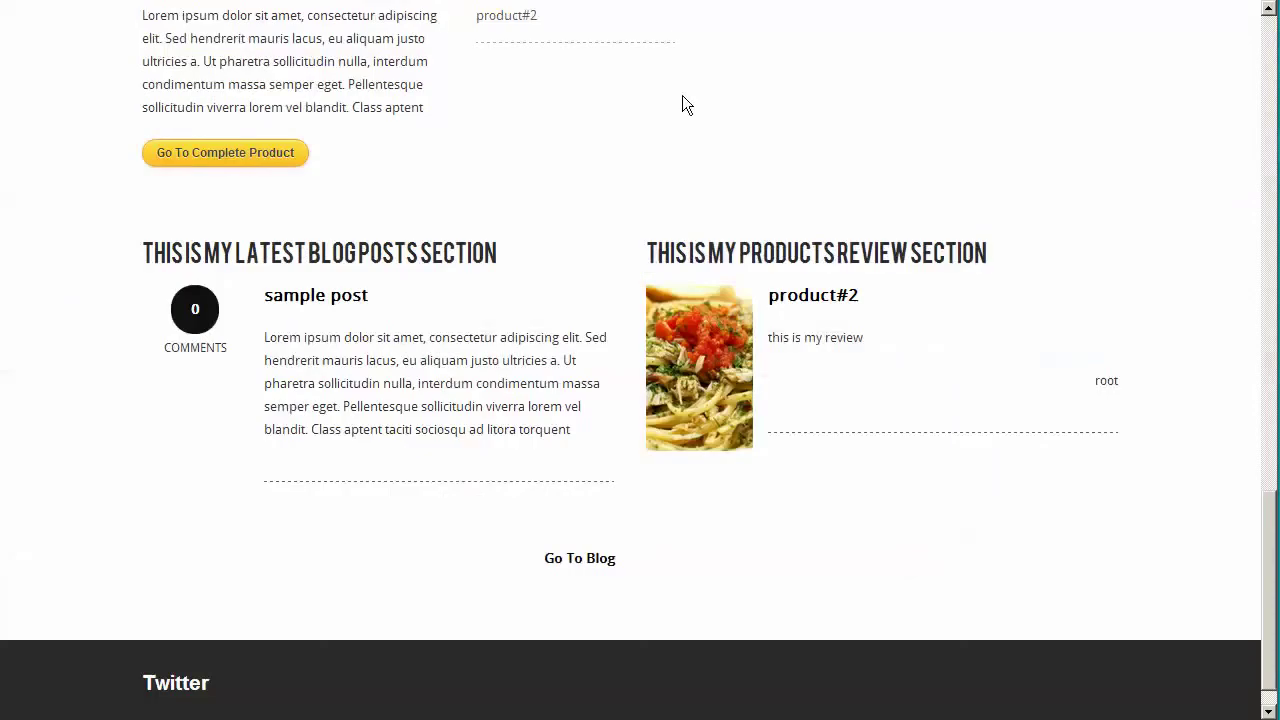
pyautogui.rightClick(682, 95)
pyautogui.click(721, 152)
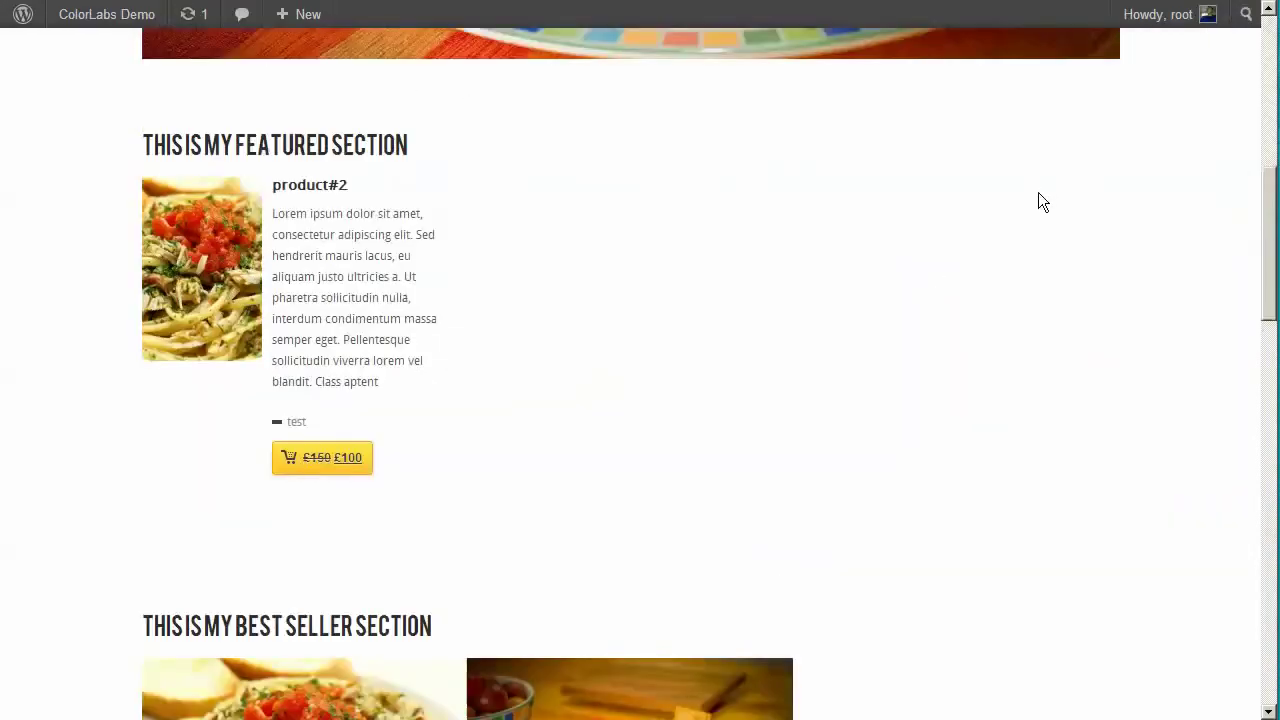
pyautogui.scroll(-15, 1037, 200)
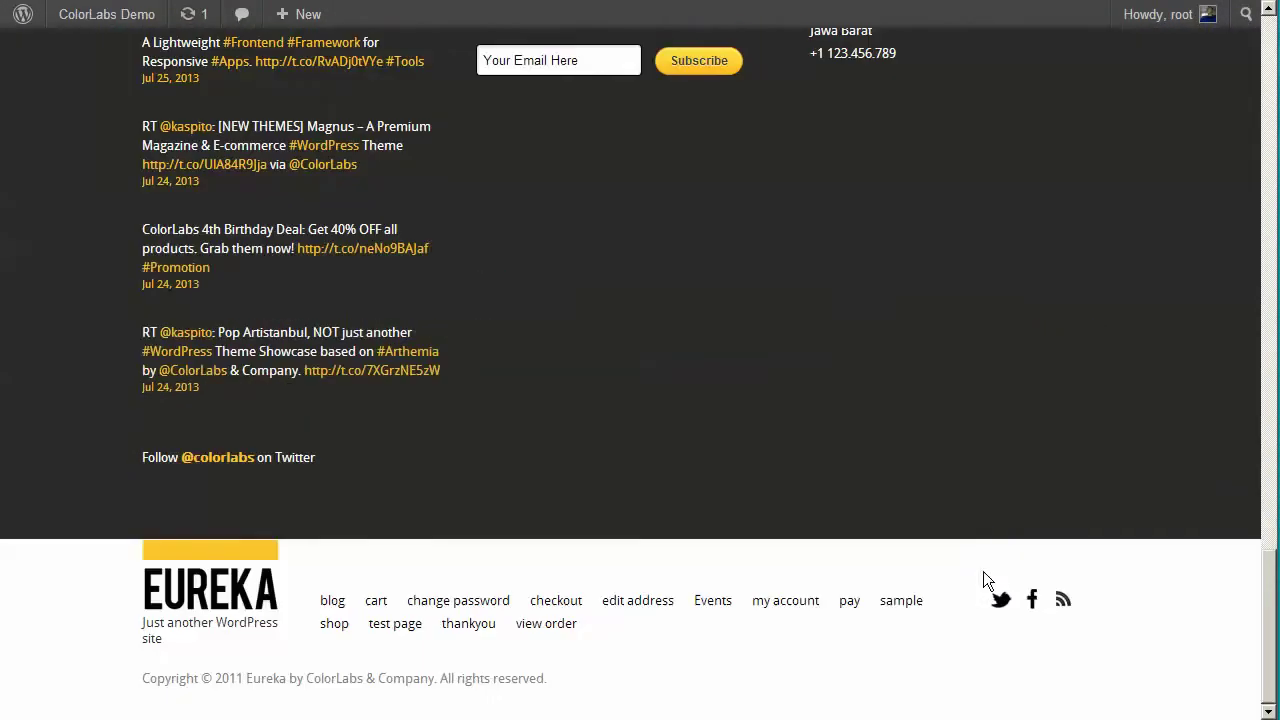
# - Replace the Notepad note with "the twitter & facebook url that you put at the theme dashboard will be displayed at footer section here"
pyautogui.hotkey('alt', 'Tab')
pyautogui.hotkey('ctrl', 'a')
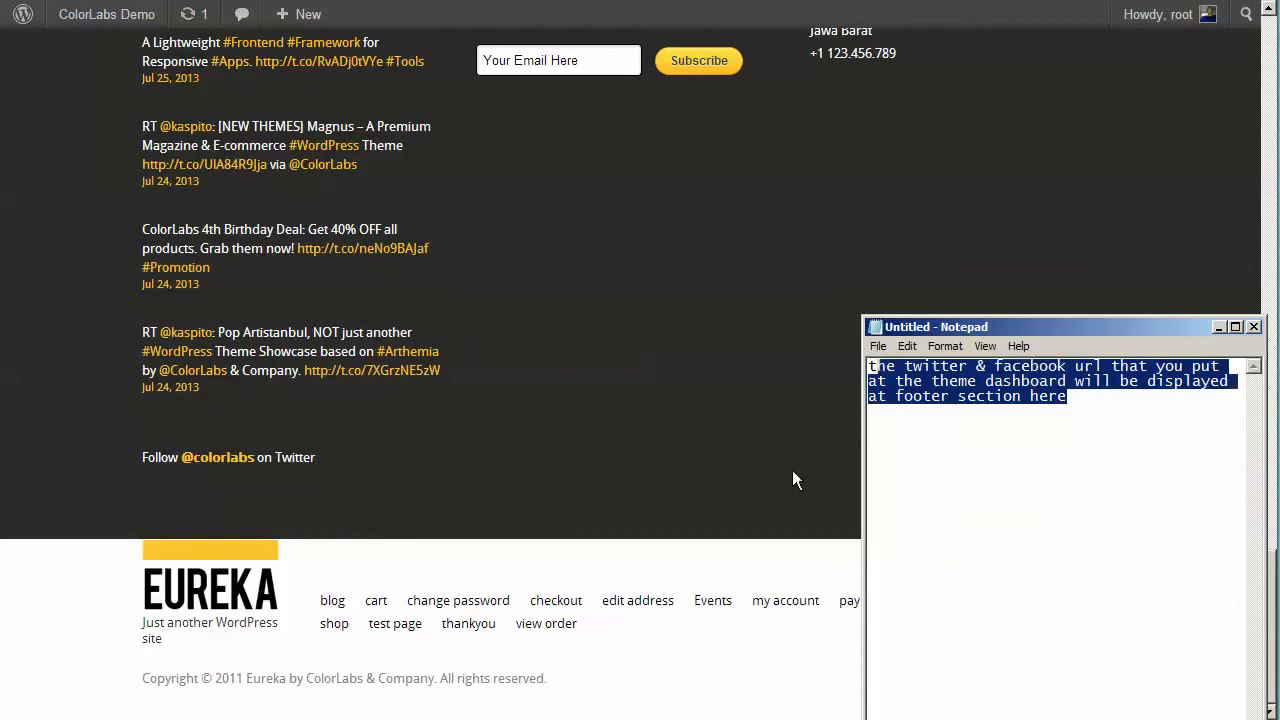
pyautogui.click(1097, 479)
pyautogui.hotkey('alt', 'Tab')
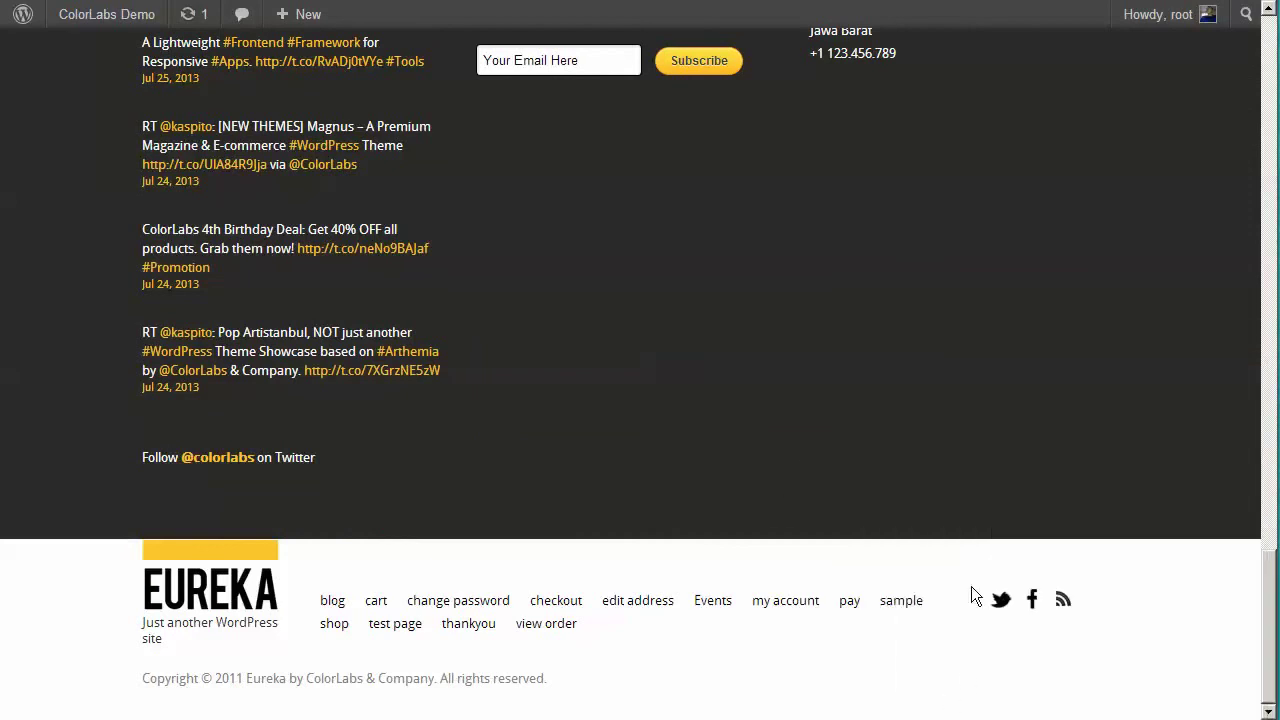
pyautogui.hotkey('alt', 'Tab')
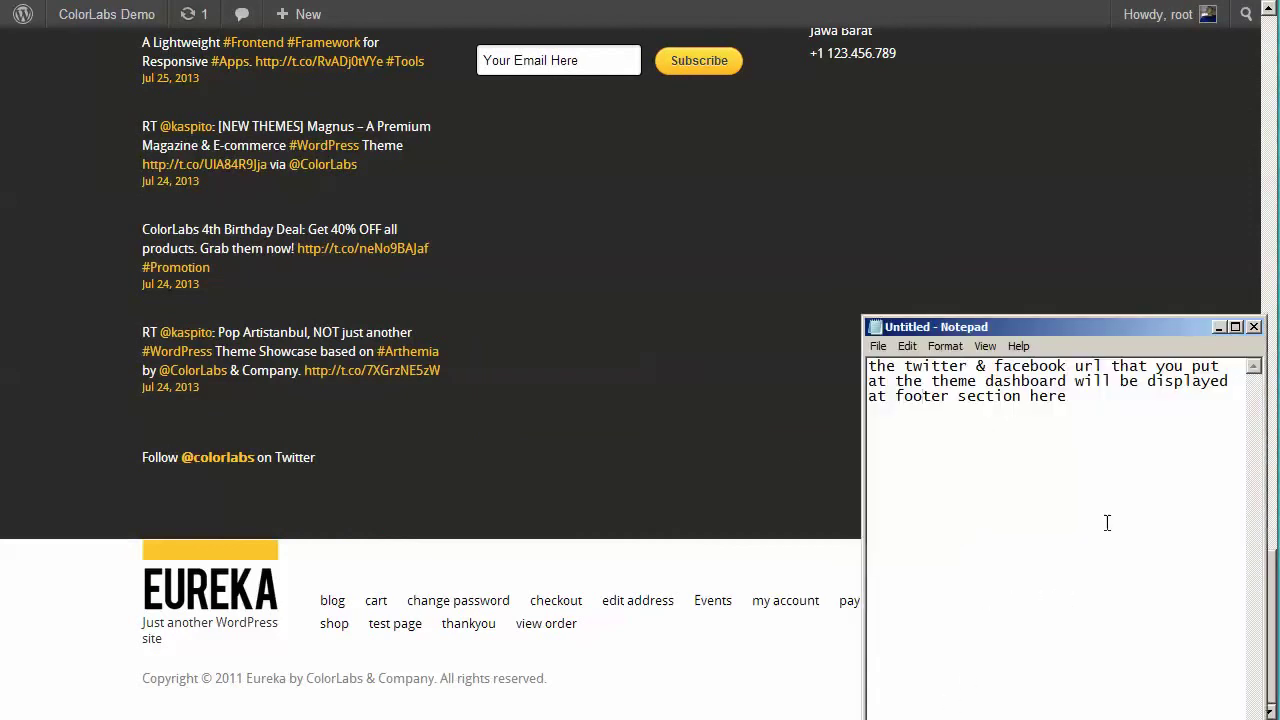
# - Replace the note with "and for the social share buttons will be displayed at single post & product"
pyautogui.hotkey('ctrl', 'a')
pyautogui.write('nnd for the')
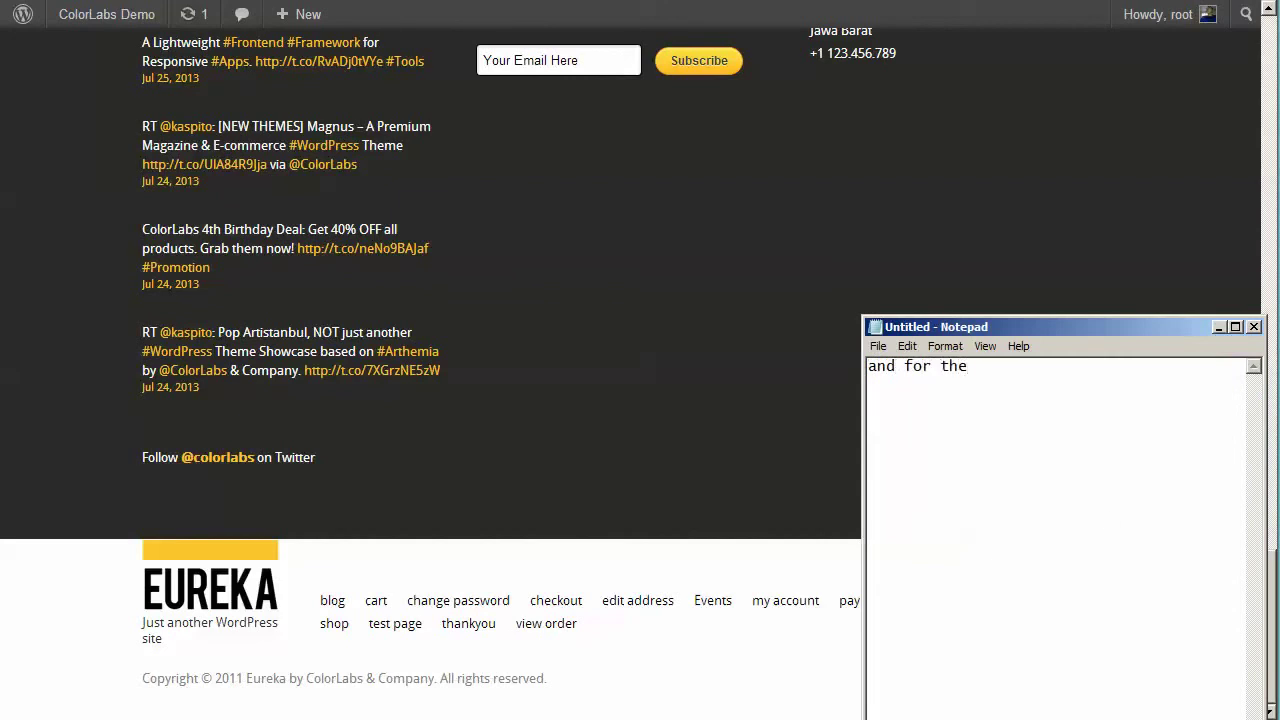
pyautogui.write(' social share button')
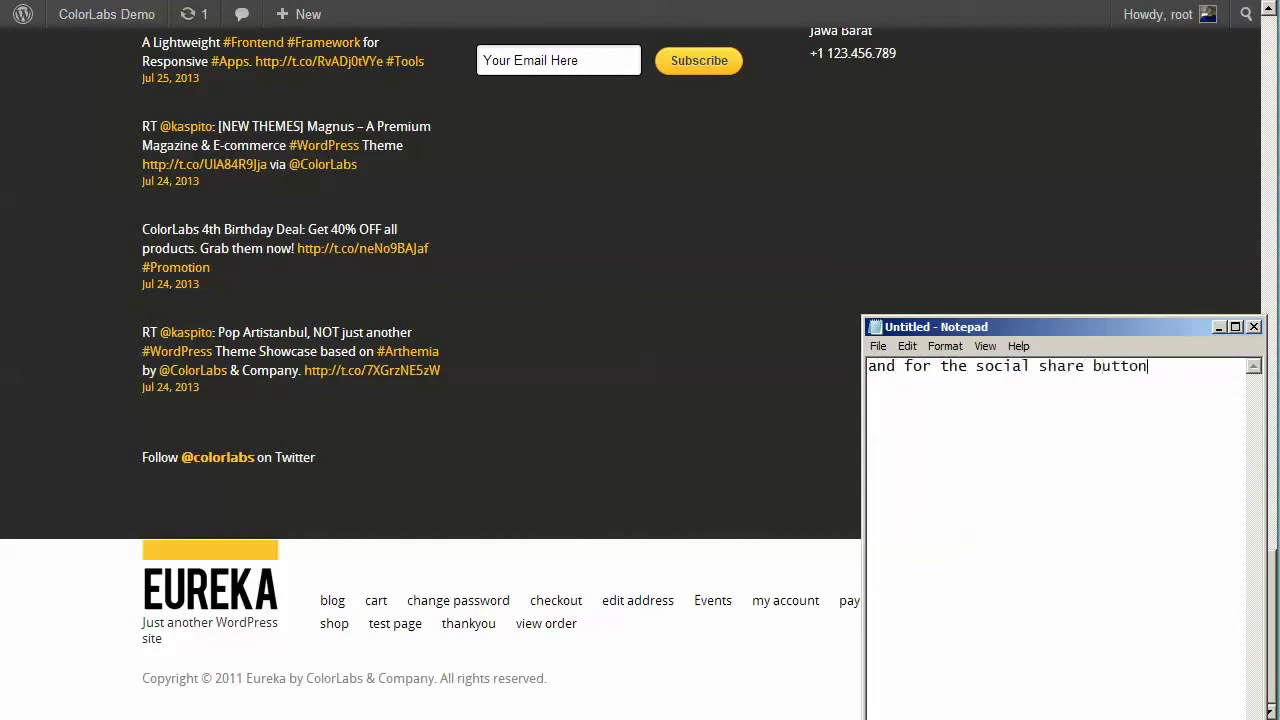
pyautogui.write('s will be displayed at s')
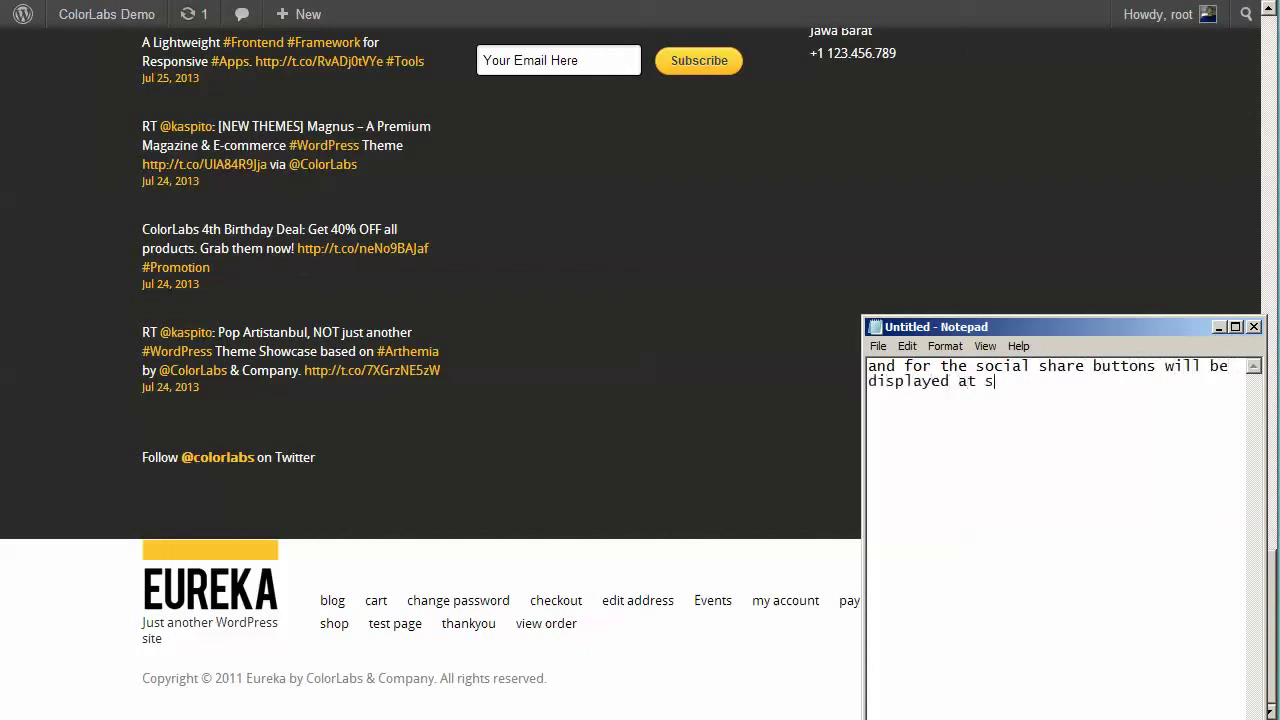
pyautogui.write('ingle post & product')
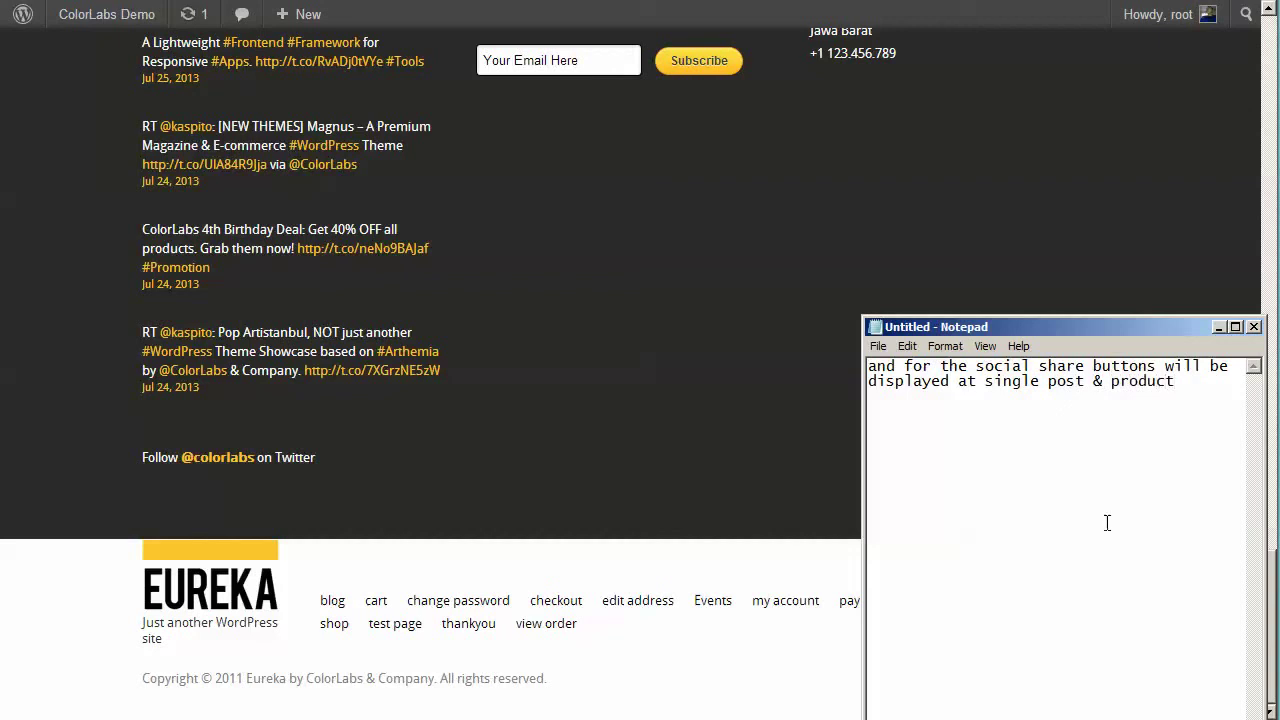
# - Return to the front page and look over its latest blog posts and products review sections
pyautogui.click(742, 380)
pyautogui.scroll(10, 720, 403)
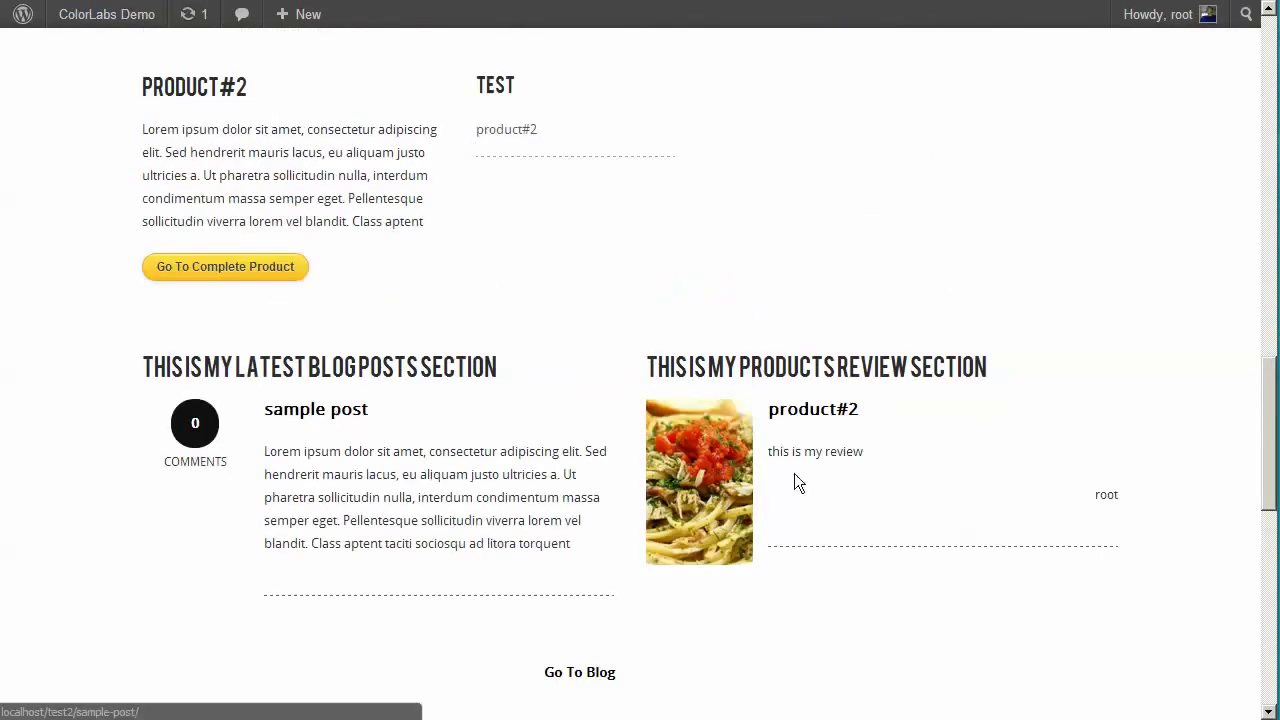
pyautogui.click(817, 449)
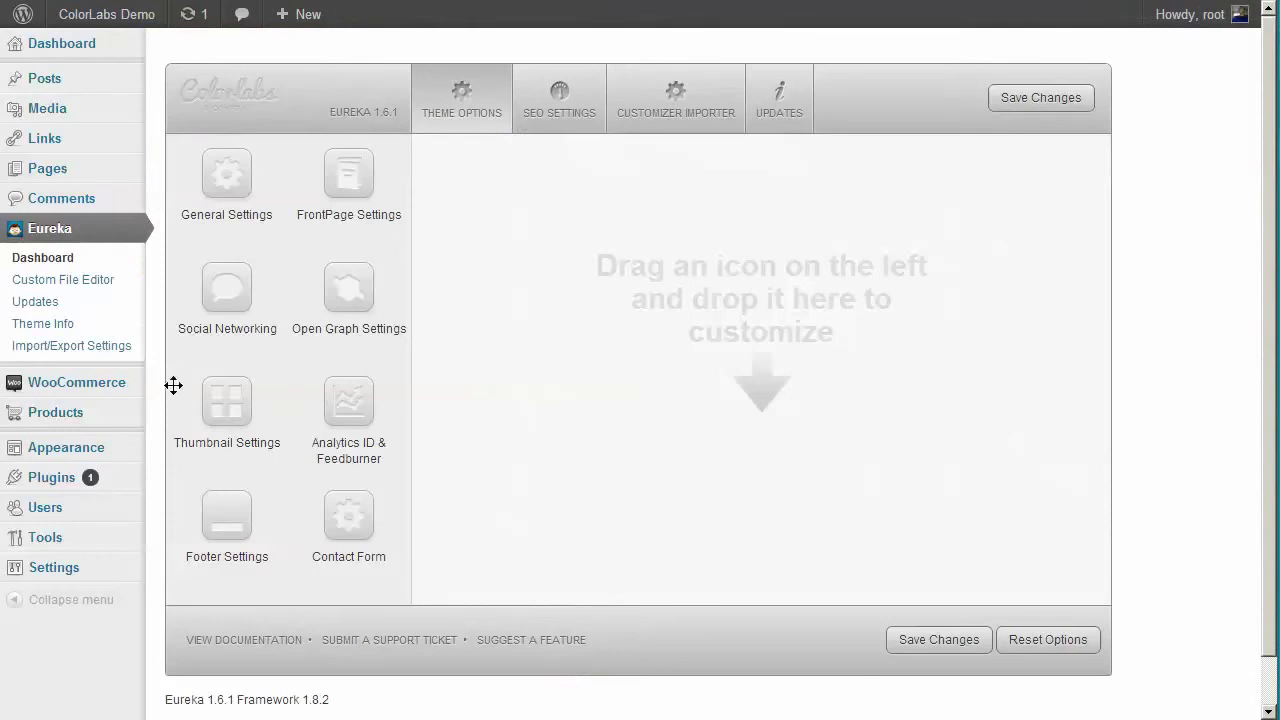
# - Open the theme's Open Graph settings by way of Social Networking and replace the Notepad note with "ColorLabs also have open graph feature"
pyautogui.moveTo(225, 295); pyautogui.dragTo(640, 390)
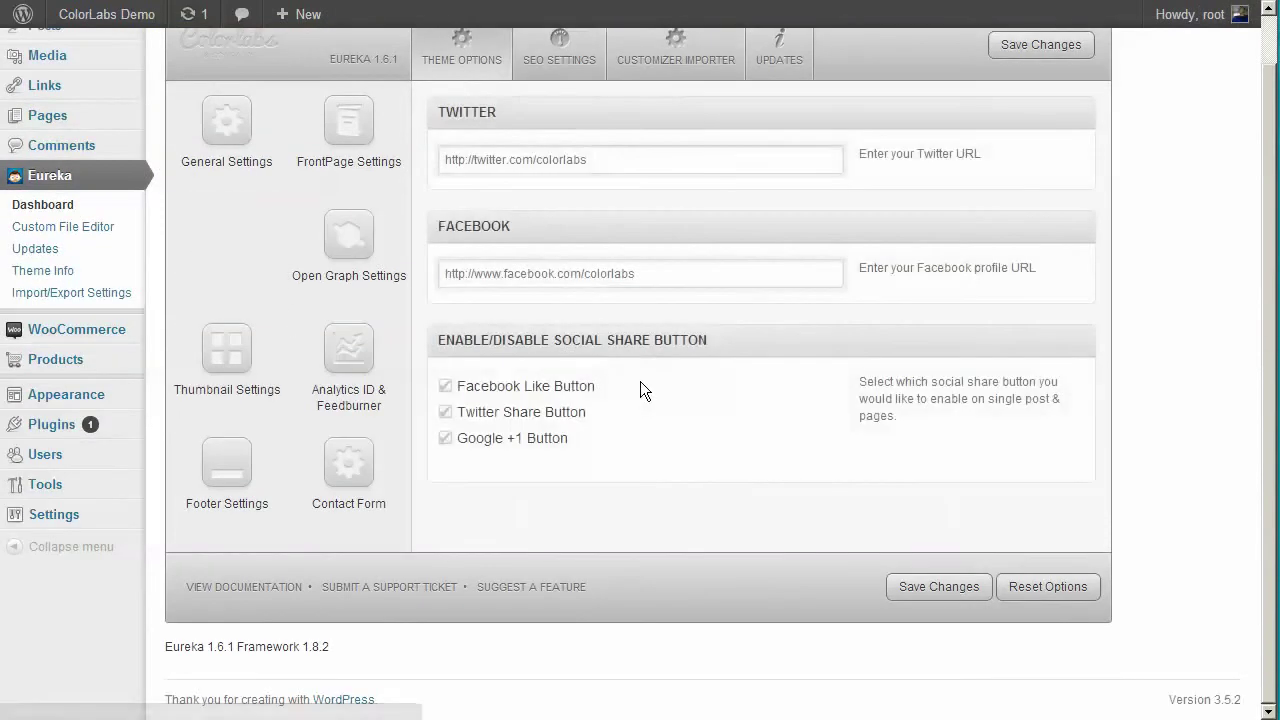
pyautogui.moveTo(383, 263); pyautogui.dragTo(700, 300)
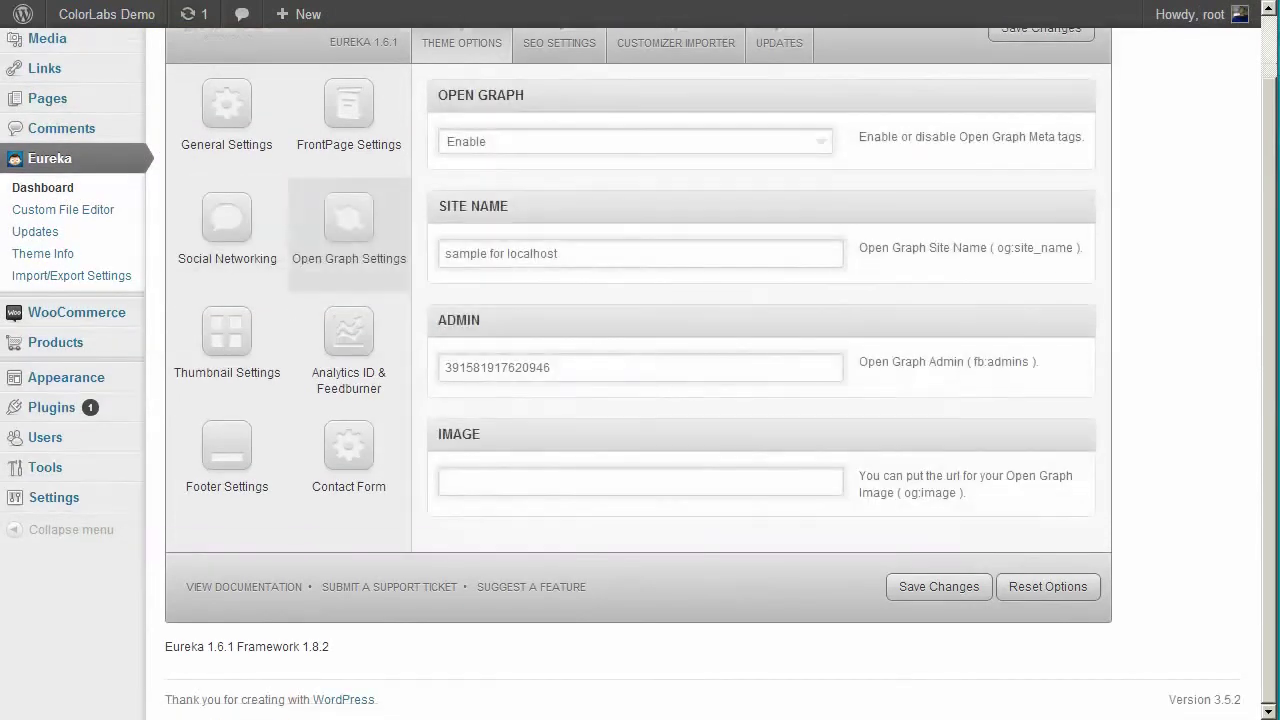
pyautogui.hotkey('alt', 'Tab')
pyautogui.hotkey('ctrl', 'a')
pyautogui.write('op')
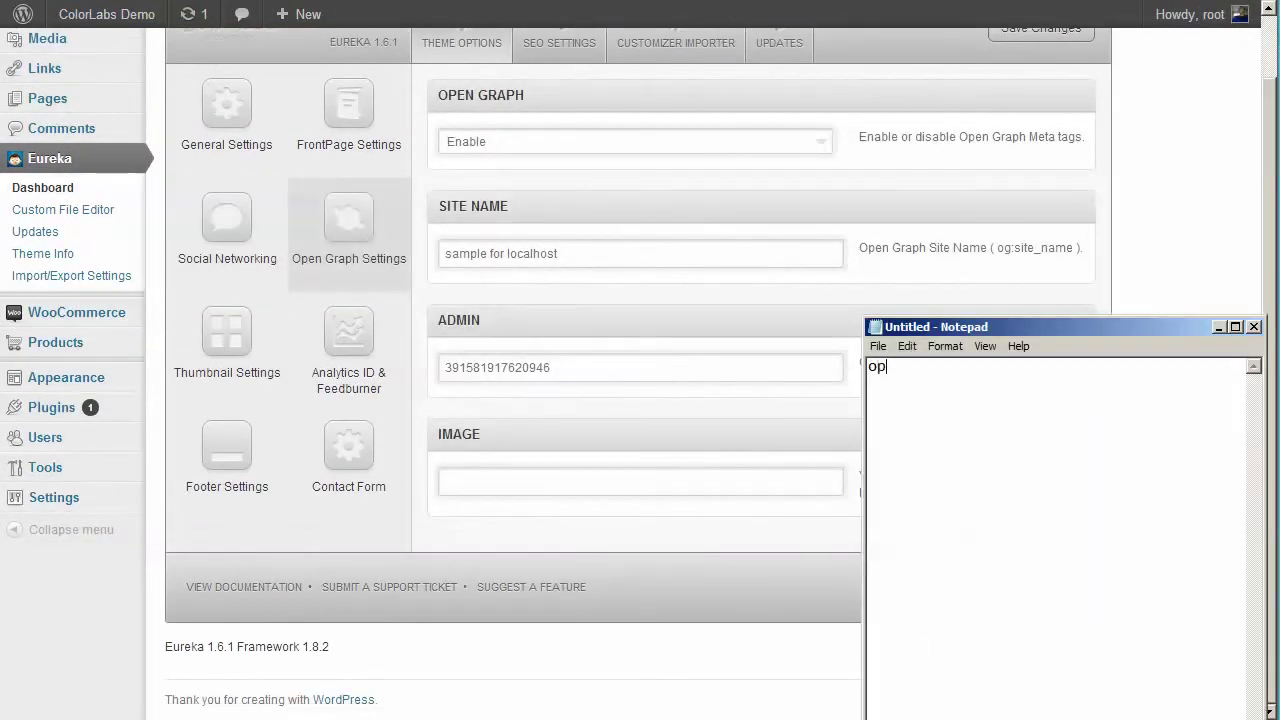
pyautogui.press('BackSpace')
pyautogui.press('BackSpace')
pyautogui.write('color')
pyautogui.press('BackSpace')
pyautogui.press('BackSpace')
pyautogui.press('BackSpace')
pyautogui.press('BackSpace')
pyautogui.press('BackSpace')
pyautogui.write('ColorLabs also have ')
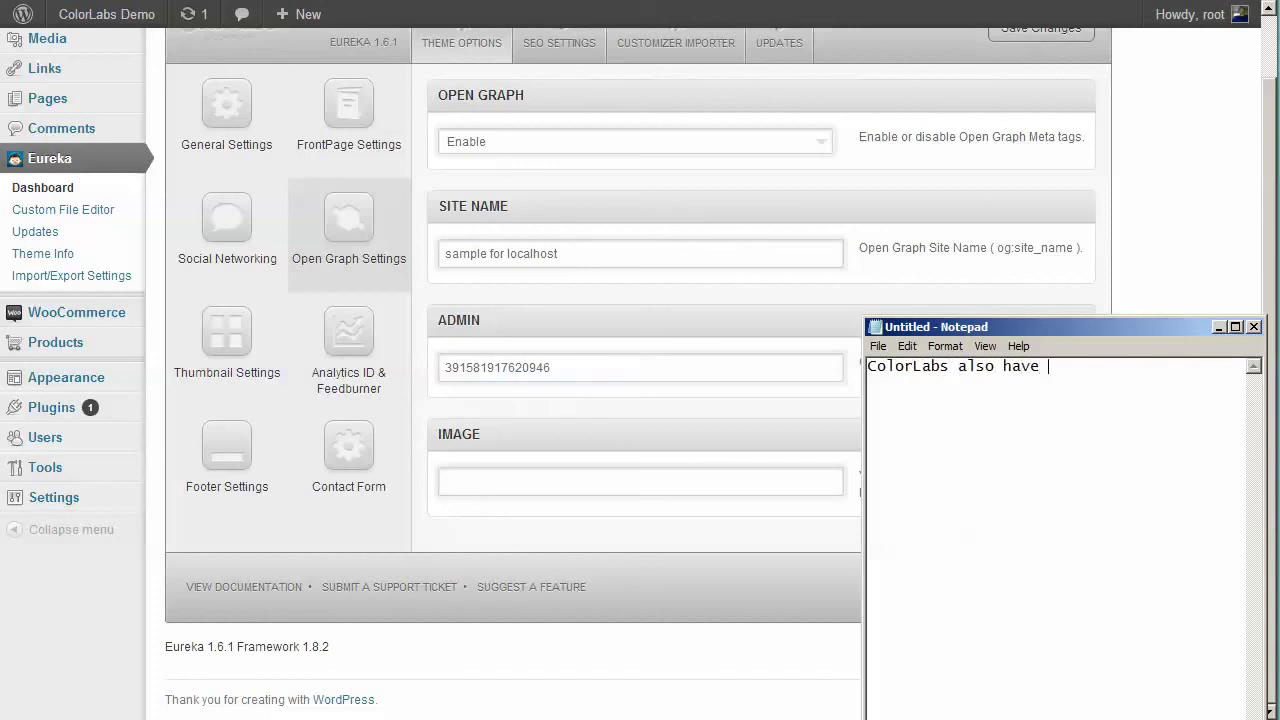
pyautogui.write('open graph feature  ')
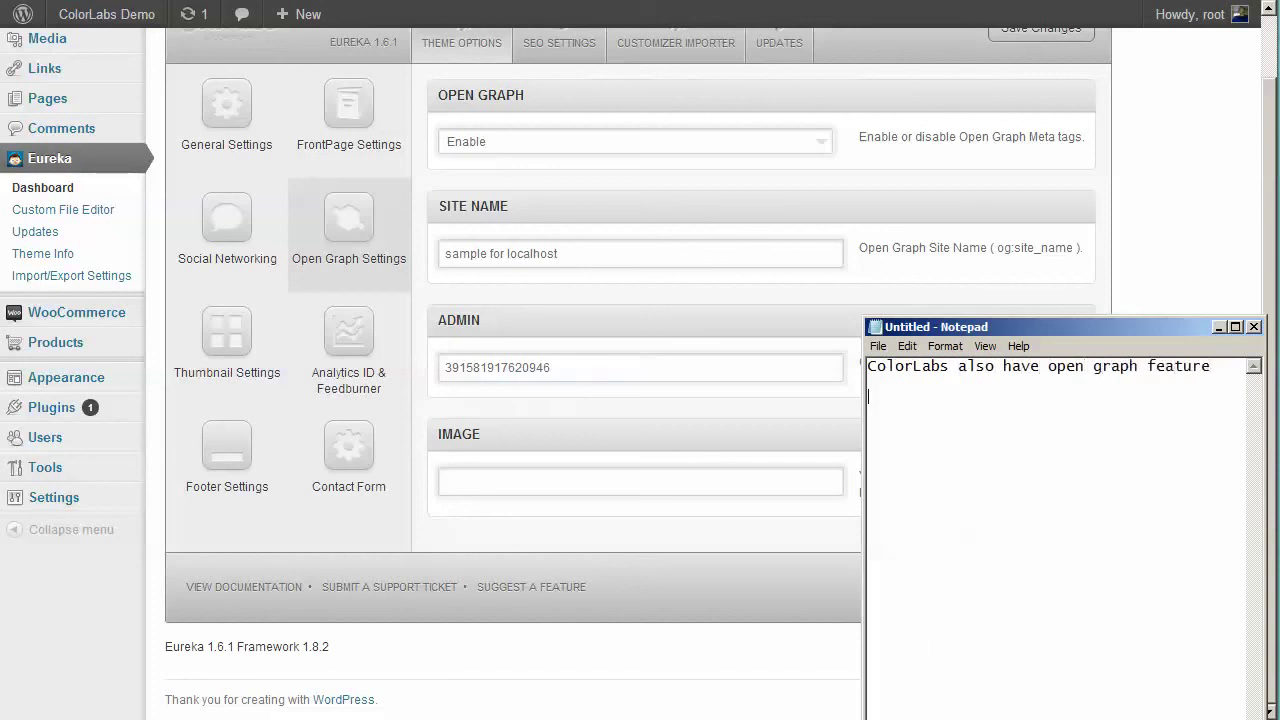
# - Add to the note "to use this option, you will need to create an apps first at facebook (search: Facebook create apps at Google/Bing)"
pyautogui.write('to use this option, ')
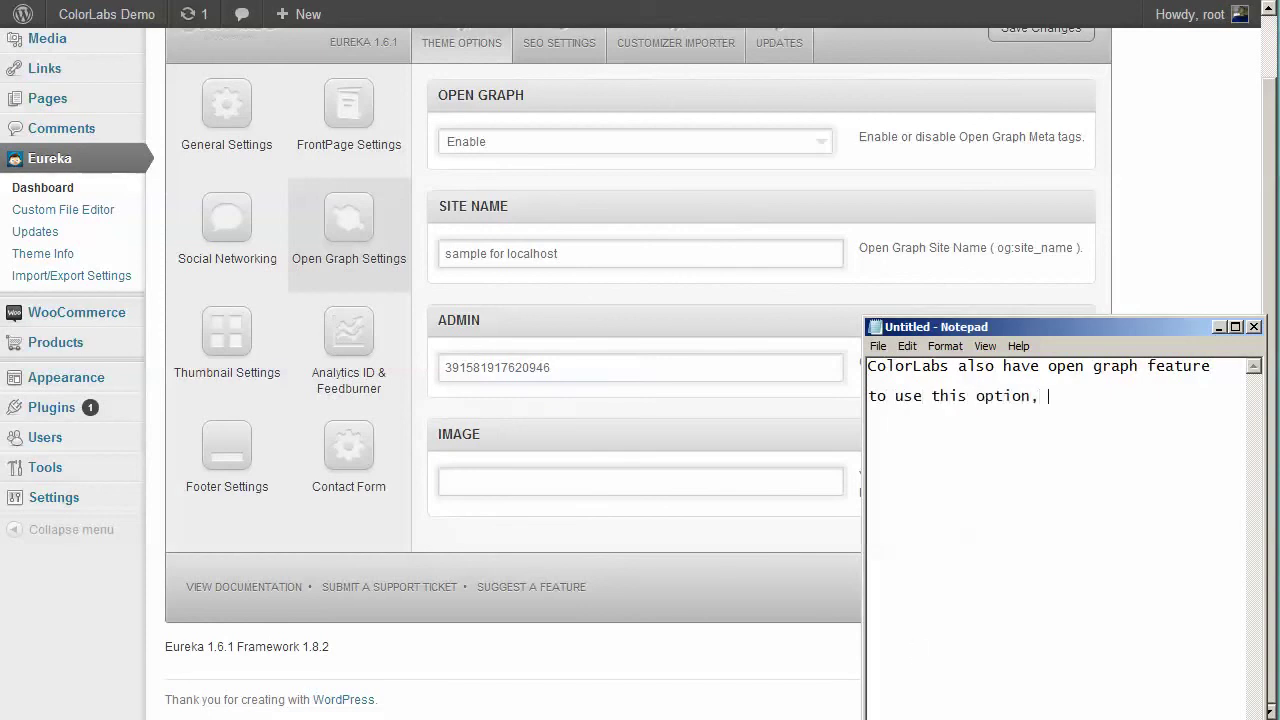
pyautogui.write('you will need to create a')
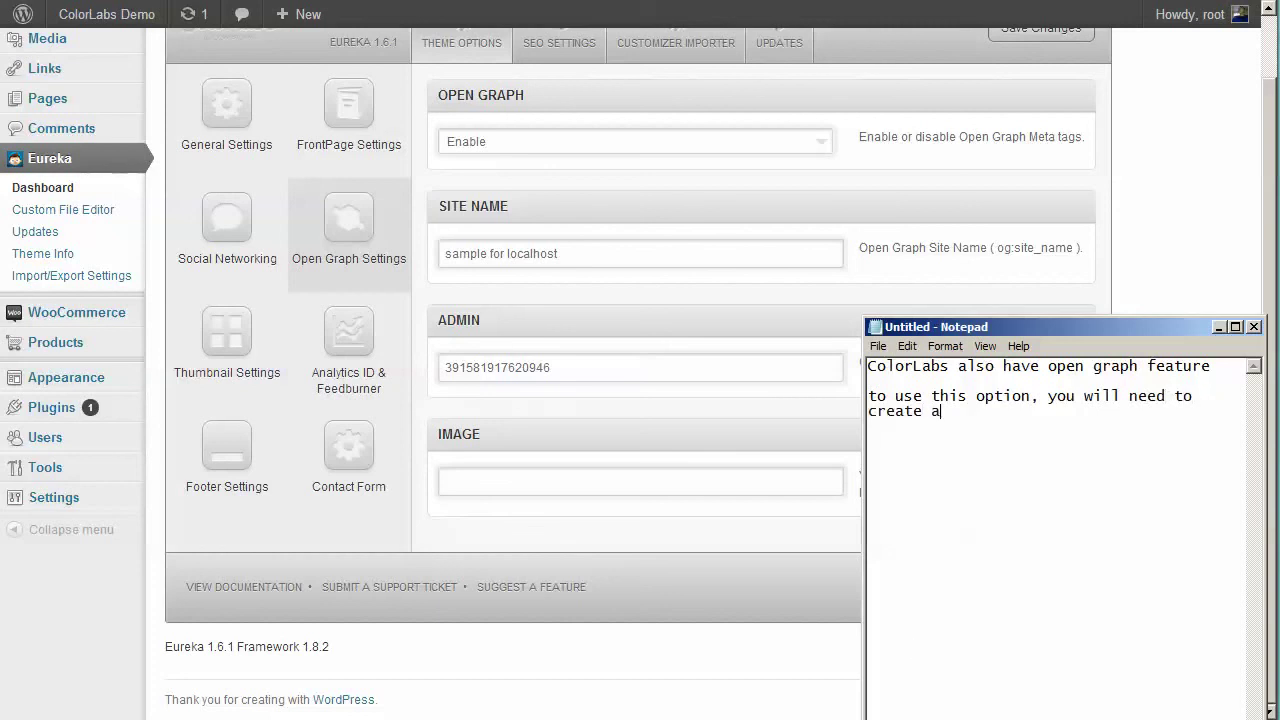
pyautogui.write('n apps first at facebook')
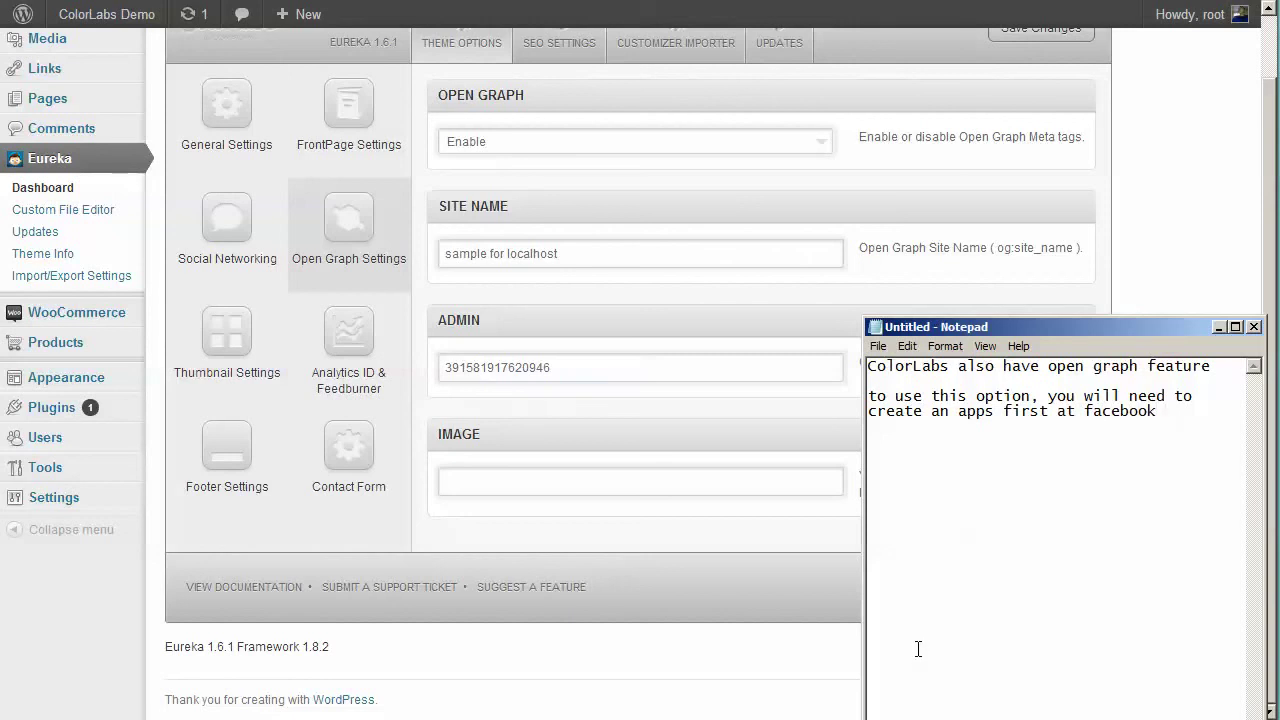
pyautogui.write(' (search: Facebook creat')
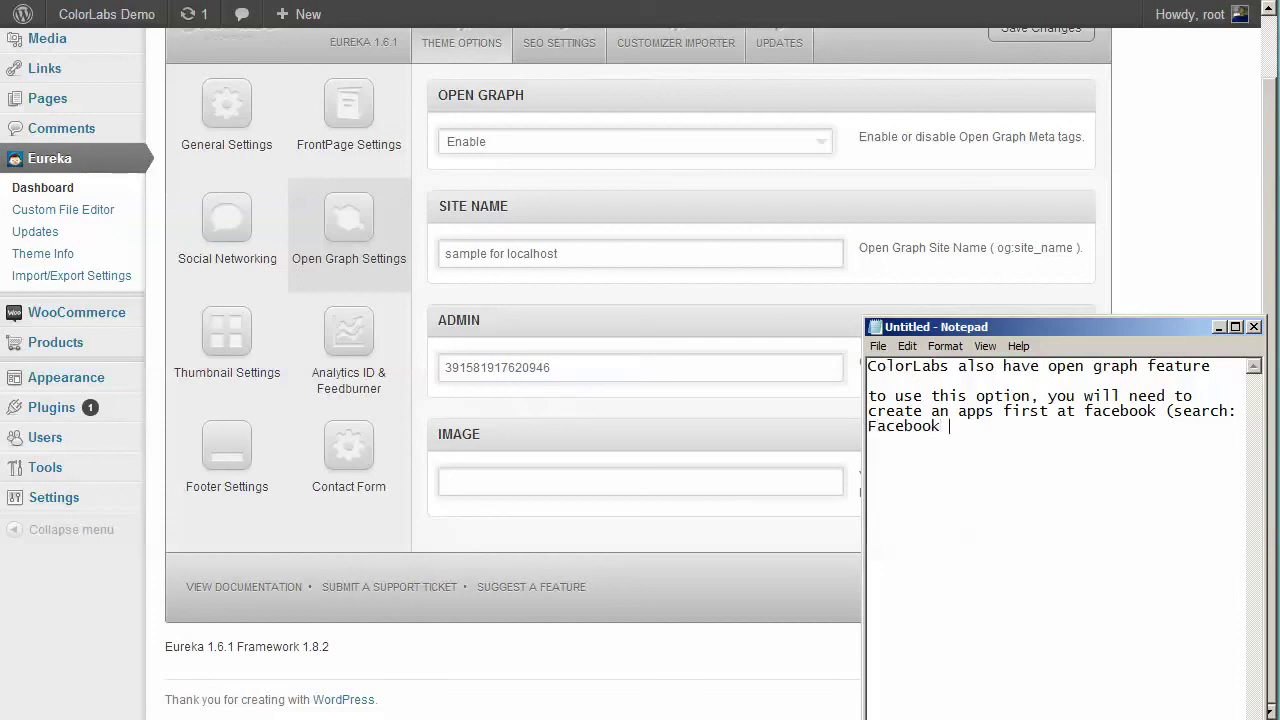
pyautogui.write('e apps at ')
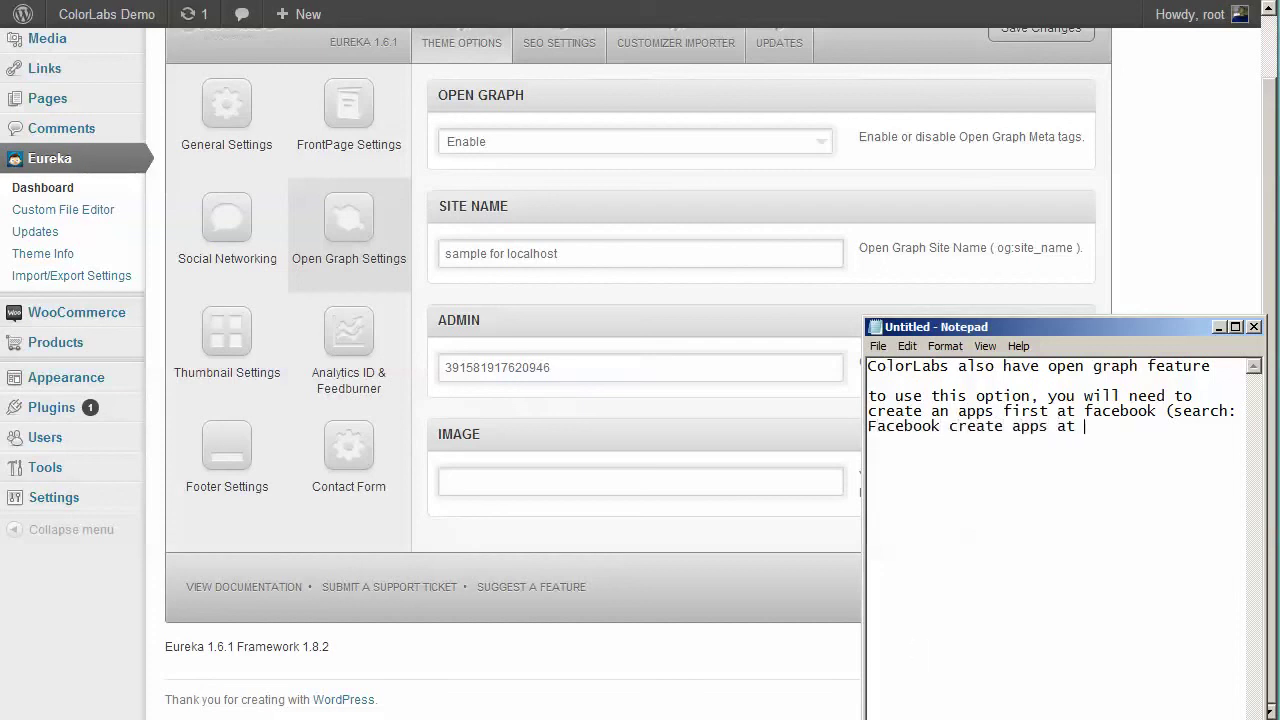
pyautogui.write('Google/Bing)  ')
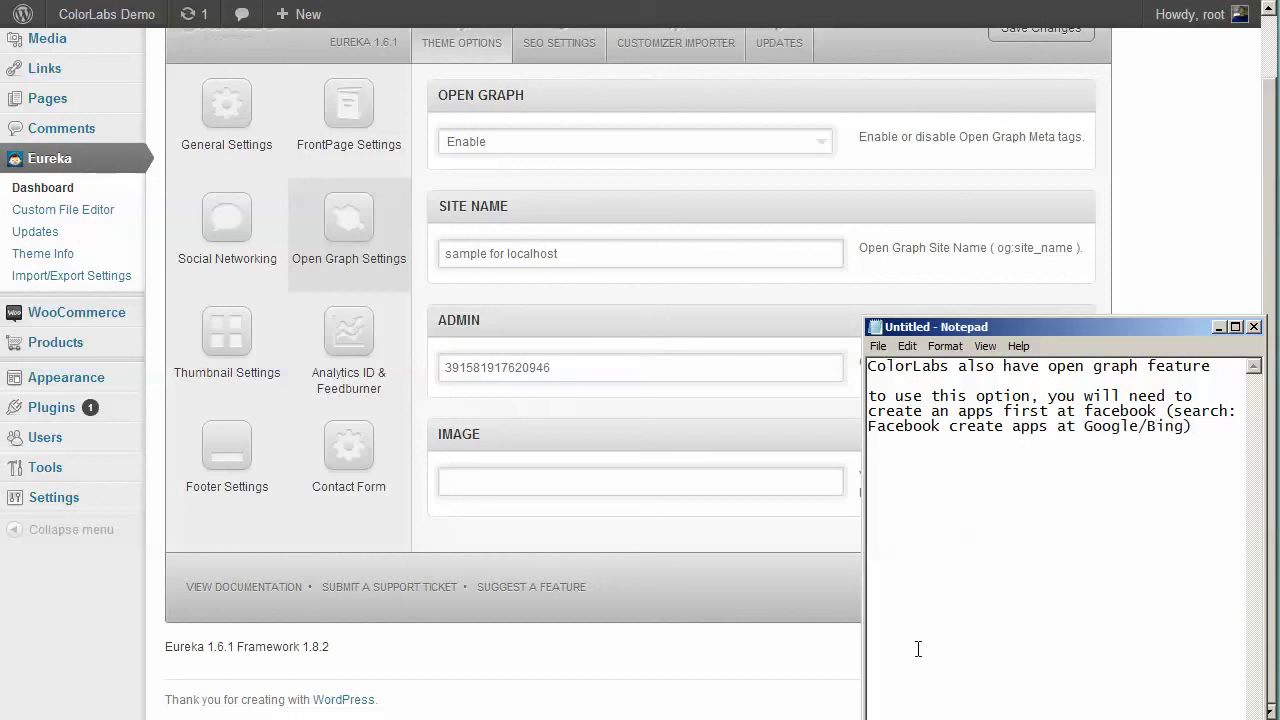
# - Add a paragraph to the note reading "At the site name form, you have to put the name of your site"
pyautogui.write('At the')
pyautogui.press('BackSpace')
pyautogui.write('he site name form, yo')
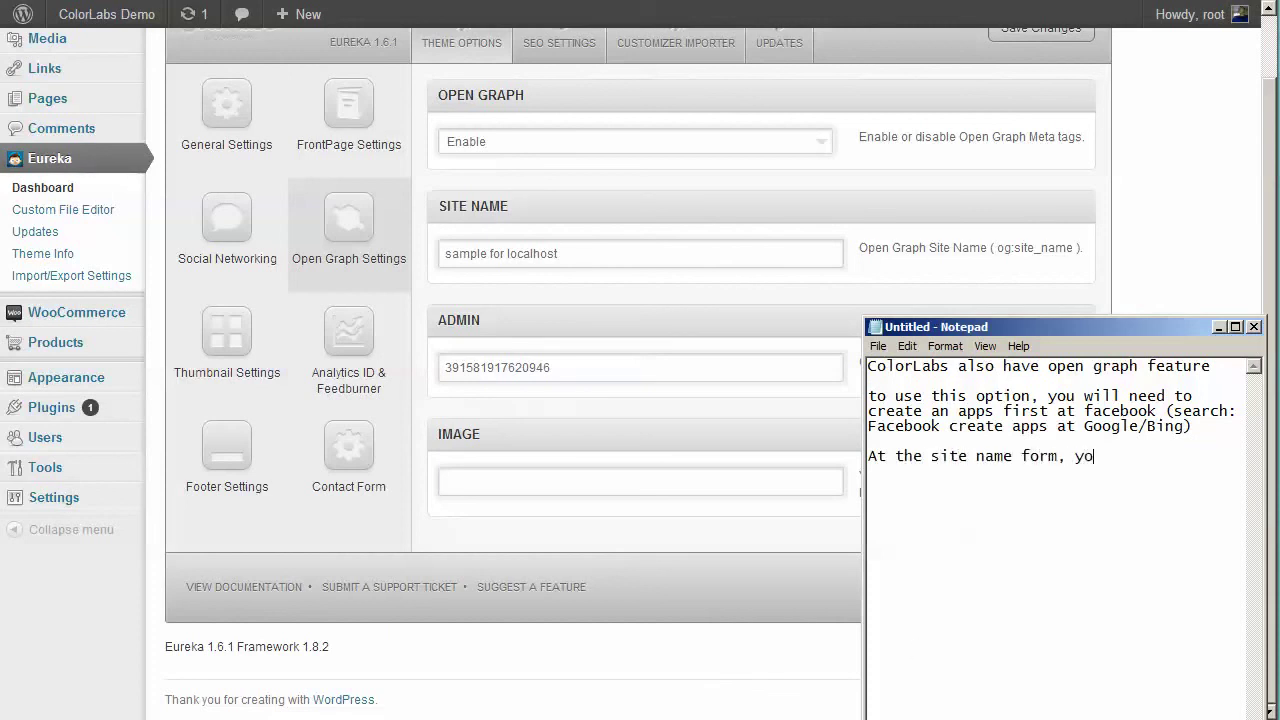
pyautogui.write('u have to put')
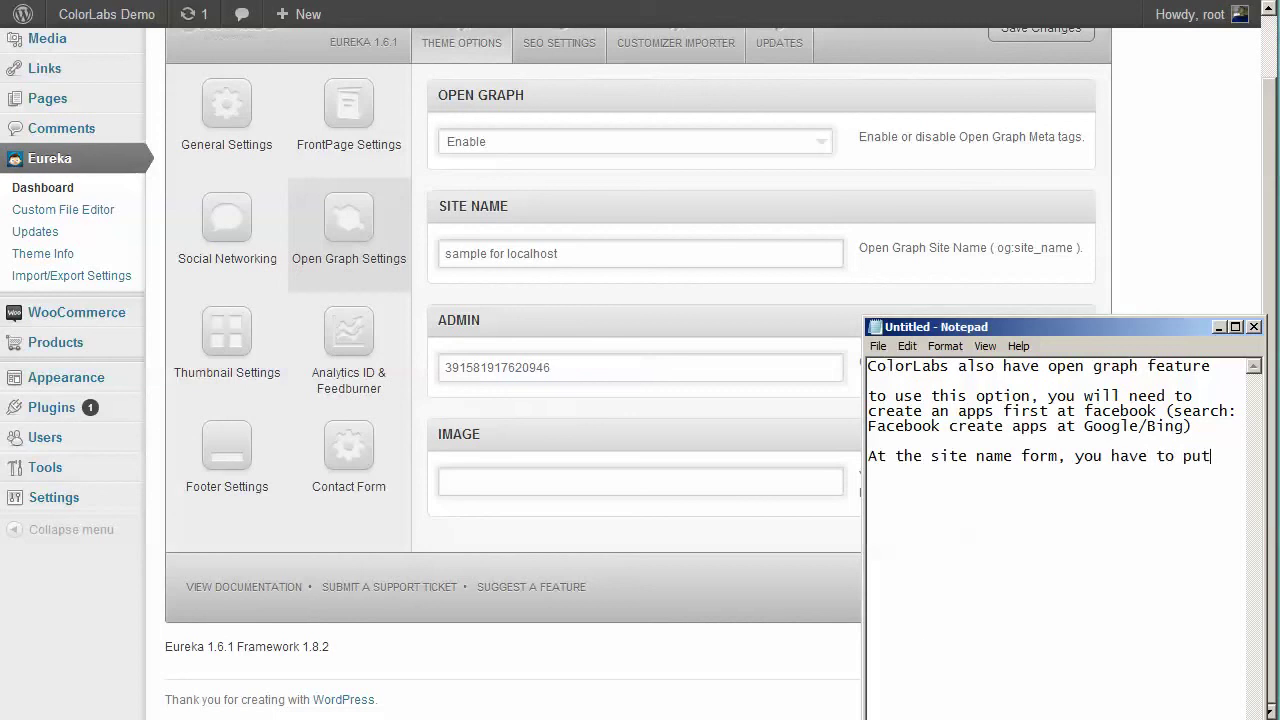
pyautogui.write(' the name of your site')
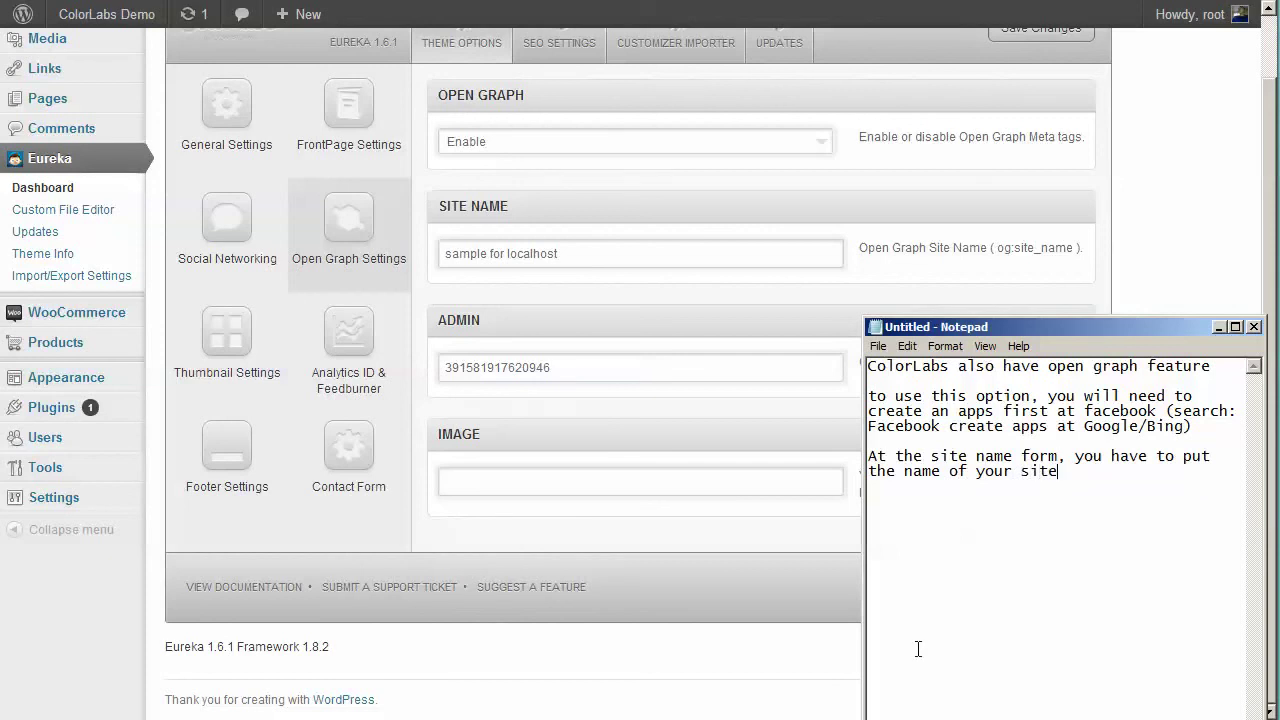
# - Add the paragraph "at the admin form, you will need to put your Facebook user ID (search: how to check facebook user id at Google/Bing)"
pyautogui.press('Return')
pyautogui.press('Return')
pyautogui.write('at the admin form, you will n')
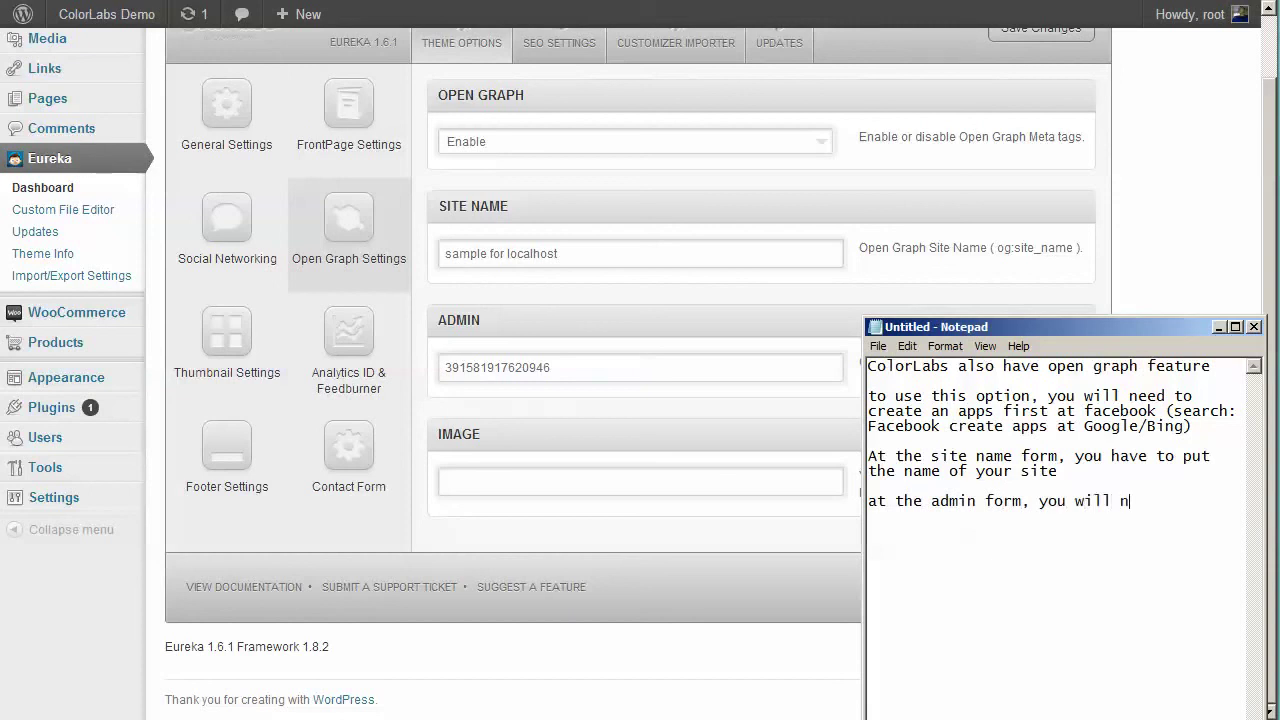
pyautogui.write('eed to put your Facebook ID')
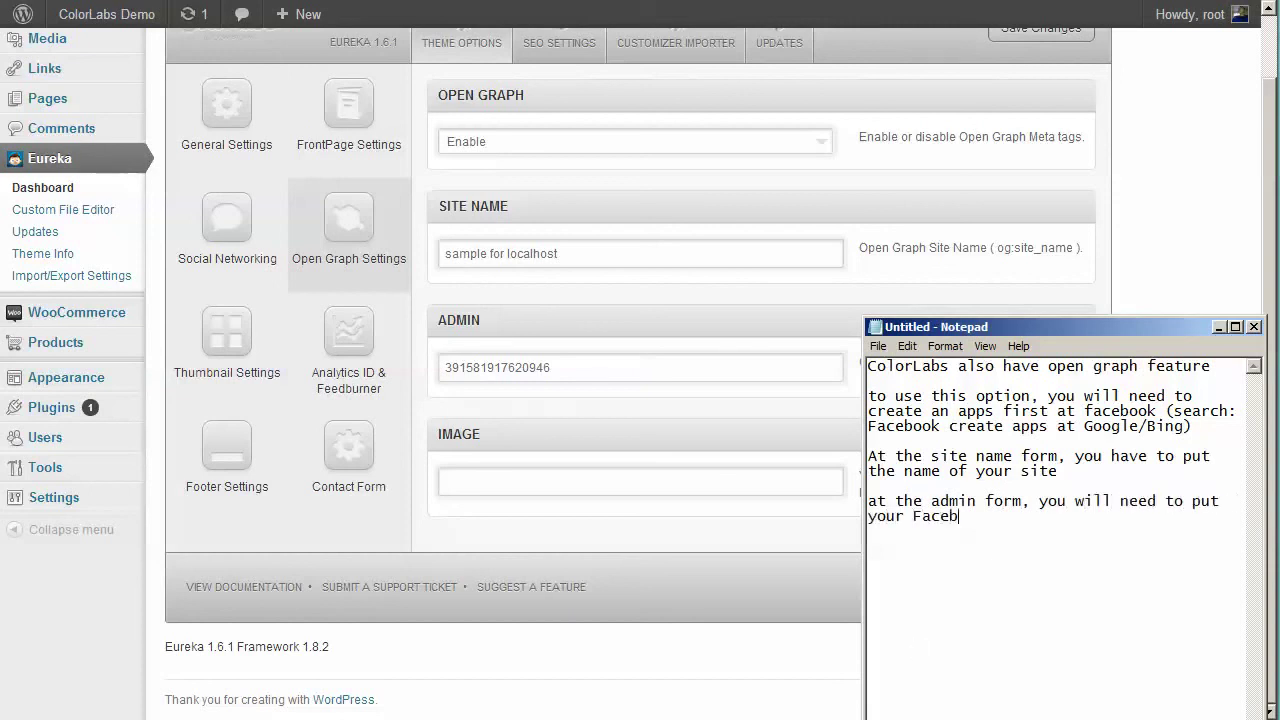
pyautogui.press('BackSpace')
pyautogui.press('BackSpace')
pyautogui.write('user ')
pyautogui.write('ID (')
pyautogui.write('arc')
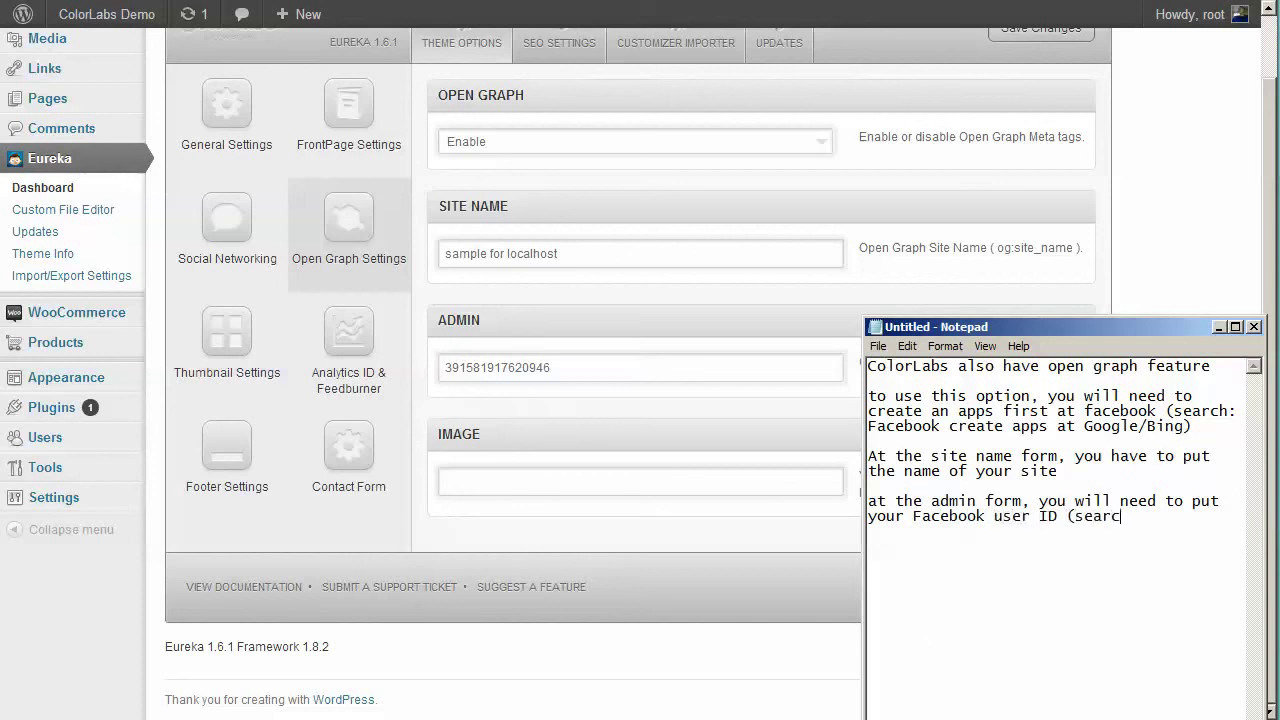
pyautogui.write('h: ')
pyautogui.write('how to')
pyautogui.write(' check ')
pyautogui.write('facebook ')
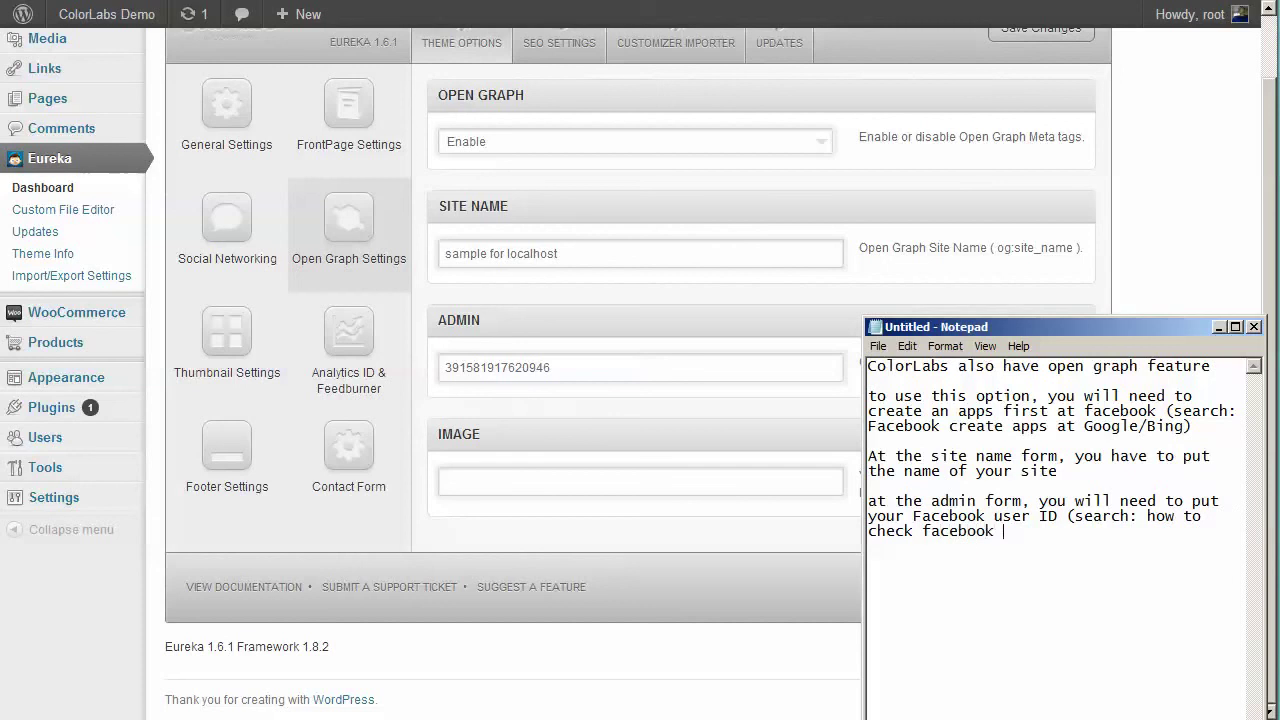
pyautogui.write('user id at Google')
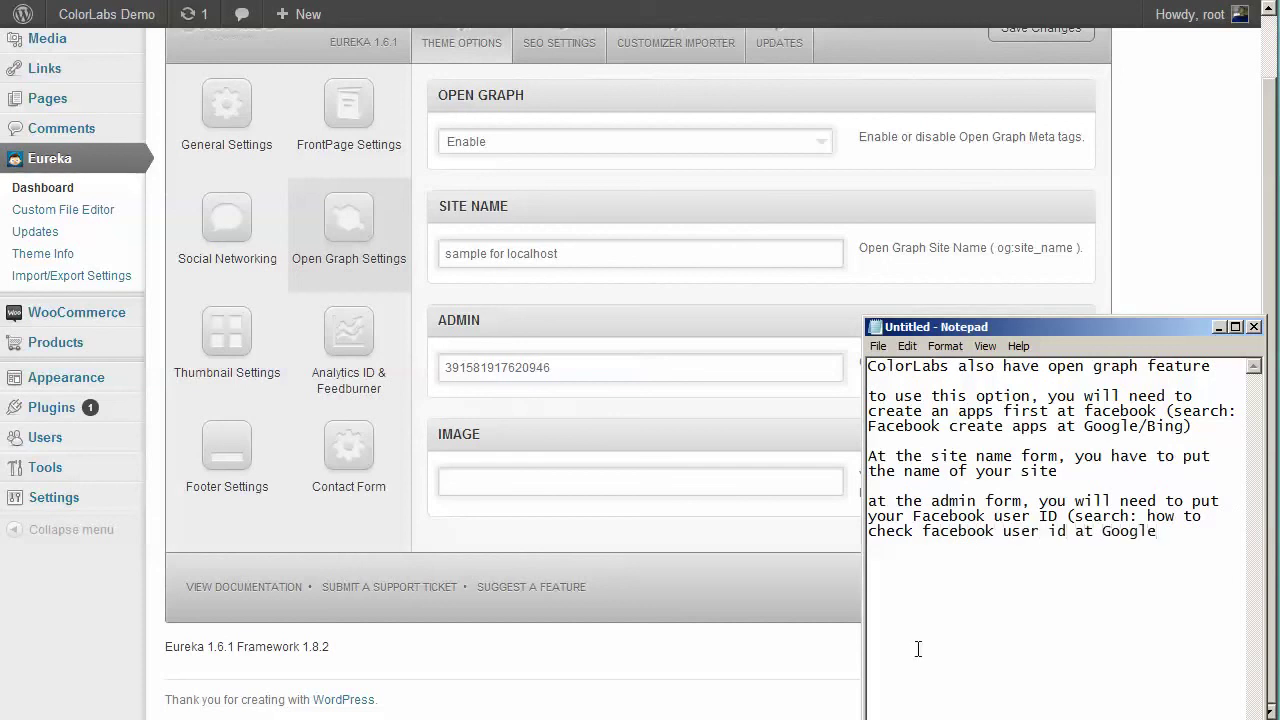
pyautogui.write('/Bing)')
# - Add a paragraph to the note reading "and for image, you can put an url at the form."
pyautogui.press('Return')
pyautogui.write('and for the')
pyautogui.press('BackSpace')
pyautogui.press('BackSpace')
pyautogui.press('BackSpace')
pyautogui.write('image, you can p')
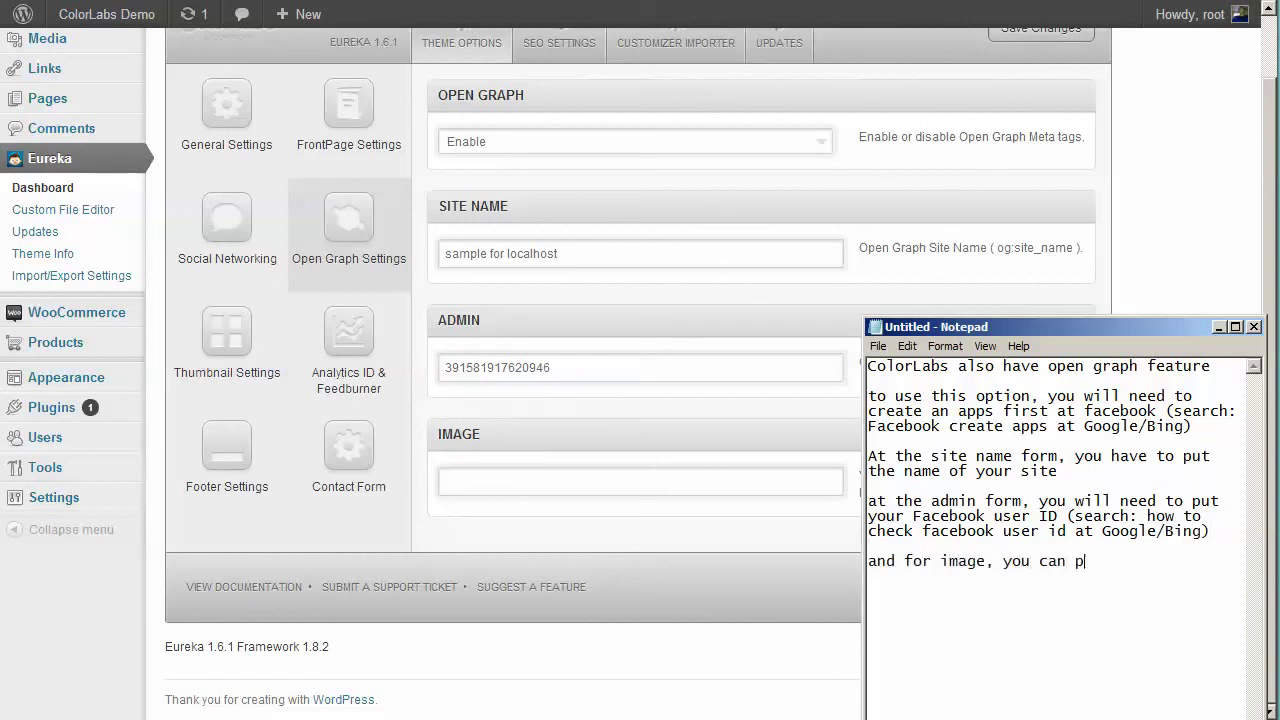
pyautogui.write('ut an url for')
pyautogui.press('BackSpace')
pyautogui.press('BackSpace')
pyautogui.press('BackSpace')
pyautogui.press('BackSpace')
pyautogui.press('BackSpace')
pyautogui.write('at the form')
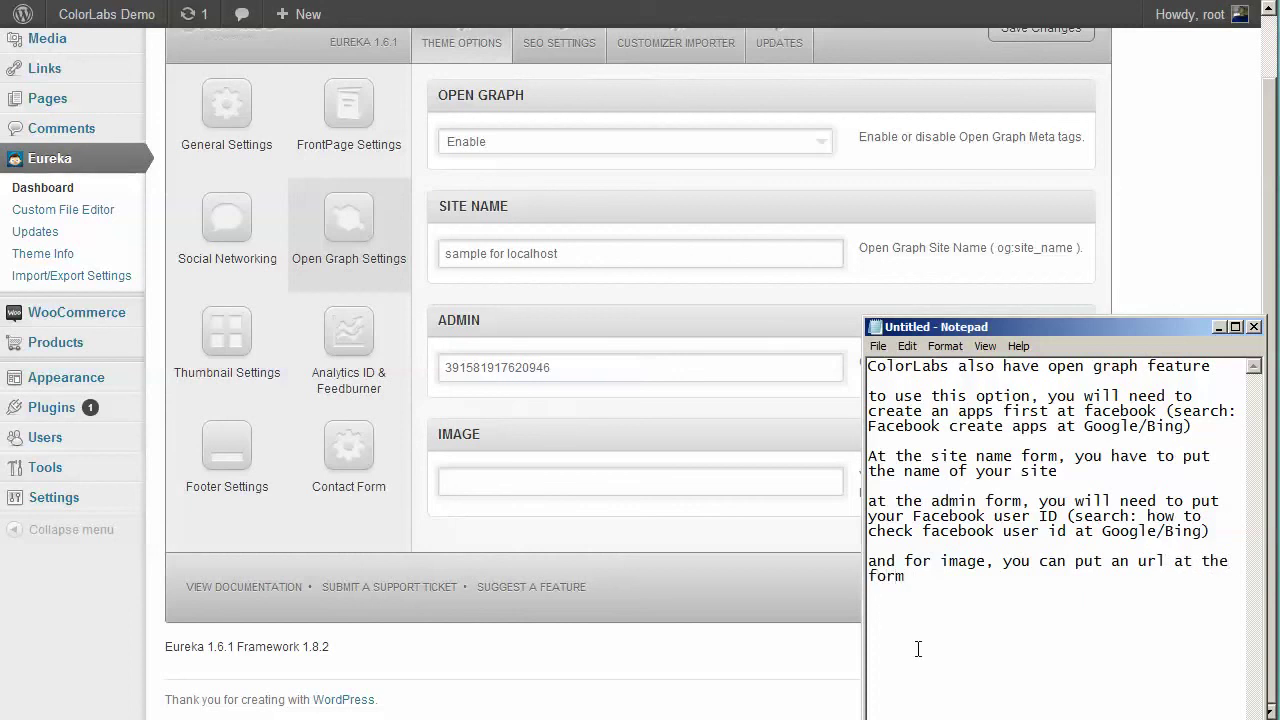
pyautogui.write('.')
# - Finish the note with the paragraph "this image will be the default image that always displayed at your facebook page"
pyautogui.press('Return')
pyautogui.press('Return')
pyautogui.write('this image will be ')
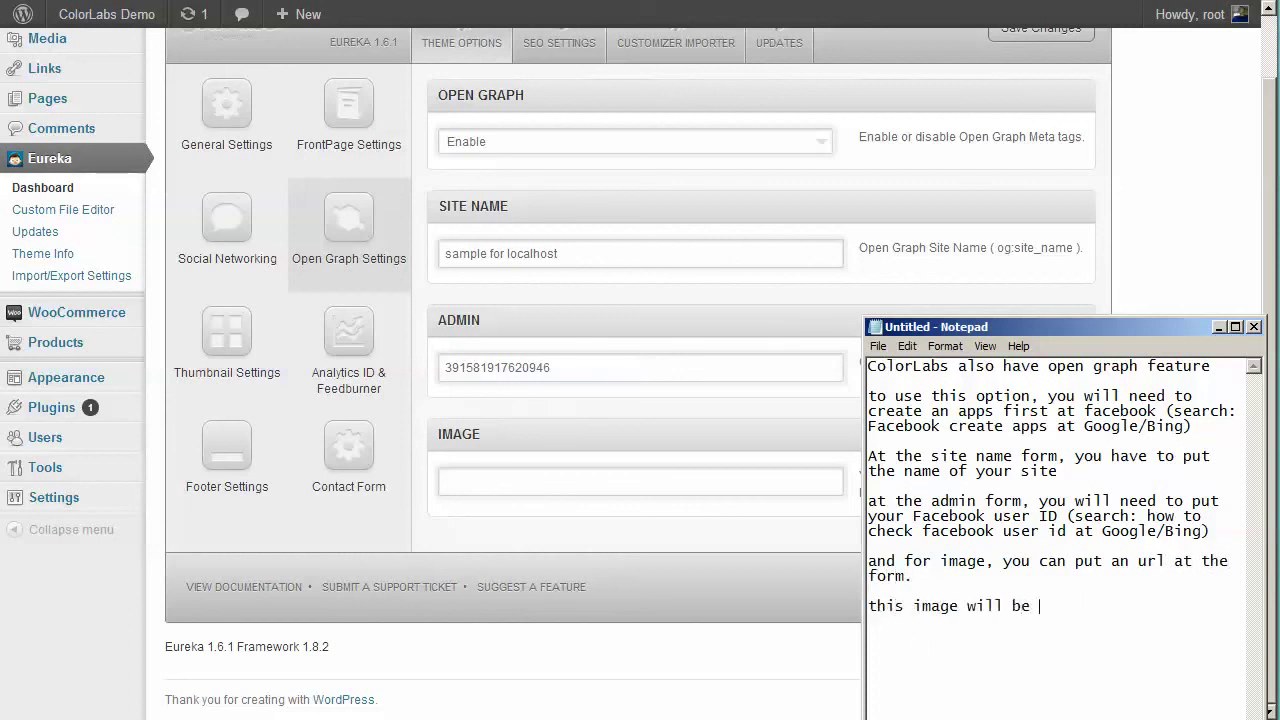
pyautogui.write('the default ')
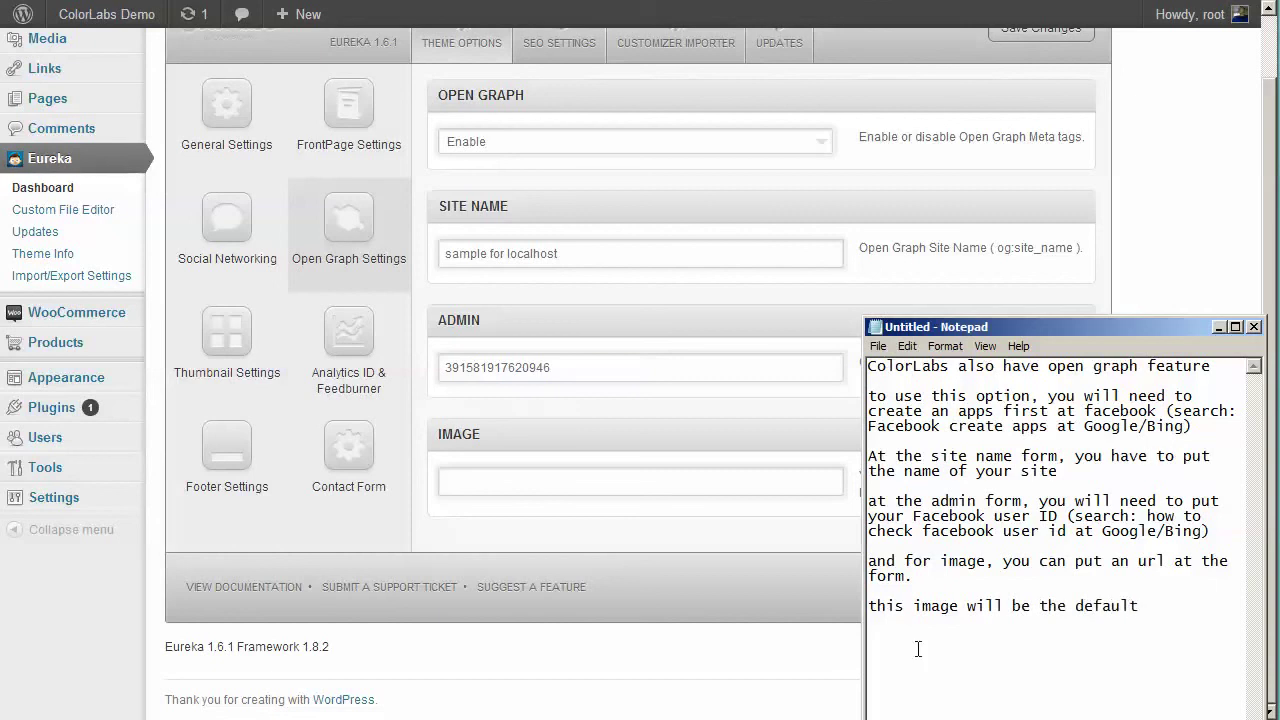
pyautogui.write('image that aw')
pyautogui.press('BackSpace')
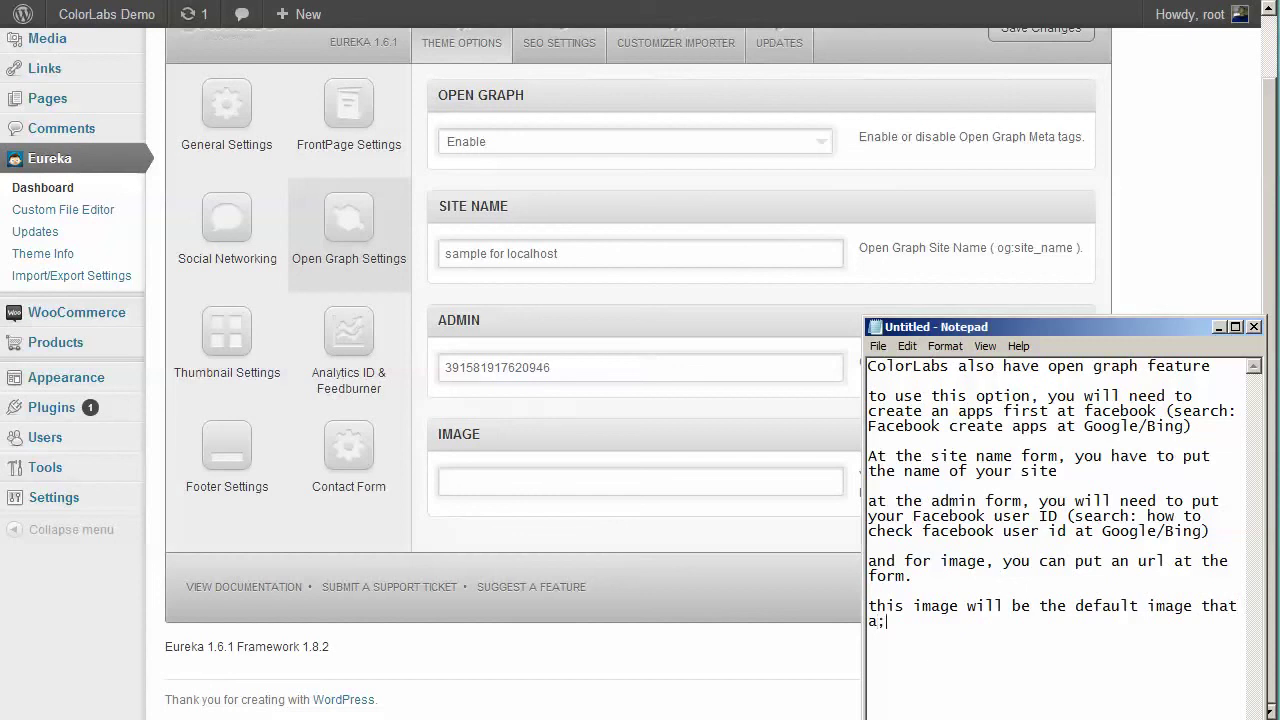
pyautogui.write('lways displayed at ')
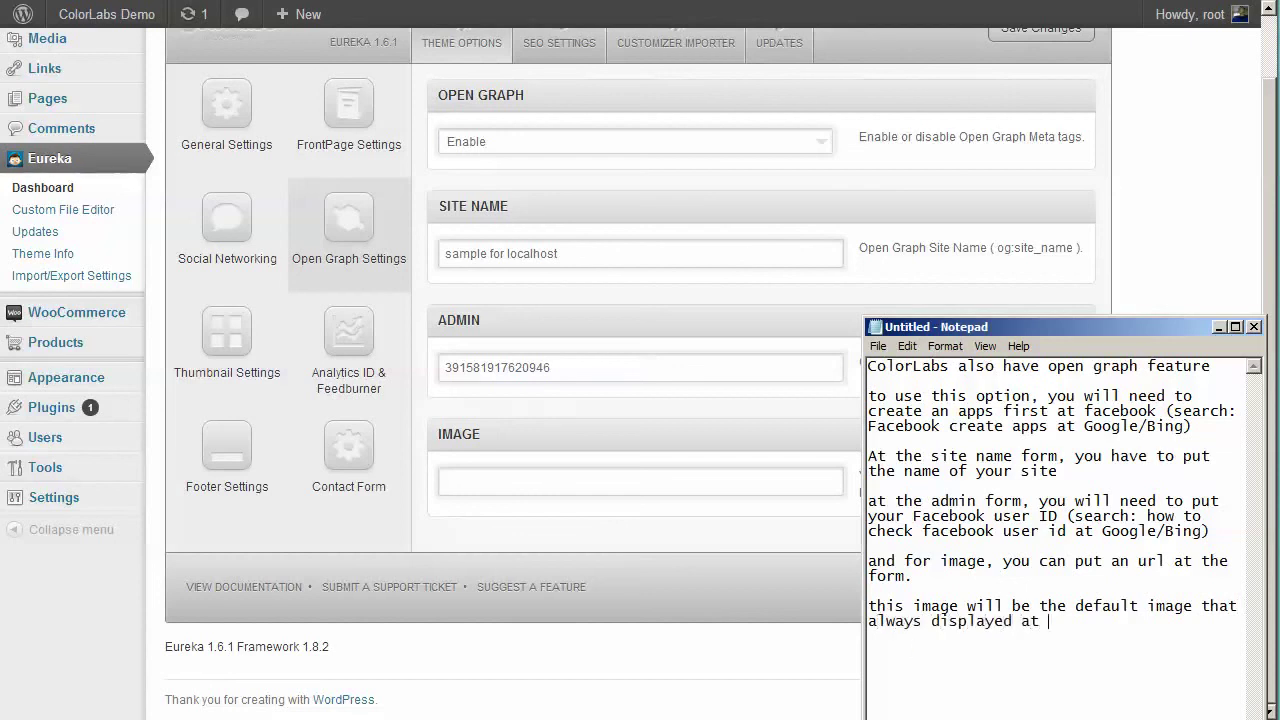
pyautogui.write('your facebook page')
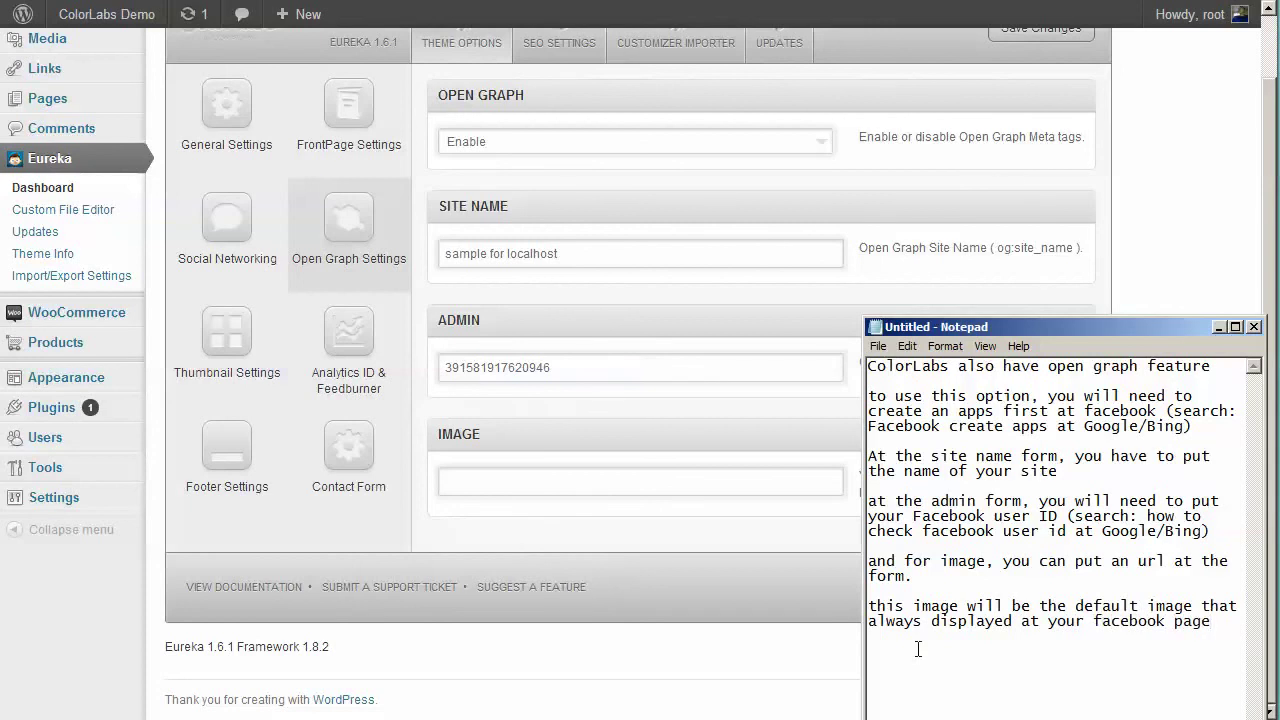
# - Return to the theme dashboard, open Thumbnail Settings and look through its featured image and thumbnail options
pyautogui.click(805, 644)
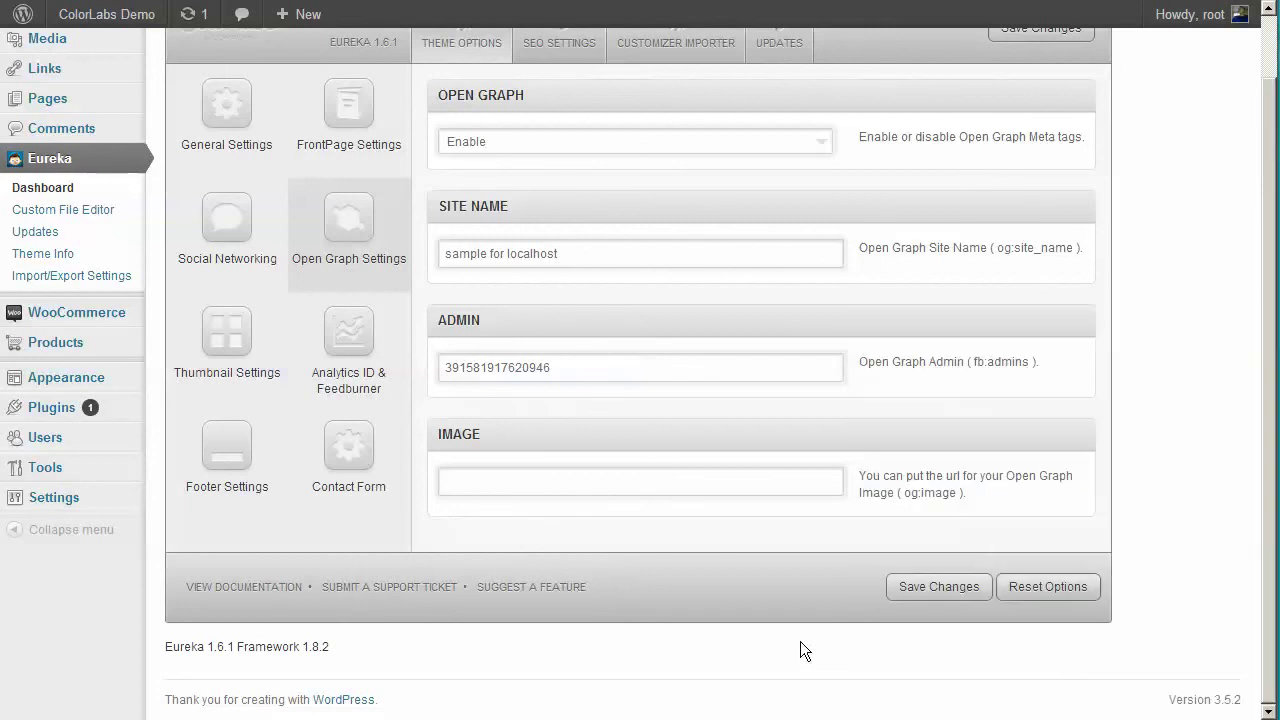
pyautogui.scroll(1, 800, 641)
pyautogui.click(199, 412)
pyautogui.moveTo(199, 412); pyautogui.dragTo(785, 240)
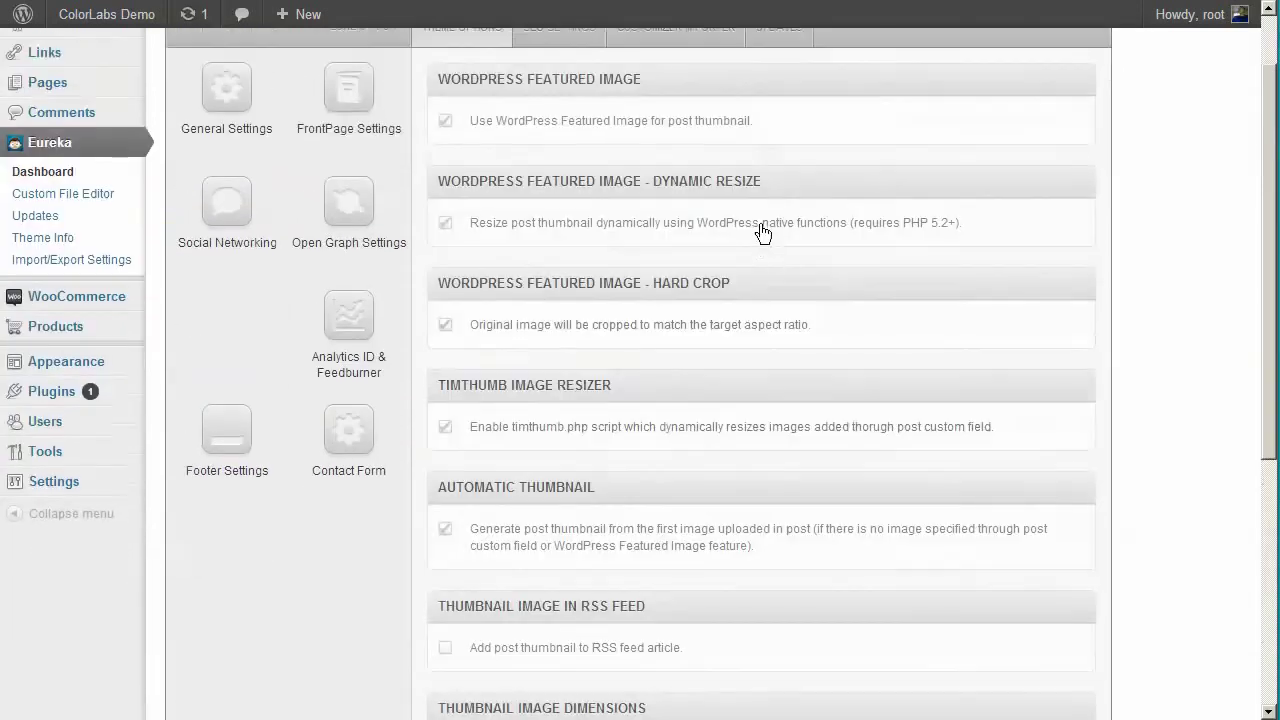
pyautogui.scroll(-4, 778, 259)
pyautogui.scroll(3, 815, 336)
pyautogui.scroll(2, 815, 343)
# - Replace the Notepad note with "for thumbnail settings, i suggest if you don't have to change too much settings on this page"
pyautogui.hotkey('alt', 'Tab')
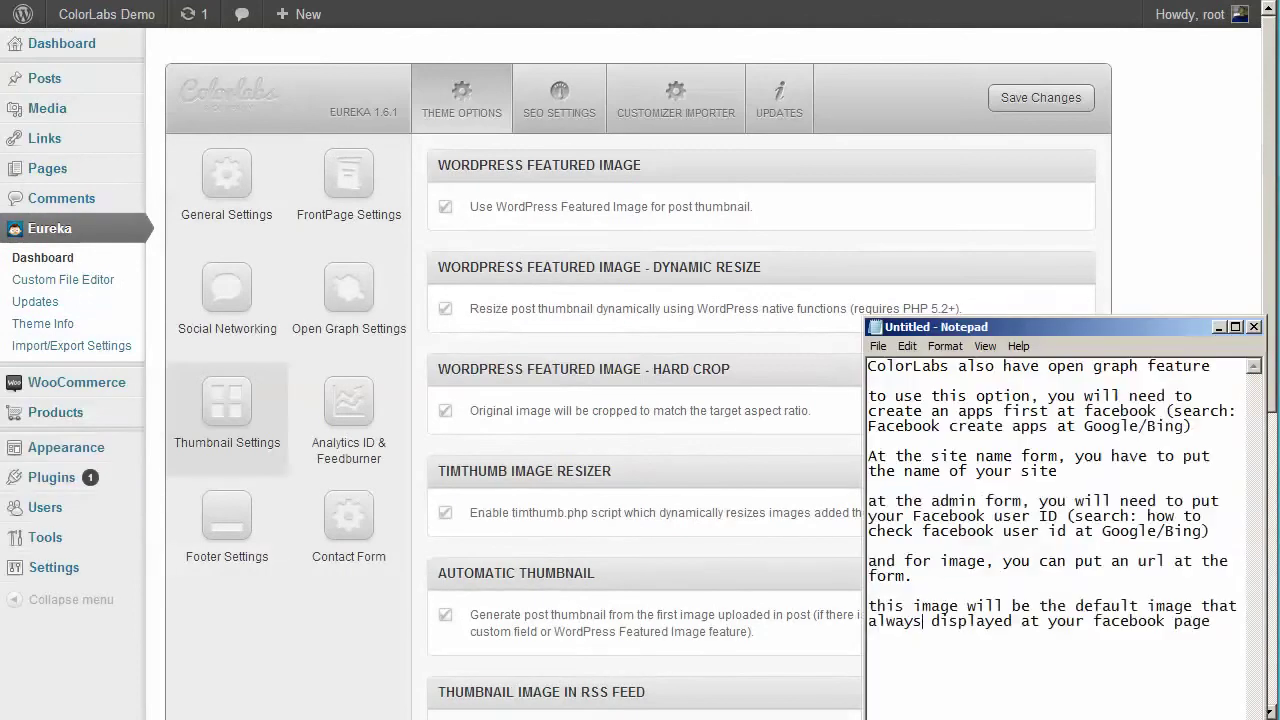
pyautogui.hotkey('ctrl', 'a')
pyautogui.write('for thumb')
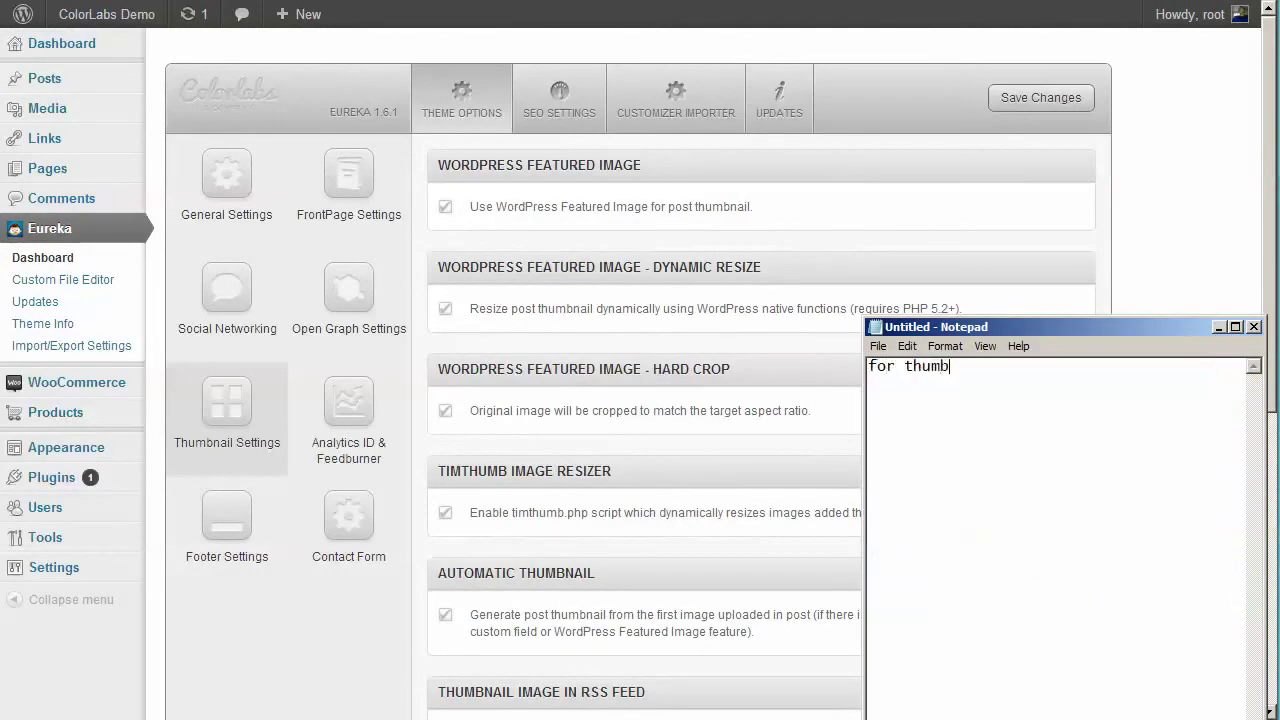
pyautogui.write('nail settings, i suggest')
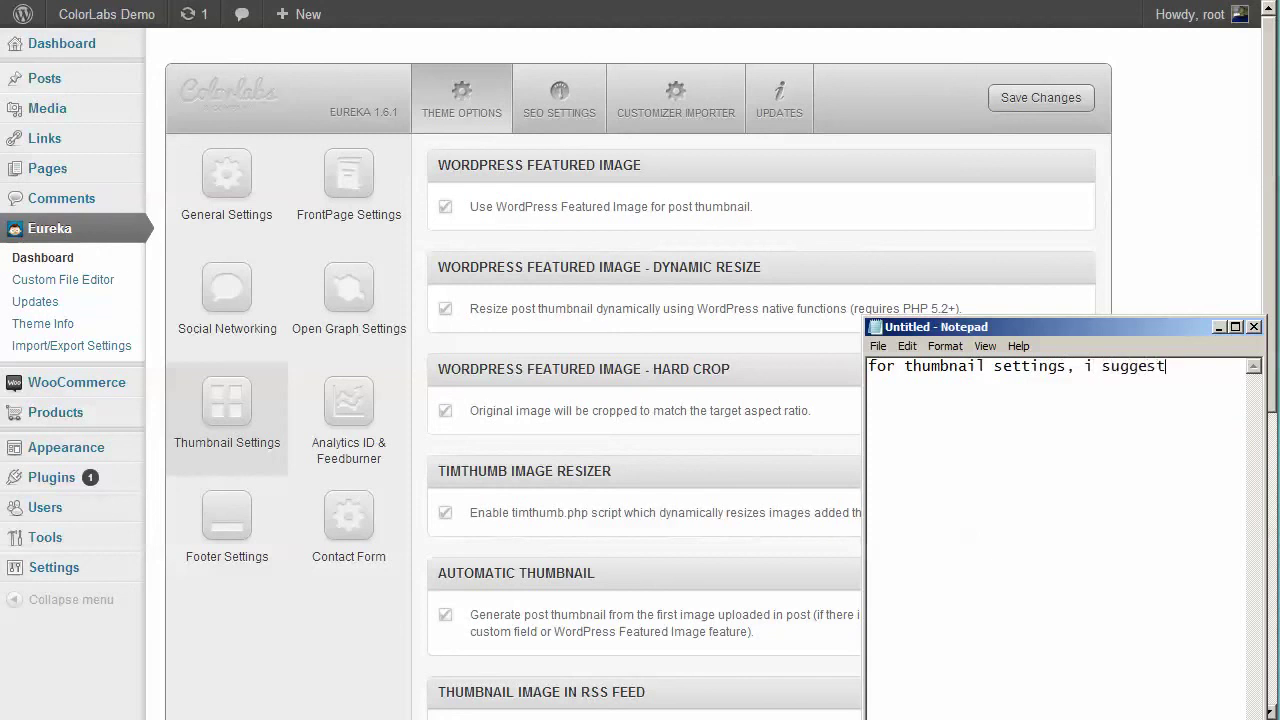
pyautogui.write(" if you don't have to chan")
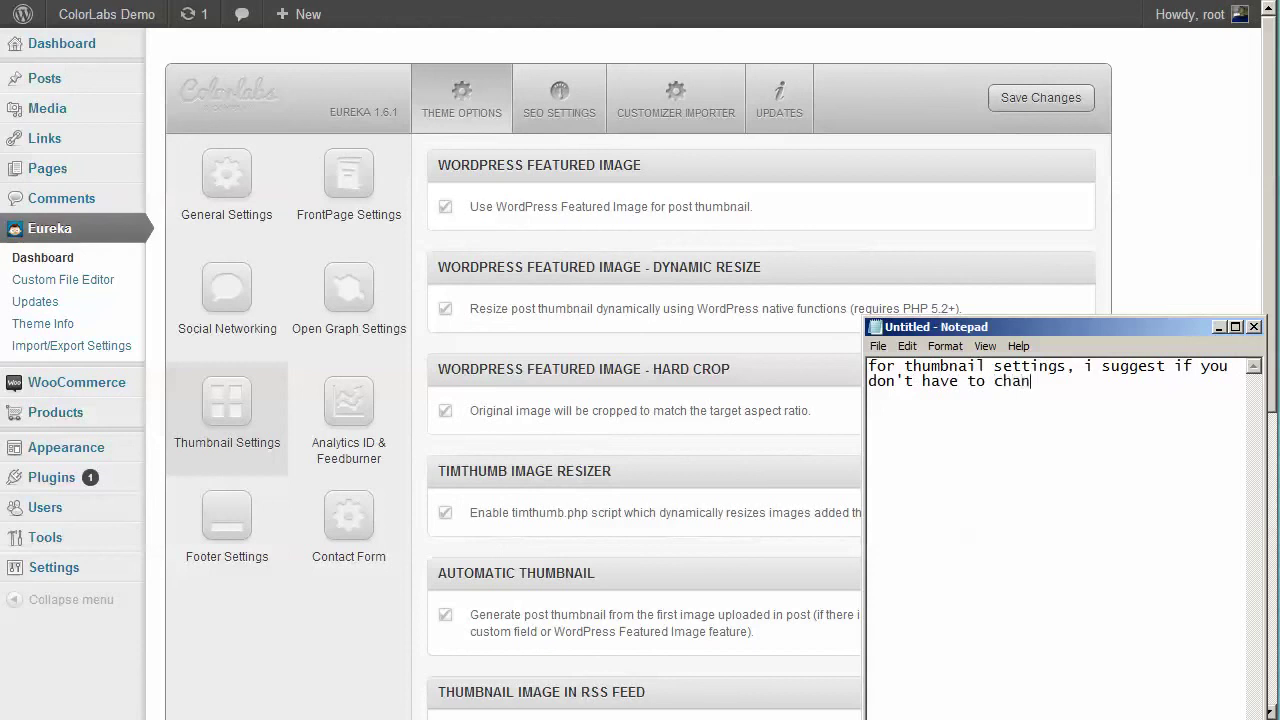
pyautogui.write('ge too much settings')
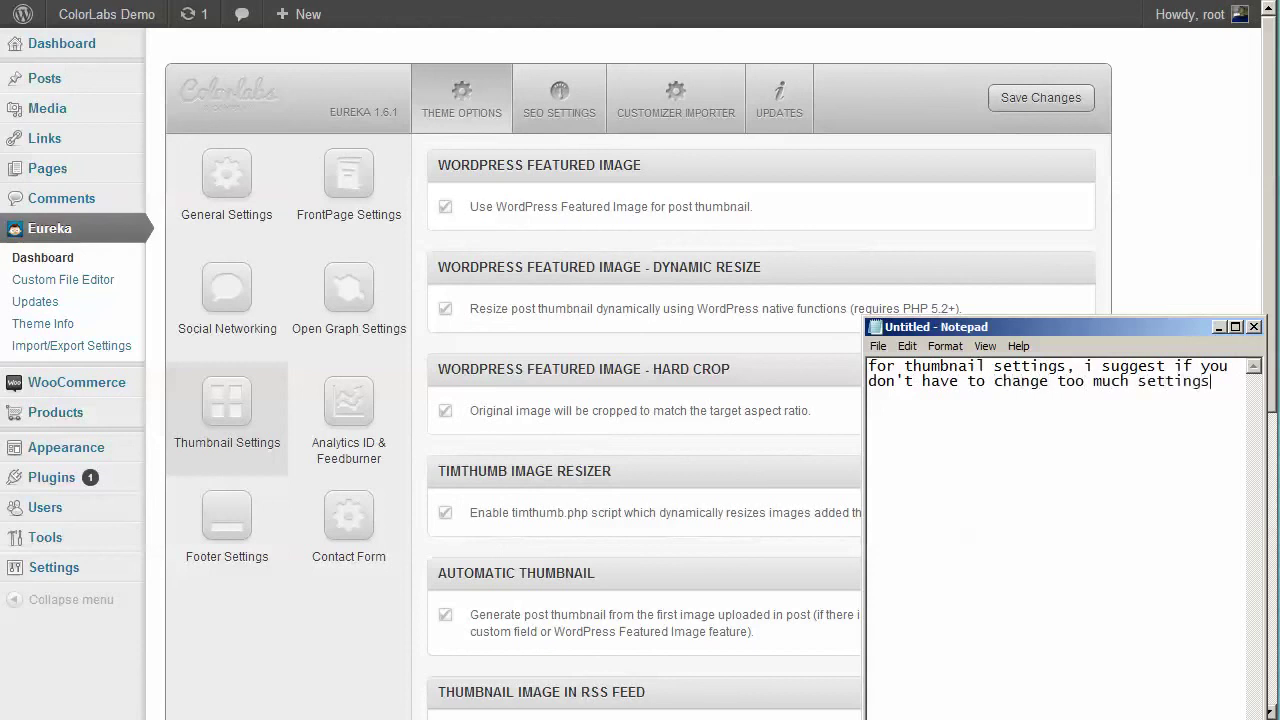
pyautogui.write(' on this page  ')
# - Add the paragraph "but, what you have to do is make sure that your server already running at least PHP version 5.2"
pyautogui.write('butm,')
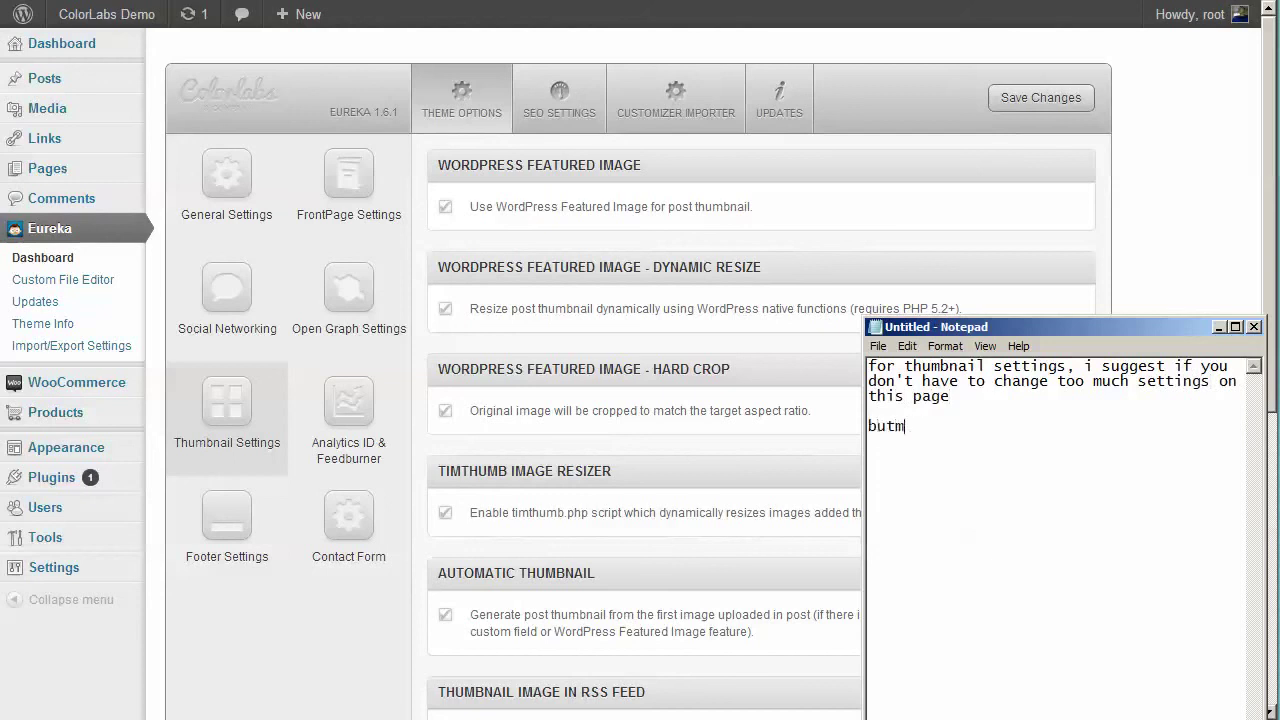
pyautogui.press('BackSpace')
pyautogui.write(', what you ha')
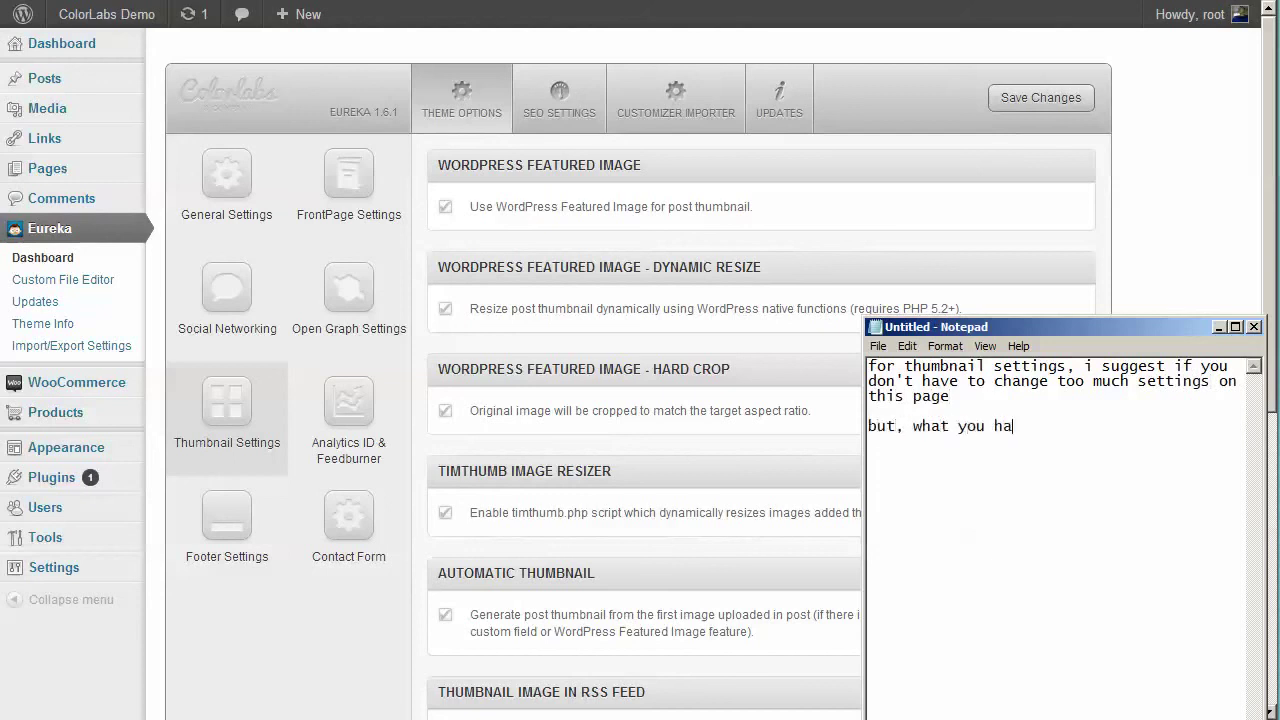
pyautogui.write('ve to do is make sure')
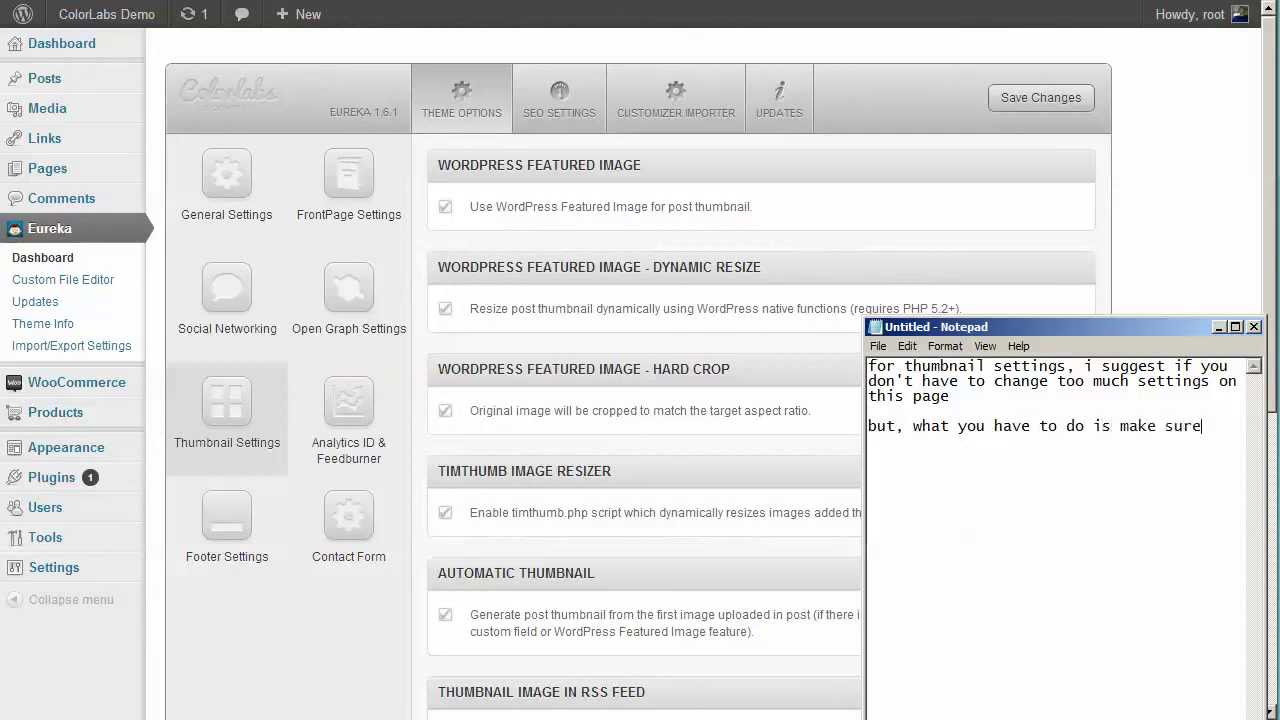
pyautogui.write(' that your server already')
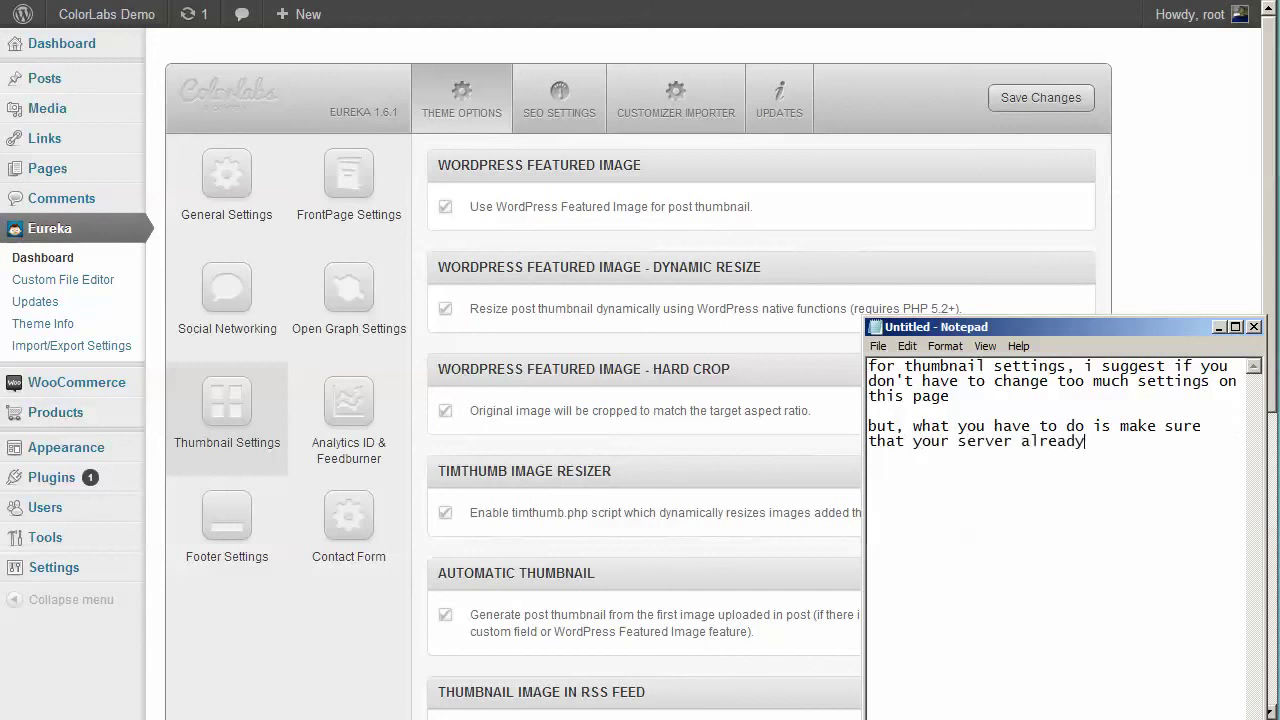
pyautogui.write(' running at least PH')
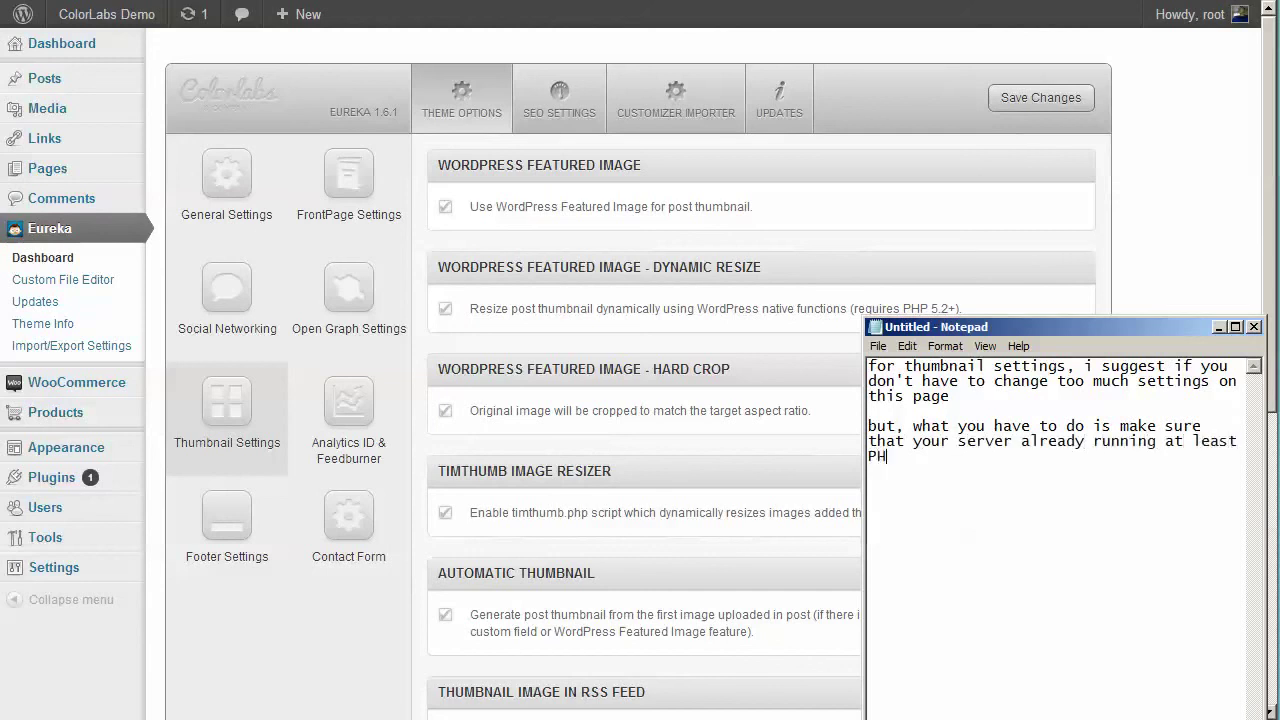
pyautogui.write('P version 5.2')
# - Add a separate closing line to the thumbnail note reading "higher version do better"
pyautogui.press('Return')
pyautogui.press('Return')
pyautogui.write('higher v')
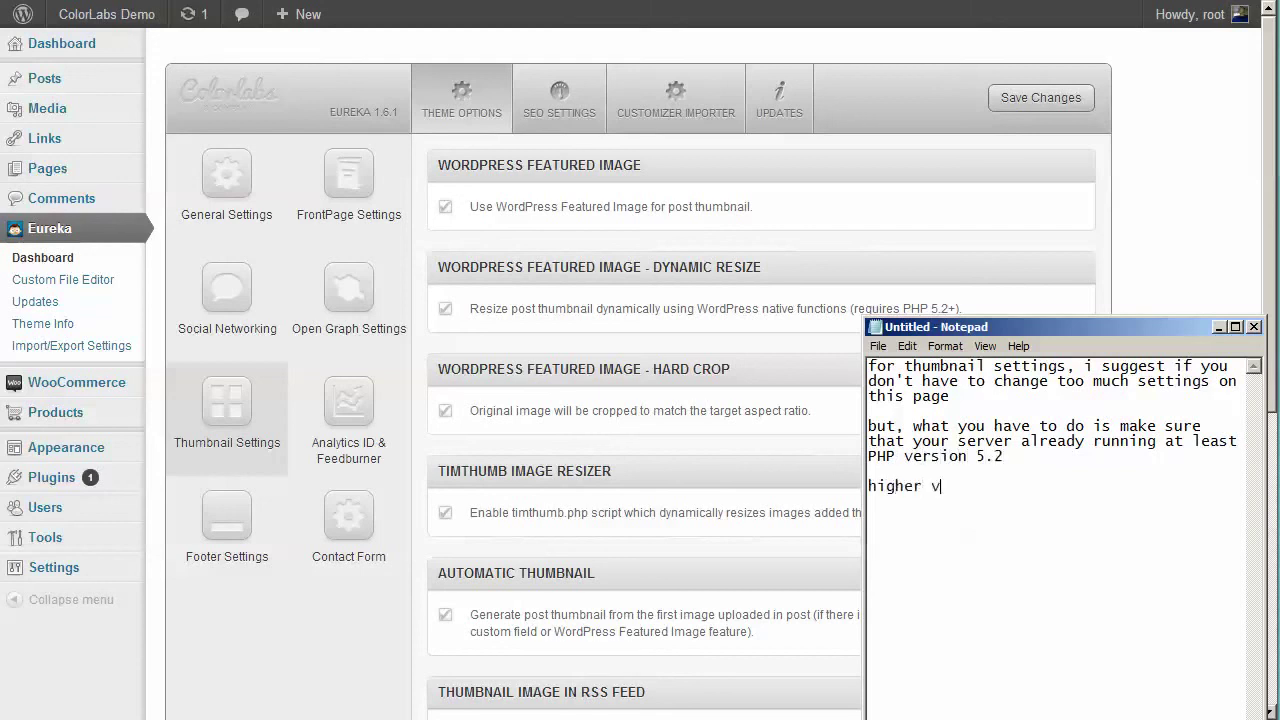
pyautogui.write('ersion do better')
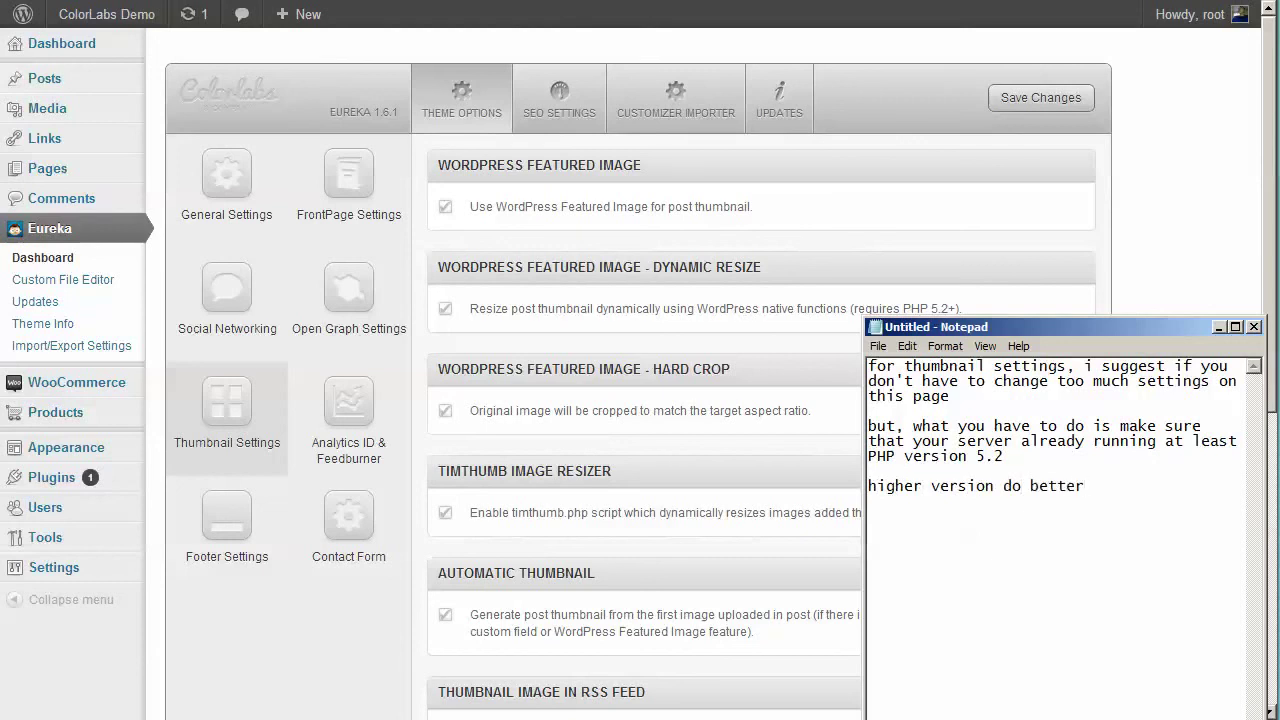
# - Open the Analytics ID & Feedburner settings and look through the GoSquared, Google Analytics and Feedburner fields
pyautogui.click(260, 628)
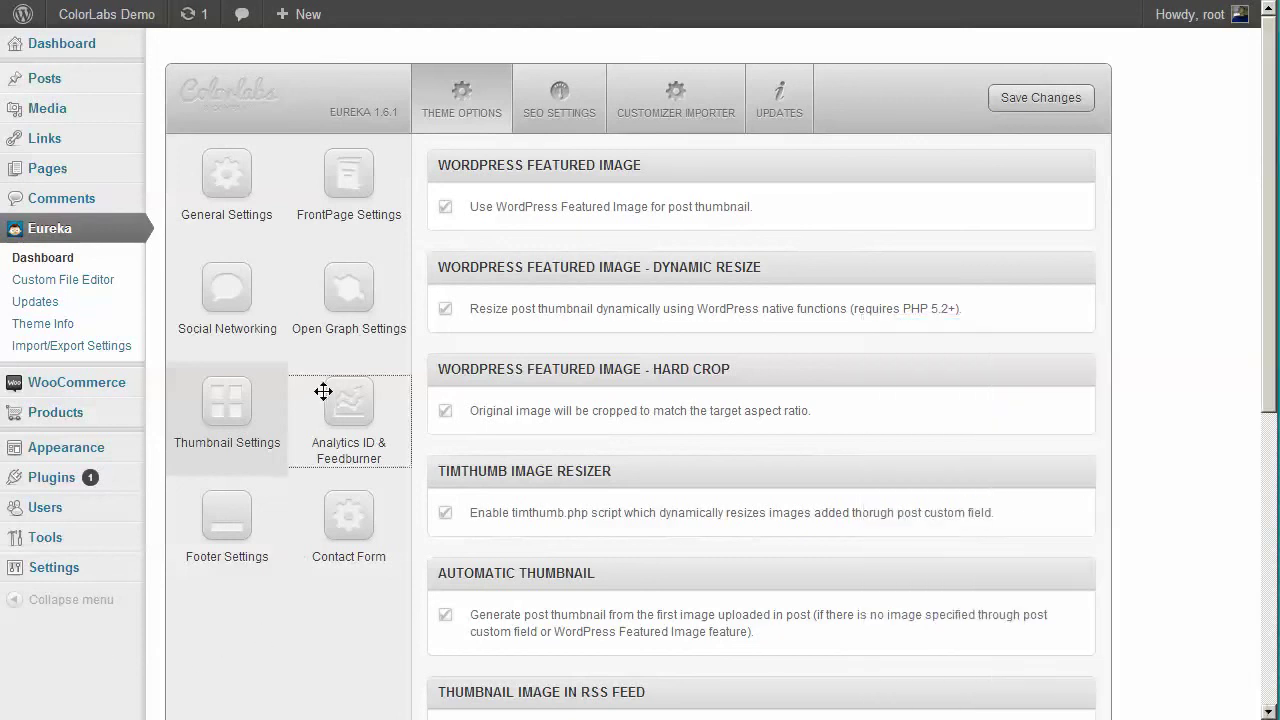
pyautogui.moveTo(316, 384); pyautogui.dragTo(681, 373)
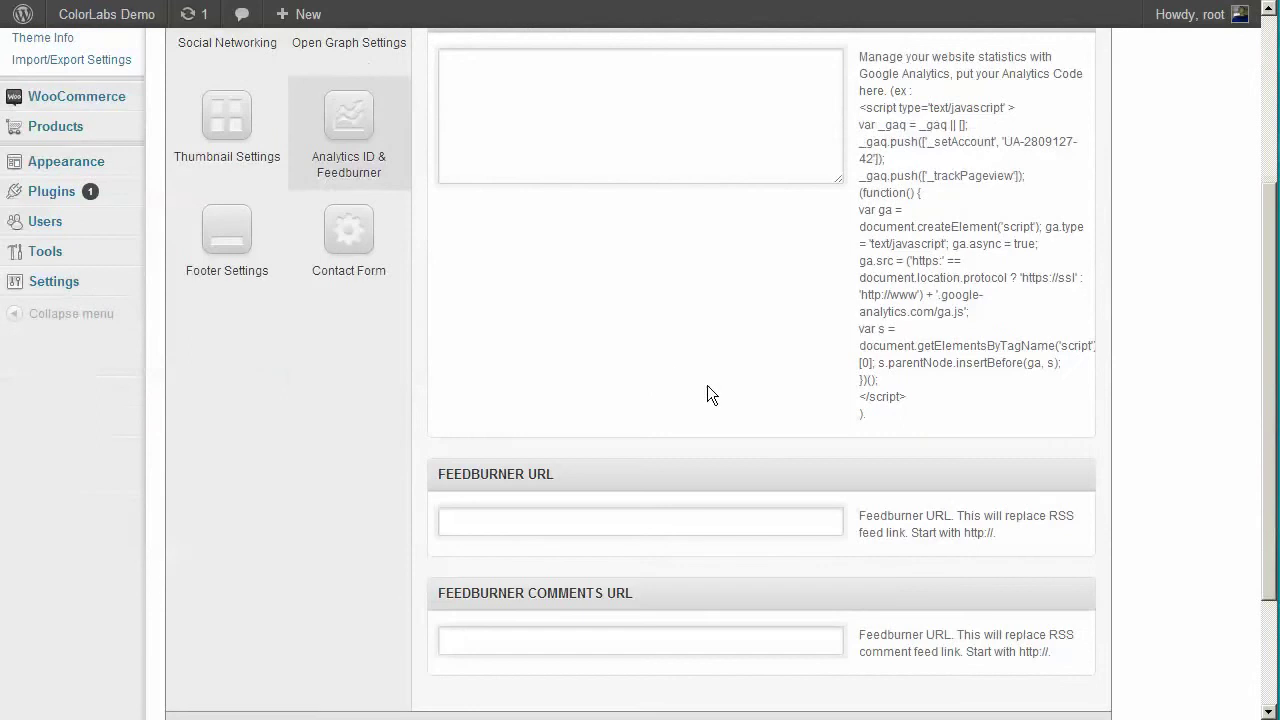
pyautogui.scroll(1, 707, 385)
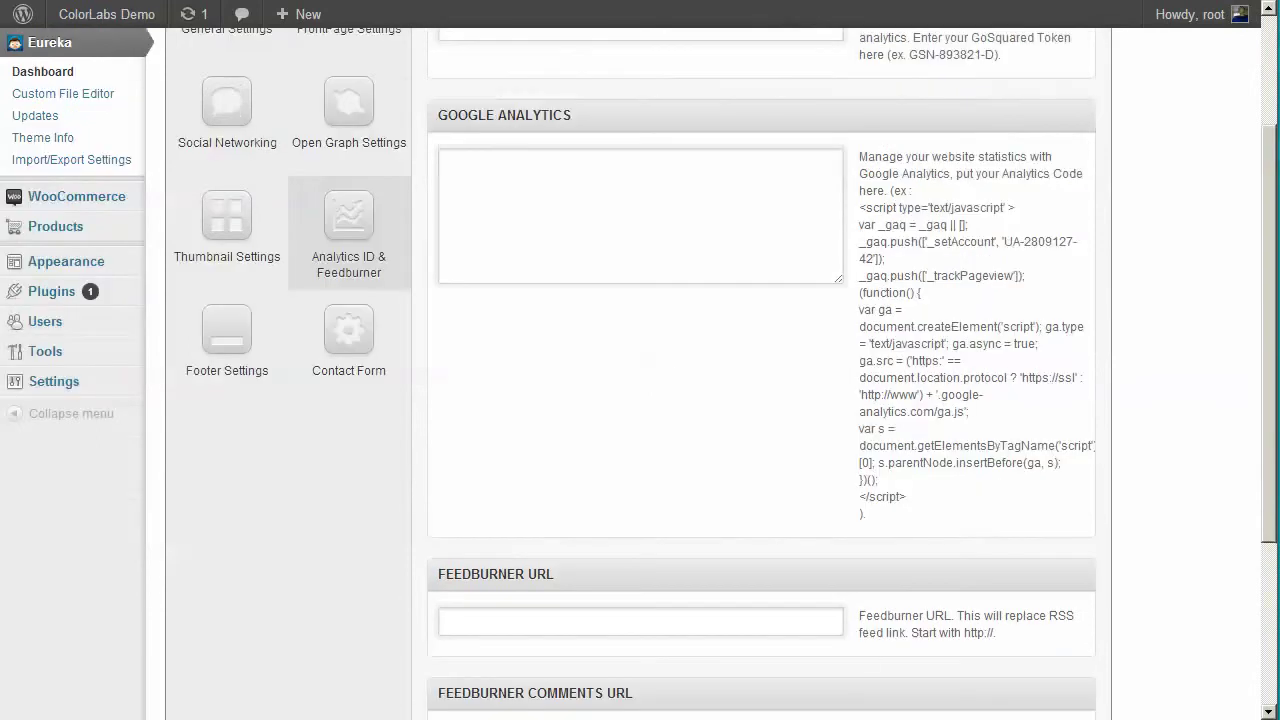
pyautogui.scroll(1, 797, 457)
pyautogui.scroll(-3, 781, 443)
pyautogui.scroll(4, 781, 443)
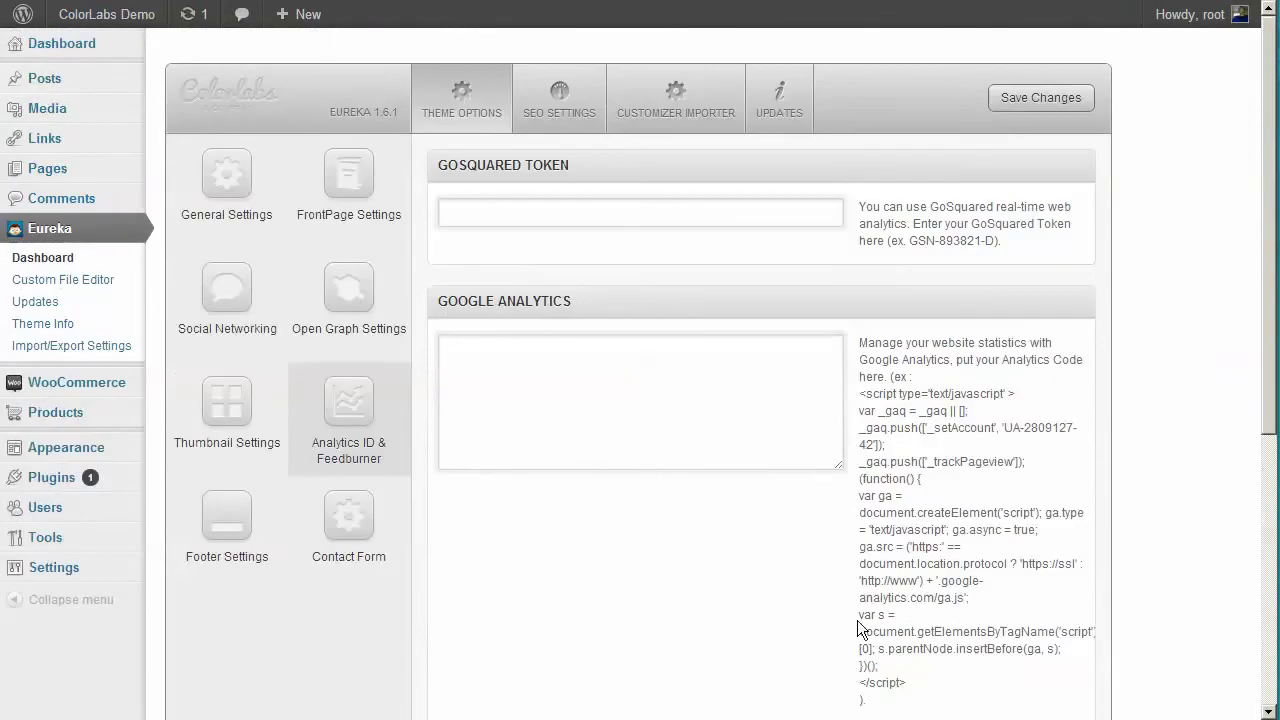
# - Replace the Notepad note with the line "next is analytics id & feedburner"
pyautogui.hotkey('alt', 'Tab')
pyautogui.hotkey('ctrl', 'a')
pyautogui.write('nex')
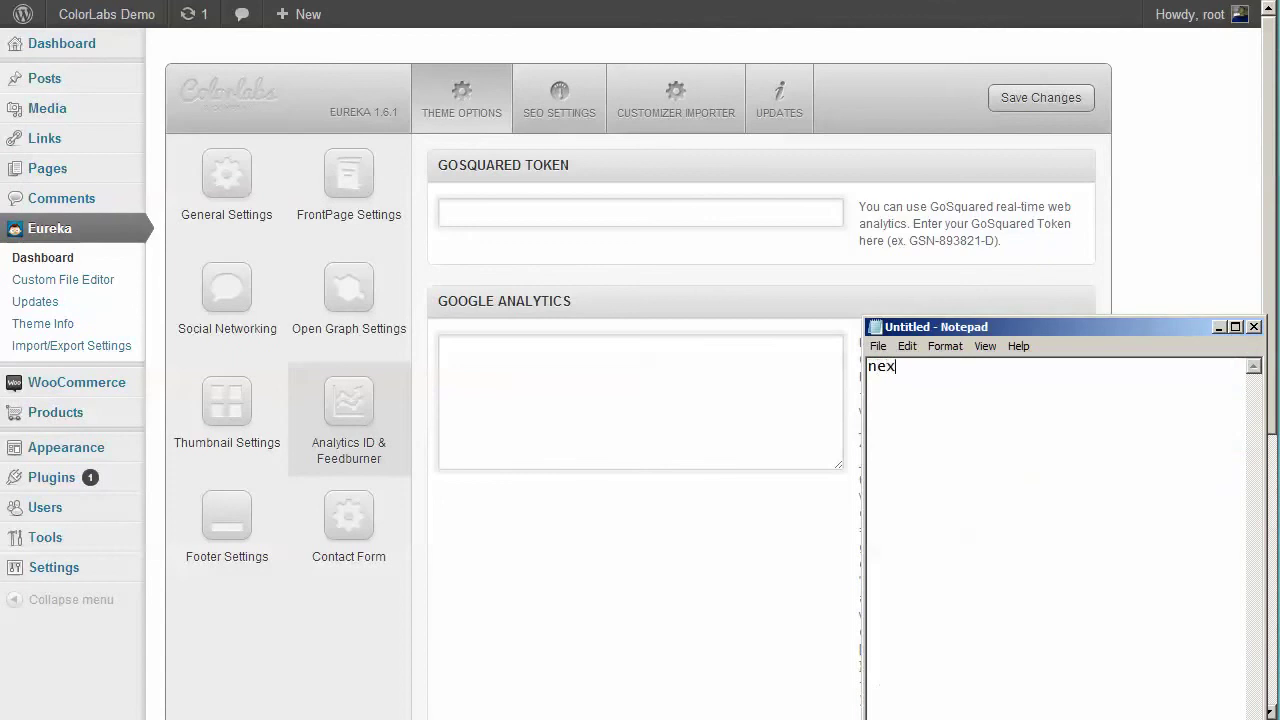
pyautogui.write('t is analytics id &')
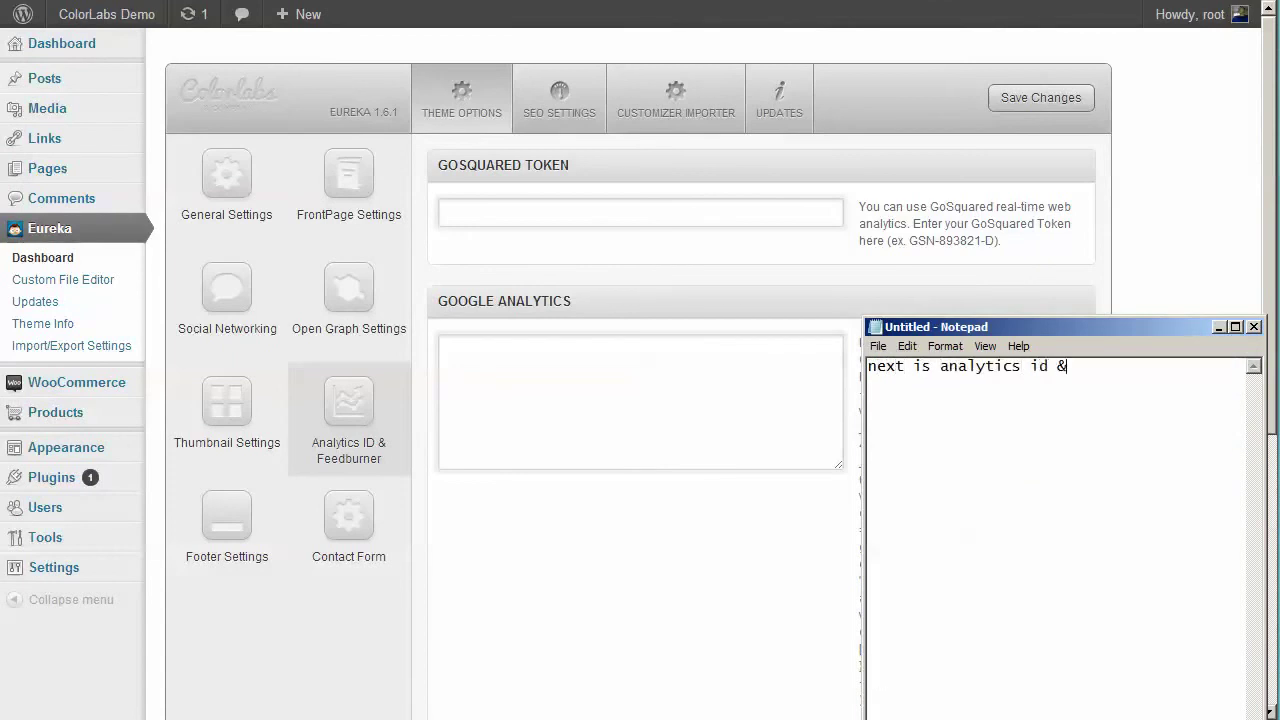
pyautogui.write(' feed b')
pyautogui.press('BackSpace')
pyautogui.press('BackSpace')
pyautogui.write('burner')
pyautogui.press('Return')
# - Add the paragraph "you can choose whether want to use gosquared or google as your analytics by put the given code at the available forms"
pyautogui.write('you ca')
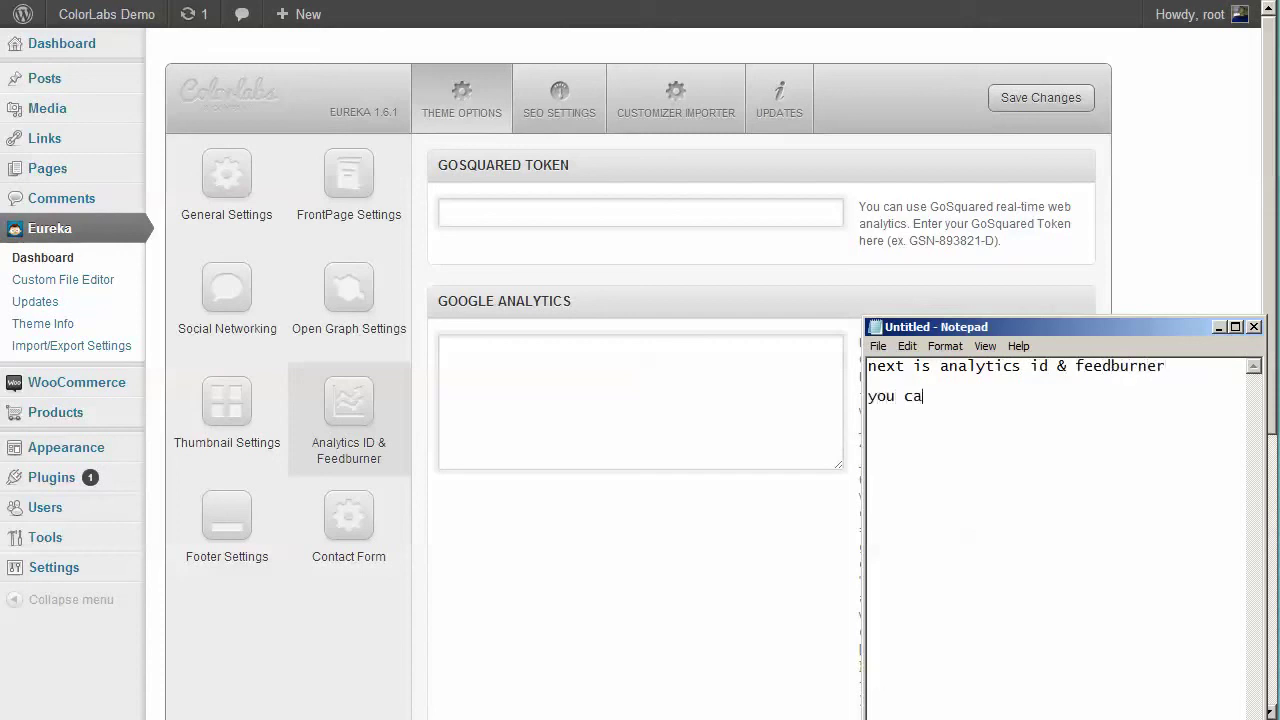
pyautogui.write('n choose whet')
pyautogui.press('BackSpace')
pyautogui.write('ethe')
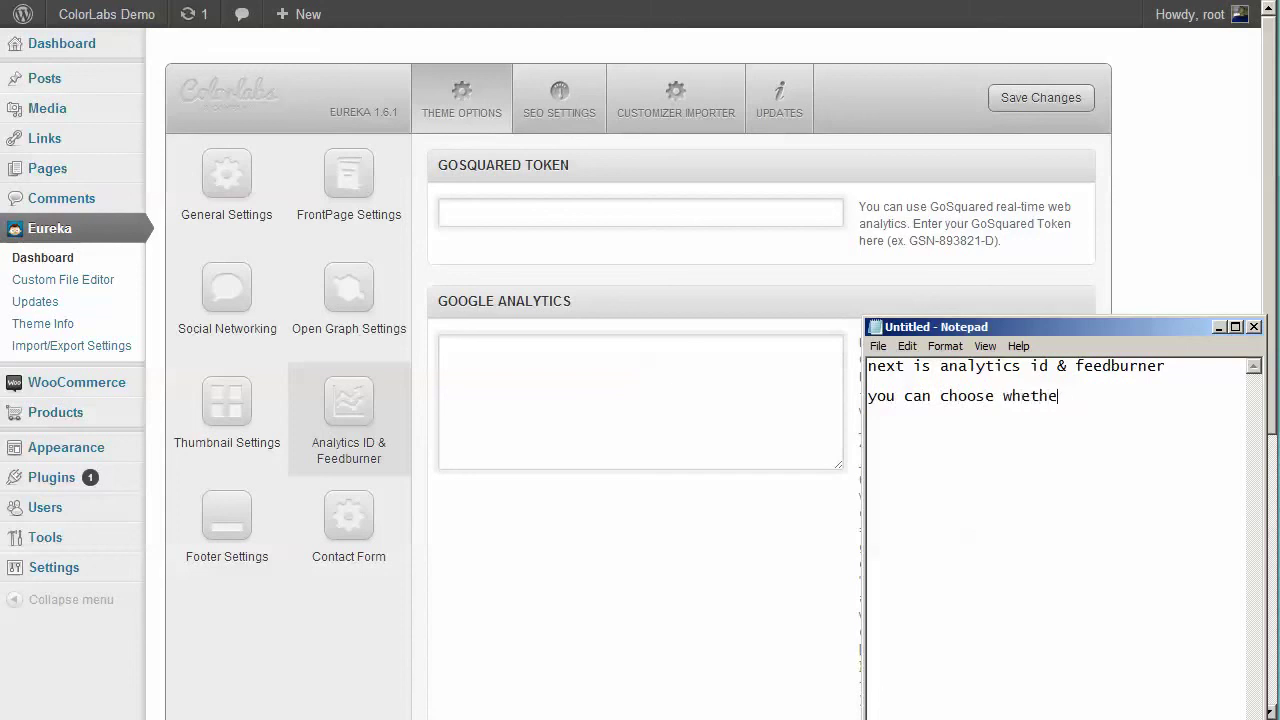
pyautogui.write('r want to use gosq')
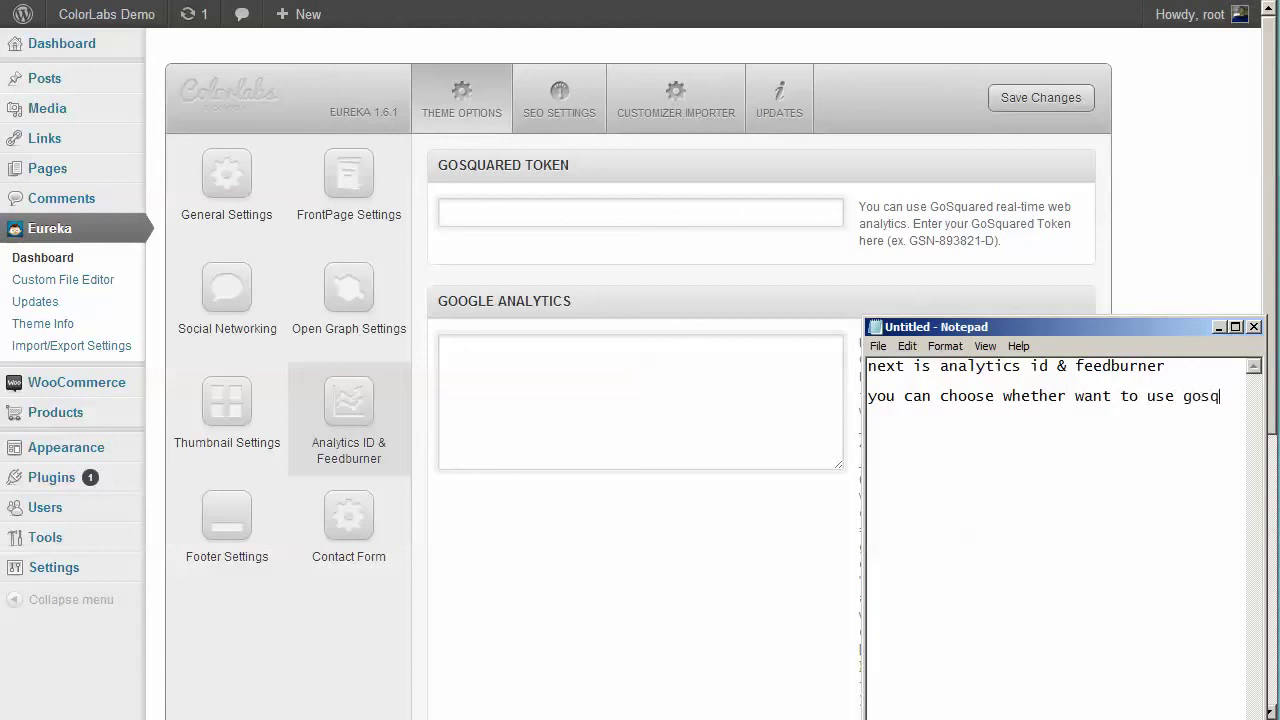
pyautogui.write('uared ')
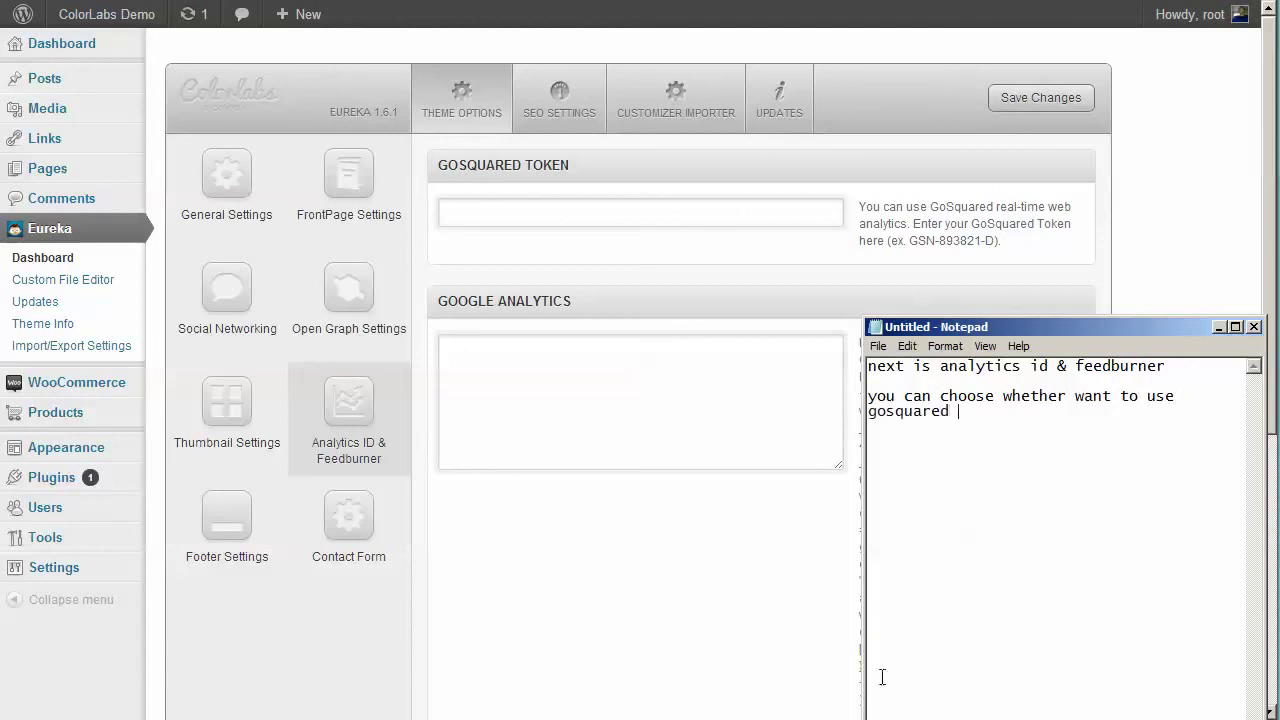
pyautogui.write('or google as your analytics')
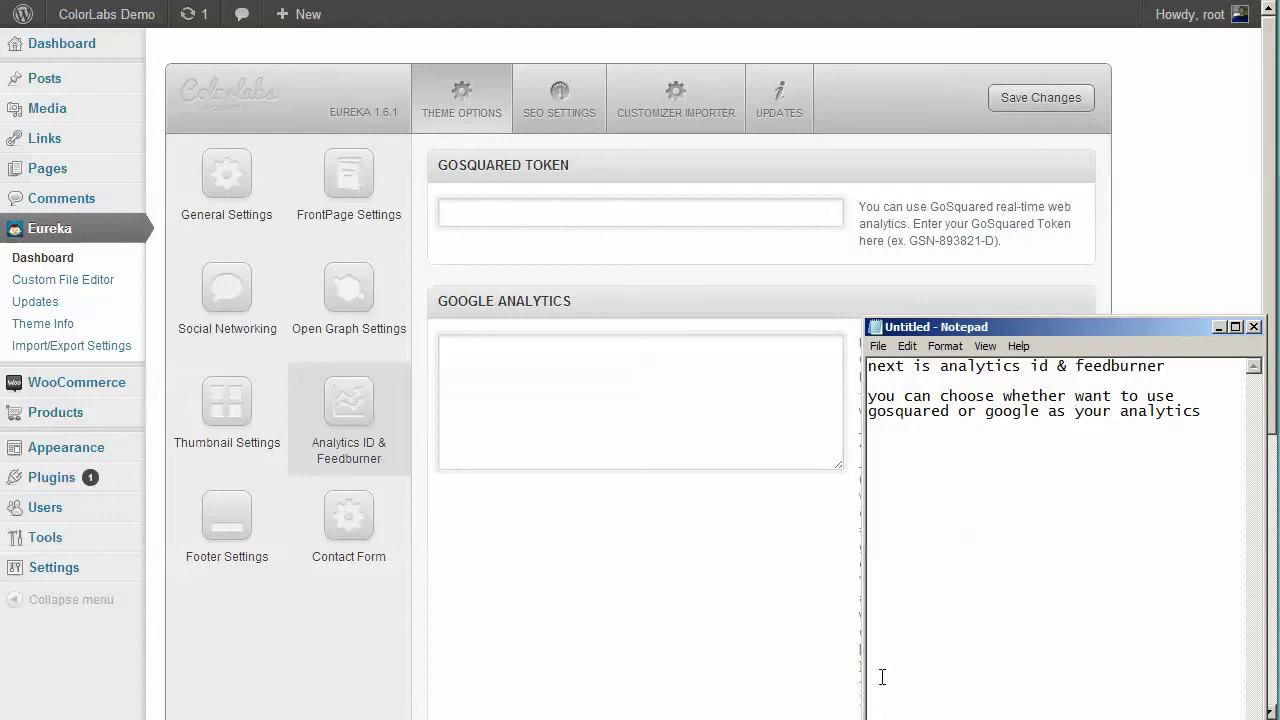
pyautogui.write('by putti')
pyautogui.press('BackSpace')
pyautogui.write('thegiven')
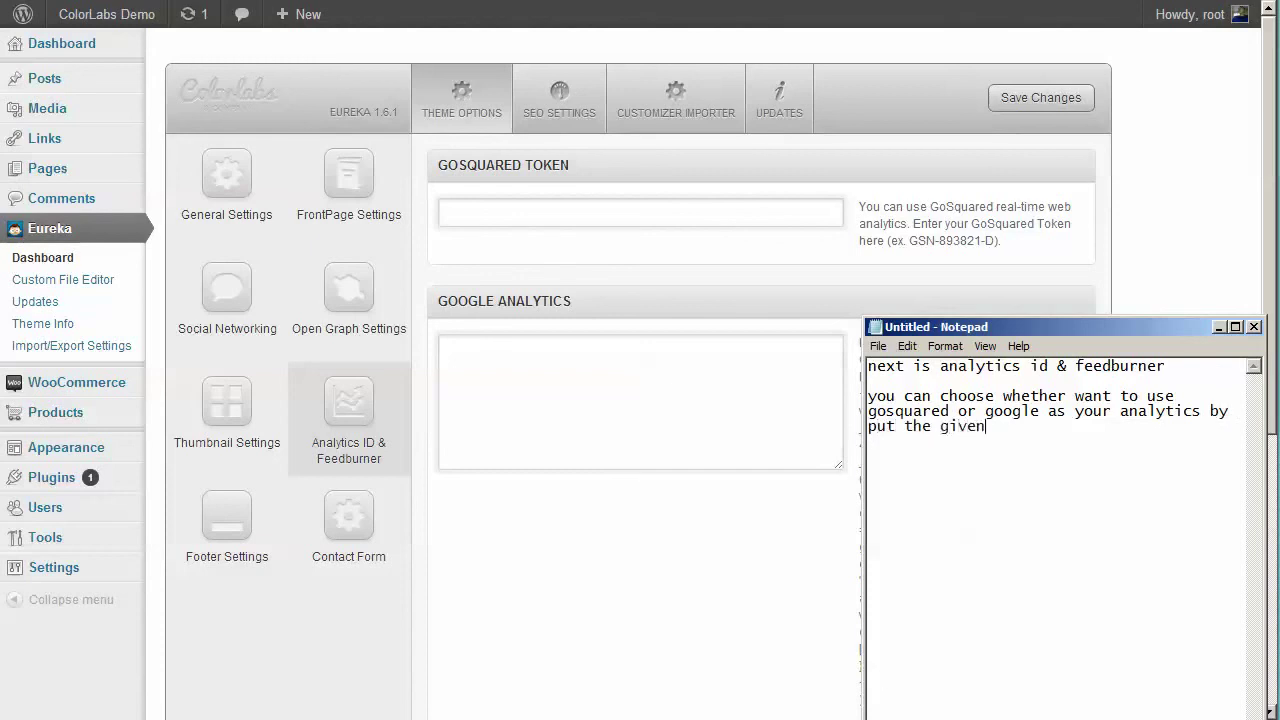
pyautogui.write(' code at the available forms')
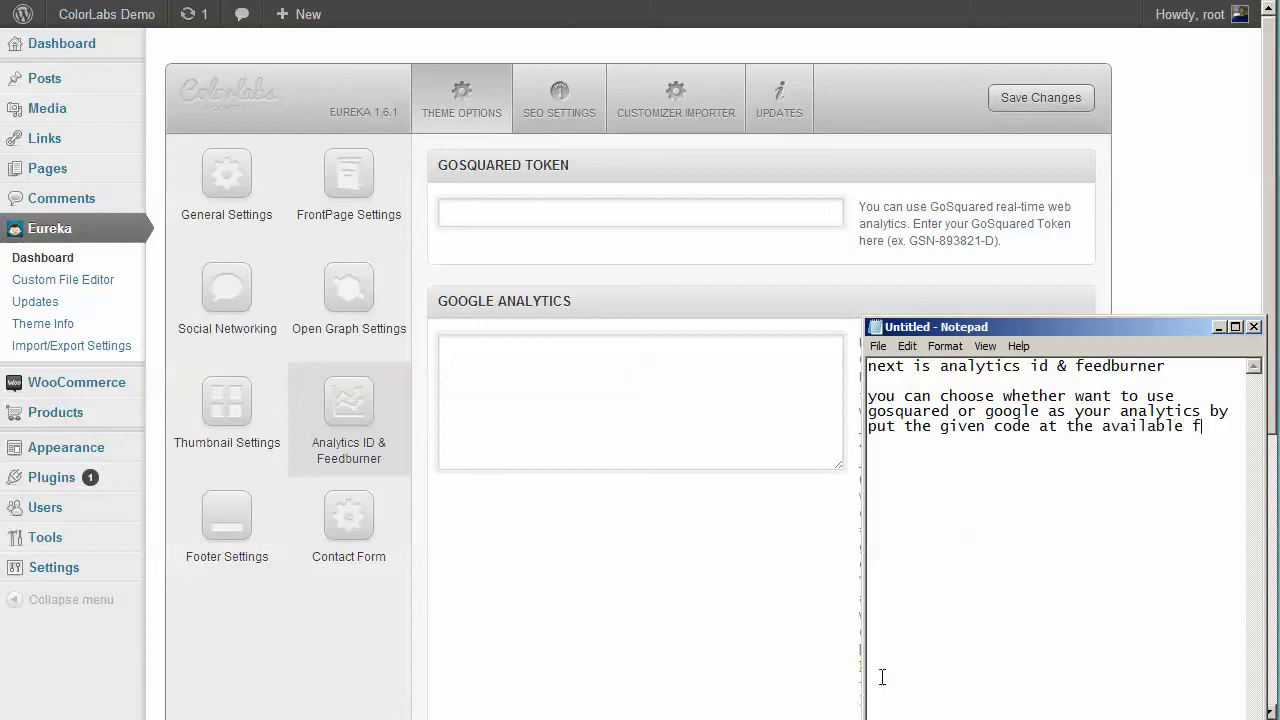
# - Bring the Feedburner fields into view and replace the Notepad note with "and for the feedburner, this feature is needed for subscription"
pyautogui.click(673, 557)
pyautogui.scroll(-5, 667, 554)
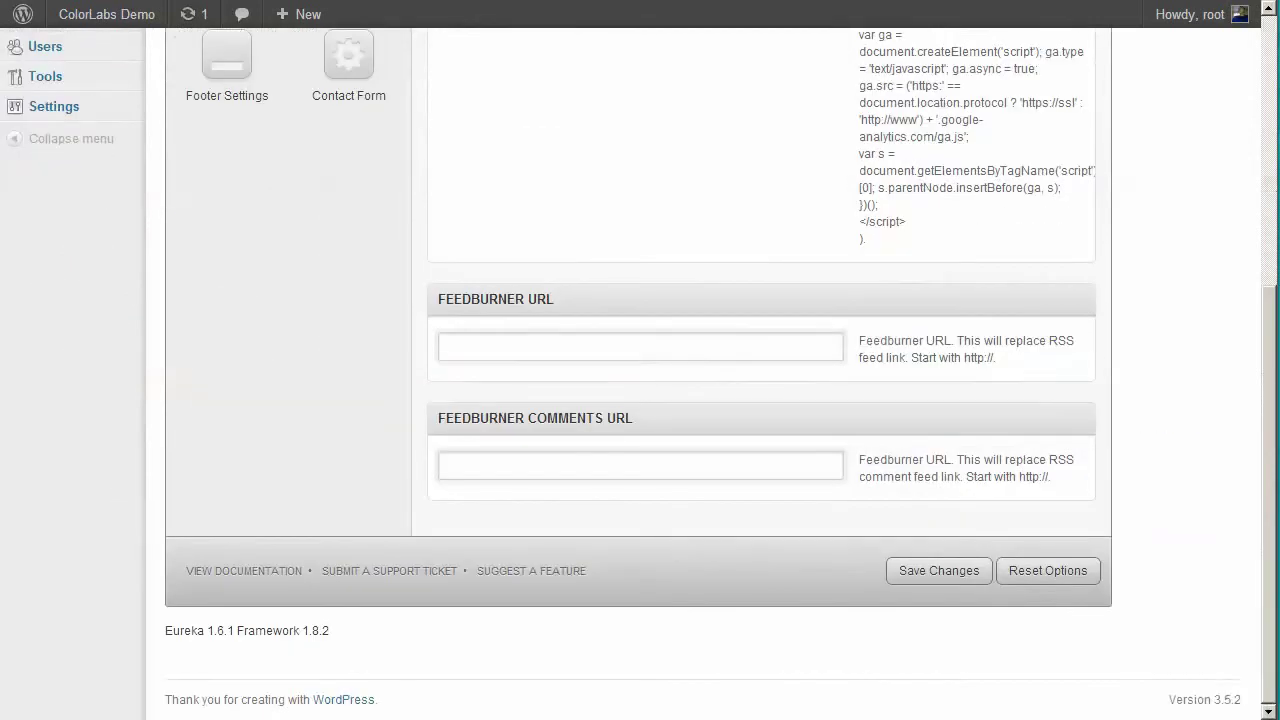
pyautogui.click(1022, 458)
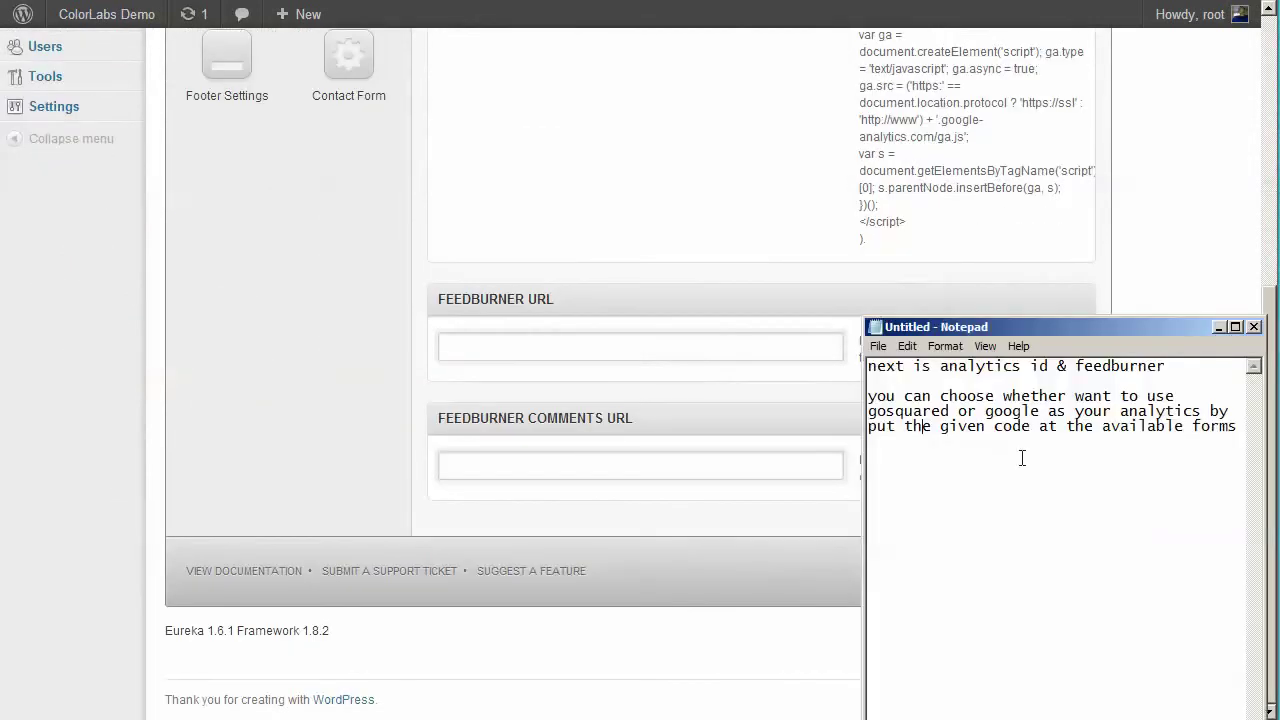
pyautogui.hotkey('ctrl', 'a')
pyautogui.write('and')
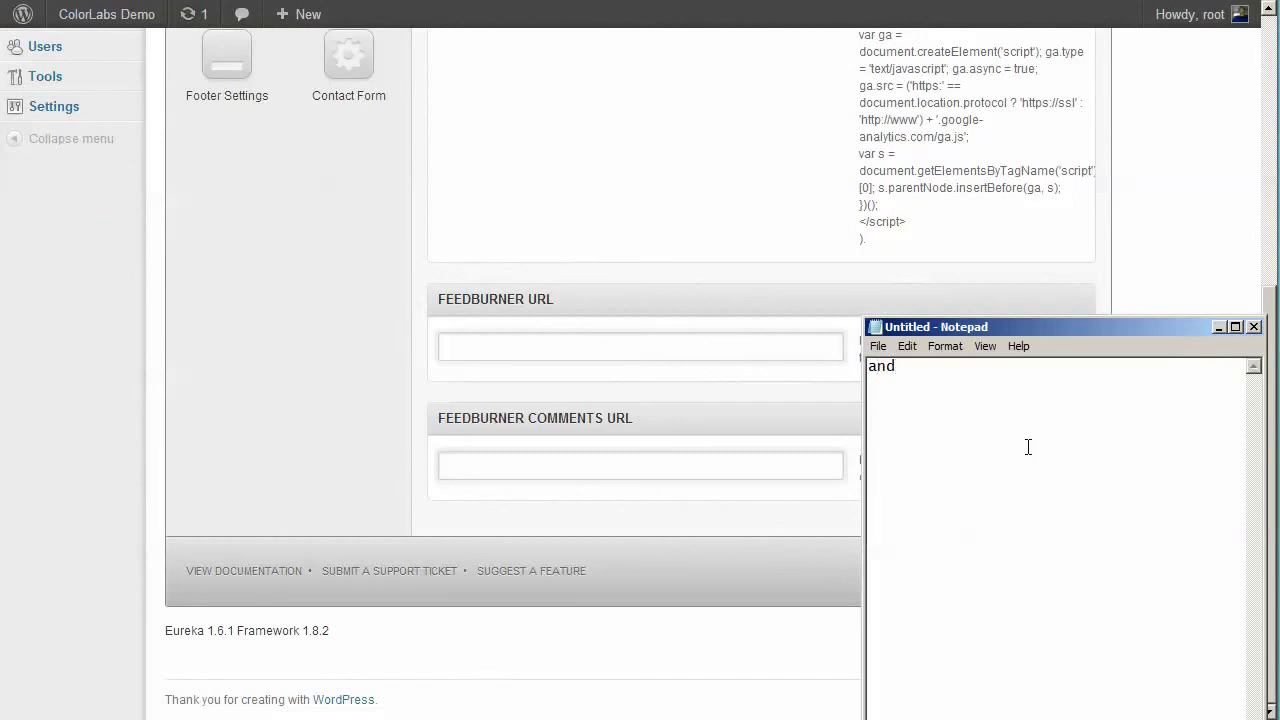
pyautogui.write(' for the feedbu')
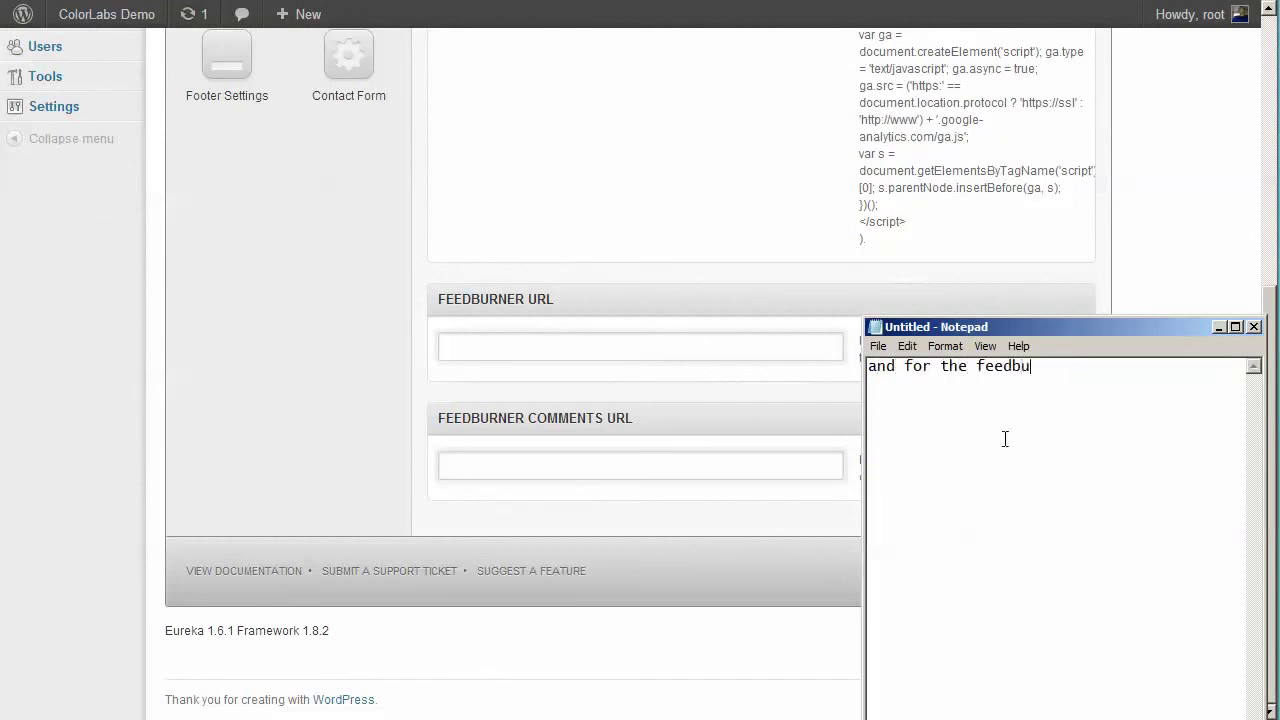
pyautogui.write('rner, this feature is ne')
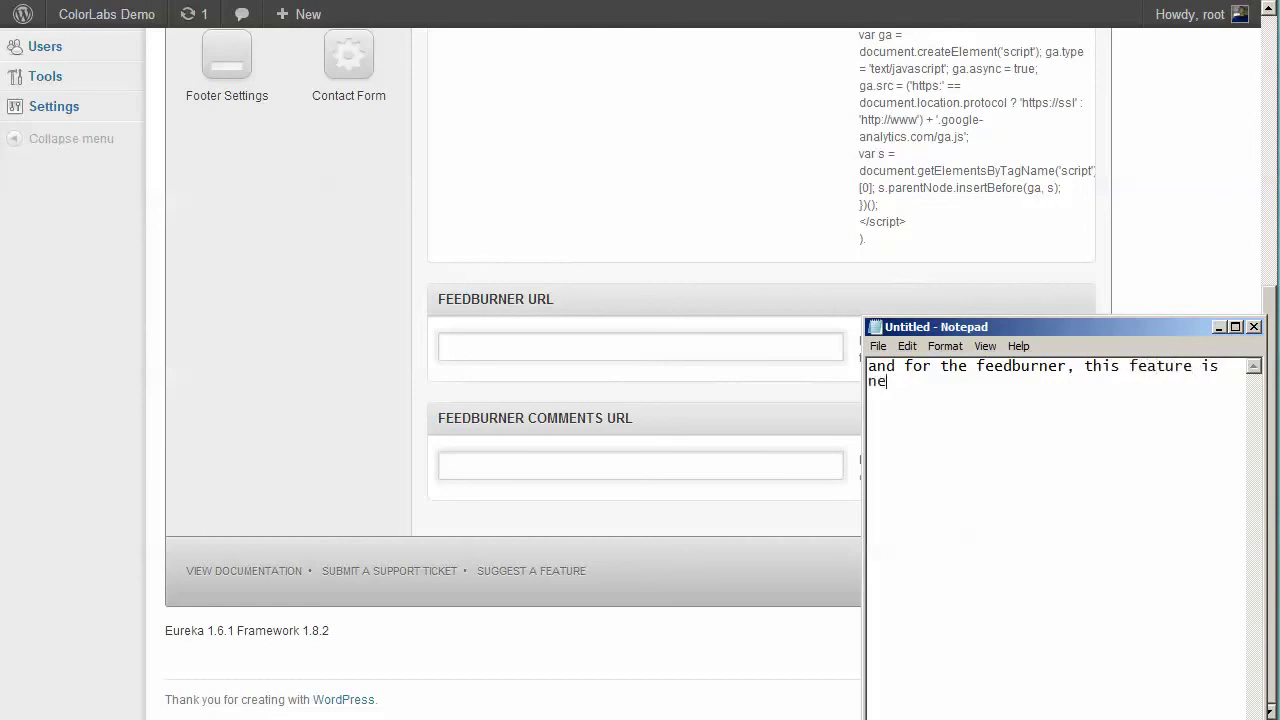
pyautogui.write('eded for subscription')
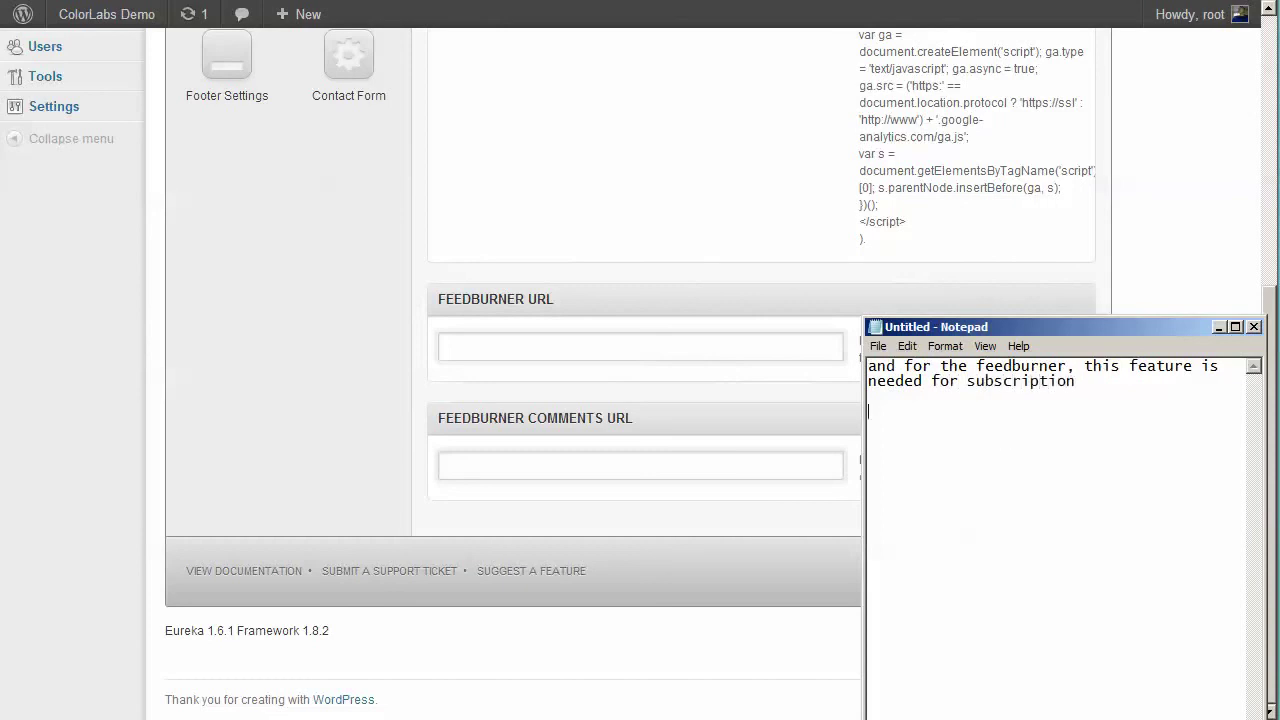
# - Add a separate paragraph reading "you can put your feedburner & feedburner comments url at the available forms"
pyautogui.press('Return')
pyautogui.press('Return')
pyautogui.write('you can put your feedburner &')
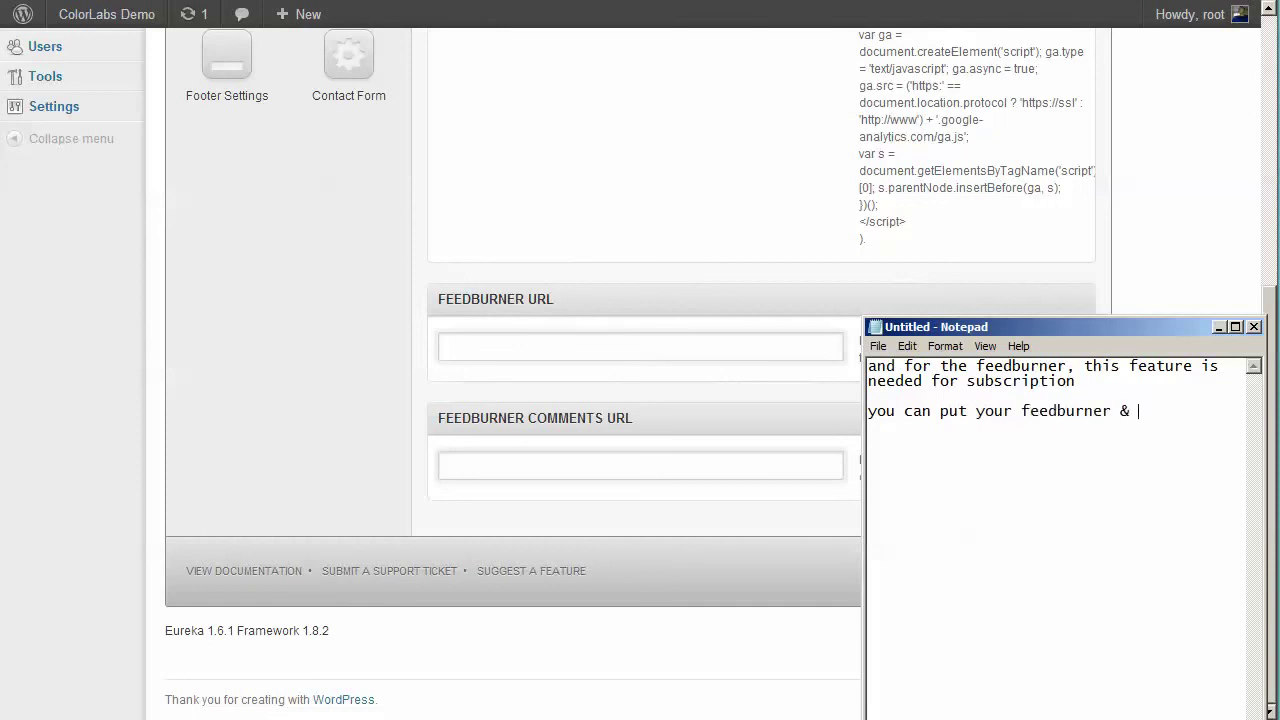
pyautogui.write(' feedburner comments url a')
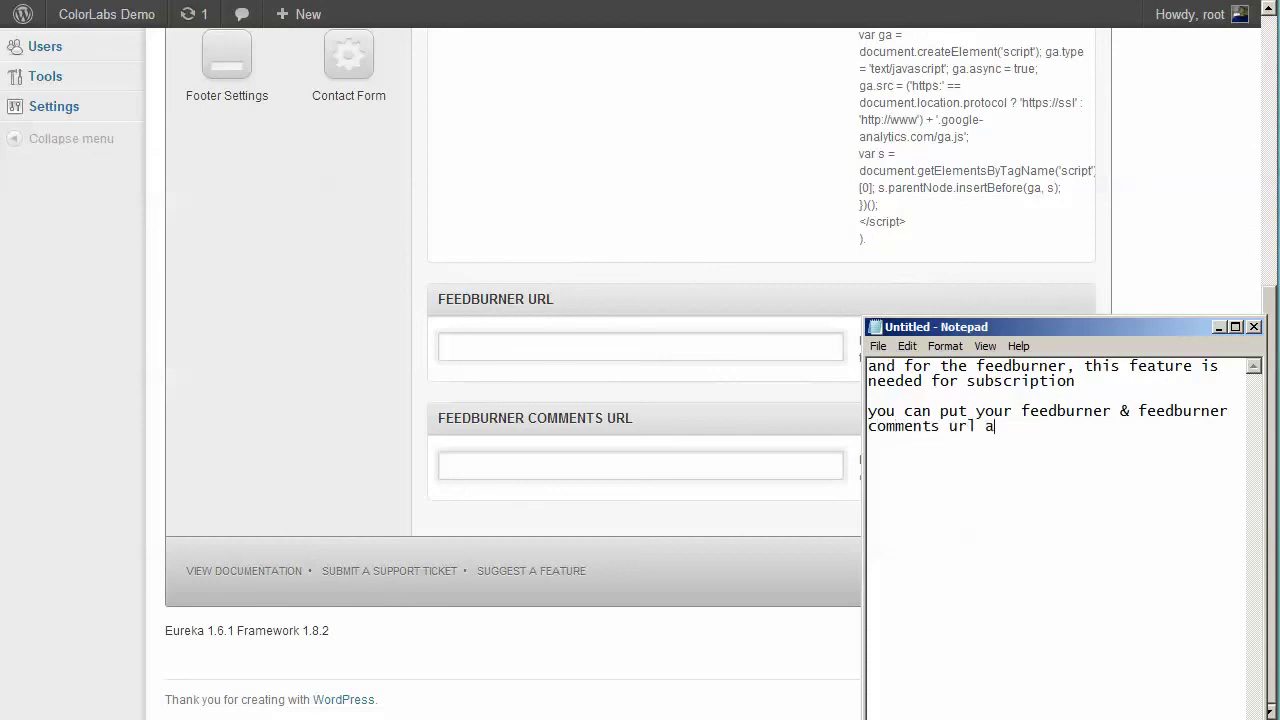
pyautogui.write('t the available forms')
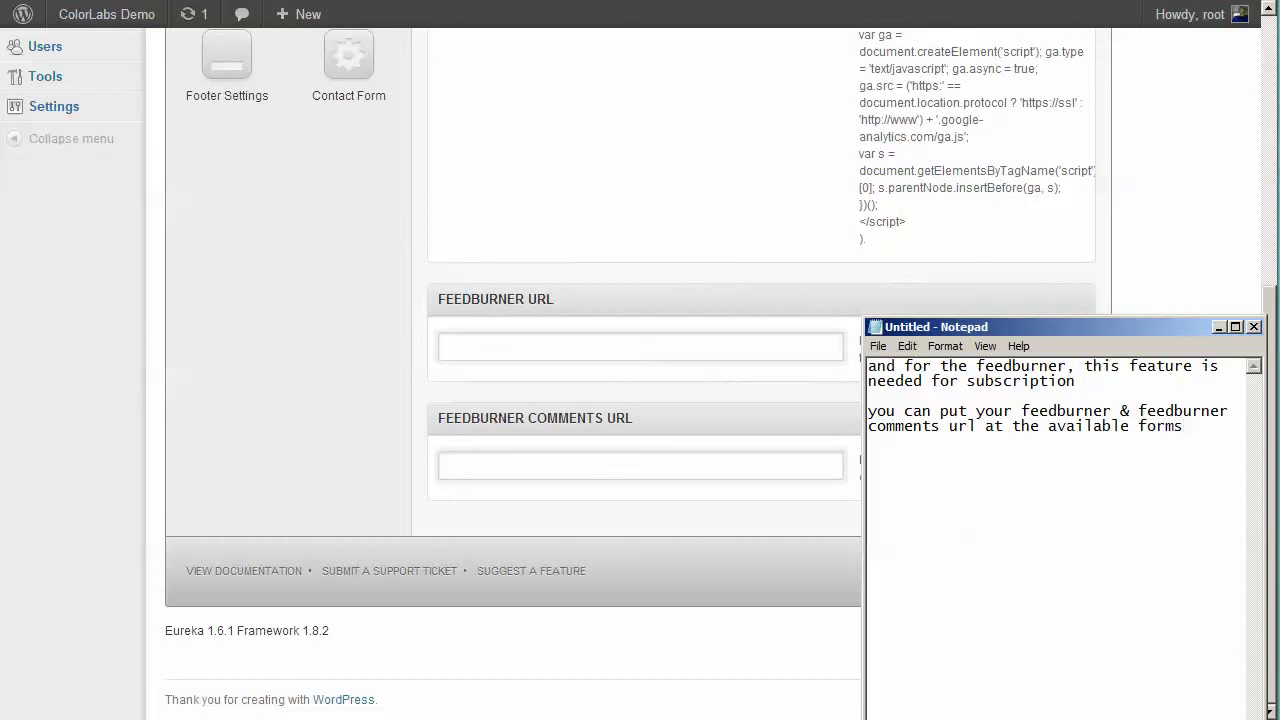
# - Open the theme's Footer Settings and look at the custom credit option and footer credit text
pyautogui.click(330, 242)
pyautogui.scroll(3, 310, 290)
pyautogui.moveTo(219, 391); pyautogui.dragTo(656, 440)
pyautogui.click(612, 206)
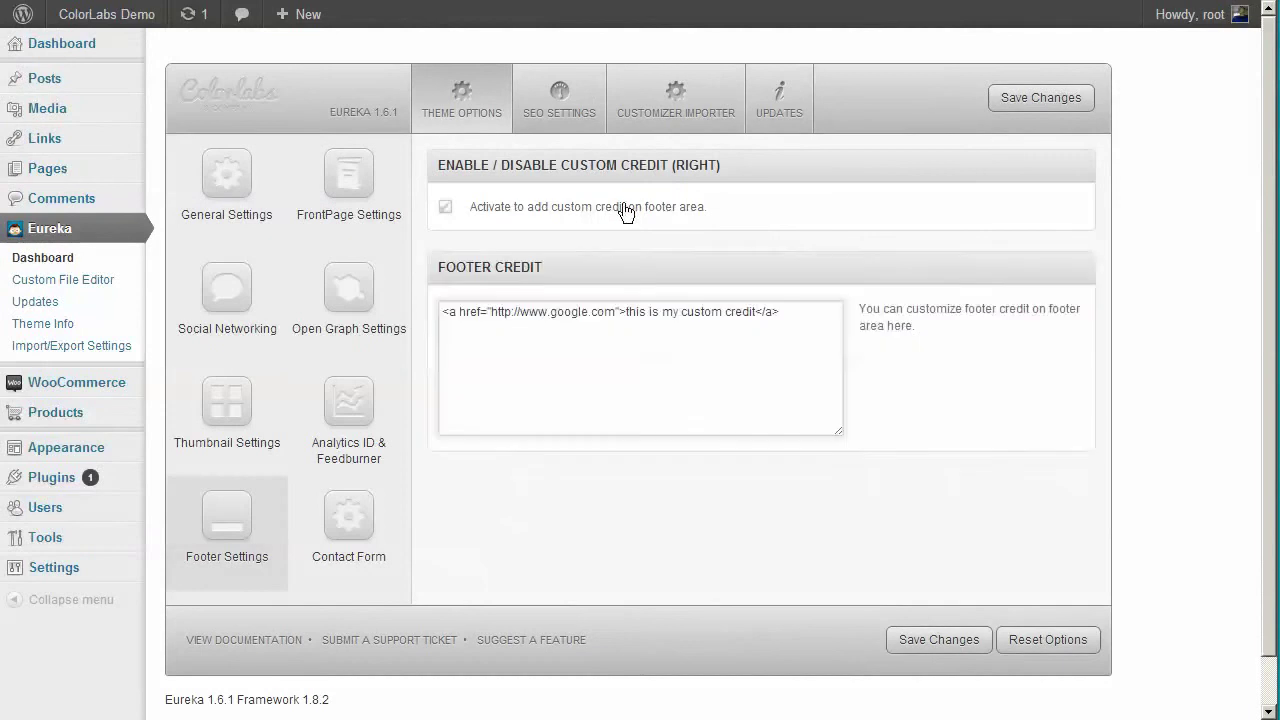
pyautogui.doubleClick(612, 206)
# - Replace the Notepad note with "next is custom credit at footer" and a separate line "you can turn it on/off"
pyautogui.hotkey('alt', 'Tab')
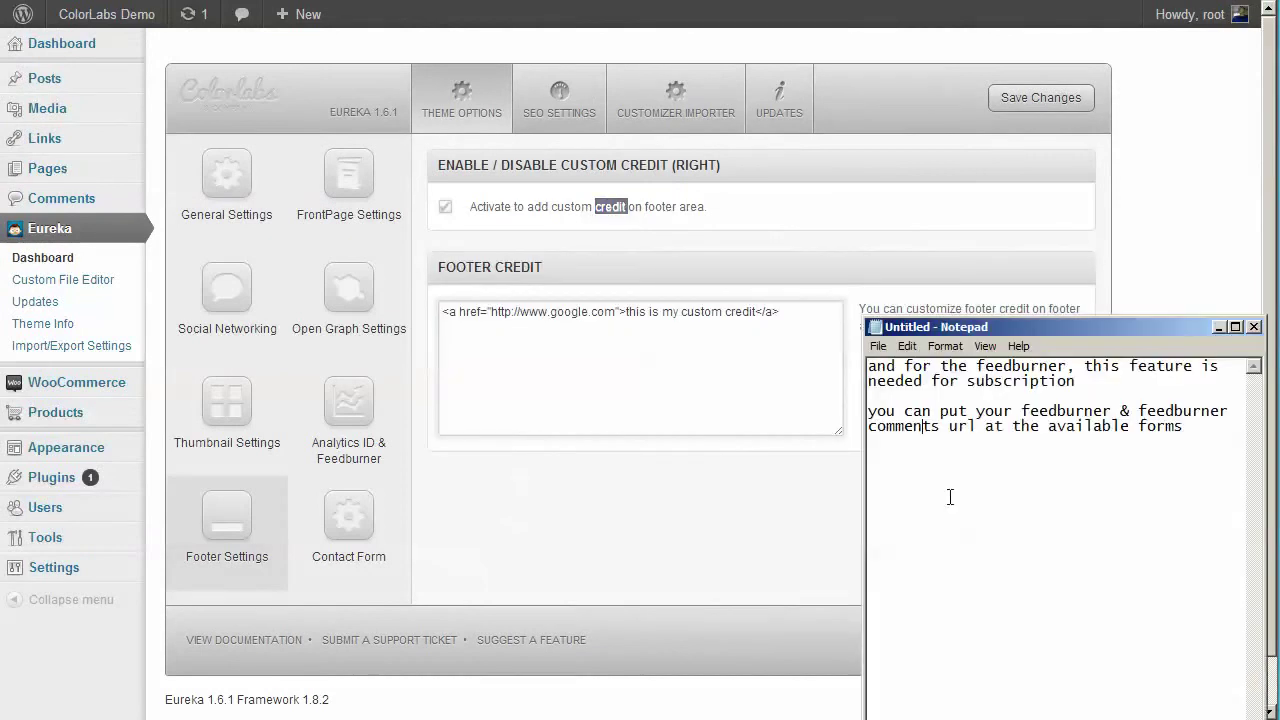
pyautogui.hotkey('ctrl', 'a')
pyautogui.press('Delete')
pyautogui.write('next is ')
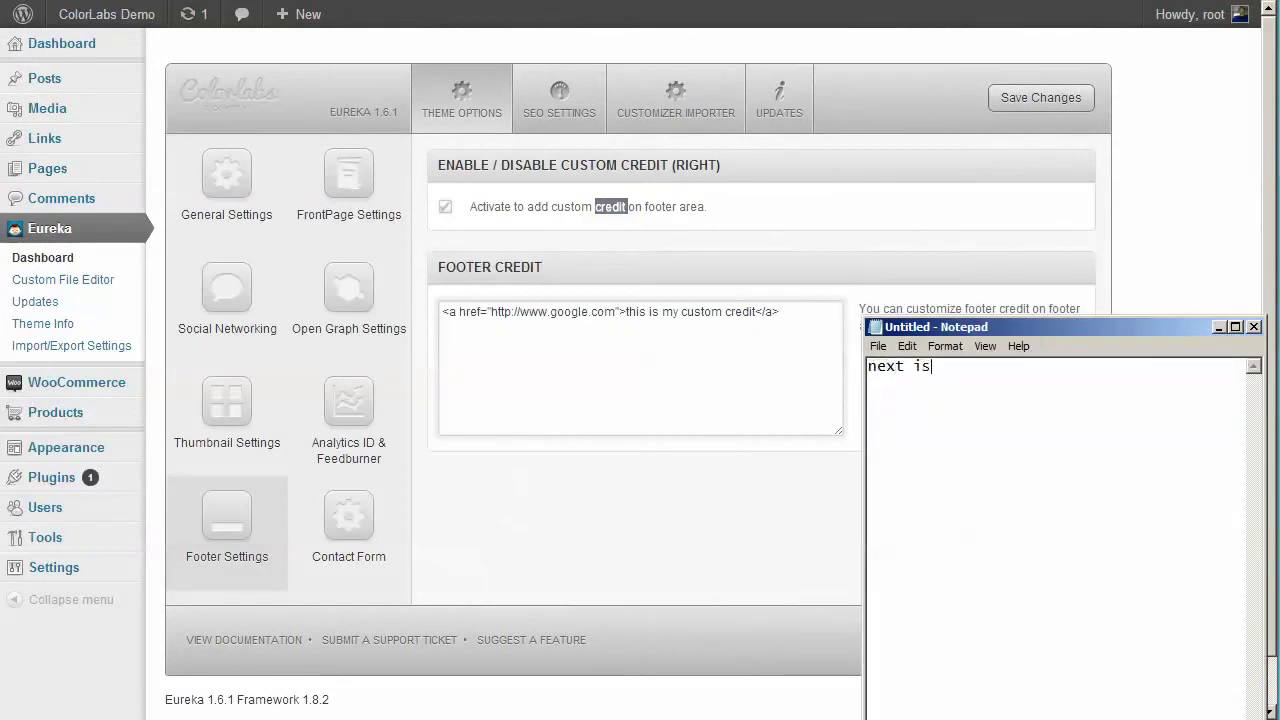
pyautogui.write('custom credit at foot')
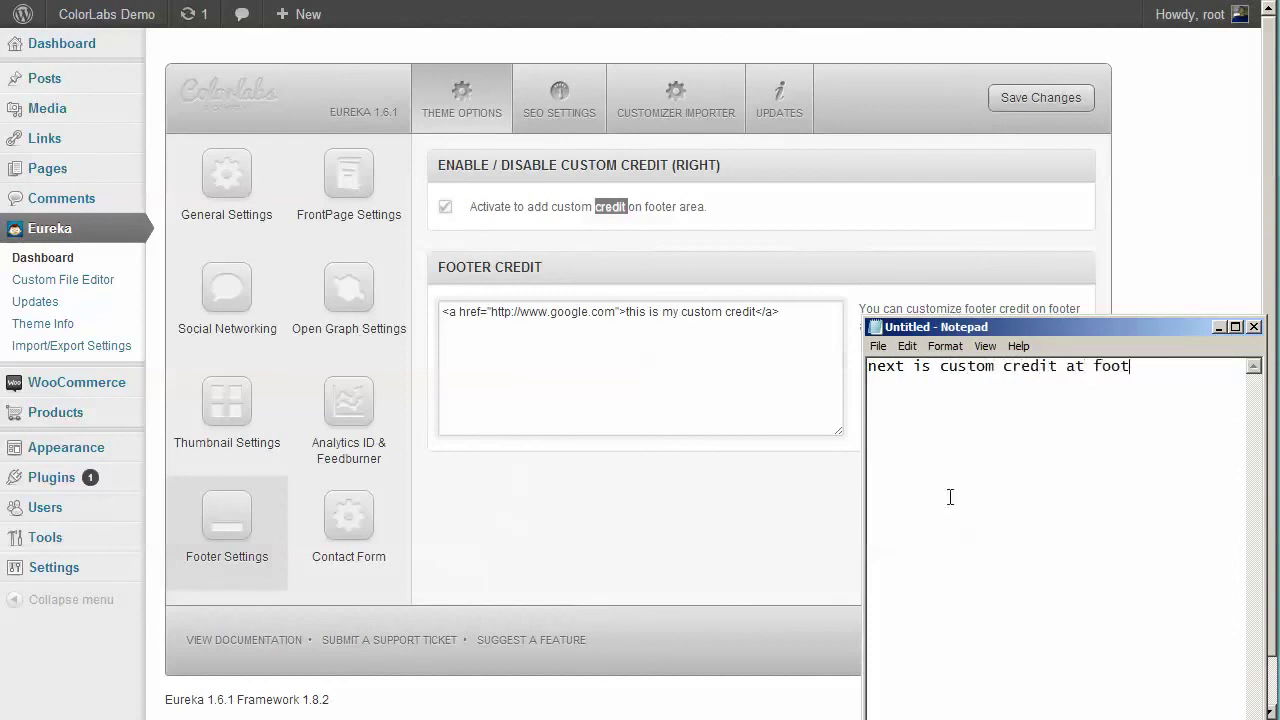
pyautogui.write('eryou ca t')
pyautogui.write('n turn it on')
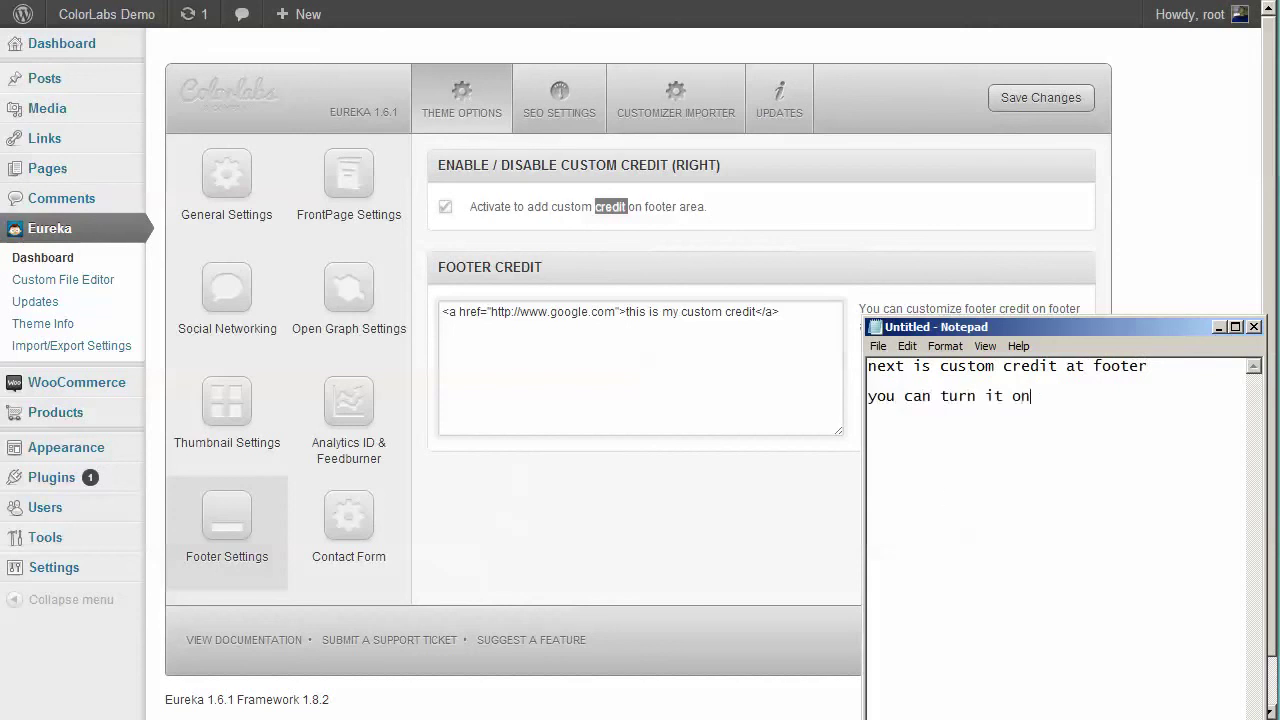
pyautogui.write('/off')
# - Add the paragraph "if you do want to display the custom credit, you could type any HTML code on it, such as href, table, etc."
pyautogui.write('if you do w')
pyautogui.write('ant')
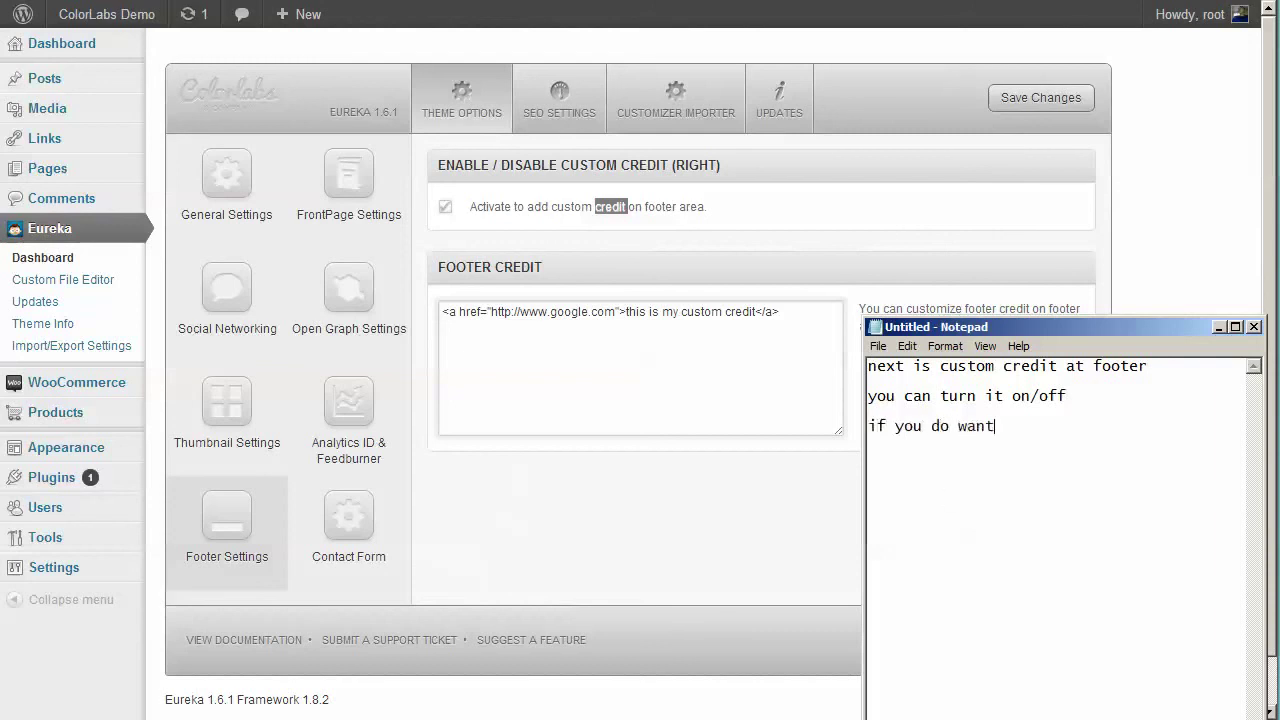
pyautogui.write(' to display the custom')
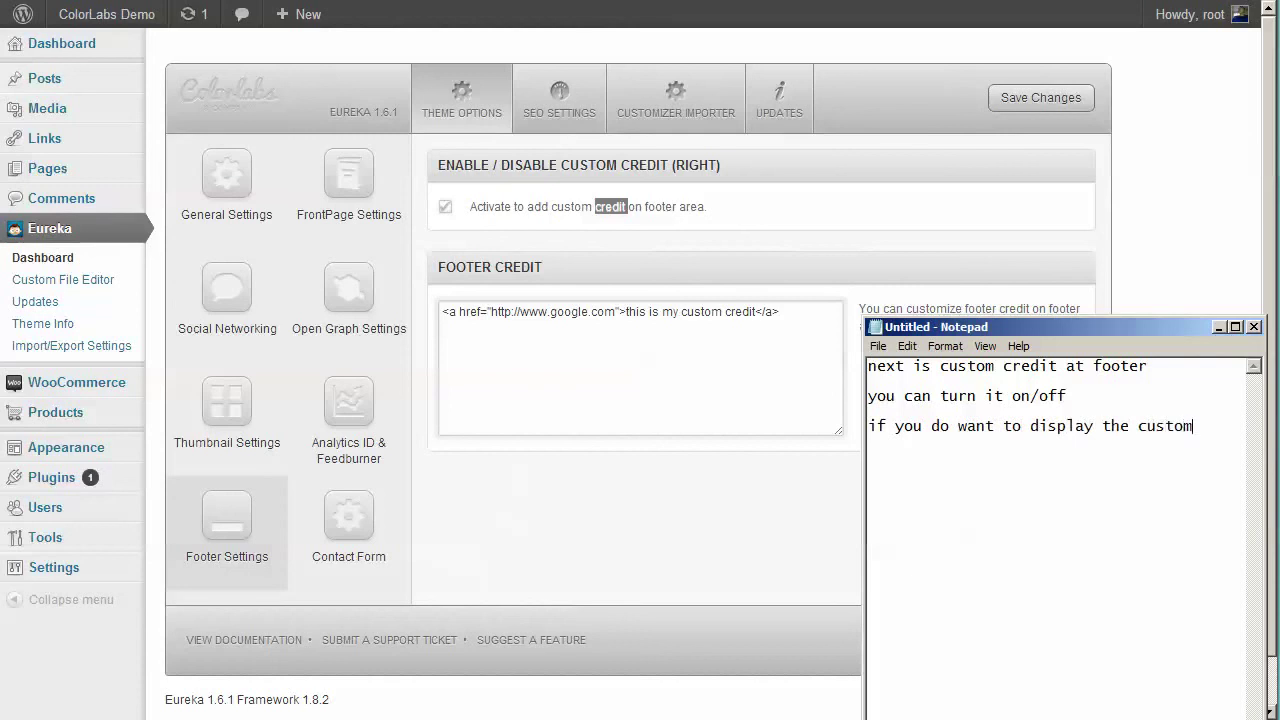
pyautogui.write(' credit, you could type any ')
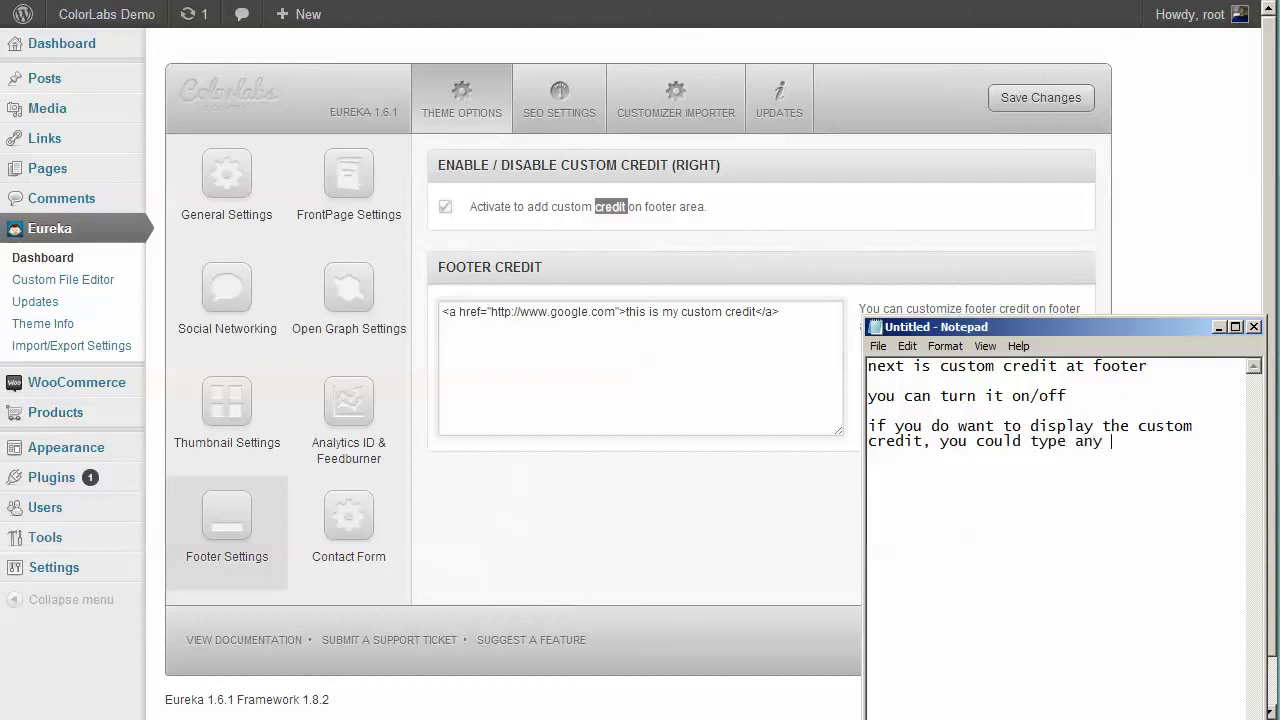
pyautogui.write('HTML code i')
pyautogui.press('BackSpace')
pyautogui.write('on it, such as')
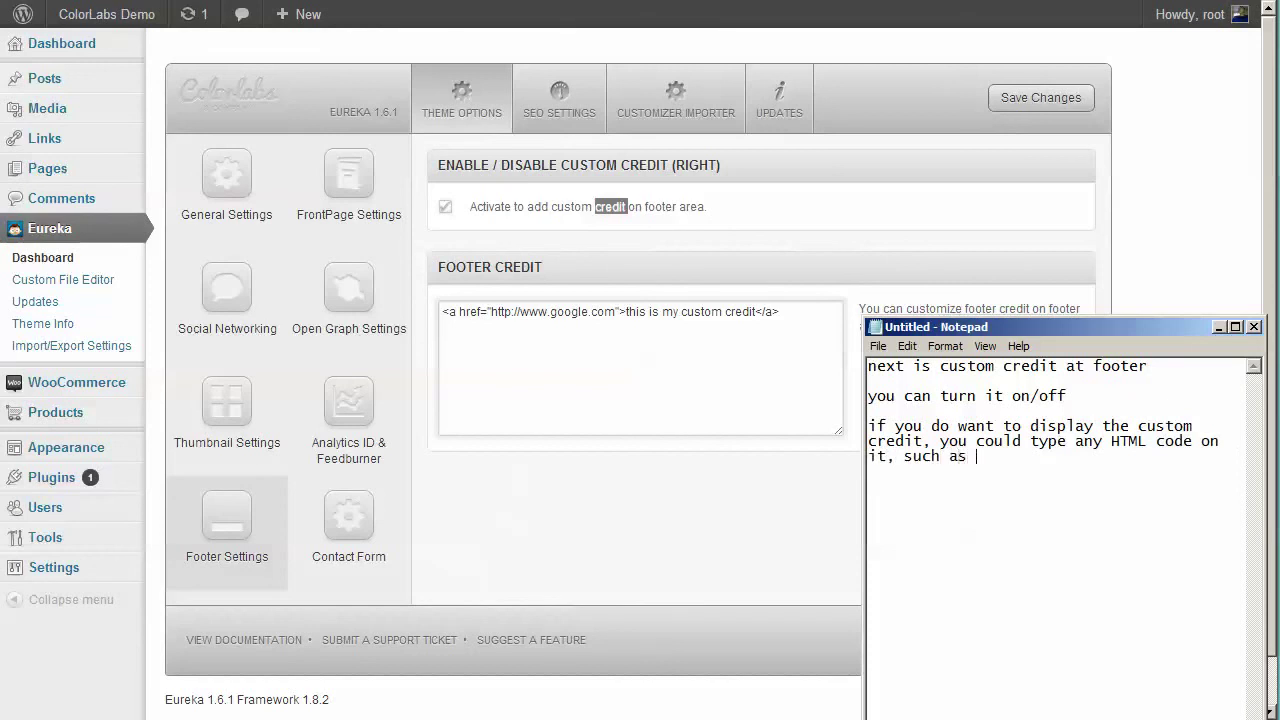
pyautogui.write(' a')
pyautogui.press('BackSpace')
pyautogui.write('hred')
pyautogui.press('BackSpace')
pyautogui.write('f, table, etc')
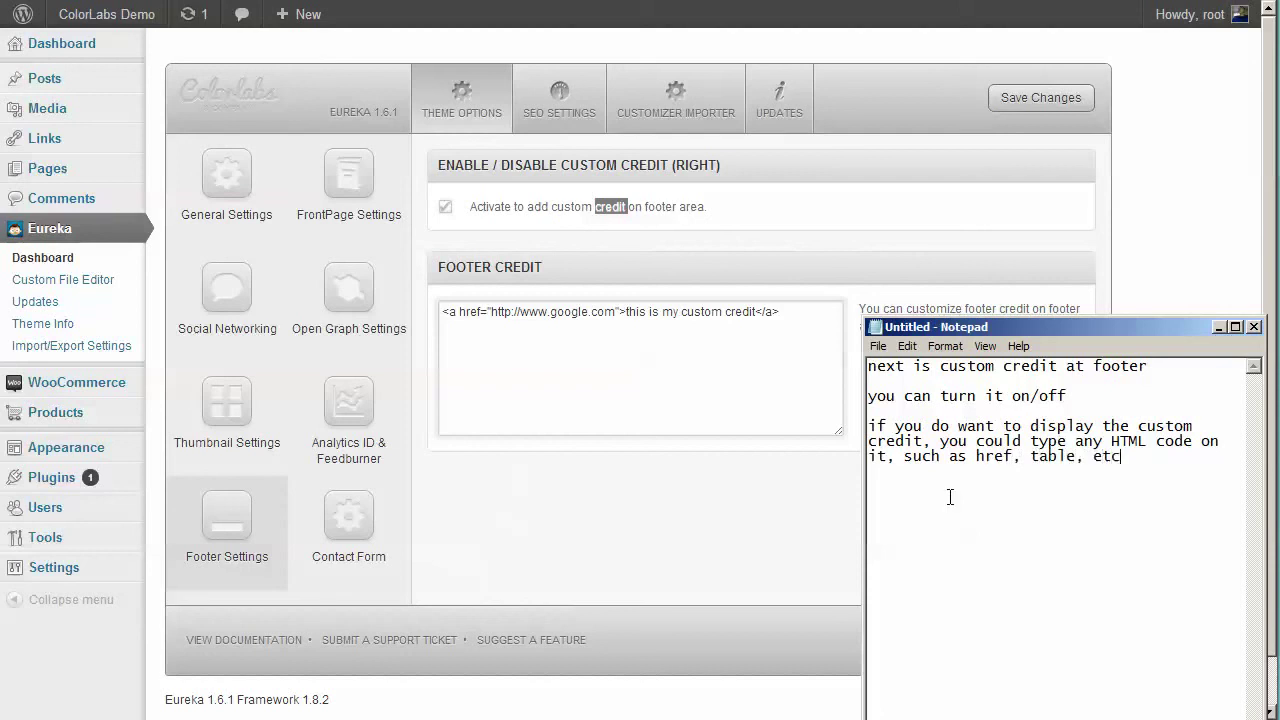
pyautogui.write('.')
pyautogui.press('Return')
# - Open the theme's Contact Form settings and replace the Notepad note with "and the last item is destination email address"
pyautogui.click(612, 532)
pyautogui.moveTo(366, 531); pyautogui.dragTo(829, 498)
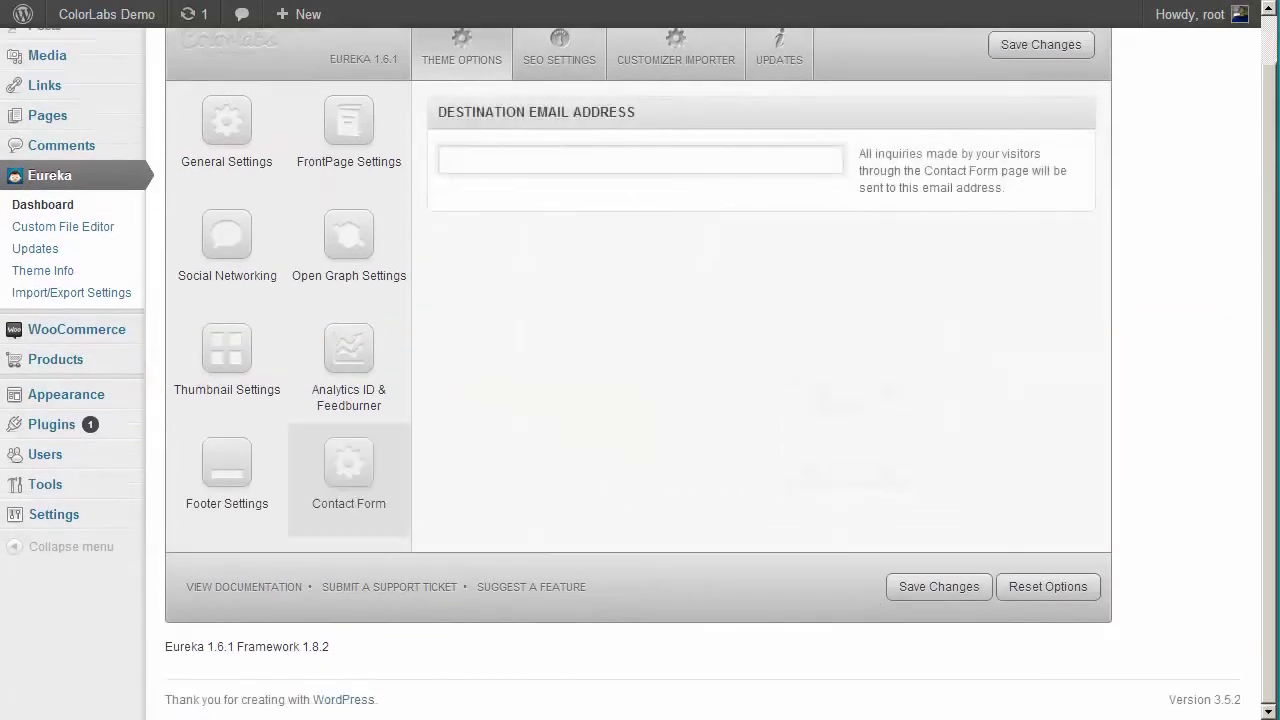
pyautogui.hotkey('alt', 'Tab')
pyautogui.hotkey('ctrl', 'a')
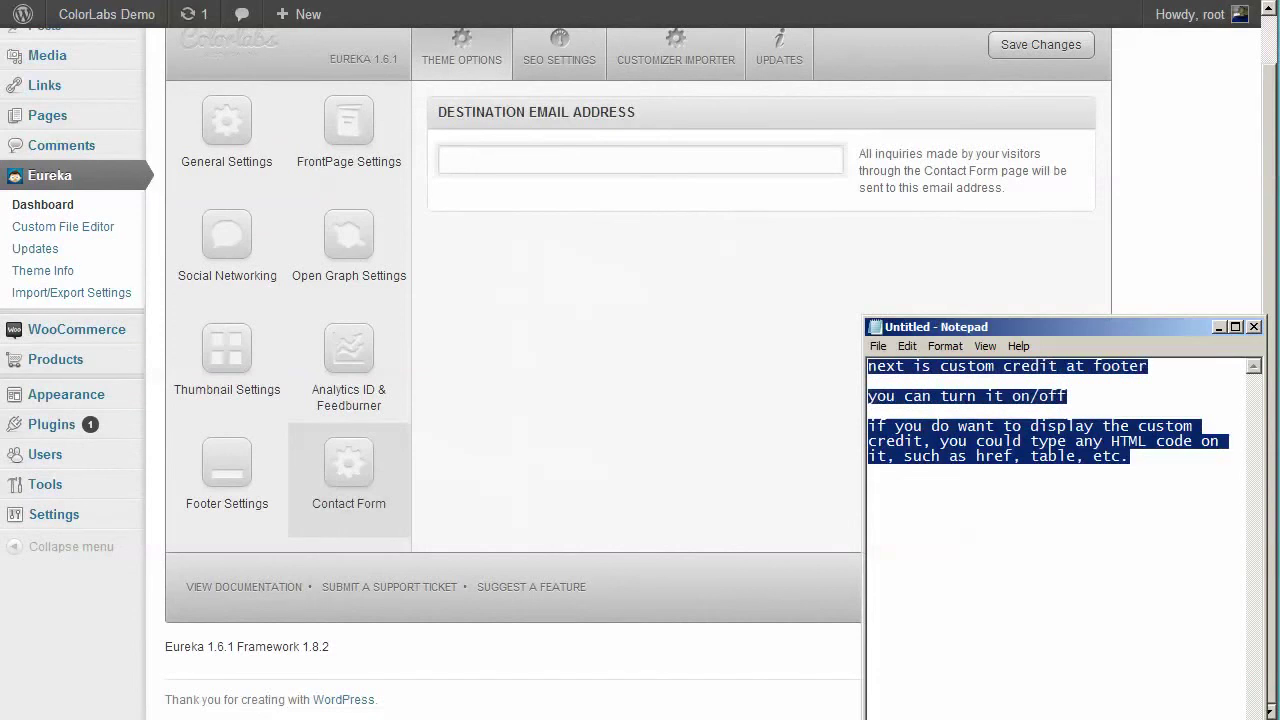
pyautogui.write('and the last ')
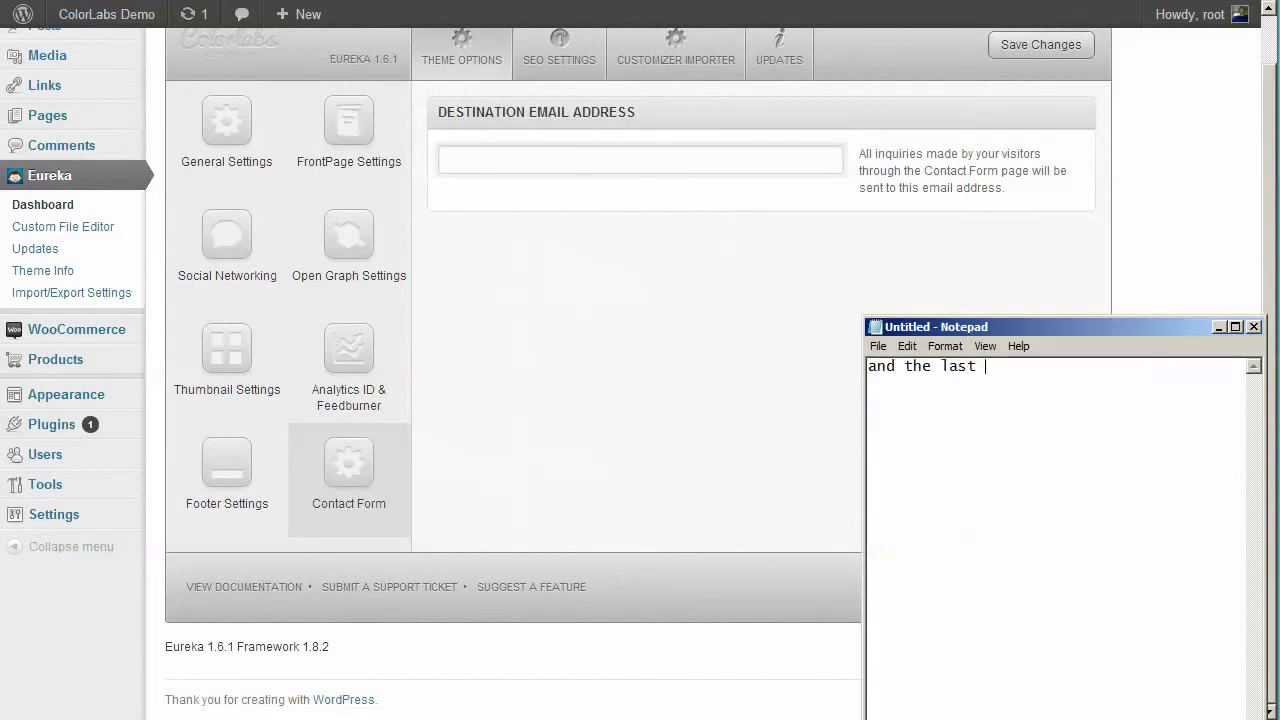
pyautogui.write('item is destinat')
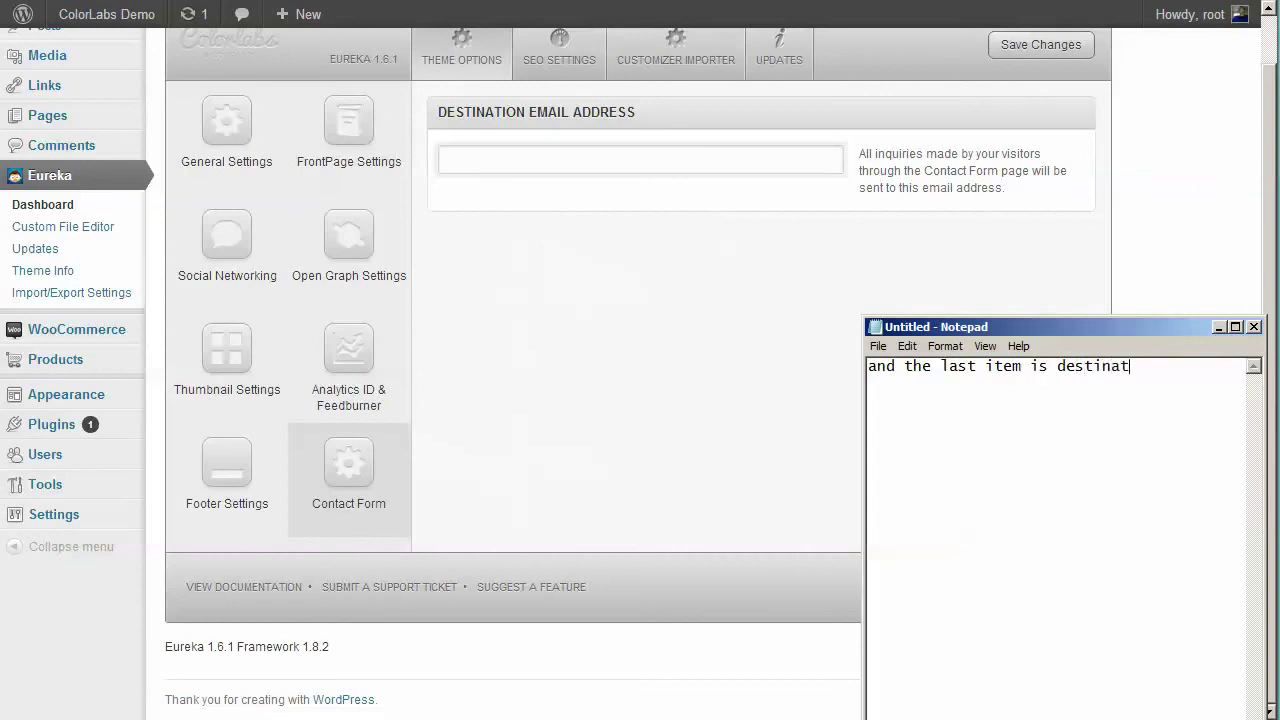
pyautogui.write('ion email address   ')
# - Add a separate paragraph to the note reading "if you remmember what i said before if there are 3 page templates available:"
pyautogui.write('if ')
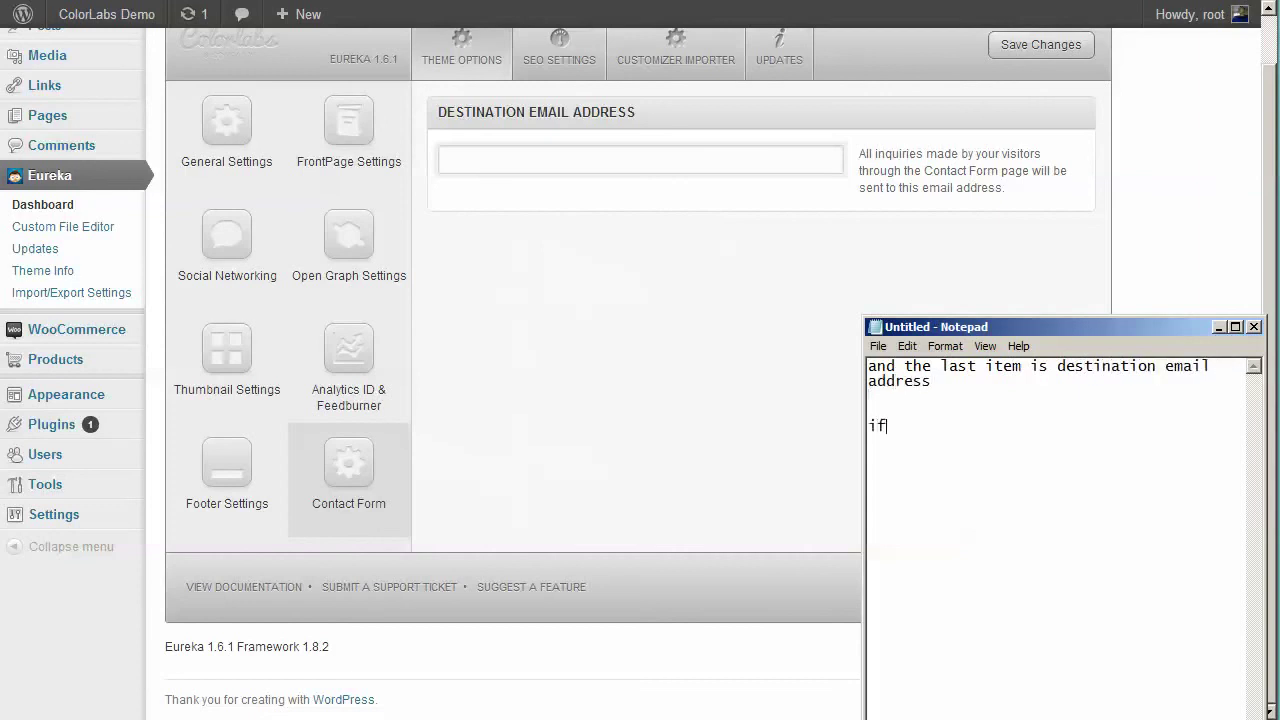
pyautogui.write('you remmember at the')
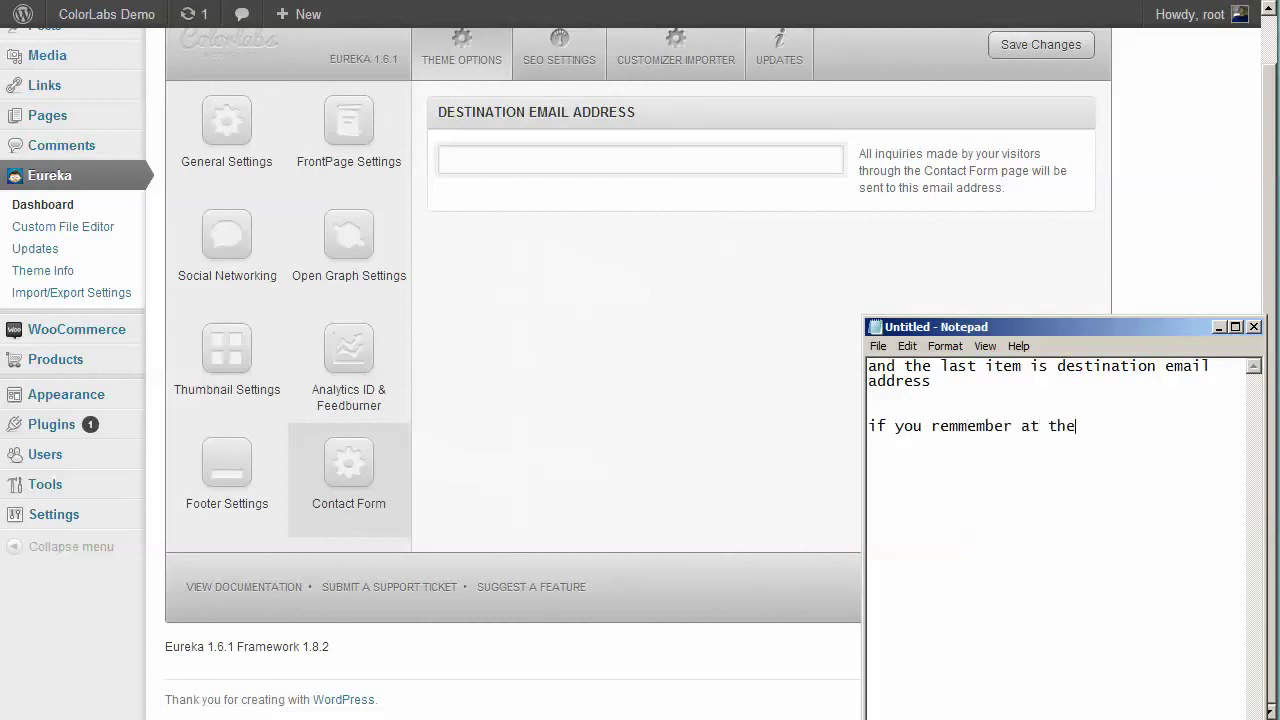
pyautogui.press('BackSpace')
pyautogui.press('BackSpace')
pyautogui.press('BackSpace')
pyautogui.press('BackSpace')
pyautogui.press('BackSpace')
pyautogui.press('BackSpace')
pyautogui.write('wh')
pyautogui.write('at i say')
pyautogui.press('BackSpace')
pyautogui.write('ud')
pyautogui.press('BackSpace')
pyautogui.press('BackSpace')
pyautogui.press('BackSpace')
pyautogui.write('id')
pyautogui.press('BackSpace')
pyautogui.press('BackSpace')
pyautogui.write('aid before i')
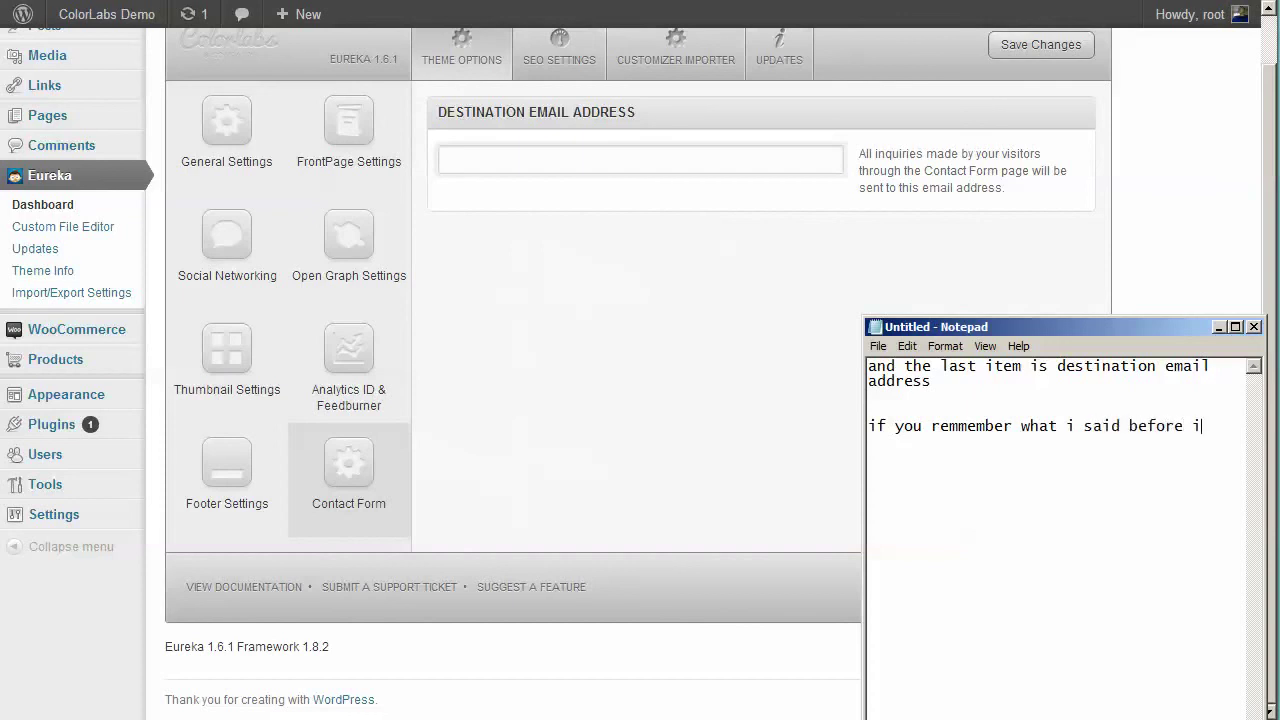
pyautogui.write('f there are 3 page t')
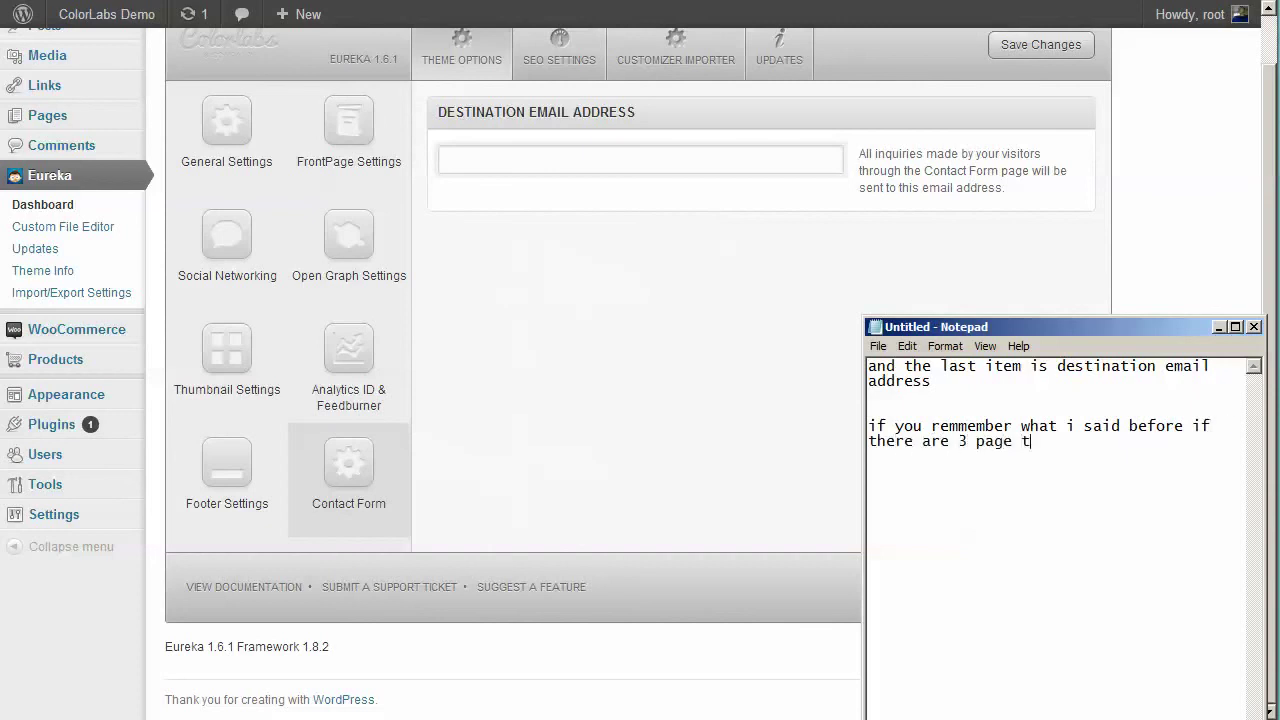
pyautogui.write('emplates available:')
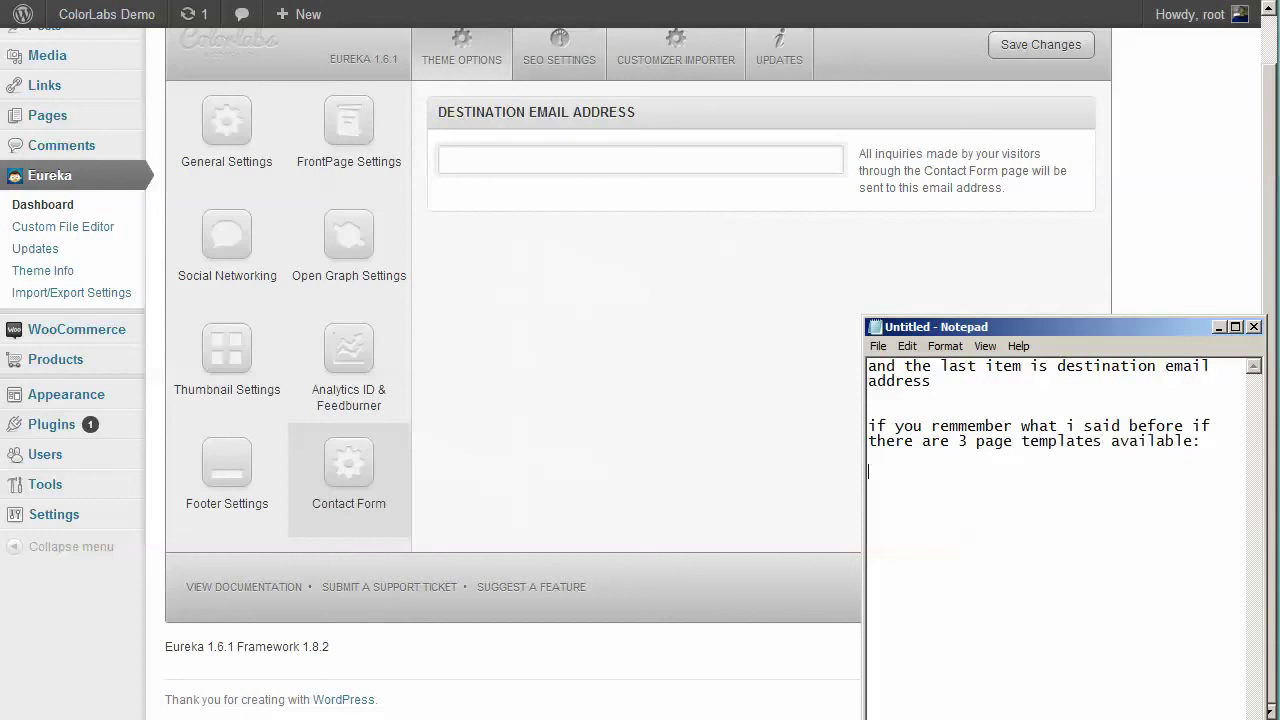
# - List the page templates below that paragraph on separate lines as "1.blog", "2.sitemap" and "3.contact"
pyautogui.press('Return')
pyautogui.press('Return')
pyautogui.write('1.blog ')
pyautogui.write('2.')
pyautogui.write('sitema')
pyautogui.press('BackSpace')
pyautogui.write('map')
pyautogui.press('Return')
pyautogui.write('3/')
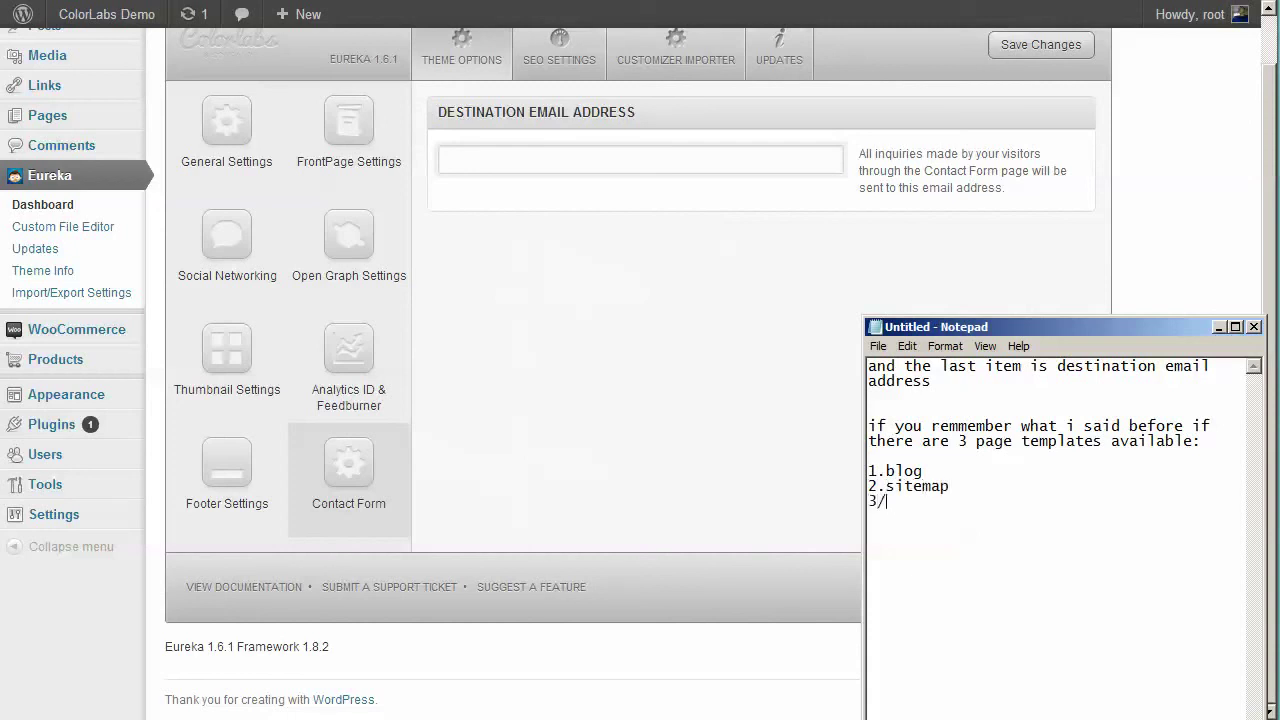
pyautogui.write('.contact')
# - Start a new paragraph below the list with "for contact page template, you will need to put your email address here"
pyautogui.press('Return')
pyautogui.press('Return')
pyautogui.write('for contact')
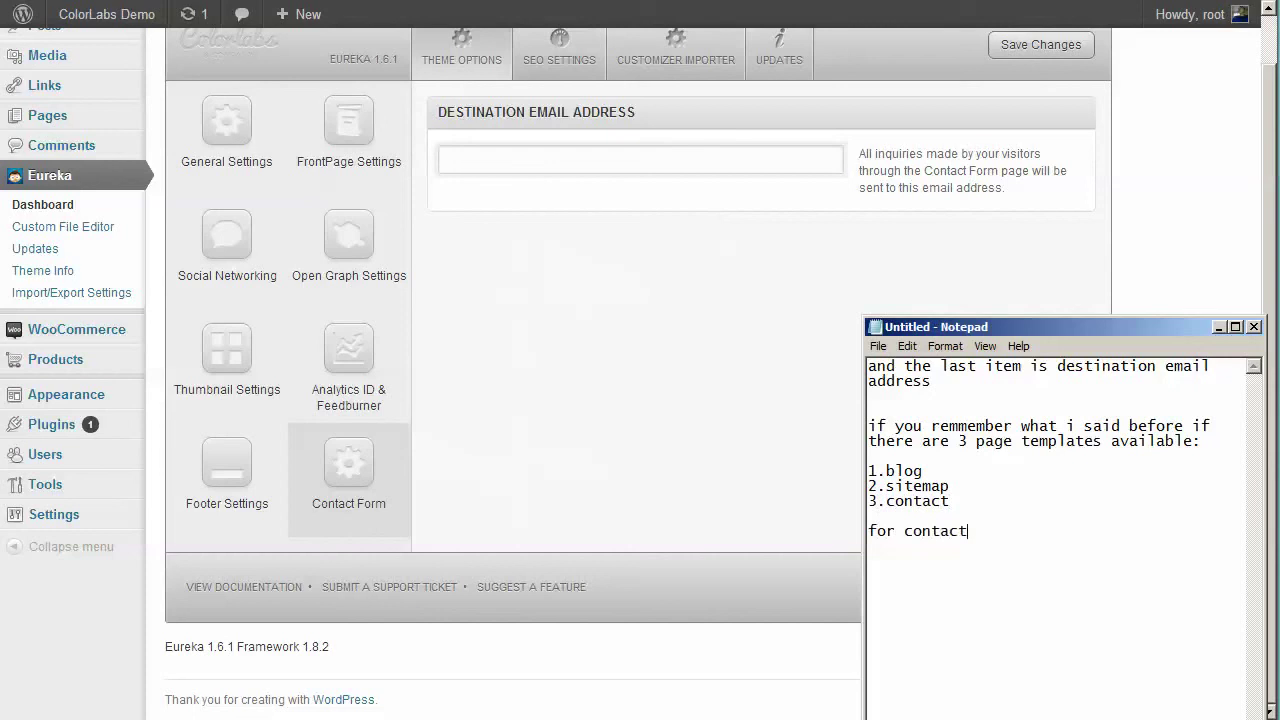
pyautogui.write(' page template, you wil')
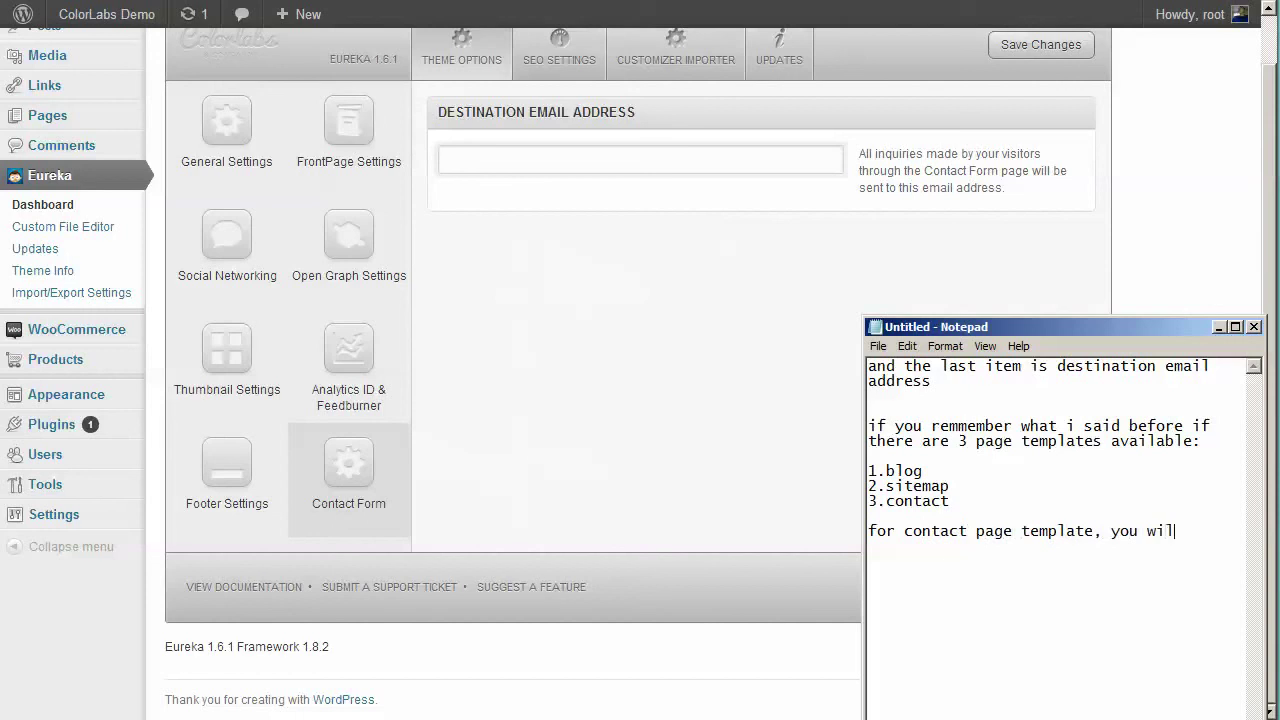
pyautogui.write('l need to put your emai')
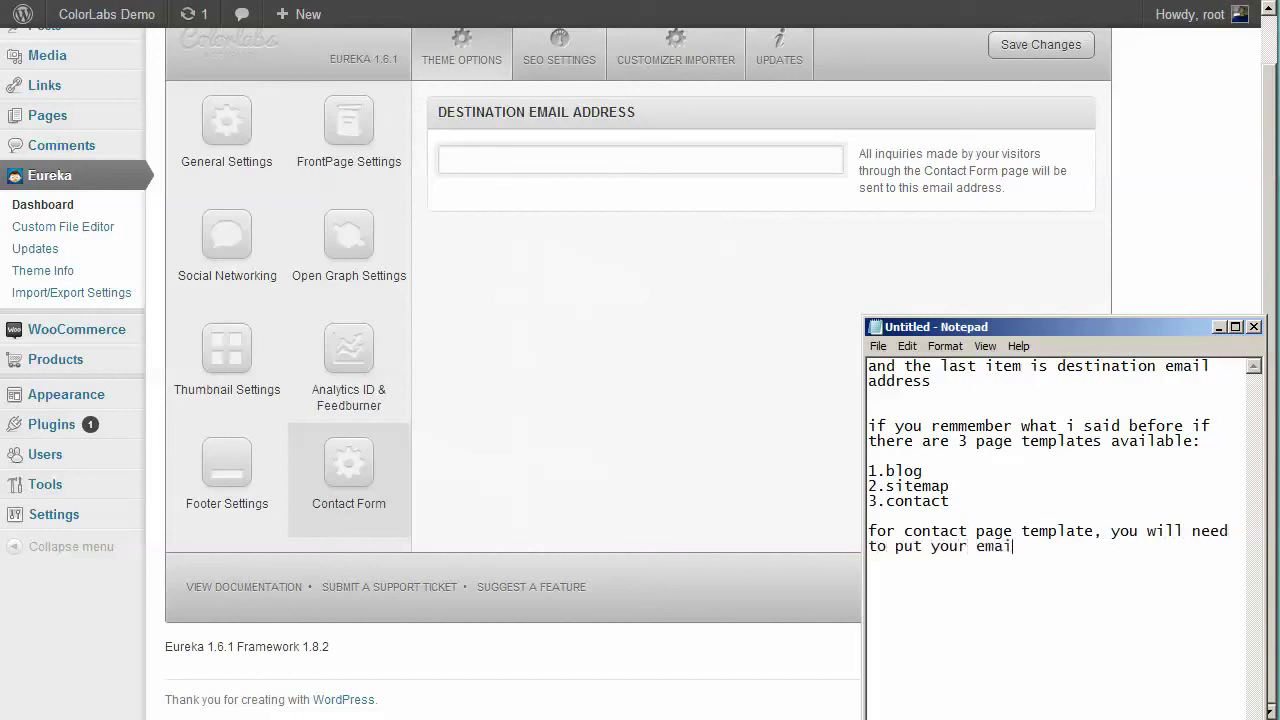
pyautogui.write('l address here')
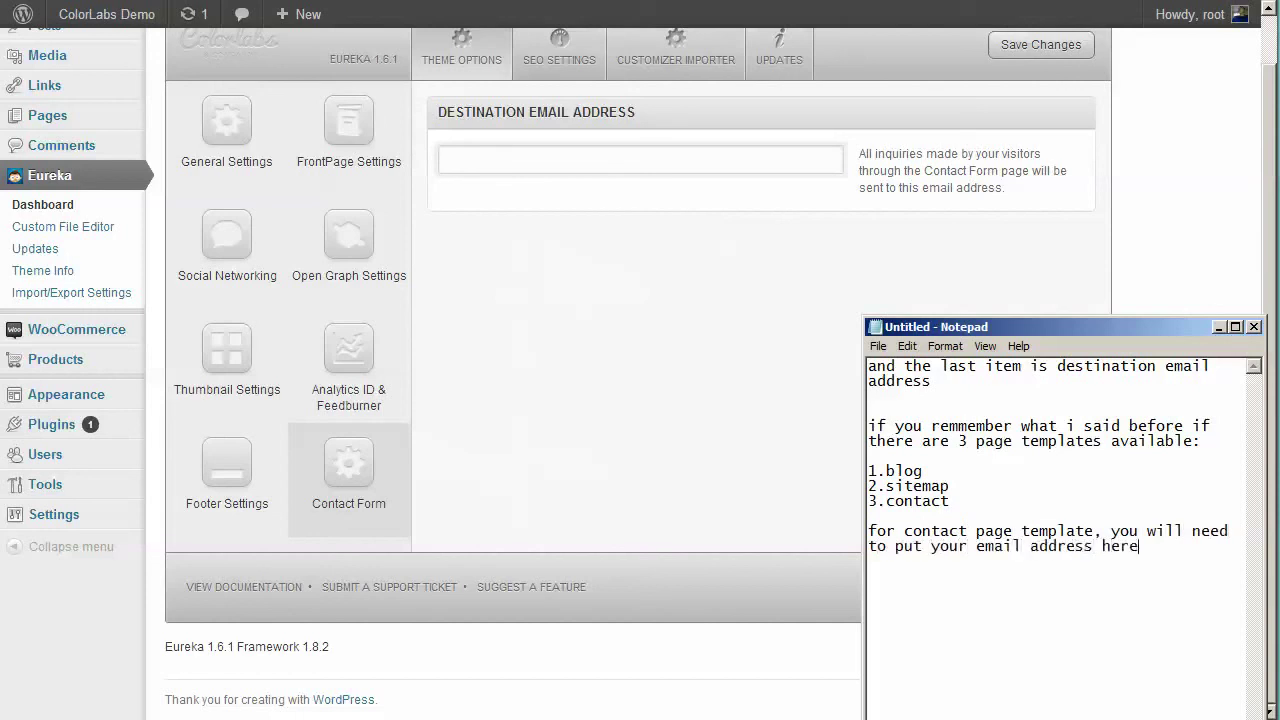
# - Continue the contact paragraph with "as the recepient for all inquiries made at the contact page template"
pyautogui.write(' as the r')
pyautogui.write('ecei')
pyautogui.write('p')
pyautogui.press('BackSpace')
pyautogui.write('ip')
pyautogui.press('BackSpace')
pyautogui.press('BackSpace')
pyautogui.write('pient for ')
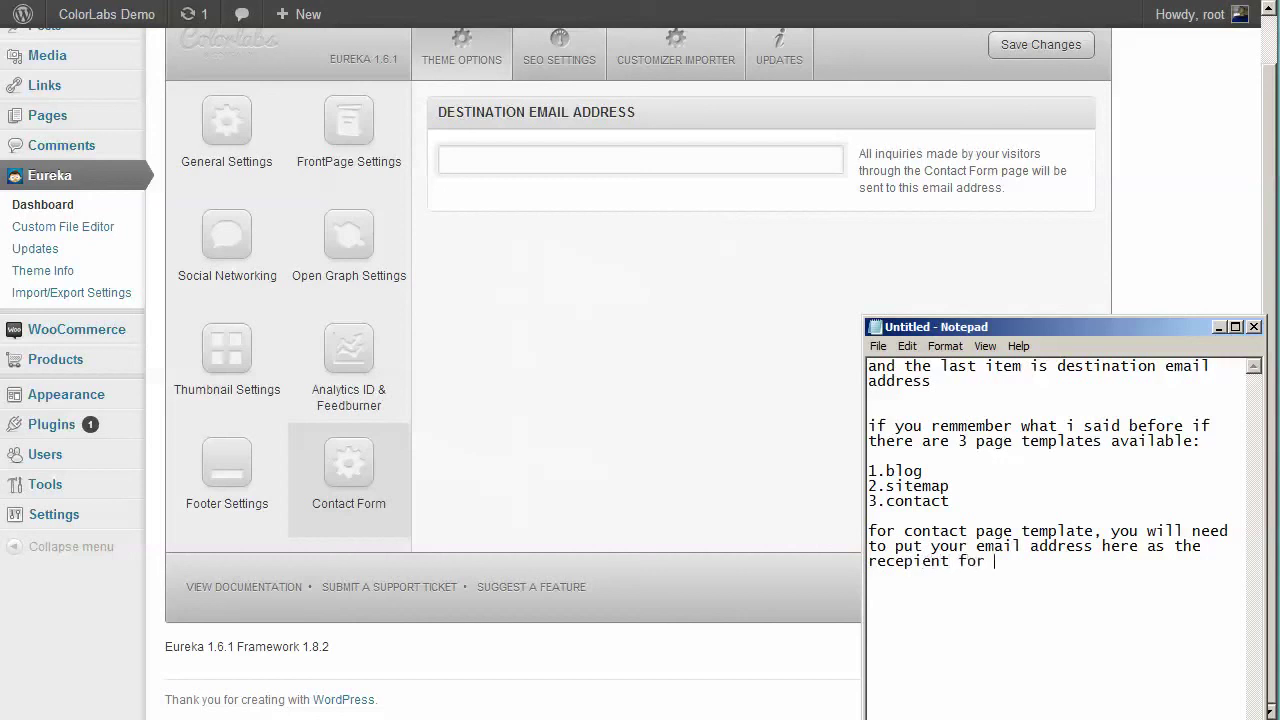
pyautogui.write('all inquiries made at the')
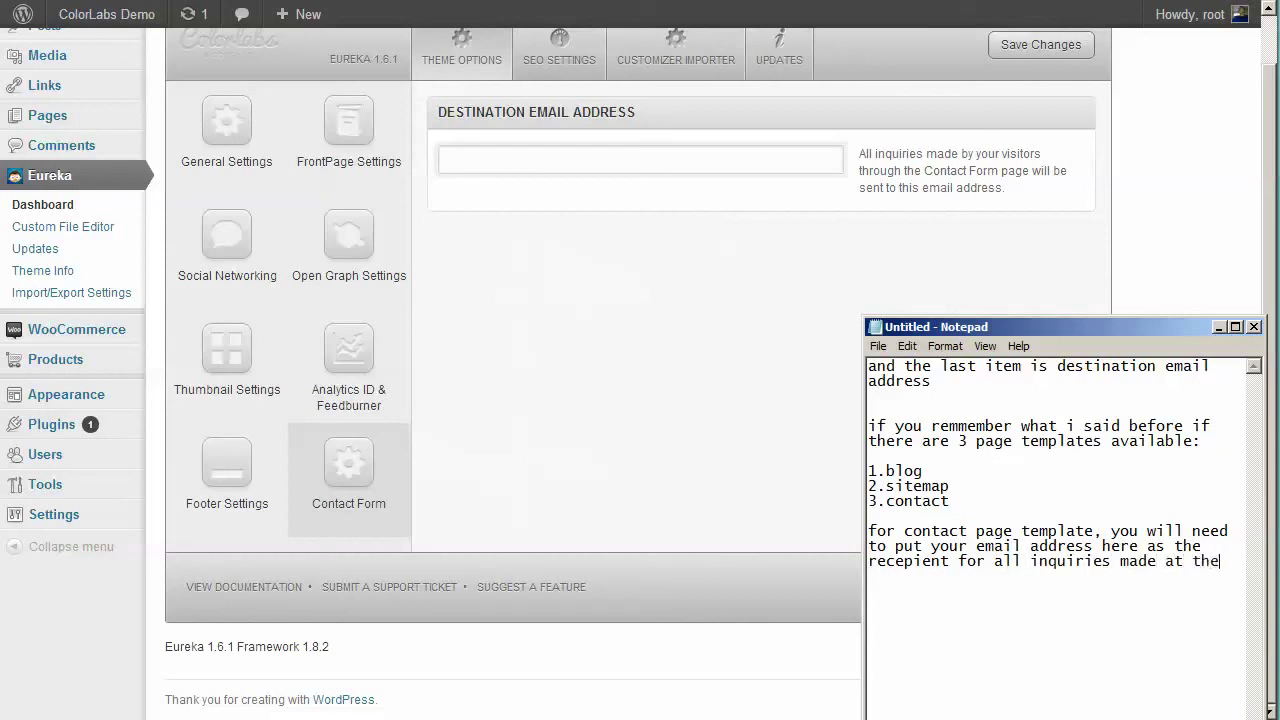
pyautogui.write(' contact page template')
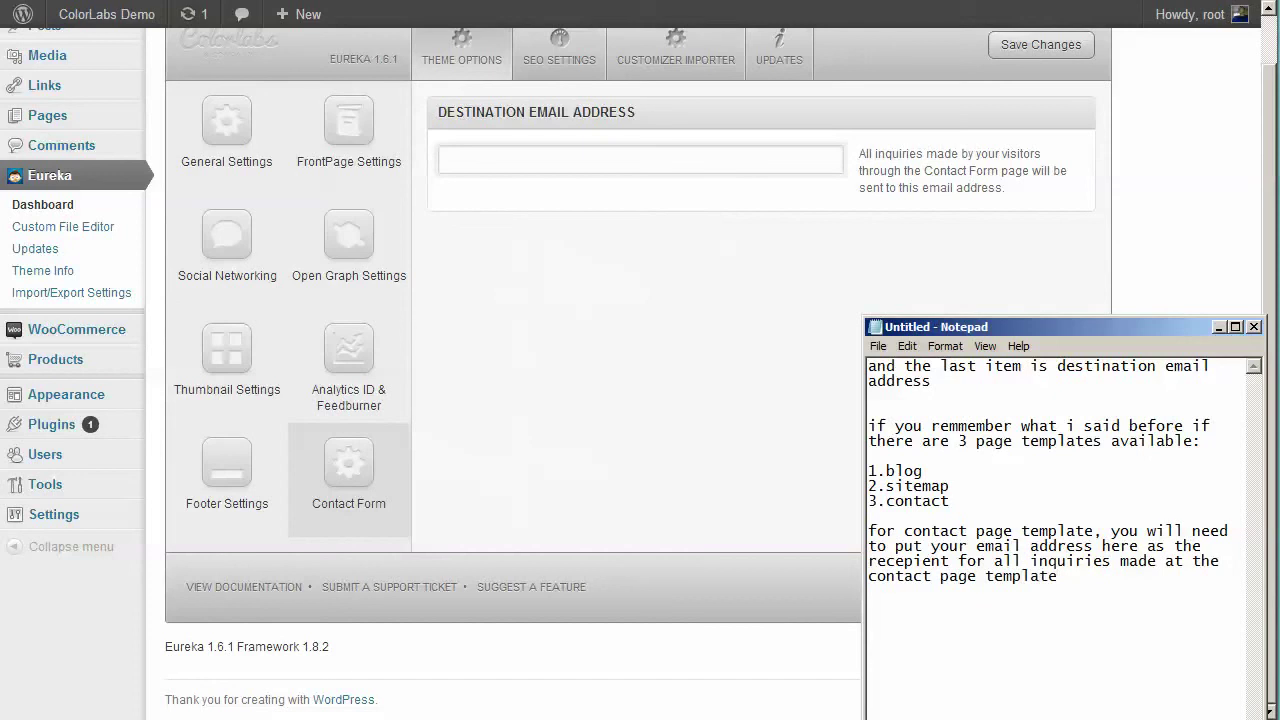
# - Switch back to the WordPress admin, open Eureka's Custom File Editor and look at the custom.css file editor
pyautogui.click(606, 333)
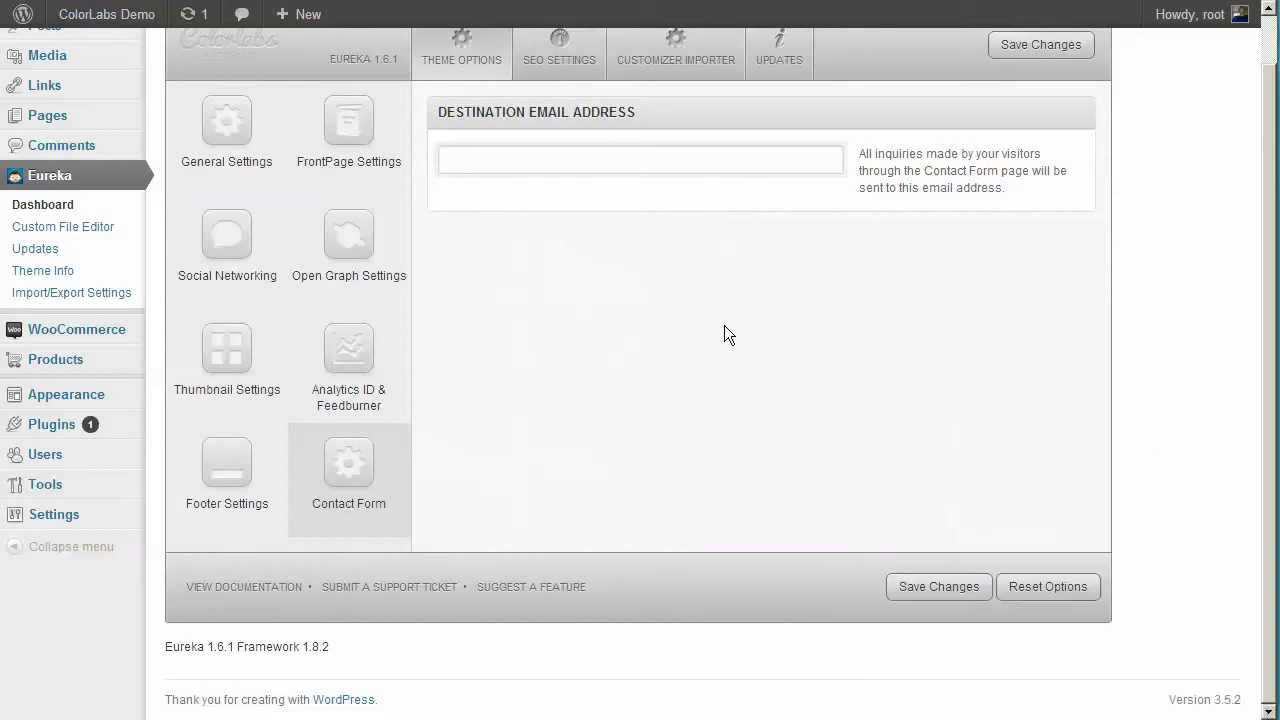
pyautogui.click(28, 230)
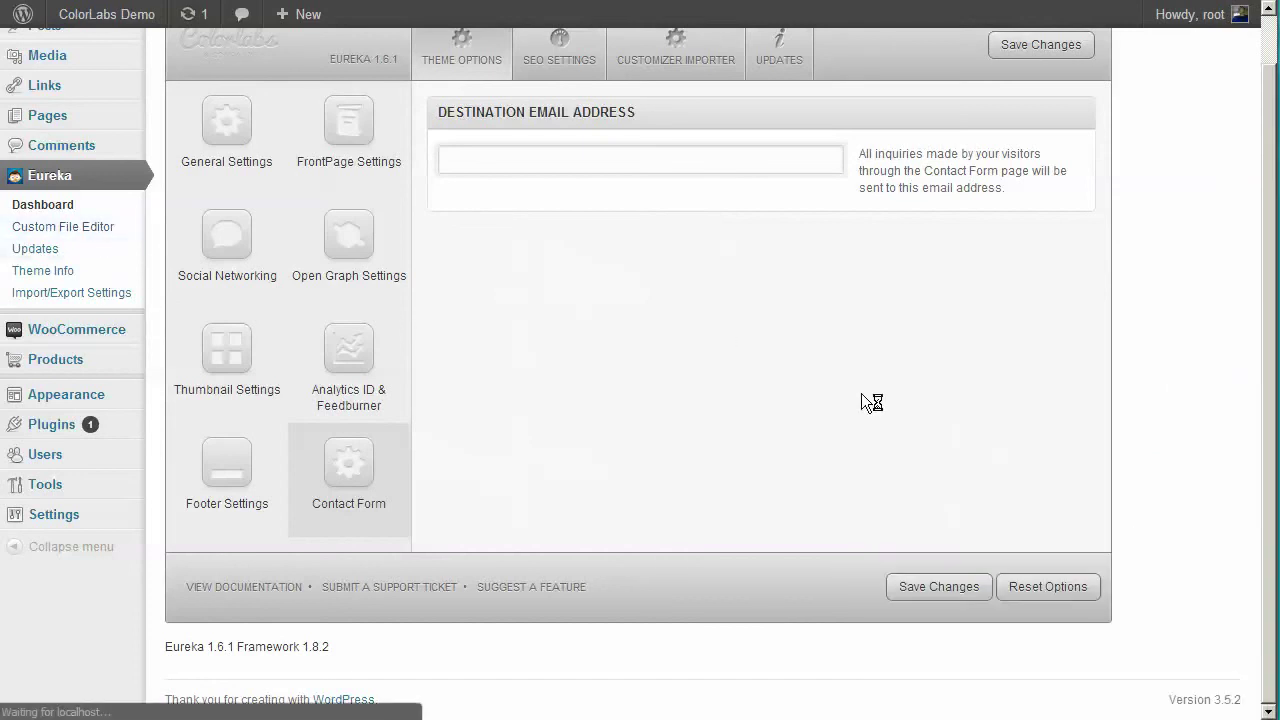
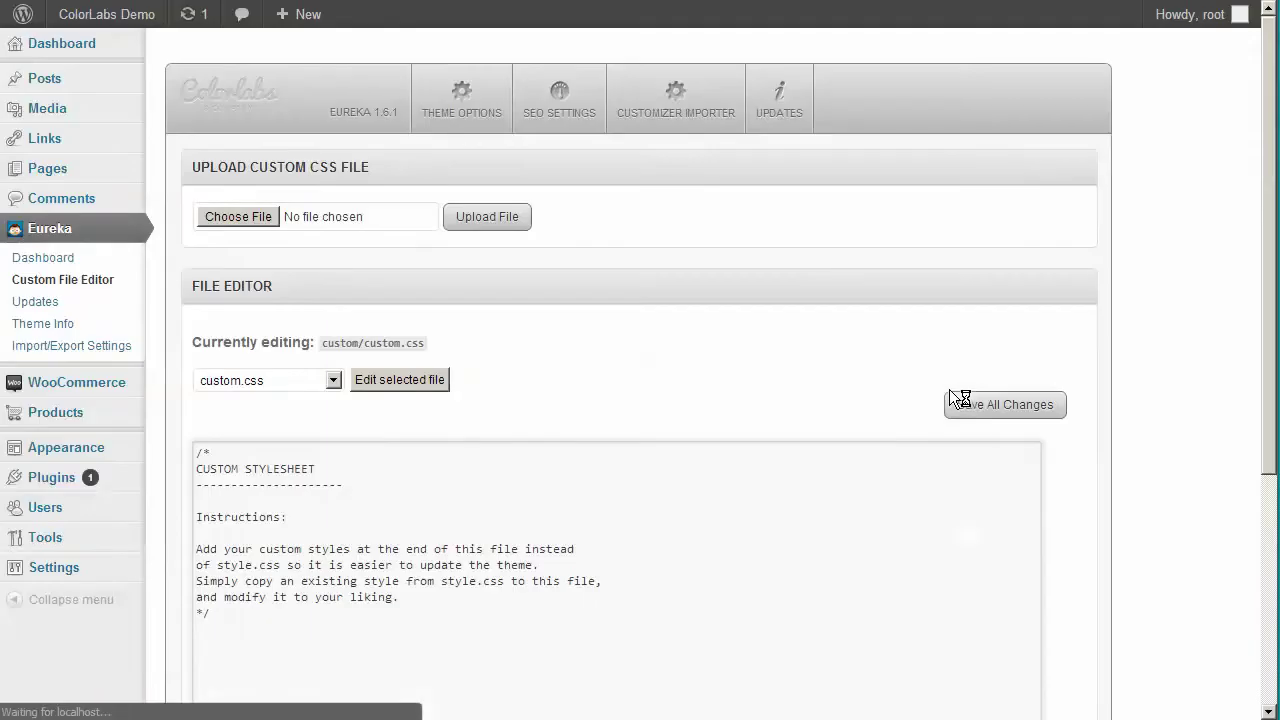
pyautogui.scroll(-3, 950, 385)
# - Replace the Notepad note with "this theme also have a feature to put your own custom css"
pyautogui.hotkey('alt', 'Tab')
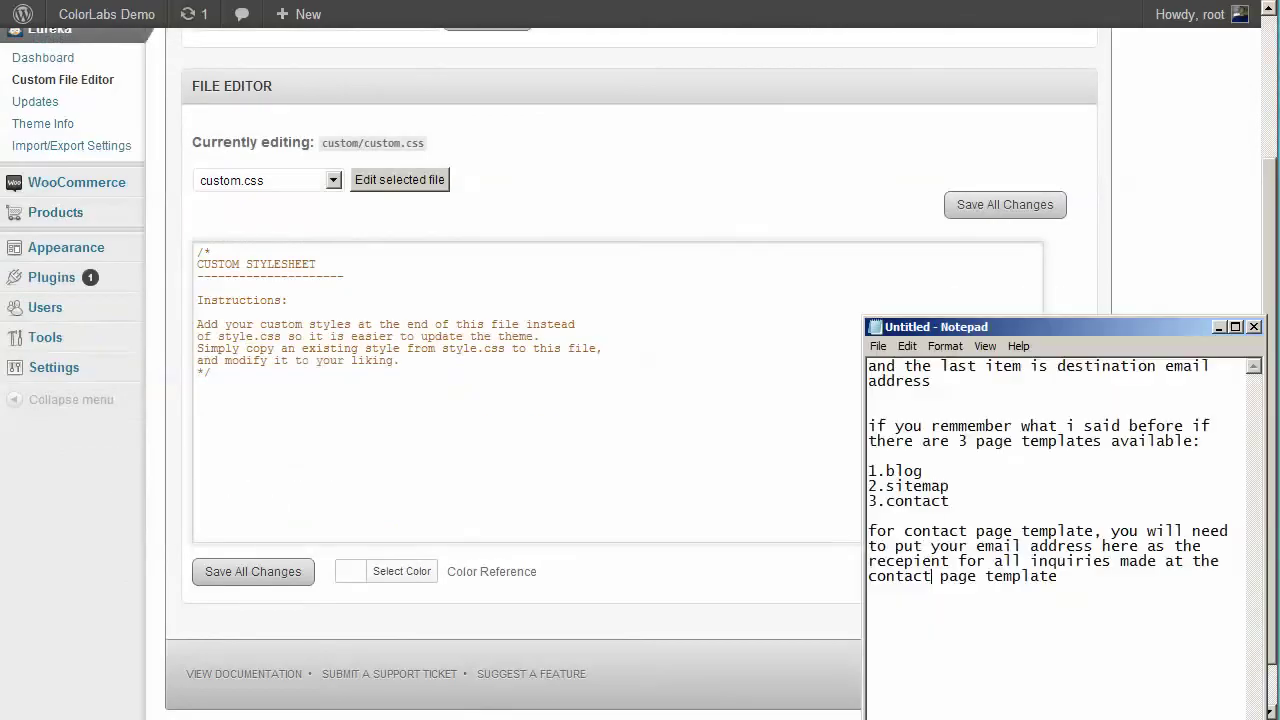
pyautogui.hotkey('ctrl', 'a')
pyautogui.write('this theme ')
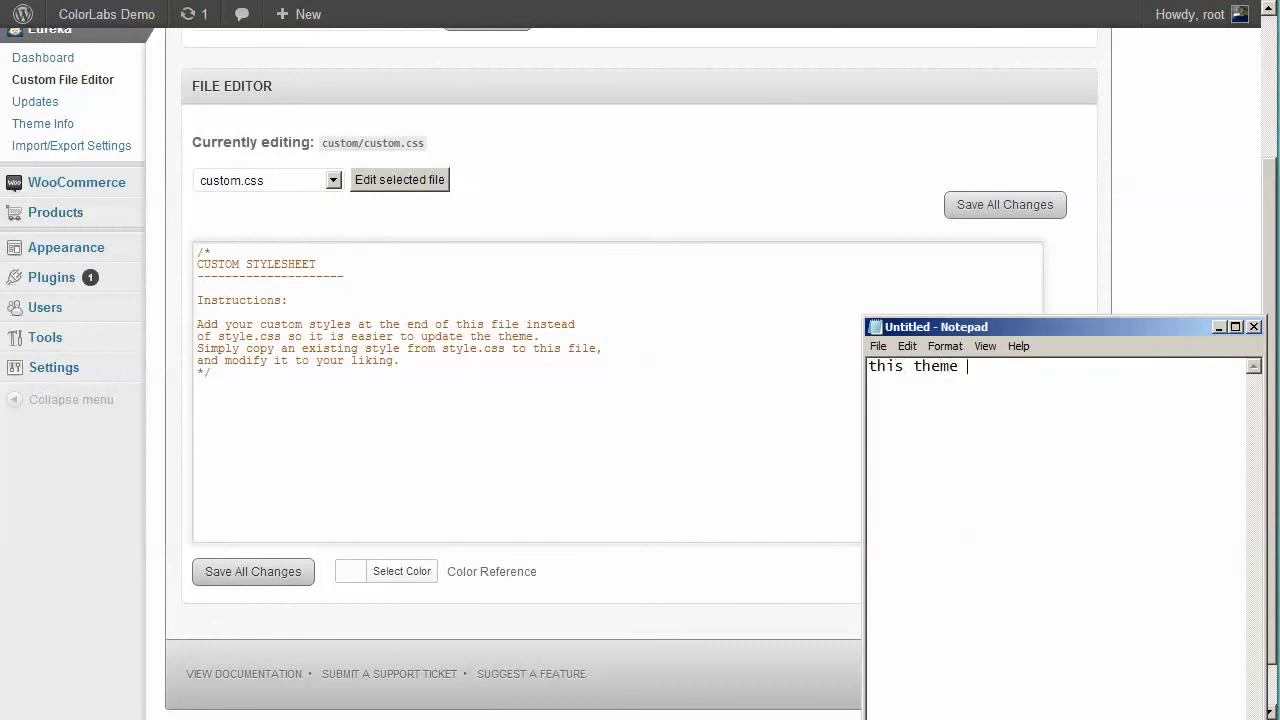
pyautogui.write('also have a feature t')
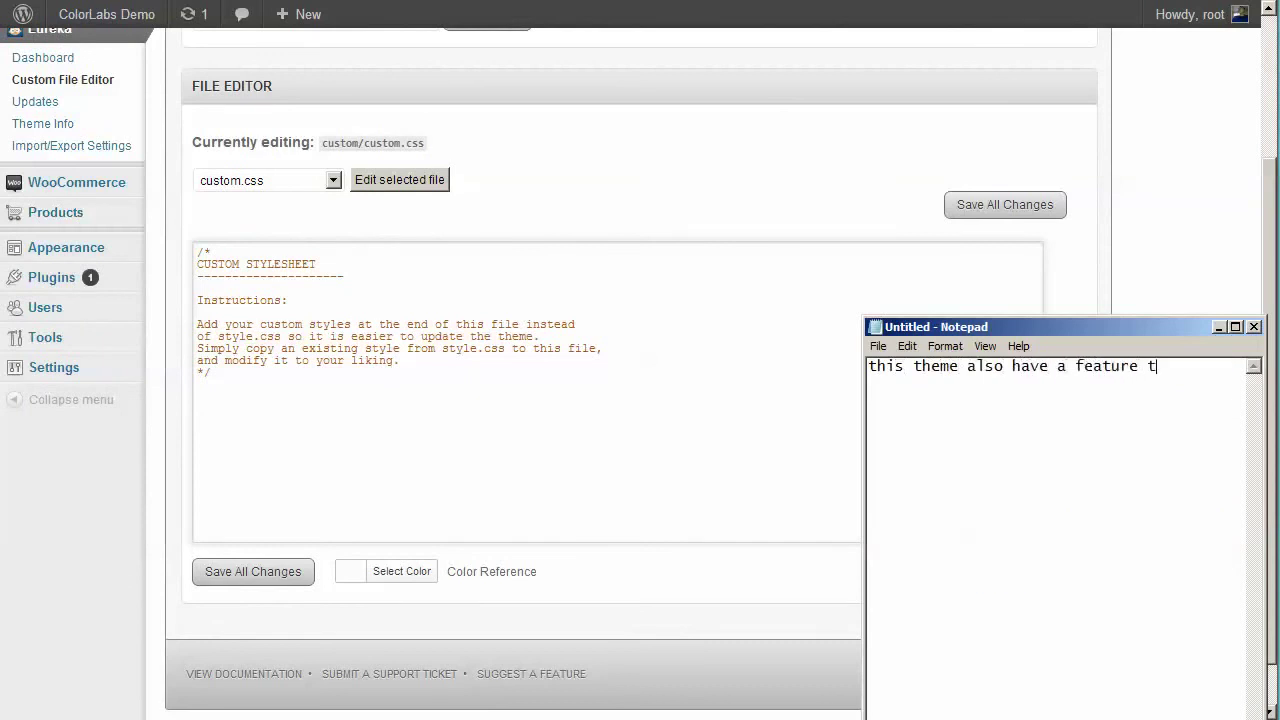
pyautogui.write('o put your own custom css')
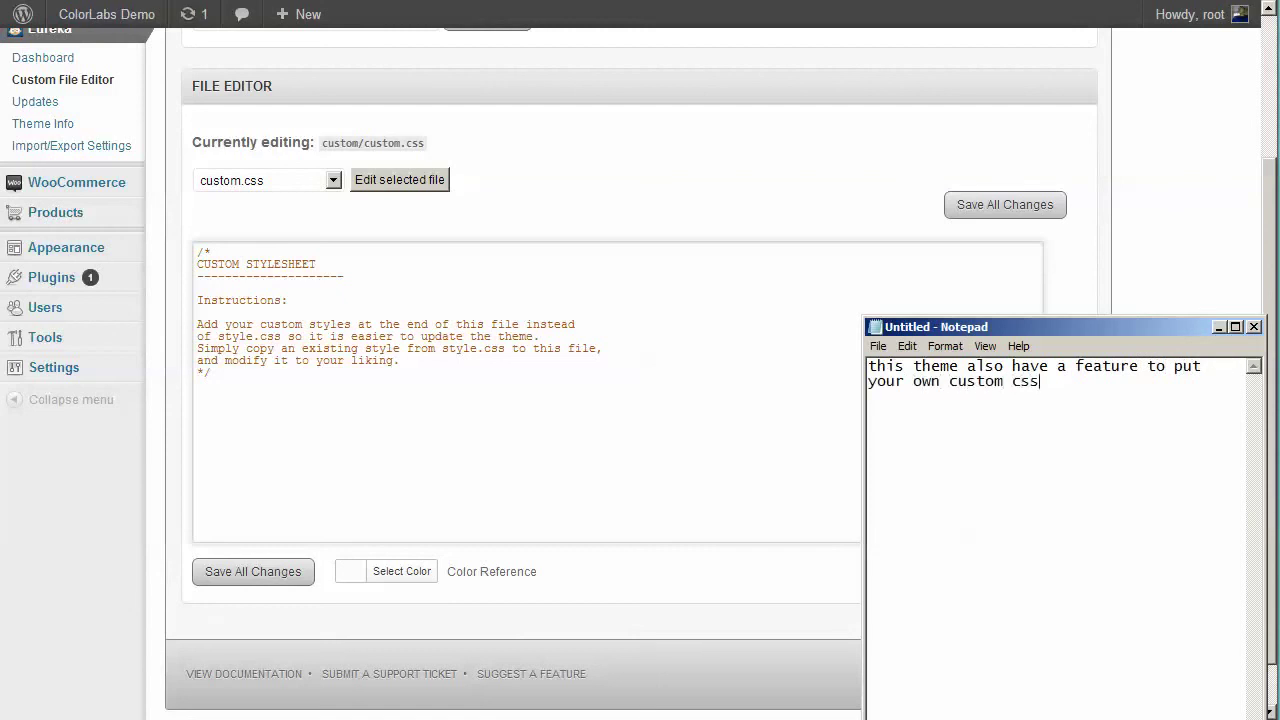
# - Add the paragraph "don't be worry to put your code here because even if you do update the theme, this custom css will not removed/deleted"
pyautogui.press('Return')
pyautogui.press('Return')
pyautogui.write("don't be worry to put your ")
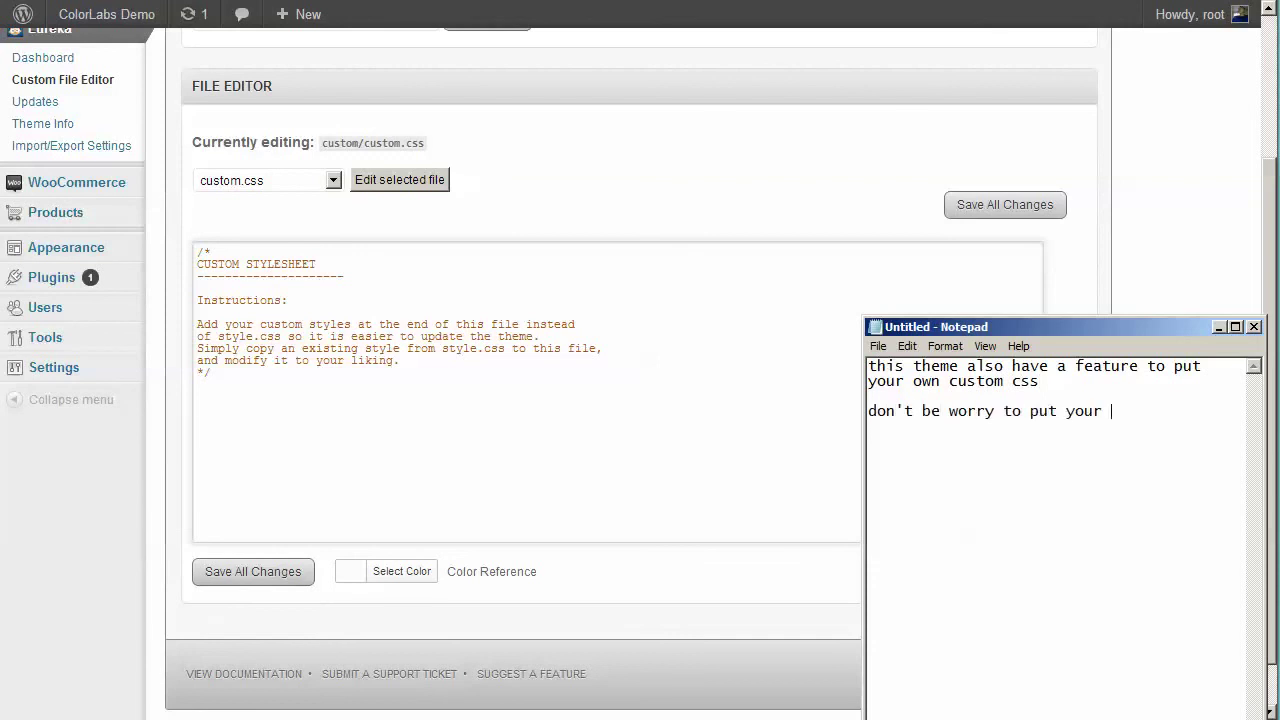
pyautogui.write('code here because ')
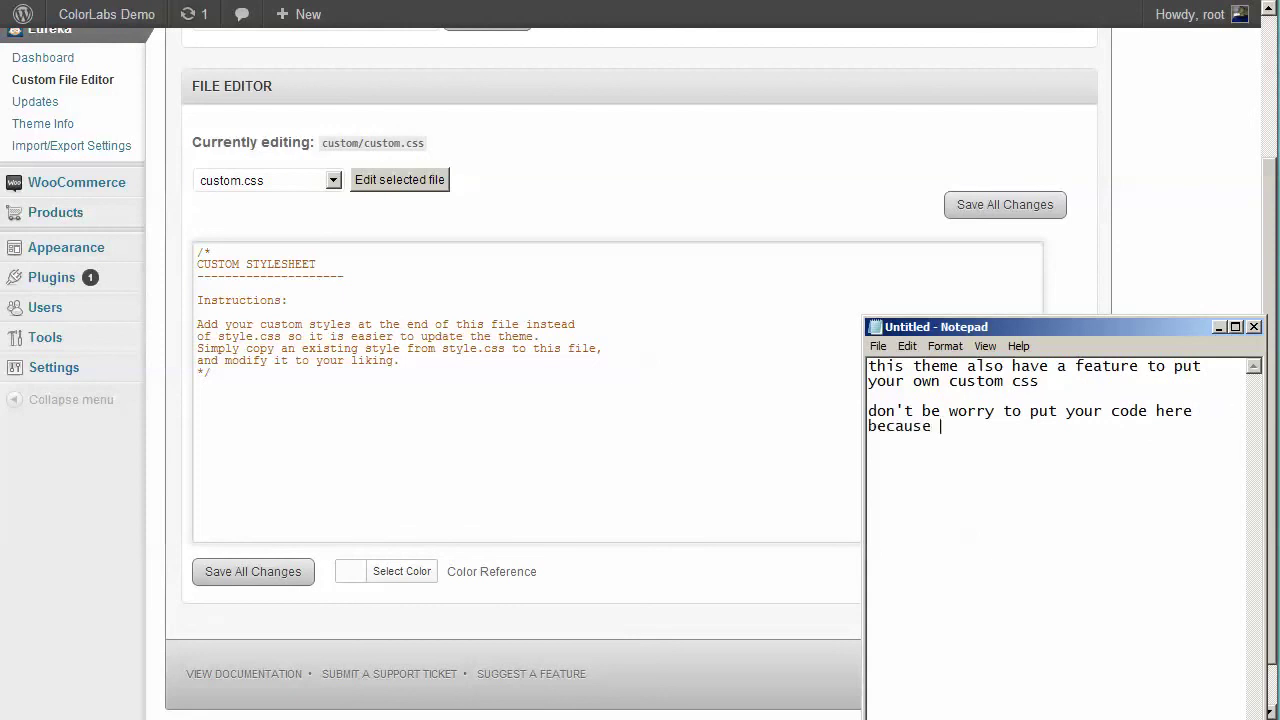
pyautogui.write('even if you do update t')
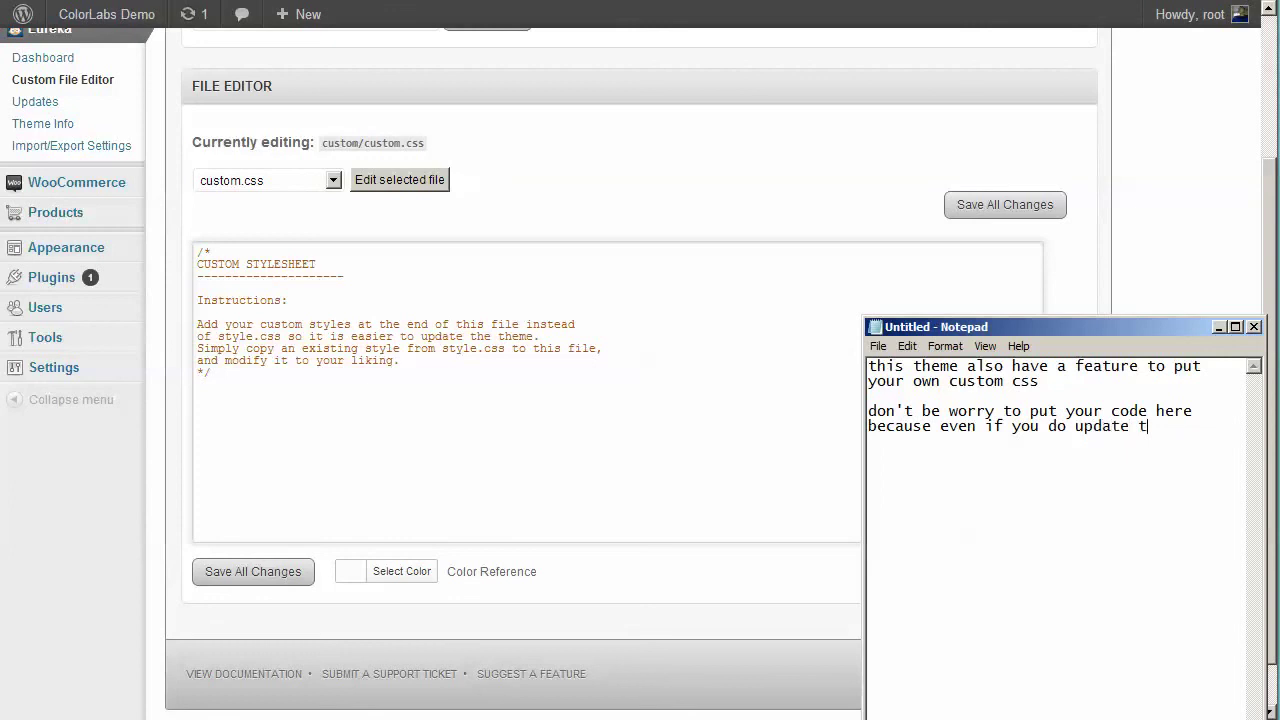
pyautogui.write('he theme, this custom c')
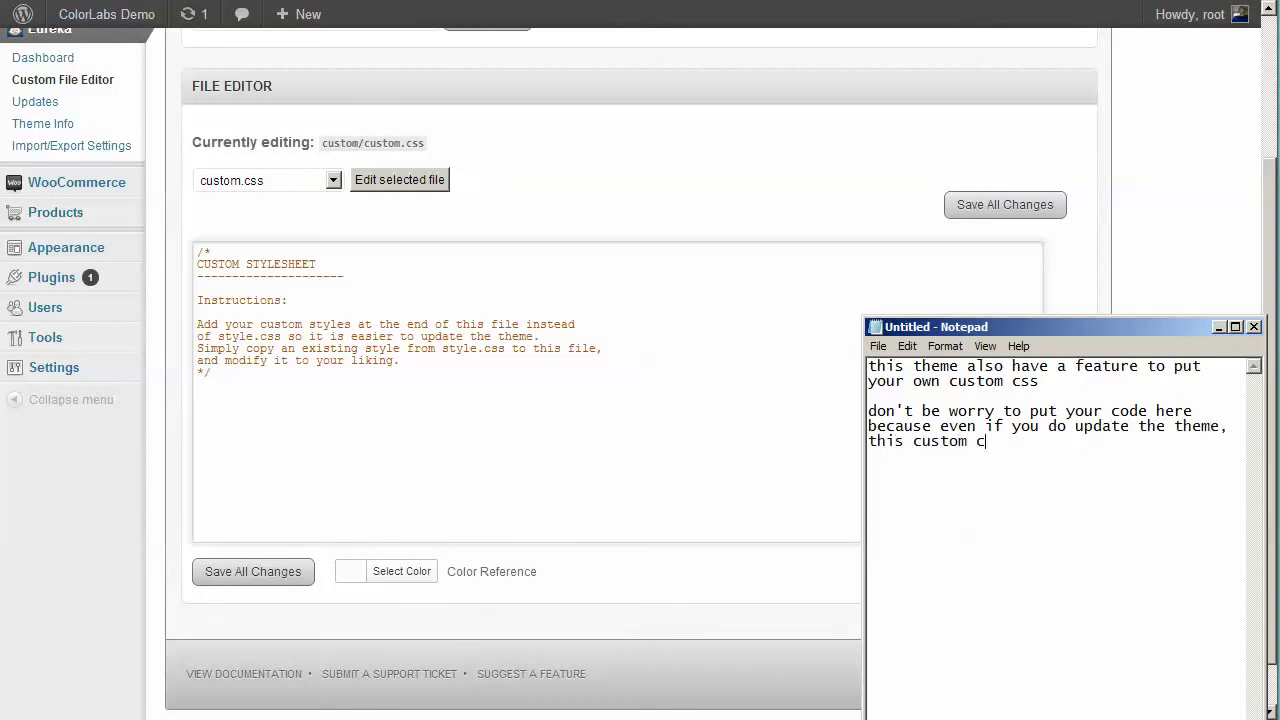
pyautogui.write('ss will not removed/del')
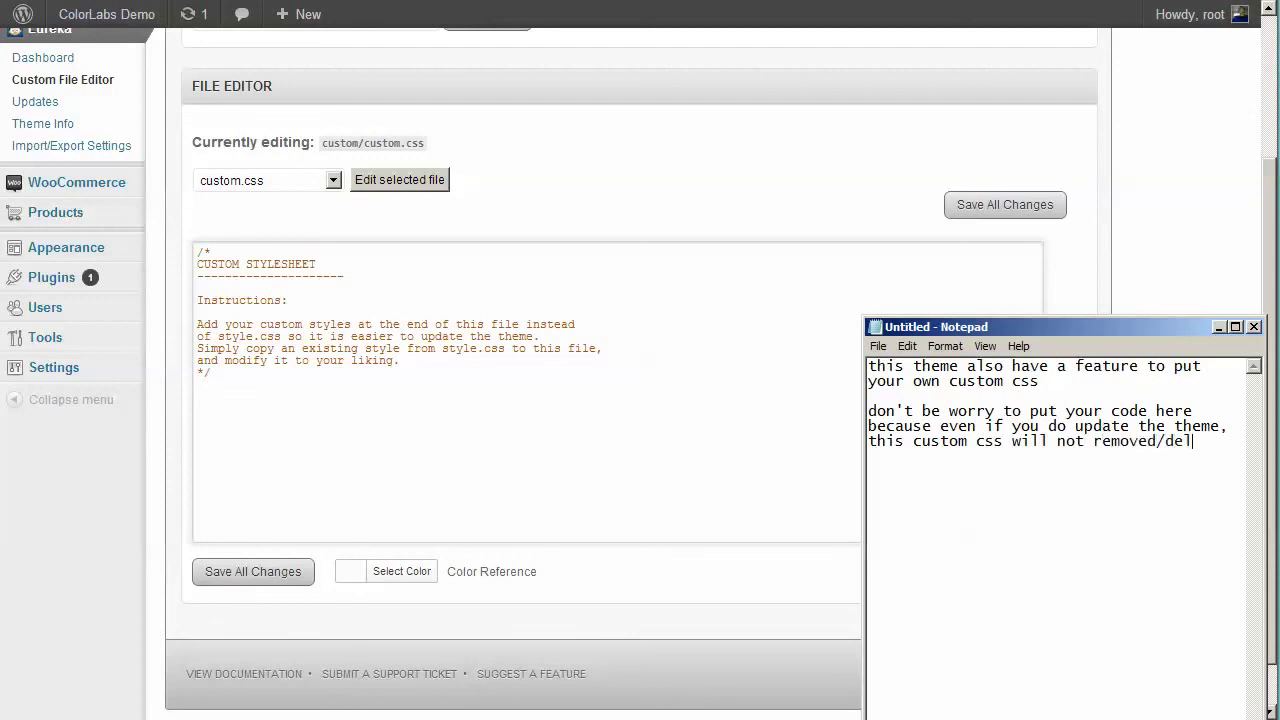
pyautogui.write('eted')
# - Replace the whole note with "and next is to create a custom menu navigation"
pyautogui.hotkey('ctrl', 'a')
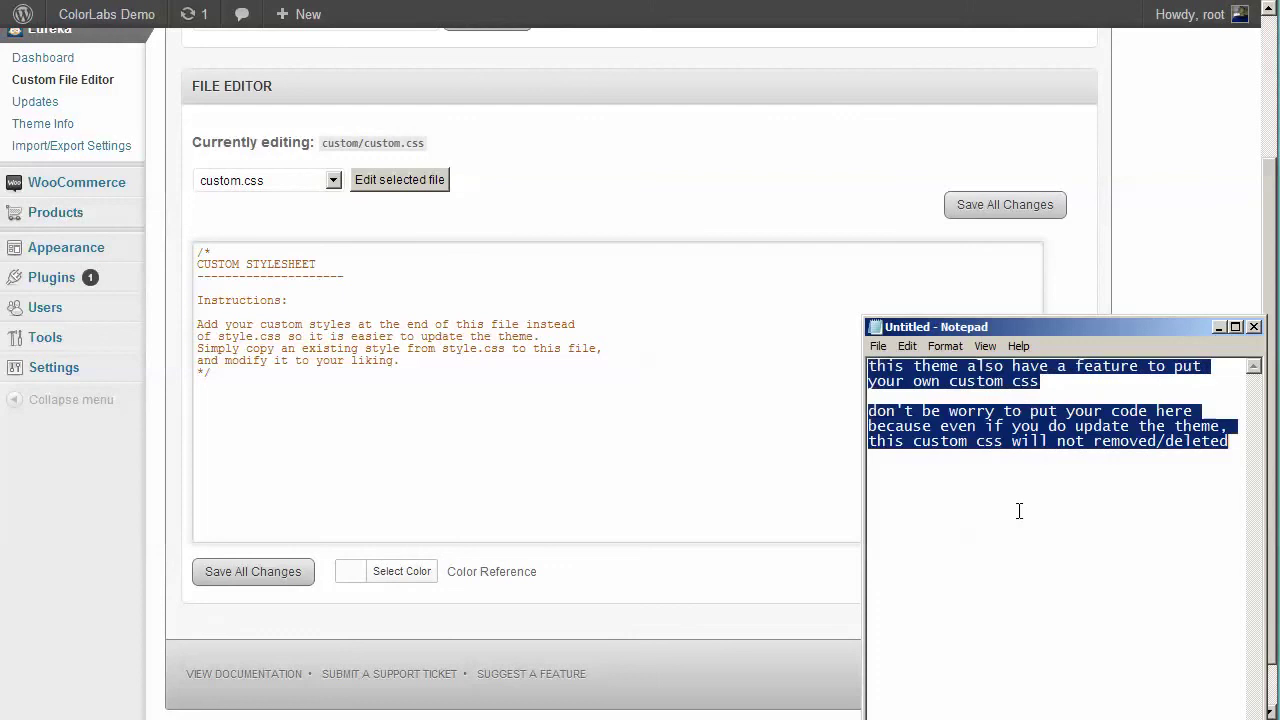
pyautogui.write('and')
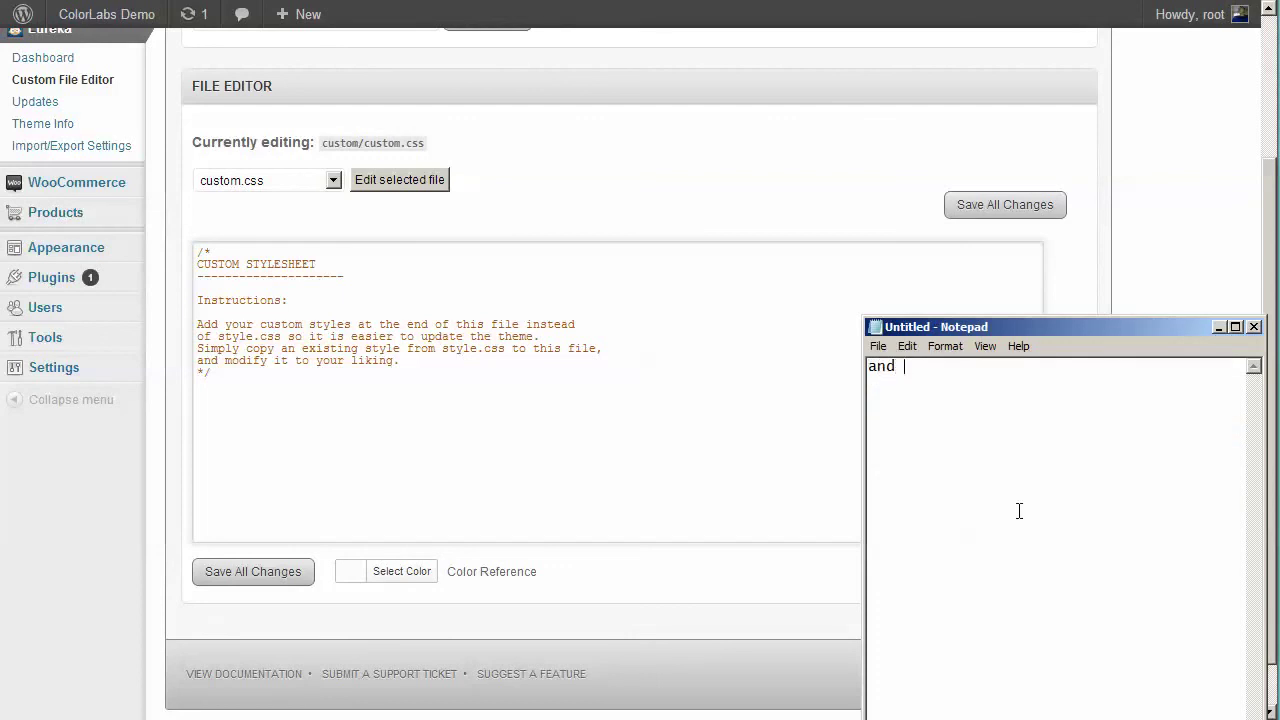
pyautogui.write(' next is to create ')
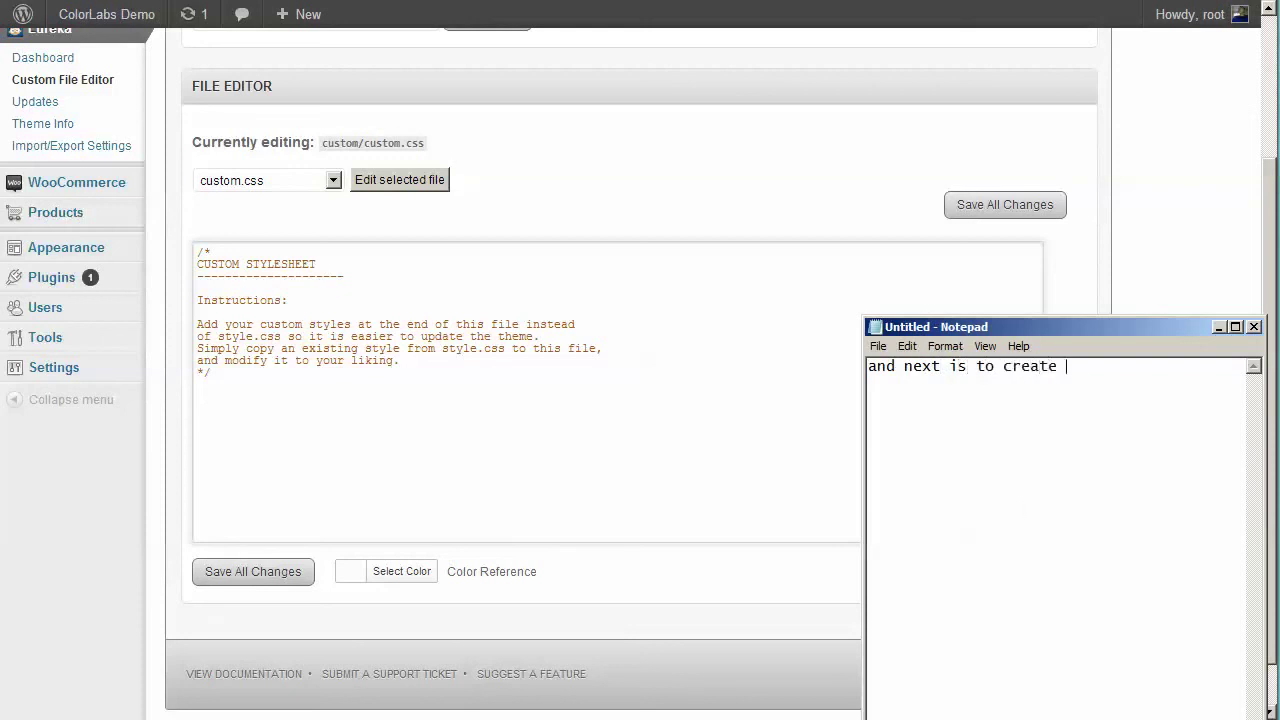
pyautogui.write('a custom menu navigation')
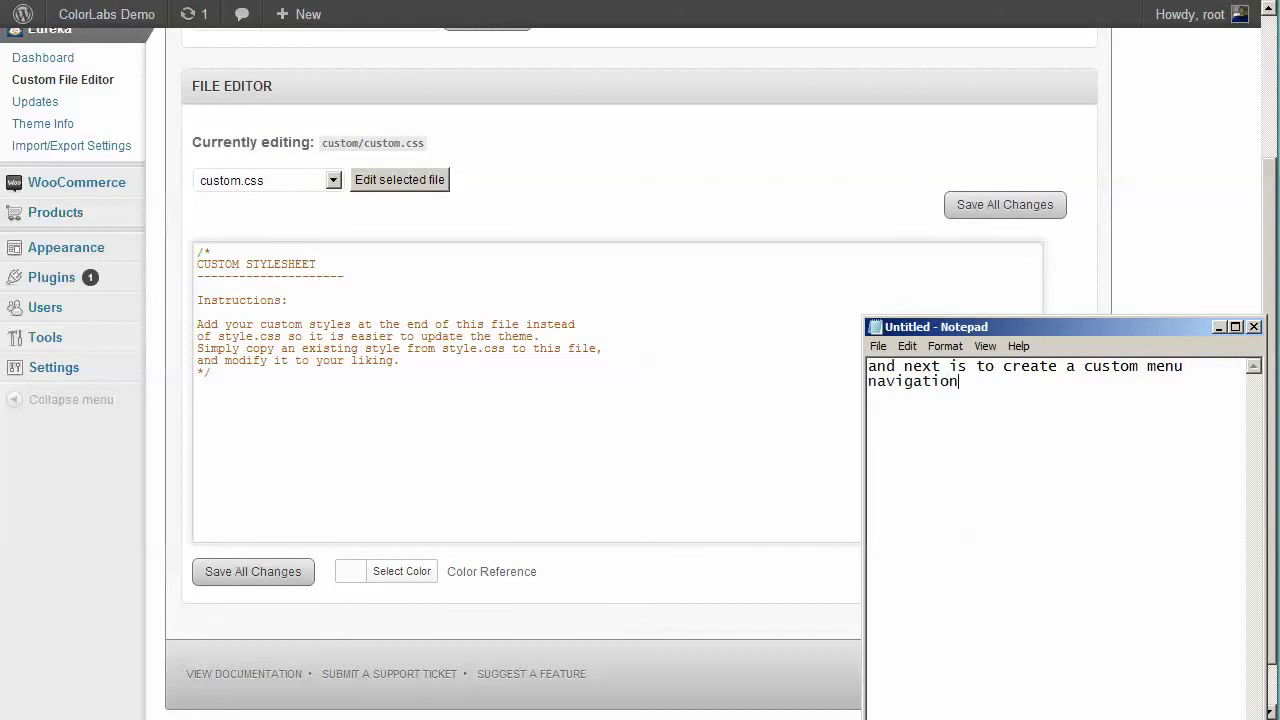
# - Switch back to the WordPress admin and open the Menus page under Appearance
pyautogui.click(671, 463)
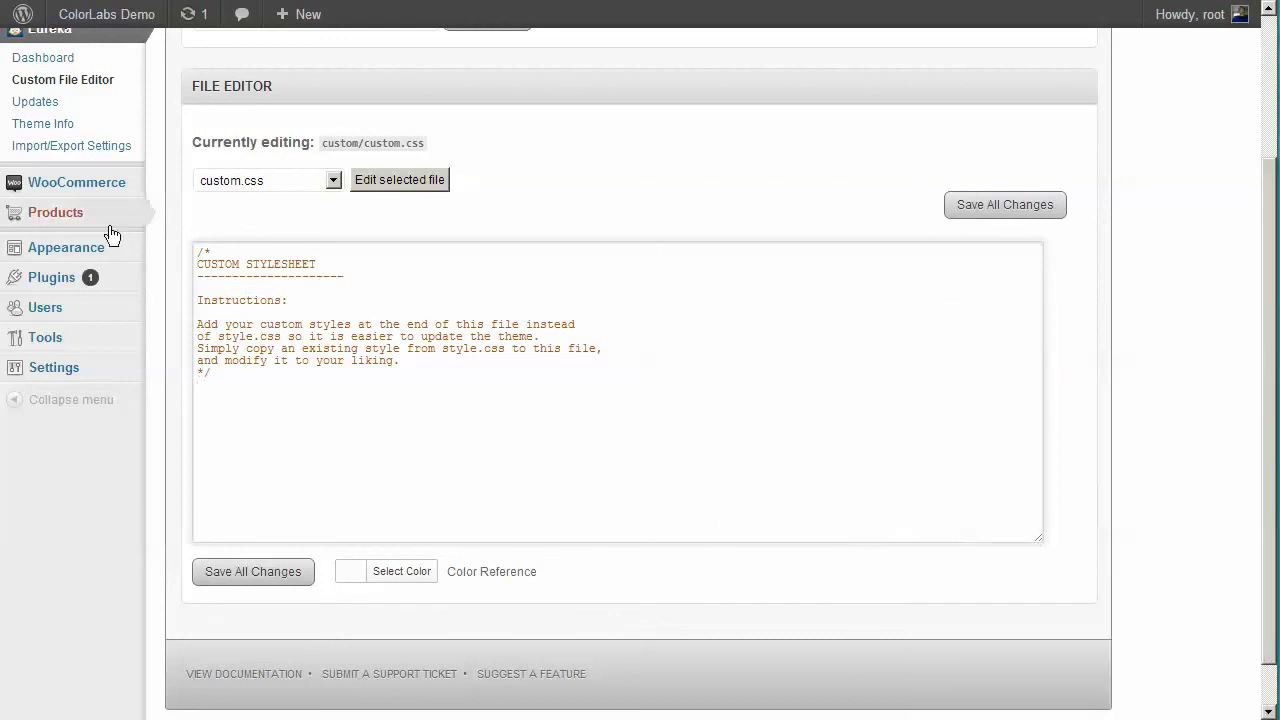
pyautogui.moveTo(88, 250)
pyautogui.click(195, 290)
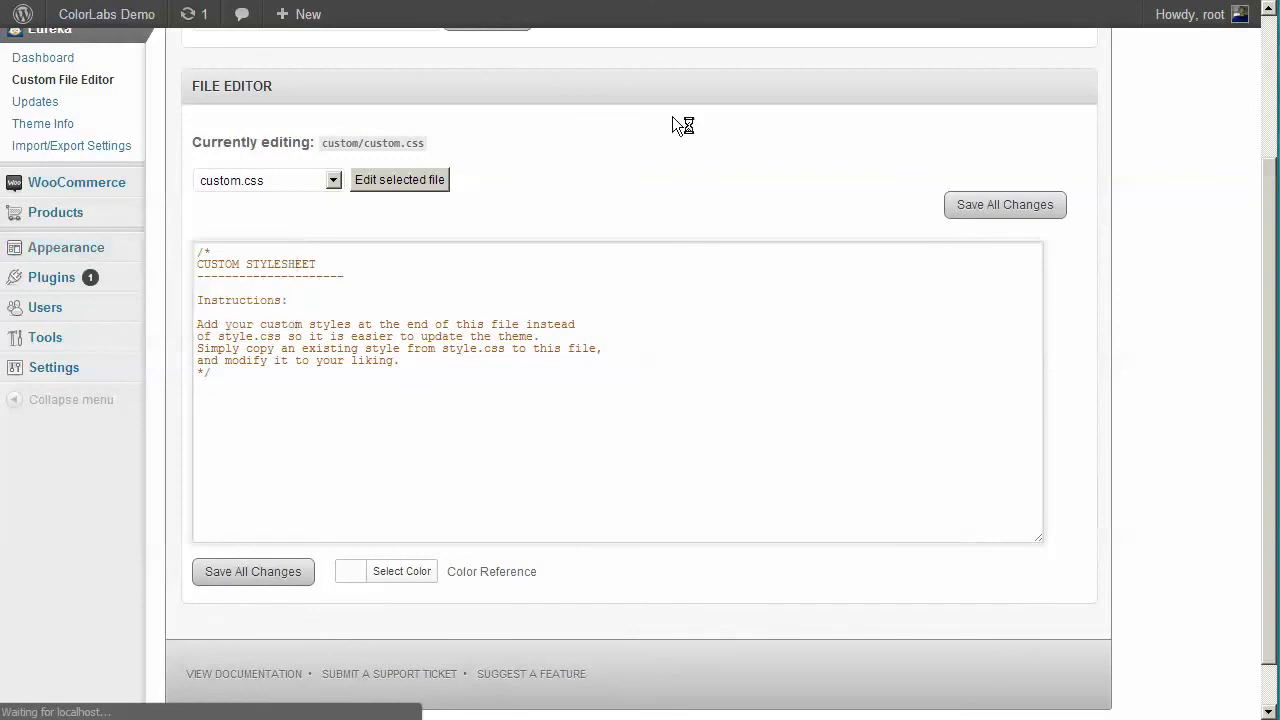
# - Switch to Notepad and replace the note with "at eureka there are 2 menu navigations available:"
pyautogui.hotkey('alt', 'Tab')
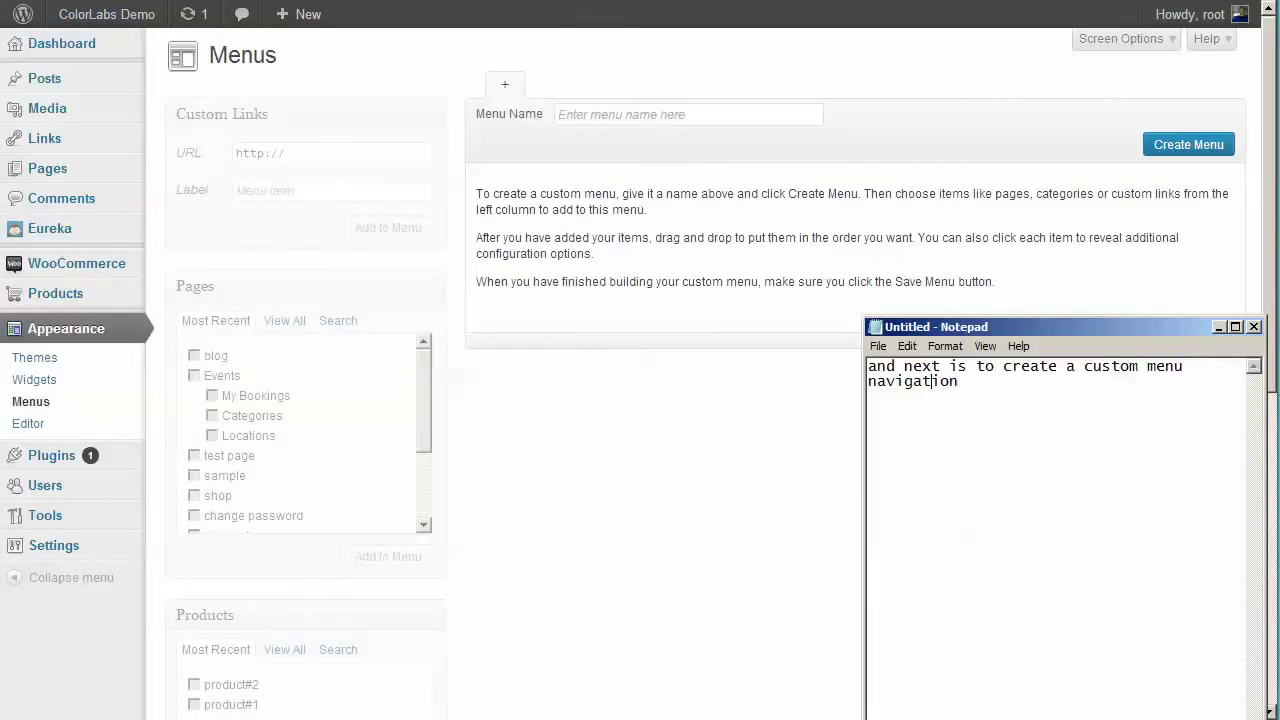
pyautogui.hotkey('ctrl', 'a')
pyautogui.write('a')
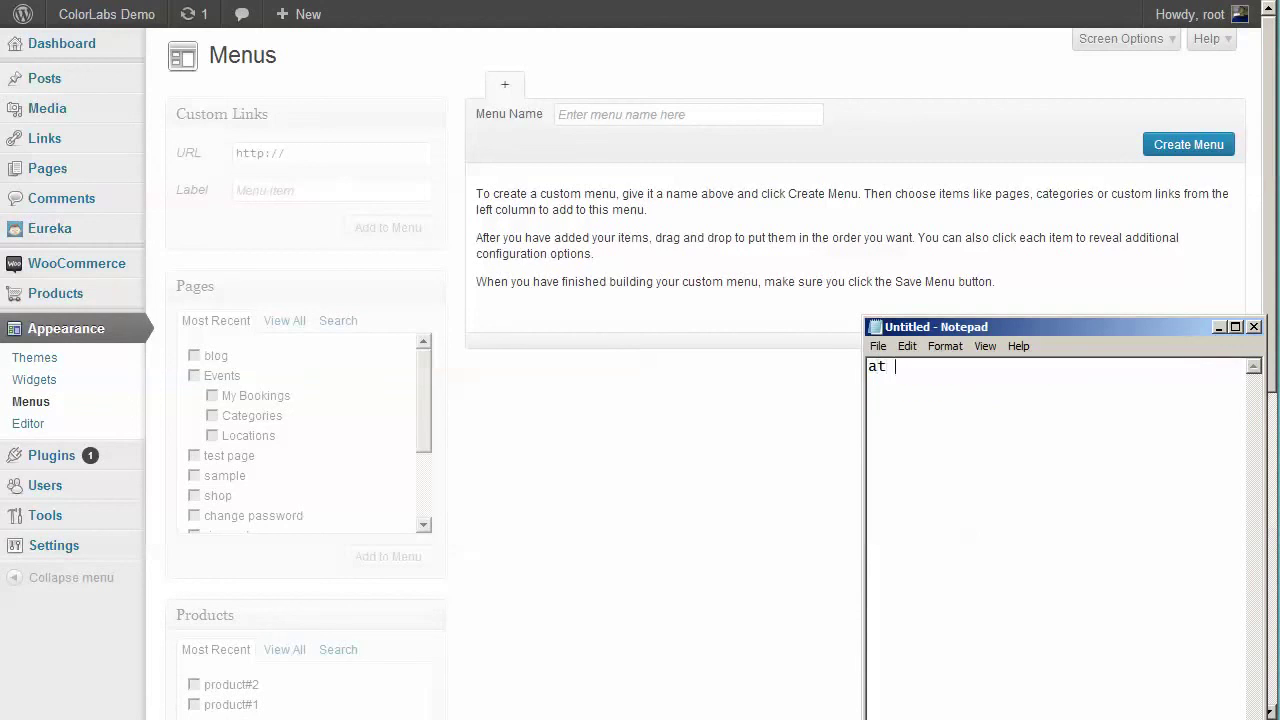
pyautogui.write('t eureka there are 2 menu na')
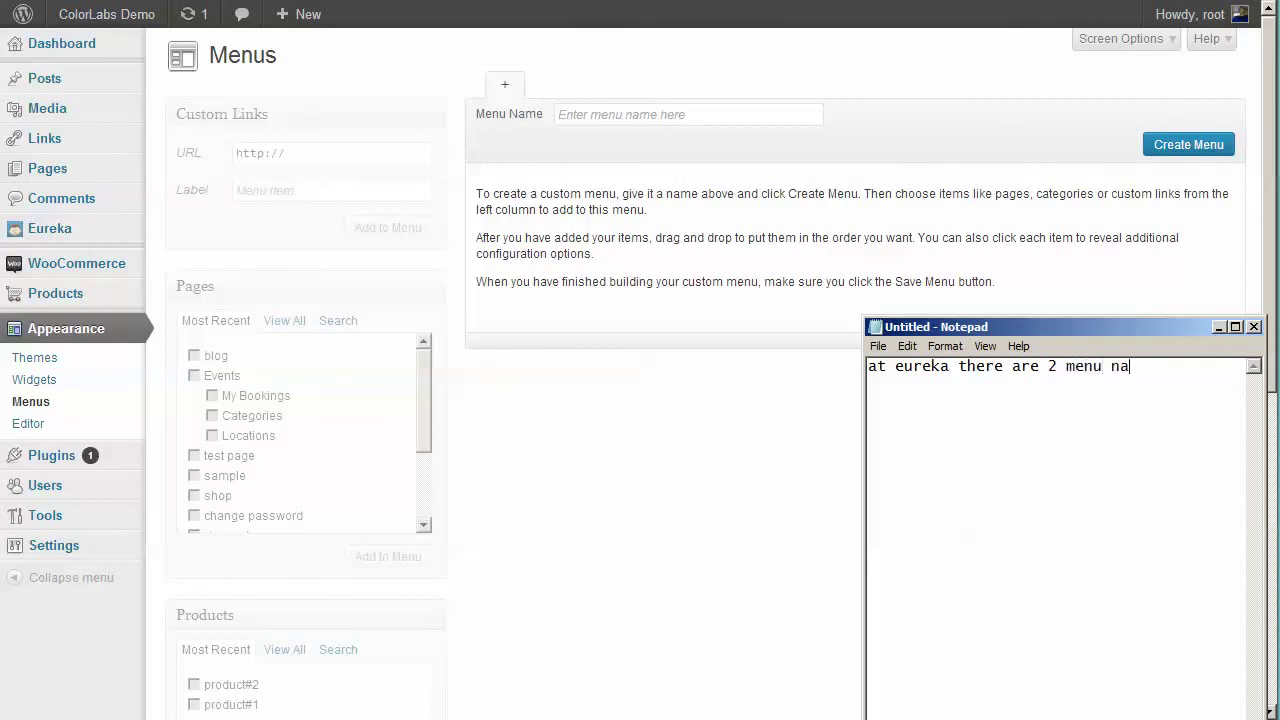
pyautogui.write('vigation ava')
pyautogui.press('BackSpace')
pyautogui.press('BackSpace')
pyautogui.press('BackSpace')
pyautogui.write('s available:')
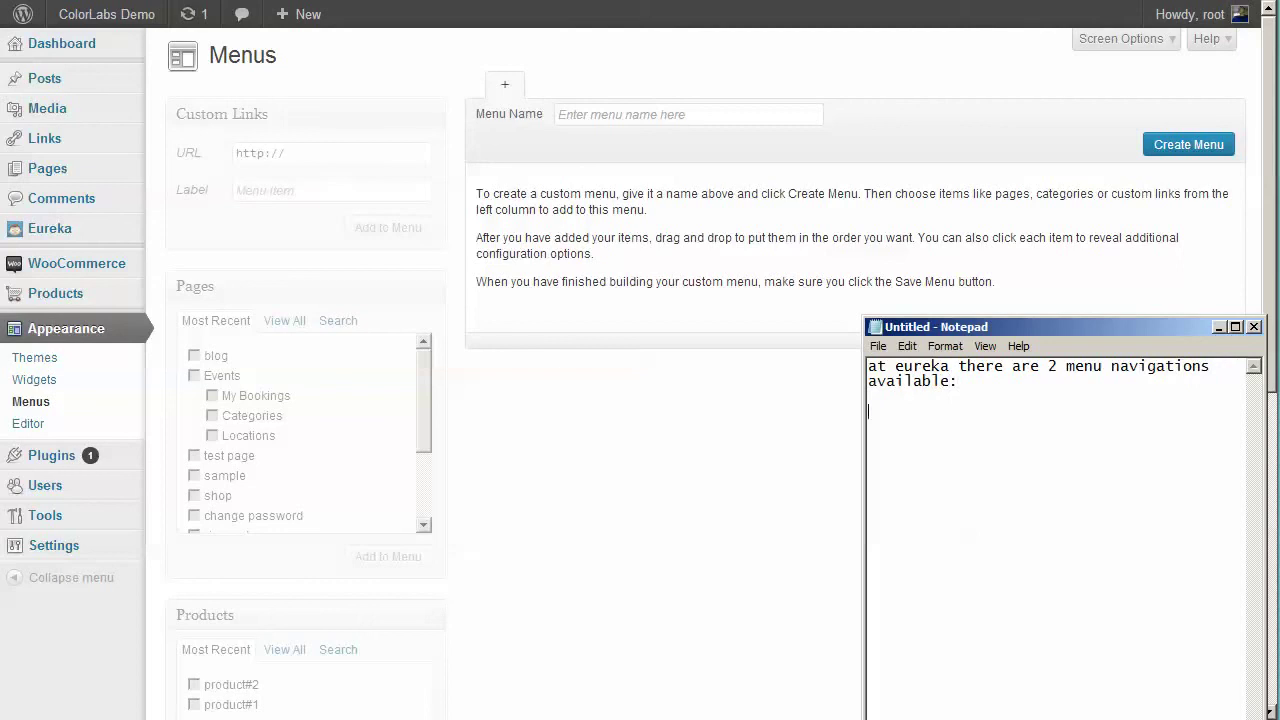
# - Add the line "top menu and footer menu" below the first sentence of the note
pyautogui.write('  top')
pyautogui.write(' main em')
pyautogui.press('BackSpace')
pyautogui.press('BackSpace')
pyautogui.press('BackSpace')
pyautogui.press('BackSpace')
pyautogui.press('BackSpace')
pyautogui.write('enu and footer menu   ')
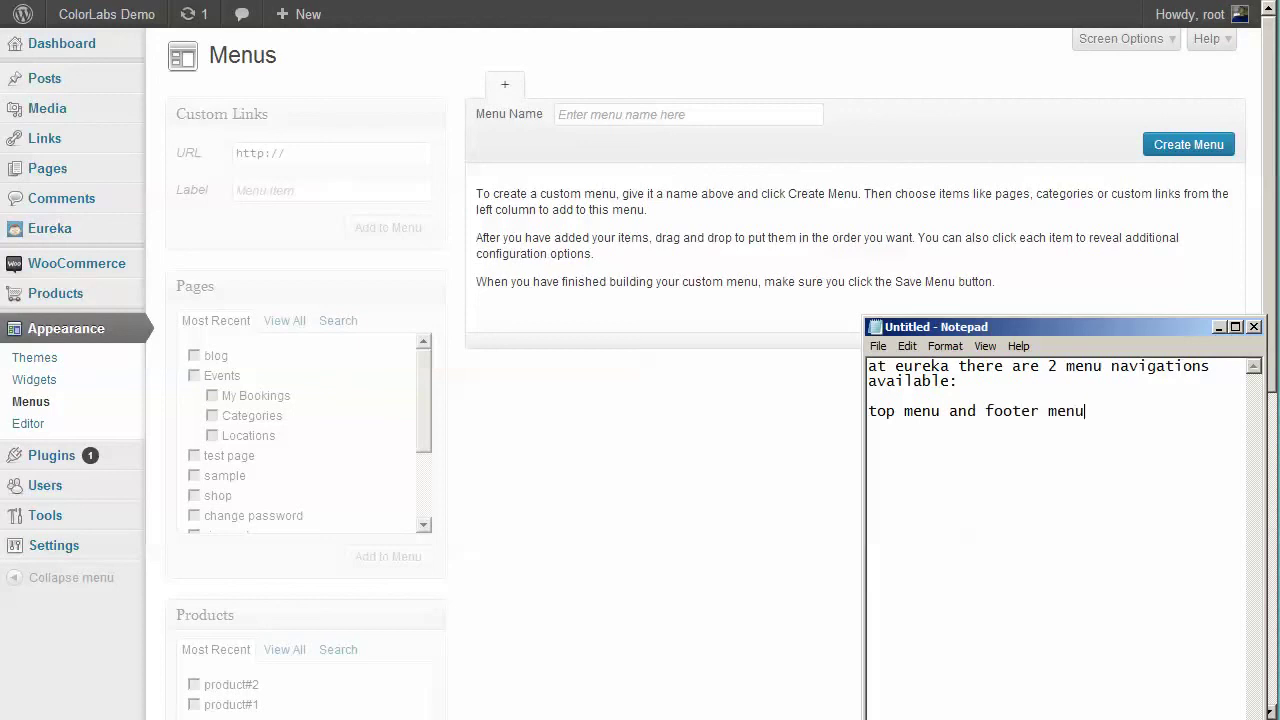
# - Add the paragraph "to use it, first you have to create a menu group" to the note
pyautogui.write('to use it, first you have to c')
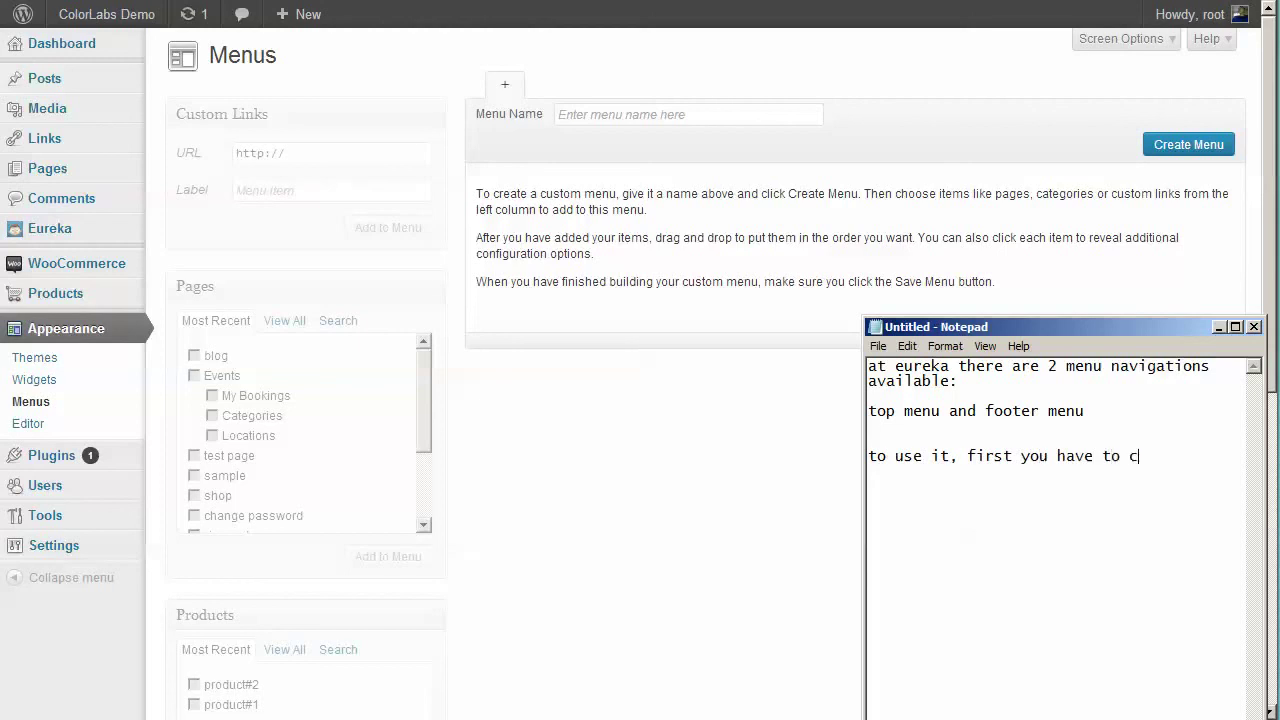
pyautogui.write('reate a menu group firs')
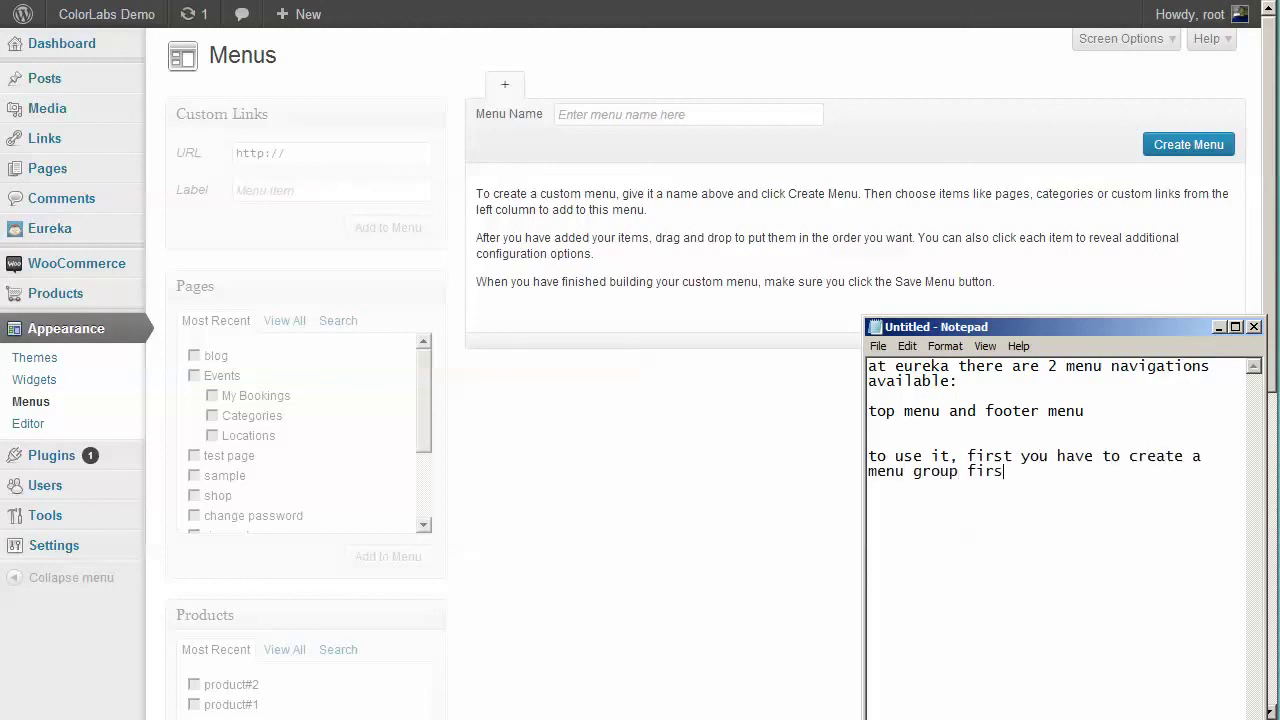
pyautogui.press('BackSpace')
pyautogui.press('BackSpace')
pyautogui.press('BackSpace')
pyautogui.press('BackSpace')
pyautogui.press('BackSpace')
# - Return to the WordPress Menus page and create a new menu named "top menu"
pyautogui.click(621, 539)
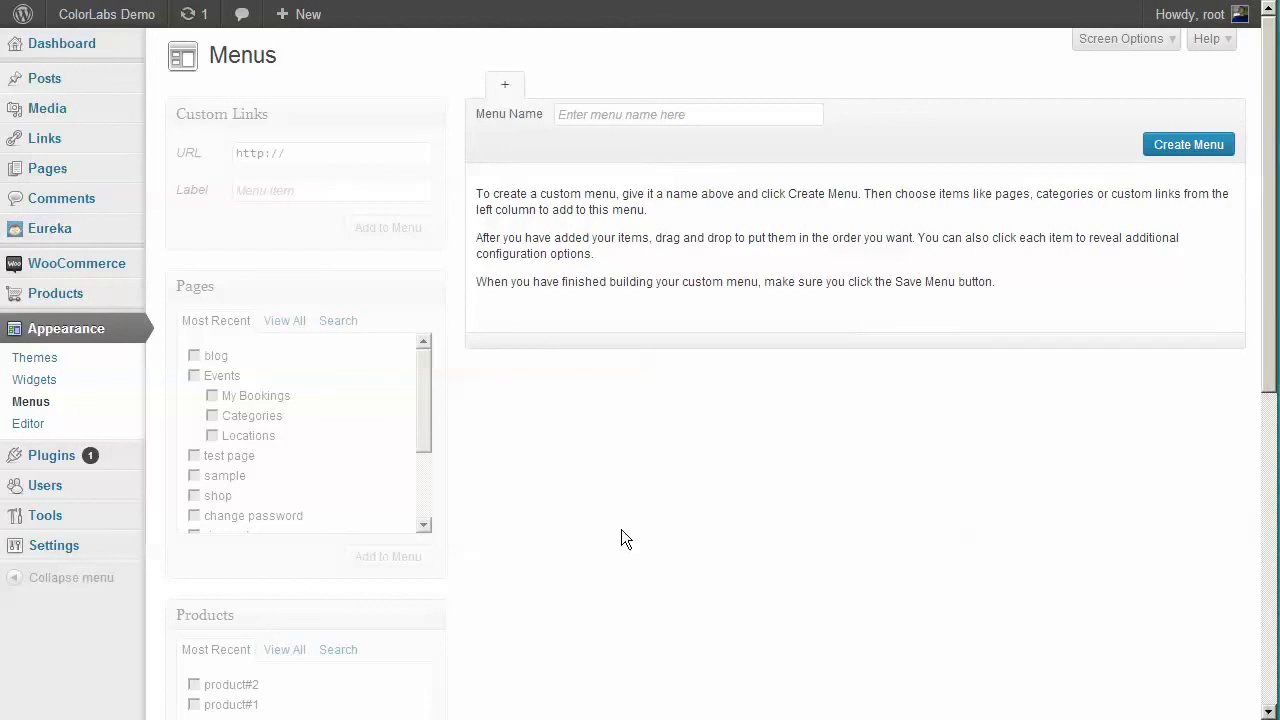
pyautogui.click(611, 122)
pyautogui.write('top menu')
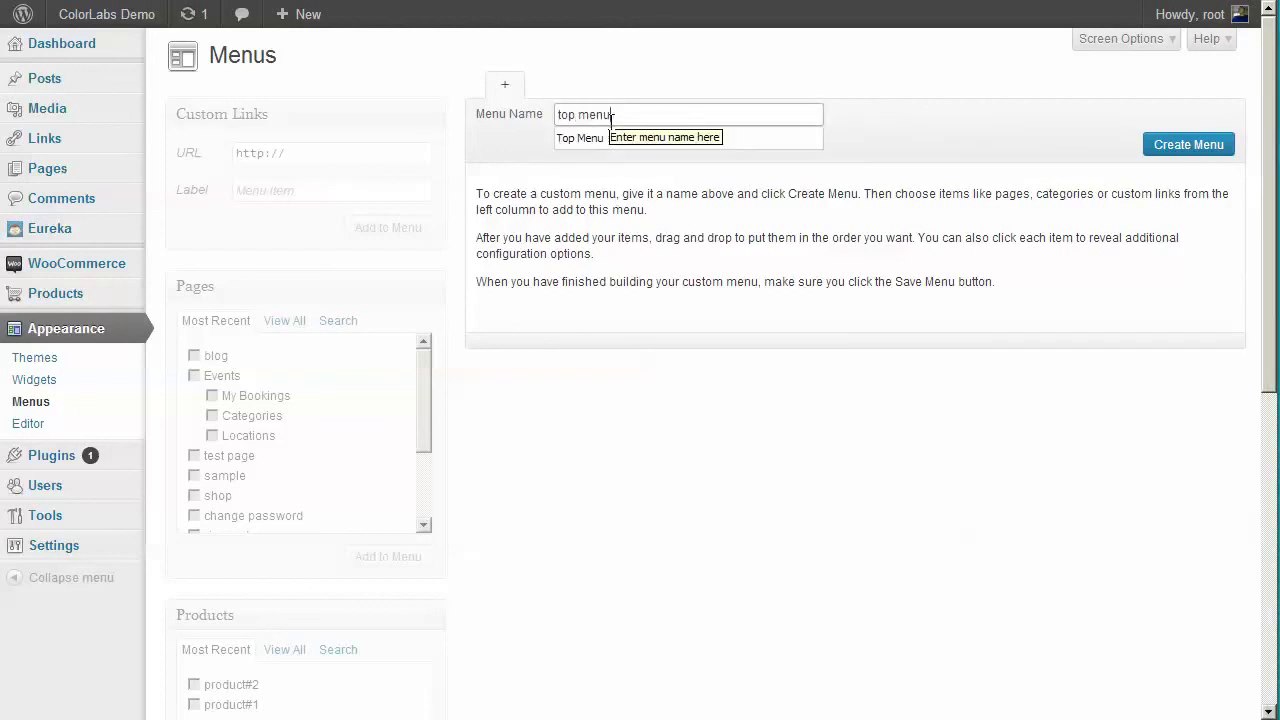
pyautogui.click(1180, 146)
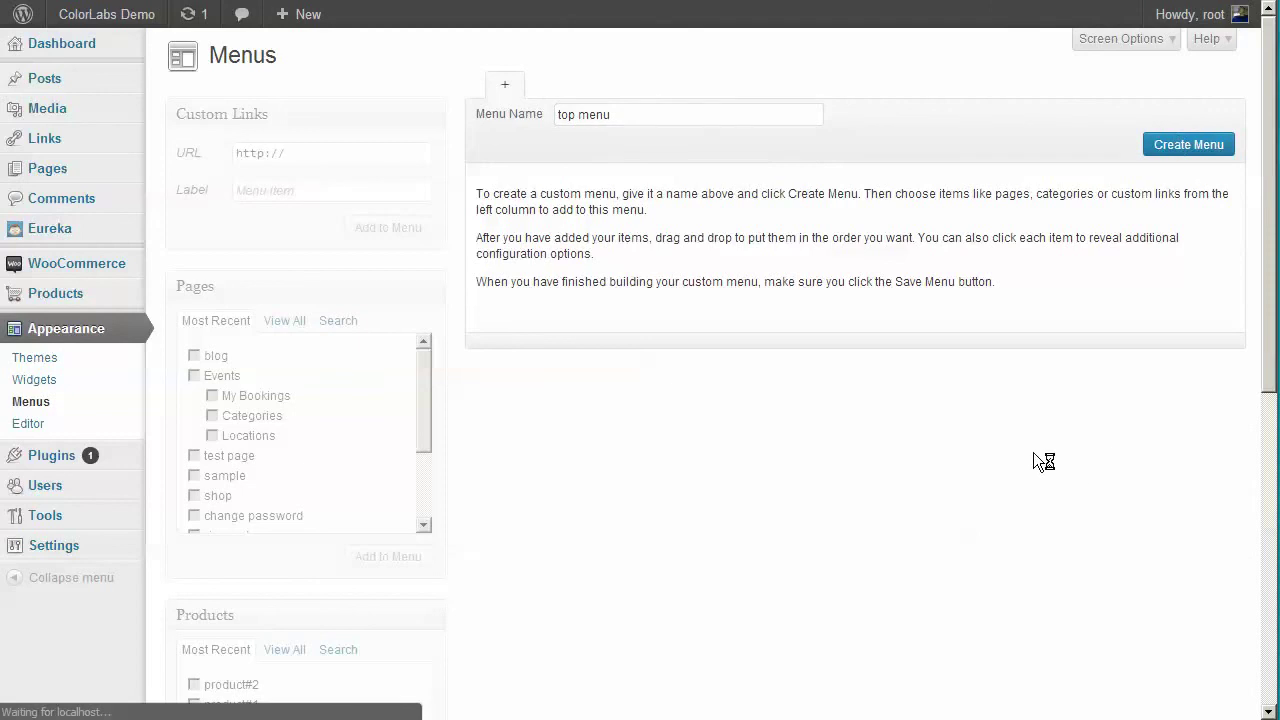
# - Add all the listed recent pages to the top menu and nest Events under blog
pyautogui.scroll(-2, 837, 437)
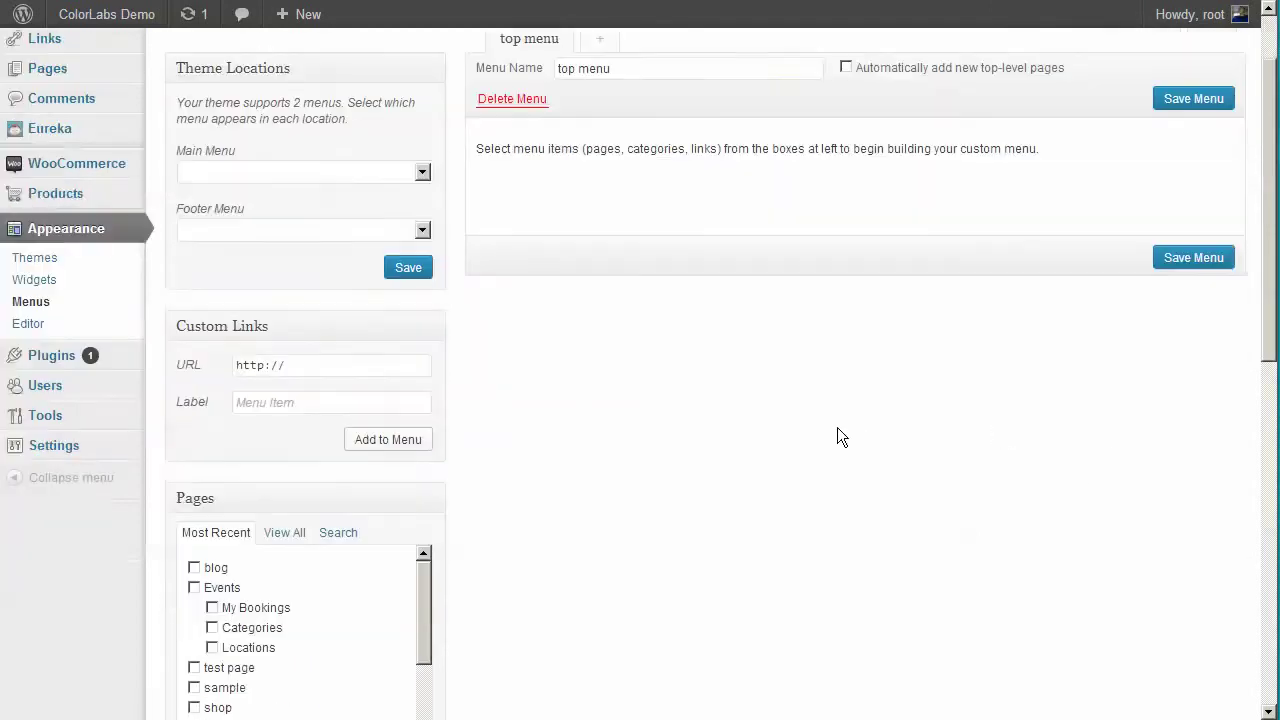
pyautogui.scroll(-2, 190, 465)
pyautogui.click(195, 468)
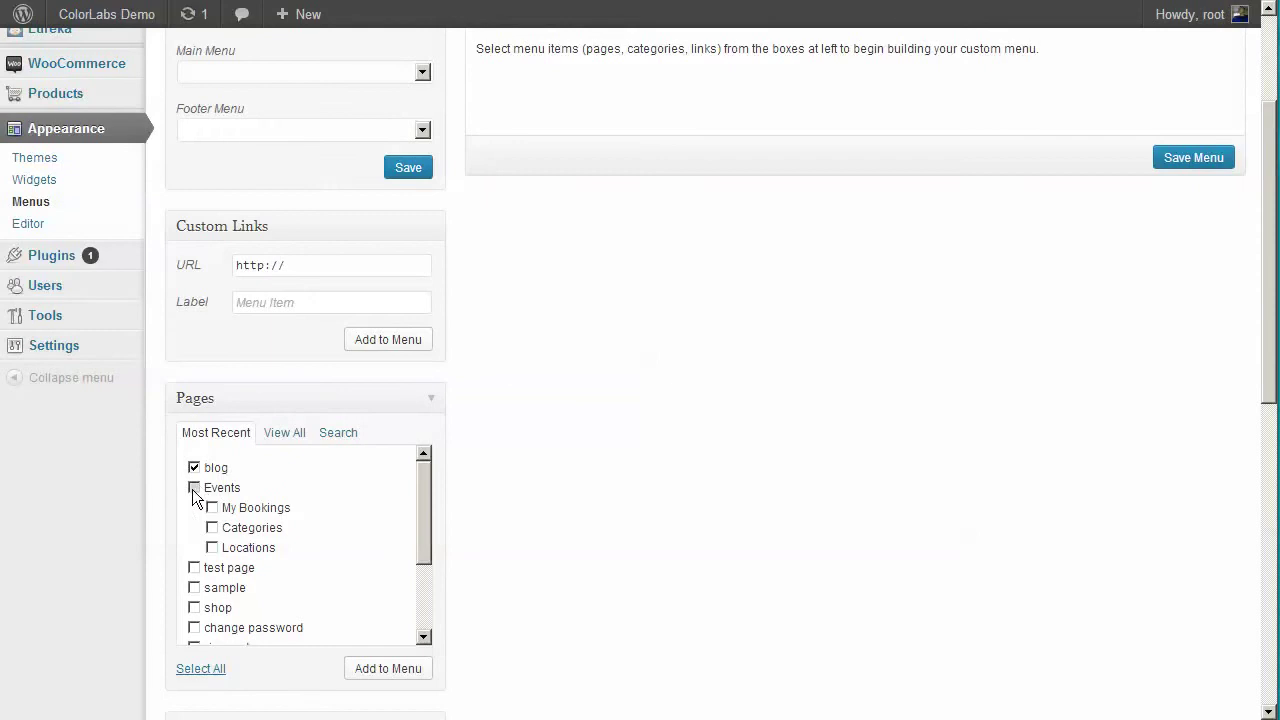
pyautogui.click(194, 488)
pyautogui.click(212, 668)
pyautogui.click(390, 670)
pyautogui.scroll(2, 640, 400)
pyautogui.moveTo(651, 334); pyautogui.dragTo(710, 336)
# - Replace the Notepad note with "drag the menu item to the right to make it a child menu/sub menu"
pyautogui.hotkey('alt', 'Tab')
pyautogui.hotkey('ctrl', 'a')
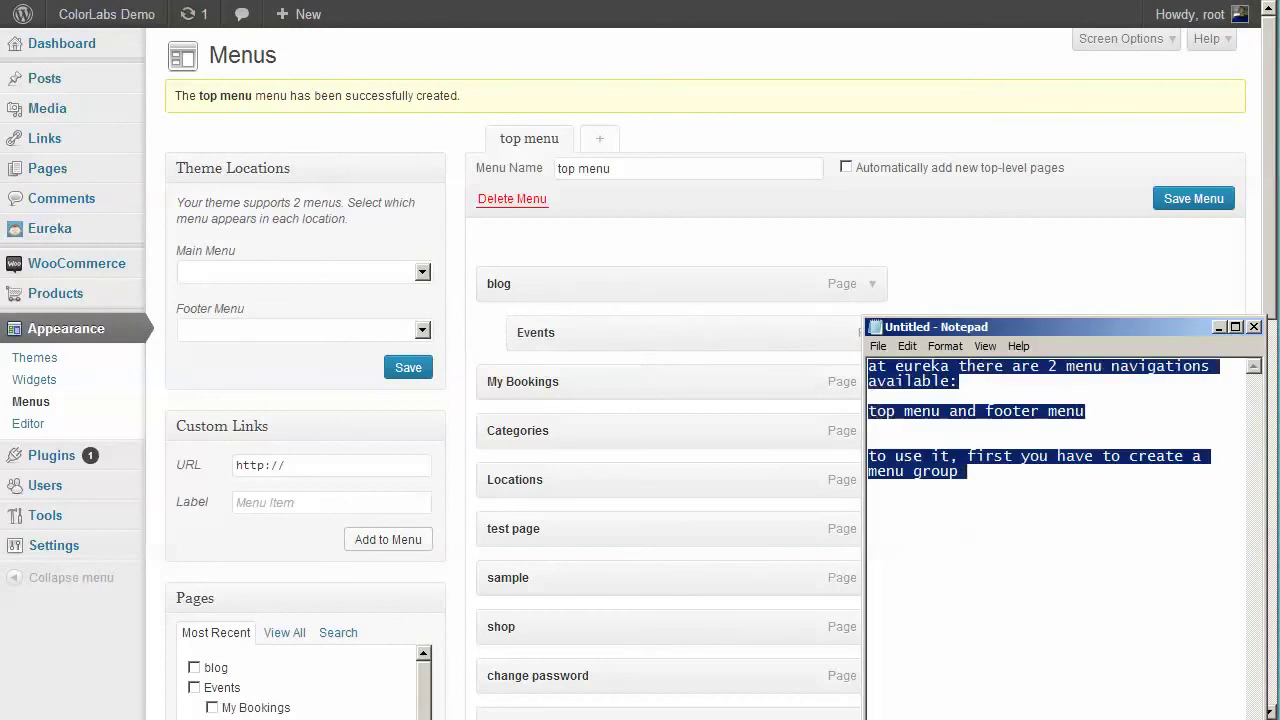
pyautogui.write('drag the me')
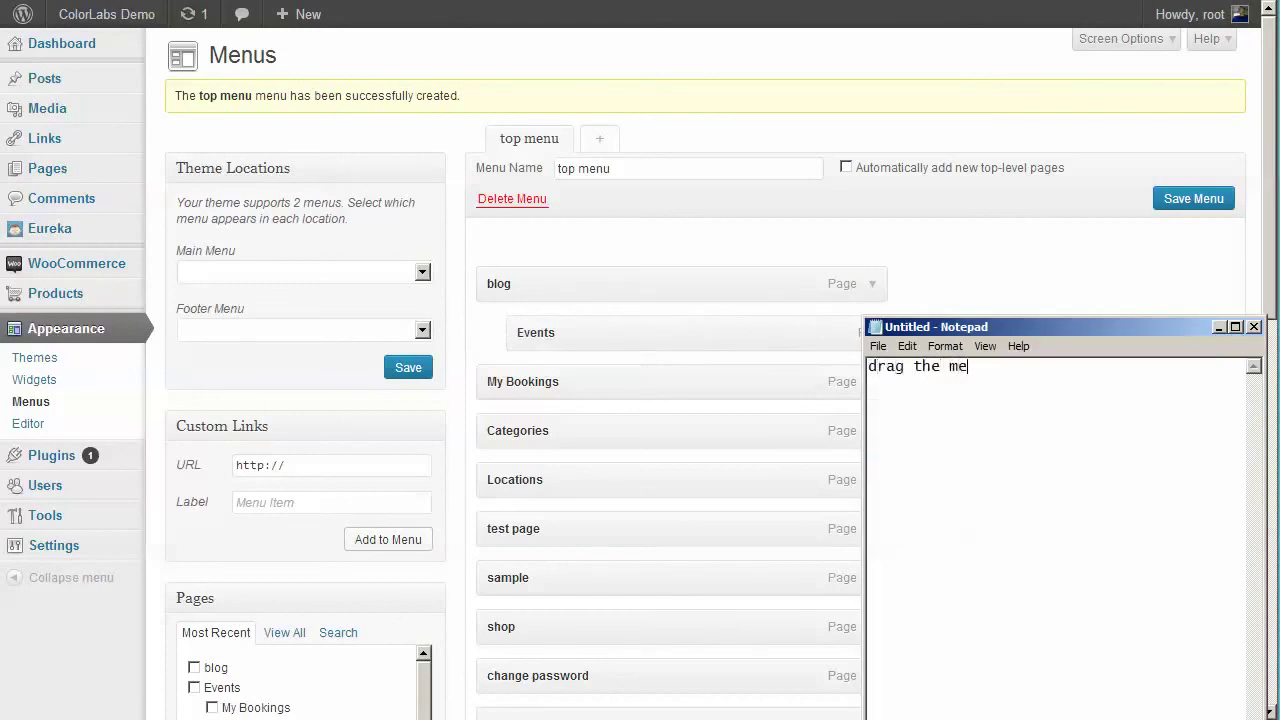
pyautogui.write('nu item to the r')
pyautogui.press('BackSpace')
pyautogui.write('the riogh')
pyautogui.press('BackSpace')
pyautogui.press('BackSpace')
pyautogui.press('BackSpace')
pyautogui.write('ght')
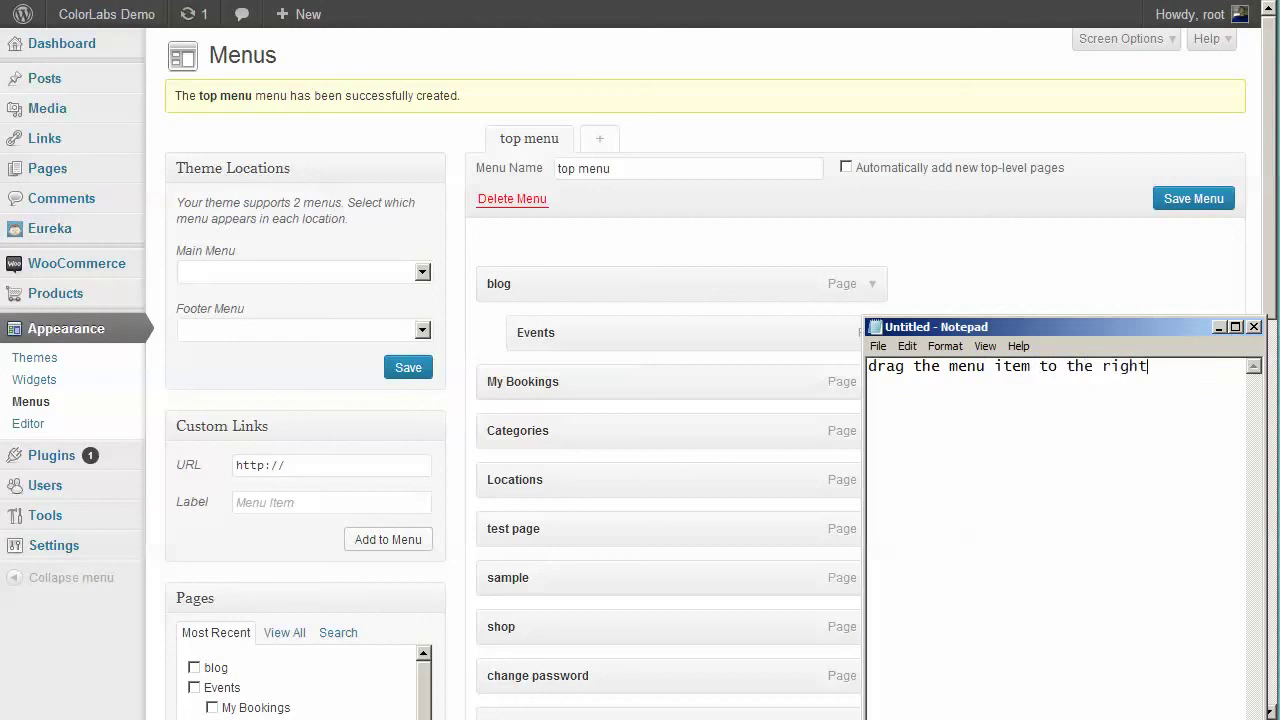
pyautogui.write(' to make it a child me')
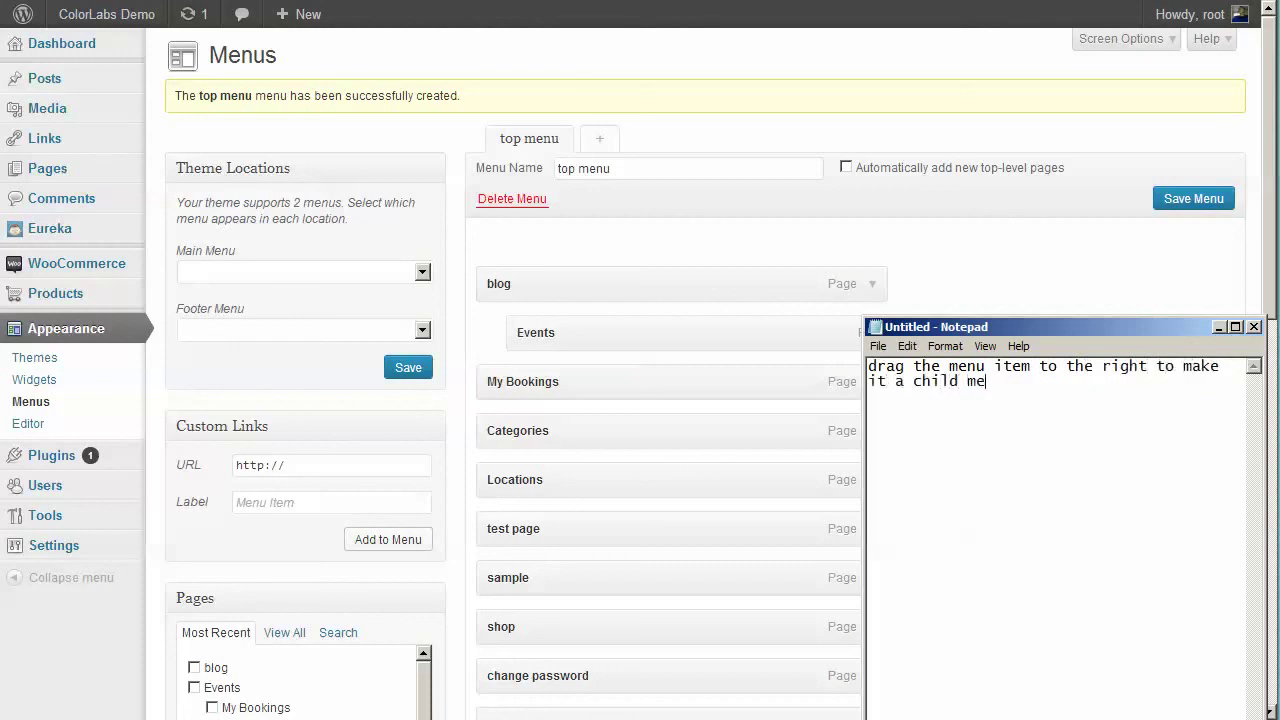
pyautogui.write('nu/sub menu')
# - In the top menu, nest My Bookings and Categories under blog, and test page and sample under Locations
pyautogui.click(968, 252)
pyautogui.scroll(-1, 968, 252)
pyautogui.moveTo(491, 276); pyautogui.dragTo(585, 336)
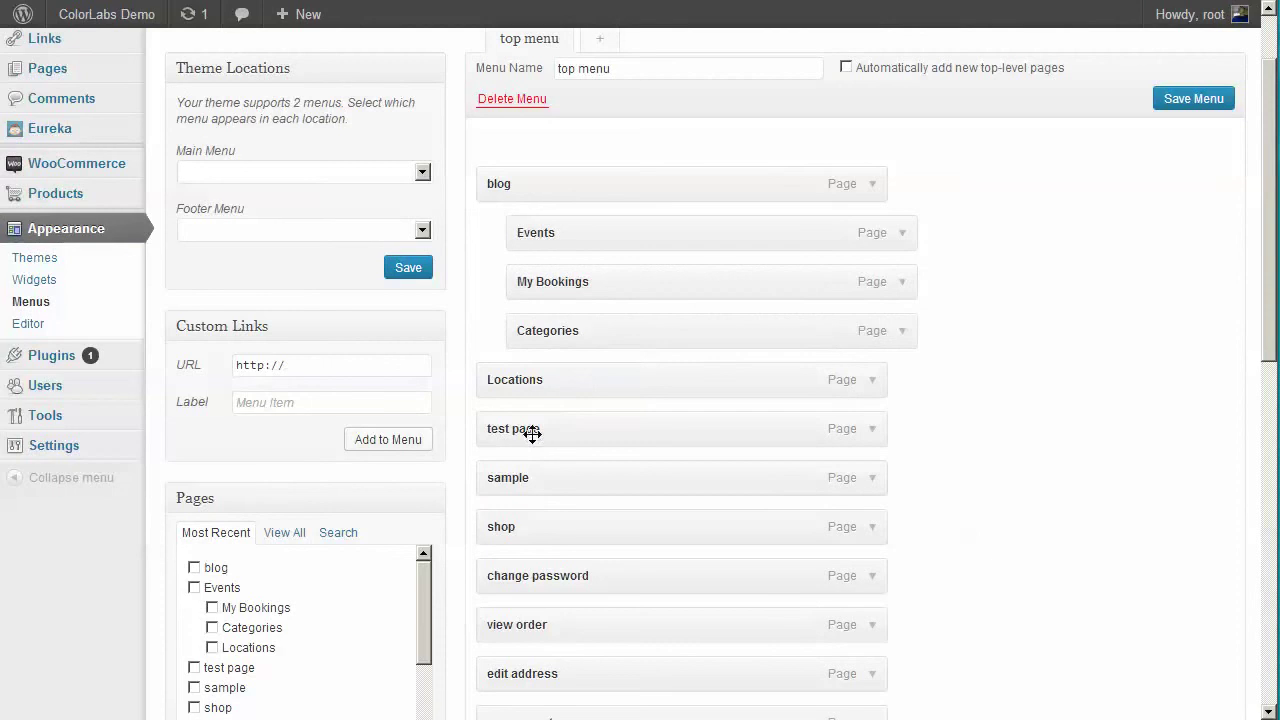
pyautogui.moveTo(529, 431); pyautogui.dragTo(583, 431)
pyautogui.moveTo(563, 477); pyautogui.dragTo(606, 479)
# - Nest change password, view order and edit address under shop, and rearrange the pay item further down the top menu
pyautogui.scroll(-1, 606, 474)
pyautogui.moveTo(571, 522); pyautogui.dragTo(628, 536)
pyautogui.moveTo(580, 574); pyautogui.dragTo(623, 571)
pyautogui.scroll(-1, 623, 571)
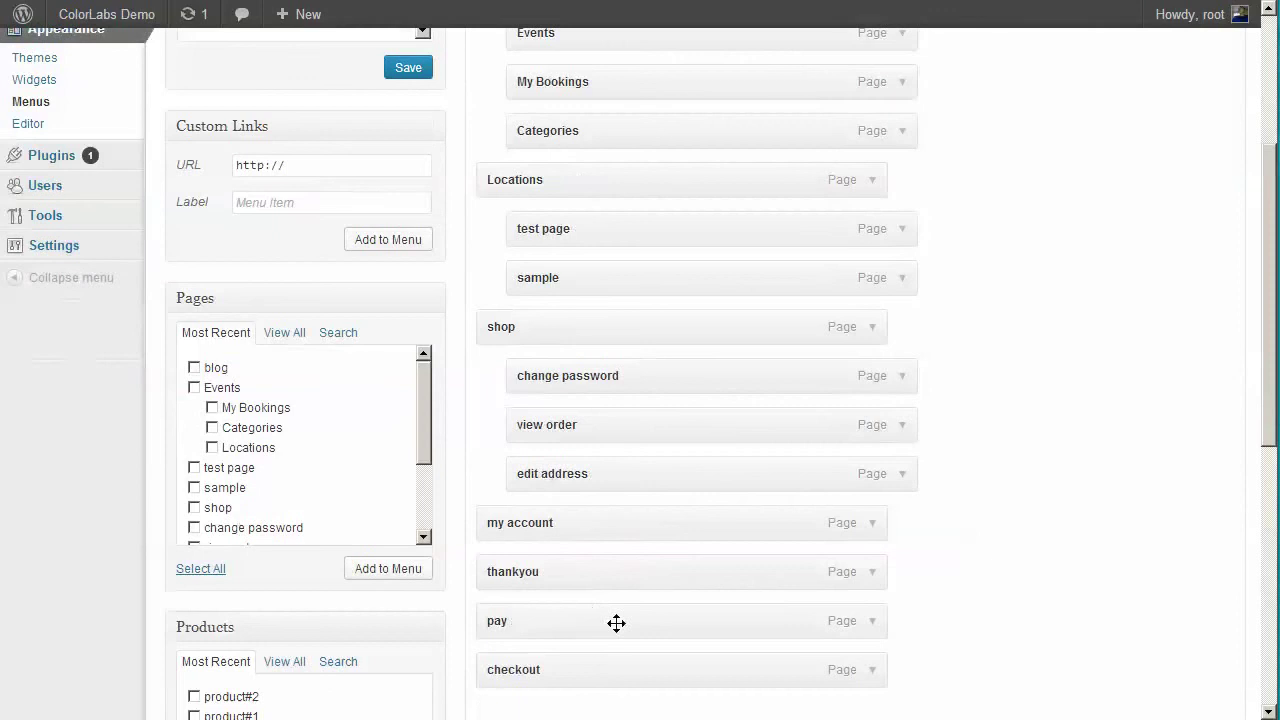
pyautogui.moveTo(614, 620); pyautogui.dragTo(843, 583)
pyautogui.scroll(3, 1204, 240)
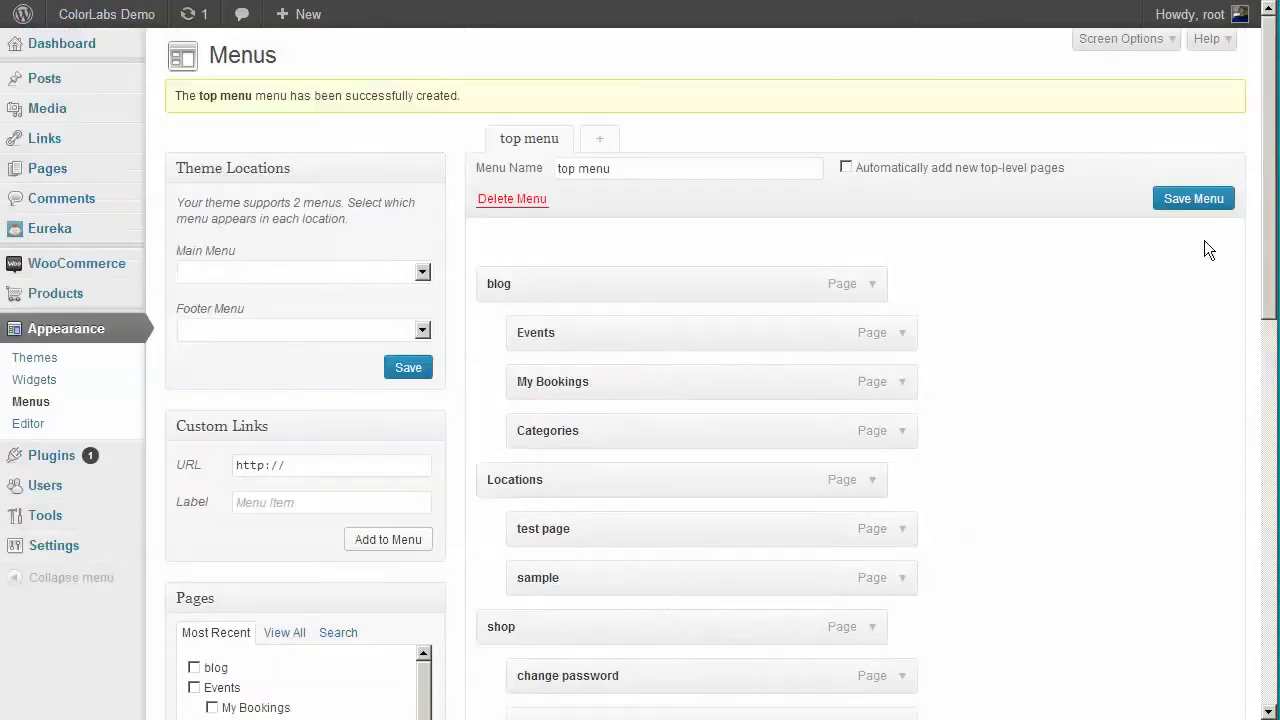
# - Save the top menu and select it for the theme's Main Menu location
pyautogui.click(1196, 199)
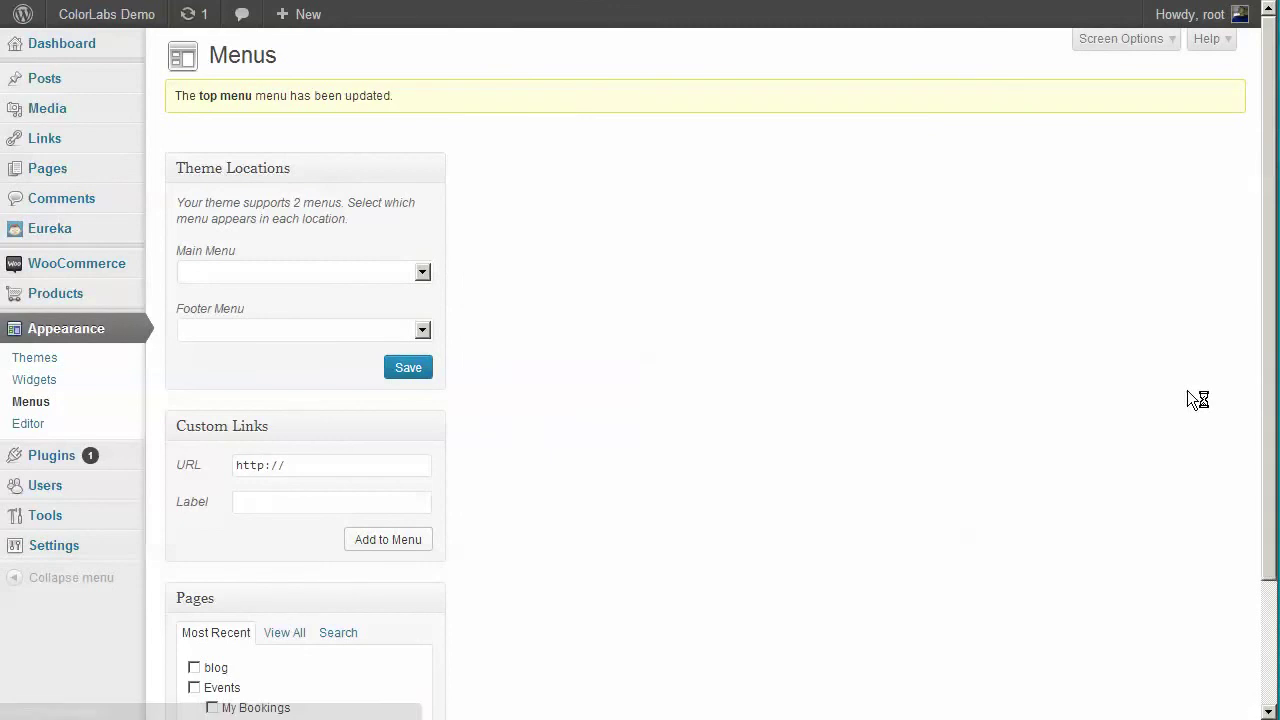
pyautogui.click(332, 272)
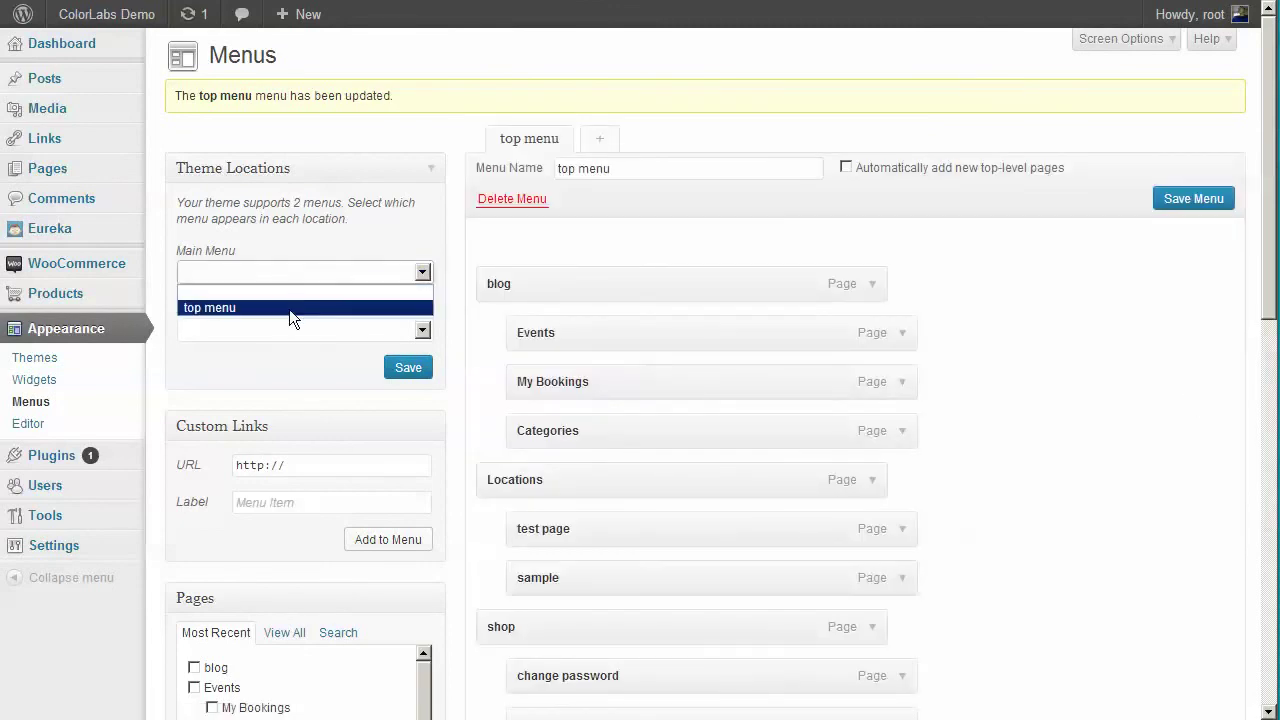
pyautogui.click(289, 309)
# - Create a second menu named "footer menu"
pyautogui.click(605, 141)
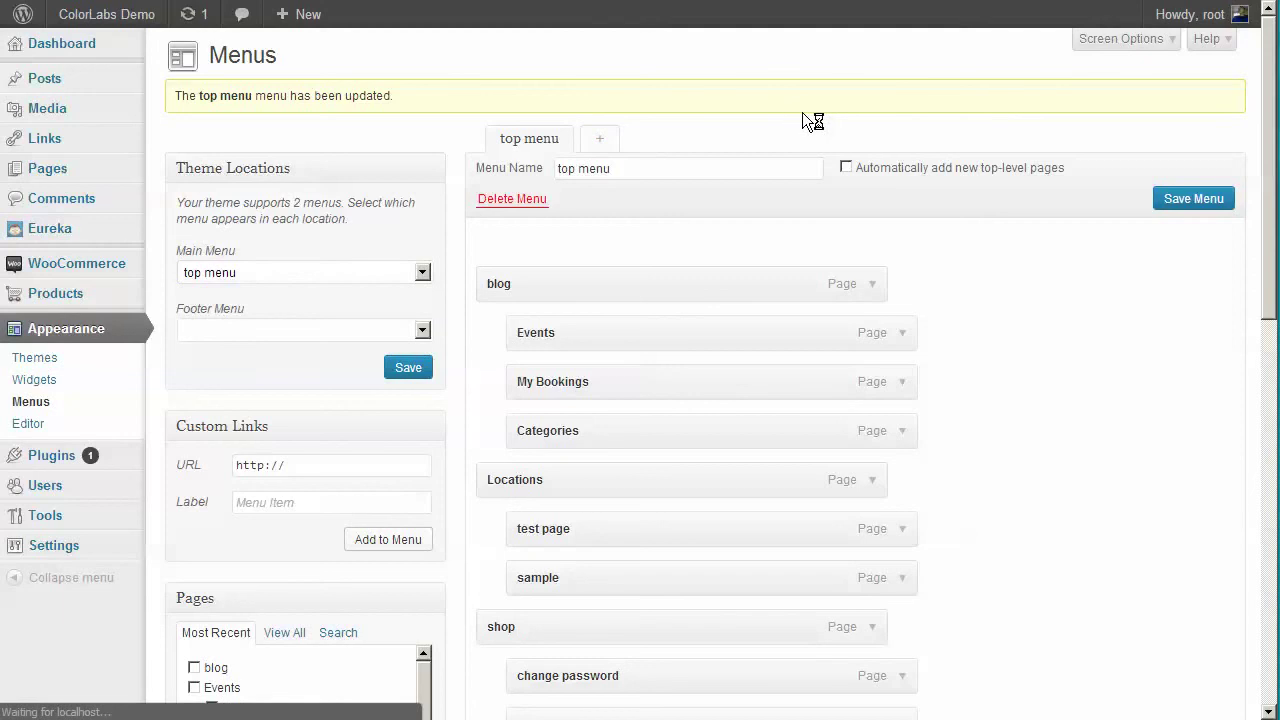
pyautogui.click(740, 122)
pyautogui.write('f')
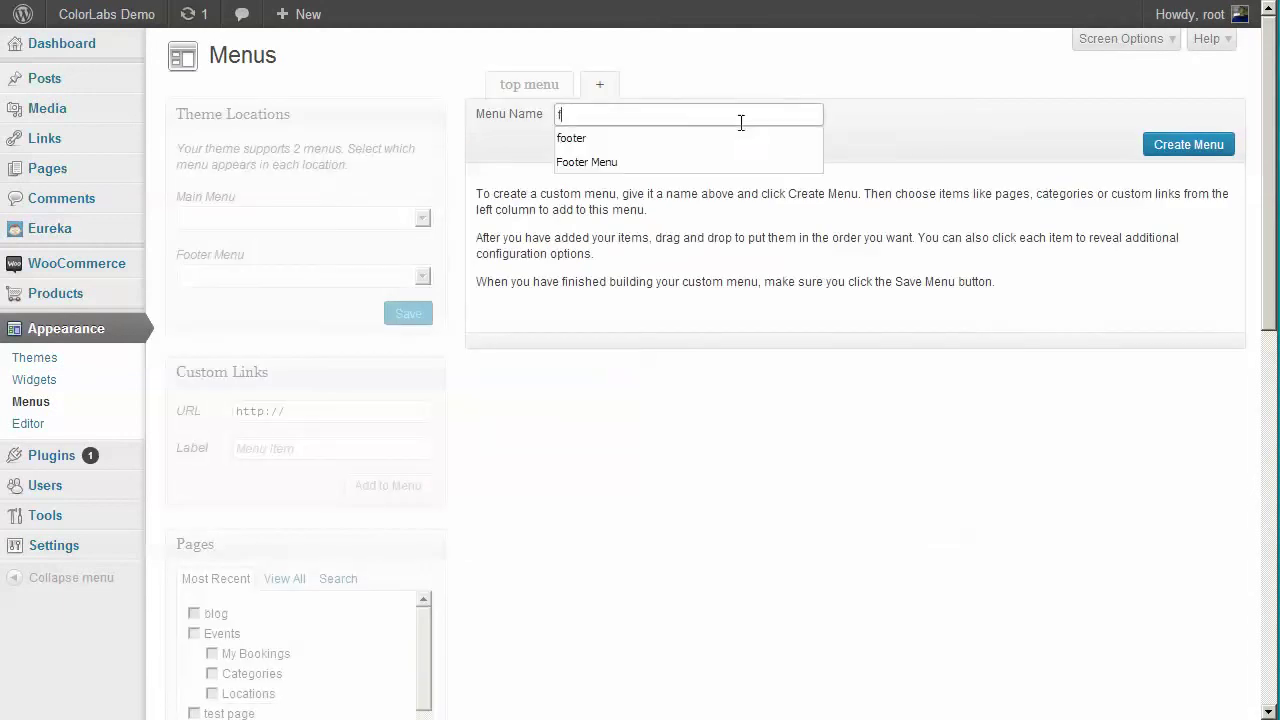
pyautogui.write('ooter menu')
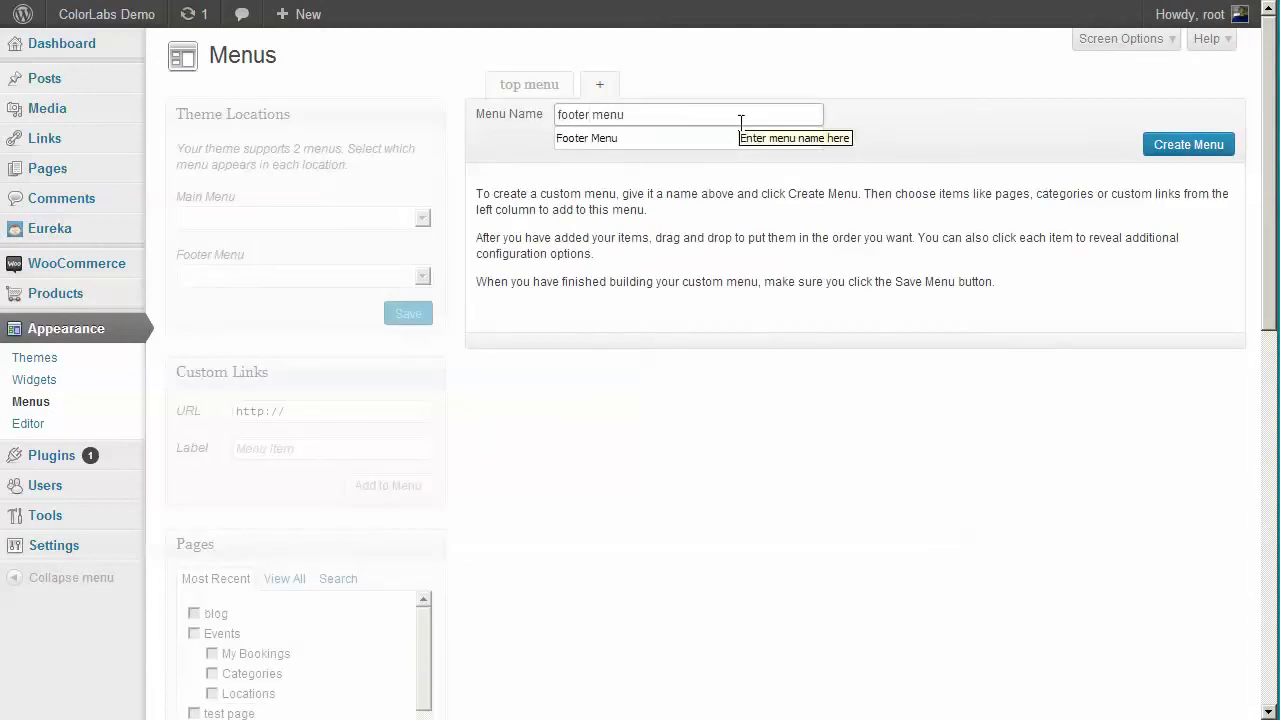
pyautogui.click(1224, 149)
# - Replace the Notepad note with "for footer menu, you cannot use sub menu on it. and even if you do, the sub menu won't be displayed"
pyautogui.click(924, 719)
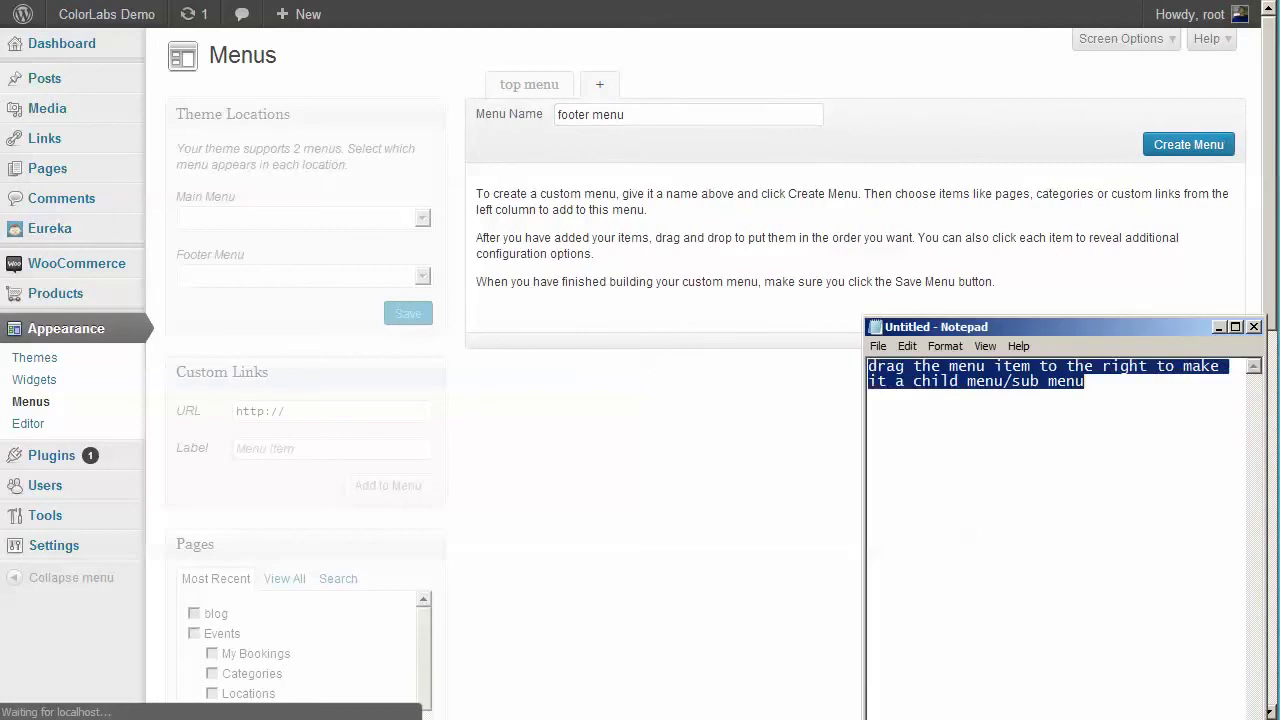
pyautogui.write('for foote')
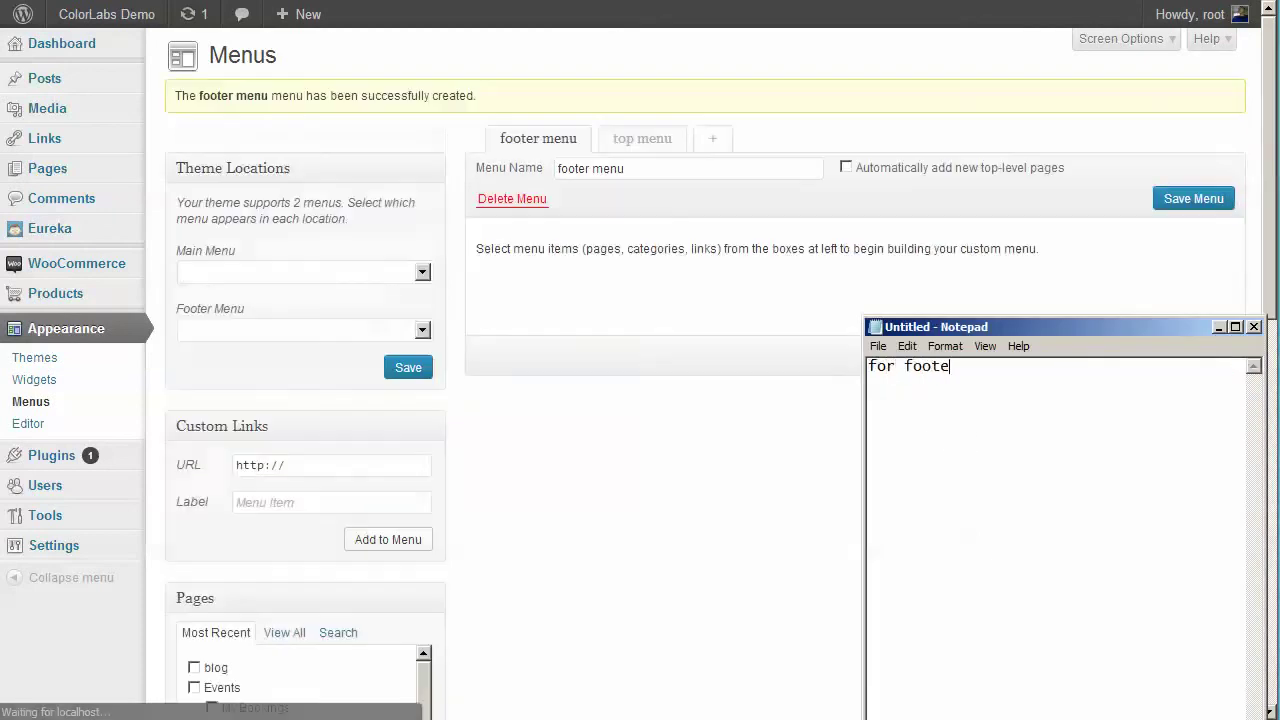
pyautogui.write('r menu')
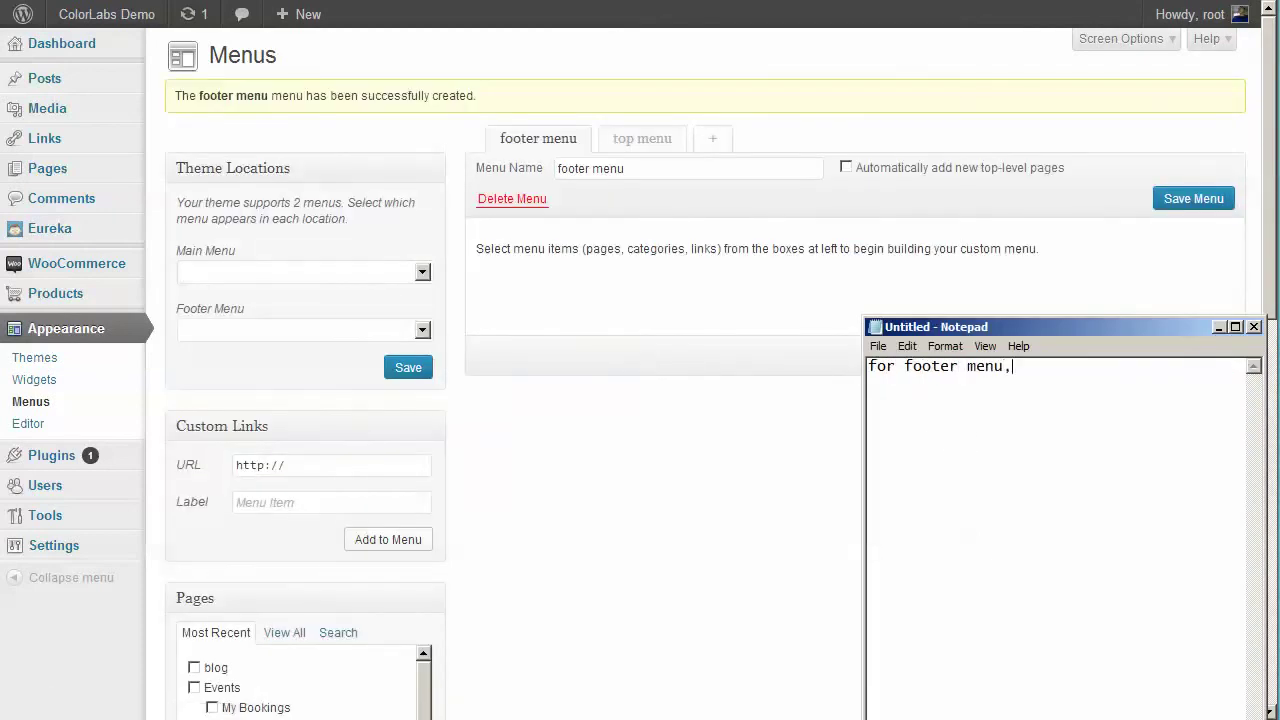
pyautogui.write(', you cannot use sub menu')
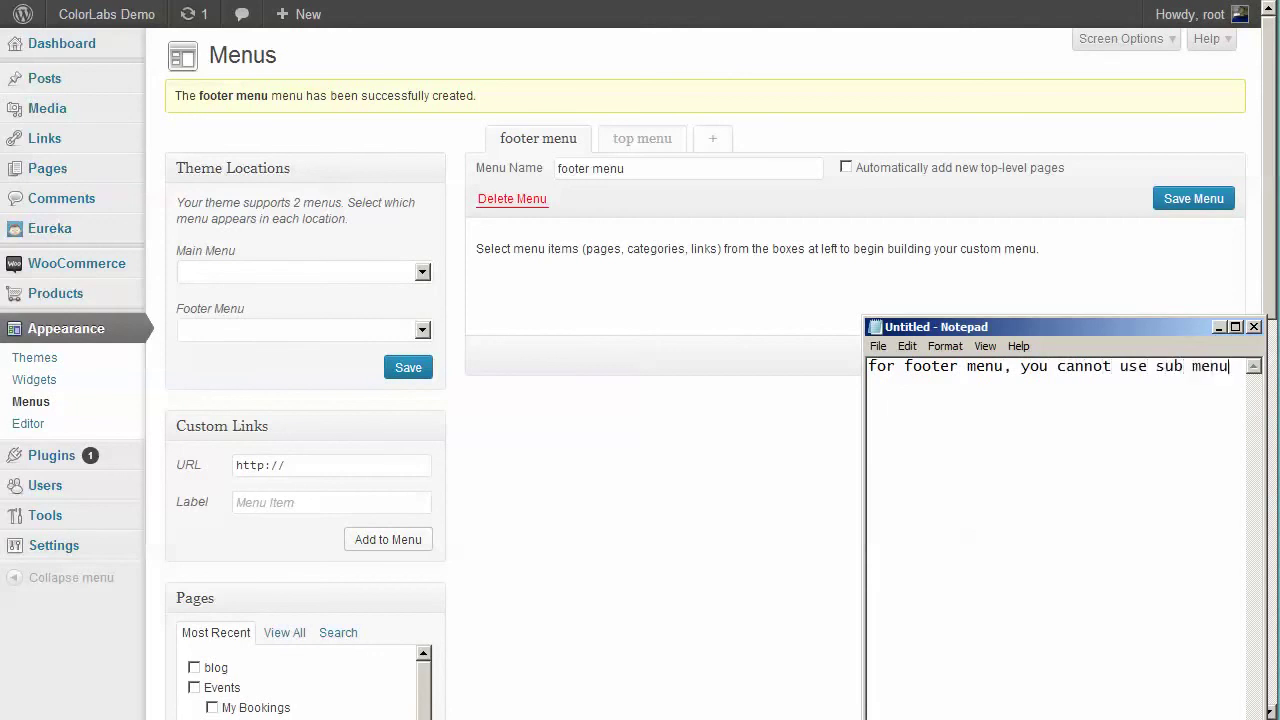
pyautogui.write(' on it. and even if you do,')
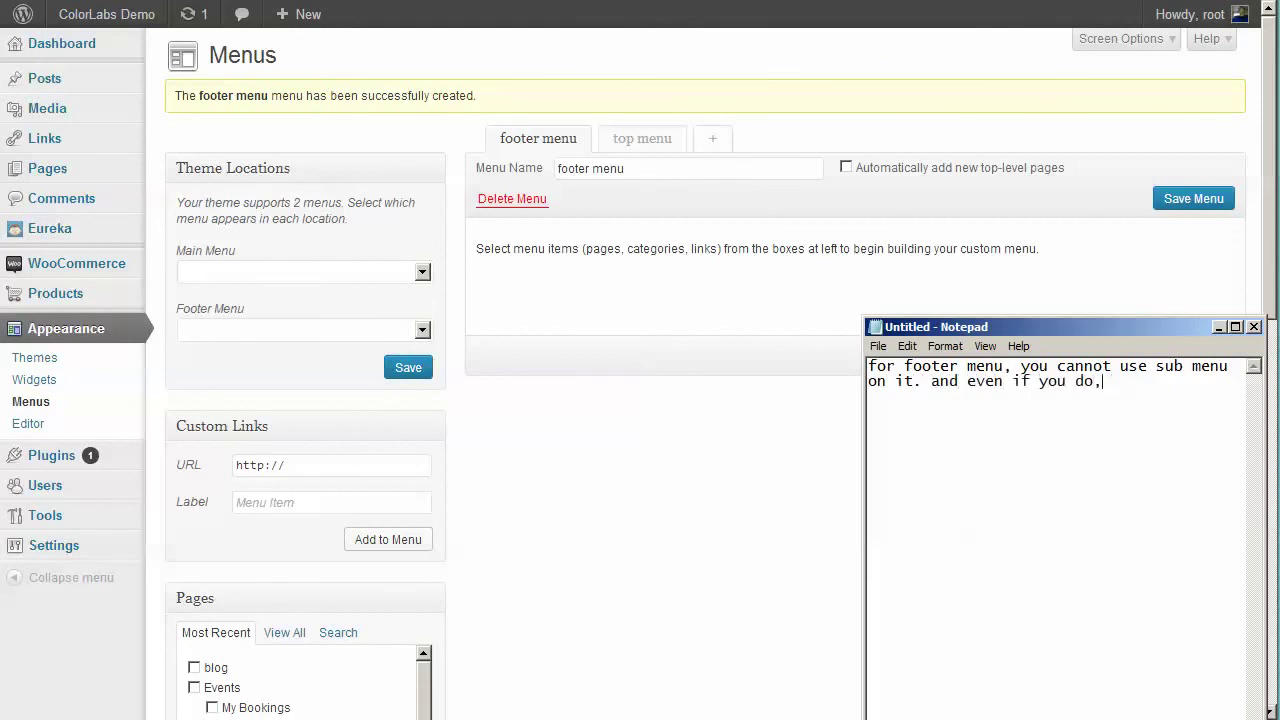
pyautogui.write(" the sub menu won't be")
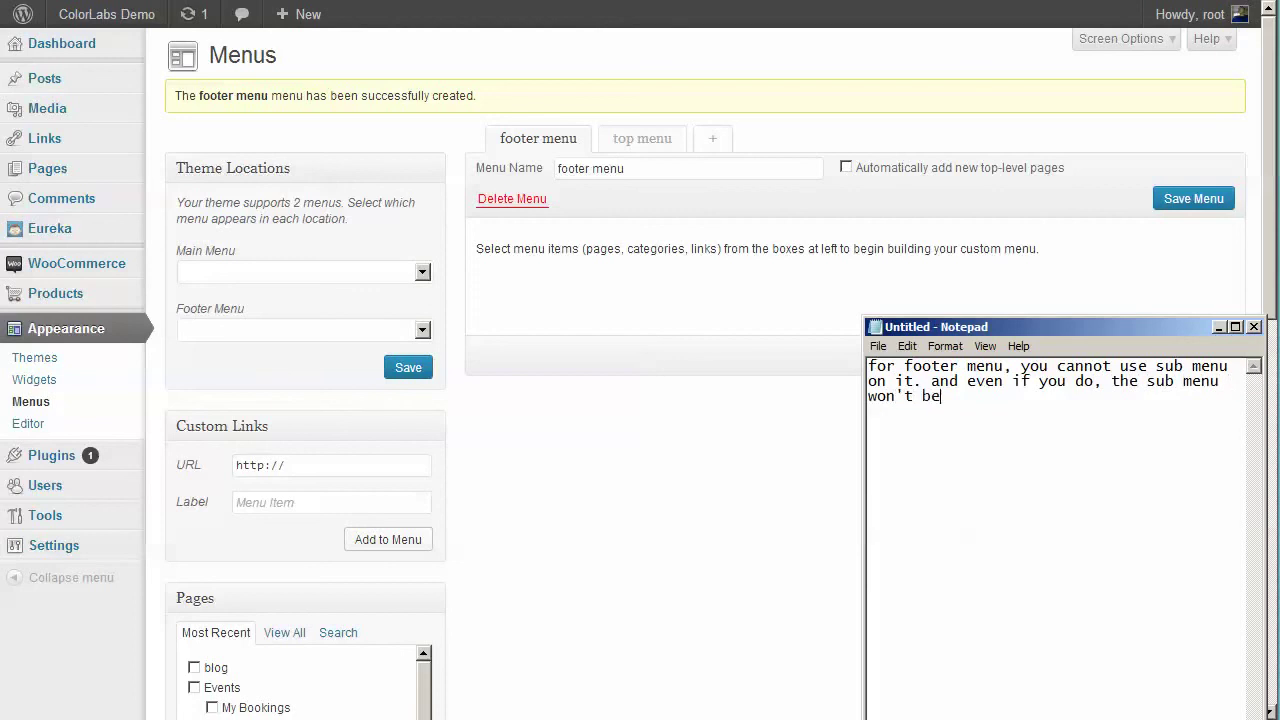
pyautogui.write(' displayed')
# - Add the pages blog, Events, test page, sample and shop to the footer menu in WordPress and save it
pyautogui.click(647, 511)
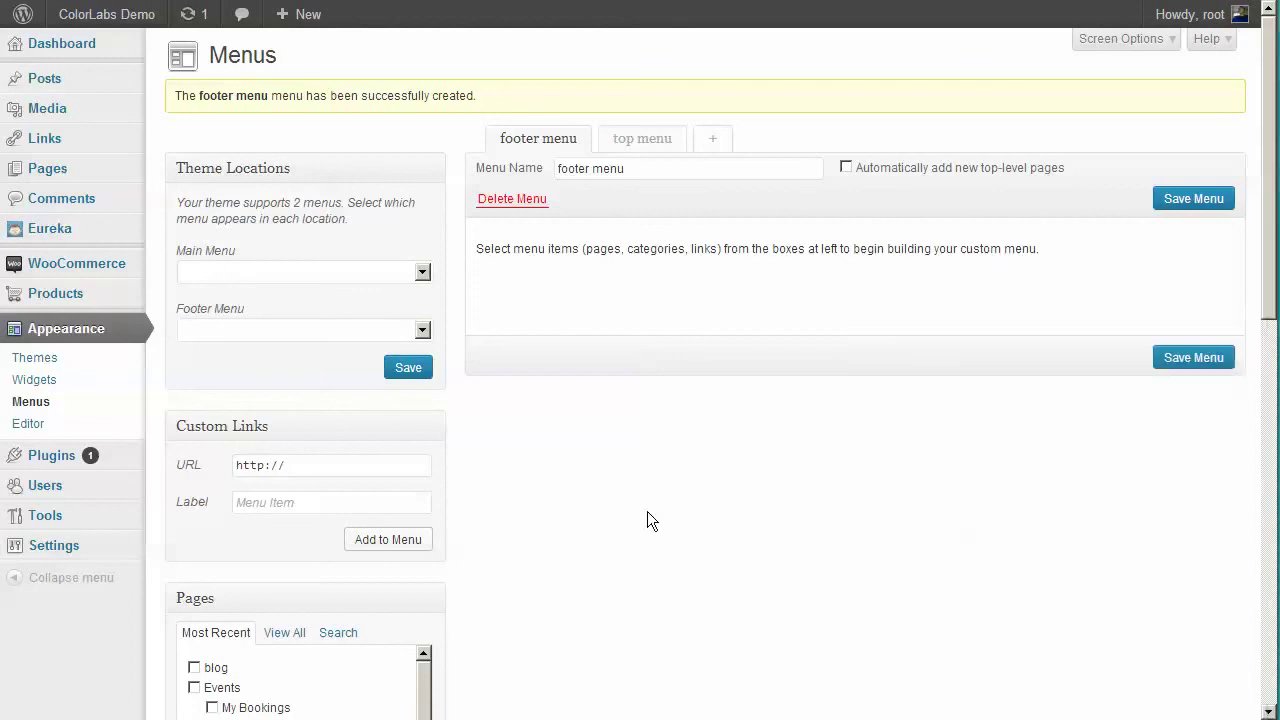
pyautogui.scroll(-3, 644, 511)
pyautogui.click(194, 367)
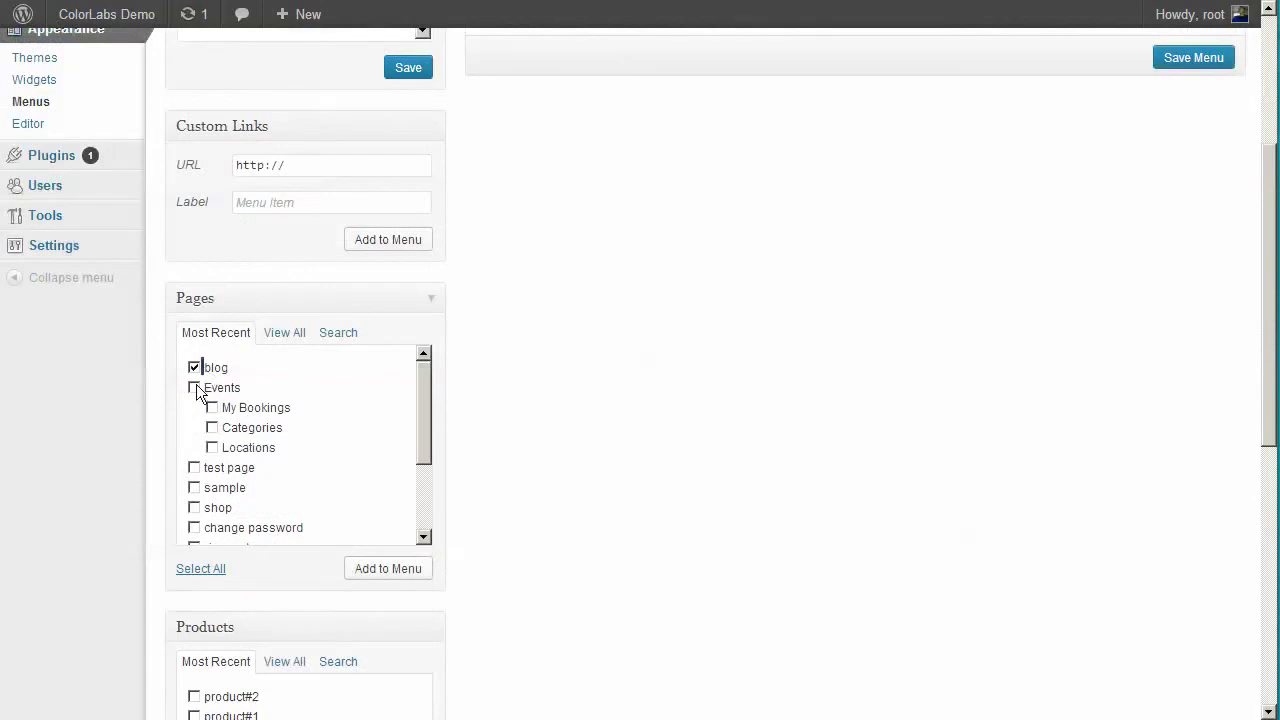
pyautogui.click(194, 488)
pyautogui.click(194, 507)
pyautogui.click(388, 568)
pyautogui.scroll(3, 628, 505)
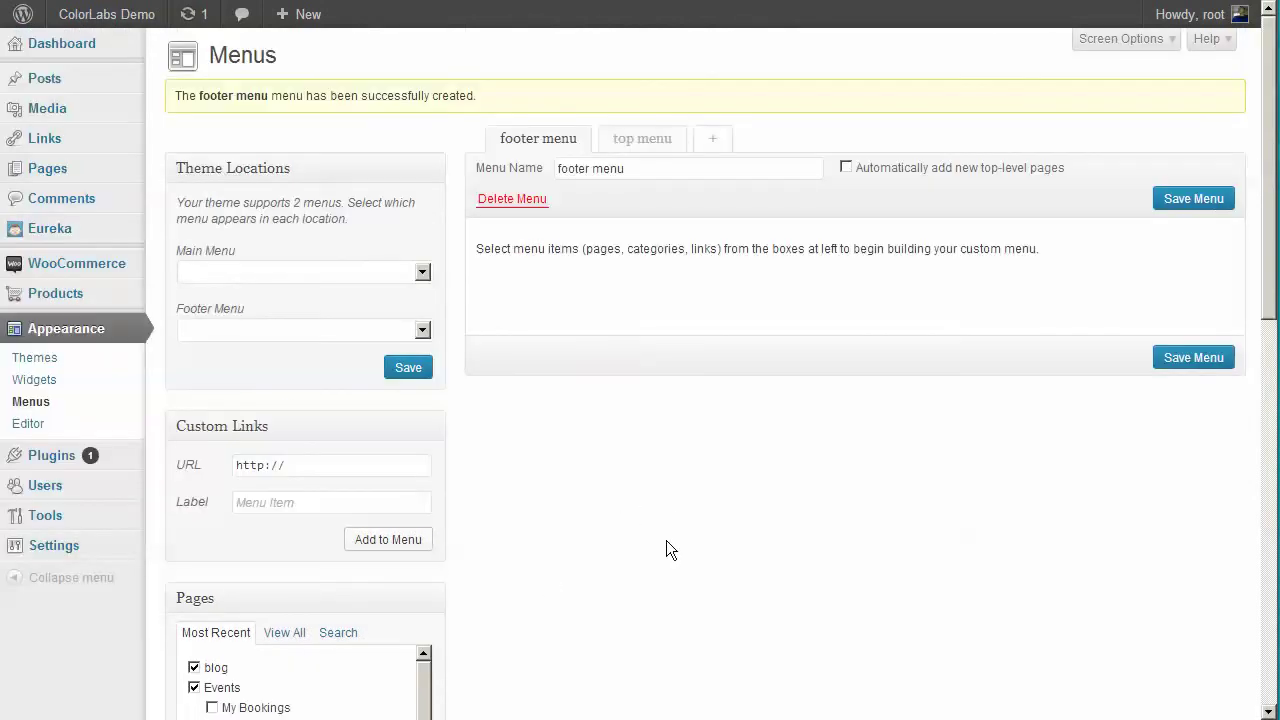
pyautogui.click(1193, 201)
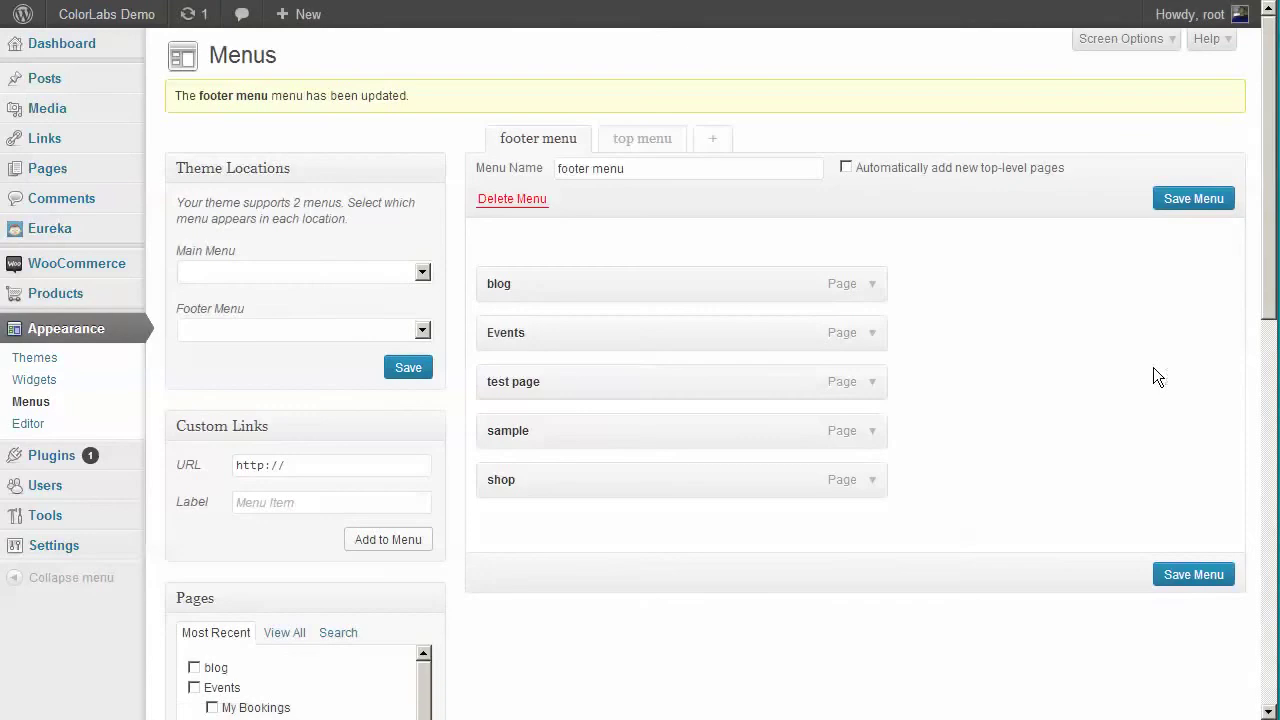
# - Assign the top menu to the theme's Main Menu location and the footer menu to Footer Menu, and save the locations
pyautogui.click(298, 278)
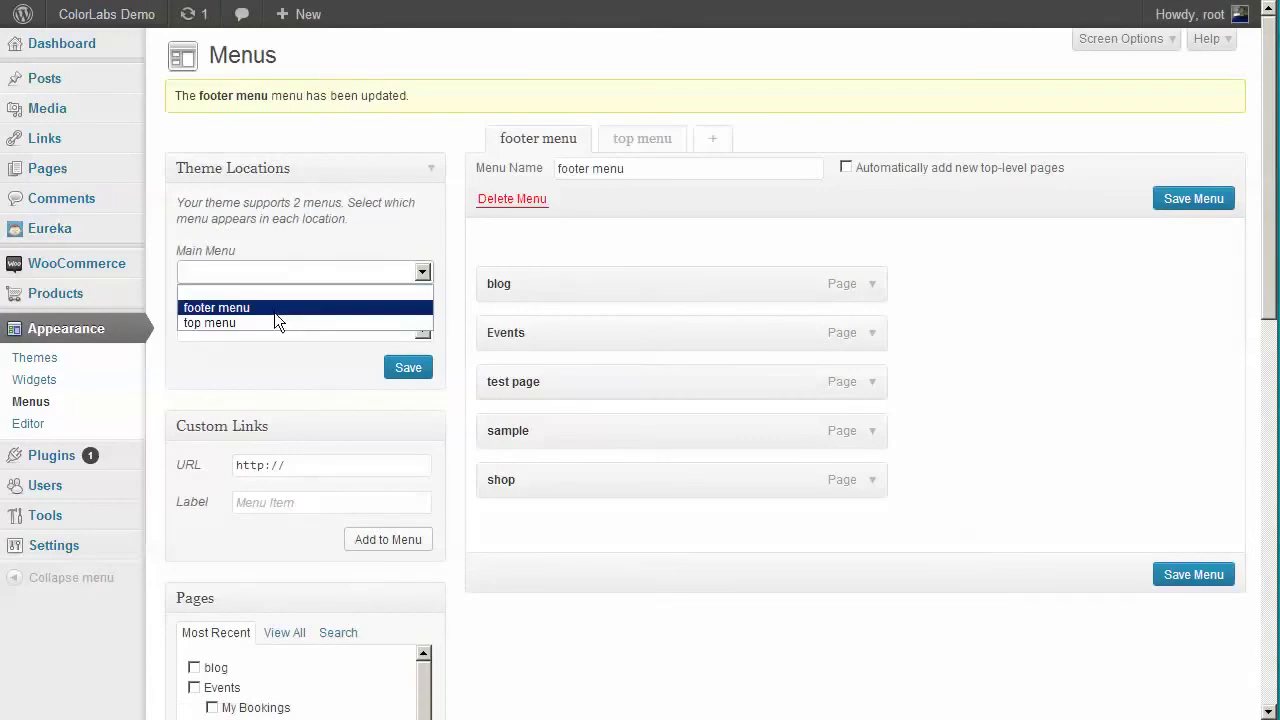
pyautogui.click(272, 320)
pyautogui.click(268, 335)
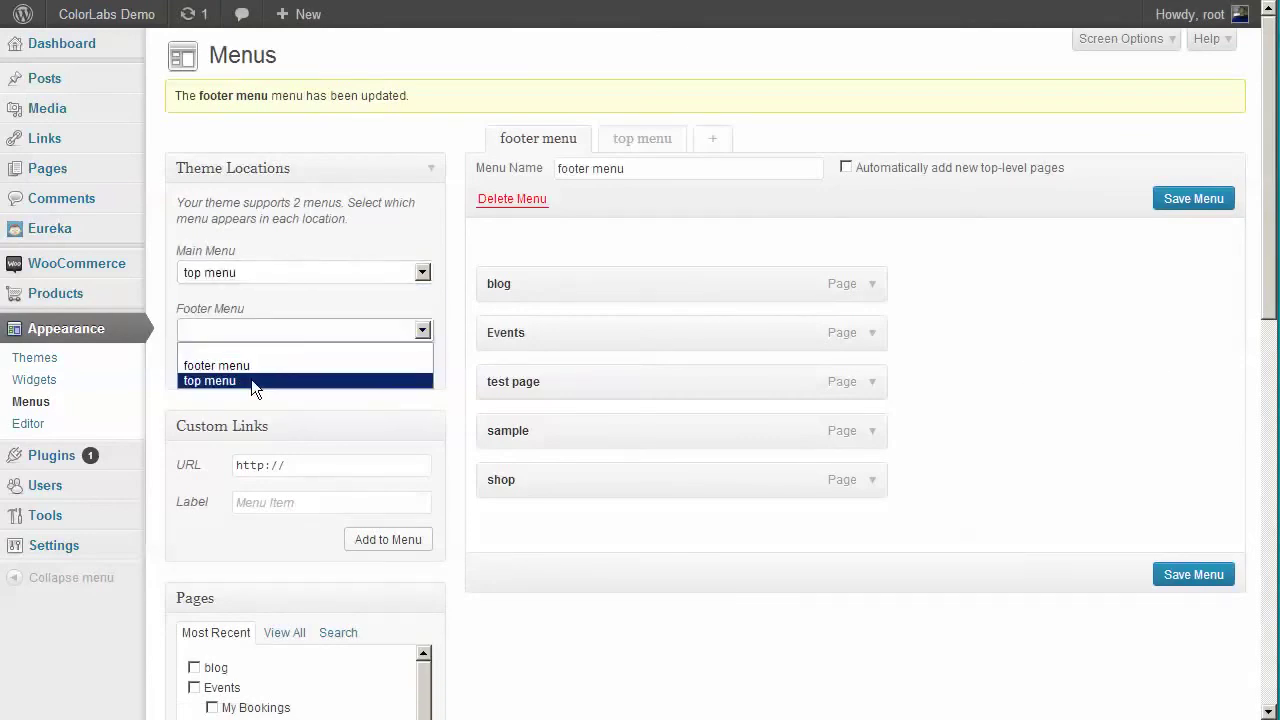
pyautogui.click(252, 366)
pyautogui.click(412, 372)
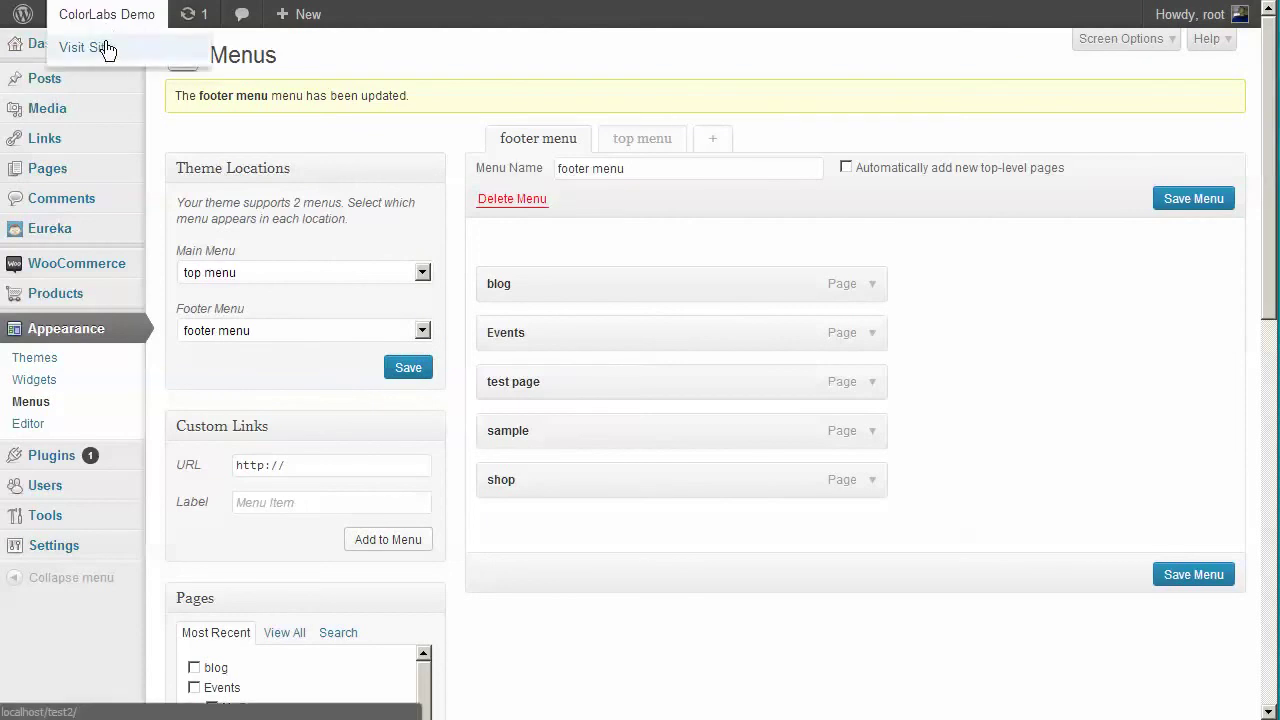
# - Visit the site and examine the header menu with its submenus and the menu in the page footer
pyautogui.click(85, 47)
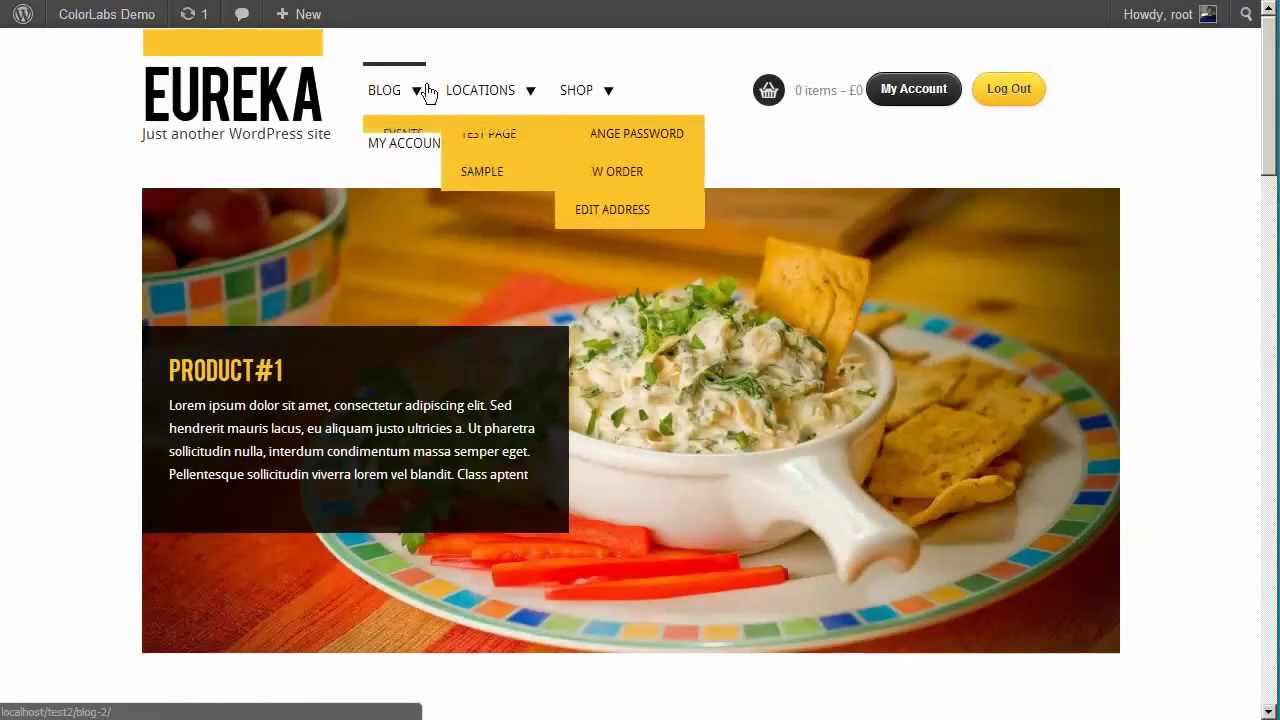
pyautogui.moveTo(400, 90)
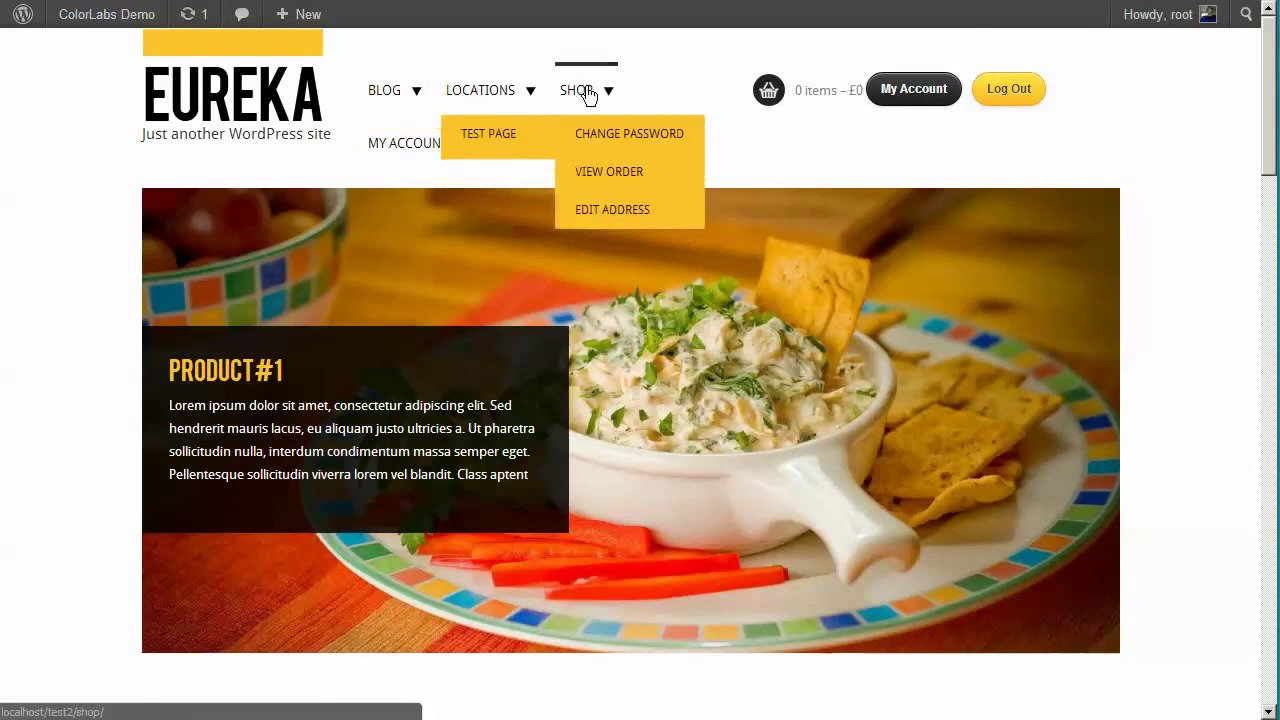
pyautogui.moveTo(478, 112)
pyautogui.moveTo(400, 143)
pyautogui.moveTo(408, 187)
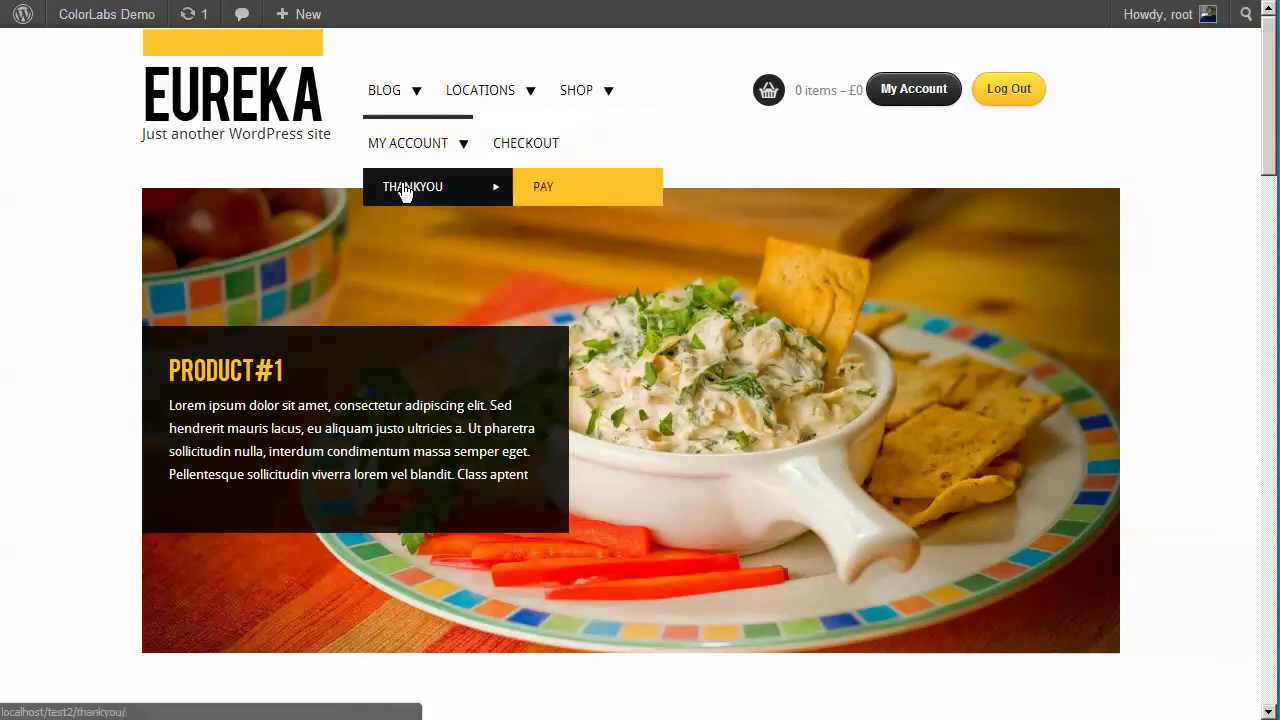
pyautogui.scroll(-10, 940, 130)
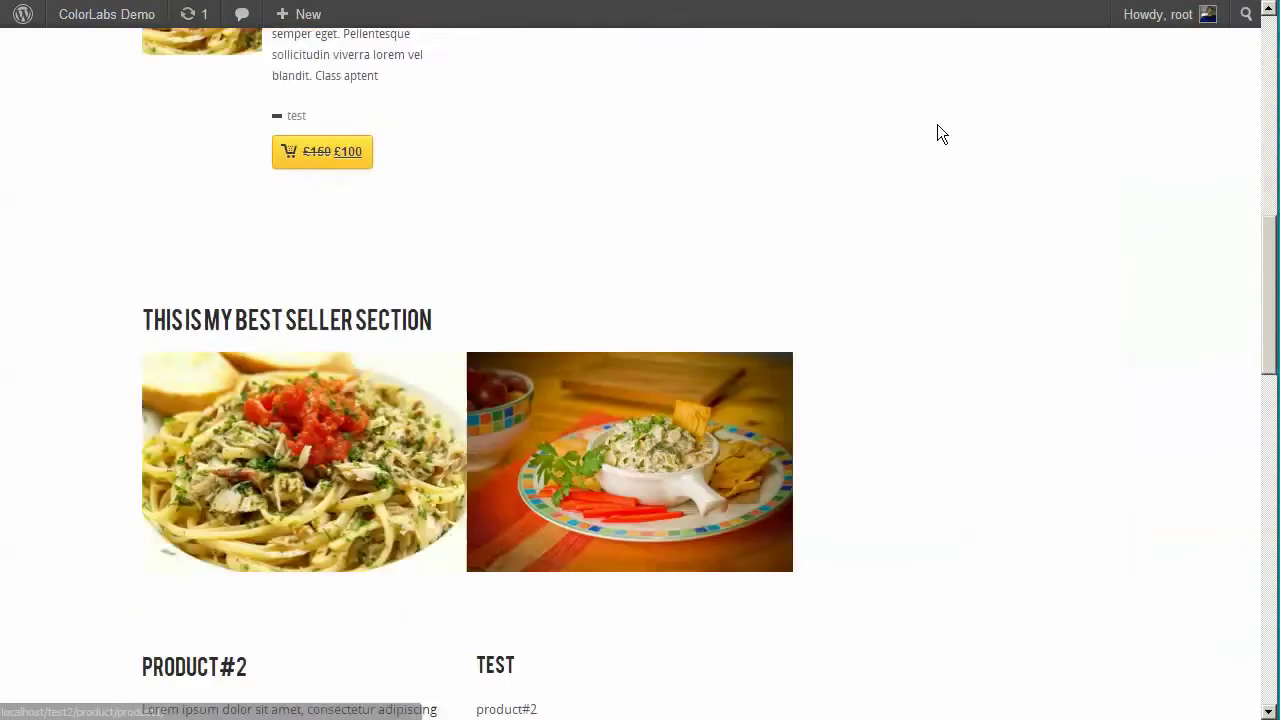
pyautogui.scroll(-4, 942, 118)
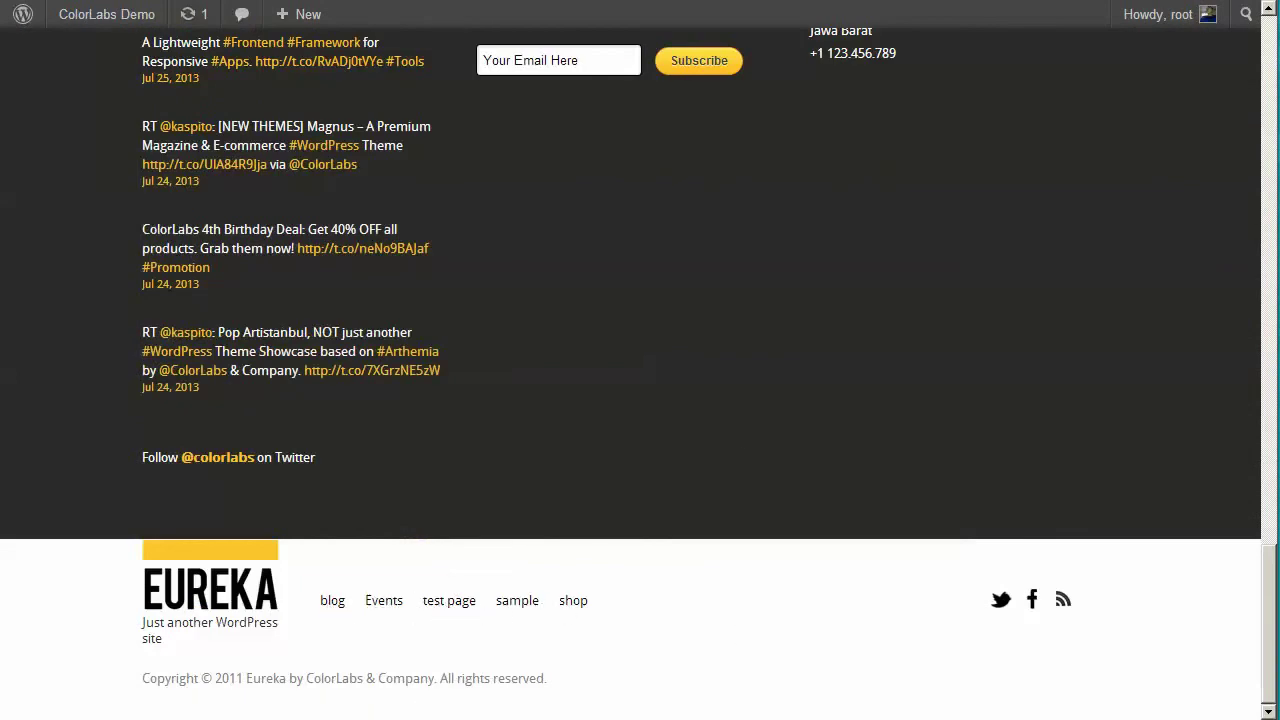
# - Replace the Notepad note with "and for the last on this tutorial, make sure if you are not change the default page settings"
pyautogui.hotkey('alt', 'Tab')
pyautogui.hotkey('ctrl', 'a')
pyautogui.write('and f')
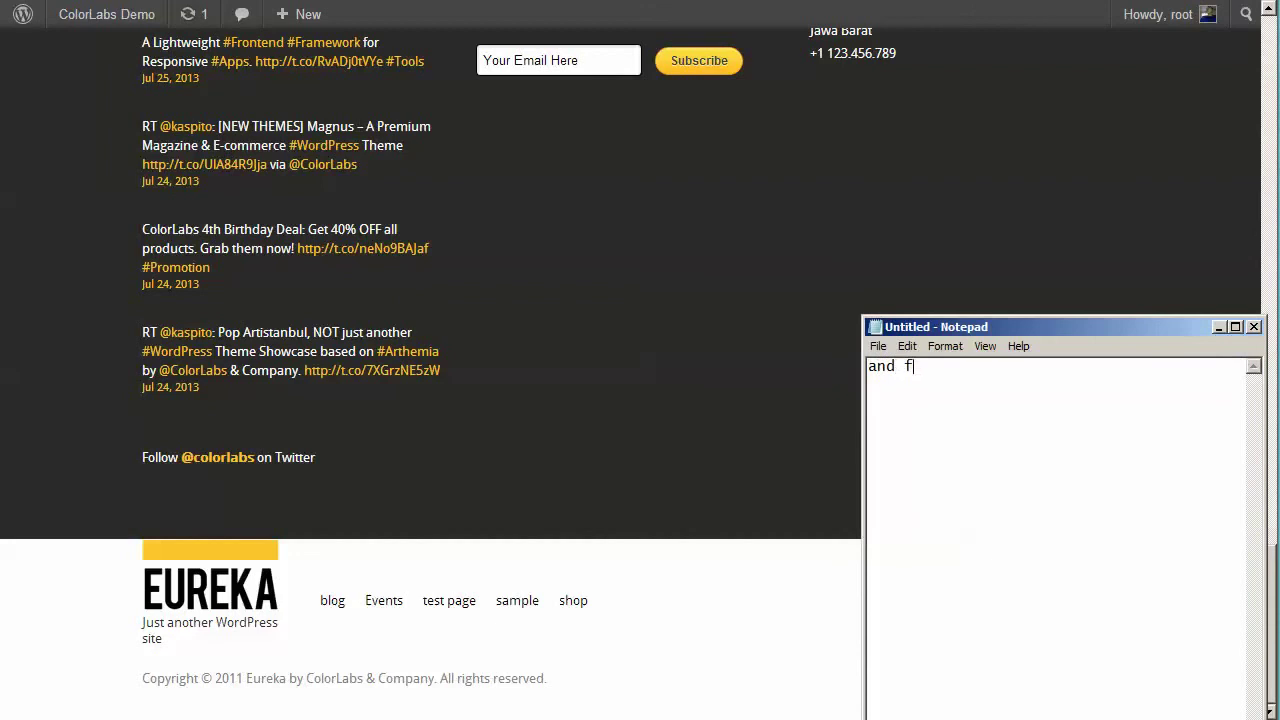
pyautogui.write('or the last on this tut')
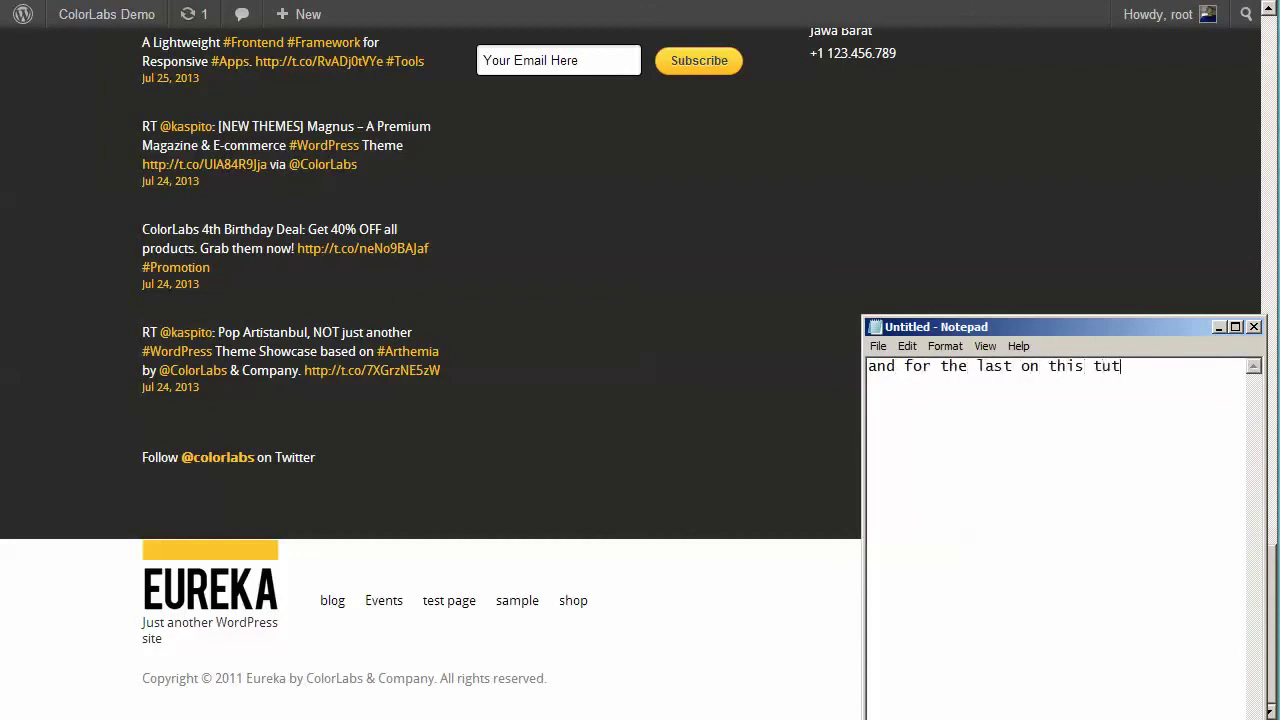
pyautogui.write('orial, make sure if you are not')
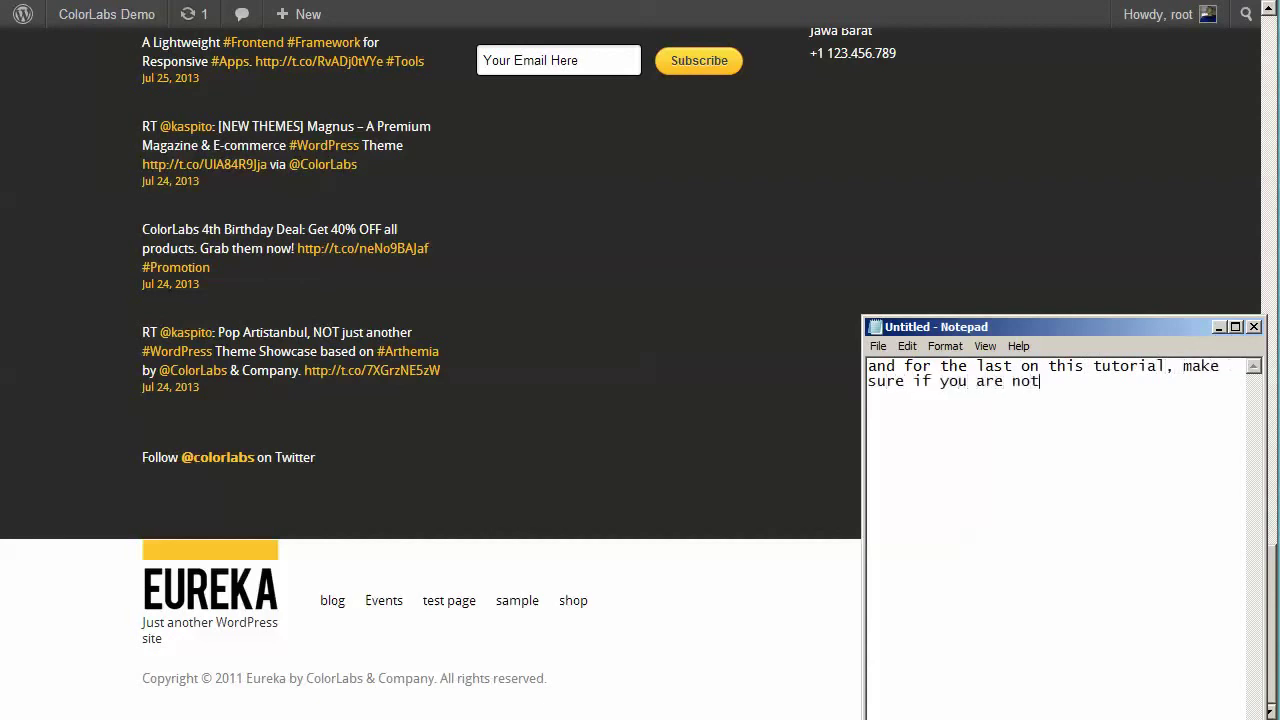
pyautogui.write(' change the default page settin')
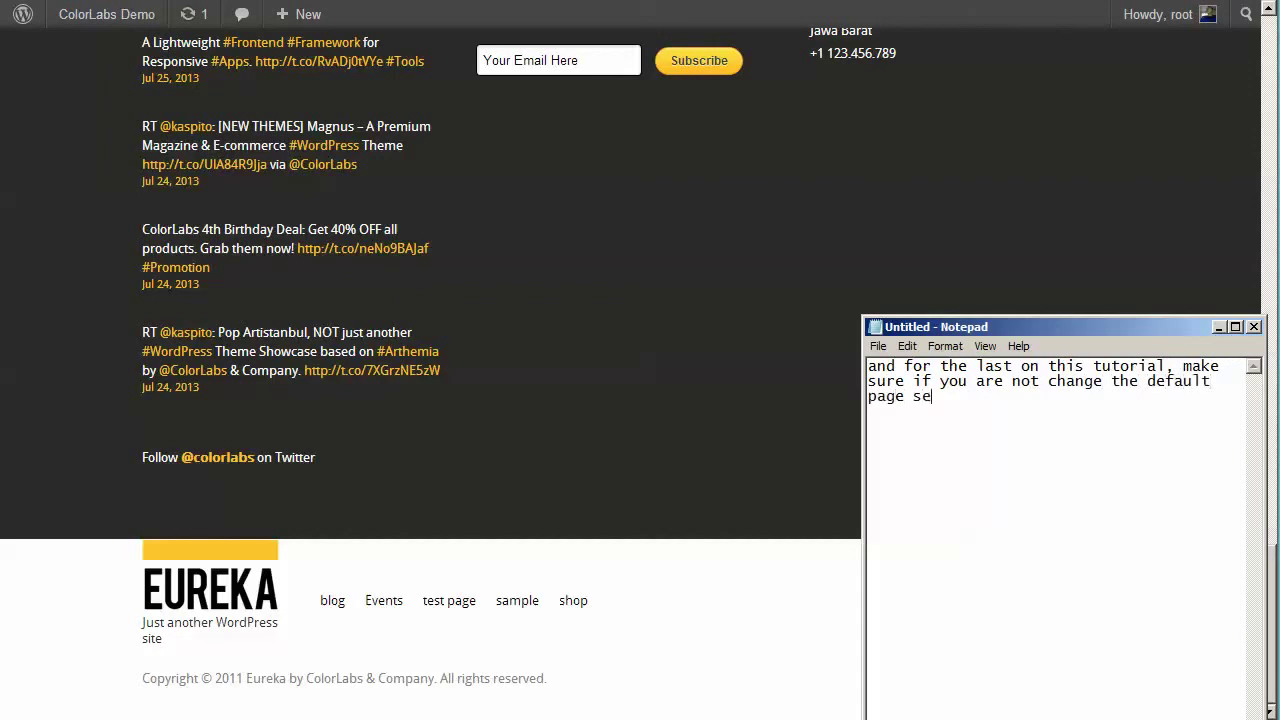
pyautogui.write('gs')
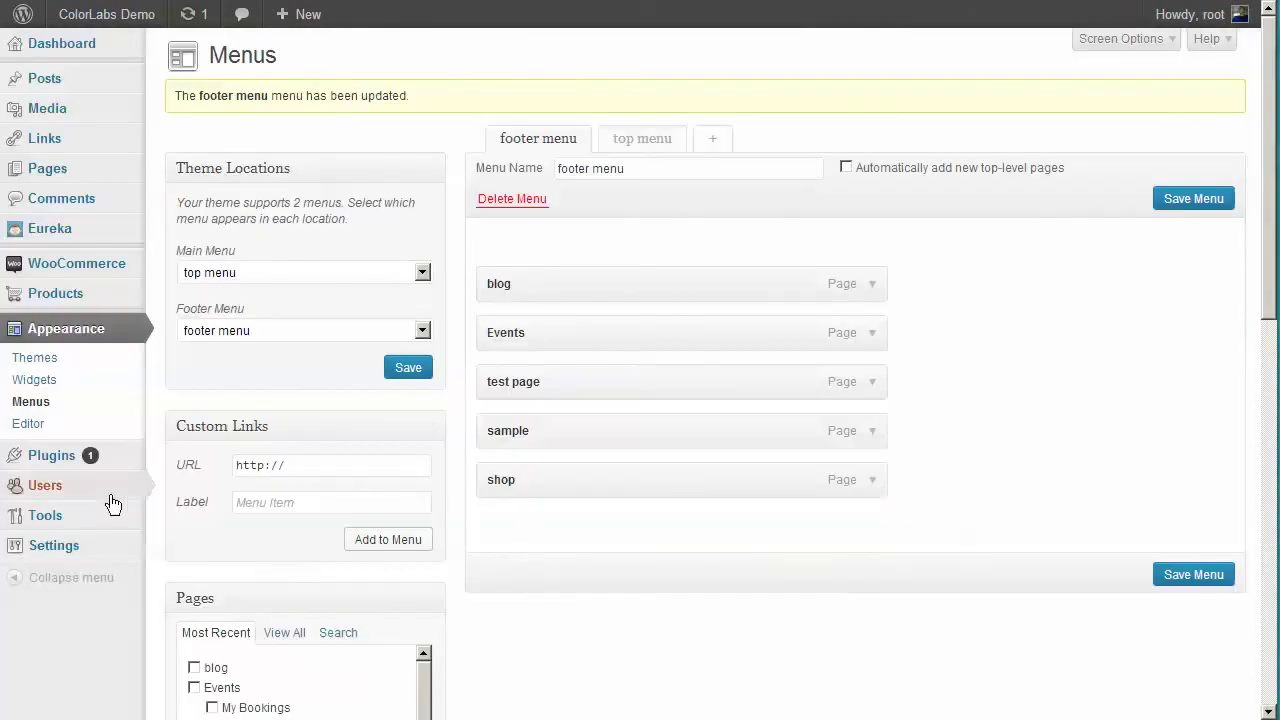
# - Open the Reading settings in WordPress and replace the Notepad note with "make sure if the option is set to 'your latest posts'"
pyautogui.moveTo(86, 551)
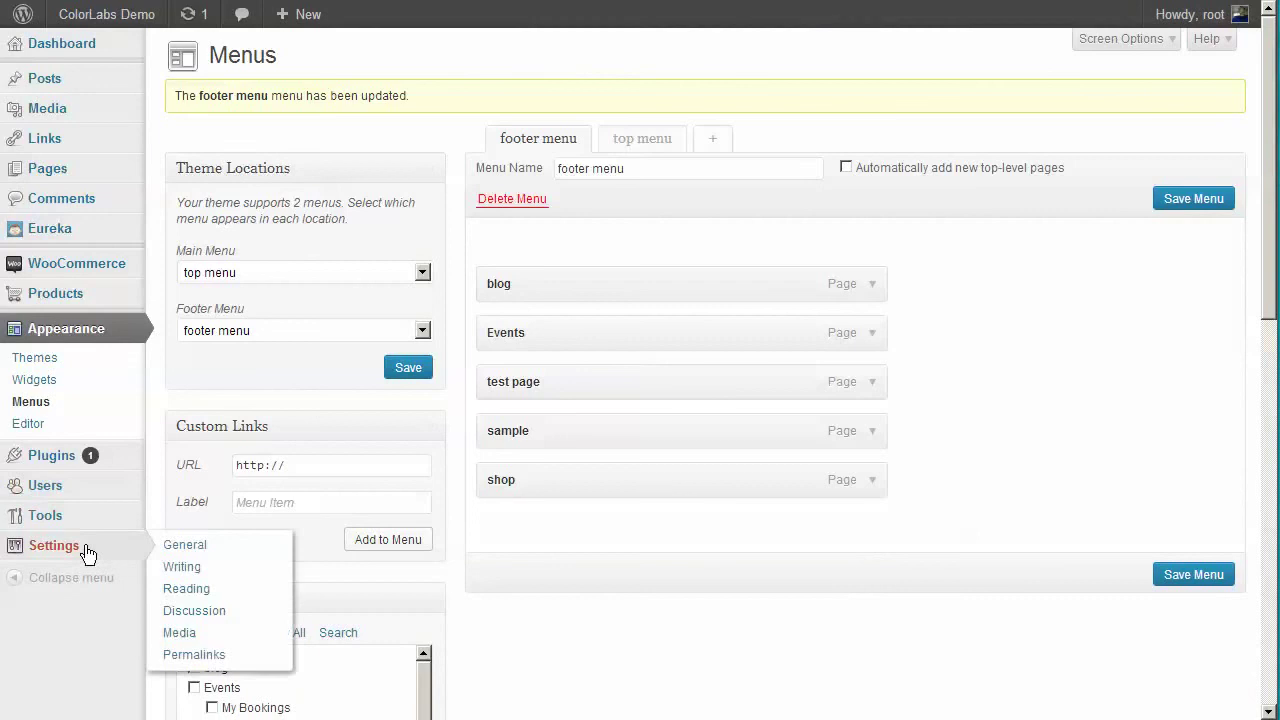
pyautogui.click(175, 589)
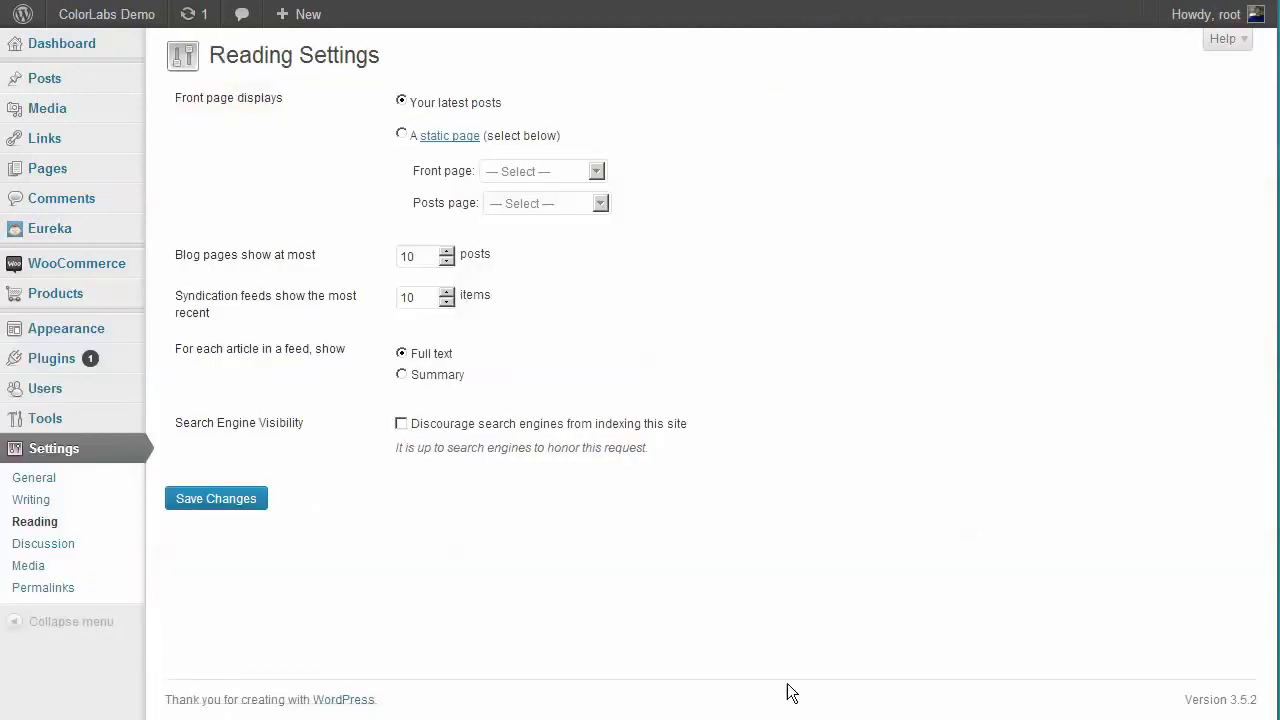
pyautogui.hotkey('alt', 'Tab')
pyautogui.hotkey('ctrl', 'a')
pyautogui.write('make')
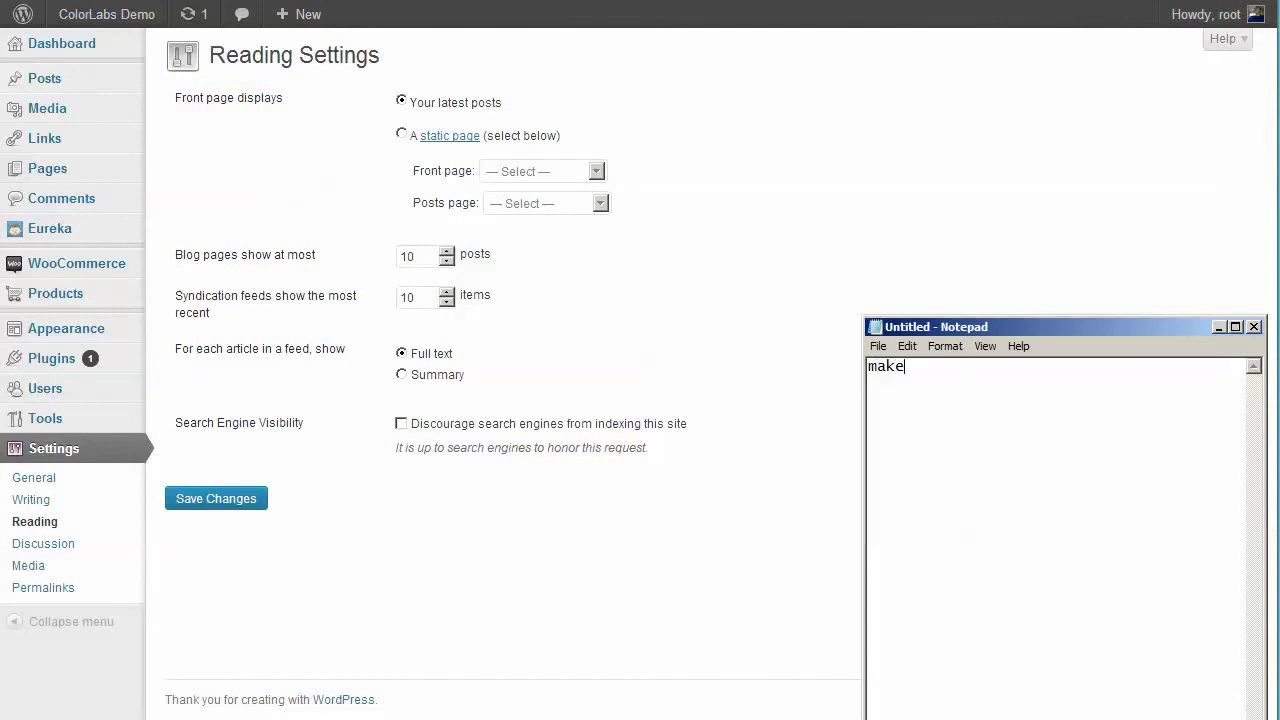
pyautogui.write(' sure if the option is set t')
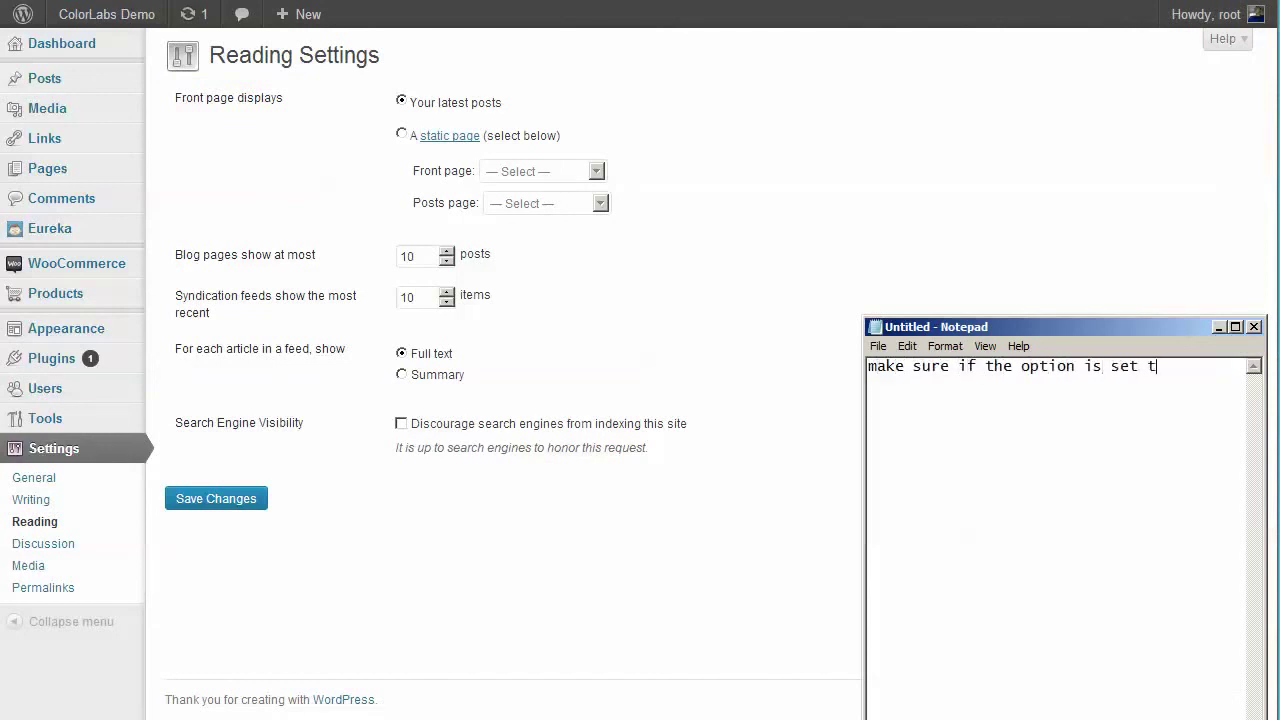
pyautogui.write("o 'your latest posts")
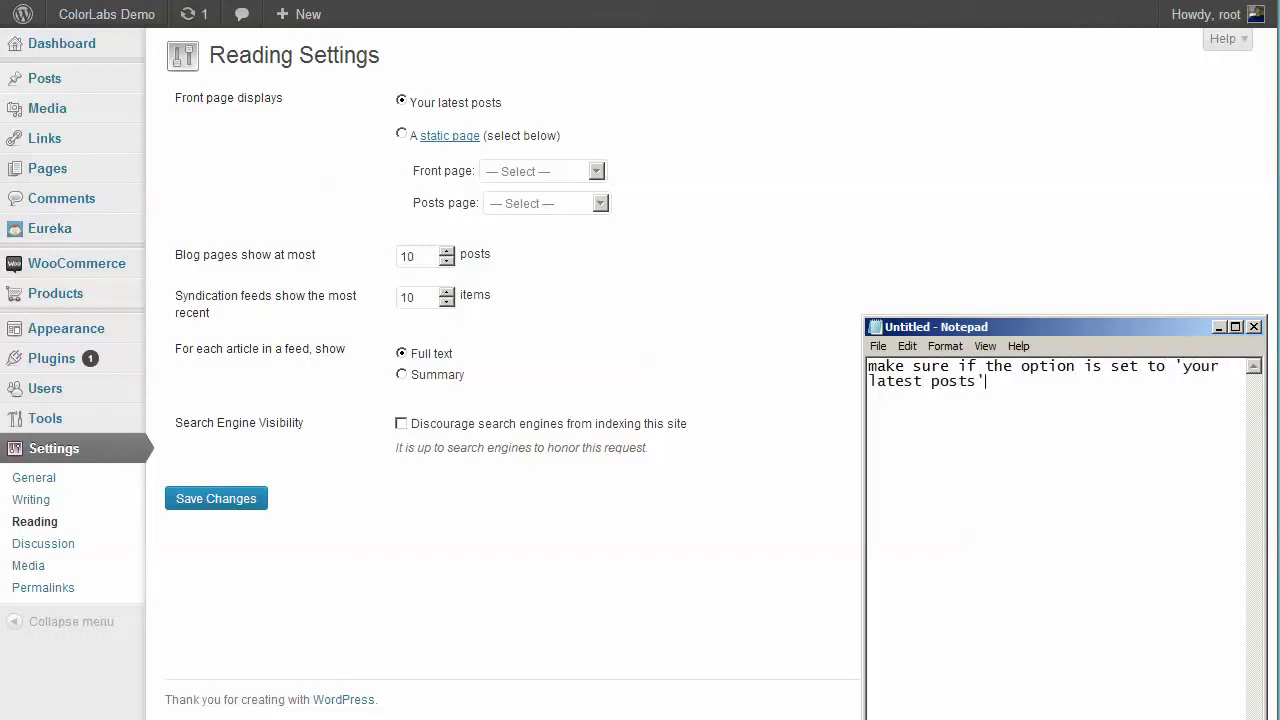
pyautogui.write("'")
# - Add the closing line "ok, that's it how to use Eureka theme, enjoy blogging!" below the note, separated by blank lines
pyautogui.press('Return')
pyautogui.press('Return')
pyautogui.press('Return')
pyautogui.write("ok, that's it how to ")
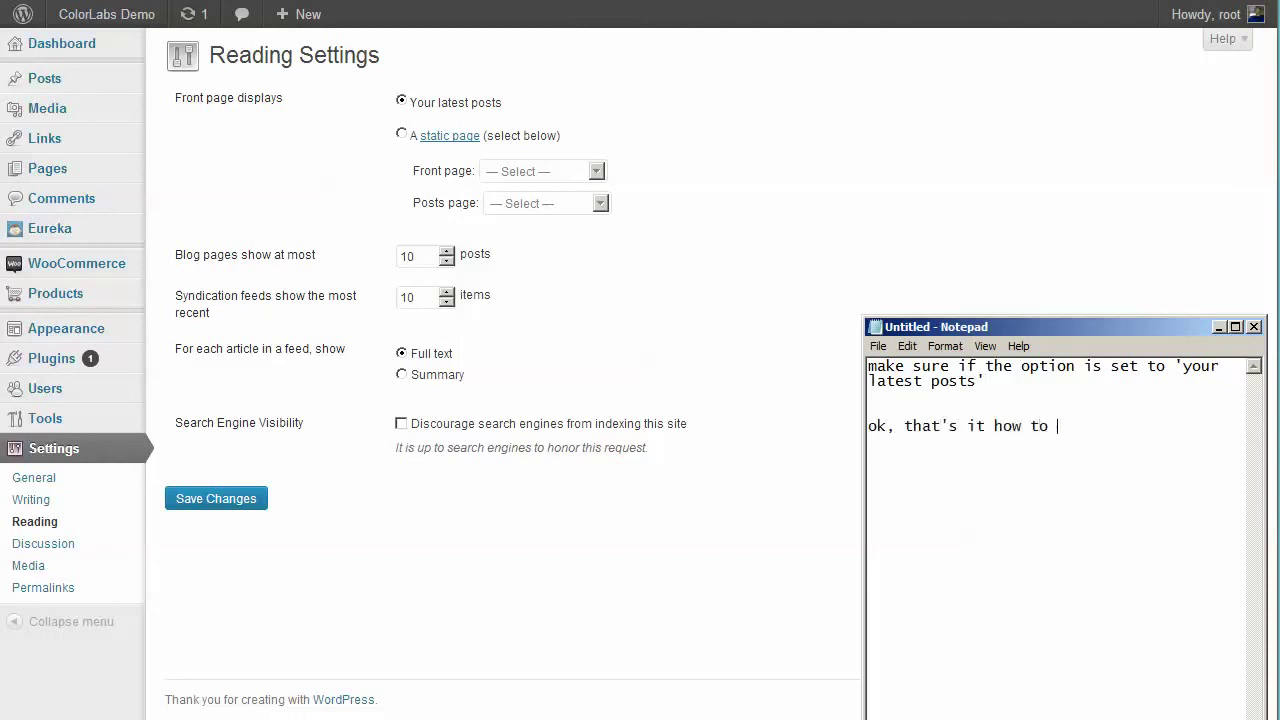
pyautogui.write('use Eureka theme, ')
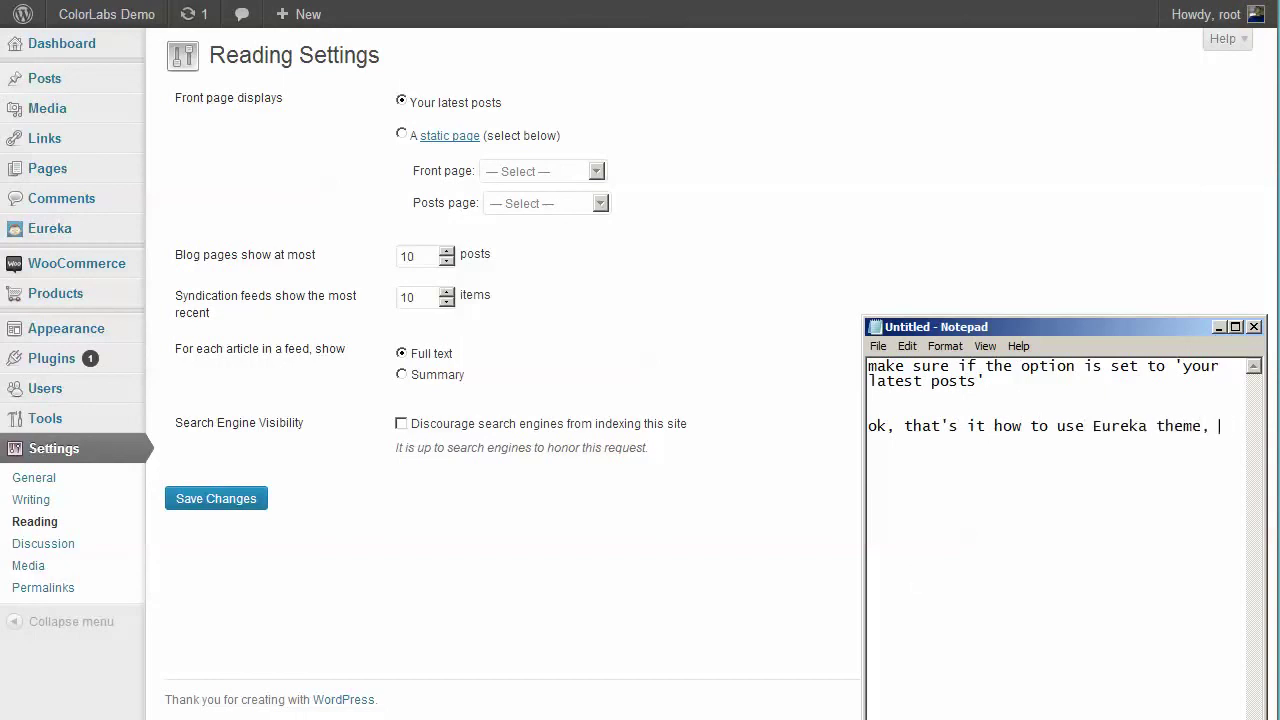
pyautogui.write('enjoy blogging!')
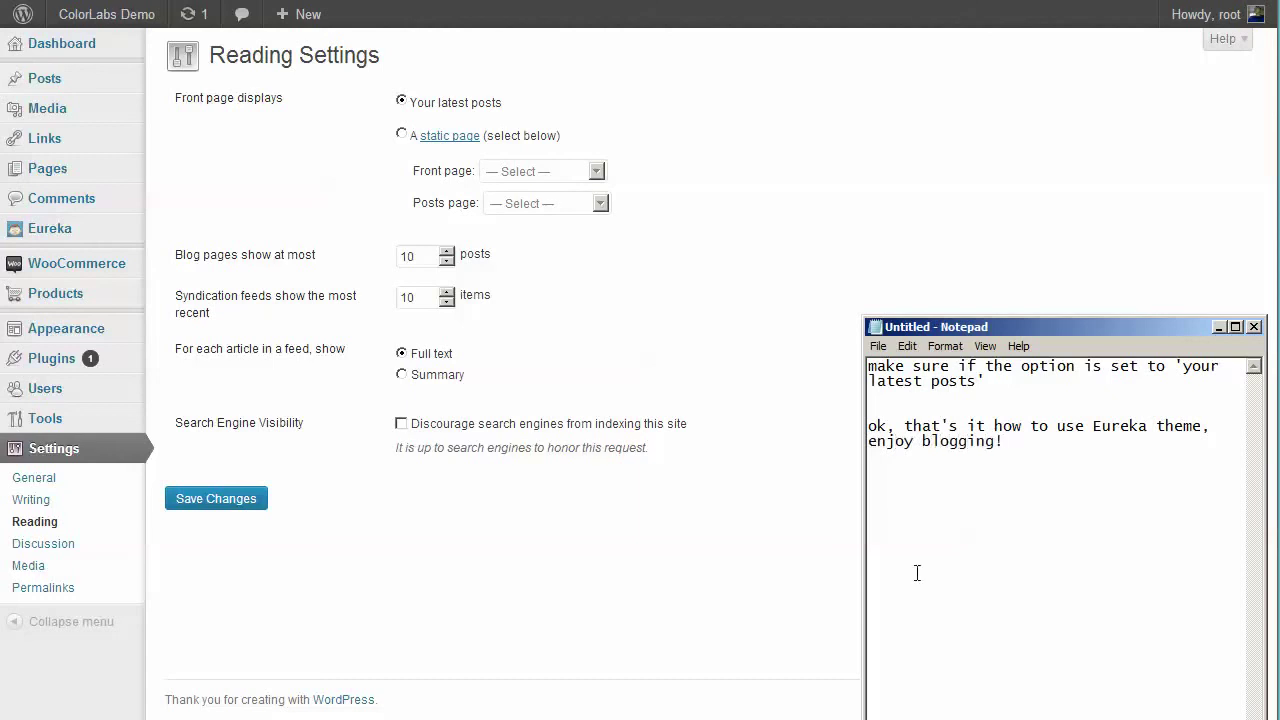